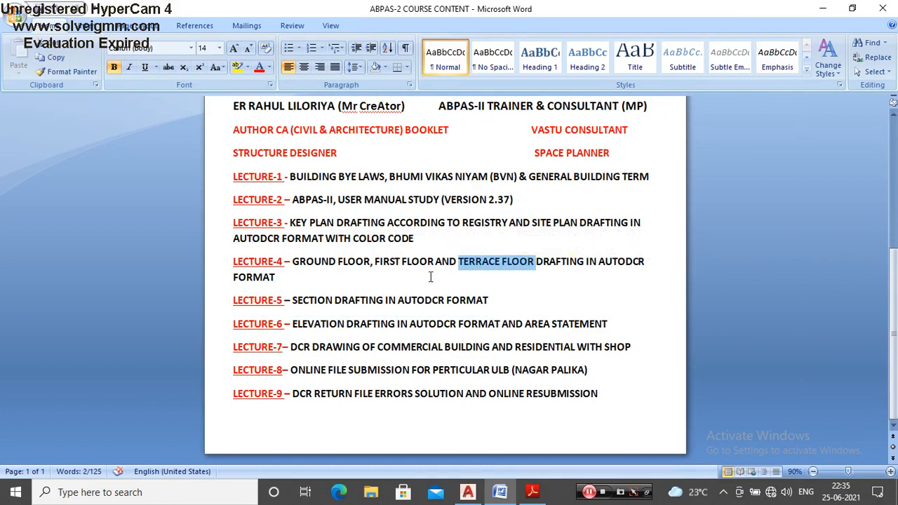
Step: Switch to the VIDEO CLASS.dwg drawing in AutoCAD and examine the site plan and the ground, first and terrace floor plans
{"action": "left_click", "coordinate": [467, 492]}
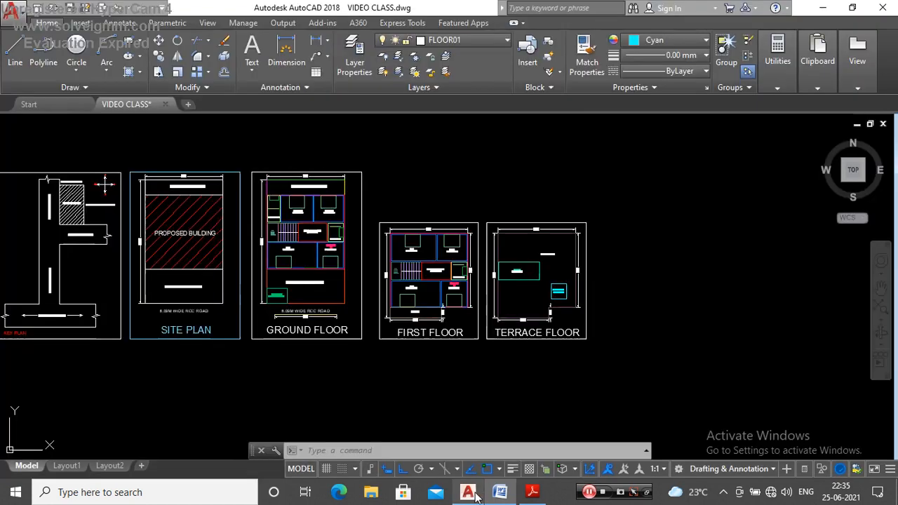
{"action": "scroll", "coordinate": [425, 295], "scroll_direction": "down", "scroll_amount": 3}
{"action": "scroll", "coordinate": [374, 263], "scroll_direction": "up", "scroll_amount": 3}
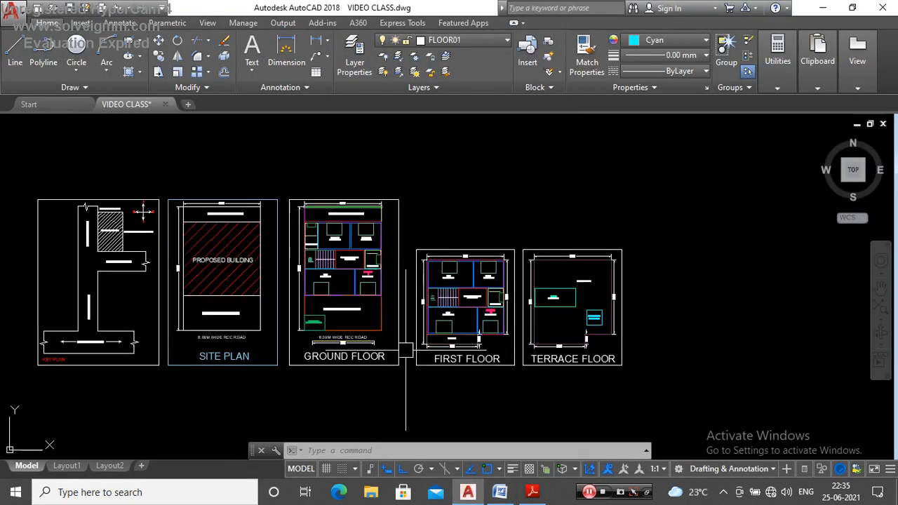
{"action": "scroll", "coordinate": [467, 266], "scroll_direction": "up", "scroll_amount": 4}
{"action": "scroll", "coordinate": [386, 274], "scroll_direction": "down", "scroll_amount": 5}
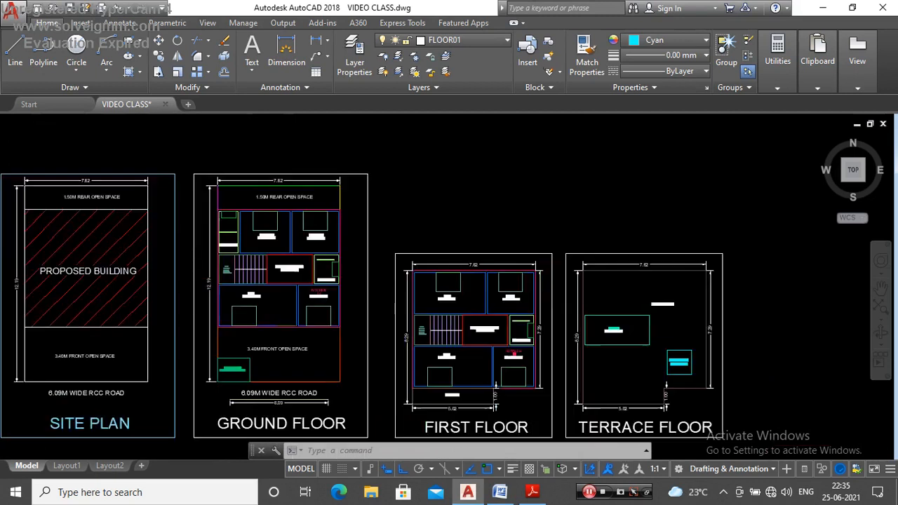
{"action": "scroll", "coordinate": [373, 249], "scroll_direction": "up", "scroll_amount": 3}
{"action": "scroll", "coordinate": [391, 238], "scroll_direction": "down", "scroll_amount": 2}
{"action": "scroll", "coordinate": [401, 258], "scroll_direction": "up", "scroll_amount": 4}
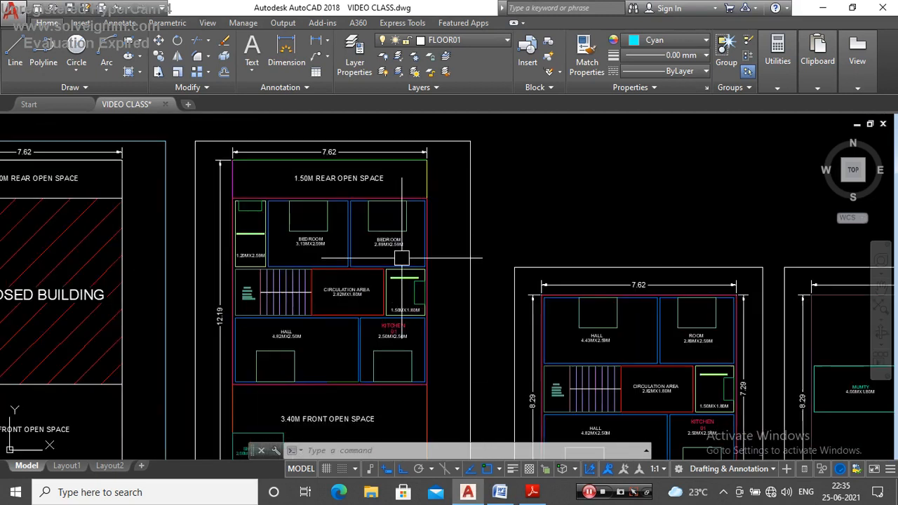
{"action": "scroll", "coordinate": [402, 259], "scroll_direction": "down", "scroll_amount": 3}
{"action": "scroll", "coordinate": [382, 255], "scroll_direction": "up", "scroll_amount": 5}
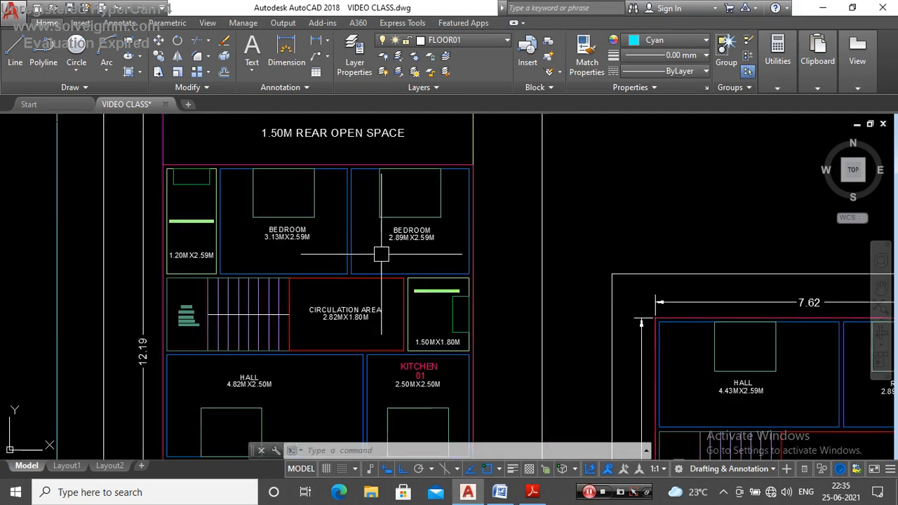
{"action": "scroll", "coordinate": [381, 254], "scroll_direction": "down", "scroll_amount": 5}
{"action": "scroll", "coordinate": [386, 243], "scroll_direction": "up", "scroll_amount": 5}
{"action": "scroll", "coordinate": [387, 242], "scroll_direction": "down", "scroll_amount": 5}
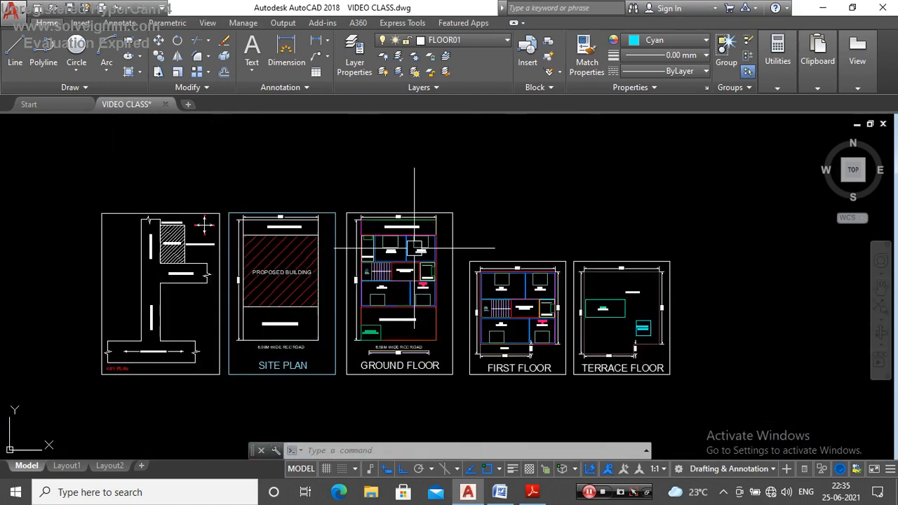
{"action": "scroll", "coordinate": [392, 241], "scroll_direction": "up", "scroll_amount": 1}
{"action": "scroll", "coordinate": [411, 249], "scroll_direction": "up", "scroll_amount": 5}
{"action": "scroll", "coordinate": [410, 248], "scroll_direction": "down", "scroll_amount": 5}
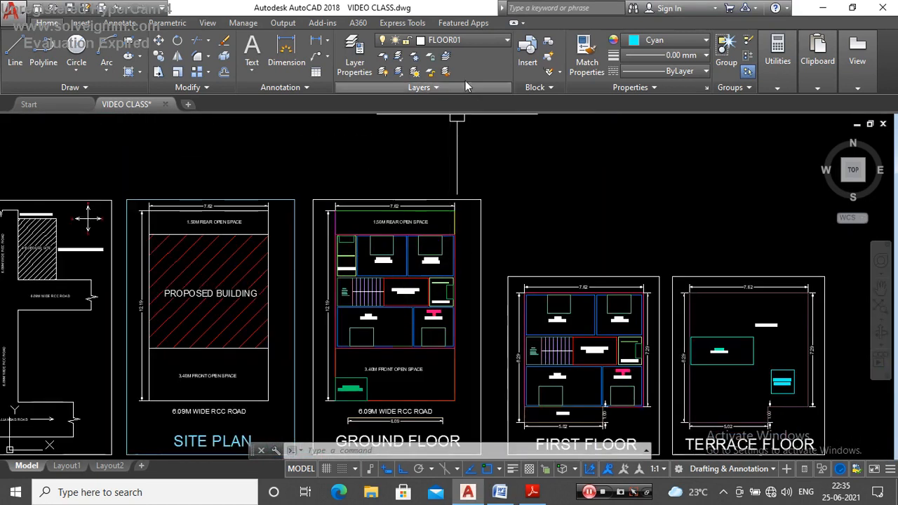
Step: Make layer 0 current and set the drawing color to ByLayer
{"action": "left_click", "coordinate": [471, 40]}
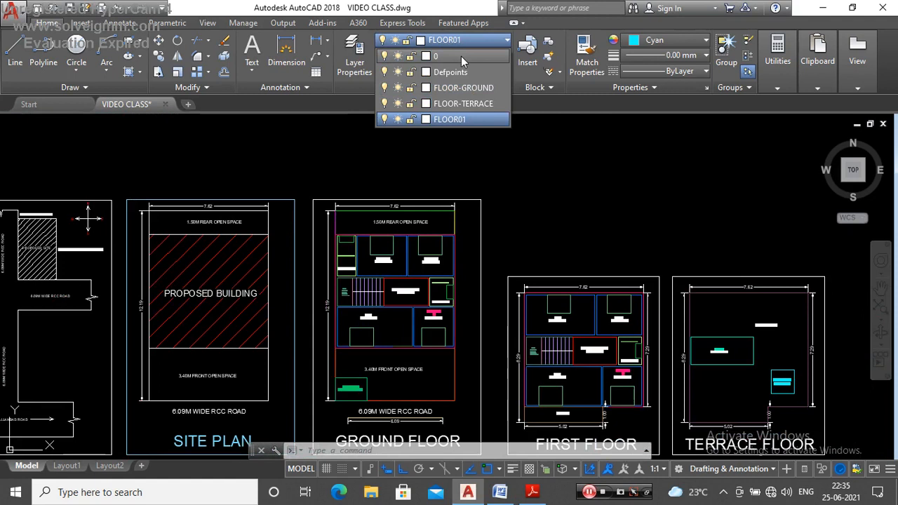
{"action": "left_click", "coordinate": [460, 56]}
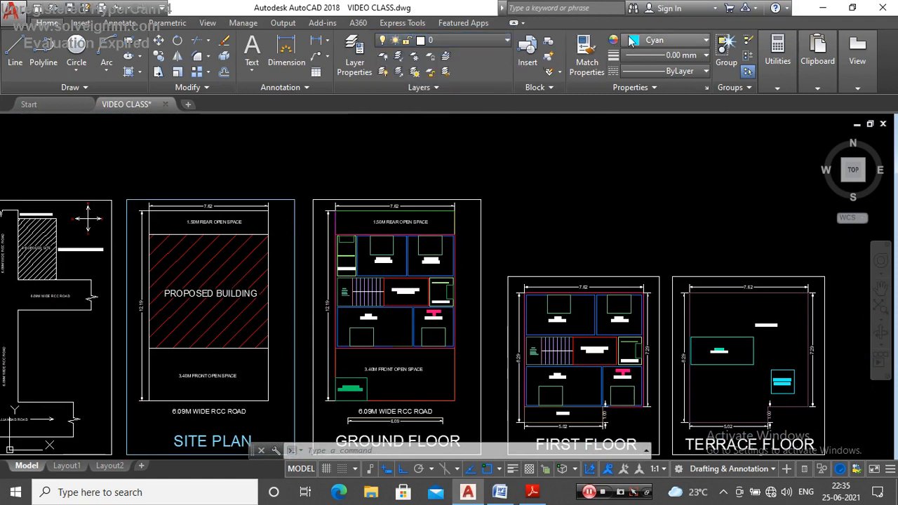
{"action": "left_click", "coordinate": [645, 41]}
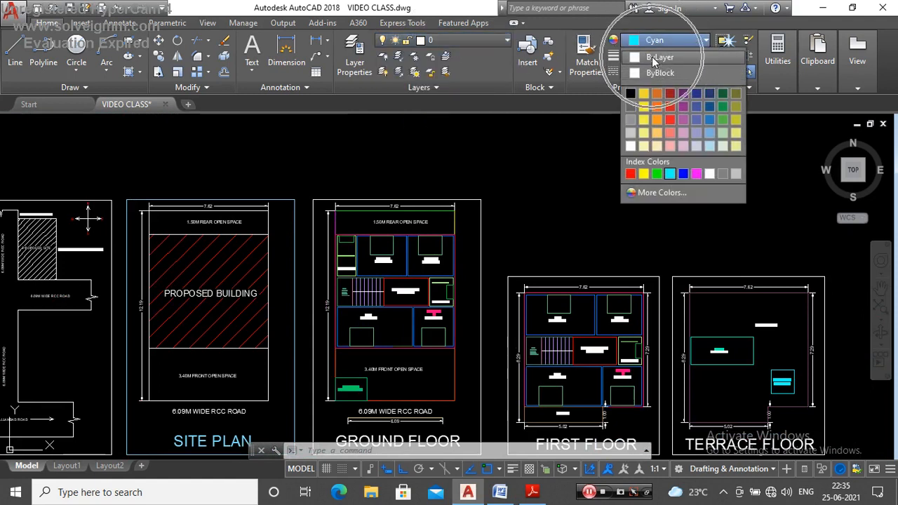
{"action": "left_click", "coordinate": [652, 57]}
{"action": "scroll", "coordinate": [435, 196], "scroll_direction": "down", "scroll_amount": 4}
{"action": "scroll", "coordinate": [429, 200], "scroll_direction": "up", "scroll_amount": 4}
{"action": "scroll", "coordinate": [414, 211], "scroll_direction": "down", "scroll_amount": 4}
{"action": "scroll", "coordinate": [418, 239], "scroll_direction": "up", "scroll_amount": 6}
{"action": "scroll", "coordinate": [421, 262], "scroll_direction": "down", "scroll_amount": 6}
{"action": "scroll", "coordinate": [422, 261], "scroll_direction": "up", "scroll_amount": 7}
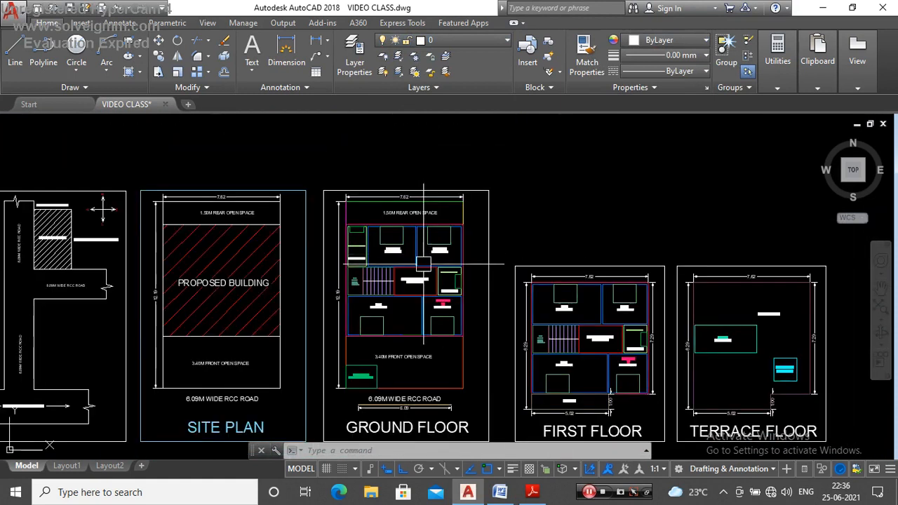
{"action": "scroll", "coordinate": [414, 258], "scroll_direction": "down", "scroll_amount": 3}
{"action": "scroll", "coordinate": [417, 260], "scroll_direction": "up", "scroll_amount": 3}
{"action": "scroll", "coordinate": [419, 261], "scroll_direction": "down", "scroll_amount": 5}
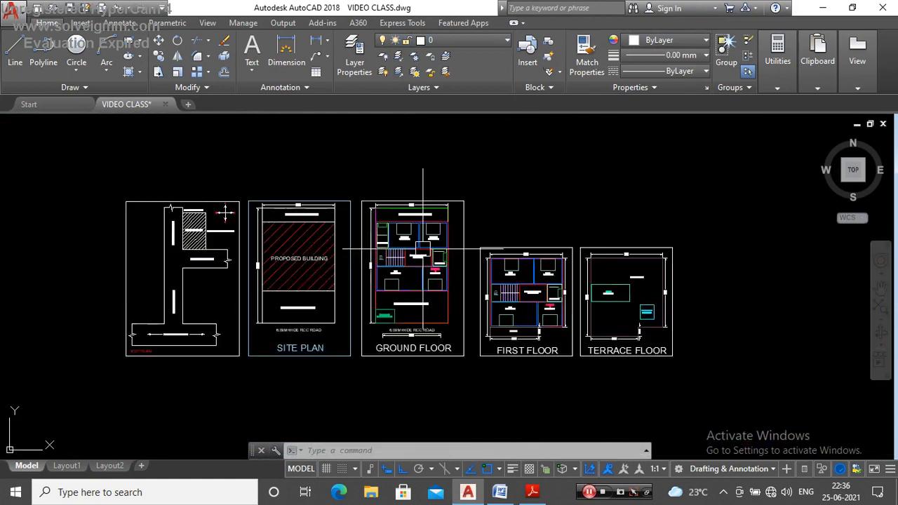
{"action": "scroll", "coordinate": [421, 251], "scroll_direction": "up", "scroll_amount": 5}
{"action": "scroll", "coordinate": [408, 248], "scroll_direction": "down", "scroll_amount": 5}
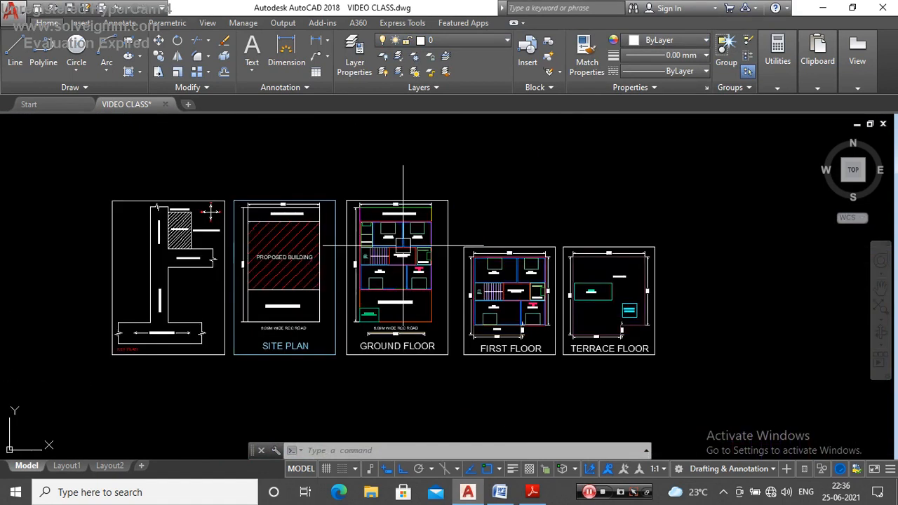
{"action": "scroll", "coordinate": [406, 231], "scroll_direction": "down", "scroll_amount": 2}
{"action": "scroll", "coordinate": [400, 223], "scroll_direction": "up", "scroll_amount": 3}
{"action": "scroll", "coordinate": [379, 223], "scroll_direction": "down", "scroll_amount": 3}
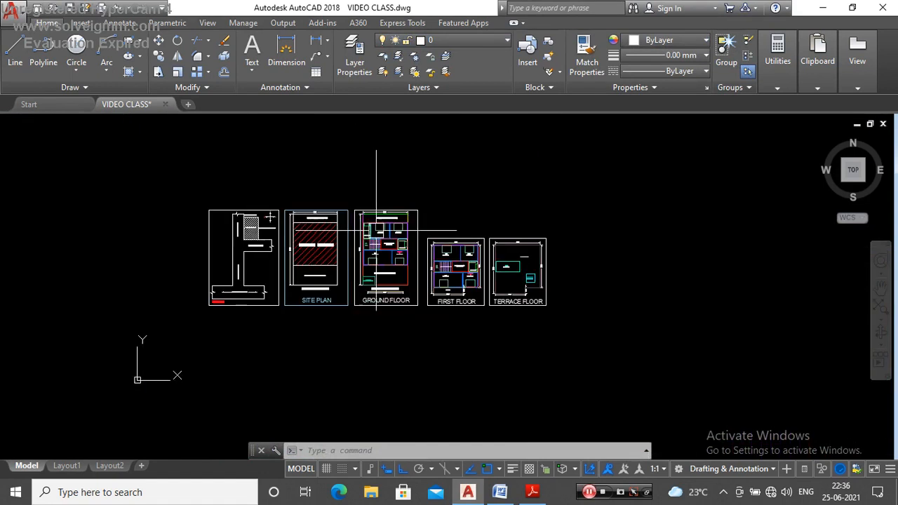
{"action": "scroll", "coordinate": [370, 229], "scroll_direction": "up", "scroll_amount": 5}
{"action": "scroll", "coordinate": [379, 224], "scroll_direction": "down", "scroll_amount": 5}
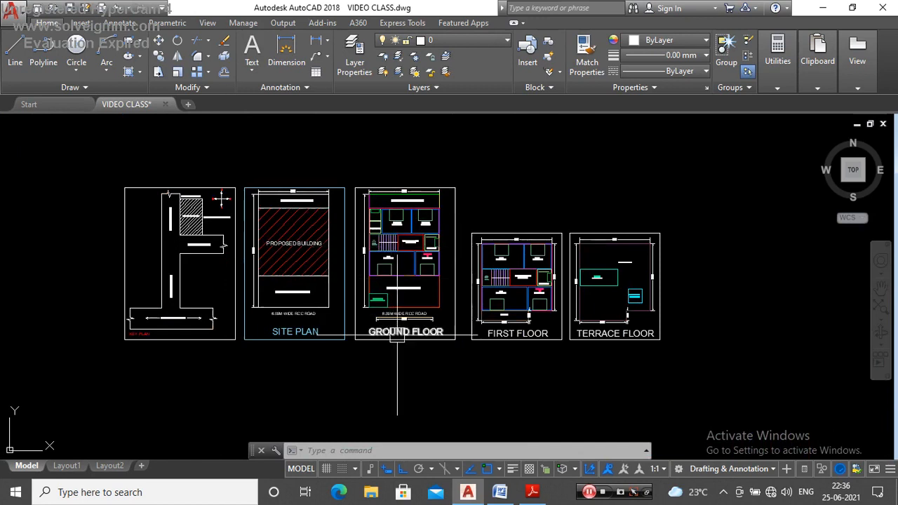
{"action": "scroll", "coordinate": [397, 335], "scroll_direction": "up", "scroll_amount": 2}
{"action": "scroll", "coordinate": [407, 313], "scroll_direction": "down", "scroll_amount": 4}
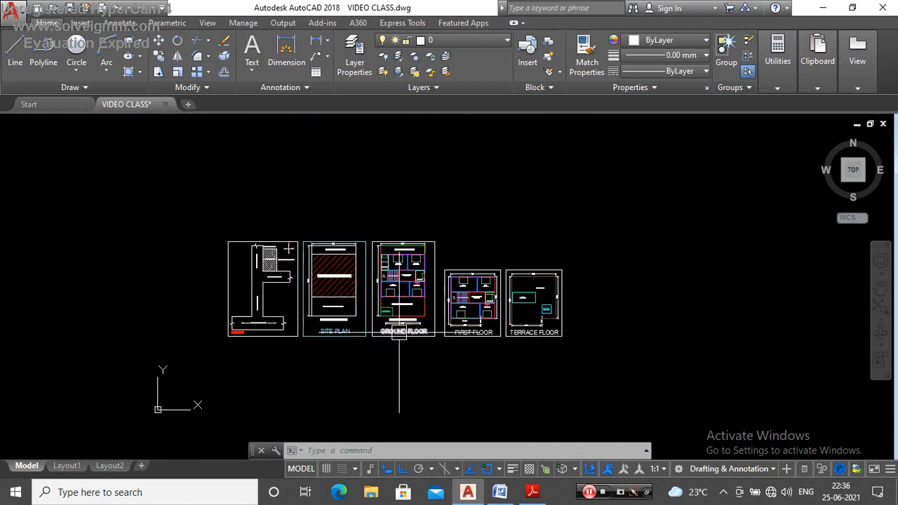
Step: Draw a horizontal section-line polyline across the ground floor's rear bathroom and two bedrooms, with short upward ends outside both side walls
{"action": "scroll", "coordinate": [404, 281], "scroll_direction": "up", "scroll_amount": 4}
{"action": "type", "text": "pl"}
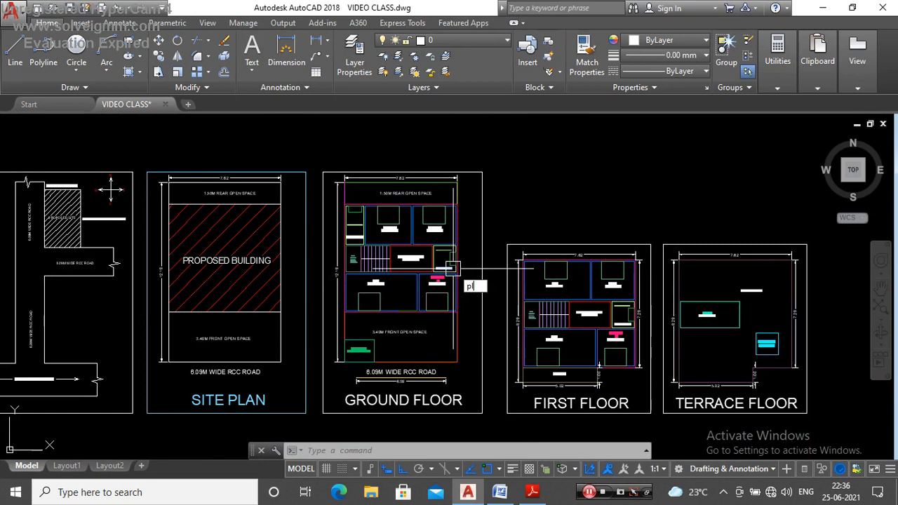
{"action": "key", "text": "Return"}
{"action": "scroll", "coordinate": [346, 211], "scroll_direction": "up", "scroll_amount": 5}
{"action": "scroll", "coordinate": [370, 226], "scroll_direction": "down", "scroll_amount": 2}
{"action": "scroll", "coordinate": [370, 226], "scroll_direction": "up", "scroll_amount": 5}
{"action": "scroll", "coordinate": [335, 216], "scroll_direction": "down", "scroll_amount": 5}
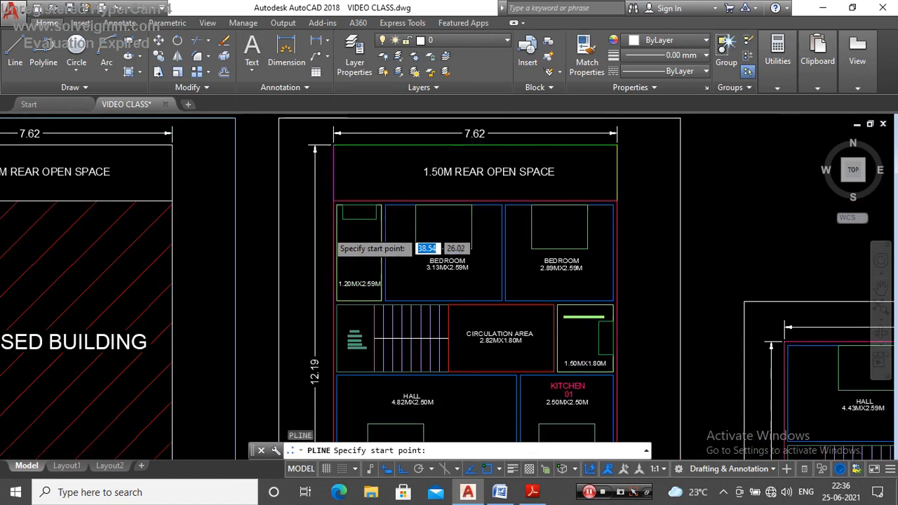
{"action": "scroll", "coordinate": [328, 232], "scroll_direction": "up", "scroll_amount": 4}
{"action": "left_click", "coordinate": [320, 179]}
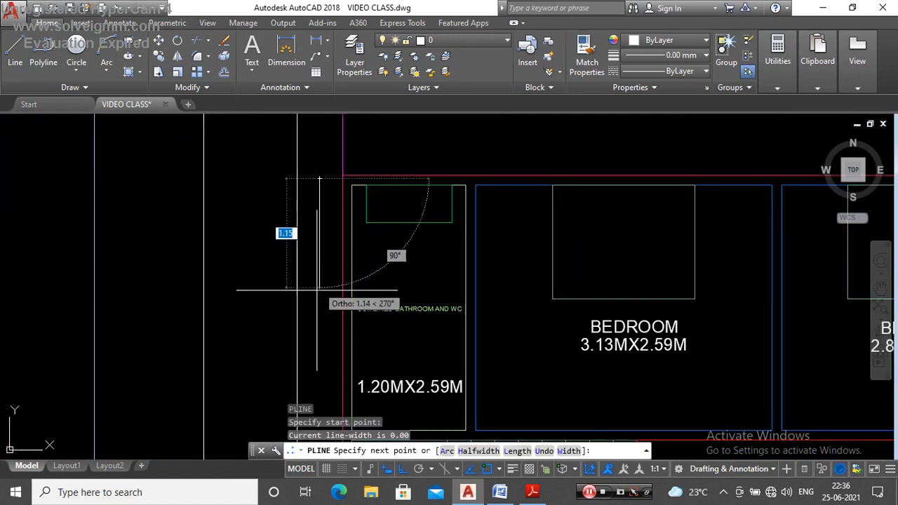
{"action": "left_click", "coordinate": [319, 262]}
{"action": "scroll", "coordinate": [321, 281], "scroll_direction": "down", "scroll_amount": 4}
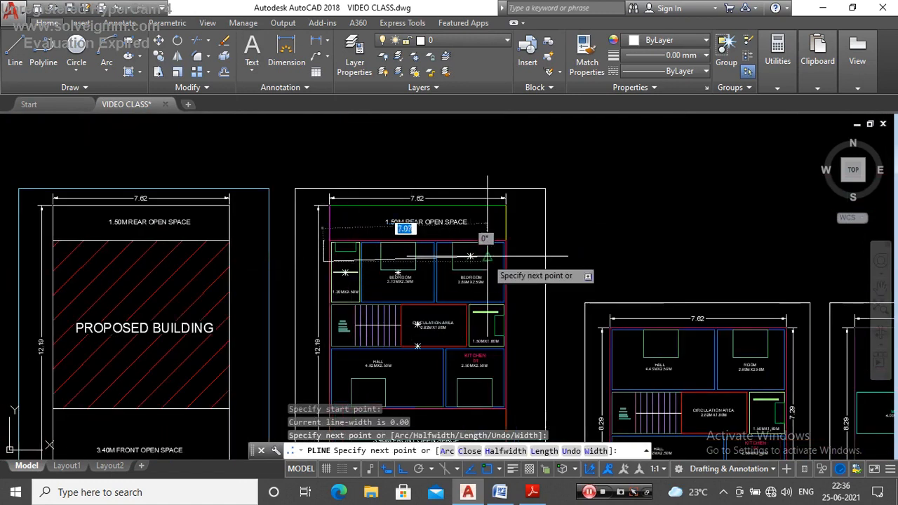
{"action": "scroll", "coordinate": [547, 249], "scroll_direction": "up", "scroll_amount": 3}
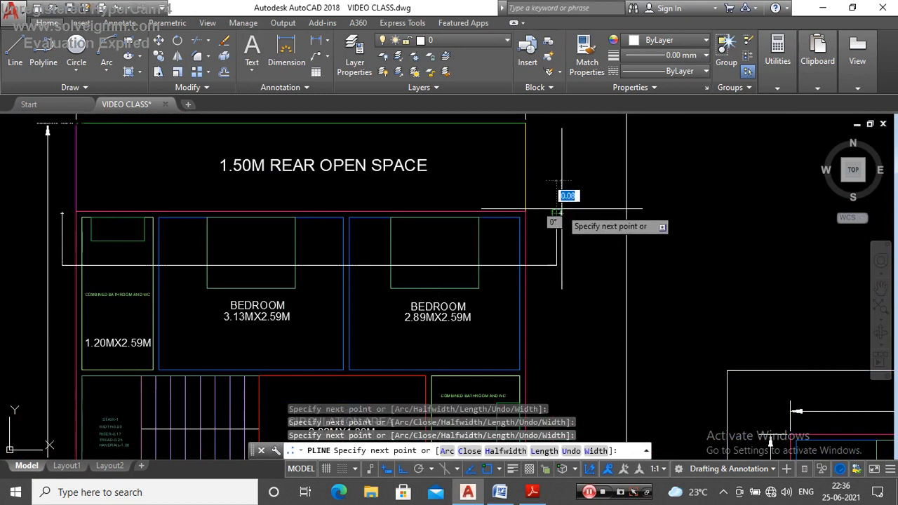
{"action": "key", "text": "Escape"}
Step: Examine which ground floor rooms the horizontal section line cuts through, from the rear bathroom across both bedrooms
{"action": "scroll", "coordinate": [564, 208], "scroll_direction": "down", "scroll_amount": 2}
{"action": "scroll", "coordinate": [309, 243], "scroll_direction": "up", "scroll_amount": 2}
{"action": "left_click", "coordinate": [234, 215]}
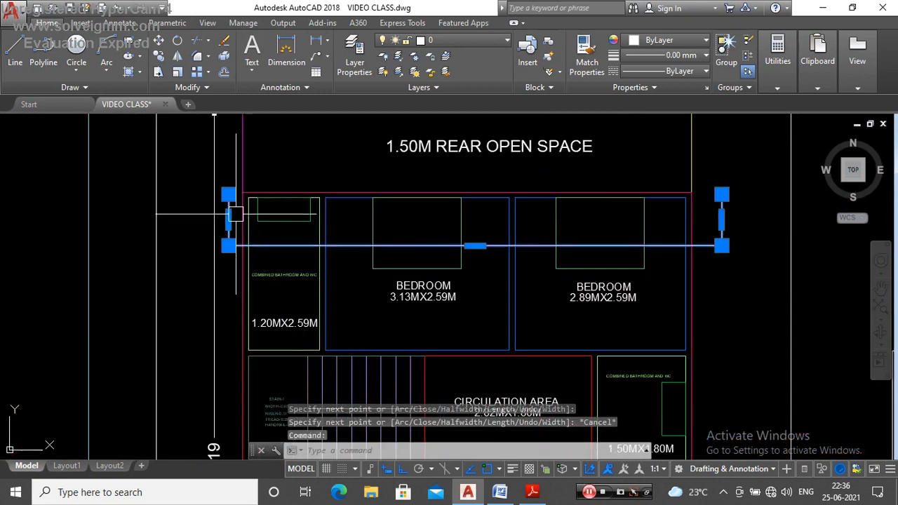
{"action": "key", "text": "Escape"}
{"action": "scroll", "coordinate": [333, 233], "scroll_direction": "down", "scroll_amount": 3}
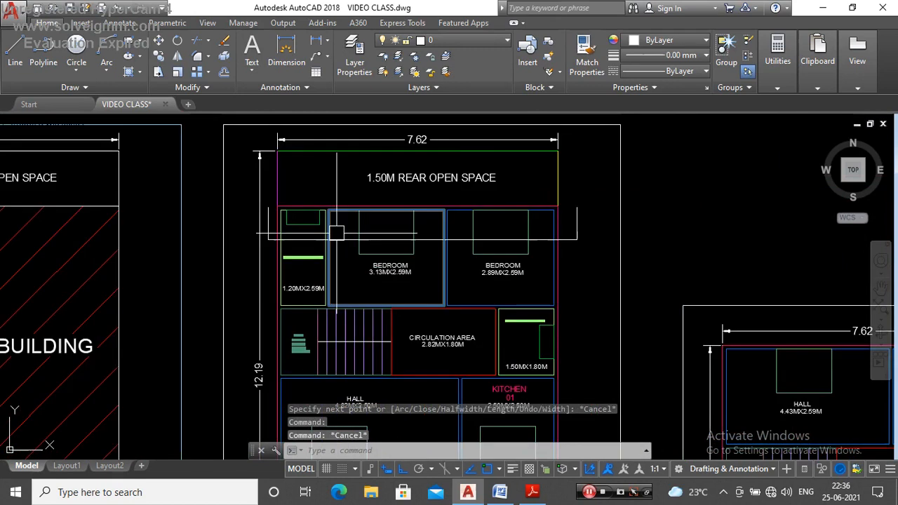
{"action": "scroll", "coordinate": [347, 240], "scroll_direction": "up", "scroll_amount": 3}
{"action": "scroll", "coordinate": [273, 263], "scroll_direction": "up", "scroll_amount": 4}
{"action": "scroll", "coordinate": [295, 243], "scroll_direction": "down", "scroll_amount": 4}
{"action": "scroll", "coordinate": [311, 241], "scroll_direction": "up", "scroll_amount": 2}
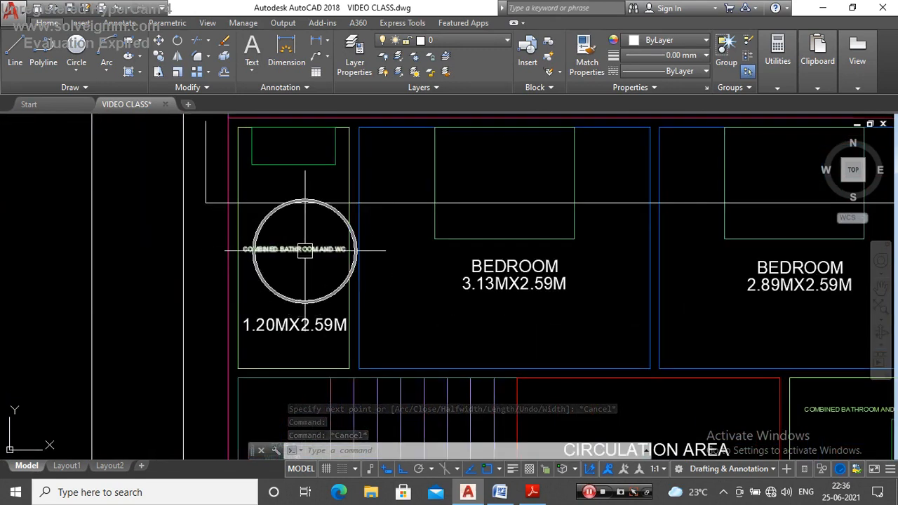
{"action": "scroll", "coordinate": [295, 245], "scroll_direction": "down", "scroll_amount": 3}
{"action": "scroll", "coordinate": [327, 214], "scroll_direction": "up", "scroll_amount": 3}
{"action": "left_click", "coordinate": [329, 215]}
{"action": "scroll", "coordinate": [380, 241], "scroll_direction": "down", "scroll_amount": 2}
{"action": "scroll", "coordinate": [381, 240], "scroll_direction": "up", "scroll_amount": 3}
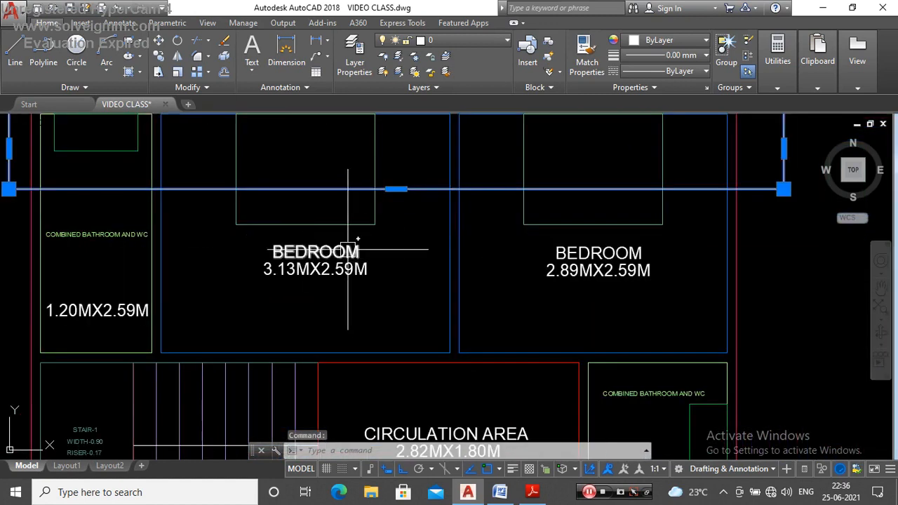
{"action": "scroll", "coordinate": [348, 249], "scroll_direction": "down", "scroll_amount": 4}
{"action": "scroll", "coordinate": [418, 226], "scroll_direction": "up", "scroll_amount": 3}
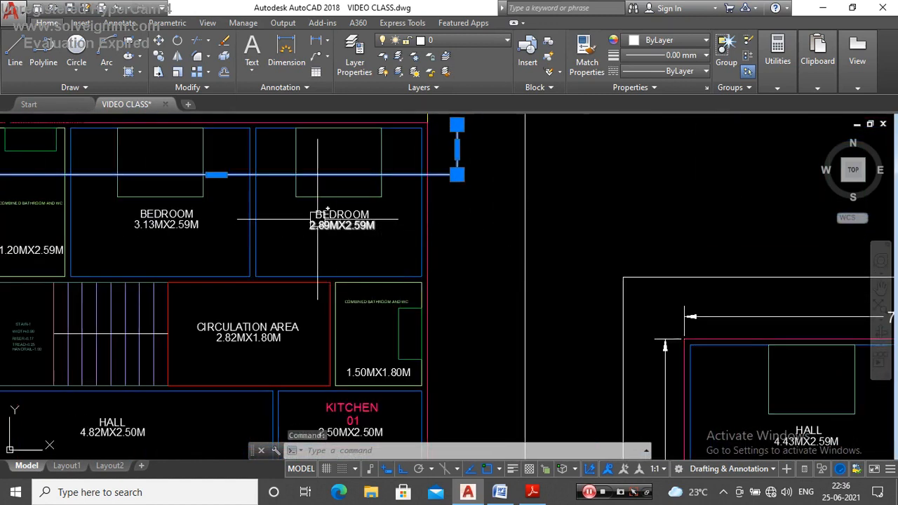
{"action": "scroll", "coordinate": [336, 221], "scroll_direction": "up", "scroll_amount": 4}
{"action": "scroll", "coordinate": [412, 233], "scroll_direction": "down", "scroll_amount": 4}
{"action": "scroll", "coordinate": [421, 228], "scroll_direction": "down", "scroll_amount": 5}
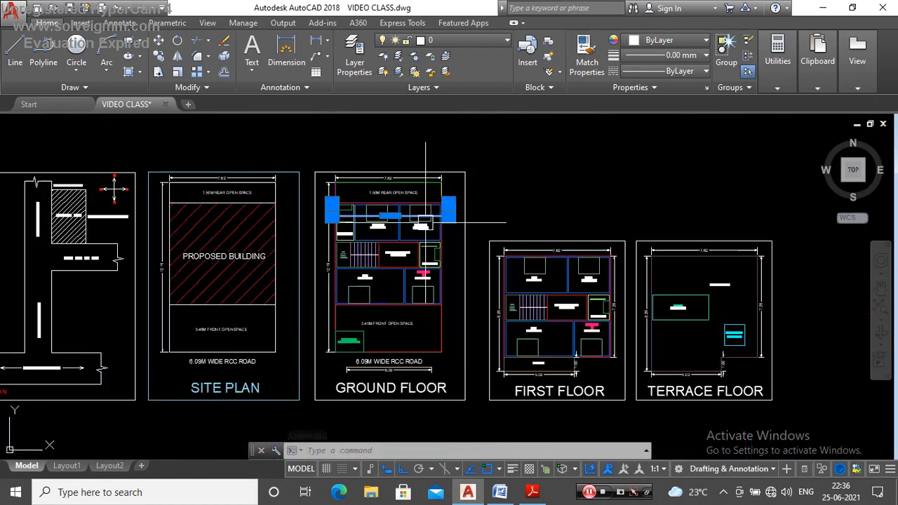
{"action": "scroll", "coordinate": [426, 223], "scroll_direction": "up", "scroll_amount": 4}
{"action": "scroll", "coordinate": [411, 226], "scroll_direction": "down", "scroll_amount": 4}
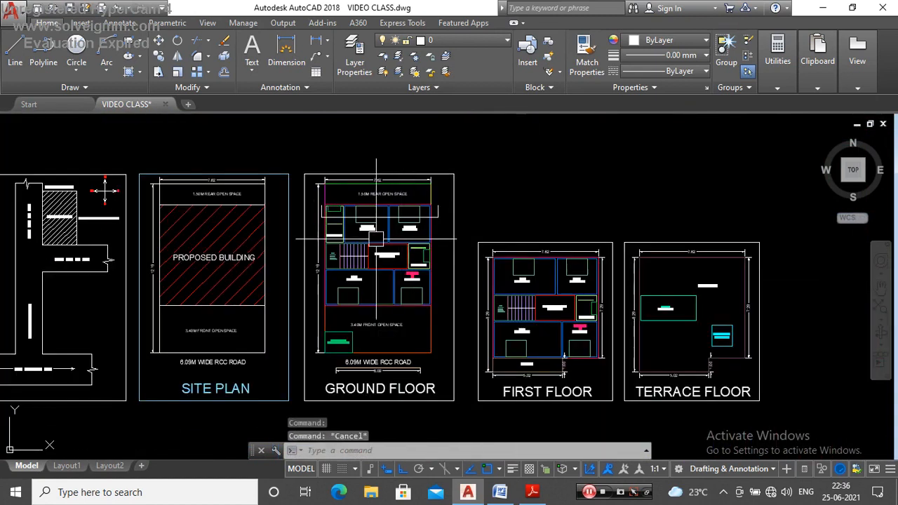
Step: Compare the section line's position on the ground floor with the rooms on the first and terrace floor plans
{"action": "scroll", "coordinate": [431, 236], "scroll_direction": "up", "scroll_amount": 4}
{"action": "left_click", "coordinate": [396, 185]}
{"action": "scroll", "coordinate": [468, 260], "scroll_direction": "down", "scroll_amount": 5}
{"action": "scroll", "coordinate": [515, 254], "scroll_direction": "up", "scroll_amount": 7}
{"action": "scroll", "coordinate": [532, 237], "scroll_direction": "down", "scroll_amount": 5}
{"action": "scroll", "coordinate": [445, 219], "scroll_direction": "up", "scroll_amount": 6}
{"action": "scroll", "coordinate": [440, 223], "scroll_direction": "down", "scroll_amount": 5}
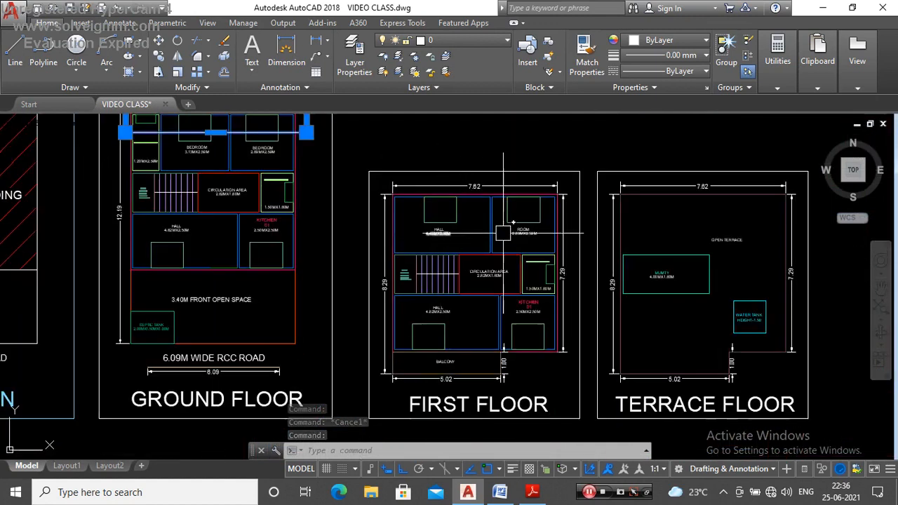
{"action": "scroll", "coordinate": [540, 232], "scroll_direction": "up", "scroll_amount": 6}
{"action": "scroll", "coordinate": [540, 232], "scroll_direction": "down", "scroll_amount": 6}
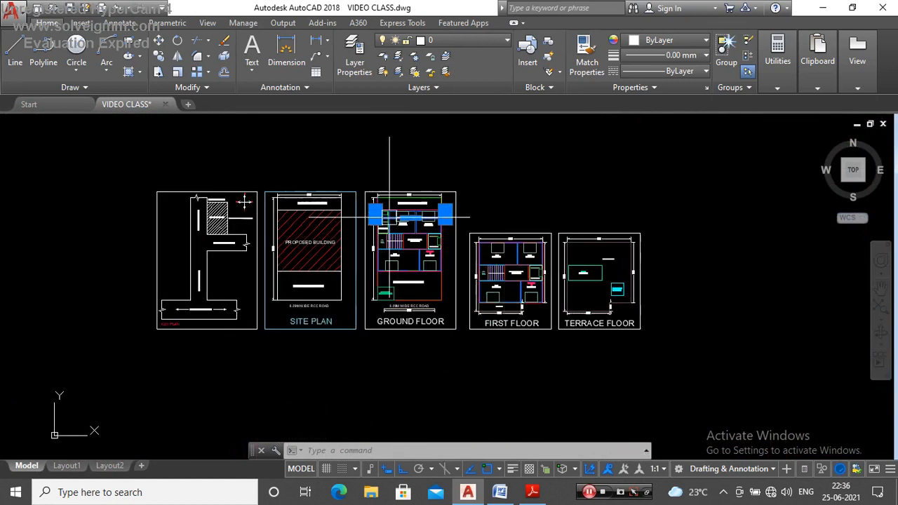
Step: Erase the horizontal section line from the ground floor plan
{"action": "scroll", "coordinate": [464, 226], "scroll_direction": "up", "scroll_amount": 6}
{"action": "left_click", "coordinate": [465, 223]}
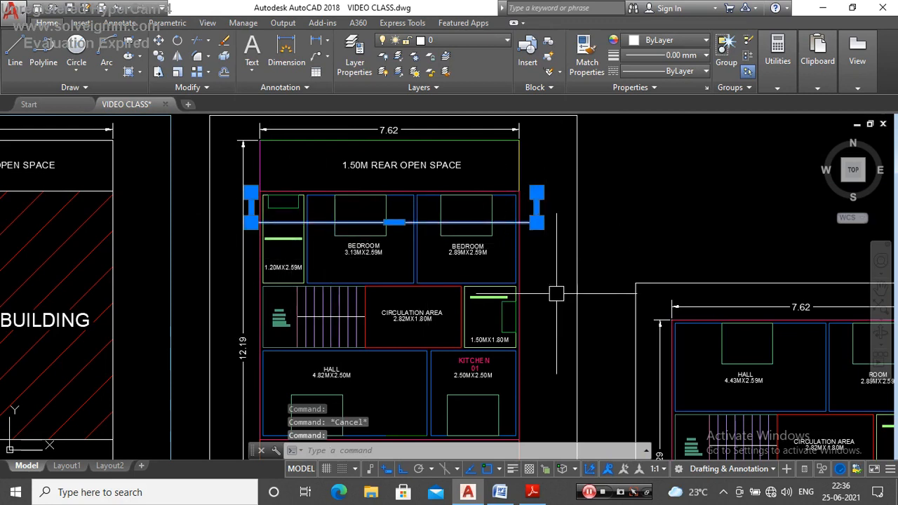
{"action": "key", "text": "Delete"}
{"action": "scroll", "coordinate": [435, 176], "scroll_direction": "down", "scroll_amount": 3}
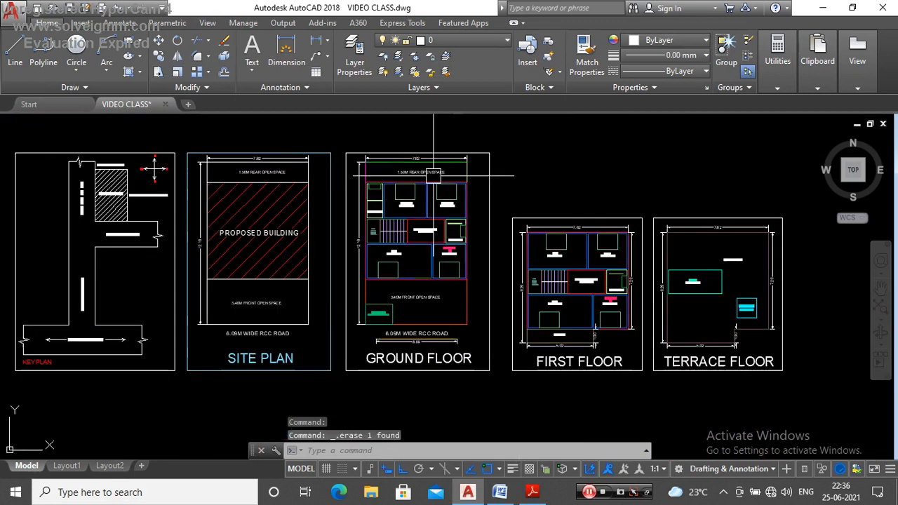
Step: Draw a vertical section-line polyline about 13.6 m long through the ground floor plan's east side, with short outward ends at rear and road
{"action": "scroll", "coordinate": [465, 180], "scroll_direction": "up", "scroll_amount": 3}
{"action": "key", "text": "Return"}
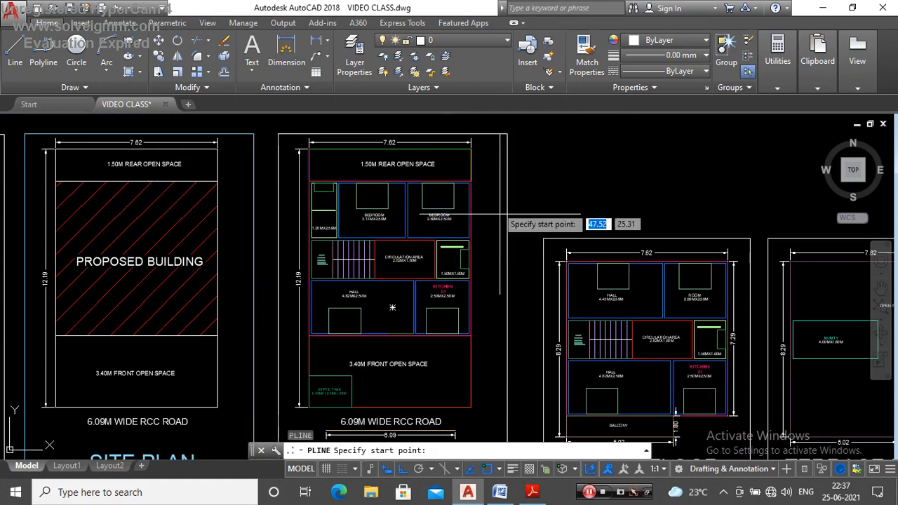
{"action": "scroll", "coordinate": [404, 143], "scroll_direction": "up", "scroll_amount": 6}
{"action": "scroll", "coordinate": [547, 180], "scroll_direction": "up", "scroll_amount": 3}
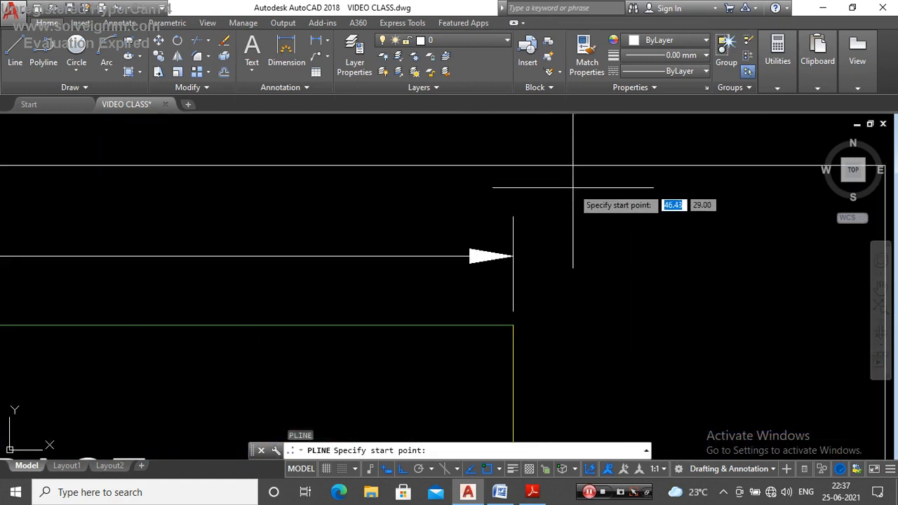
{"action": "left_click", "coordinate": [572, 184]}
{"action": "scroll", "coordinate": [436, 190], "scroll_direction": "down", "scroll_amount": 5}
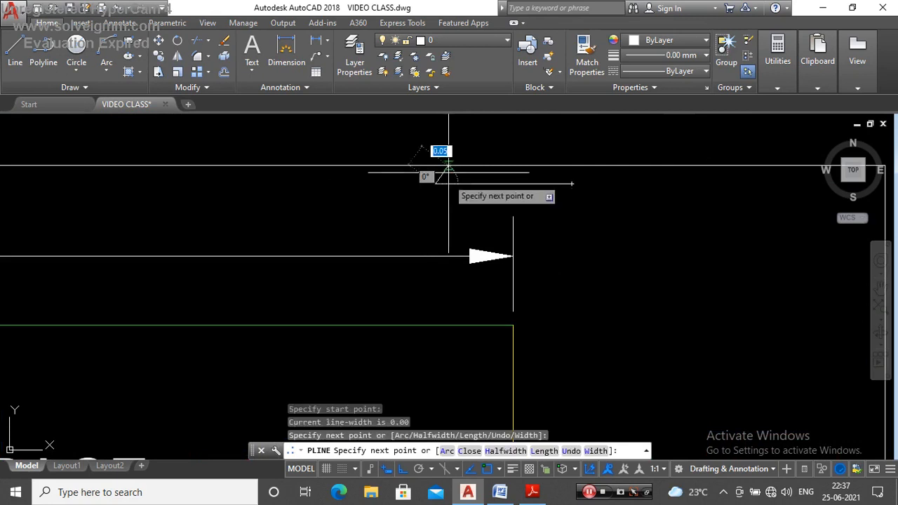
{"action": "scroll", "coordinate": [458, 330], "scroll_direction": "up", "scroll_amount": 3}
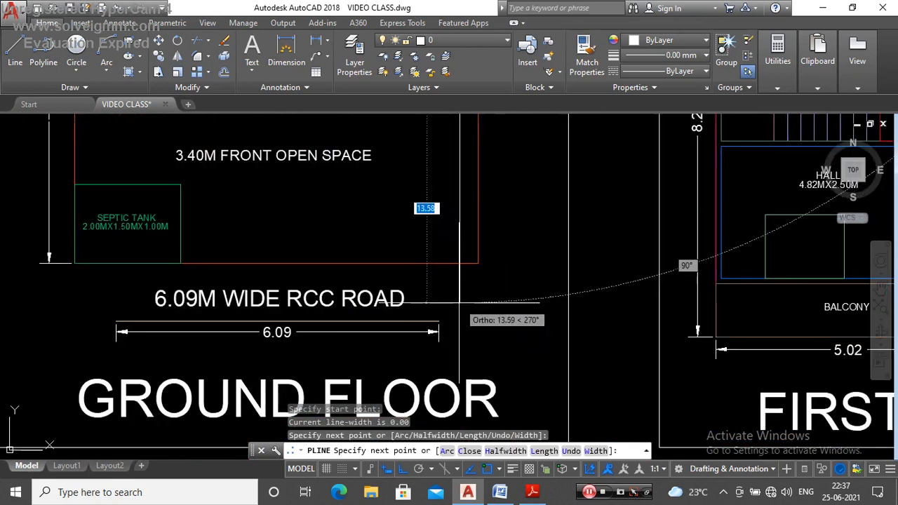
{"action": "left_click", "coordinate": [458, 304]}
{"action": "left_click", "coordinate": [506, 300]}
{"action": "key", "text": "Escape"}
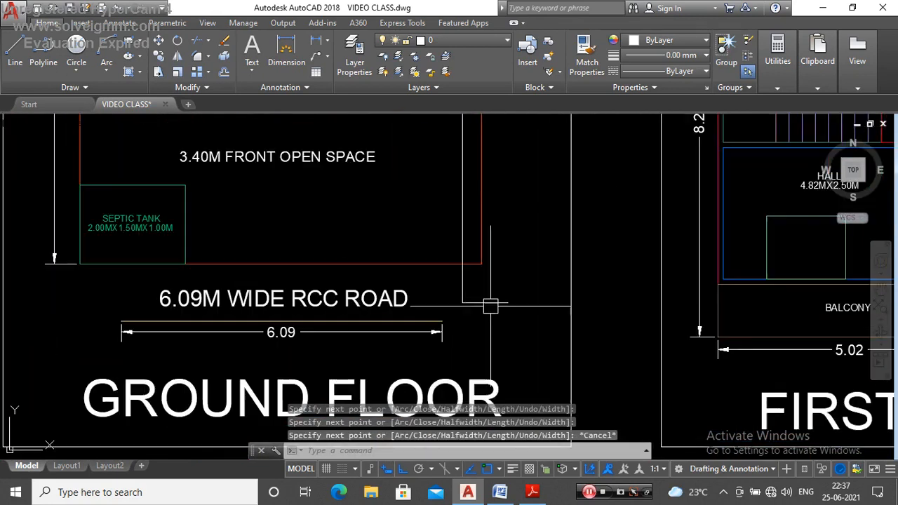
Step: Explode the vertical section line and erase its short horizontal end near the road
{"action": "left_click", "coordinate": [485, 305]}
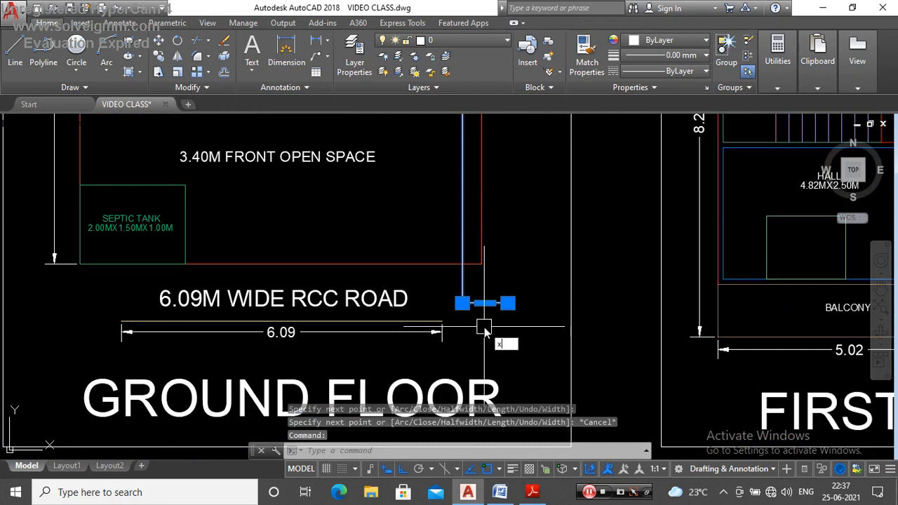
{"action": "key", "text": "Return"}
{"action": "scroll", "coordinate": [495, 311], "scroll_direction": "up", "scroll_amount": 2}
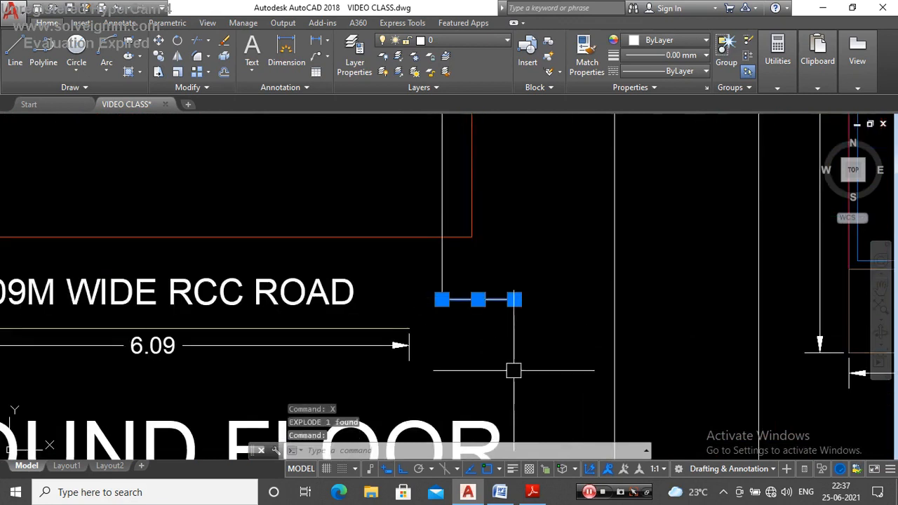
{"action": "key", "text": "Delete"}
{"action": "scroll", "coordinate": [502, 370], "scroll_direction": "down", "scroll_amount": 10}
{"action": "scroll", "coordinate": [490, 256], "scroll_direction": "up", "scroll_amount": 6}
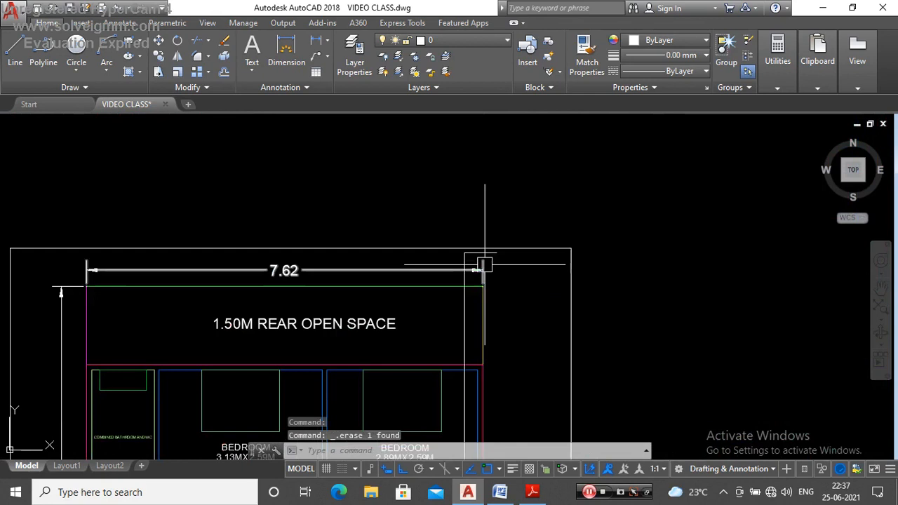
Step: Stretch the outer end of the section line's short rear segment outward to make it about 0.7 m long
{"action": "left_click", "coordinate": [471, 236]}
{"action": "scroll", "coordinate": [441, 240], "scroll_direction": "up", "scroll_amount": 3}
{"action": "scroll", "coordinate": [440, 240], "scroll_direction": "down", "scroll_amount": 6}
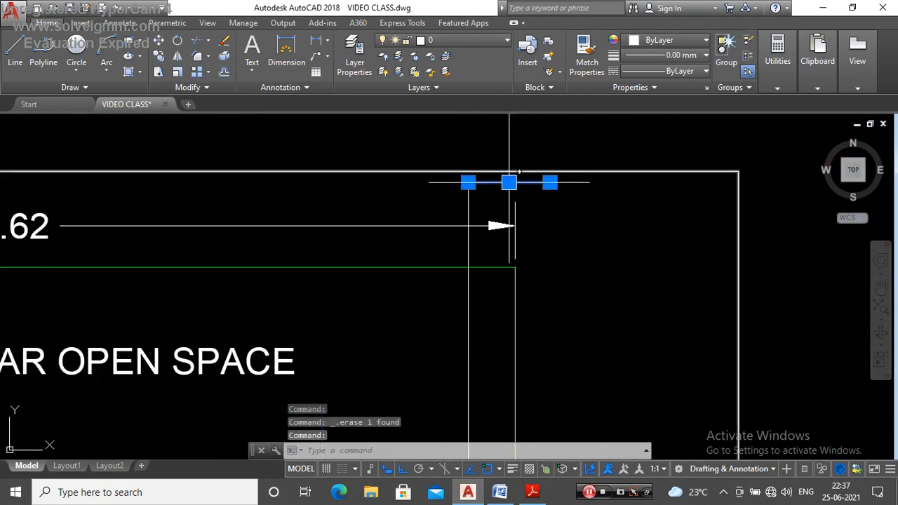
{"action": "left_click", "coordinate": [550, 183]}
{"action": "scroll", "coordinate": [564, 183], "scroll_direction": "up", "scroll_amount": 4}
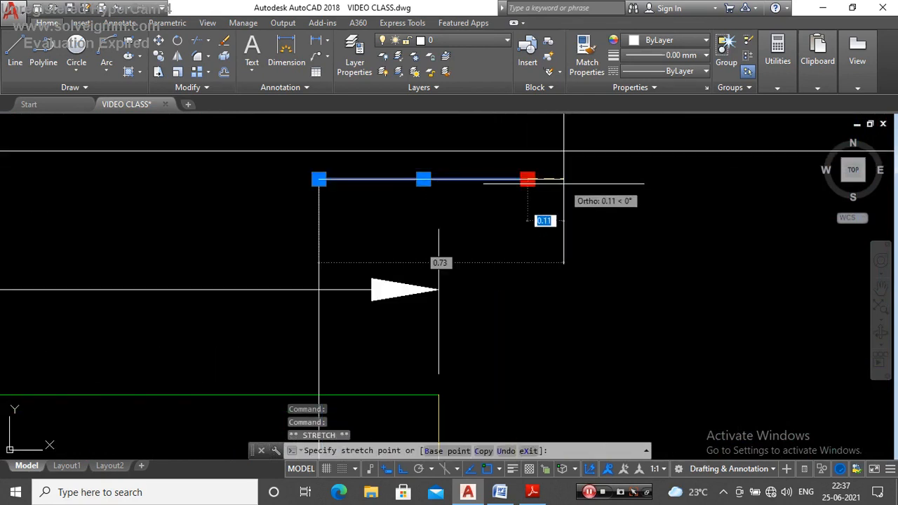
{"action": "left_click", "coordinate": [556, 184]}
{"action": "scroll", "coordinate": [494, 147], "scroll_direction": "down", "scroll_amount": 8}
{"action": "key", "text": "Escape"}
{"action": "scroll", "coordinate": [502, 160], "scroll_direction": "down", "scroll_amount": 4}
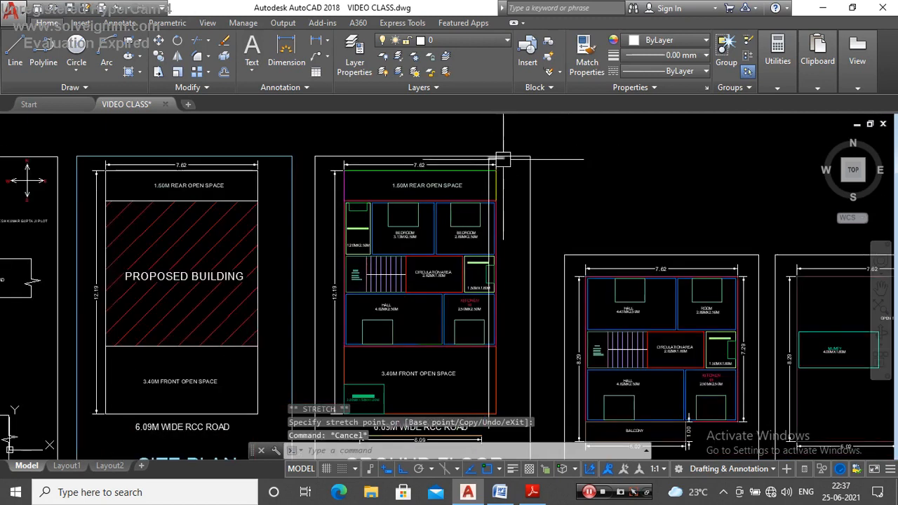
Step: Copy the short rear end segment from its corner with the vertical section line to that line's road-side endpoint
{"action": "scroll", "coordinate": [497, 159], "scroll_direction": "up", "scroll_amount": 6}
{"action": "left_click", "coordinate": [490, 155]}
{"action": "type", "text": "co"}
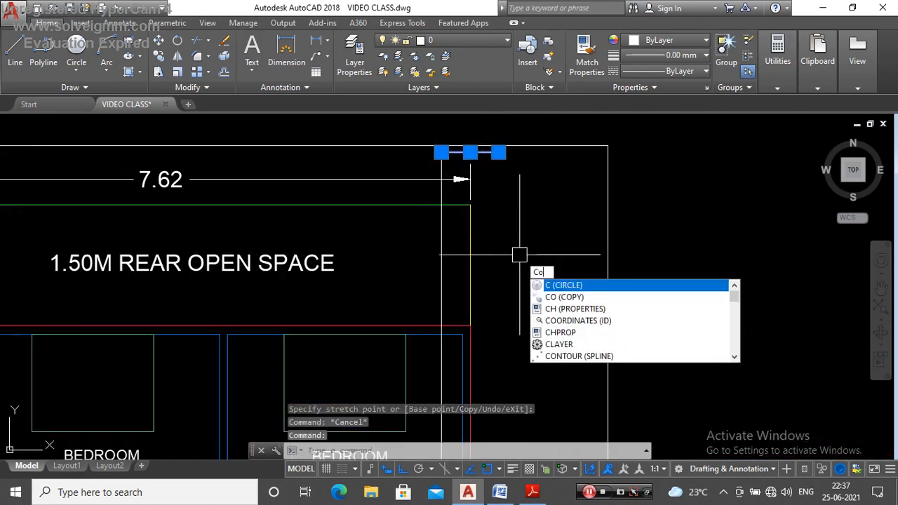
{"action": "key", "text": "Return"}
{"action": "left_click", "coordinate": [442, 152]}
{"action": "scroll", "coordinate": [458, 139], "scroll_direction": "down", "scroll_amount": 2}
{"action": "scroll", "coordinate": [459, 151], "scroll_direction": "down", "scroll_amount": 5}
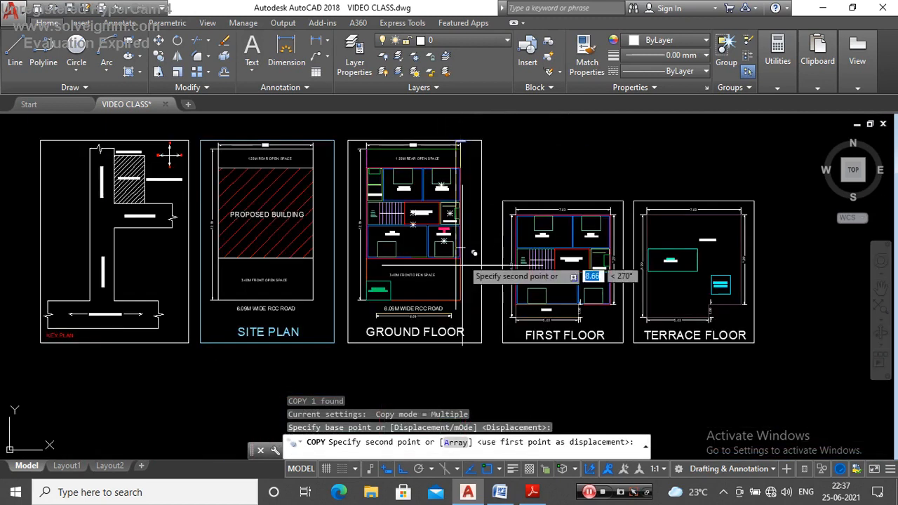
{"action": "scroll", "coordinate": [463, 267], "scroll_direction": "up", "scroll_amount": 6}
{"action": "left_click", "coordinate": [476, 266]}
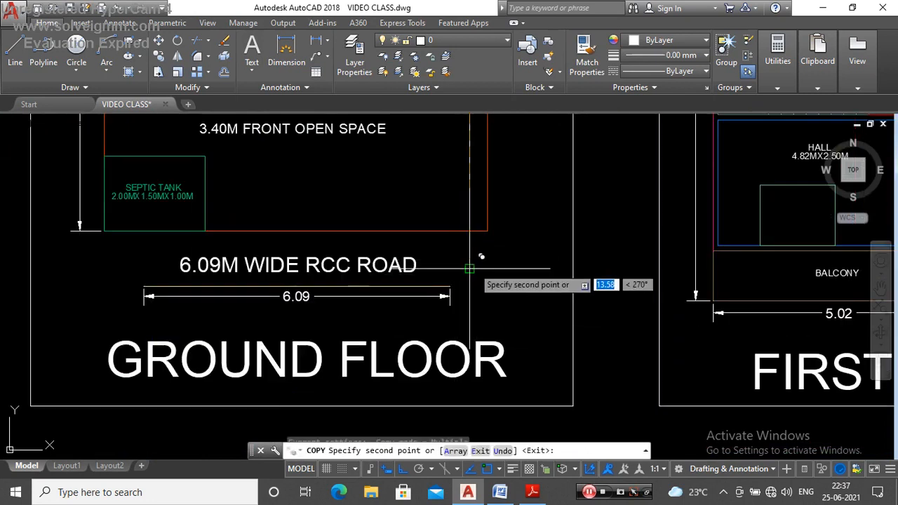
{"action": "key", "text": "Escape"}
Step: Examine which ground floor spaces the vertical section line cuts through, from the rear open space to the front open space and road
{"action": "scroll", "coordinate": [483, 288], "scroll_direction": "down", "scroll_amount": 5}
{"action": "scroll", "coordinate": [478, 127], "scroll_direction": "up", "scroll_amount": 6}
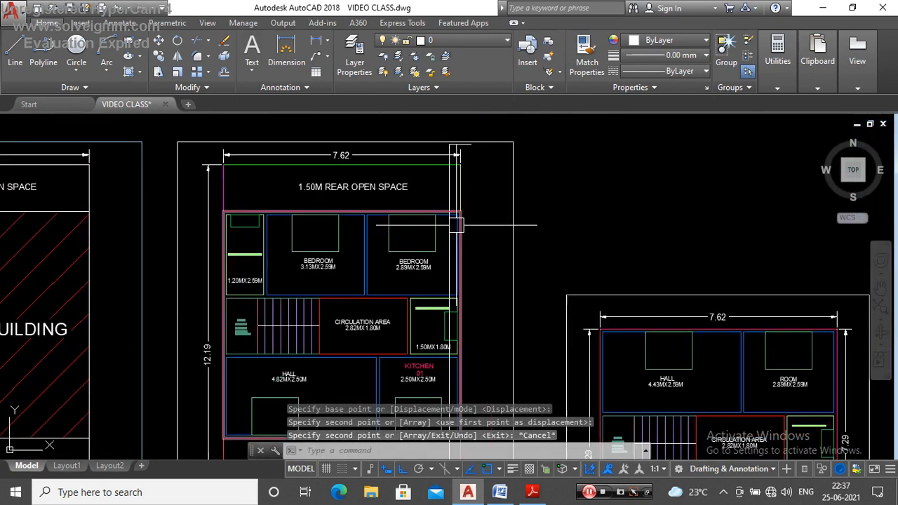
{"action": "scroll", "coordinate": [463, 178], "scroll_direction": "up", "scroll_amount": 2}
{"action": "left_click", "coordinate": [451, 165]}
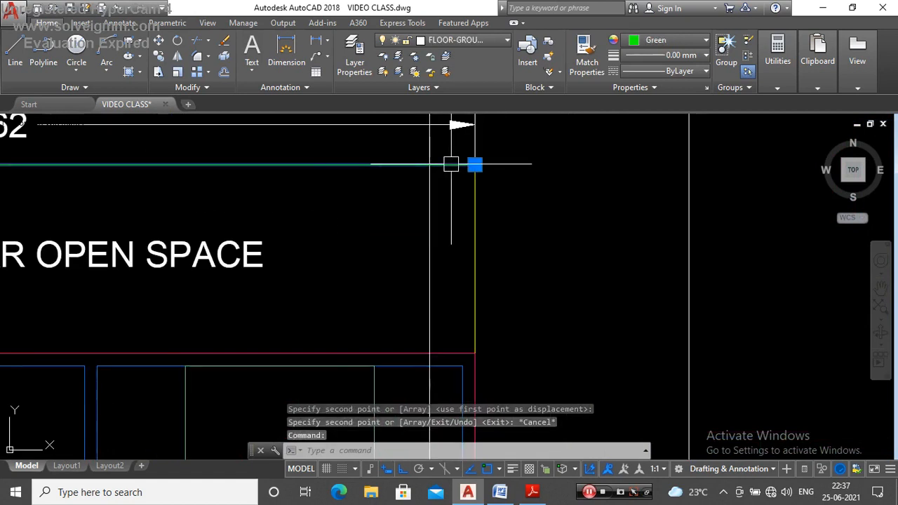
{"action": "scroll", "coordinate": [424, 171], "scroll_direction": "down", "scroll_amount": 5}
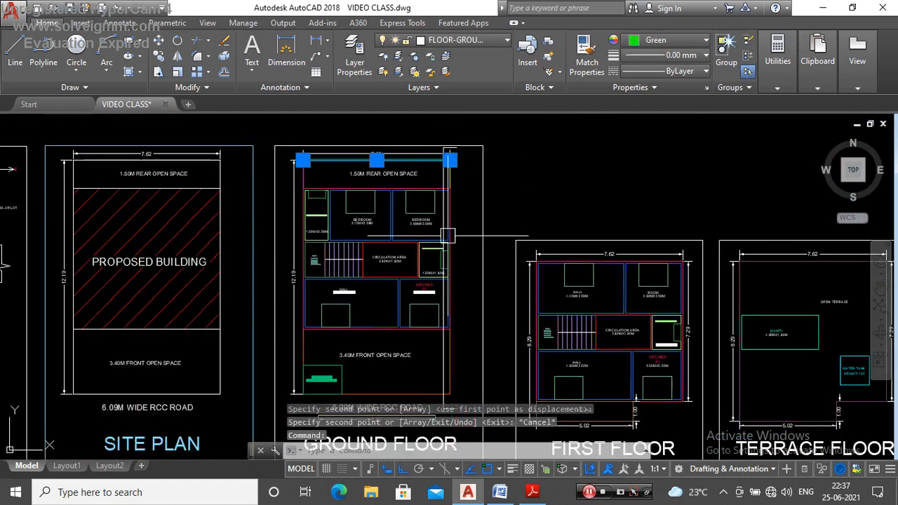
{"action": "scroll", "coordinate": [443, 210], "scroll_direction": "up", "scroll_amount": 4}
{"action": "key", "text": "Escape"}
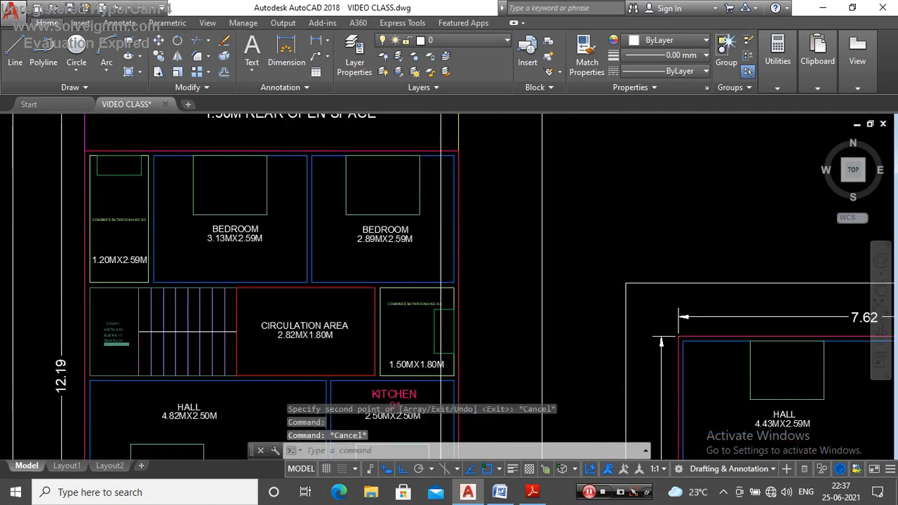
{"action": "scroll", "coordinate": [661, 337], "scroll_direction": "down", "scroll_amount": 5}
{"action": "scroll", "coordinate": [447, 238], "scroll_direction": "up", "scroll_amount": 6}
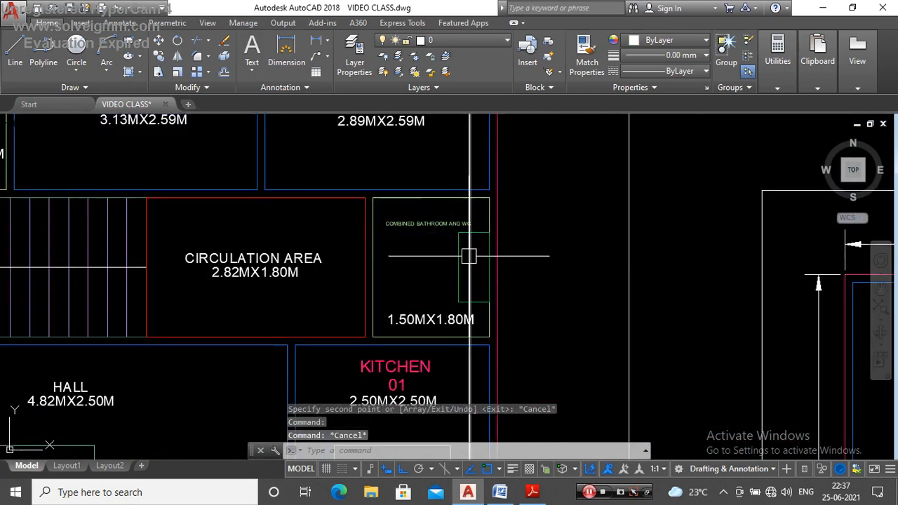
{"action": "scroll", "coordinate": [464, 210], "scroll_direction": "down", "scroll_amount": 5}
{"action": "scroll", "coordinate": [461, 293], "scroll_direction": "up", "scroll_amount": 5}
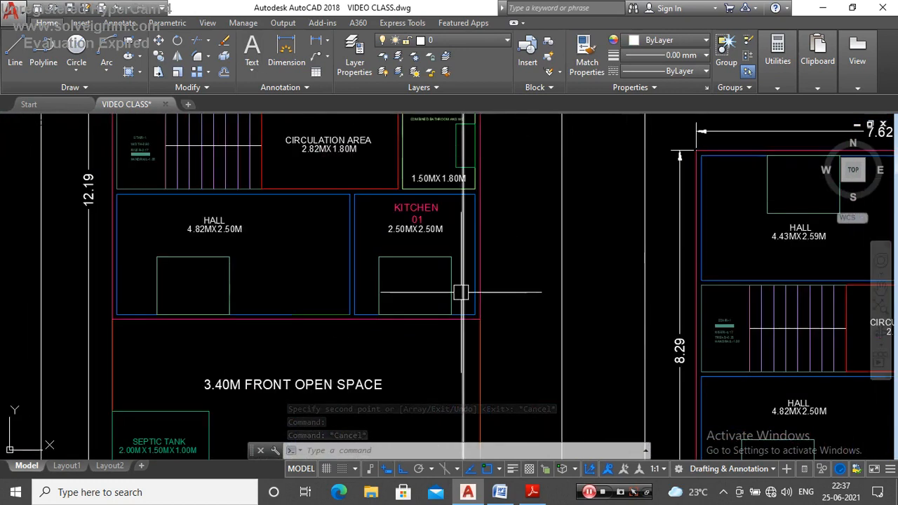
{"action": "scroll", "coordinate": [460, 293], "scroll_direction": "down", "scroll_amount": 5}
{"action": "scroll", "coordinate": [464, 317], "scroll_direction": "up", "scroll_amount": 4}
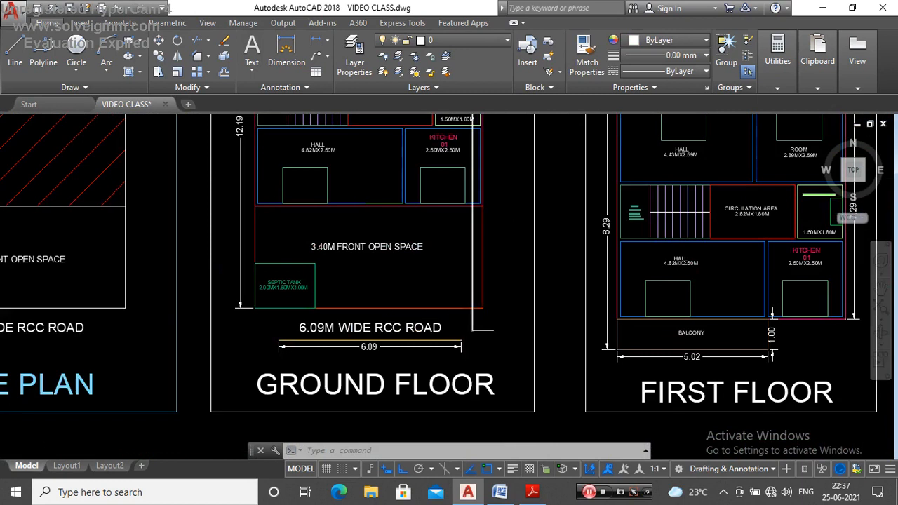
{"action": "scroll", "coordinate": [473, 330], "scroll_direction": "down", "scroll_amount": 4}
{"action": "scroll", "coordinate": [461, 305], "scroll_direction": "up", "scroll_amount": 4}
{"action": "scroll", "coordinate": [457, 251], "scroll_direction": "down", "scroll_amount": 4}
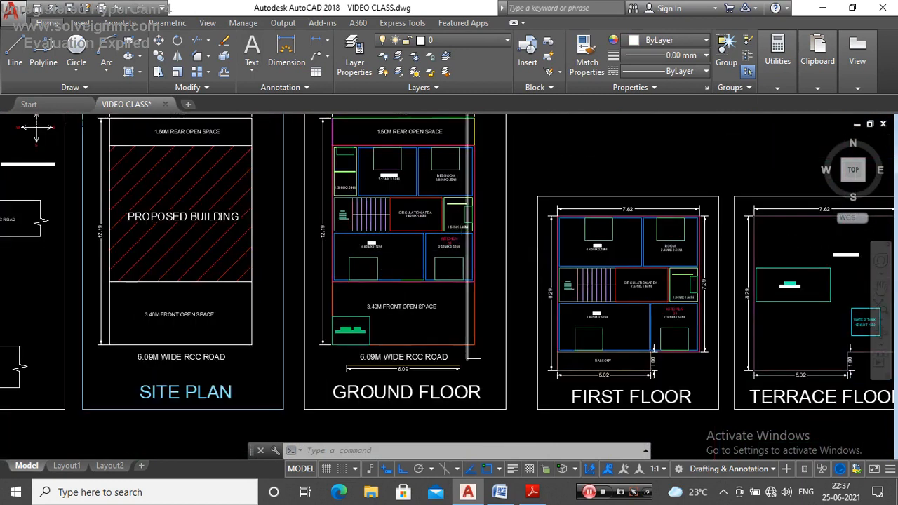
{"action": "scroll", "coordinate": [467, 358], "scroll_direction": "up", "scroll_amount": 4}
{"action": "scroll", "coordinate": [467, 330], "scroll_direction": "down", "scroll_amount": 4}
{"action": "scroll", "coordinate": [467, 327], "scroll_direction": "up", "scroll_amount": 4}
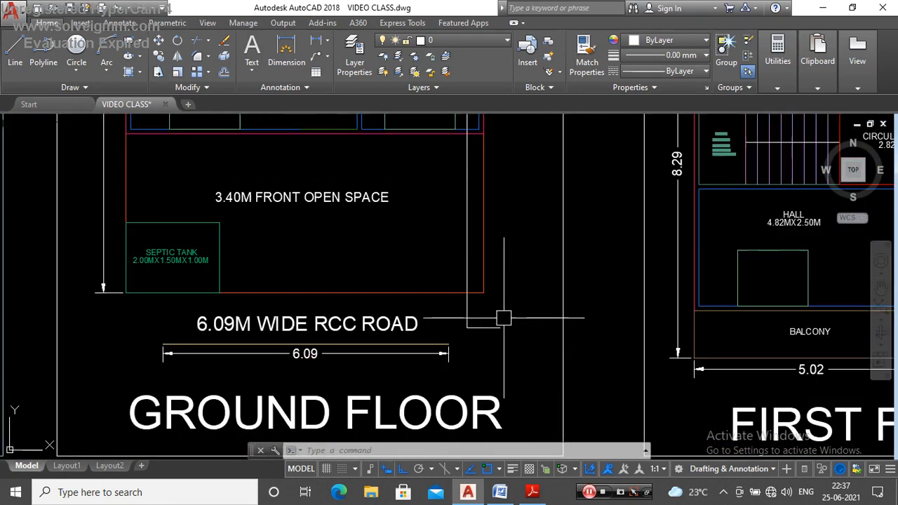
Step: Join the vertical section line and its two short end segments into a single polyline
{"action": "scroll", "coordinate": [506, 324], "scroll_direction": "up", "scroll_amount": 3}
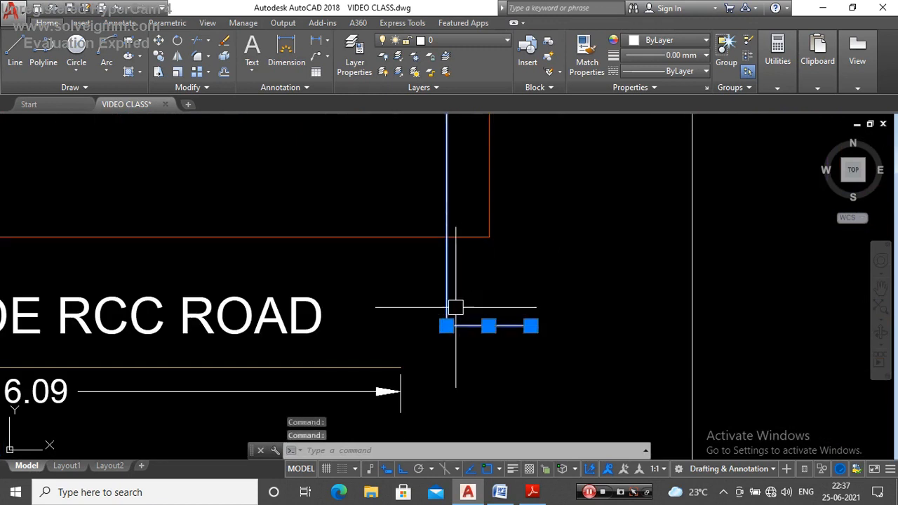
{"action": "scroll", "coordinate": [456, 308], "scroll_direction": "down", "scroll_amount": 7}
{"action": "scroll", "coordinate": [522, 291], "scroll_direction": "up", "scroll_amount": 7}
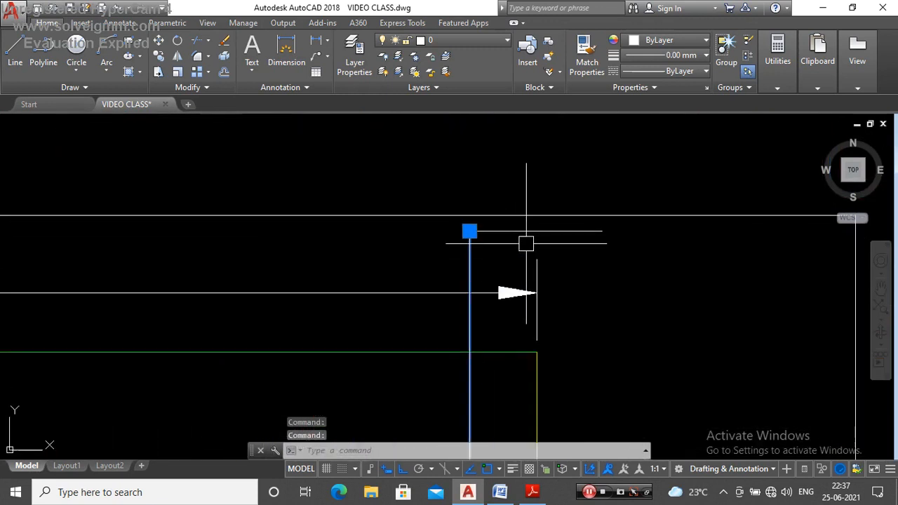
{"action": "scroll", "coordinate": [500, 228], "scroll_direction": "down", "scroll_amount": 5}
{"action": "scroll", "coordinate": [489, 286], "scroll_direction": "up", "scroll_amount": 2}
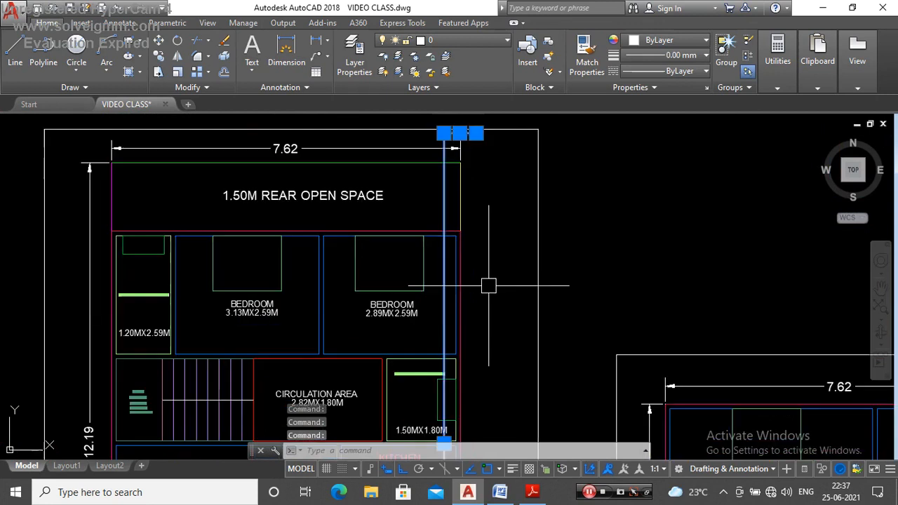
{"action": "key", "text": "Escape"}
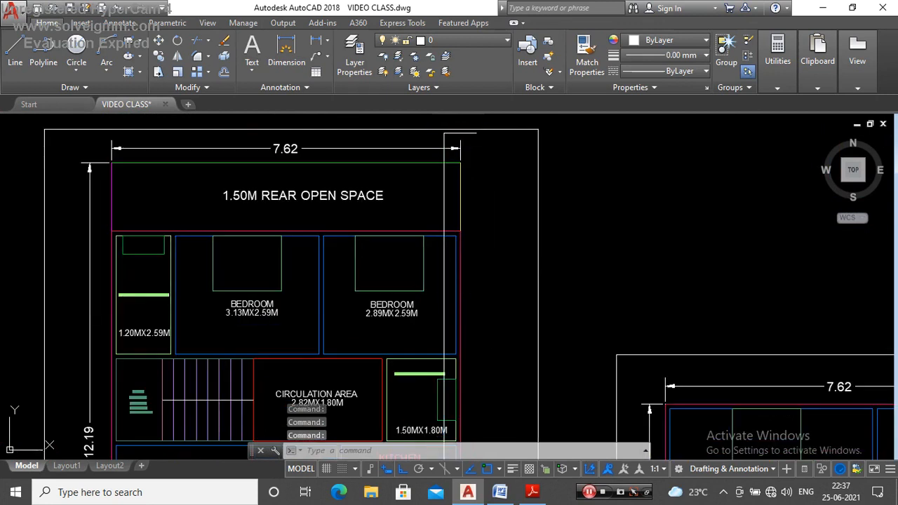
{"action": "scroll", "coordinate": [492, 270], "scroll_direction": "down", "scroll_amount": 5}
{"action": "scroll", "coordinate": [471, 242], "scroll_direction": "up", "scroll_amount": 7}
Step: Change the colour of the ground floor's joined section-line polyline to Red
{"action": "left_click", "coordinate": [472, 242]}
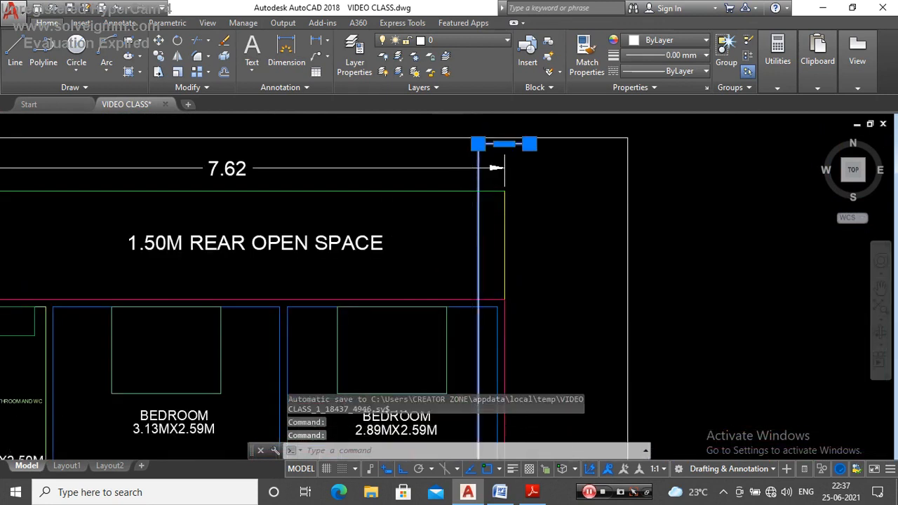
{"action": "scroll", "coordinate": [471, 241], "scroll_direction": "down", "scroll_amount": 6}
{"action": "scroll", "coordinate": [476, 207], "scroll_direction": "up", "scroll_amount": 4}
{"action": "scroll", "coordinate": [475, 206], "scroll_direction": "down", "scroll_amount": 2}
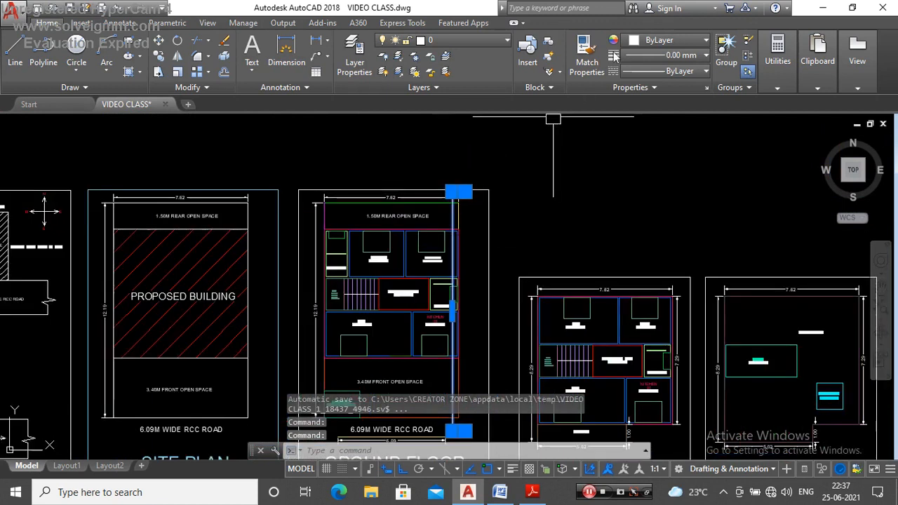
{"action": "left_click", "coordinate": [652, 42]}
{"action": "left_click", "coordinate": [632, 174]}
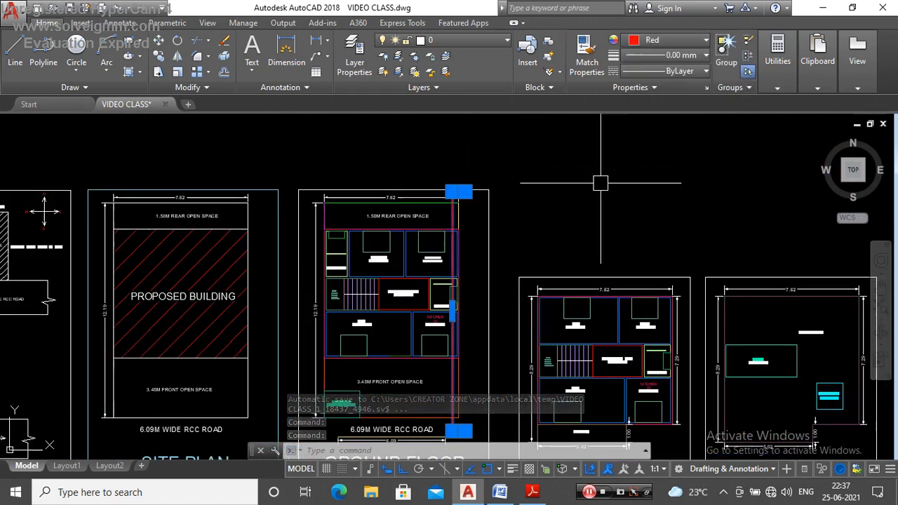
{"action": "scroll", "coordinate": [463, 216], "scroll_direction": "up", "scroll_amount": 5}
{"action": "key", "text": "Escape"}
{"action": "scroll", "coordinate": [496, 245], "scroll_direction": "down", "scroll_amount": 2}
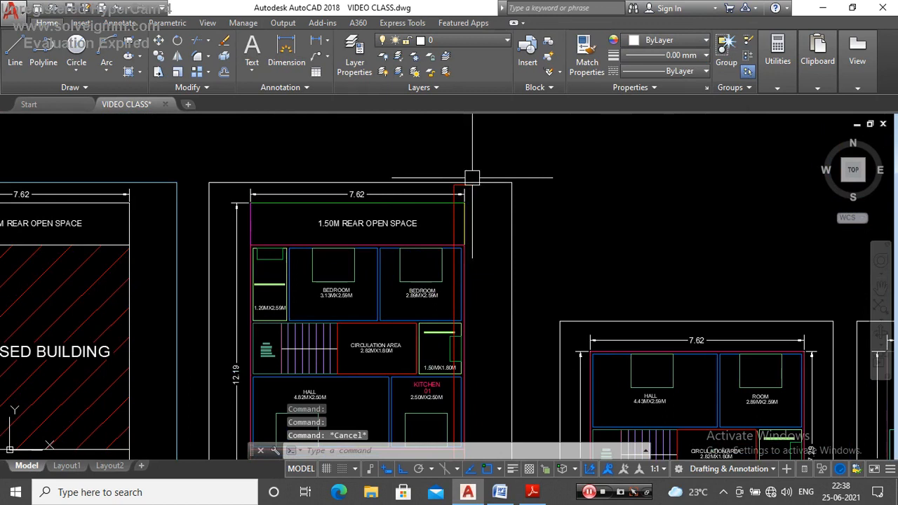
{"action": "left_click", "coordinate": [325, 181]}
{"action": "scroll", "coordinate": [328, 171], "scroll_direction": "up", "scroll_amount": 4}
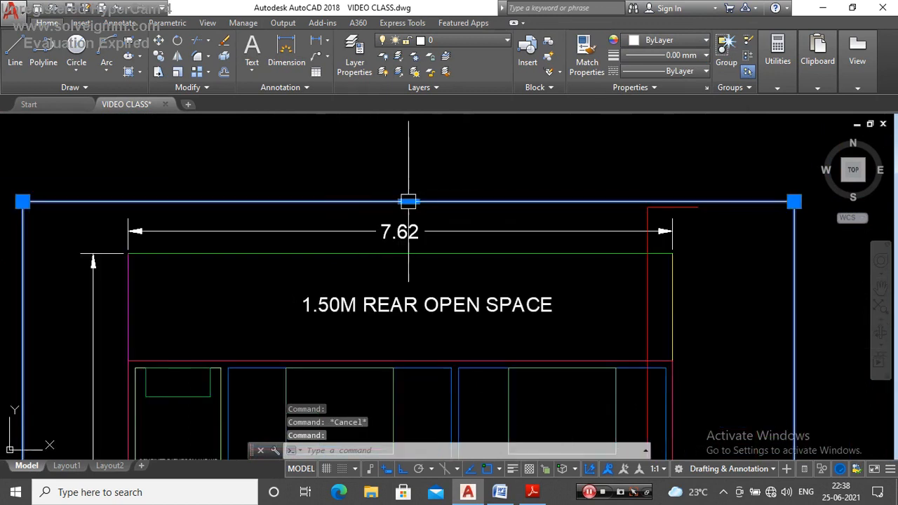
{"action": "key", "text": "Escape"}
Step: Stretch the red section line's short rear end segment slightly down, away from the ground floor sheet border
{"action": "scroll", "coordinate": [671, 202], "scroll_direction": "up", "scroll_amount": 6}
{"action": "left_click", "coordinate": [669, 198]}
{"action": "left_click", "coordinate": [634, 212]}
{"action": "scroll", "coordinate": [664, 207], "scroll_direction": "up", "scroll_amount": 2}
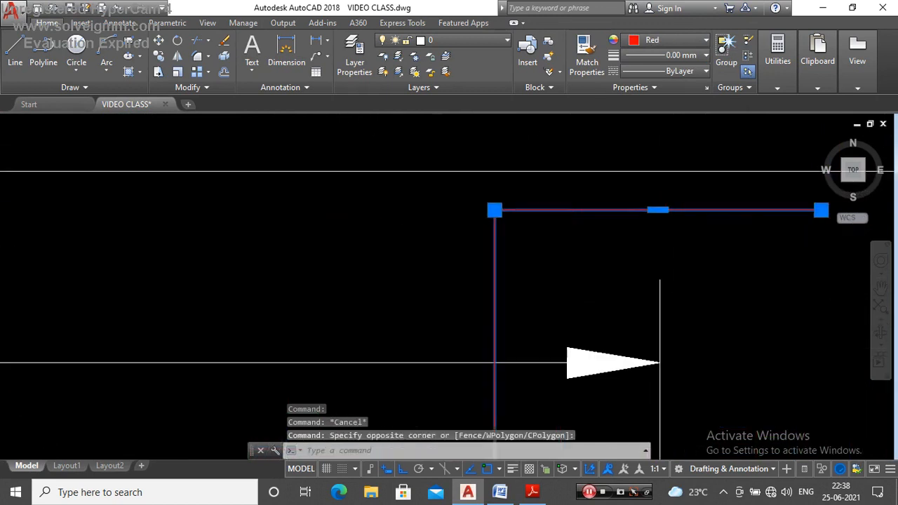
{"action": "scroll", "coordinate": [664, 211], "scroll_direction": "up", "scroll_amount": 2}
{"action": "left_click", "coordinate": [653, 209]}
{"action": "left_click", "coordinate": [654, 247]}
{"action": "key", "text": "Escape"}
{"action": "scroll", "coordinate": [493, 198], "scroll_direction": "down", "scroll_amount": 8}
{"action": "scroll", "coordinate": [535, 209], "scroll_direction": "up", "scroll_amount": 4}
{"action": "scroll", "coordinate": [534, 210], "scroll_direction": "down", "scroll_amount": 4}
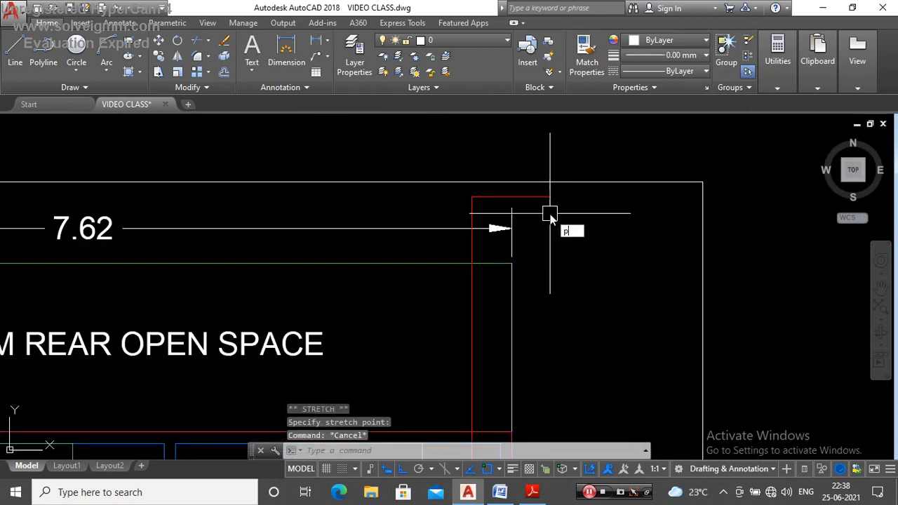
Step: Draw a slanted arrowhead stroke about 0.13 long at about 165° from the free rear end of the section line
{"action": "key", "text": "Return"}
{"action": "scroll", "coordinate": [549, 194], "scroll_direction": "up", "scroll_amount": 2}
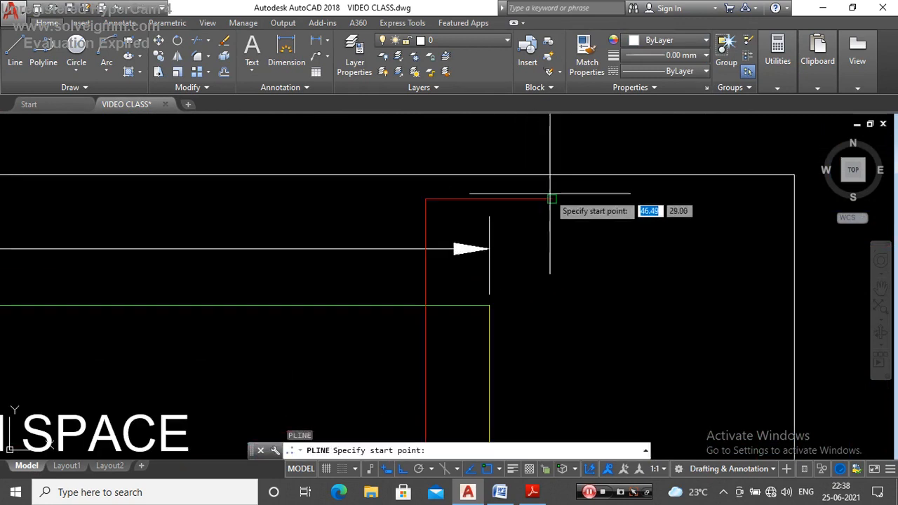
{"action": "key", "text": "F8"}
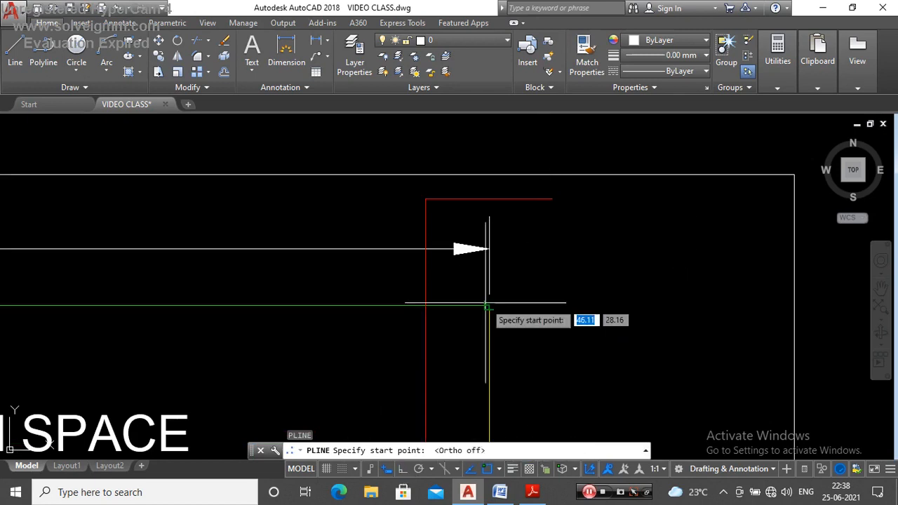
{"action": "scroll", "coordinate": [550, 199], "scroll_direction": "up", "scroll_amount": 5}
{"action": "left_click", "coordinate": [600, 229]}
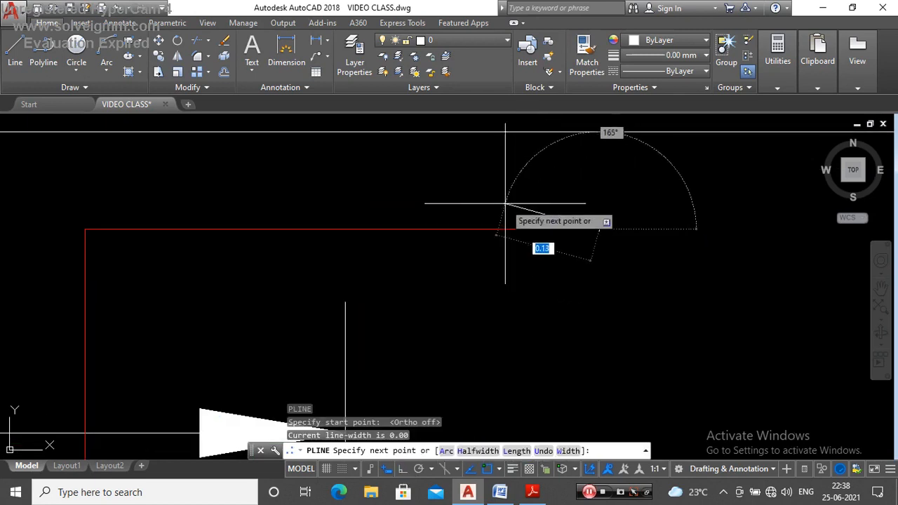
{"action": "key", "text": "Escape"}
Step: Mirror the slanted stroke about the section line's rear end segment, keeping the source, to form an open arrowhead
{"action": "left_click", "coordinate": [521, 210]}
{"action": "scroll", "coordinate": [485, 224], "scroll_direction": "down", "scroll_amount": 4}
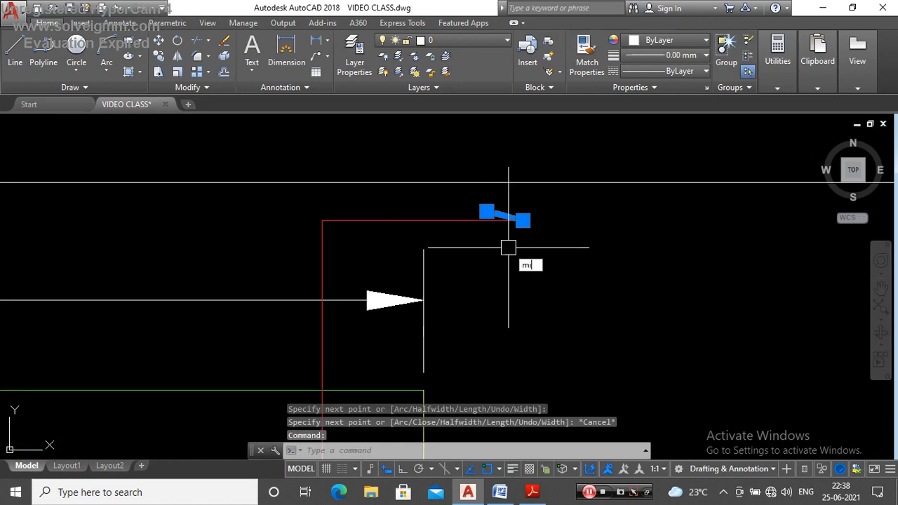
{"action": "key", "text": "Return"}
{"action": "scroll", "coordinate": [513, 217], "scroll_direction": "up", "scroll_amount": 3}
{"action": "left_click", "coordinate": [510, 220]}
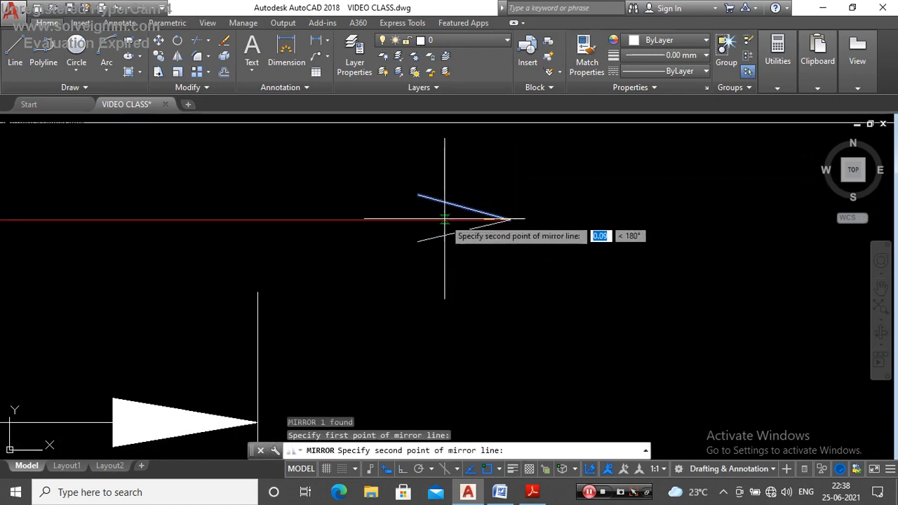
{"action": "left_click", "coordinate": [445, 222]}
{"action": "key", "text": "Return"}
Step: Copy both arrowhead strokes from the rear end of the section line to its front end beside the road
{"action": "scroll", "coordinate": [508, 180], "scroll_direction": "up", "scroll_amount": 3}
{"action": "scroll", "coordinate": [495, 185], "scroll_direction": "down", "scroll_amount": 3}
{"action": "left_click", "coordinate": [469, 202]}
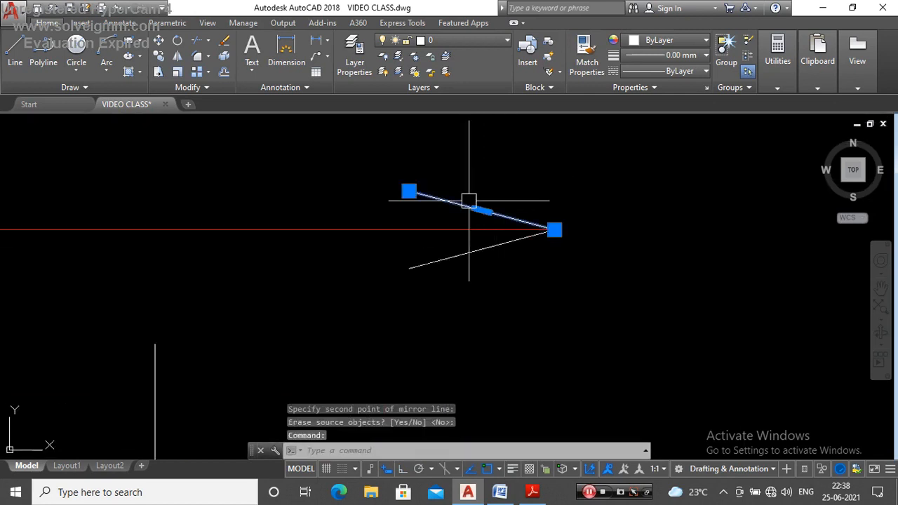
{"action": "left_click", "coordinate": [484, 249]}
{"action": "scroll", "coordinate": [526, 195], "scroll_direction": "down", "scroll_amount": 4}
{"action": "type", "text": "cp"}
{"action": "key", "text": "Return"}
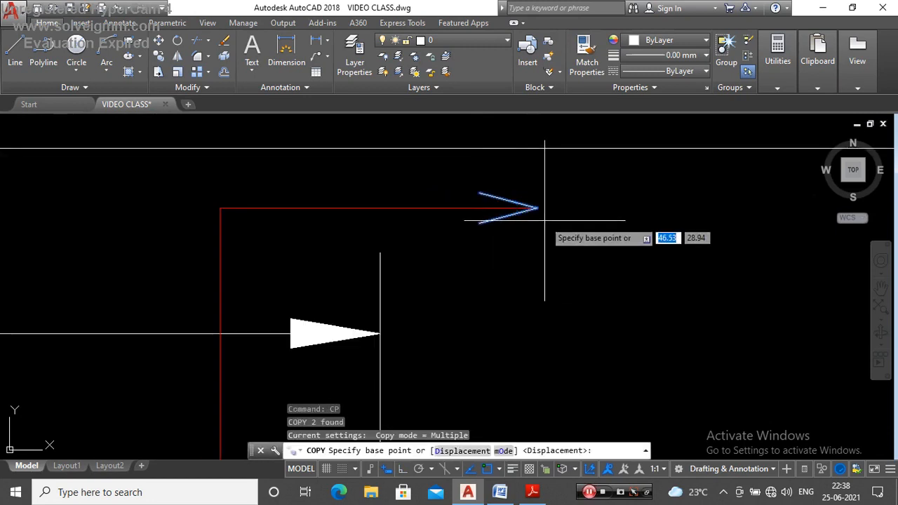
{"action": "left_click", "coordinate": [537, 208]}
{"action": "scroll", "coordinate": [506, 178], "scroll_direction": "down", "scroll_amount": 6}
{"action": "scroll", "coordinate": [510, 180], "scroll_direction": "down", "scroll_amount": 6}
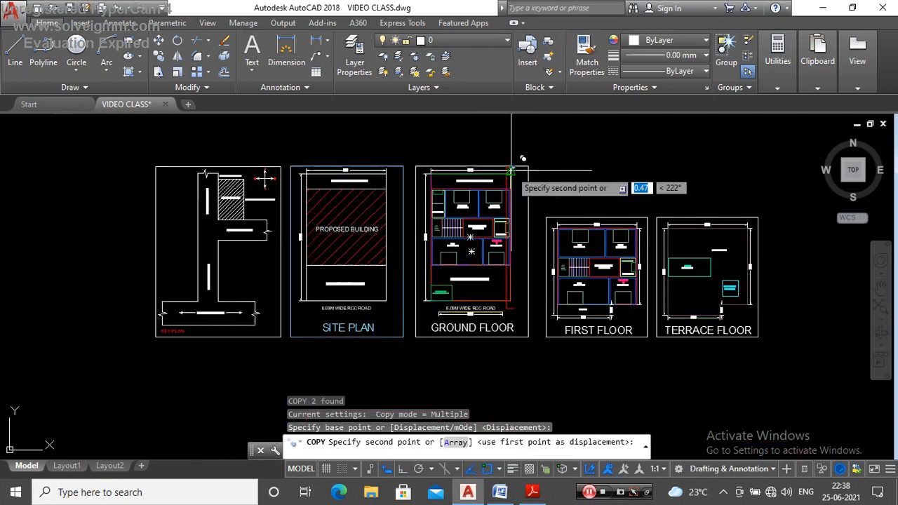
{"action": "scroll", "coordinate": [520, 316], "scroll_direction": "up", "scroll_amount": 7}
{"action": "scroll", "coordinate": [519, 323], "scroll_direction": "up", "scroll_amount": 3}
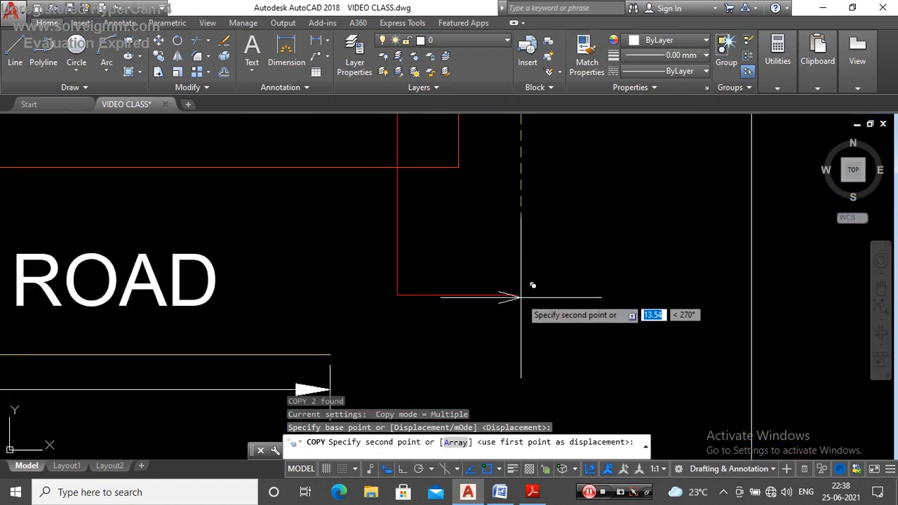
{"action": "left_click", "coordinate": [515, 297]}
{"action": "key", "text": "Escape"}
Step: Examine the arrowheads and the red section line running through the ground floor plan
{"action": "scroll", "coordinate": [515, 297], "scroll_direction": "up", "scroll_amount": 4}
{"action": "scroll", "coordinate": [511, 321], "scroll_direction": "down", "scroll_amount": 8}
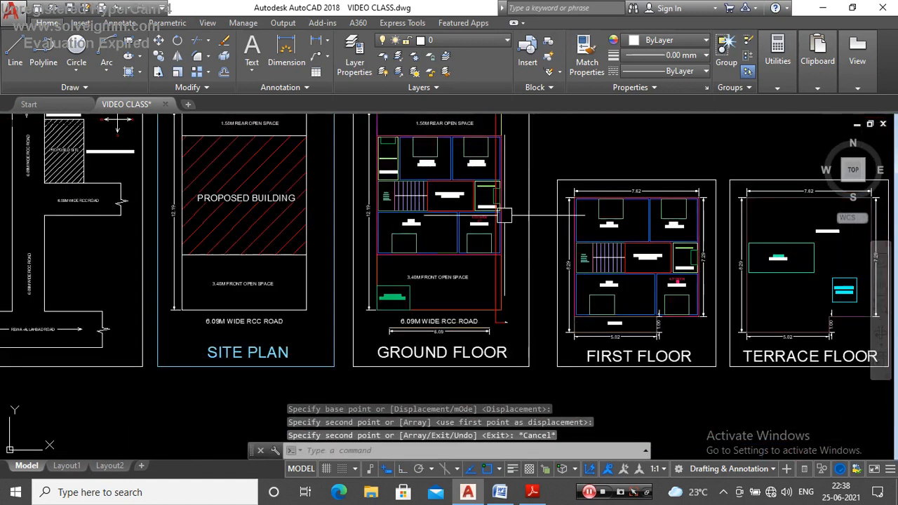
{"action": "scroll", "coordinate": [501, 161], "scroll_direction": "up", "scroll_amount": 5}
{"action": "scroll", "coordinate": [501, 160], "scroll_direction": "up", "scroll_amount": 6}
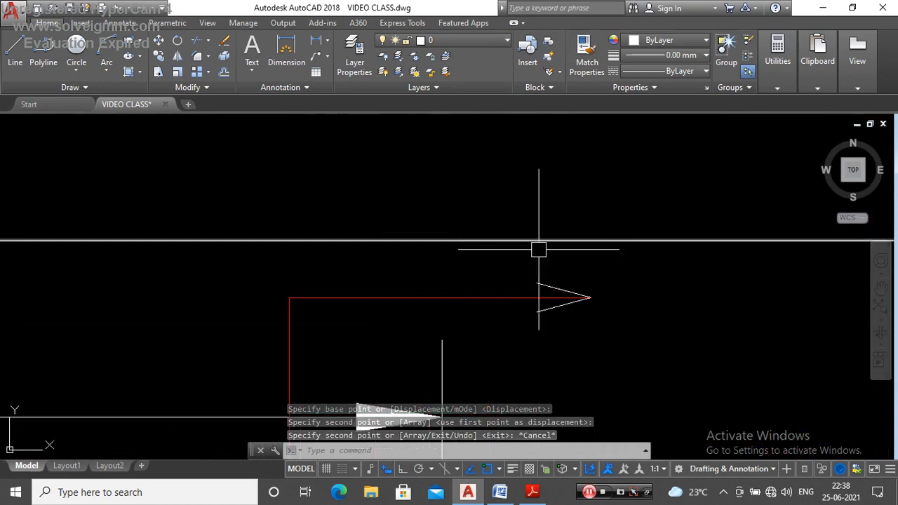
{"action": "scroll", "coordinate": [517, 227], "scroll_direction": "down", "scroll_amount": 3}
{"action": "scroll", "coordinate": [504, 214], "scroll_direction": "up", "scroll_amount": 2}
{"action": "scroll", "coordinate": [467, 241], "scroll_direction": "down", "scroll_amount": 6}
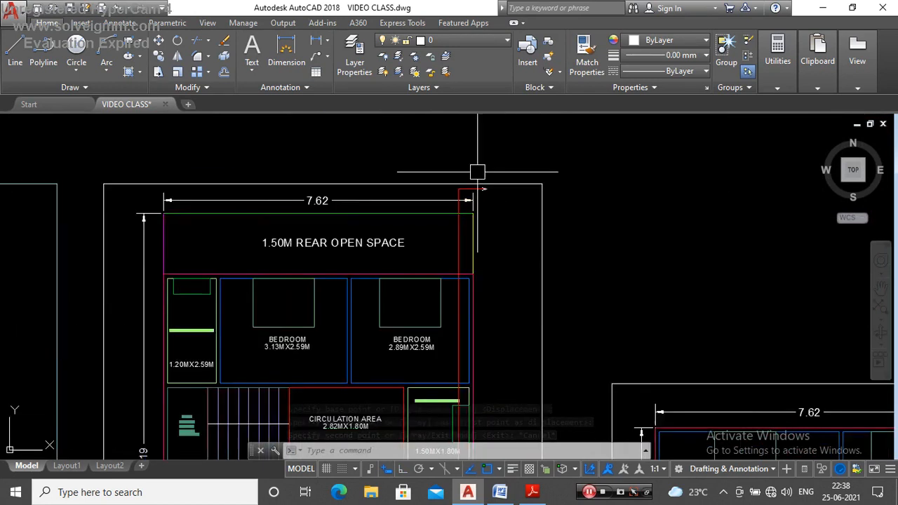
{"action": "scroll", "coordinate": [475, 217], "scroll_direction": "up", "scroll_amount": 5}
{"action": "scroll", "coordinate": [490, 185], "scroll_direction": "up", "scroll_amount": 2}
{"action": "scroll", "coordinate": [459, 292], "scroll_direction": "down", "scroll_amount": 5}
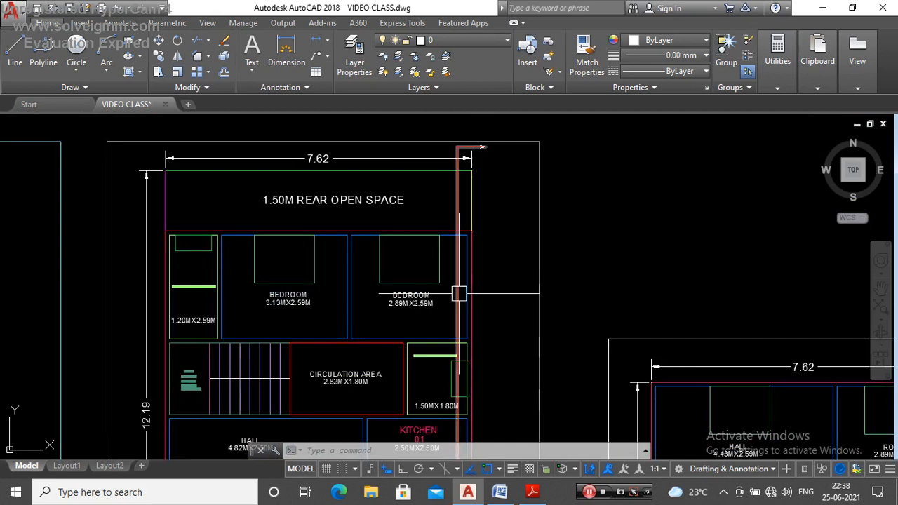
{"action": "scroll", "coordinate": [455, 286], "scroll_direction": "up", "scroll_amount": 4}
{"action": "scroll", "coordinate": [458, 277], "scroll_direction": "down", "scroll_amount": 5}
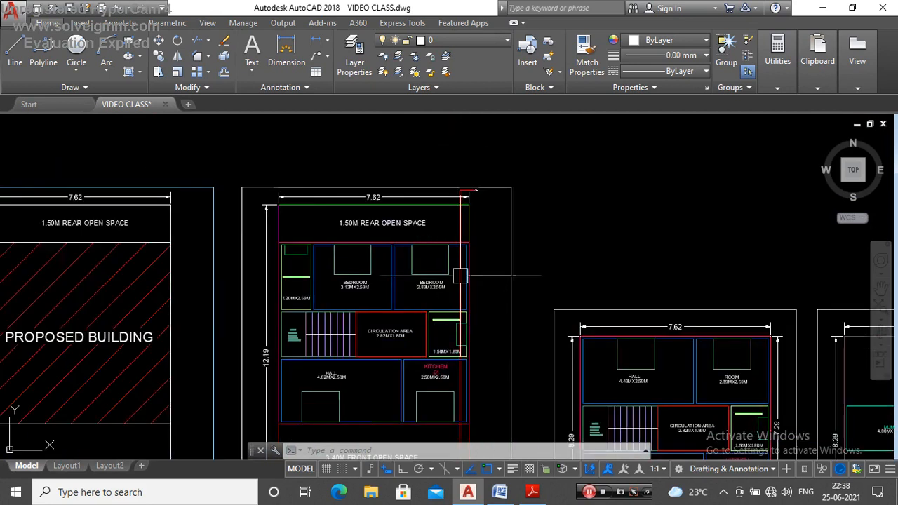
{"action": "scroll", "coordinate": [463, 252], "scroll_direction": "up", "scroll_amount": 4}
{"action": "scroll", "coordinate": [462, 249], "scroll_direction": "down", "scroll_amount": 4}
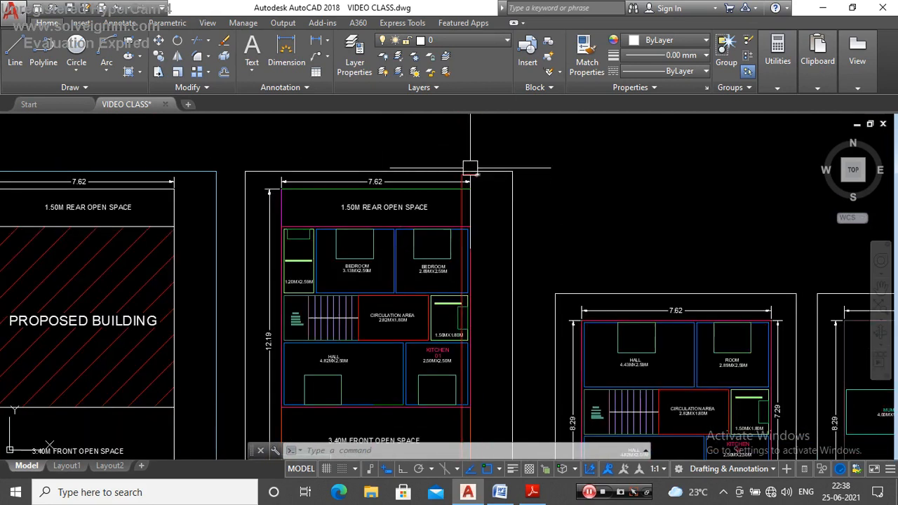
{"action": "scroll", "coordinate": [470, 169], "scroll_direction": "up", "scroll_amount": 5}
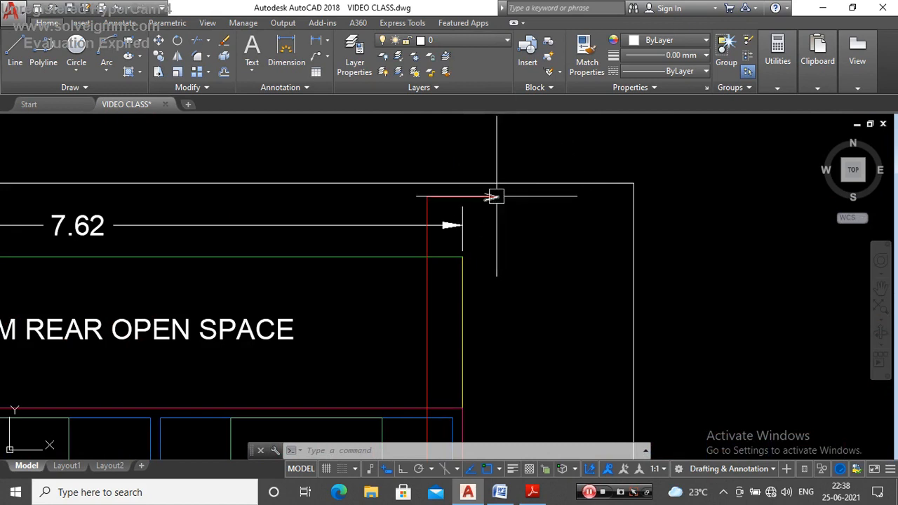
{"action": "scroll", "coordinate": [496, 197], "scroll_direction": "down", "scroll_amount": 4}
{"action": "scroll", "coordinate": [469, 175], "scroll_direction": "up", "scroll_amount": 5}
{"action": "scroll", "coordinate": [464, 246], "scroll_direction": "down", "scroll_amount": 3}
{"action": "scroll", "coordinate": [471, 166], "scroll_direction": "up", "scroll_amount": 3}
{"action": "scroll", "coordinate": [481, 233], "scroll_direction": "down", "scroll_amount": 1}
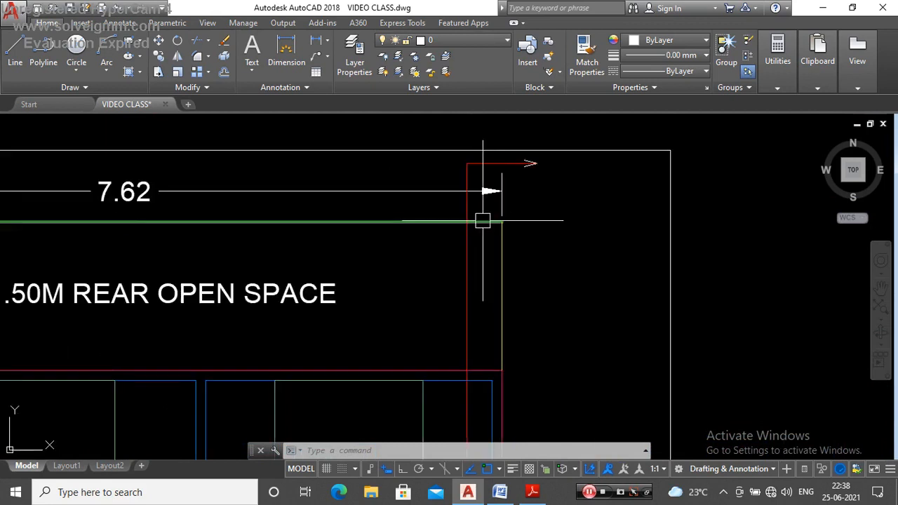
Step: Examine the ground floor spaces along the section line, from the rear open space through the bedroom and combined bathroom to the kitchen
{"action": "left_click", "coordinate": [483, 221]}
{"action": "scroll", "coordinate": [483, 221], "scroll_direction": "down", "scroll_amount": 3}
{"action": "scroll", "coordinate": [502, 190], "scroll_direction": "up", "scroll_amount": 3}
{"action": "key", "text": "Escape"}
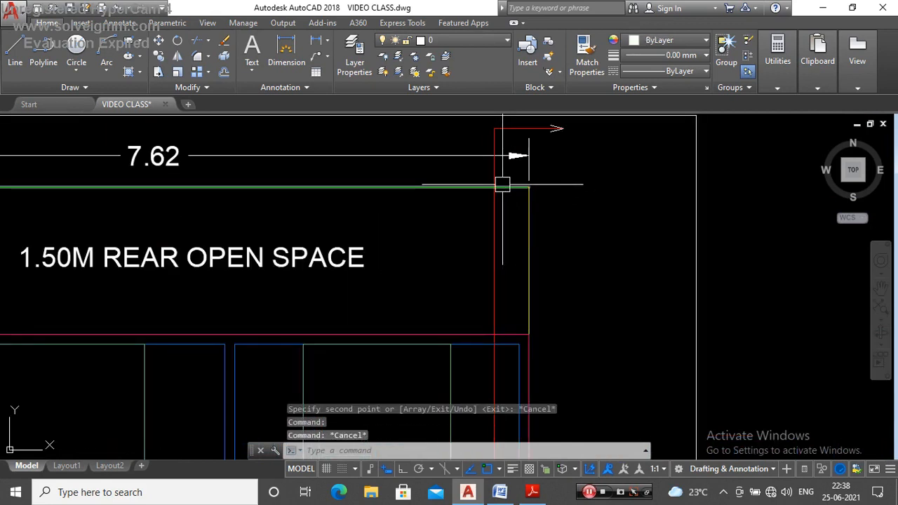
{"action": "key", "text": "Escape"}
{"action": "scroll", "coordinate": [504, 187], "scroll_direction": "down", "scroll_amount": 5}
{"action": "scroll", "coordinate": [499, 208], "scroll_direction": "up", "scroll_amount": 5}
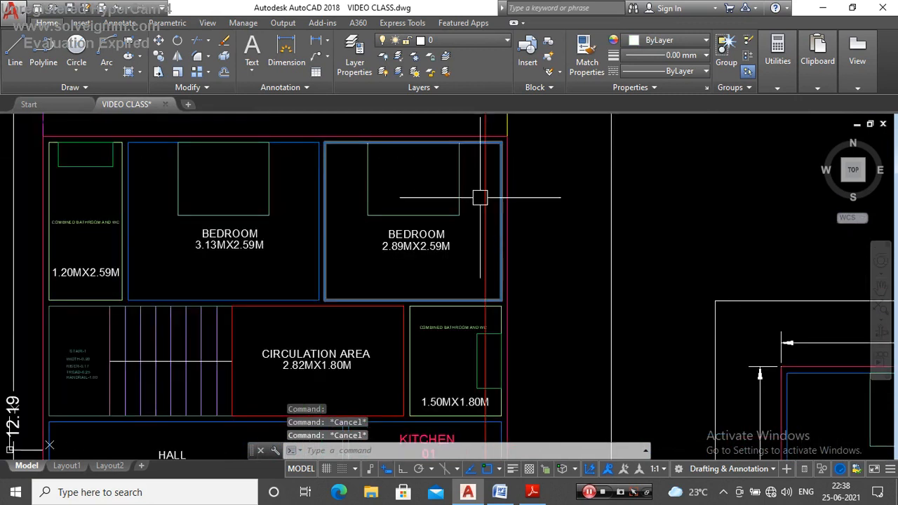
{"action": "scroll", "coordinate": [482, 157], "scroll_direction": "down", "scroll_amount": 4}
{"action": "scroll", "coordinate": [475, 224], "scroll_direction": "up", "scroll_amount": 6}
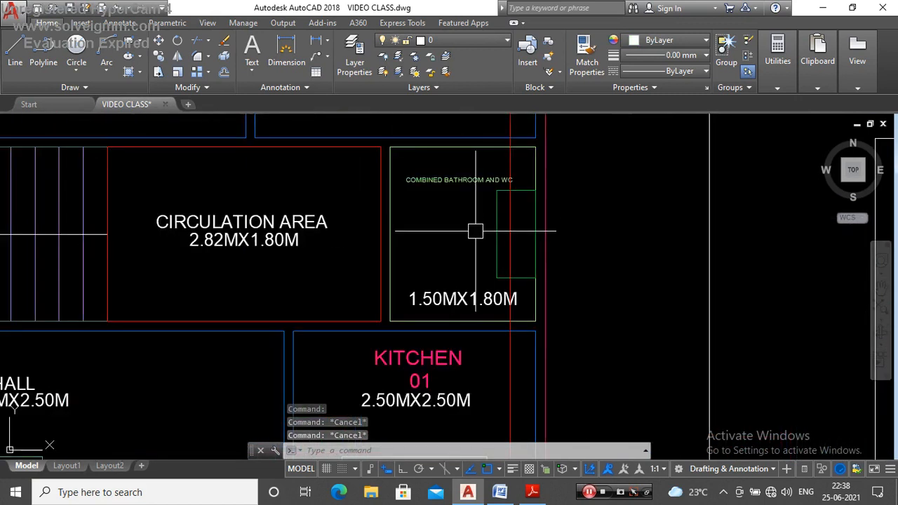
{"action": "scroll", "coordinate": [484, 175], "scroll_direction": "down", "scroll_amount": 5}
{"action": "scroll", "coordinate": [483, 183], "scroll_direction": "up", "scroll_amount": 5}
{"action": "scroll", "coordinate": [483, 168], "scroll_direction": "down", "scroll_amount": 5}
{"action": "scroll", "coordinate": [484, 168], "scroll_direction": "up", "scroll_amount": 4}
{"action": "scroll", "coordinate": [489, 274], "scroll_direction": "down", "scroll_amount": 2}
{"action": "scroll", "coordinate": [485, 183], "scroll_direction": "up", "scroll_amount": 3}
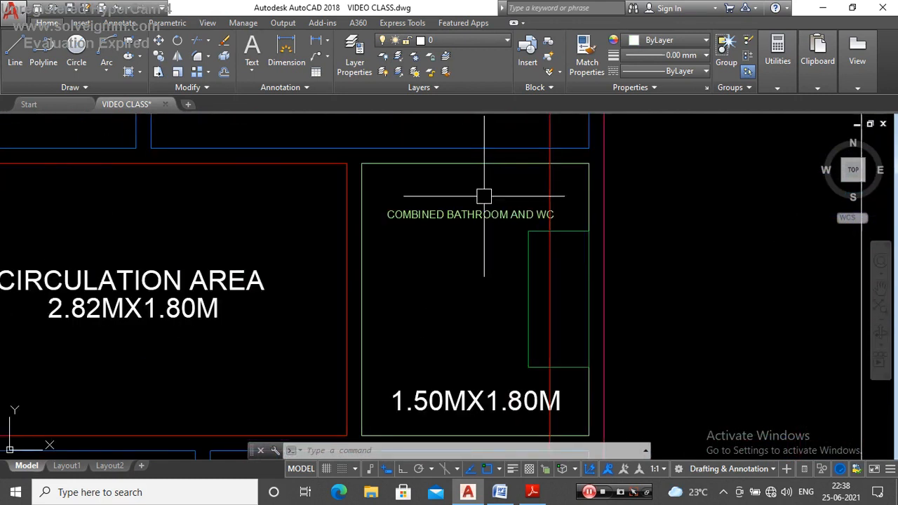
{"action": "scroll", "coordinate": [481, 131], "scroll_direction": "down", "scroll_amount": 6}
{"action": "scroll", "coordinate": [483, 242], "scroll_direction": "up", "scroll_amount": 6}
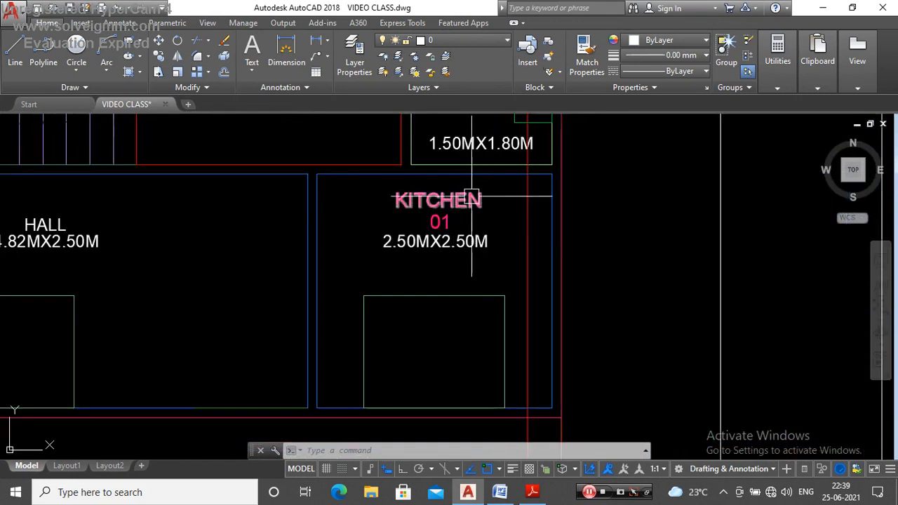
{"action": "scroll", "coordinate": [481, 261], "scroll_direction": "down", "scroll_amount": 6}
{"action": "scroll", "coordinate": [482, 351], "scroll_direction": "up", "scroll_amount": 4}
{"action": "scroll", "coordinate": [495, 199], "scroll_direction": "down", "scroll_amount": 5}
{"action": "scroll", "coordinate": [495, 199], "scroll_direction": "up", "scroll_amount": 6}
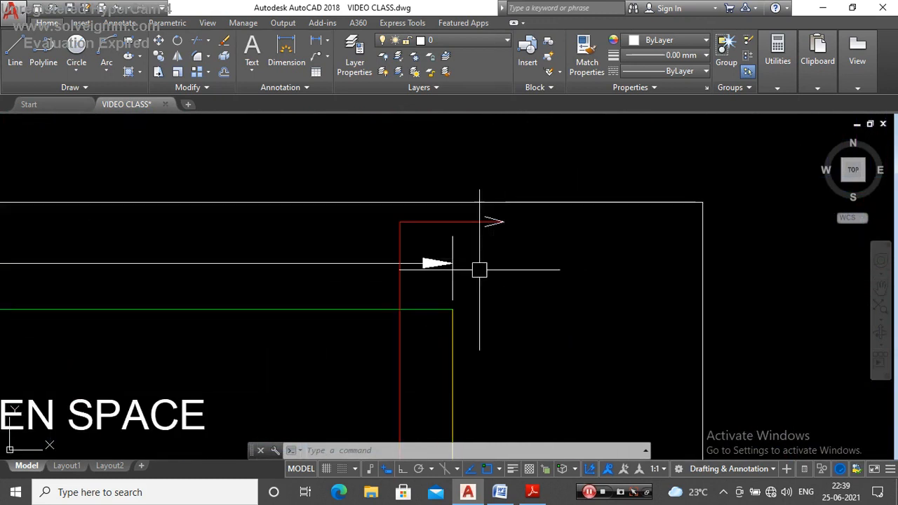
Step: Copy the ground floor's "1.50M REAR OPEN SPACE" label to the empty area east of the rear open space
{"action": "scroll", "coordinate": [479, 266], "scroll_direction": "down", "scroll_amount": 3}
{"action": "scroll", "coordinate": [393, 219], "scroll_direction": "up", "scroll_amount": 2}
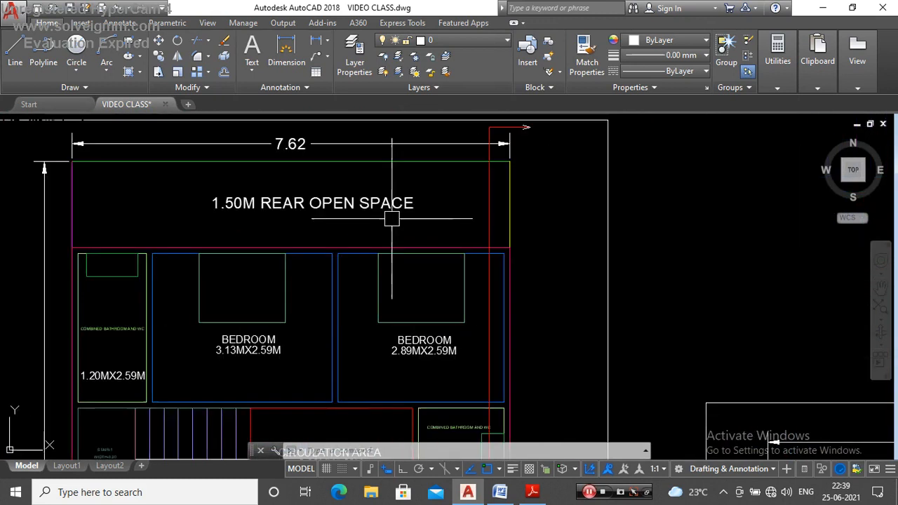
{"action": "type", "text": "o"}
{"action": "key", "text": "Return"}
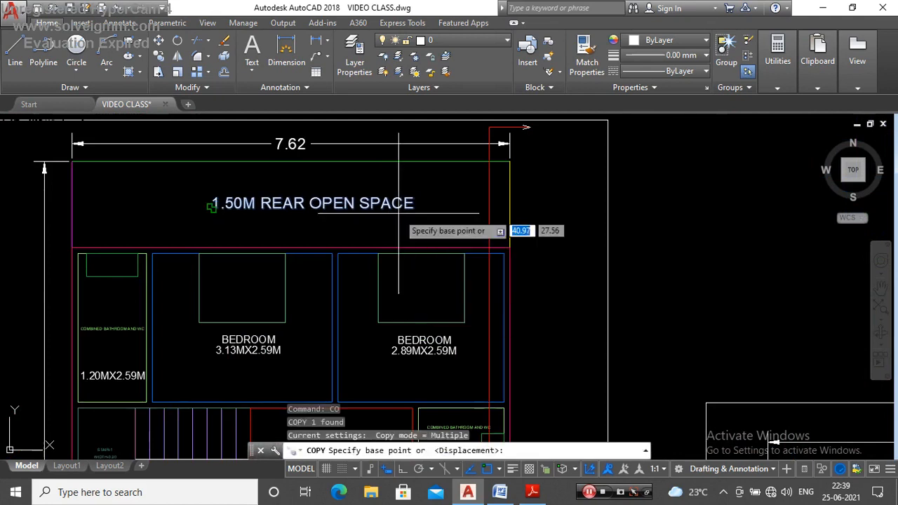
{"action": "left_click", "coordinate": [212, 207]}
{"action": "left_click", "coordinate": [589, 205]}
{"action": "key", "text": "Escape"}
Step: Change the copied rear open space label's text to "Y"
{"action": "scroll", "coordinate": [491, 204], "scroll_direction": "down", "scroll_amount": 5}
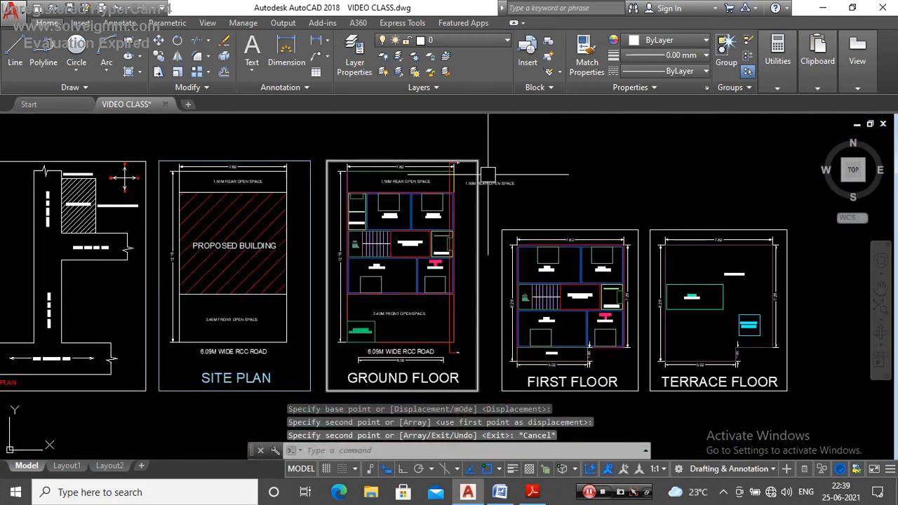
{"action": "scroll", "coordinate": [405, 192], "scroll_direction": "up", "scroll_amount": 4}
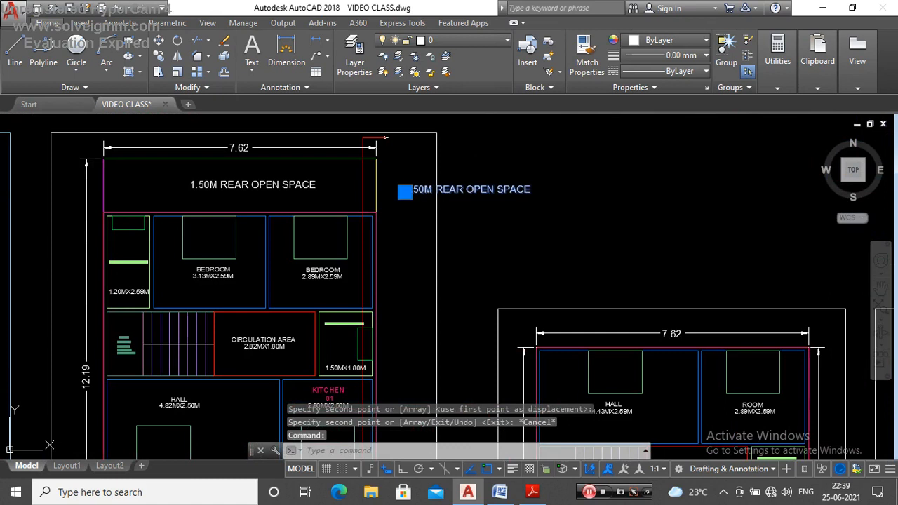
{"action": "double_click", "coordinate": [505, 190]}
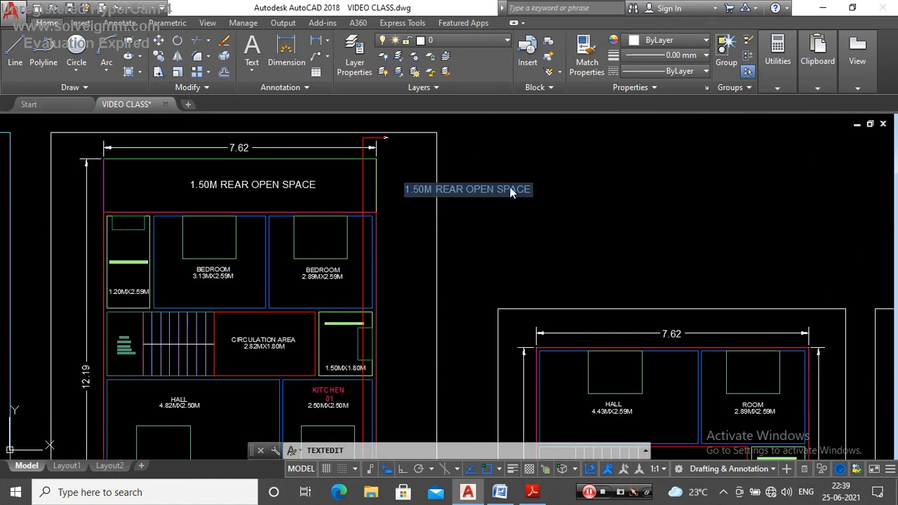
{"action": "type", "text": "Y"}
{"action": "left_click", "coordinate": [526, 218]}
{"action": "key", "text": "Escape"}
Step: Move the "Y" label next to the tip of the section line's rear arrowhead
{"action": "scroll", "coordinate": [430, 188], "scroll_direction": "up", "scroll_amount": 4}
{"action": "left_click", "coordinate": [384, 183]}
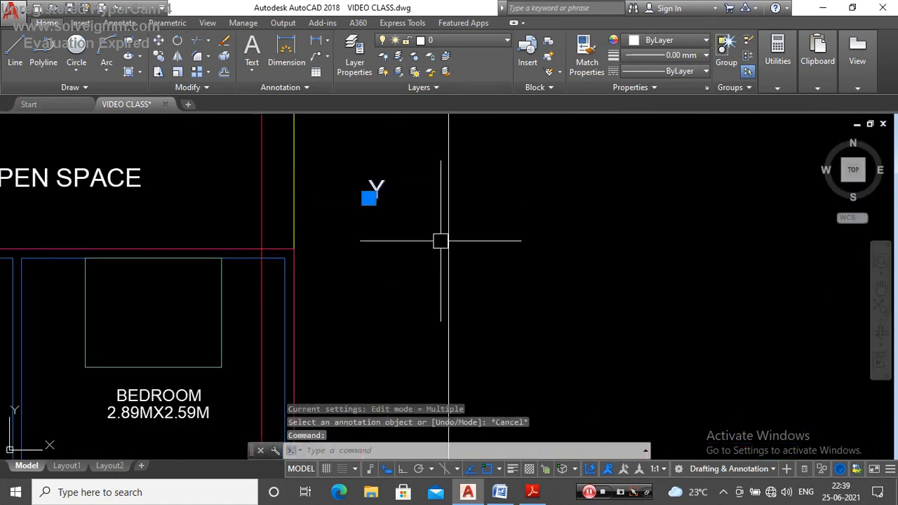
{"action": "scroll", "coordinate": [441, 241], "scroll_direction": "down", "scroll_amount": 3}
{"action": "type", "text": "m"}
{"action": "key", "text": "Return"}
{"action": "scroll", "coordinate": [442, 232], "scroll_direction": "up", "scroll_amount": 3}
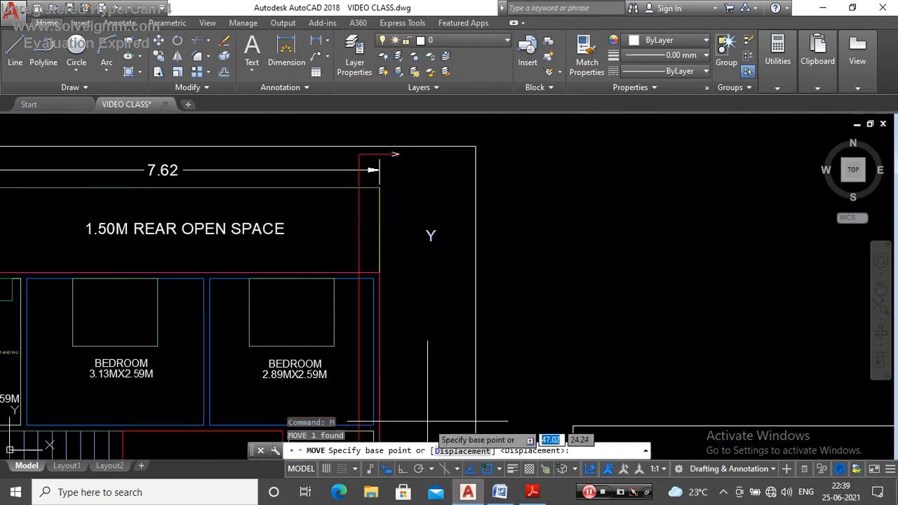
{"action": "scroll", "coordinate": [429, 239], "scroll_direction": "up", "scroll_amount": 4}
{"action": "left_click", "coordinate": [452, 350]}
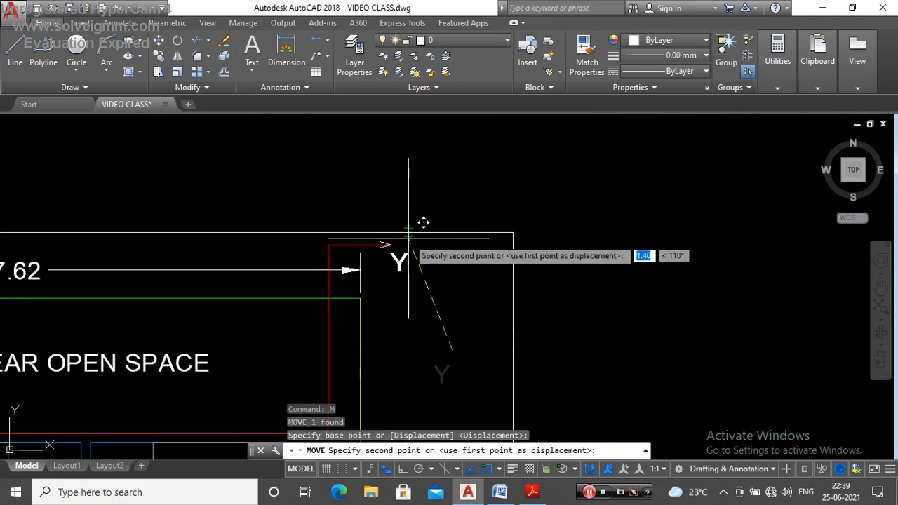
{"action": "scroll", "coordinate": [424, 223], "scroll_direction": "up", "scroll_amount": 5}
{"action": "left_click", "coordinate": [439, 165]}
{"action": "scroll", "coordinate": [463, 154], "scroll_direction": "down", "scroll_amount": 5}
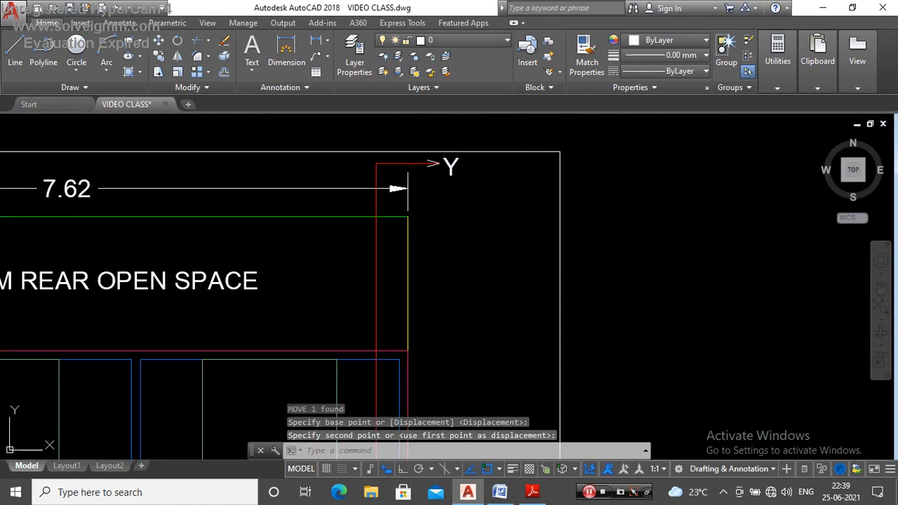
Step: Copy the "Y" label from the rear arrowhead to the section line's front arrowhead beside the road, with Ortho on
{"action": "type", "text": "o"}
{"action": "key", "text": "Return"}
{"action": "left_click", "coordinate": [452, 167]}
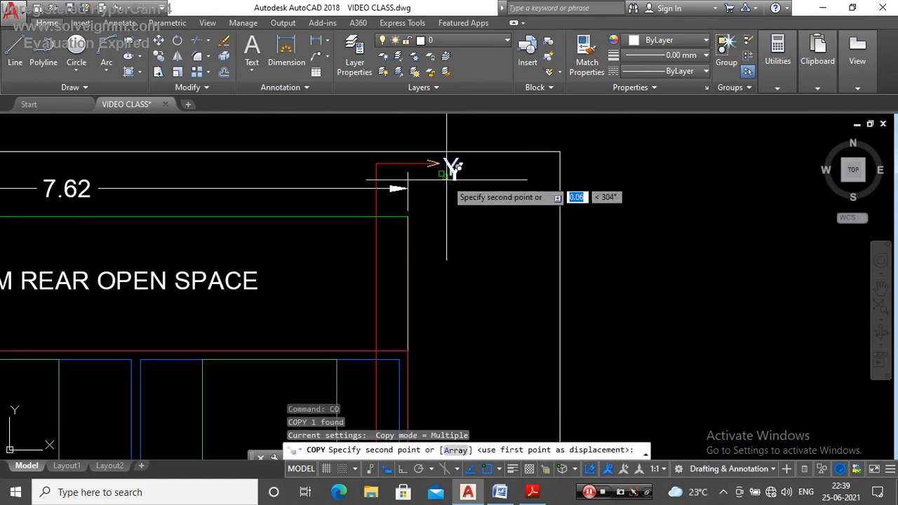
{"action": "scroll", "coordinate": [421, 151], "scroll_direction": "down", "scroll_amount": 5}
{"action": "scroll", "coordinate": [478, 325], "scroll_direction": "up", "scroll_amount": 5}
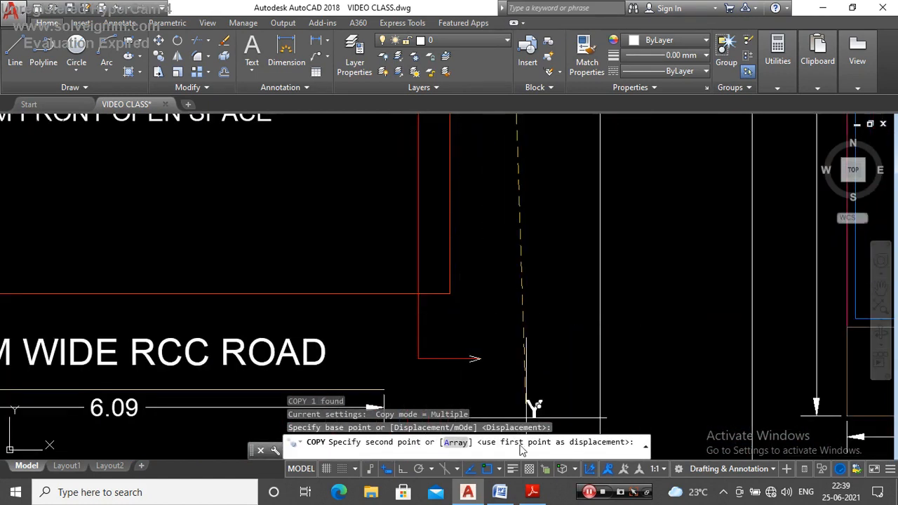
{"action": "scroll", "coordinate": [491, 311], "scroll_direction": "up", "scroll_amount": 3}
{"action": "scroll", "coordinate": [487, 337], "scroll_direction": "down", "scroll_amount": 3}
{"action": "scroll", "coordinate": [479, 348], "scroll_direction": "up", "scroll_amount": 3}
{"action": "key", "text": "Escape"}
{"action": "scroll", "coordinate": [484, 340], "scroll_direction": "down", "scroll_amount": 6}
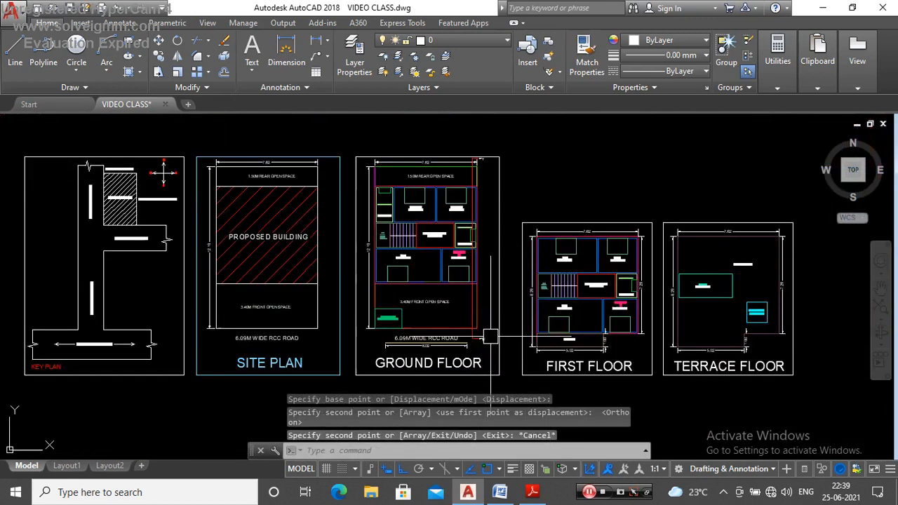
Step: Examine the ground floor's section line and the first and terrace floor plans
{"action": "scroll", "coordinate": [474, 157], "scroll_direction": "up", "scroll_amount": 8}
{"action": "scroll", "coordinate": [475, 177], "scroll_direction": "down", "scroll_amount": 8}
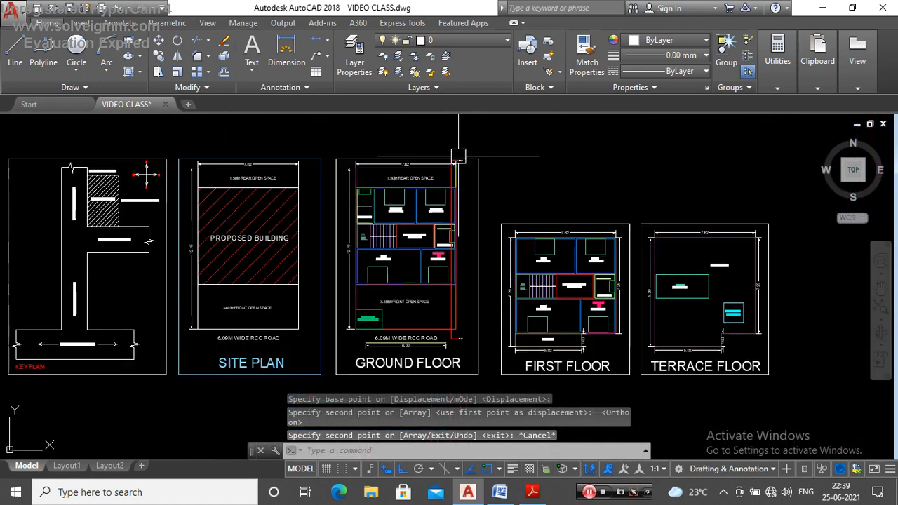
{"action": "scroll", "coordinate": [572, 375], "scroll_direction": "up", "scroll_amount": 5}
{"action": "scroll", "coordinate": [486, 242], "scroll_direction": "down", "scroll_amount": 5}
{"action": "scroll", "coordinate": [486, 243], "scroll_direction": "up", "scroll_amount": 5}
{"action": "scroll", "coordinate": [509, 260], "scroll_direction": "down", "scroll_amount": 6}
{"action": "scroll", "coordinate": [509, 274], "scroll_direction": "up", "scroll_amount": 5}
{"action": "scroll", "coordinate": [501, 284], "scroll_direction": "down", "scroll_amount": 4}
{"action": "scroll", "coordinate": [501, 284], "scroll_direction": "up", "scroll_amount": 4}
{"action": "scroll", "coordinate": [577, 317], "scroll_direction": "down", "scroll_amount": 6}
{"action": "scroll", "coordinate": [522, 301], "scroll_direction": "up", "scroll_amount": 2}
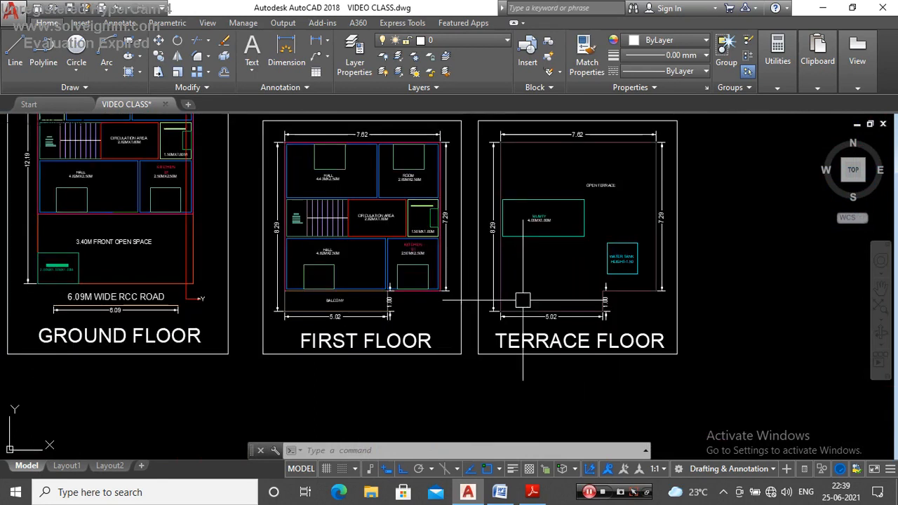
{"action": "scroll", "coordinate": [577, 328], "scroll_direction": "down", "scroll_amount": 2}
{"action": "scroll", "coordinate": [519, 261], "scroll_direction": "up", "scroll_amount": 2}
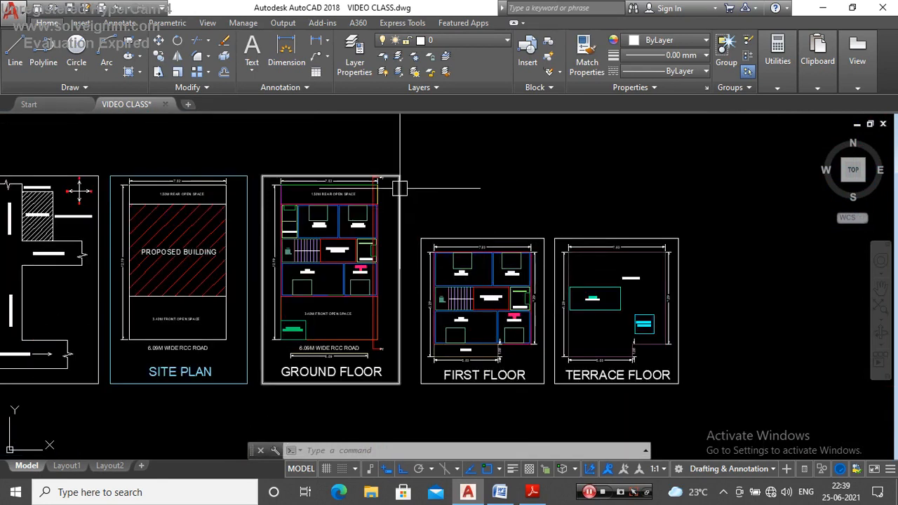
Step: Copy the ground floor's section line with both arrowheads and Y labels onto the first floor, from rear east wall corner to matching corner
{"action": "scroll", "coordinate": [393, 186], "scroll_direction": "up", "scroll_amount": 6}
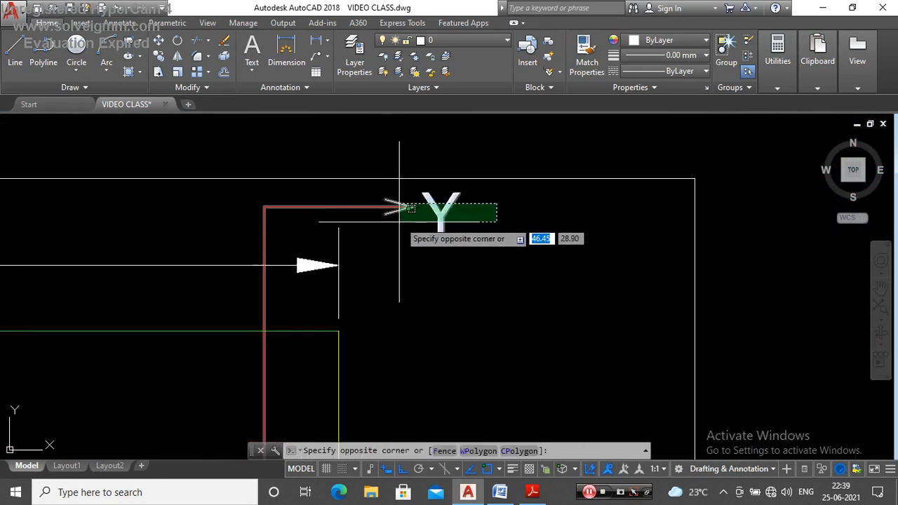
{"action": "scroll", "coordinate": [396, 200], "scroll_direction": "up", "scroll_amount": 4}
{"action": "left_click", "coordinate": [500, 191]}
{"action": "left_click", "coordinate": [311, 248]}
{"action": "scroll", "coordinate": [416, 131], "scroll_direction": "down", "scroll_amount": 8}
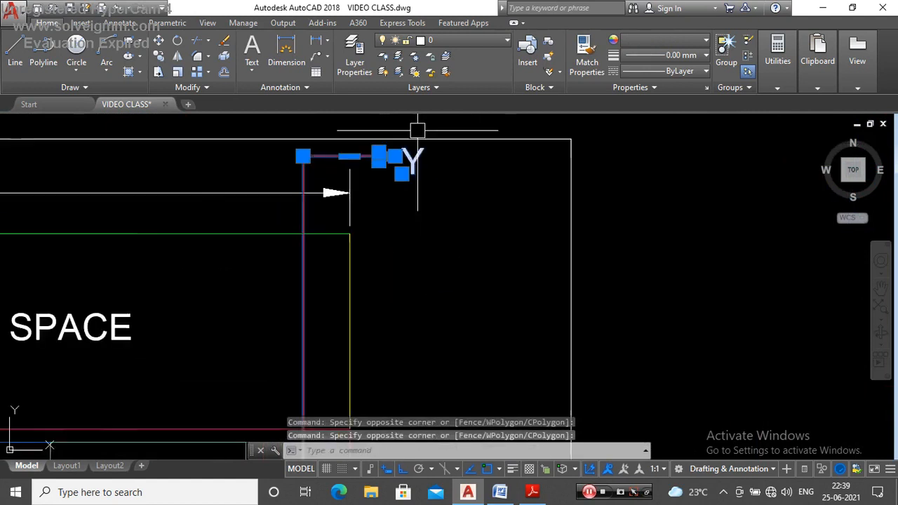
{"action": "scroll", "coordinate": [440, 238], "scroll_direction": "up", "scroll_amount": 6}
{"action": "scroll", "coordinate": [440, 238], "scroll_direction": "up", "scroll_amount": 3}
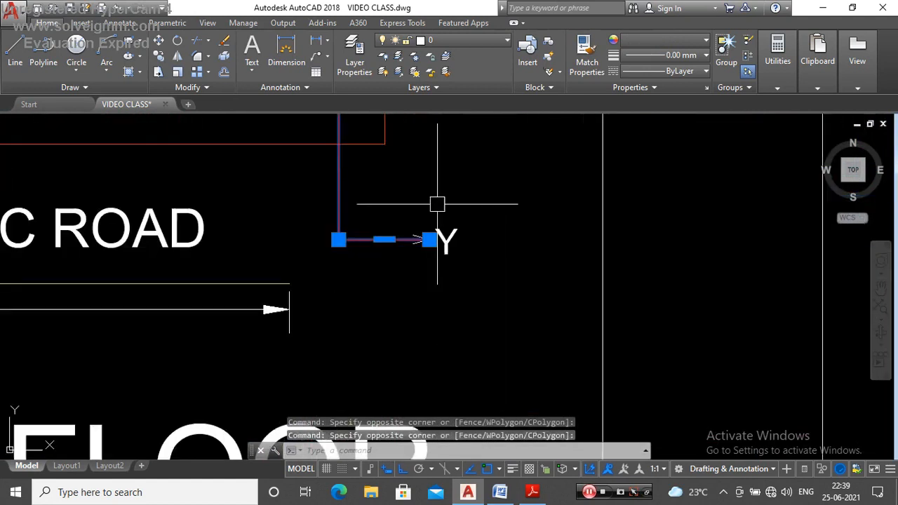
{"action": "scroll", "coordinate": [437, 203], "scroll_direction": "up", "scroll_amount": 2}
{"action": "left_click", "coordinate": [513, 204]}
{"action": "left_click", "coordinate": [330, 381]}
{"action": "scroll", "coordinate": [395, 306], "scroll_direction": "down", "scroll_amount": 4}
{"action": "scroll", "coordinate": [426, 255], "scroll_direction": "down", "scroll_amount": 4}
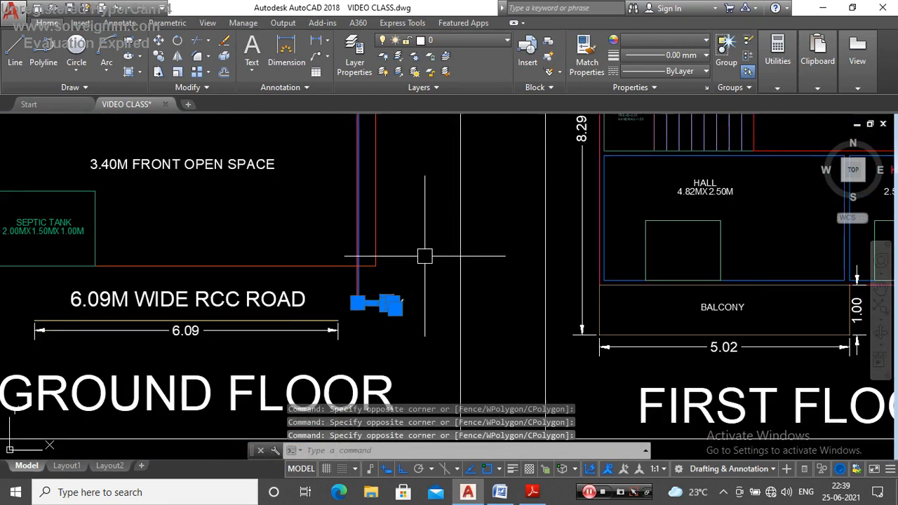
{"action": "type", "text": "CO"}
{"action": "key", "text": "Return"}
{"action": "scroll", "coordinate": [428, 260], "scroll_direction": "down", "scroll_amount": 6}
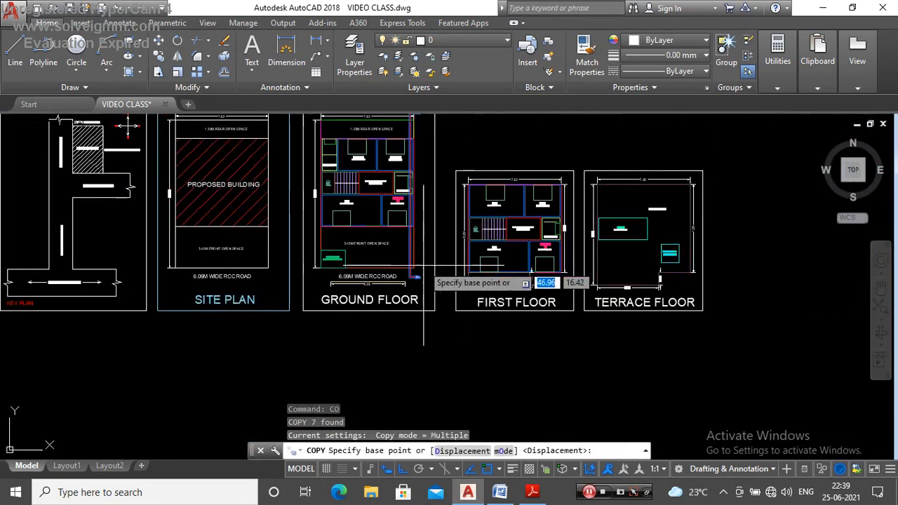
{"action": "scroll", "coordinate": [410, 212], "scroll_direction": "up", "scroll_amount": 5}
{"action": "scroll", "coordinate": [410, 212], "scroll_direction": "up", "scroll_amount": 6}
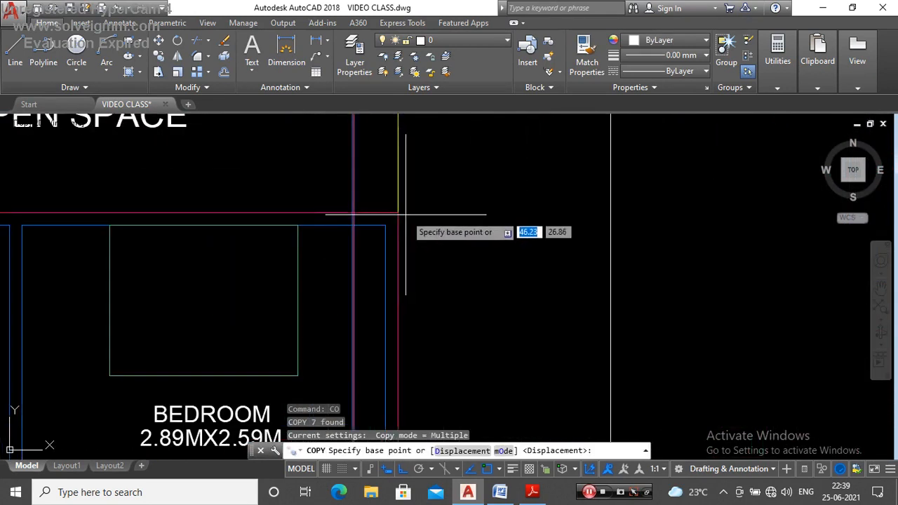
{"action": "left_click", "coordinate": [398, 213]}
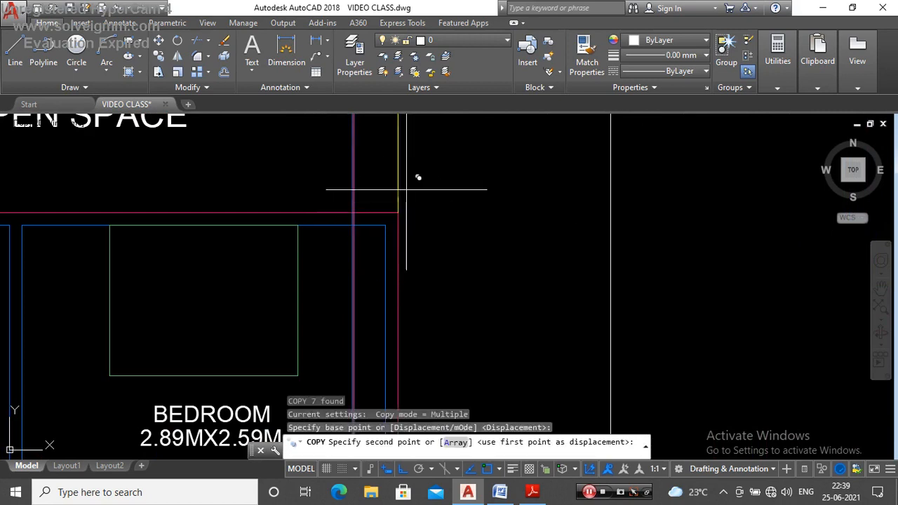
{"action": "scroll", "coordinate": [410, 186], "scroll_direction": "down", "scroll_amount": 8}
{"action": "scroll", "coordinate": [407, 154], "scroll_direction": "up", "scroll_amount": 4}
{"action": "scroll", "coordinate": [407, 168], "scroll_direction": "up", "scroll_amount": 7}
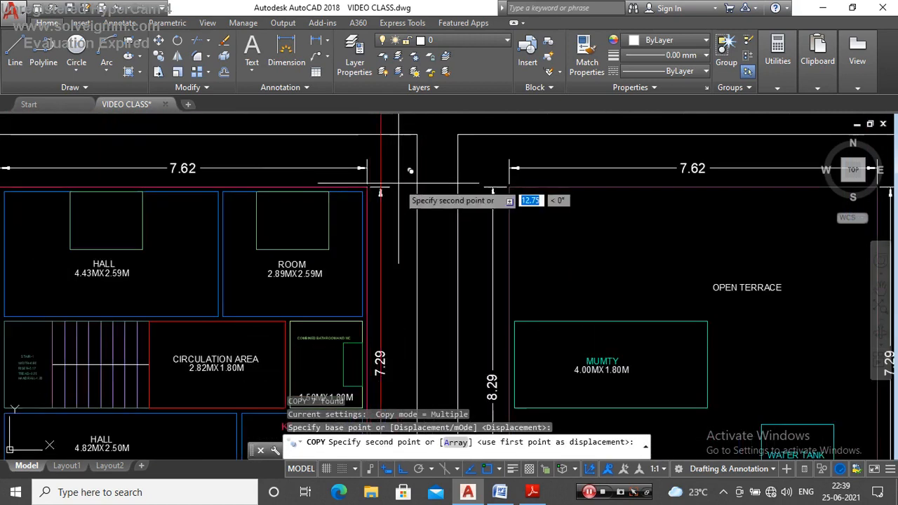
{"action": "left_click", "coordinate": [346, 184]}
{"action": "key", "text": "Escape"}
{"action": "scroll", "coordinate": [421, 210], "scroll_direction": "down", "scroll_amount": 8}
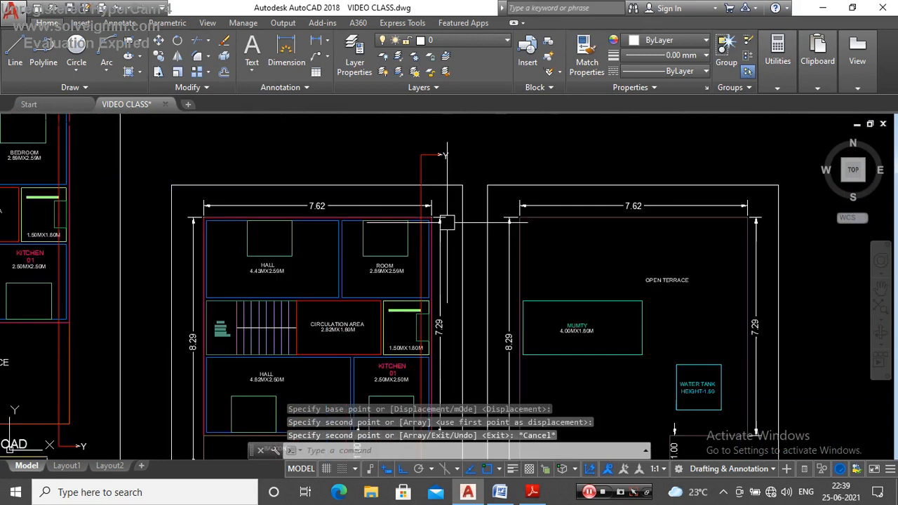
Step: Stretch the rear leg of the first floor's section line straight down to just outside the rear wall, inside the plan frame
{"action": "scroll", "coordinate": [455, 200], "scroll_direction": "up", "scroll_amount": 5}
{"action": "scroll", "coordinate": [454, 200], "scroll_direction": "up", "scroll_amount": 2}
{"action": "scroll", "coordinate": [464, 191], "scroll_direction": "down", "scroll_amount": 4}
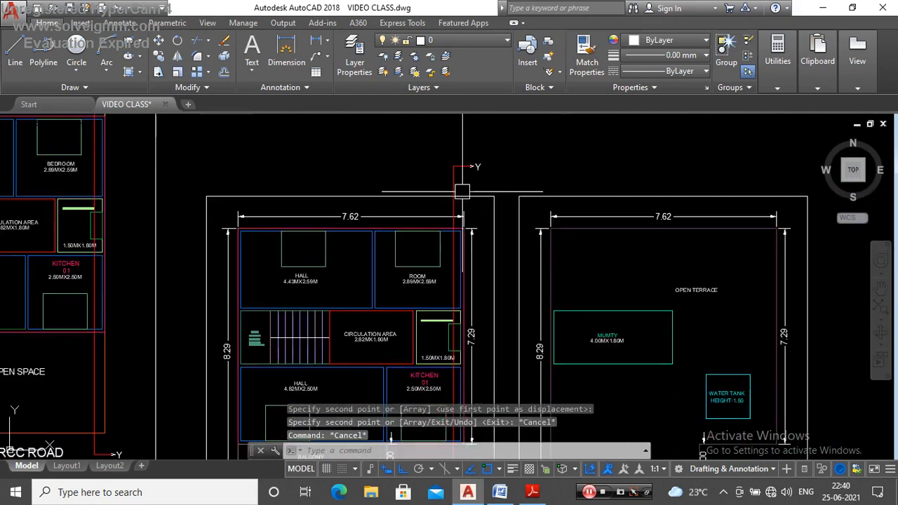
{"action": "scroll", "coordinate": [469, 167], "scroll_direction": "up", "scroll_amount": 5}
{"action": "left_click", "coordinate": [441, 230]}
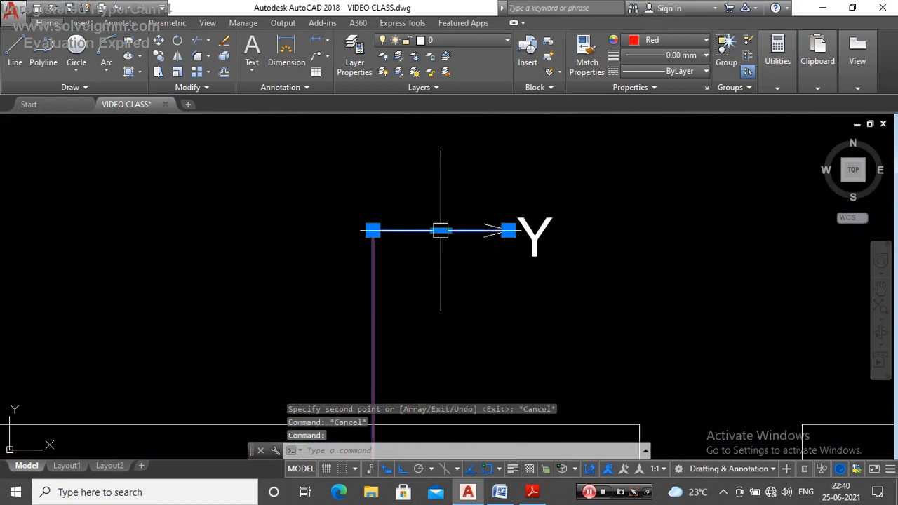
{"action": "left_click", "coordinate": [441, 230]}
{"action": "scroll", "coordinate": [454, 181], "scroll_direction": "down", "scroll_amount": 8}
{"action": "scroll", "coordinate": [461, 230], "scroll_direction": "up", "scroll_amount": 7}
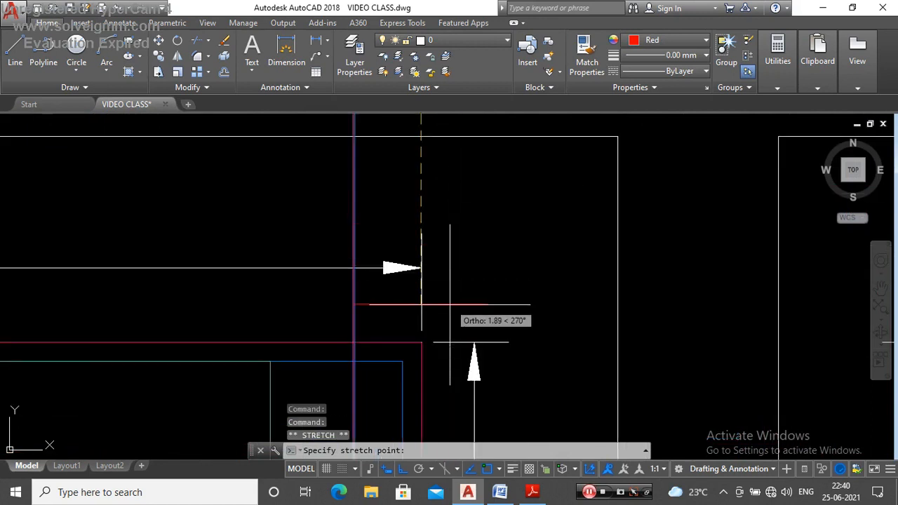
{"action": "key", "text": "Escape"}
Step: Move the first floor's rear arrowhead and Y label straight down onto the end of the shortened section line's rear leg
{"action": "scroll", "coordinate": [442, 239], "scroll_direction": "down", "scroll_amount": 5}
{"action": "scroll", "coordinate": [468, 167], "scroll_direction": "up", "scroll_amount": 5}
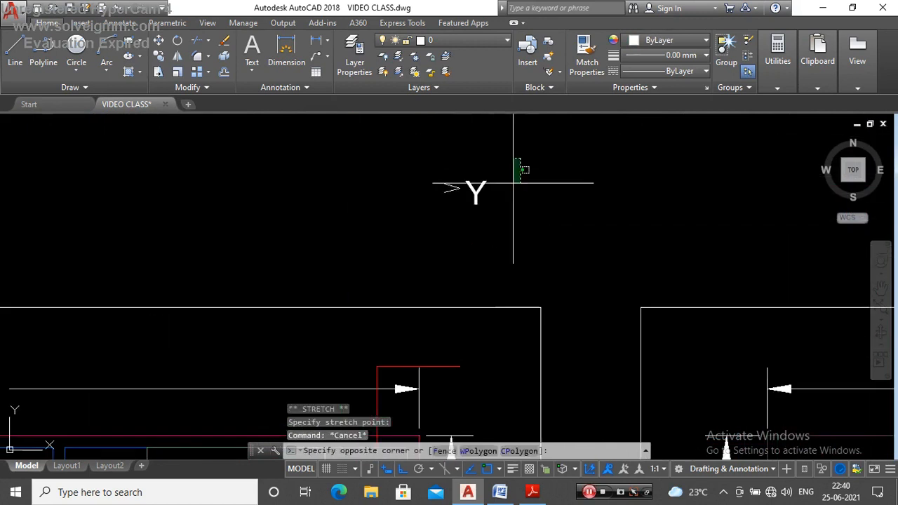
{"action": "left_click", "coordinate": [485, 247]}
{"action": "scroll", "coordinate": [463, 181], "scroll_direction": "up", "scroll_amount": 5}
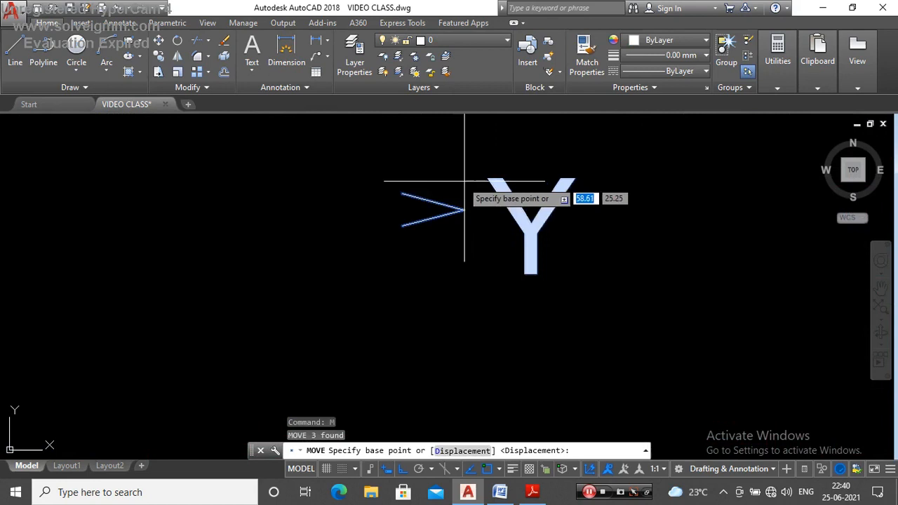
{"action": "left_click", "coordinate": [463, 209]}
{"action": "scroll", "coordinate": [472, 190], "scroll_direction": "down", "scroll_amount": 5}
{"action": "scroll", "coordinate": [475, 211], "scroll_direction": "up", "scroll_amount": 5}
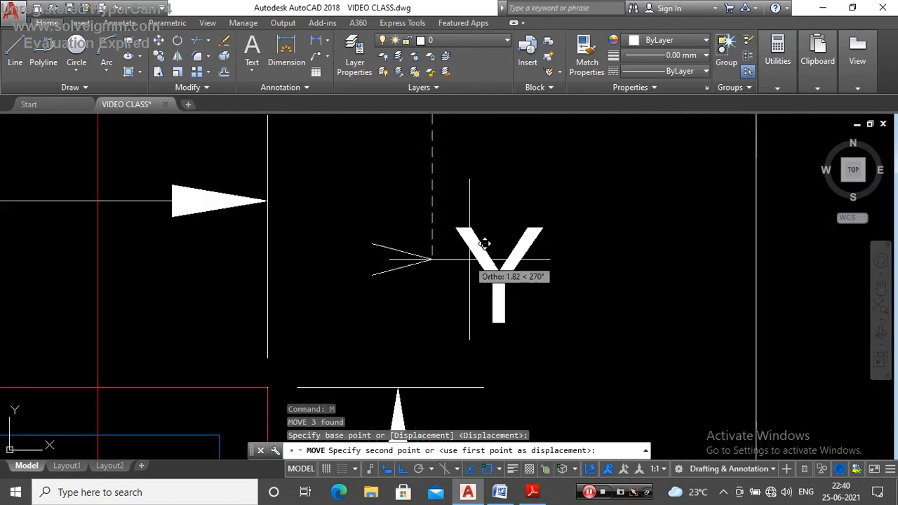
{"action": "scroll", "coordinate": [464, 203], "scroll_direction": "down", "scroll_amount": 5}
{"action": "scroll", "coordinate": [465, 201], "scroll_direction": "up", "scroll_amount": 3}
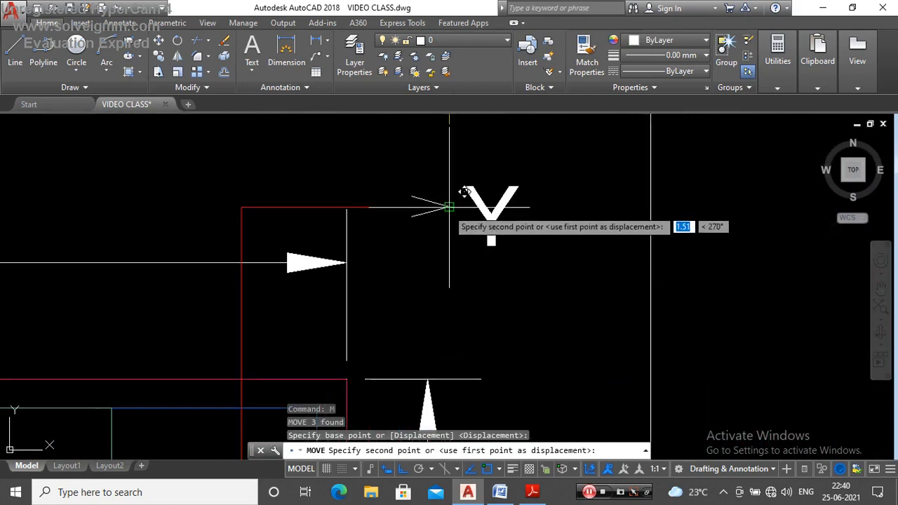
{"action": "key", "text": "Escape"}
Step: Stretch the front leg of the first floor's section line straight up to just outside the kitchen's front wall, beside the balcony
{"action": "scroll", "coordinate": [449, 208], "scroll_direction": "down", "scroll_amount": 6}
{"action": "scroll", "coordinate": [451, 210], "scroll_direction": "up", "scroll_amount": 4}
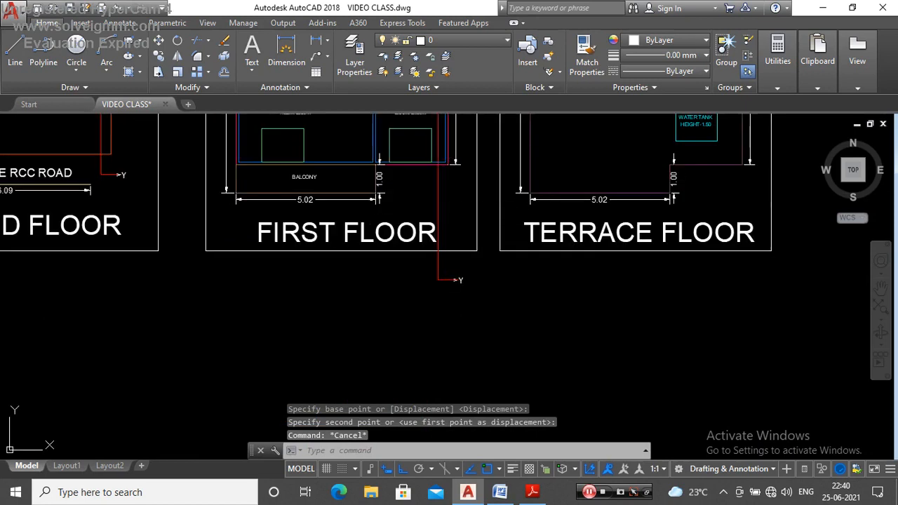
{"action": "scroll", "coordinate": [454, 312], "scroll_direction": "up", "scroll_amount": 4}
{"action": "left_click", "coordinate": [456, 328]}
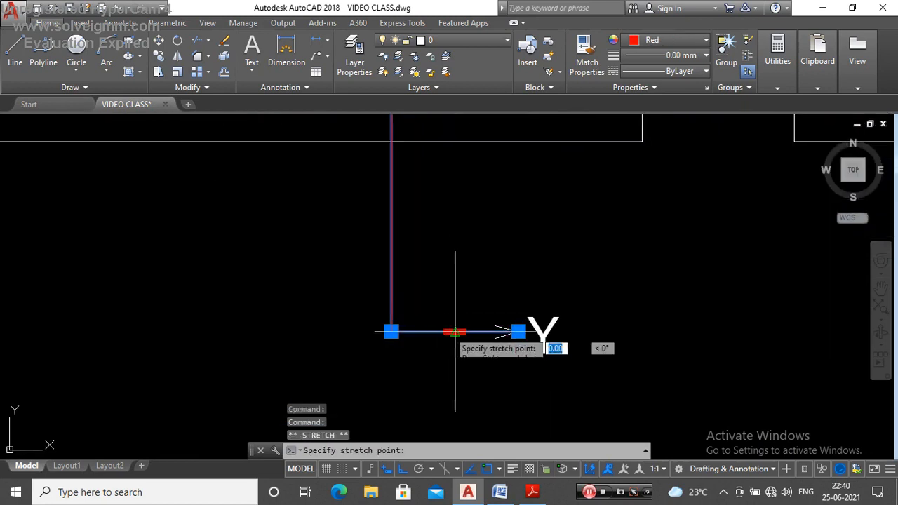
{"action": "scroll", "coordinate": [456, 331], "scroll_direction": "down", "scroll_amount": 4}
{"action": "scroll", "coordinate": [452, 232], "scroll_direction": "up", "scroll_amount": 4}
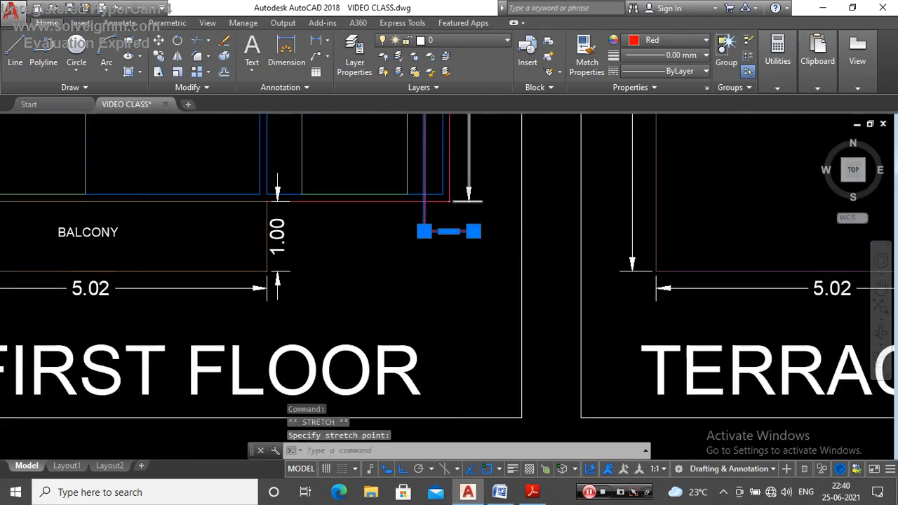
{"action": "key", "text": "Escape"}
Step: Move the first floor's front arrowhead and Y label straight up onto the end of the section line's front leg
{"action": "scroll", "coordinate": [456, 217], "scroll_direction": "down", "scroll_amount": 6}
{"action": "scroll", "coordinate": [468, 270], "scroll_direction": "up", "scroll_amount": 4}
{"action": "left_click", "coordinate": [484, 271]}
{"action": "left_click", "coordinate": [449, 324]}
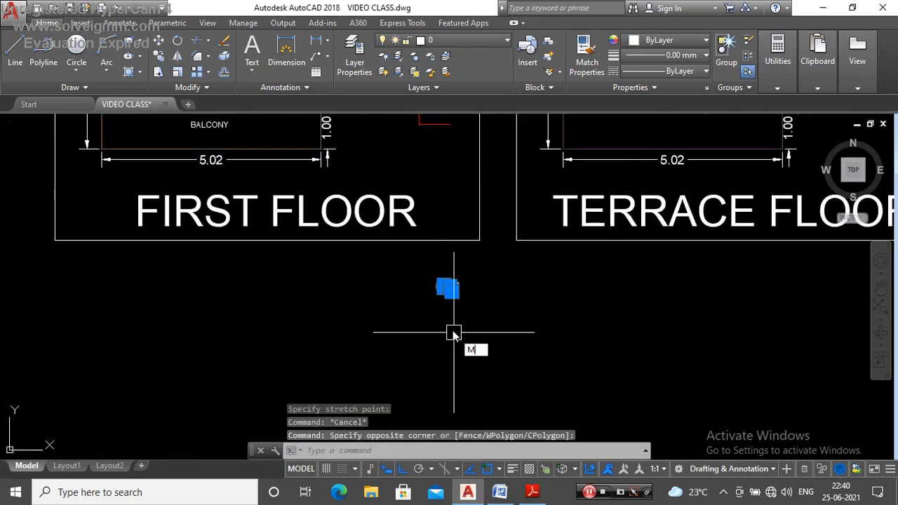
{"action": "type", "text": "M"}
{"action": "key", "text": "Return"}
{"action": "scroll", "coordinate": [492, 309], "scroll_direction": "up", "scroll_amount": 6}
{"action": "left_click", "coordinate": [483, 311]}
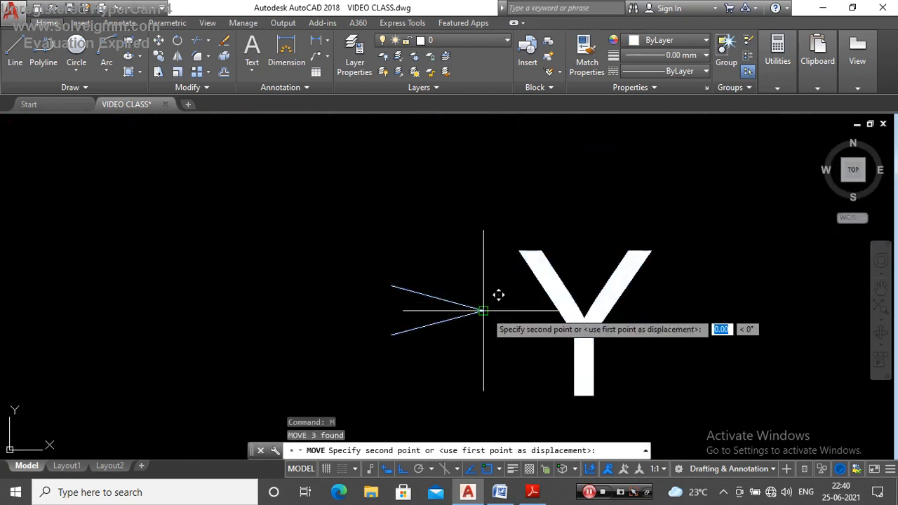
{"action": "scroll", "coordinate": [485, 308], "scroll_direction": "down", "scroll_amount": 5}
{"action": "scroll", "coordinate": [469, 254], "scroll_direction": "up", "scroll_amount": 7}
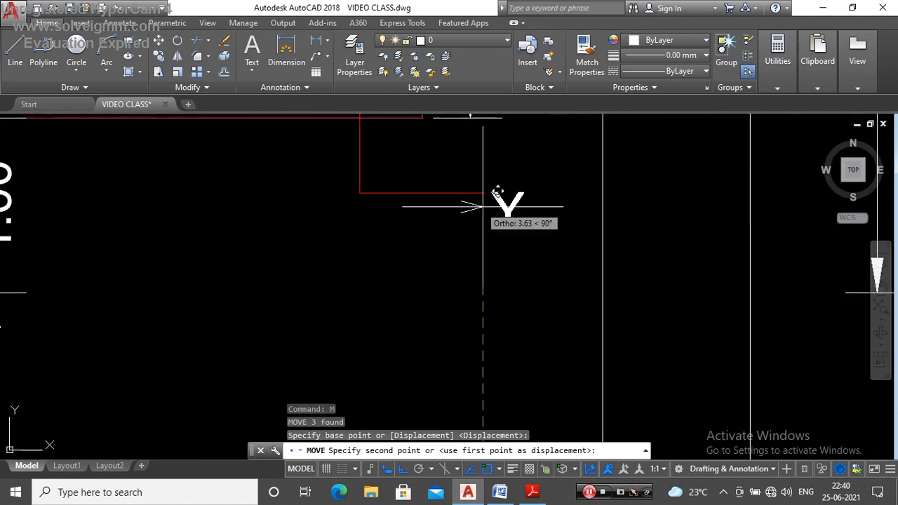
{"action": "left_click", "coordinate": [483, 192]}
{"action": "key", "text": "Escape"}
Step: Copy the first floor's section line with its arrowheads and Y labels onto the terrace floor, from front east wall corner to matching corner
{"action": "scroll", "coordinate": [457, 302], "scroll_direction": "down", "scroll_amount": 4}
{"action": "scroll", "coordinate": [456, 196], "scroll_direction": "up", "scroll_amount": 5}
{"action": "scroll", "coordinate": [456, 196], "scroll_direction": "down", "scroll_amount": 5}
{"action": "scroll", "coordinate": [427, 246], "scroll_direction": "up", "scroll_amount": 3}
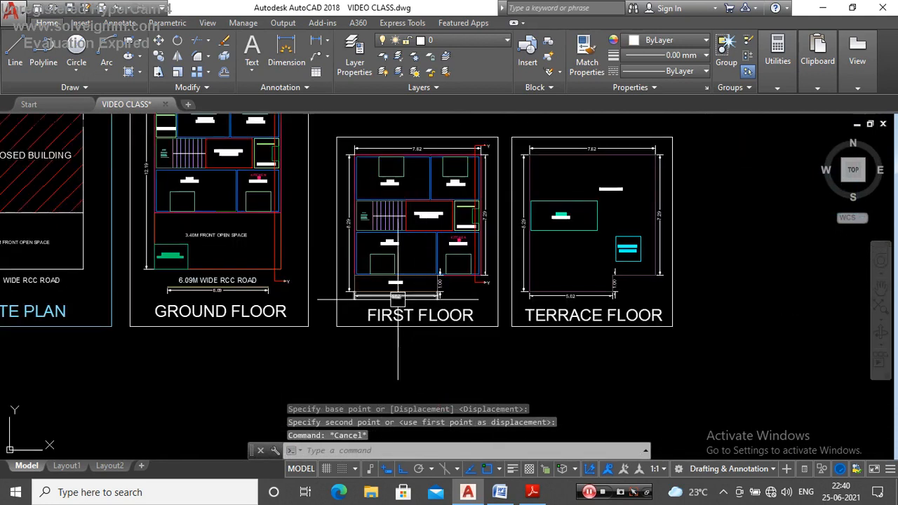
{"action": "scroll", "coordinate": [436, 315], "scroll_direction": "up", "scroll_amount": 3}
{"action": "scroll", "coordinate": [456, 288], "scroll_direction": "down", "scroll_amount": 3}
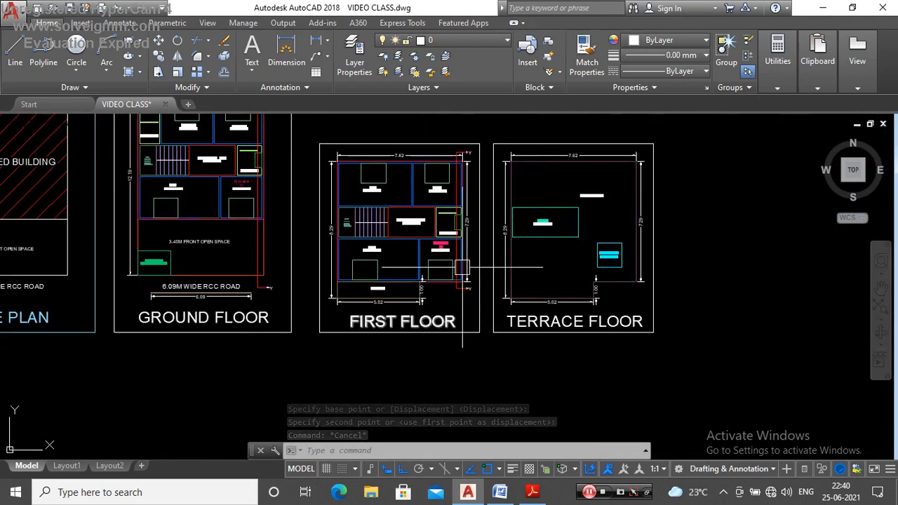
{"action": "scroll", "coordinate": [463, 148], "scroll_direction": "up", "scroll_amount": 10}
{"action": "left_click", "coordinate": [566, 133]}
{"action": "left_click", "coordinate": [451, 207]}
{"action": "scroll", "coordinate": [451, 208], "scroll_direction": "down", "scroll_amount": 8}
{"action": "scroll", "coordinate": [474, 169], "scroll_direction": "up", "scroll_amount": 8}
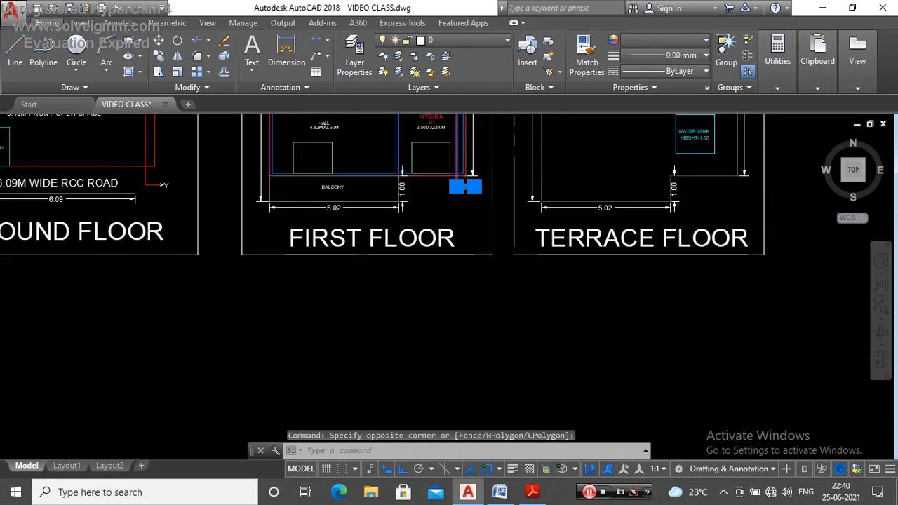
{"action": "scroll", "coordinate": [370, 348], "scroll_direction": "down", "scroll_amount": 6}
{"action": "type", "text": "O"}
{"action": "key", "text": "Return"}
{"action": "scroll", "coordinate": [379, 350], "scroll_direction": "down", "scroll_amount": 5}
{"action": "scroll", "coordinate": [382, 309], "scroll_direction": "up", "scroll_amount": 6}
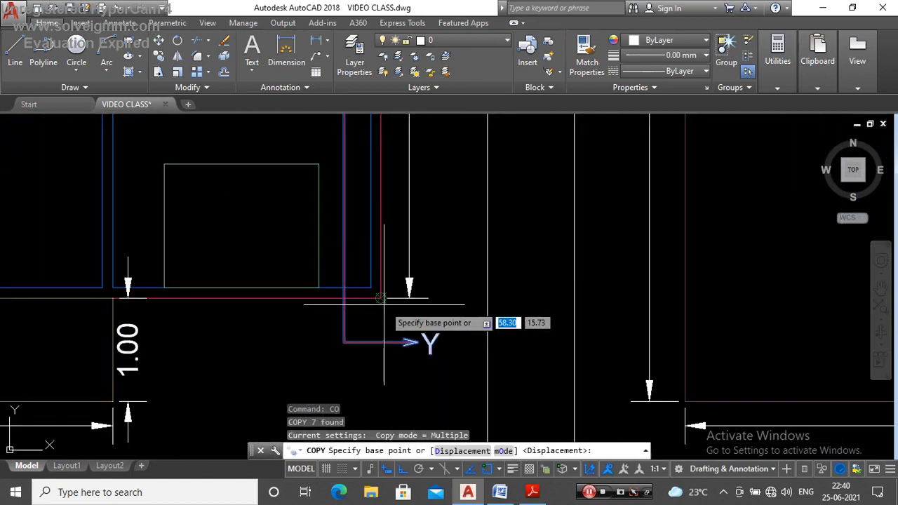
{"action": "left_click", "coordinate": [380, 298]}
{"action": "scroll", "coordinate": [382, 302], "scroll_direction": "down", "scroll_amount": 5}
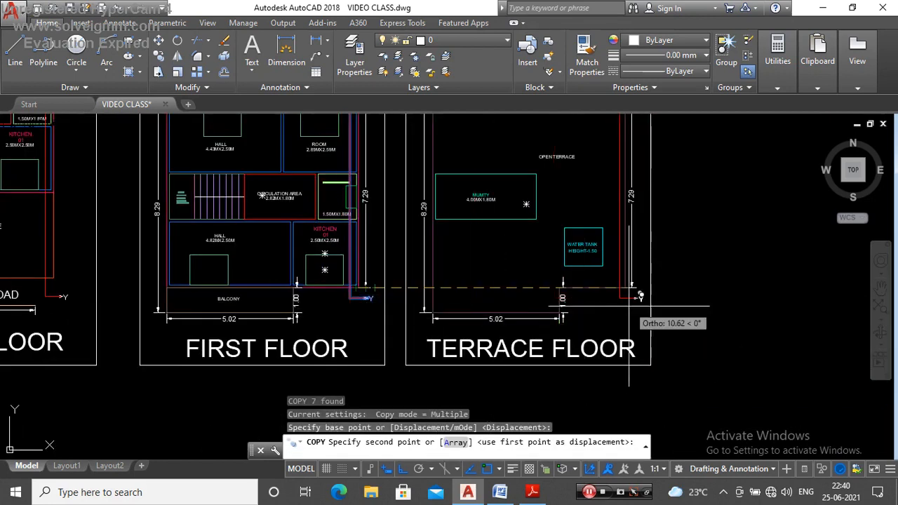
{"action": "scroll", "coordinate": [635, 291], "scroll_direction": "up", "scroll_amount": 6}
{"action": "left_click", "coordinate": [588, 274]}
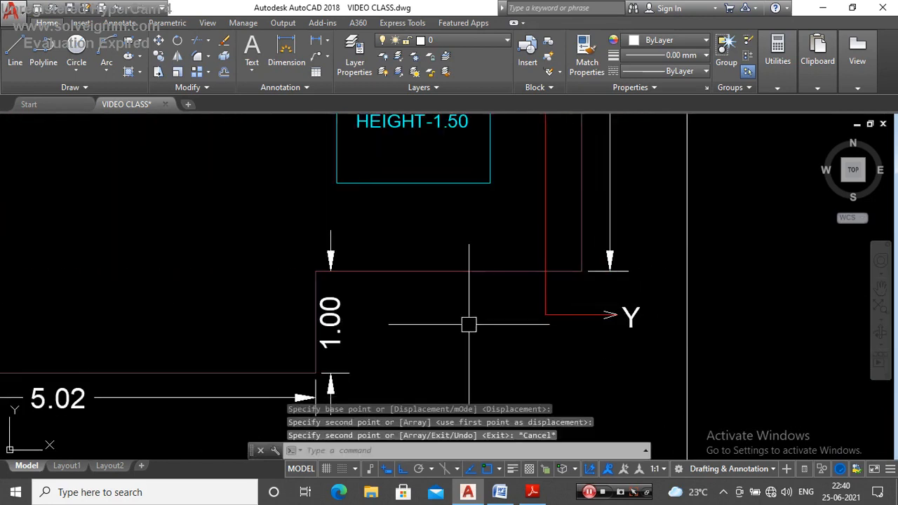
{"action": "key", "text": "Escape"}
Step: Review the section lines on the ground, first and terrace floor plans
{"action": "scroll", "coordinate": [470, 324], "scroll_direction": "down", "scroll_amount": 5}
{"action": "middle_click_drag", "start_coordinate": [398, 245], "coordinate": [469, 225]}
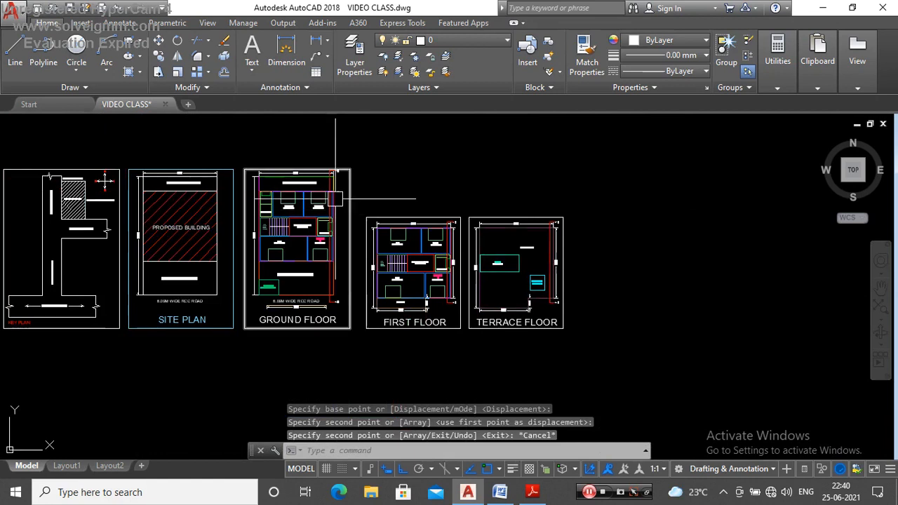
{"action": "scroll", "coordinate": [336, 199], "scroll_direction": "up", "scroll_amount": 4}
{"action": "scroll", "coordinate": [303, 143], "scroll_direction": "down", "scroll_amount": 4}
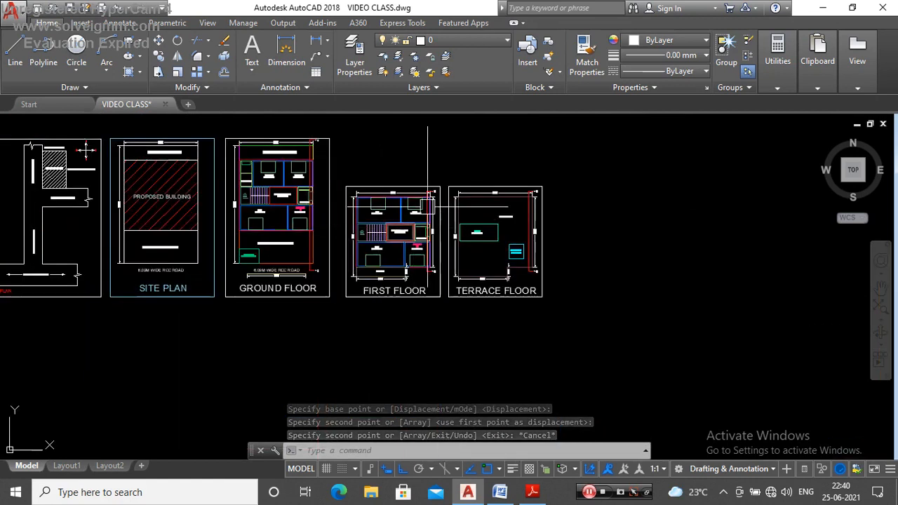
{"action": "scroll", "coordinate": [428, 211], "scroll_direction": "up", "scroll_amount": 4}
{"action": "scroll", "coordinate": [457, 189], "scroll_direction": "down", "scroll_amount": 4}
{"action": "scroll", "coordinate": [521, 220], "scroll_direction": "up", "scroll_amount": 6}
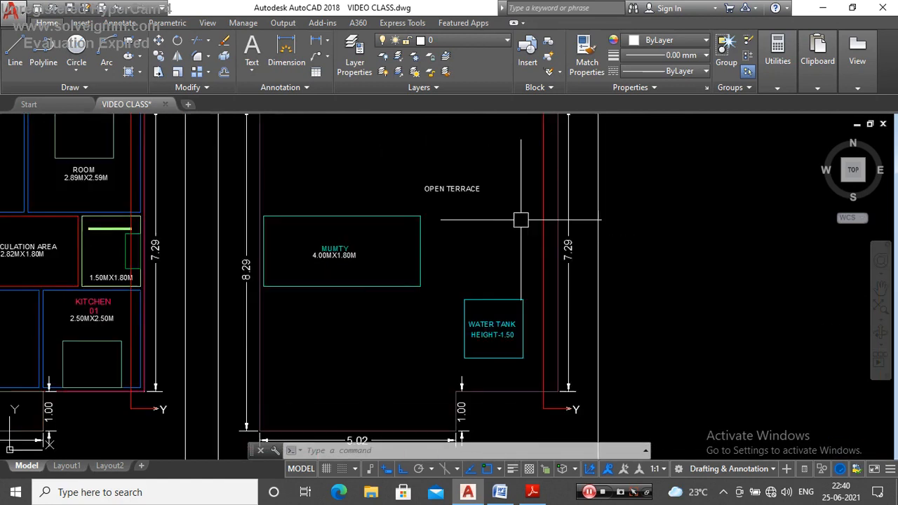
{"action": "scroll", "coordinate": [521, 220], "scroll_direction": "down", "scroll_amount": 5}
{"action": "scroll", "coordinate": [382, 149], "scroll_direction": "up", "scroll_amount": 4}
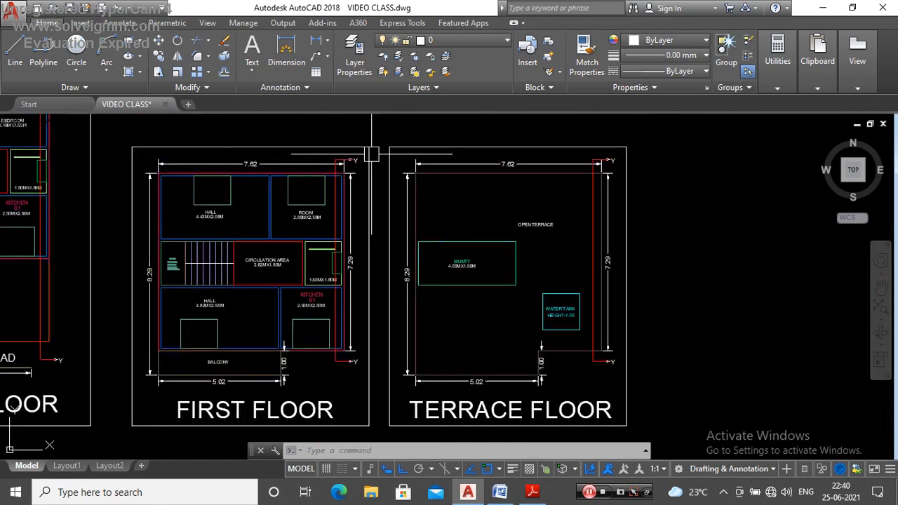
Step: Copy the ground floor plan with its dimensions and Y–Y section line into the empty area east of the terrace floor plan
{"action": "scroll", "coordinate": [380, 166], "scroll_direction": "down", "scroll_amount": 4}
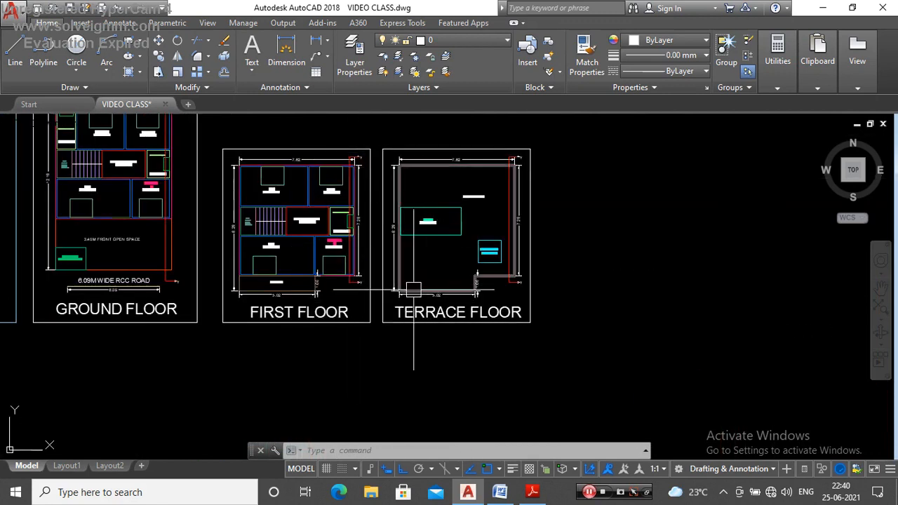
{"action": "scroll", "coordinate": [414, 289], "scroll_direction": "down", "scroll_amount": 3}
{"action": "scroll", "coordinate": [302, 272], "scroll_direction": "up", "scroll_amount": 5}
{"action": "scroll", "coordinate": [342, 261], "scroll_direction": "down", "scroll_amount": 5}
{"action": "scroll", "coordinate": [377, 249], "scroll_direction": "up", "scroll_amount": 8}
{"action": "scroll", "coordinate": [404, 185], "scroll_direction": "up", "scroll_amount": 2}
{"action": "left_click", "coordinate": [435, 167]}
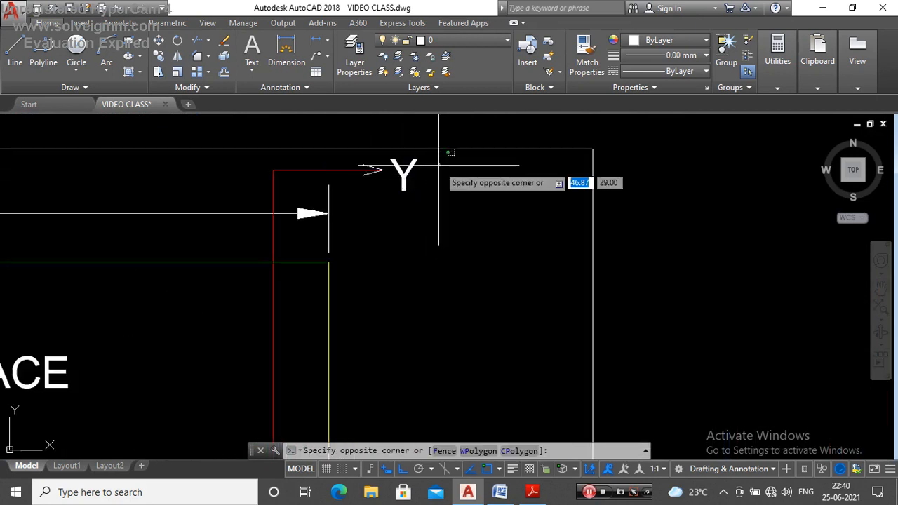
{"action": "scroll", "coordinate": [439, 165], "scroll_direction": "down", "scroll_amount": 8}
{"action": "scroll", "coordinate": [379, 289], "scroll_direction": "up", "scroll_amount": 4}
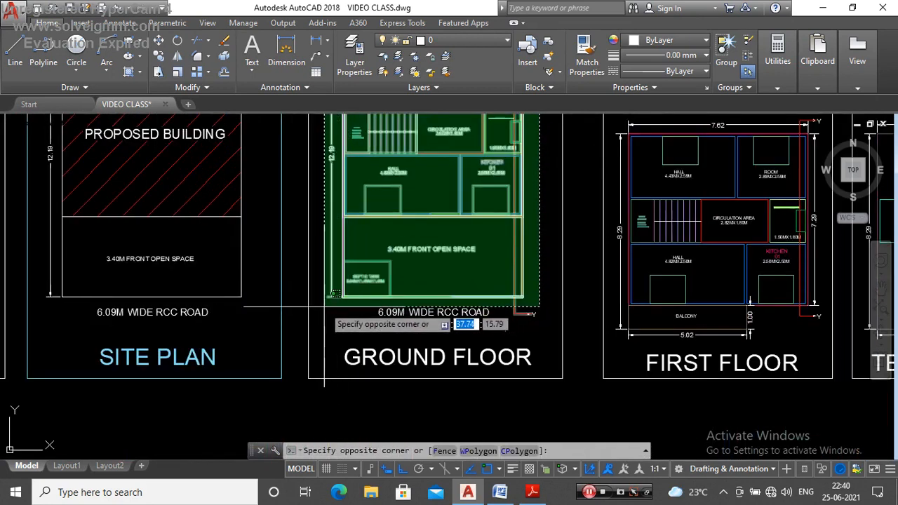
{"action": "left_click", "coordinate": [283, 309]}
{"action": "scroll", "coordinate": [288, 312], "scroll_direction": "down", "scroll_amount": 6}
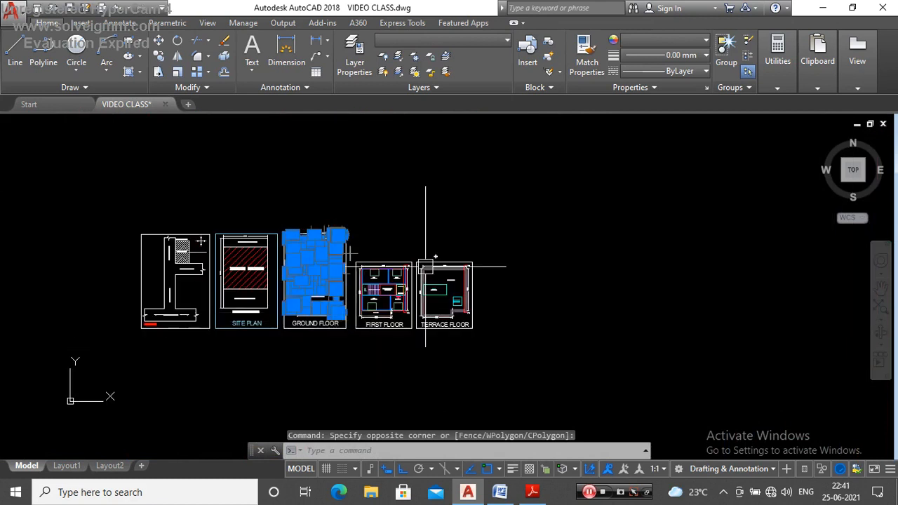
{"action": "type", "text": "O"}
{"action": "key", "text": "Return"}
{"action": "scroll", "coordinate": [371, 220], "scroll_direction": "down", "scroll_amount": 5}
{"action": "left_click", "coordinate": [350, 226]}
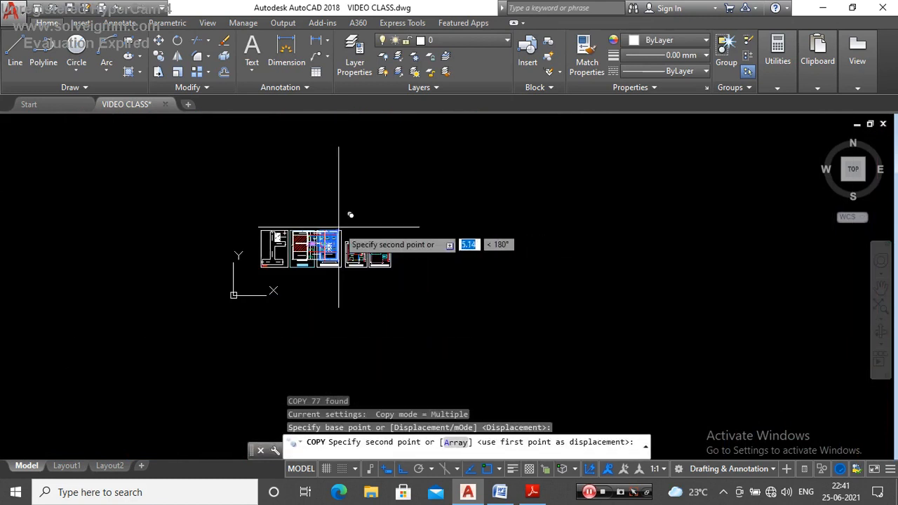
{"action": "left_click", "coordinate": [494, 206]}
{"action": "key", "text": "Escape"}
{"action": "scroll", "coordinate": [475, 239], "scroll_direction": "up", "scroll_amount": 7}
{"action": "scroll", "coordinate": [465, 188], "scroll_direction": "down", "scroll_amount": 2}
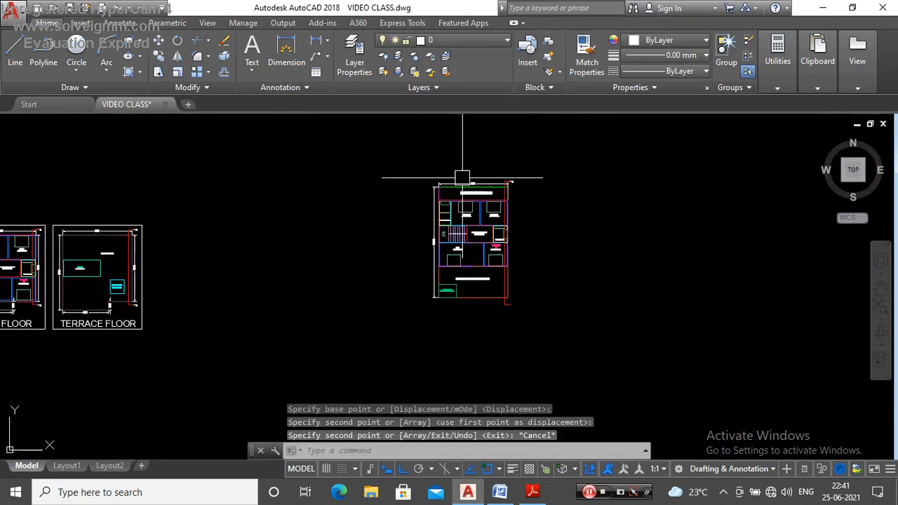
{"action": "key", "text": "Escape"}
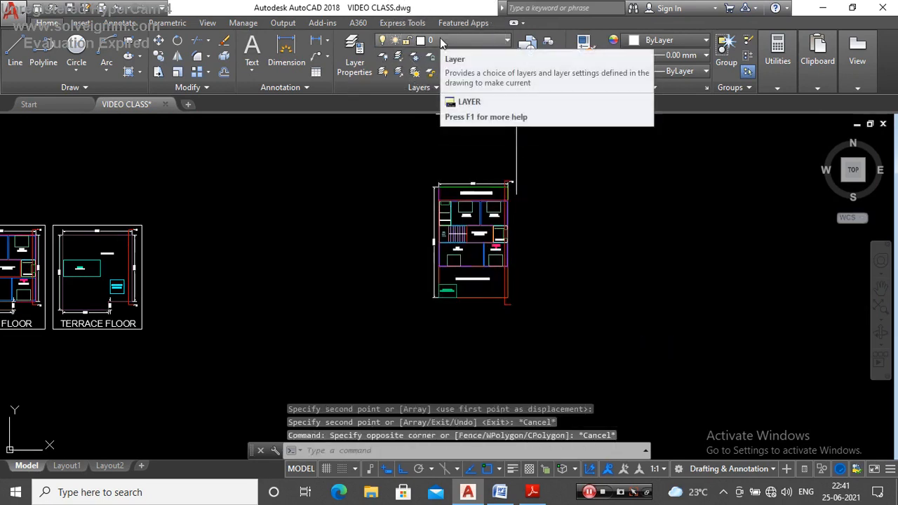
Step: Rotate the copied ground floor plan 90° counterclockwise so the rear open space faces left and the front open space faces right
{"action": "left_click", "coordinate": [553, 162]}
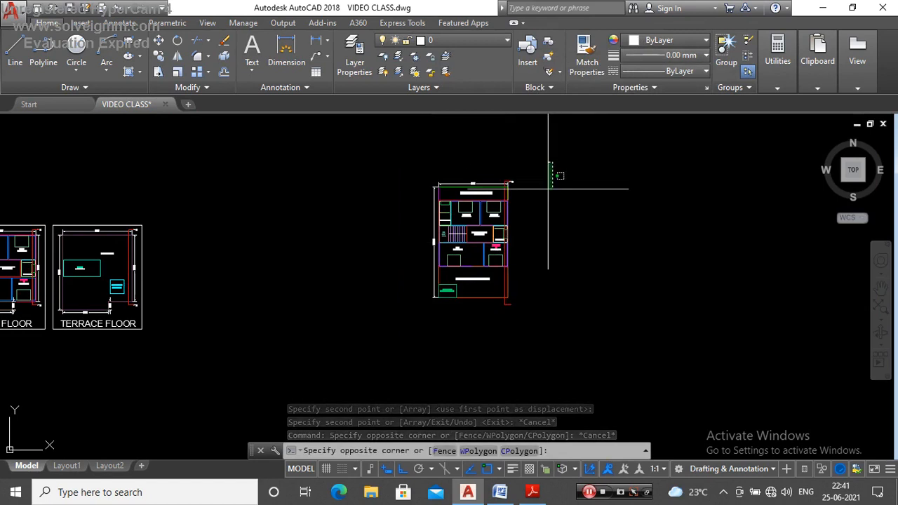
{"action": "left_click", "coordinate": [377, 367]}
{"action": "type", "text": "RO"}
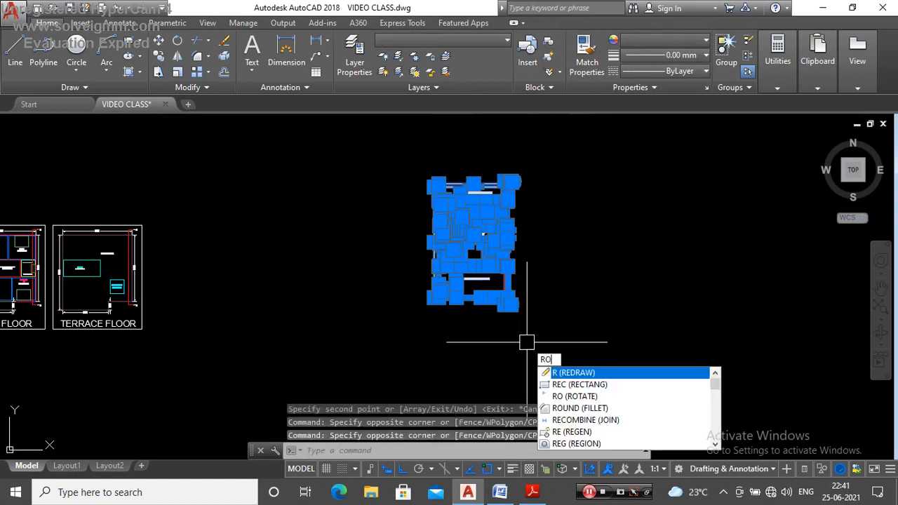
{"action": "key", "text": "Return"}
{"action": "left_click", "coordinate": [494, 301]}
{"action": "left_click", "coordinate": [494, 175]}
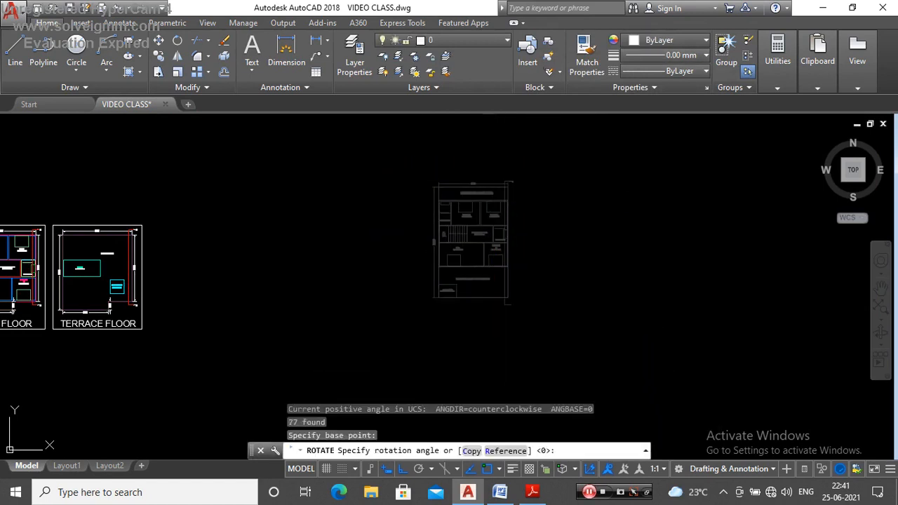
{"action": "scroll", "coordinate": [493, 177], "scroll_direction": "down", "scroll_amount": 3}
{"action": "scroll", "coordinate": [488, 201], "scroll_direction": "up", "scroll_amount": 4}
{"action": "scroll", "coordinate": [509, 275], "scroll_direction": "down", "scroll_amount": 2}
{"action": "scroll", "coordinate": [492, 265], "scroll_direction": "up", "scroll_amount": 5}
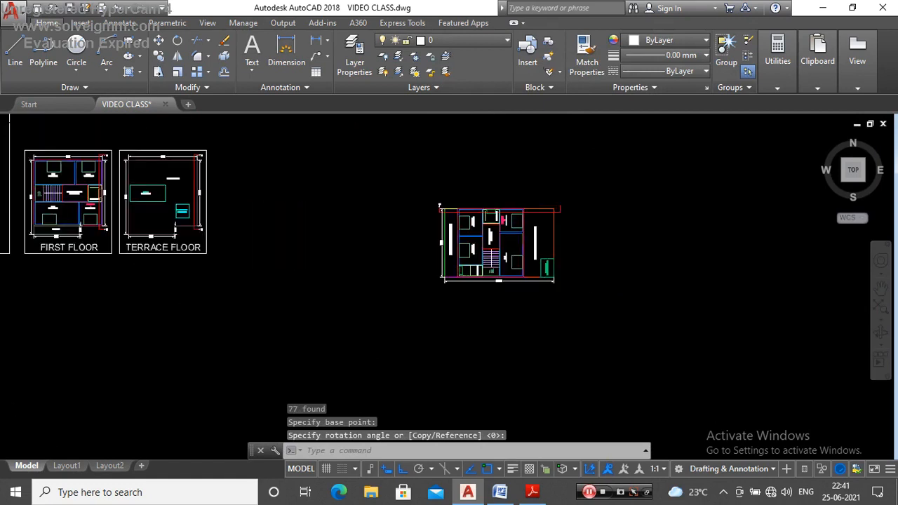
{"action": "scroll", "coordinate": [438, 160], "scroll_direction": "down", "scroll_amount": 3}
{"action": "scroll", "coordinate": [438, 160], "scroll_direction": "up", "scroll_amount": 3}
{"action": "scroll", "coordinate": [437, 161], "scroll_direction": "down", "scroll_amount": 7}
{"action": "scroll", "coordinate": [513, 254], "scroll_direction": "up", "scroll_amount": 6}
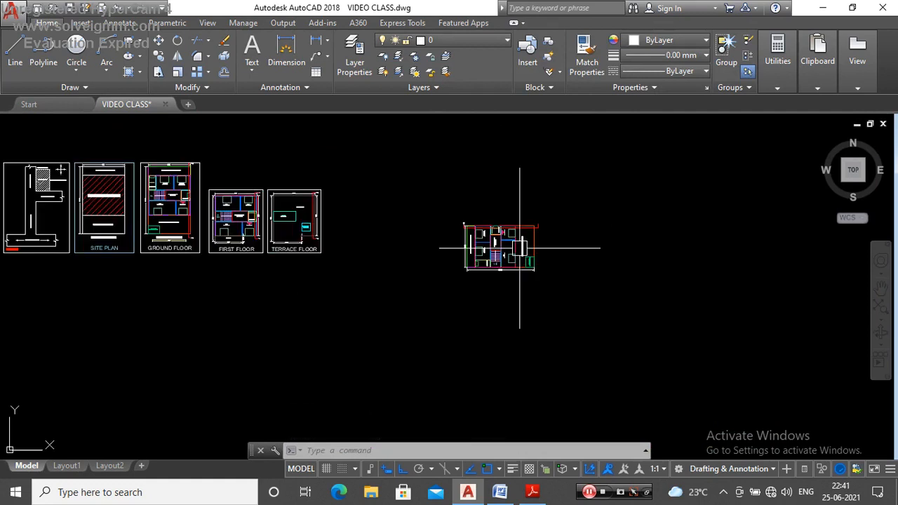
Step: Copy the arrowhead and Y label from the section line's rear end onto its front end on the rotated plan
{"action": "scroll", "coordinate": [508, 225], "scroll_direction": "down", "scroll_amount": 3}
{"action": "scroll", "coordinate": [391, 194], "scroll_direction": "up", "scroll_amount": 10}
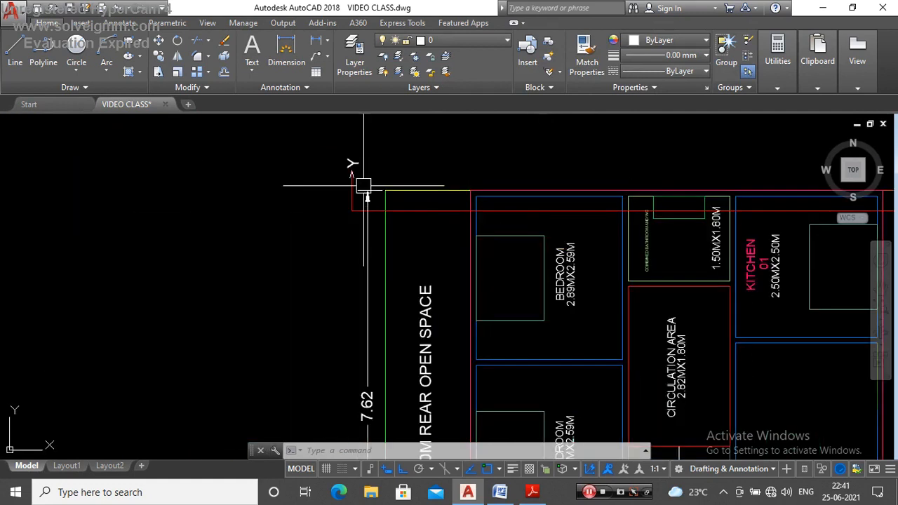
{"action": "left_click", "coordinate": [386, 147]}
{"action": "left_click", "coordinate": [280, 191]}
{"action": "scroll", "coordinate": [310, 248], "scroll_direction": "up", "scroll_amount": 2}
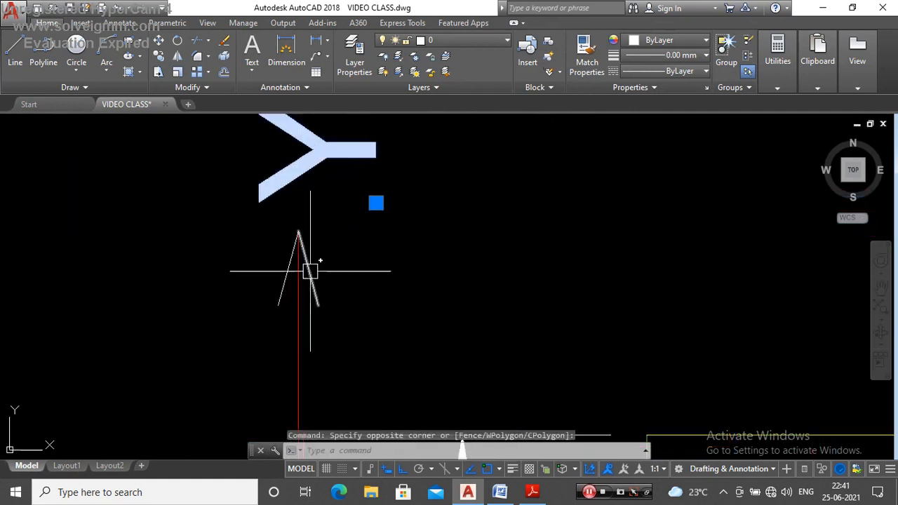
{"action": "left_click", "coordinate": [309, 271]}
{"action": "left_click", "coordinate": [275, 275]}
{"action": "left_click", "coordinate": [287, 301]}
{"action": "left_click", "coordinate": [280, 303]}
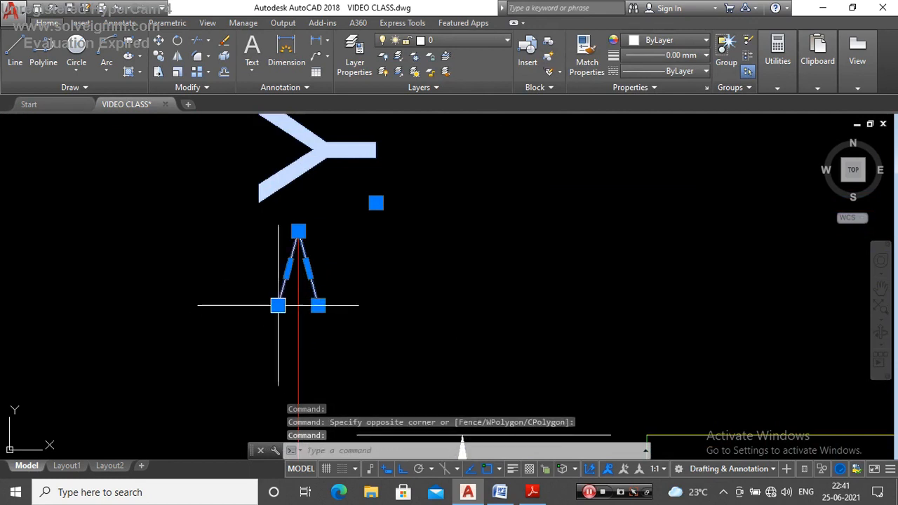
{"action": "type", "text": "o"}
{"action": "key", "text": "Return"}
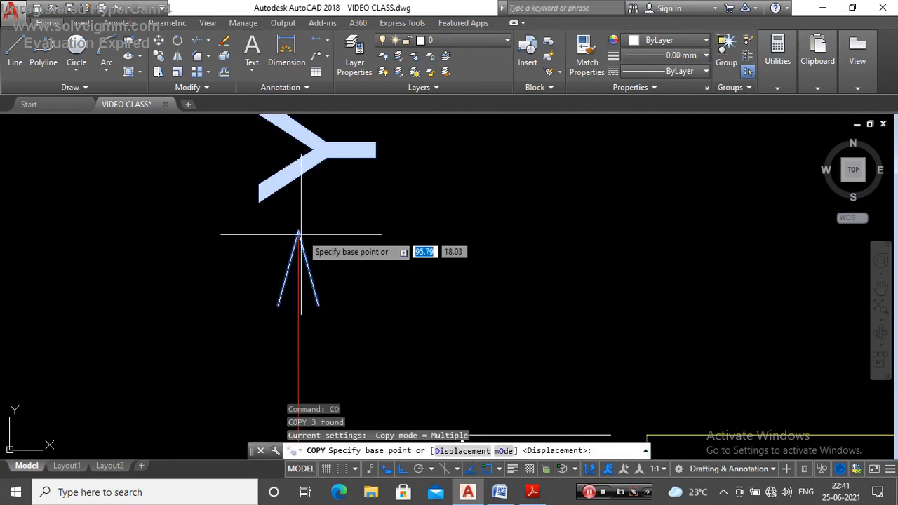
{"action": "left_click", "coordinate": [298, 232]}
{"action": "scroll", "coordinate": [281, 214], "scroll_direction": "down", "scroll_amount": 4}
{"action": "scroll", "coordinate": [744, 226], "scroll_direction": "up", "scroll_amount": 4}
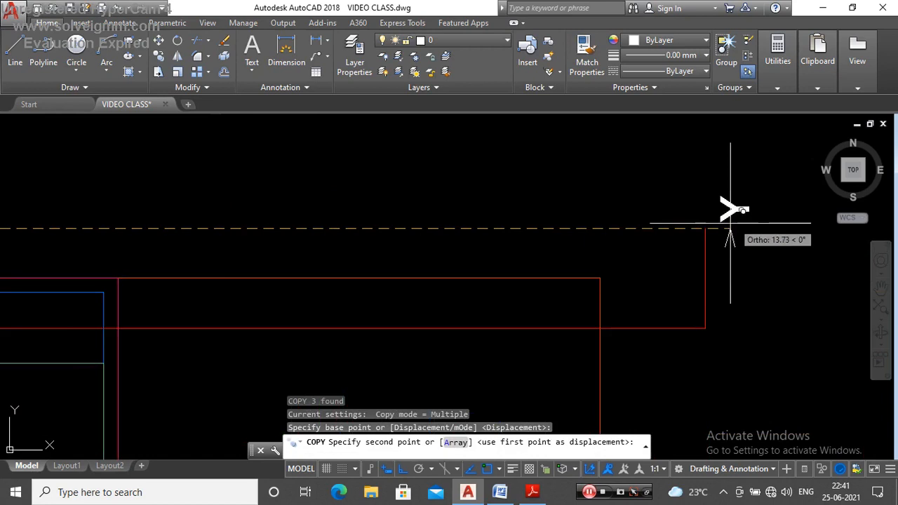
{"action": "left_click", "coordinate": [707, 227]}
{"action": "key", "text": "Escape"}
Step: Examine the rotated ground floor plan and the rooms crossed by its Y–Y section line
{"action": "scroll", "coordinate": [599, 179], "scroll_direction": "down", "scroll_amount": 7}
{"action": "scroll", "coordinate": [433, 191], "scroll_direction": "up", "scroll_amount": 4}
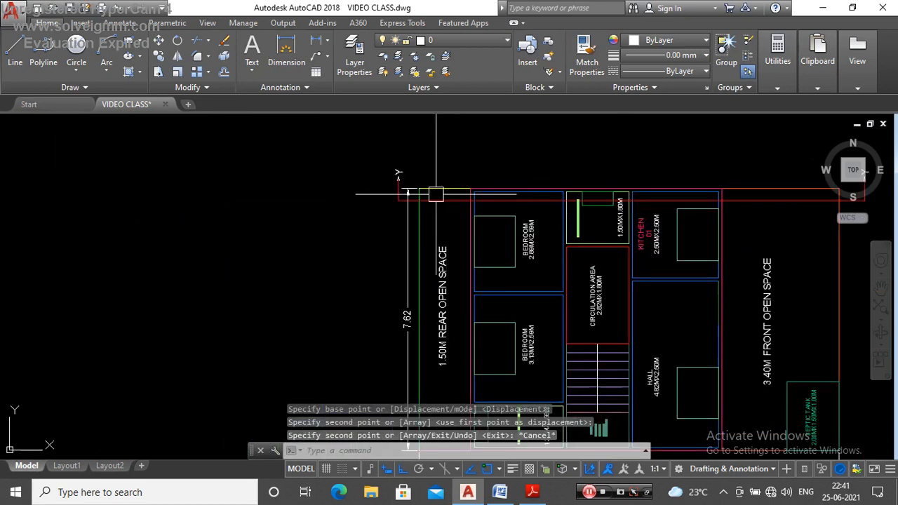
{"action": "scroll", "coordinate": [434, 179], "scroll_direction": "down", "scroll_amount": 4}
{"action": "scroll", "coordinate": [474, 284], "scroll_direction": "up", "scroll_amount": 5}
{"action": "scroll", "coordinate": [520, 246], "scroll_direction": "down", "scroll_amount": 5}
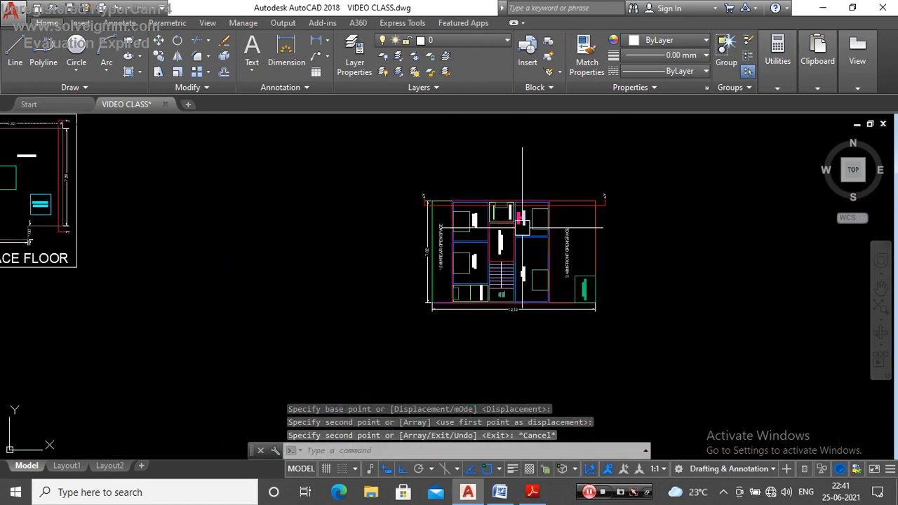
{"action": "scroll", "coordinate": [456, 260], "scroll_direction": "up", "scroll_amount": 2}
{"action": "scroll", "coordinate": [435, 253], "scroll_direction": "up", "scroll_amount": 3}
{"action": "scroll", "coordinate": [491, 281], "scroll_direction": "down", "scroll_amount": 9}
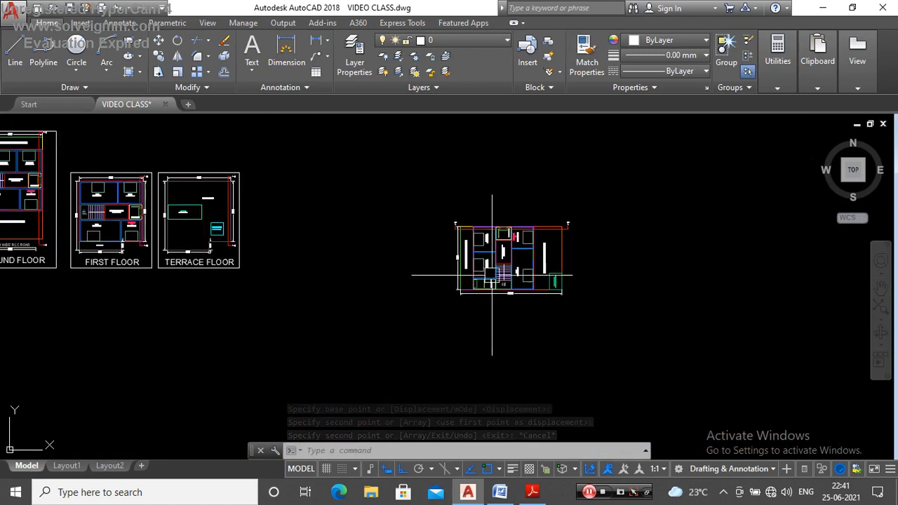
{"action": "scroll", "coordinate": [493, 269], "scroll_direction": "up", "scroll_amount": 8}
{"action": "scroll", "coordinate": [516, 247], "scroll_direction": "down", "scroll_amount": 4}
{"action": "scroll", "coordinate": [513, 225], "scroll_direction": "up", "scroll_amount": 3}
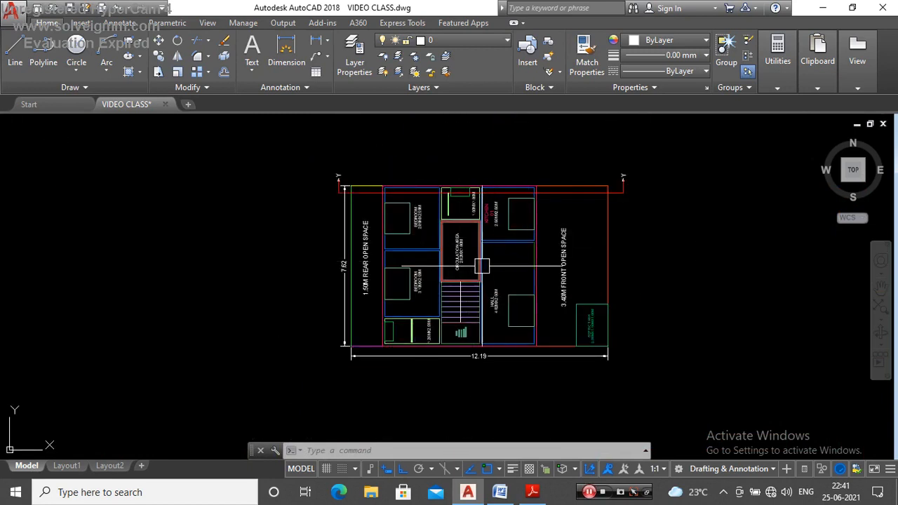
{"action": "scroll", "coordinate": [491, 265], "scroll_direction": "up", "scroll_amount": 2}
{"action": "scroll", "coordinate": [498, 195], "scroll_direction": "down", "scroll_amount": 4}
{"action": "scroll", "coordinate": [445, 201], "scroll_direction": "up", "scroll_amount": 4}
{"action": "scroll", "coordinate": [461, 195], "scroll_direction": "down", "scroll_amount": 4}
{"action": "scroll", "coordinate": [501, 226], "scroll_direction": "up", "scroll_amount": 2}
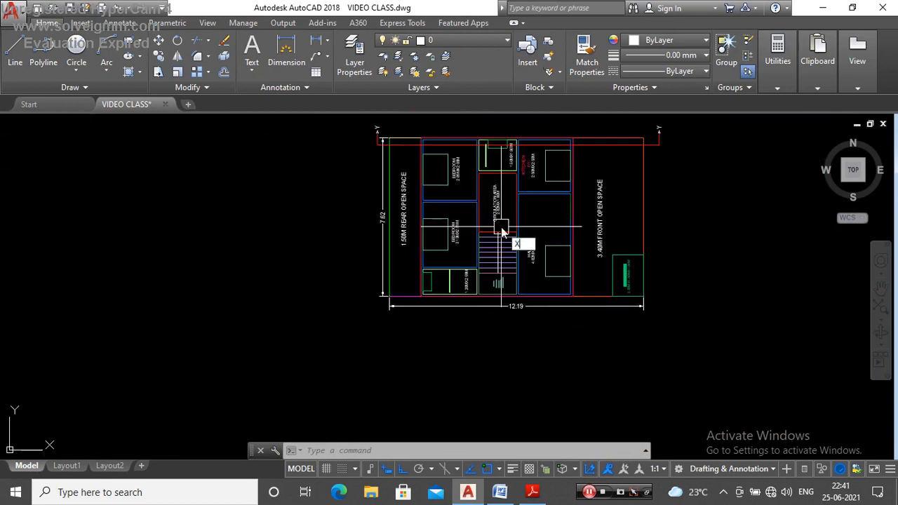
Step: Draw vertical construction lines through the rear and front plot boundaries of the rotated plan
{"action": "key", "text": "Return"}
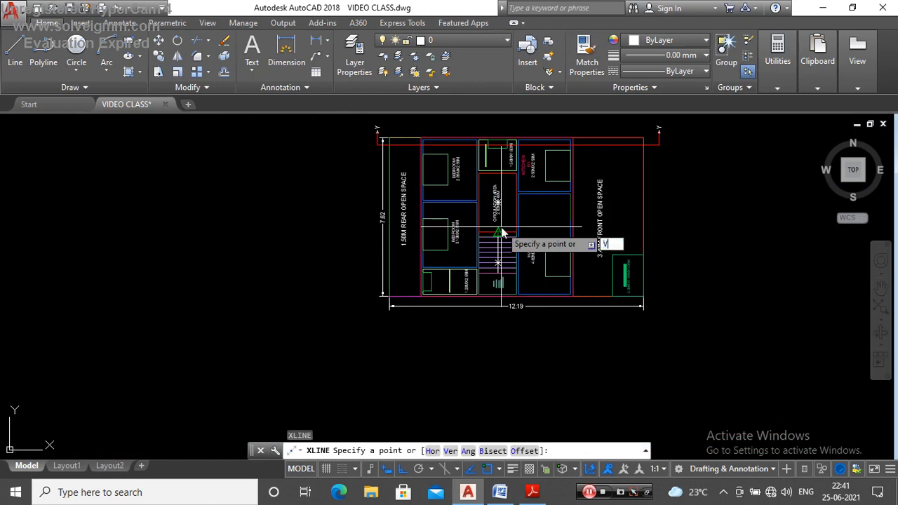
{"action": "type", "text": "V"}
{"action": "key", "text": "Return"}
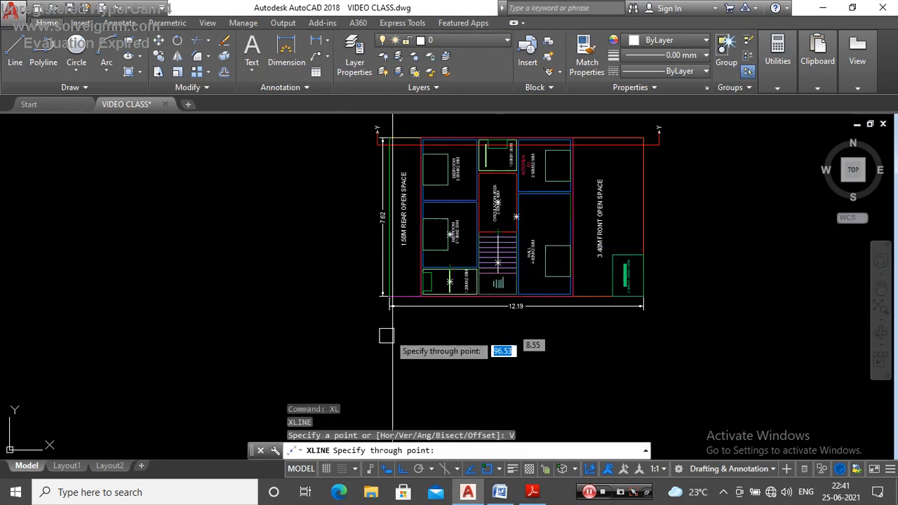
{"action": "scroll", "coordinate": [400, 302], "scroll_direction": "up", "scroll_amount": 3}
{"action": "left_click", "coordinate": [365, 293]}
{"action": "scroll", "coordinate": [510, 285], "scroll_direction": "down", "scroll_amount": 3}
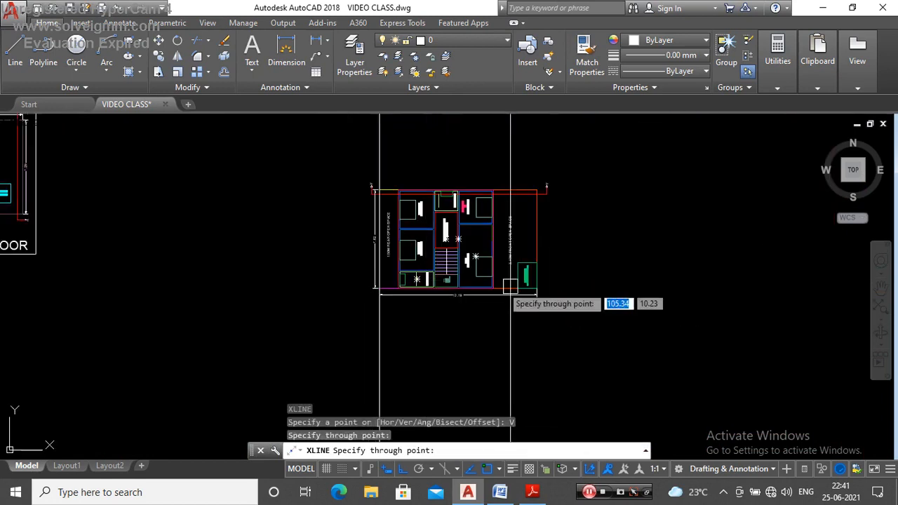
{"action": "scroll", "coordinate": [545, 289], "scroll_direction": "up", "scroll_amount": 5}
{"action": "left_click", "coordinate": [511, 289]}
{"action": "key", "text": "Escape"}
Step: Review the two vertical construction lines against the rotated plan's plot boundaries and the empty space below
{"action": "scroll", "coordinate": [503, 253], "scroll_direction": "down", "scroll_amount": 10}
{"action": "scroll", "coordinate": [498, 261], "scroll_direction": "up", "scroll_amount": 4}
{"action": "scroll", "coordinate": [456, 251], "scroll_direction": "down", "scroll_amount": 3}
{"action": "scroll", "coordinate": [480, 254], "scroll_direction": "up", "scroll_amount": 4}
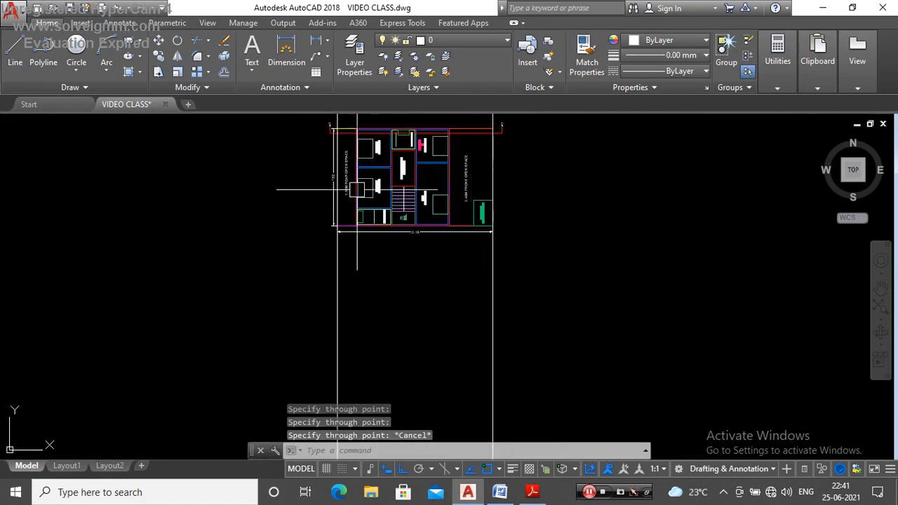
{"action": "scroll", "coordinate": [361, 175], "scroll_direction": "down", "scroll_amount": 3}
{"action": "scroll", "coordinate": [366, 144], "scroll_direction": "up", "scroll_amount": 5}
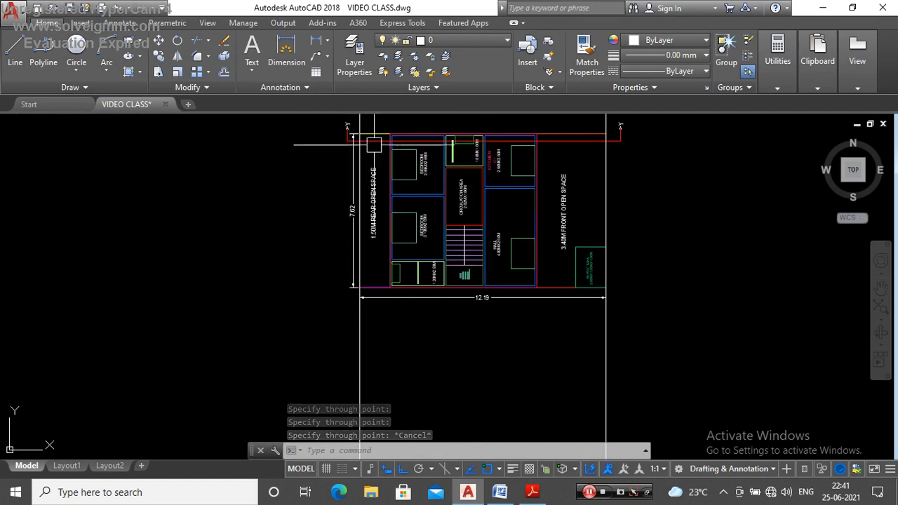
{"action": "scroll", "coordinate": [389, 152], "scroll_direction": "down", "scroll_amount": 5}
{"action": "scroll", "coordinate": [376, 162], "scroll_direction": "up", "scroll_amount": 5}
{"action": "scroll", "coordinate": [439, 253], "scroll_direction": "down", "scroll_amount": 5}
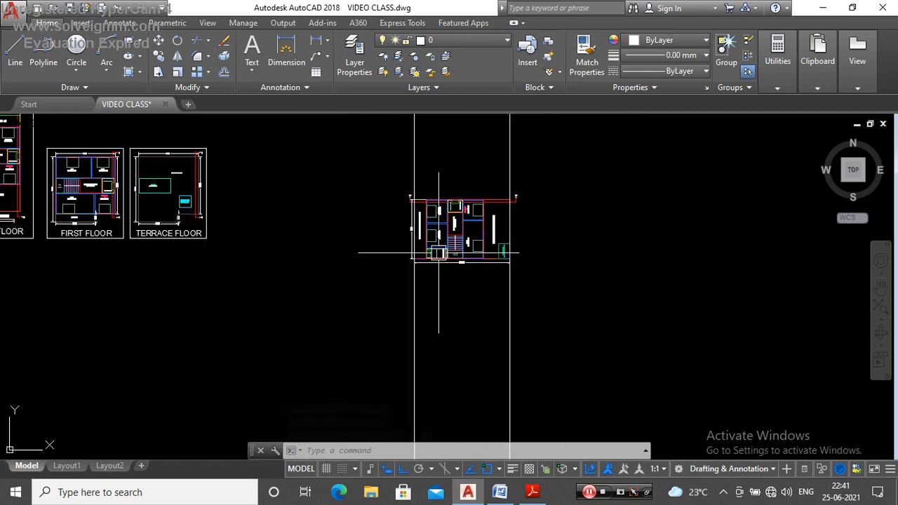
{"action": "left_click", "coordinate": [367, 176]}
{"action": "scroll", "coordinate": [576, 274], "scroll_direction": "up", "scroll_amount": 2}
{"action": "key", "text": "Escape"}
{"action": "scroll", "coordinate": [548, 275], "scroll_direction": "down", "scroll_amount": 2}
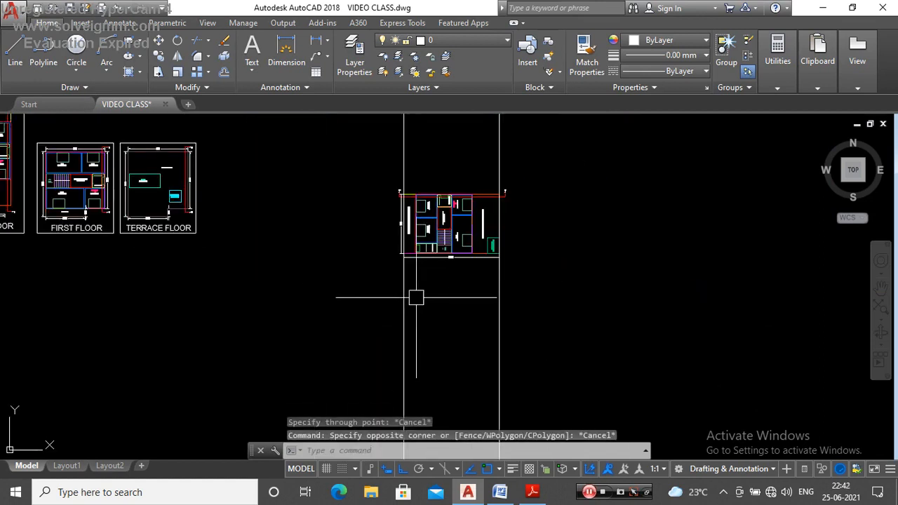
{"action": "left_click", "coordinate": [404, 296]}
{"action": "key", "text": "Escape"}
{"action": "left_click", "coordinate": [340, 251]}
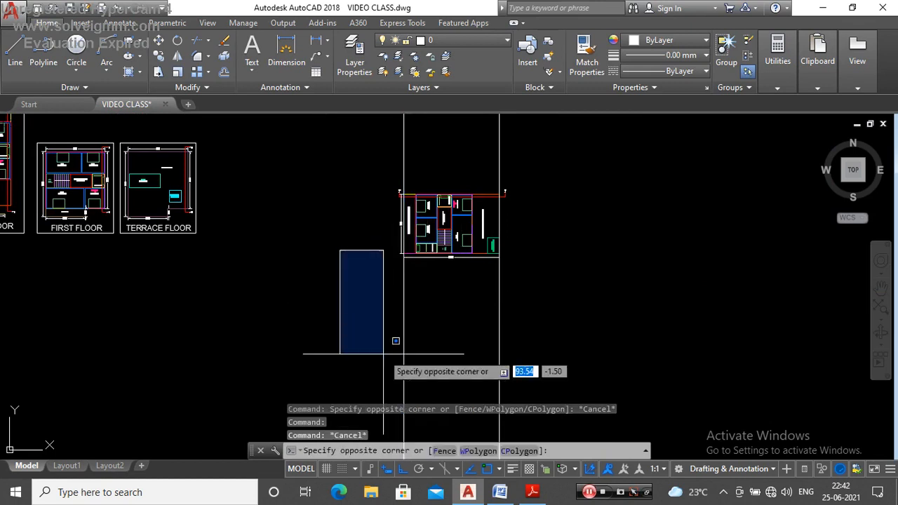
{"action": "left_click", "coordinate": [393, 388]}
{"action": "key", "text": "Escape"}
{"action": "left_click", "coordinate": [584, 338]}
{"action": "left_click", "coordinate": [522, 365]}
{"action": "key", "text": "Escape"}
{"action": "scroll", "coordinate": [448, 226], "scroll_direction": "up", "scroll_amount": 5}
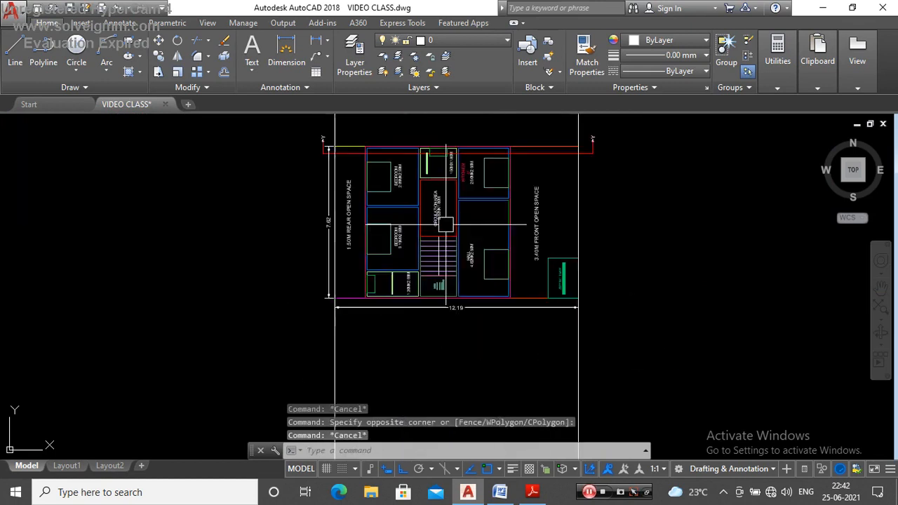
Step: Draw a horizontal line between the two vertical construction lines, in the empty space below the rotated plan
{"action": "scroll", "coordinate": [456, 174], "scroll_direction": "down", "scroll_amount": 5}
{"action": "type", "text": "l"}
{"action": "key", "text": "Return"}
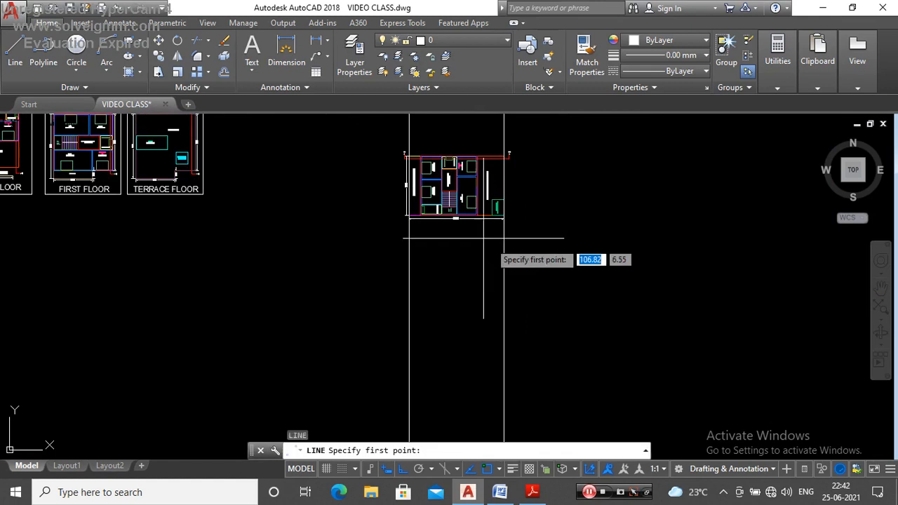
{"action": "scroll", "coordinate": [467, 274], "scroll_direction": "down", "scroll_amount": 4}
{"action": "scroll", "coordinate": [442, 261], "scroll_direction": "up", "scroll_amount": 4}
{"action": "scroll", "coordinate": [462, 258], "scroll_direction": "down", "scroll_amount": 2}
{"action": "scroll", "coordinate": [461, 258], "scroll_direction": "up", "scroll_amount": 2}
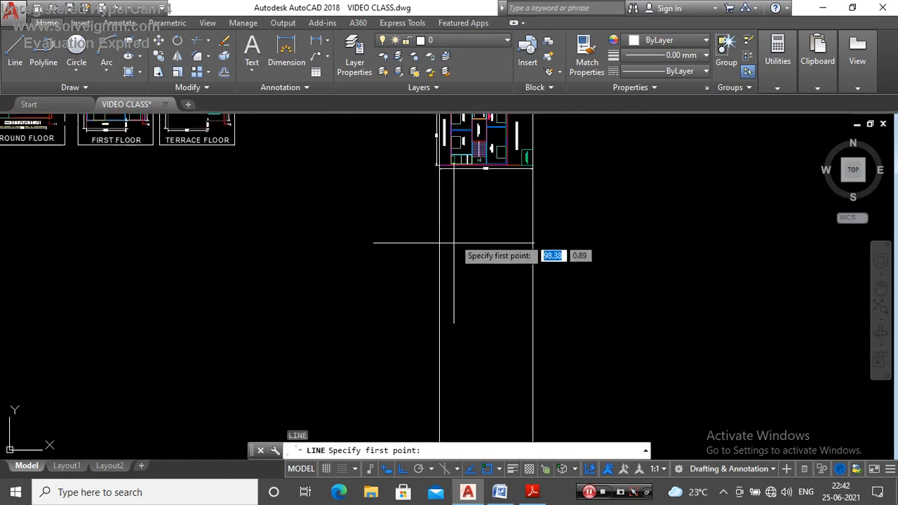
{"action": "left_click", "coordinate": [440, 278]}
{"action": "left_click", "coordinate": [532, 277]}
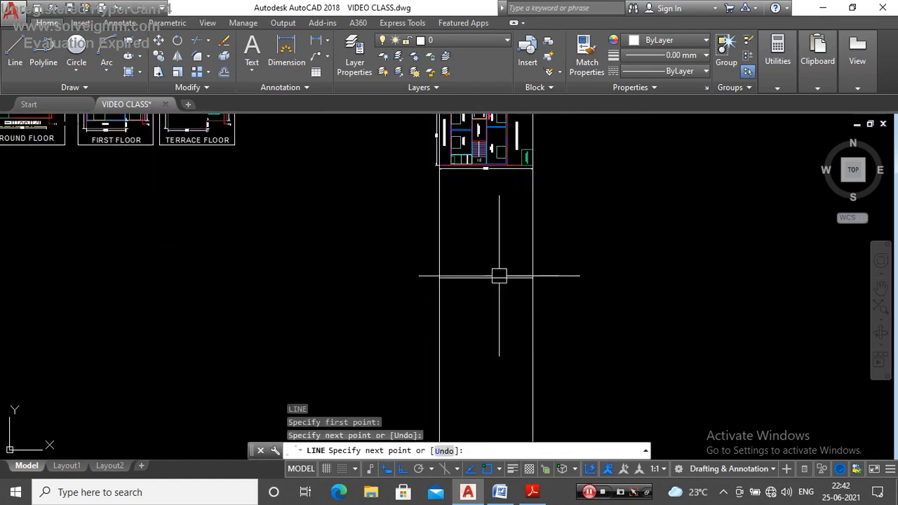
{"action": "key", "text": "Escape"}
{"action": "scroll", "coordinate": [492, 276], "scroll_direction": "up", "scroll_amount": 4}
{"action": "left_click", "coordinate": [478, 281]}
{"action": "key", "text": "Escape"}
{"action": "scroll", "coordinate": [488, 285], "scroll_direction": "down", "scroll_amount": 4}
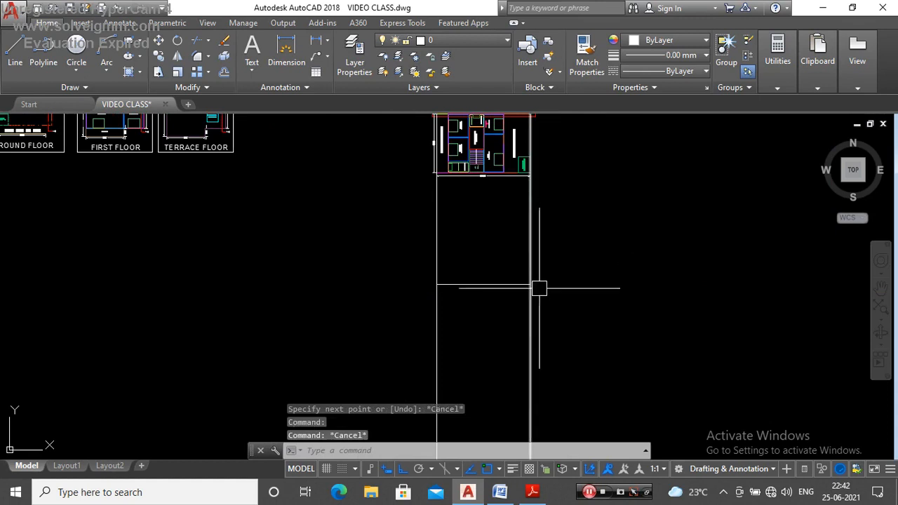
Step: Copy the horizontal line between the two vertical construction lines 0.45 upward
{"action": "scroll", "coordinate": [538, 285], "scroll_direction": "up", "scroll_amount": 4}
{"action": "left_click", "coordinate": [474, 292]}
{"action": "key", "text": "Escape"}
{"action": "scroll", "coordinate": [586, 301], "scroll_direction": "down", "scroll_amount": 4}
{"action": "scroll", "coordinate": [521, 302], "scroll_direction": "up", "scroll_amount": 4}
{"action": "left_click", "coordinate": [495, 289]}
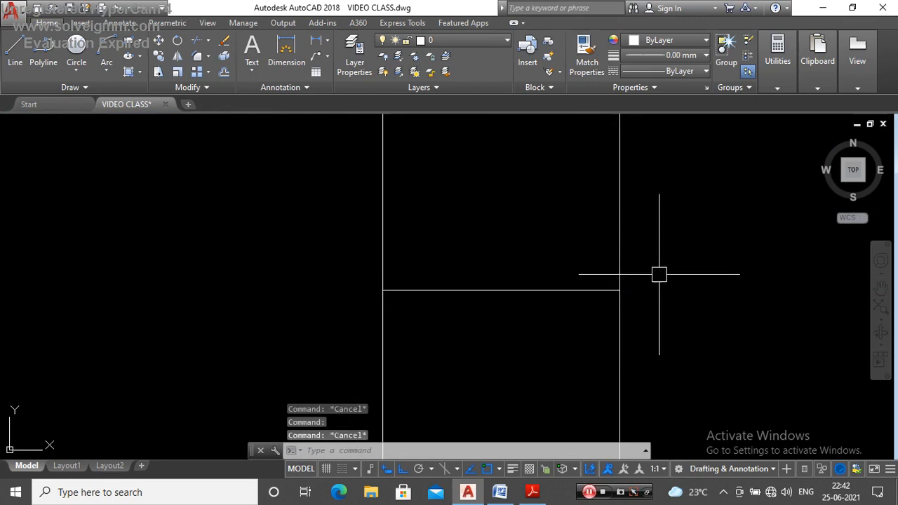
{"action": "left_click", "coordinate": [443, 215]}
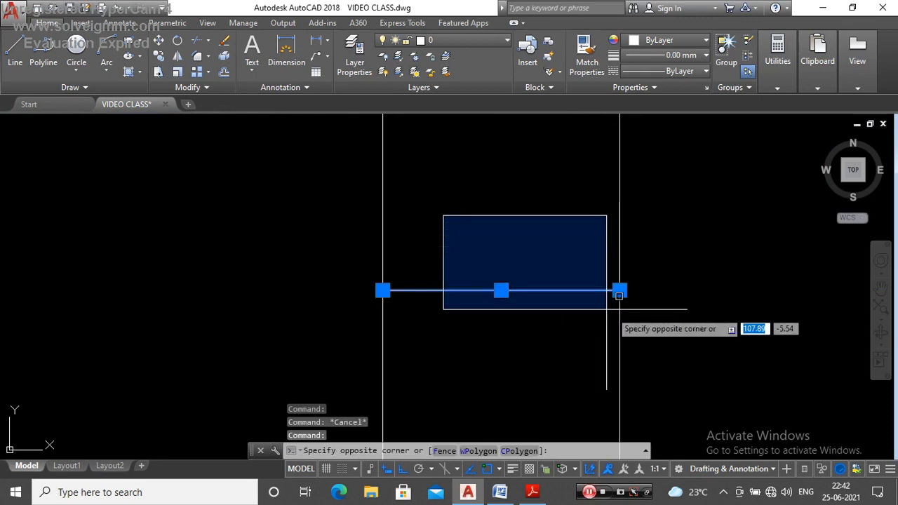
{"action": "key", "text": "Escape"}
{"action": "type", "text": "CO"}
{"action": "key", "text": "Return"}
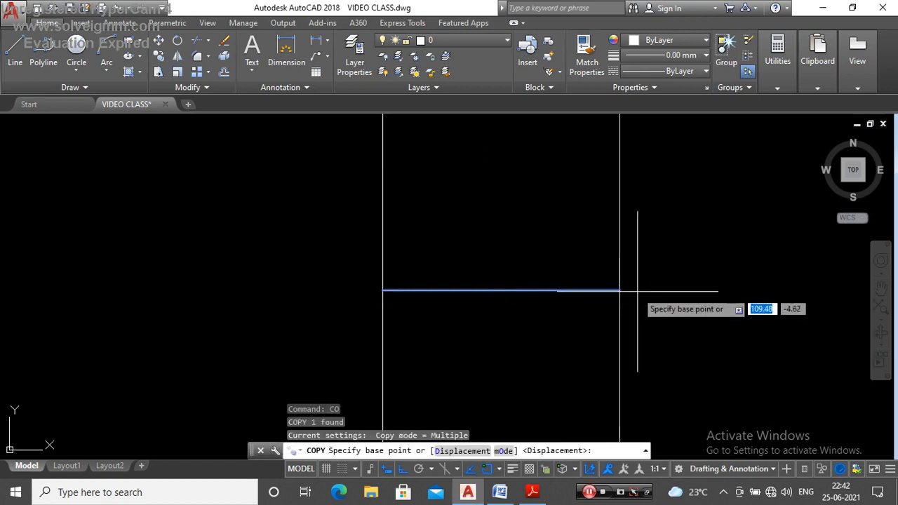
{"action": "left_click", "coordinate": [619, 290]}
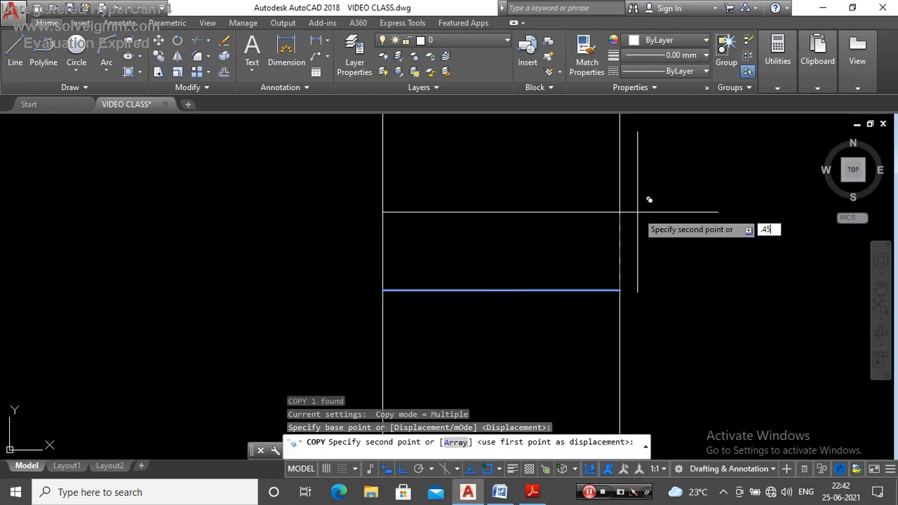
{"action": "type", "text": ".45"}
{"action": "key", "text": "Return"}
{"action": "key", "text": "Escape"}
Step: Examine the spacing between the two horizontal lines and how they meet the vertical construction lines
{"action": "scroll", "coordinate": [602, 255], "scroll_direction": "up", "scroll_amount": 4}
{"action": "left_click", "coordinate": [581, 283]}
{"action": "scroll", "coordinate": [567, 267], "scroll_direction": "down", "scroll_amount": 4}
{"action": "key", "text": "Escape"}
{"action": "scroll", "coordinate": [499, 273], "scroll_direction": "up", "scroll_amount": 8}
{"action": "scroll", "coordinate": [505, 270], "scroll_direction": "down", "scroll_amount": 6}
{"action": "scroll", "coordinate": [497, 261], "scroll_direction": "up", "scroll_amount": 4}
{"action": "left_click", "coordinate": [480, 248]}
{"action": "scroll", "coordinate": [478, 275], "scroll_direction": "down", "scroll_amount": 6}
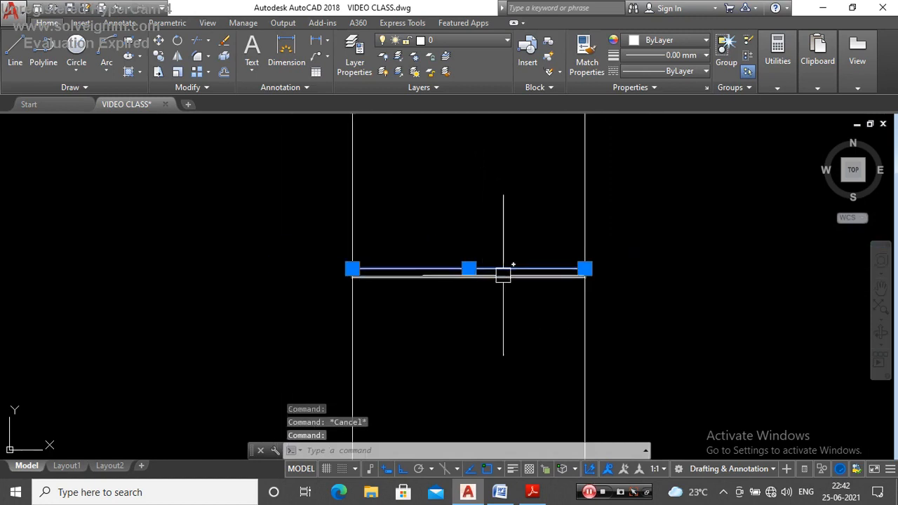
{"action": "key", "text": "Escape"}
{"action": "scroll", "coordinate": [515, 273], "scroll_direction": "up", "scroll_amount": 4}
{"action": "left_click", "coordinate": [504, 286]}
{"action": "scroll", "coordinate": [504, 286], "scroll_direction": "down", "scroll_amount": 2}
{"action": "key", "text": "Escape"}
{"action": "scroll", "coordinate": [504, 284], "scroll_direction": "up", "scroll_amount": 4}
{"action": "left_click", "coordinate": [503, 254]}
{"action": "key", "text": "Escape"}
{"action": "scroll", "coordinate": [508, 260], "scroll_direction": "up", "scroll_amount": 2}
{"action": "left_click", "coordinate": [461, 217]}
{"action": "key", "text": "Escape"}
{"action": "scroll", "coordinate": [530, 257], "scroll_direction": "down", "scroll_amount": 4}
{"action": "scroll", "coordinate": [439, 245], "scroll_direction": "up", "scroll_amount": 2}
{"action": "left_click", "coordinate": [388, 221]}
{"action": "key", "text": "Escape"}
{"action": "left_click", "coordinate": [445, 231]}
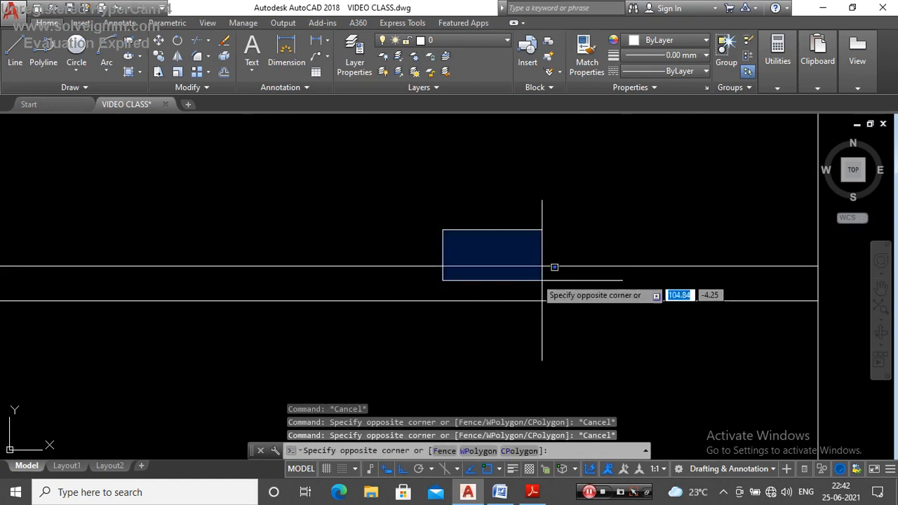
{"action": "key", "text": "Escape"}
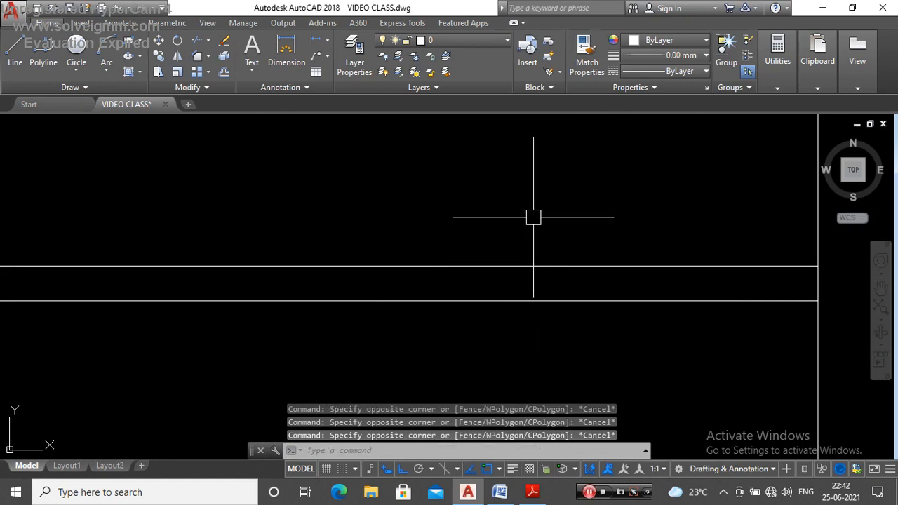
Step: Offset the upper horizontal line 0.1 downward
{"action": "type", "text": "o"}
{"action": "key", "text": "Return"}
{"action": "type", "text": ".1"}
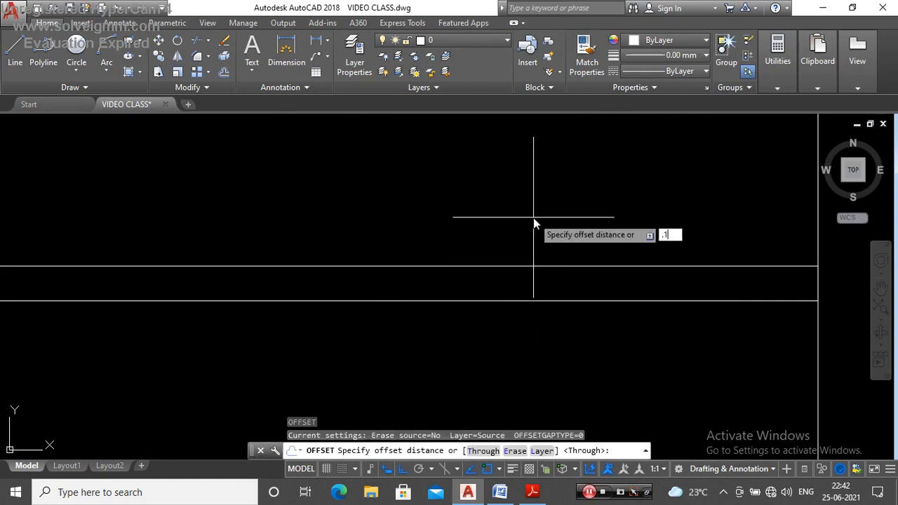
{"action": "key", "text": "Return"}
{"action": "scroll", "coordinate": [518, 292], "scroll_direction": "up", "scroll_amount": 3}
{"action": "left_click", "coordinate": [505, 224]}
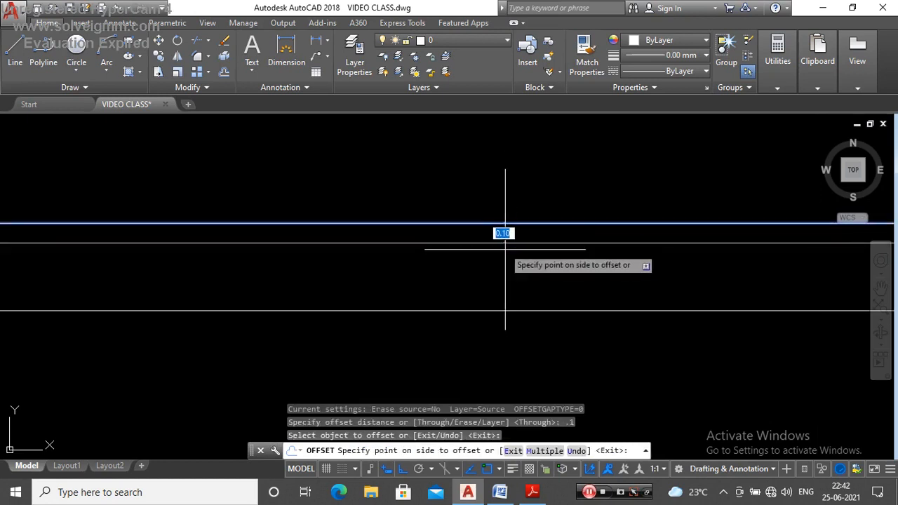
{"action": "left_click", "coordinate": [515, 252]}
{"action": "key", "text": "Escape"}
Step: Compare the three horizontal lines with the rear end of the Y–Y section line in the rotated plan
{"action": "scroll", "coordinate": [516, 252], "scroll_direction": "down", "scroll_amount": 2}
{"action": "left_click", "coordinate": [393, 201]}
{"action": "key", "text": "Escape"}
{"action": "scroll", "coordinate": [545, 275], "scroll_direction": "down", "scroll_amount": 3}
{"action": "scroll", "coordinate": [539, 272], "scroll_direction": "up", "scroll_amount": 4}
{"action": "scroll", "coordinate": [519, 281], "scroll_direction": "down", "scroll_amount": 8}
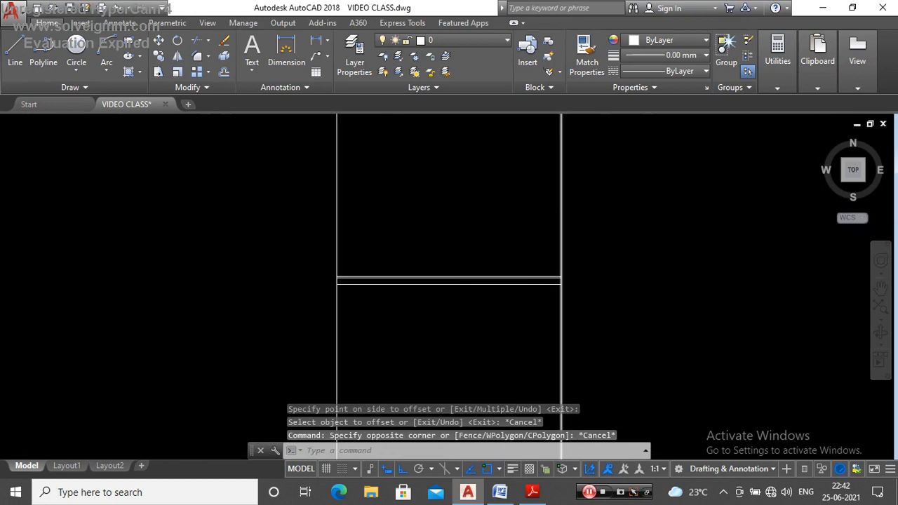
{"action": "scroll", "coordinate": [462, 146], "scroll_direction": "up", "scroll_amount": 6}
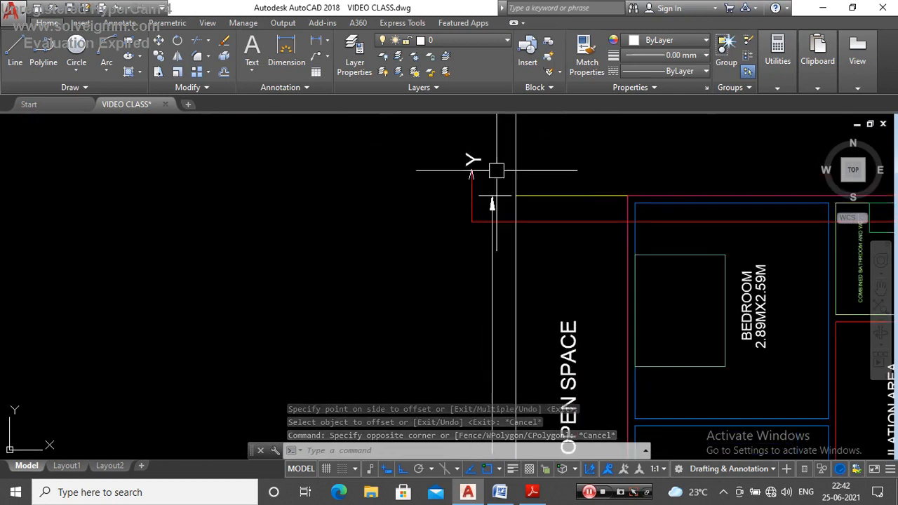
{"action": "scroll", "coordinate": [459, 151], "scroll_direction": "up", "scroll_amount": 2}
{"action": "left_click", "coordinate": [441, 152]}
{"action": "scroll", "coordinate": [491, 204], "scroll_direction": "down", "scroll_amount": 2}
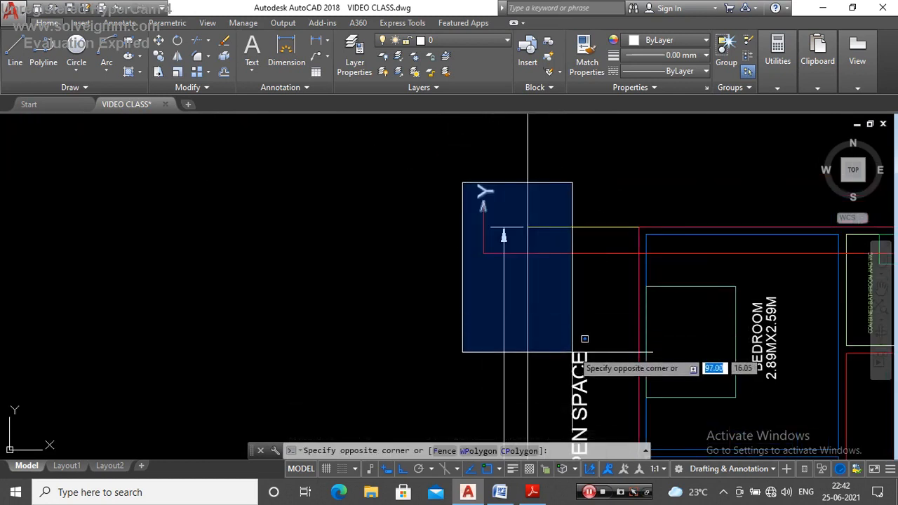
{"action": "key", "text": "Escape"}
{"action": "scroll", "coordinate": [534, 316], "scroll_direction": "down", "scroll_amount": 3}
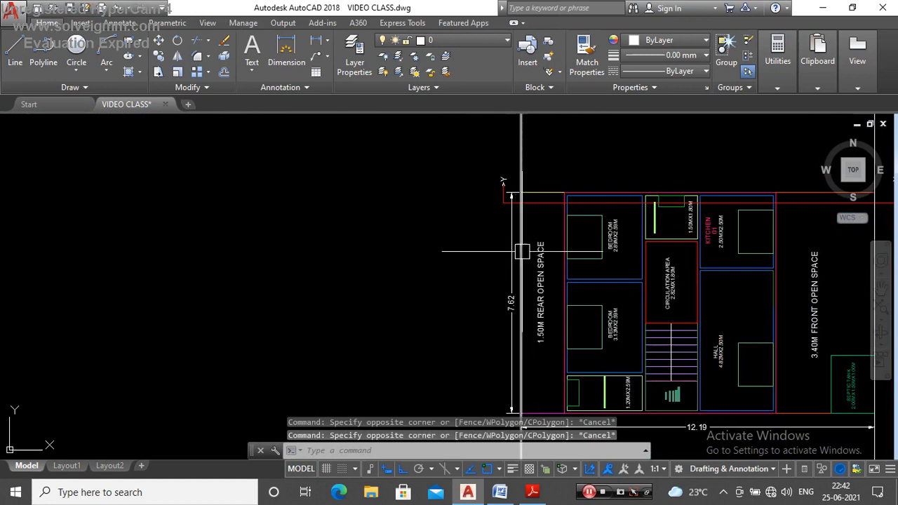
{"action": "scroll", "coordinate": [521, 252], "scroll_direction": "up", "scroll_amount": 3}
{"action": "scroll", "coordinate": [485, 172], "scroll_direction": "down", "scroll_amount": 8}
{"action": "scroll", "coordinate": [490, 229], "scroll_direction": "up", "scroll_amount": 5}
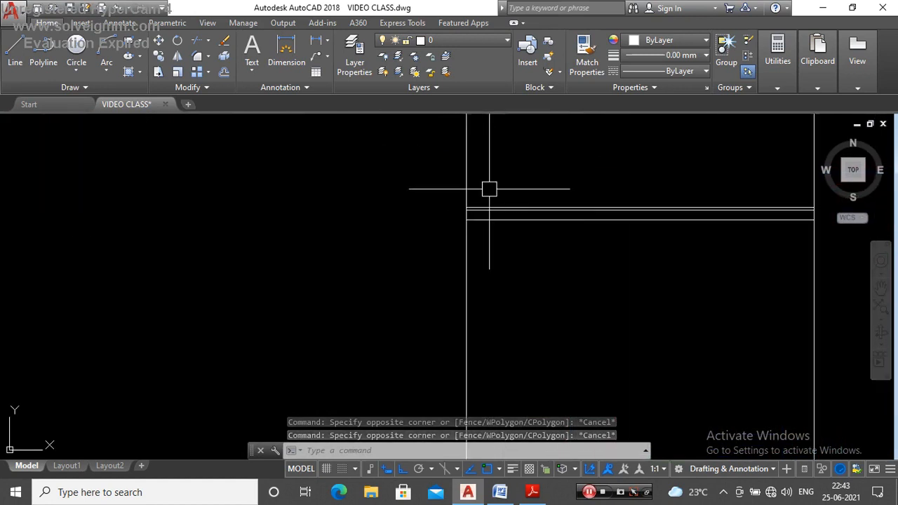
Step: Offset the uppermost horizontal line 0.05 upward
{"action": "scroll", "coordinate": [597, 292], "scroll_direction": "up", "scroll_amount": 2}
{"action": "scroll", "coordinate": [597, 292], "scroll_direction": "down", "scroll_amount": 1}
{"action": "scroll", "coordinate": [520, 278], "scroll_direction": "up", "scroll_amount": 3}
{"action": "left_click", "coordinate": [526, 275]}
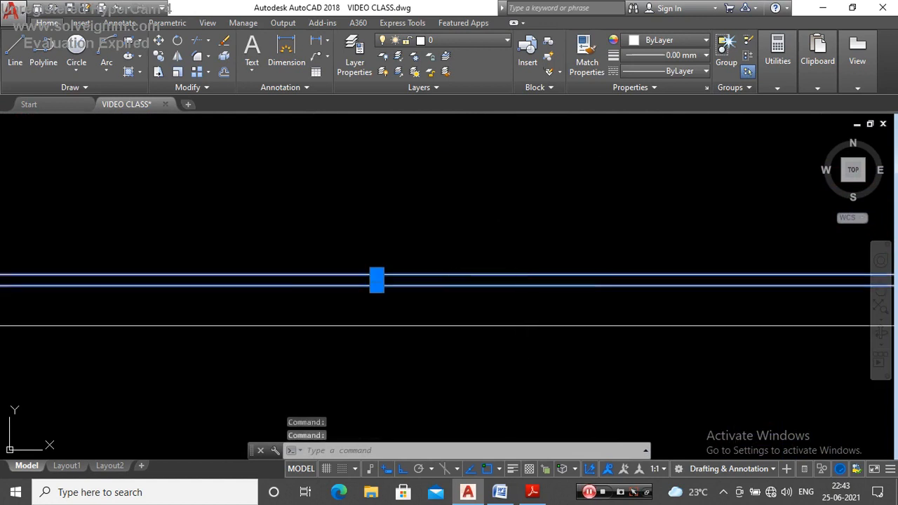
{"action": "key", "text": "Escape"}
{"action": "key", "text": "Return"}
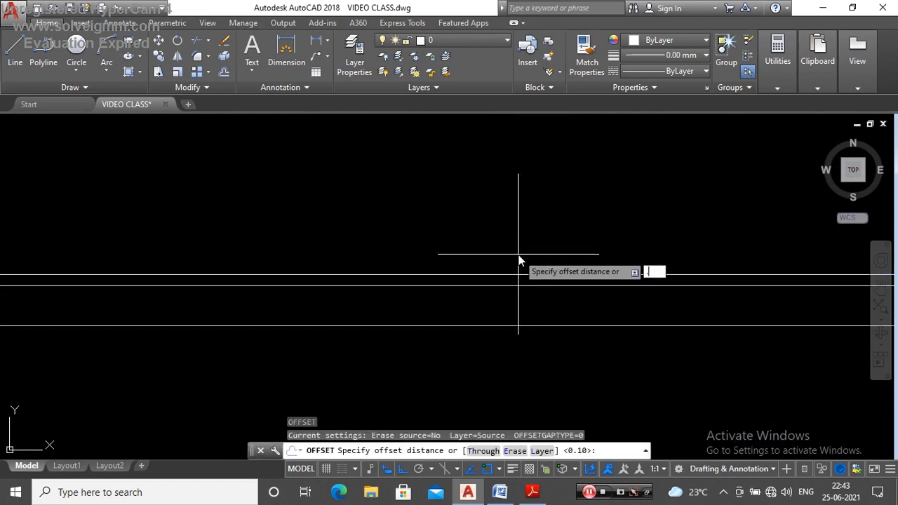
{"action": "key", "text": "Return"}
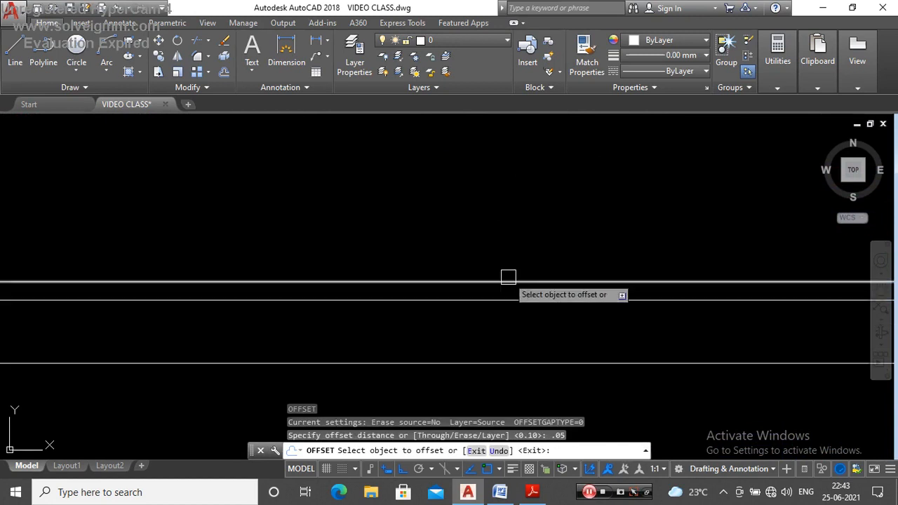
{"action": "left_click", "coordinate": [509, 275]}
{"action": "left_click", "coordinate": [515, 245]}
{"action": "key", "text": "Escape"}
{"action": "scroll", "coordinate": [518, 221], "scroll_direction": "down", "scroll_amount": 3}
{"action": "scroll", "coordinate": [142, 222], "scroll_direction": "up", "scroll_amount": 3}
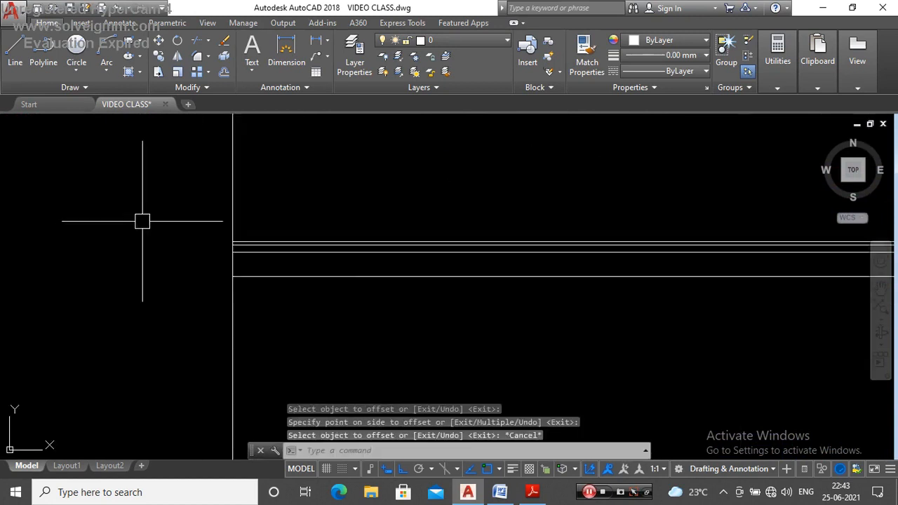
Step: Inspect the gaps between the stacked horizontal lines at the rear boundary construction line
{"action": "scroll", "coordinate": [365, 278], "scroll_direction": "up", "scroll_amount": 4}
{"action": "left_click", "coordinate": [375, 284]}
{"action": "left_click", "coordinate": [381, 331]}
{"action": "scroll", "coordinate": [337, 231], "scroll_direction": "down", "scroll_amount": 2}
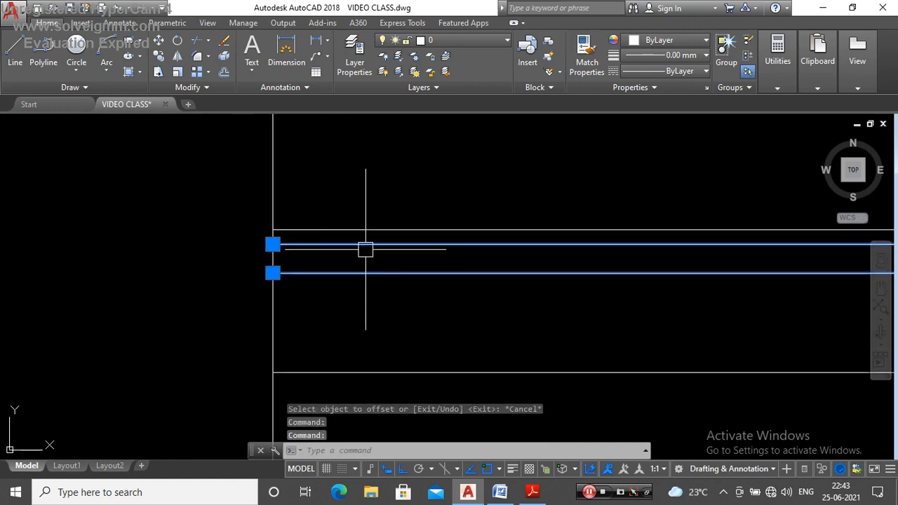
{"action": "scroll", "coordinate": [335, 242], "scroll_direction": "up", "scroll_amount": 2}
{"action": "key", "text": "Escape"}
{"action": "left_click", "coordinate": [335, 228]}
{"action": "left_click", "coordinate": [337, 247]}
{"action": "key", "text": "Escape"}
{"action": "scroll", "coordinate": [368, 287], "scroll_direction": "down", "scroll_amount": 8}
{"action": "scroll", "coordinate": [360, 299], "scroll_direction": "up", "scroll_amount": 5}
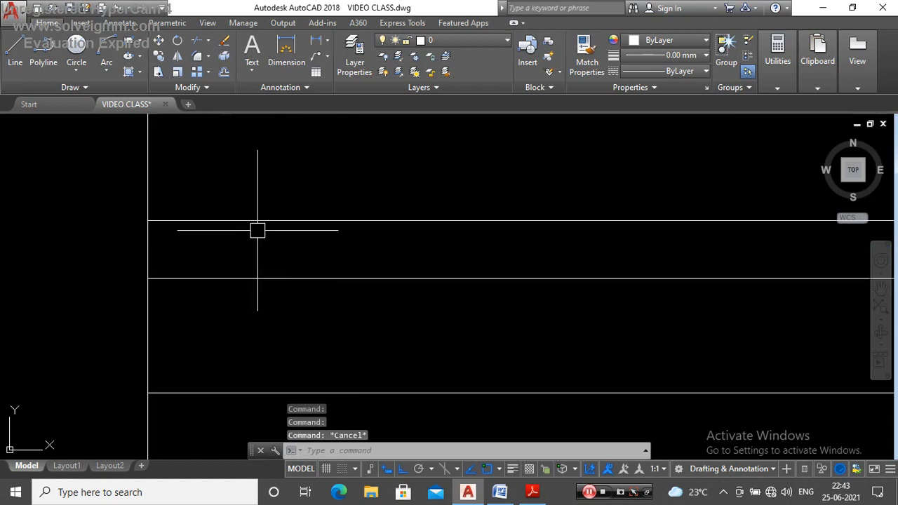
{"action": "left_click", "coordinate": [203, 221]}
{"action": "left_click", "coordinate": [226, 261]}
{"action": "key", "text": "Escape"}
{"action": "left_click", "coordinate": [217, 279]}
{"action": "key", "text": "Escape"}
{"action": "scroll", "coordinate": [403, 303], "scroll_direction": "down", "scroll_amount": 5}
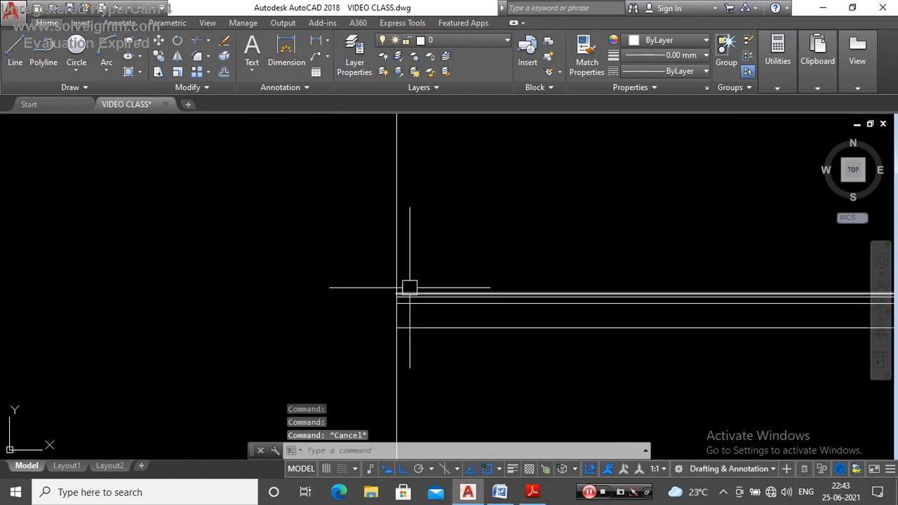
Step: Draw a wall polyline at the rear boundary from the uppermost horizontal line, 1.5 high and 0.1 wide, ending on the line below
{"action": "key", "text": "Return"}
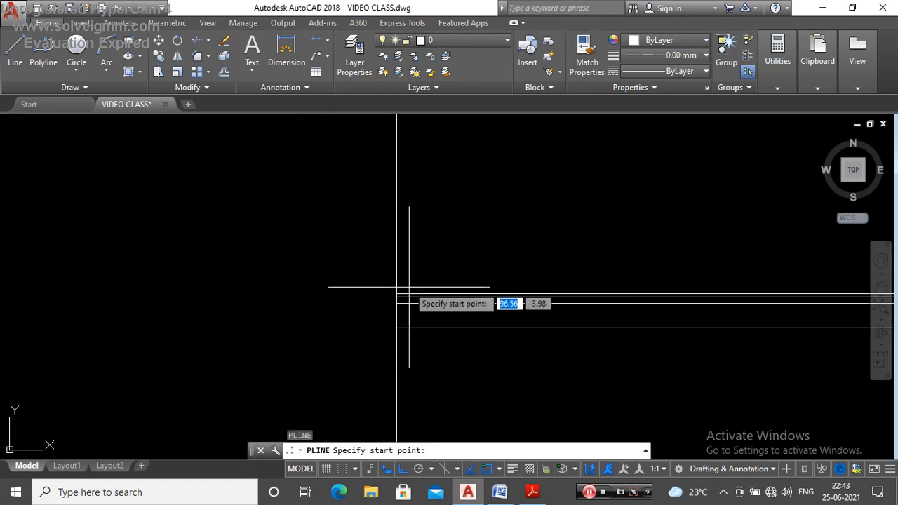
{"action": "scroll", "coordinate": [393, 302], "scroll_direction": "up", "scroll_amount": 1}
{"action": "left_click", "coordinate": [364, 319]}
{"action": "scroll", "coordinate": [376, 322], "scroll_direction": "down", "scroll_amount": 4}
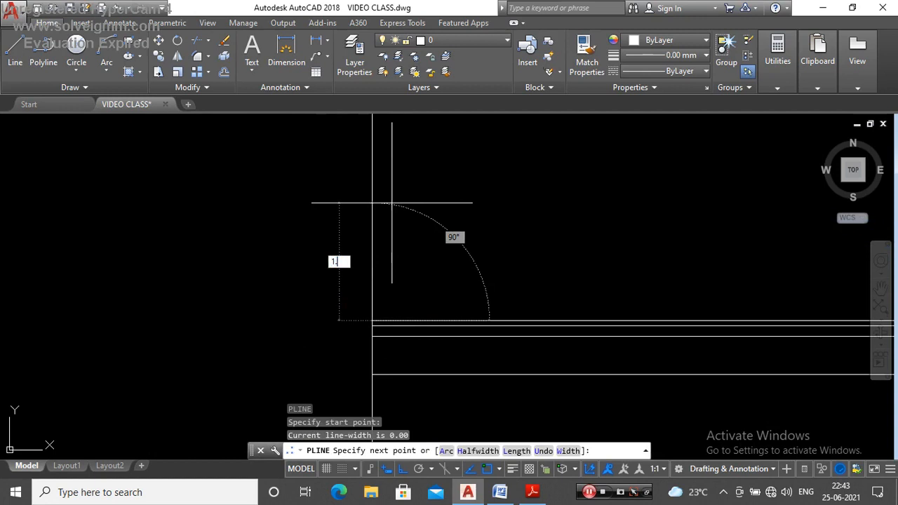
{"action": "key", "text": "Return"}
{"action": "scroll", "coordinate": [396, 205], "scroll_direction": "down", "scroll_amount": 4}
{"action": "scroll", "coordinate": [429, 174], "scroll_direction": "up", "scroll_amount": 2}
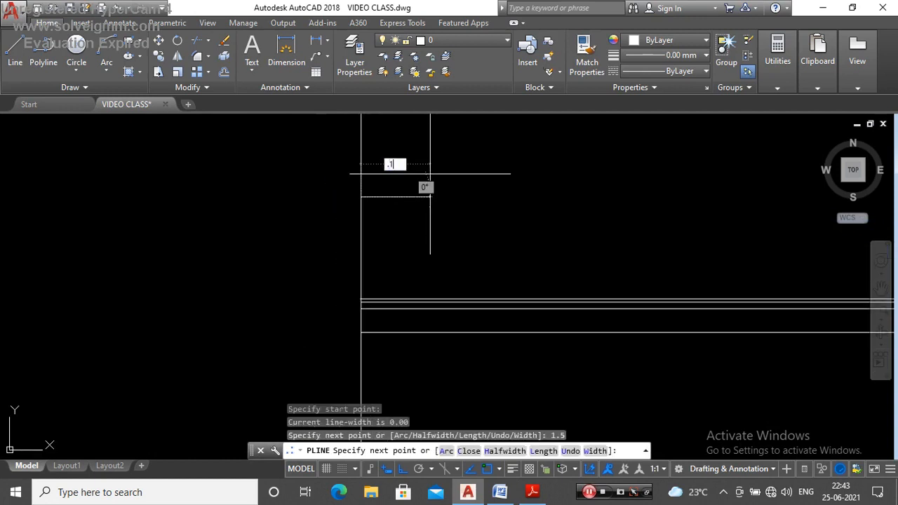
{"action": "key", "text": "Return"}
{"action": "scroll", "coordinate": [337, 302], "scroll_direction": "up", "scroll_amount": 3}
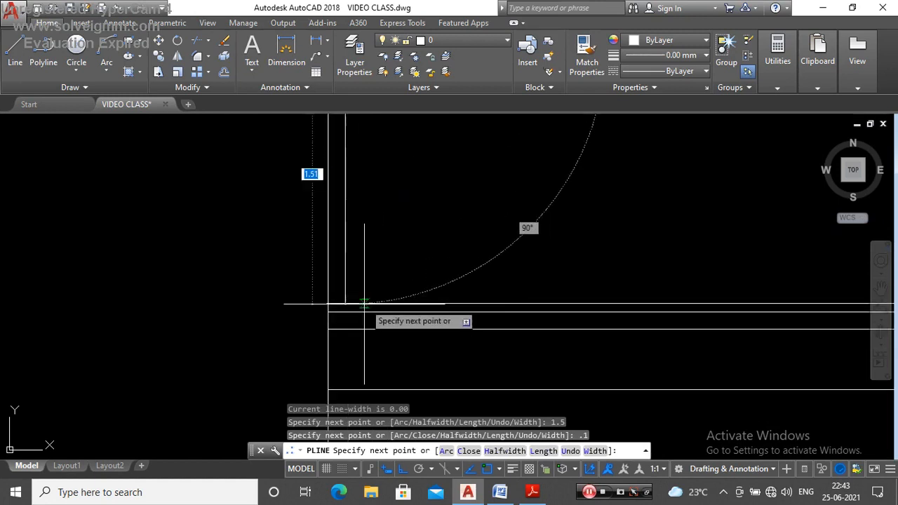
{"action": "key", "text": "Escape"}
Step: Shorten the rear end of the uppermost horizontal line to the inner face of the rear boundary wall
{"action": "left_click", "coordinate": [296, 305]}
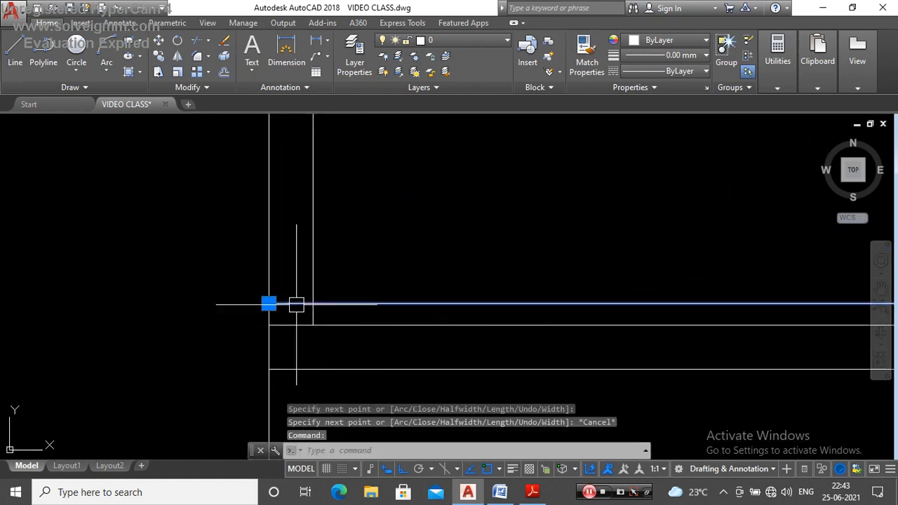
{"action": "left_click", "coordinate": [269, 303]}
{"action": "left_click", "coordinate": [313, 303]}
{"action": "key", "text": "Escape"}
{"action": "scroll", "coordinate": [368, 281], "scroll_direction": "down", "scroll_amount": 4}
{"action": "scroll", "coordinate": [369, 298], "scroll_direction": "up", "scroll_amount": 3}
{"action": "left_click", "coordinate": [337, 281]}
{"action": "scroll", "coordinate": [320, 281], "scroll_direction": "up", "scroll_amount": 3}
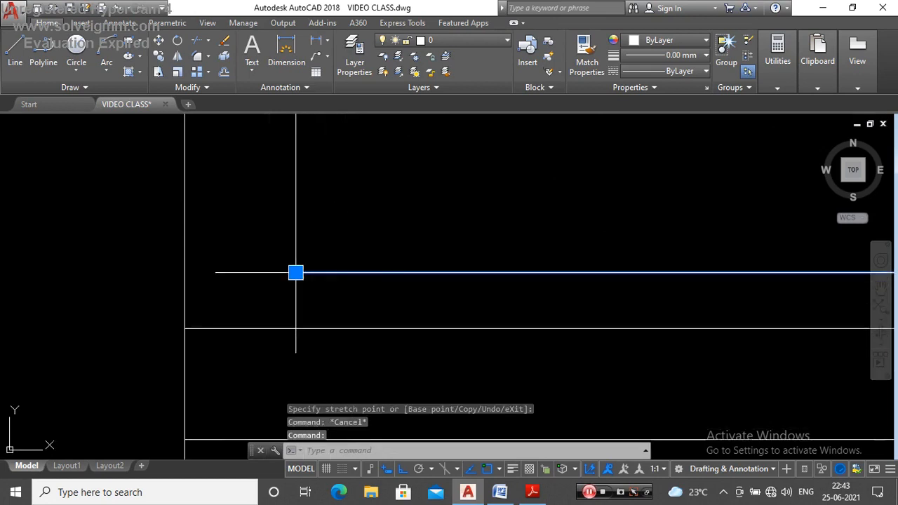
{"action": "left_click", "coordinate": [296, 273]}
{"action": "key", "text": "Escape"}
{"action": "scroll", "coordinate": [235, 271], "scroll_direction": "down", "scroll_amount": 5}
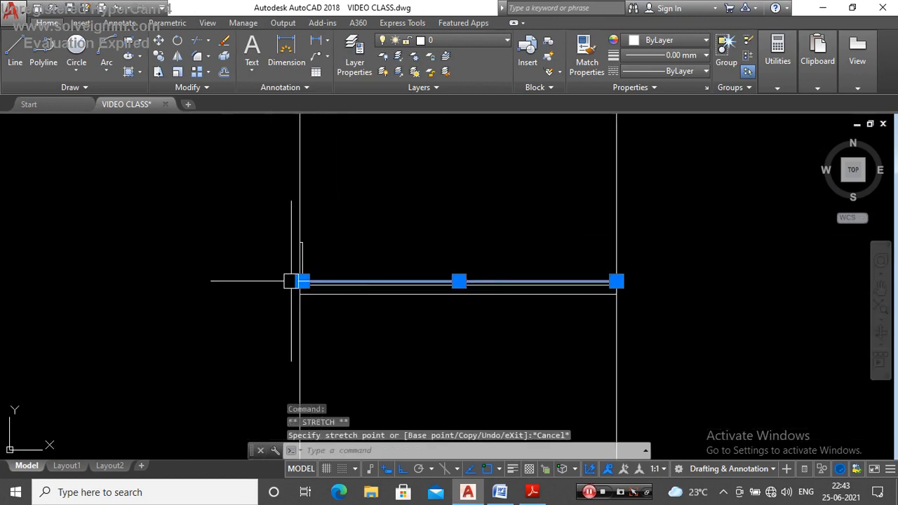
{"action": "key", "text": "Escape"}
Step: Copy the rear boundary wall outline to the front boundary construction line, along the second horizontal line
{"action": "scroll", "coordinate": [287, 254], "scroll_direction": "up", "scroll_amount": 6}
{"action": "left_click", "coordinate": [314, 337]}
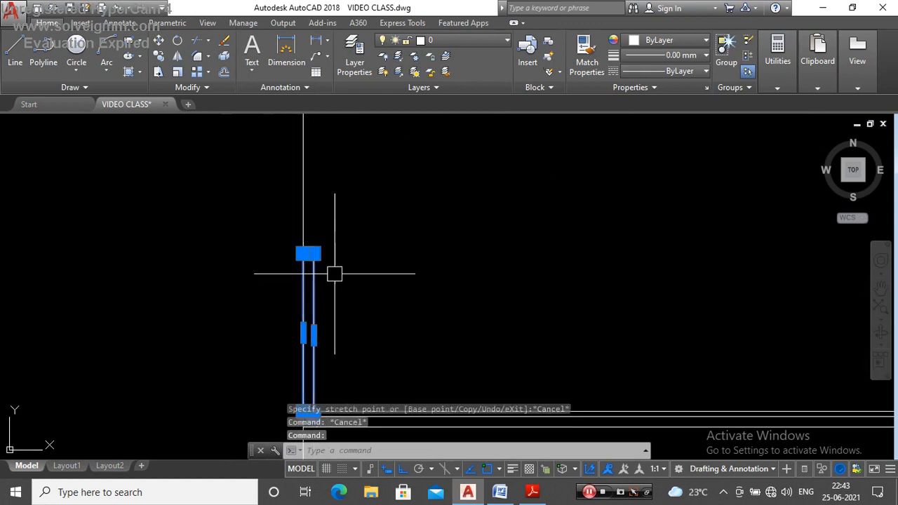
{"action": "scroll", "coordinate": [375, 222], "scroll_direction": "down", "scroll_amount": 3}
{"action": "type", "text": "CO"}
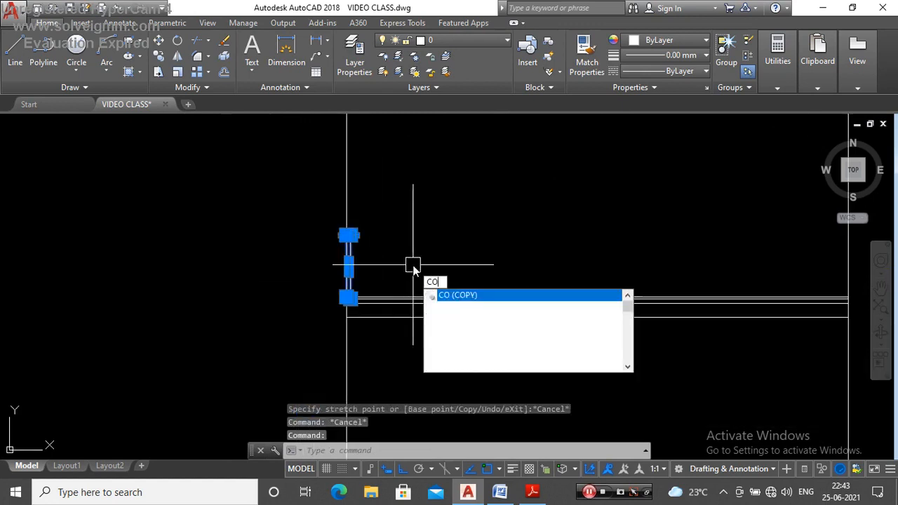
{"action": "key", "text": "Return"}
{"action": "scroll", "coordinate": [367, 302], "scroll_direction": "up", "scroll_amount": 6}
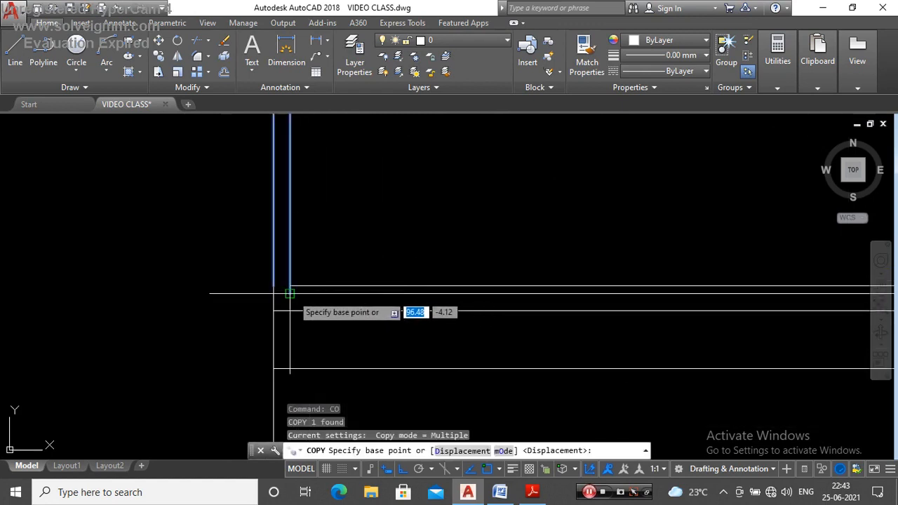
{"action": "left_click", "coordinate": [290, 293]}
{"action": "scroll", "coordinate": [289, 280], "scroll_direction": "down", "scroll_amount": 6}
{"action": "scroll", "coordinate": [817, 280], "scroll_direction": "up", "scroll_amount": 6}
{"action": "scroll", "coordinate": [685, 293], "scroll_direction": "up", "scroll_amount": 2}
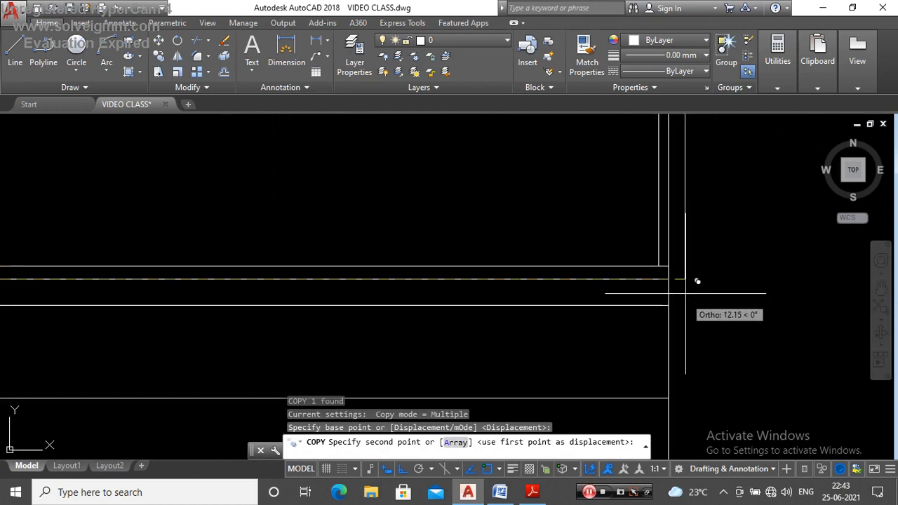
{"action": "left_click", "coordinate": [667, 283]}
{"action": "key", "text": "Escape"}
{"action": "key", "text": "Escape"}
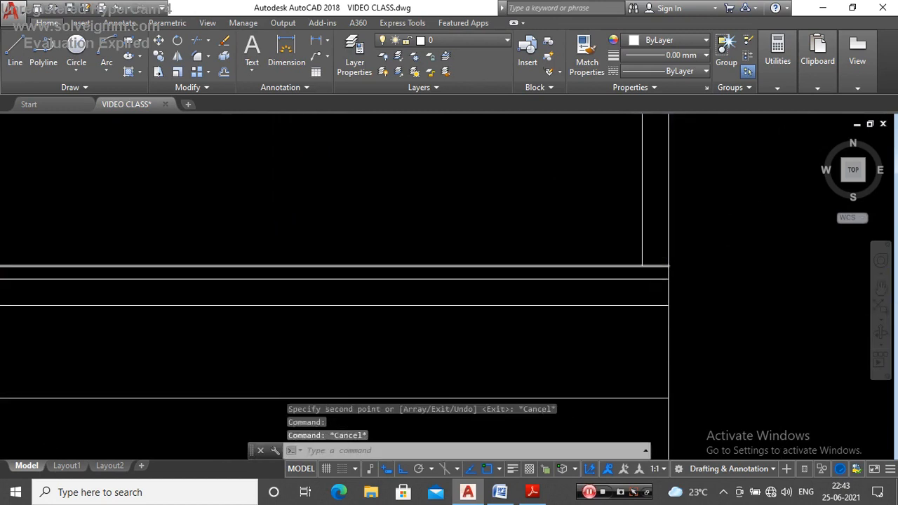
Step: Shorten the uppermost horizontal line to the front wall's inner face and stretch that face down to the second horizontal line
{"action": "scroll", "coordinate": [669, 266], "scroll_direction": "up", "scroll_amount": 4}
{"action": "left_click", "coordinate": [692, 274]}
{"action": "left_click", "coordinate": [692, 273]}
{"action": "left_click", "coordinate": [624, 274]}
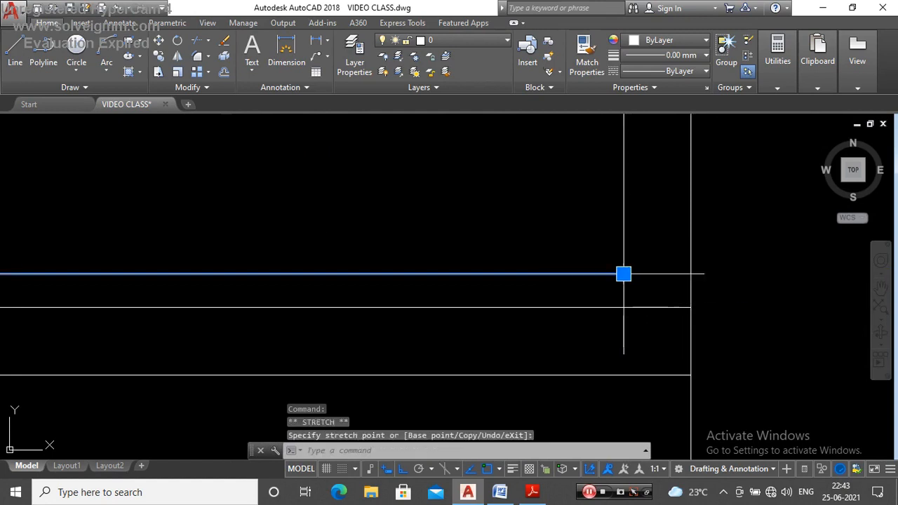
{"action": "left_click", "coordinate": [624, 274]}
{"action": "left_click", "coordinate": [624, 308]}
{"action": "key", "text": "Escape"}
{"action": "left_click", "coordinate": [603, 277]}
{"action": "key", "text": "Escape"}
{"action": "scroll", "coordinate": [619, 266], "scroll_direction": "down", "scroll_amount": 4}
{"action": "scroll", "coordinate": [628, 266], "scroll_direction": "up", "scroll_amount": 4}
{"action": "left_click", "coordinate": [615, 279]}
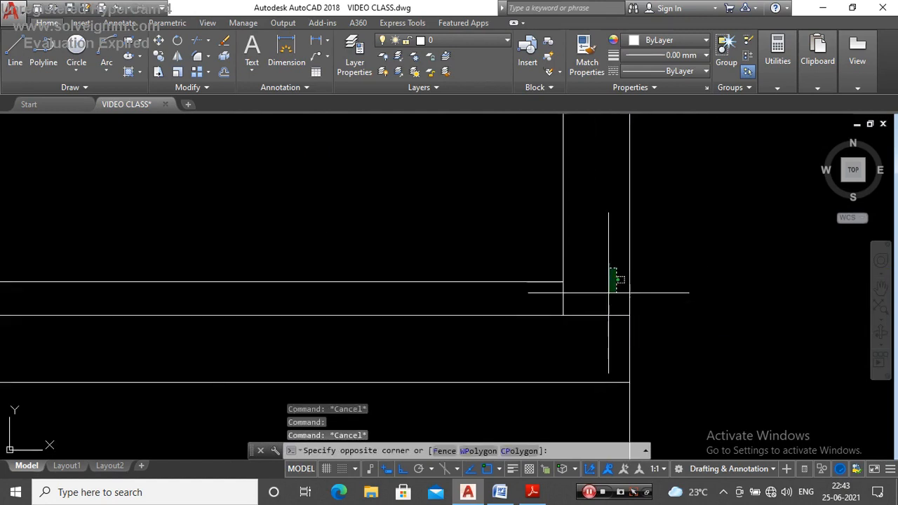
Step: Trim the vertical construction lines above the tops of the rear and front boundary walls
{"action": "key", "text": "Escape"}
{"action": "scroll", "coordinate": [602, 296], "scroll_direction": "down", "scroll_amount": 4}
{"action": "scroll", "coordinate": [570, 290], "scroll_direction": "down", "scroll_amount": 2}
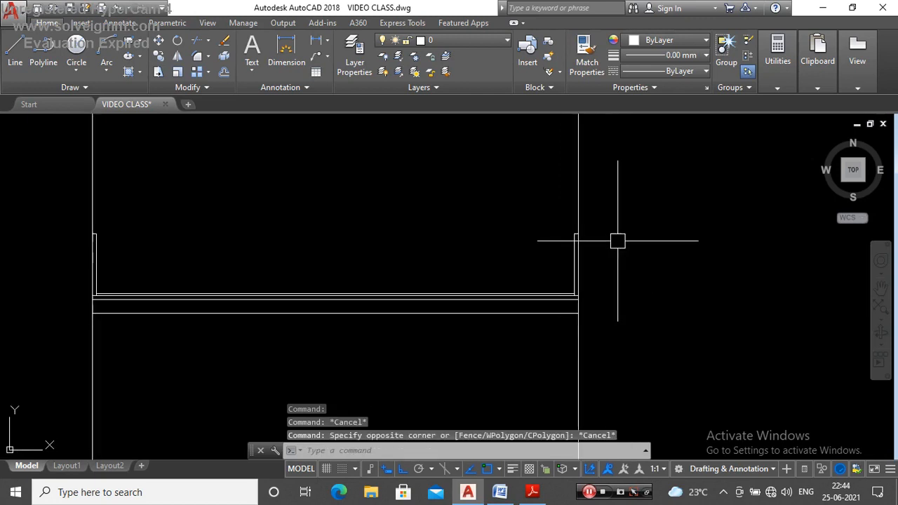
{"action": "key", "text": "Return"}
{"action": "key", "text": "Return"}
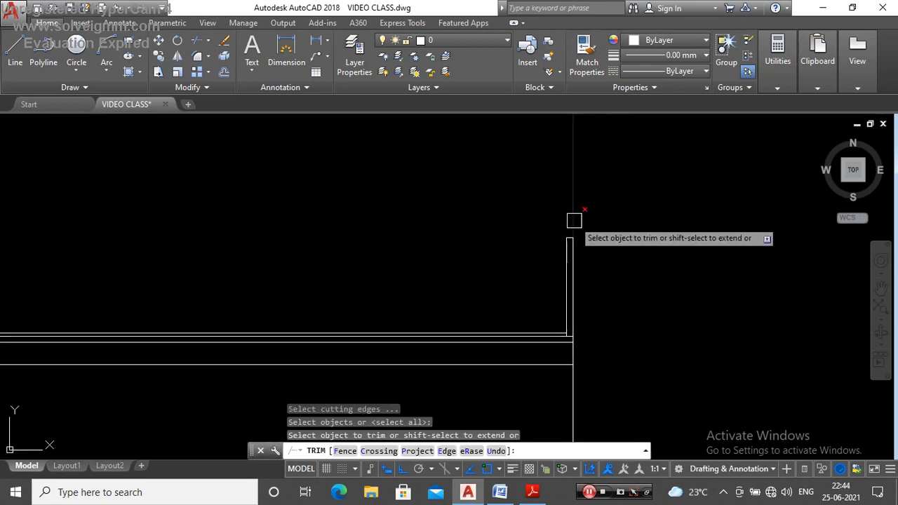
{"action": "scroll", "coordinate": [623, 195], "scroll_direction": "down", "scroll_amount": 4}
{"action": "scroll", "coordinate": [450, 202], "scroll_direction": "down", "scroll_amount": 3}
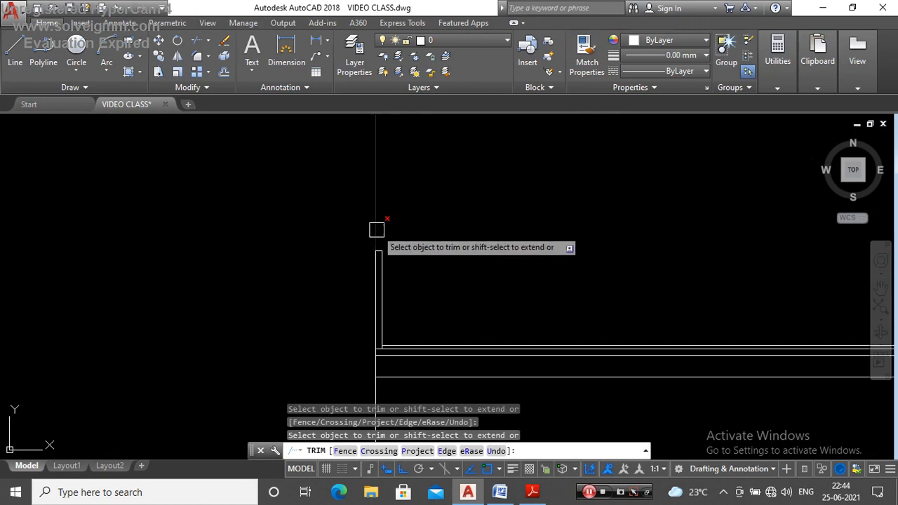
{"action": "key", "text": "Escape"}
Step: Examine the rear end of the Y–Y section line and the rear open space on the rotated ground floor plan
{"action": "scroll", "coordinate": [441, 241], "scroll_direction": "down", "scroll_amount": 4}
{"action": "scroll", "coordinate": [439, 142], "scroll_direction": "up", "scroll_amount": 5}
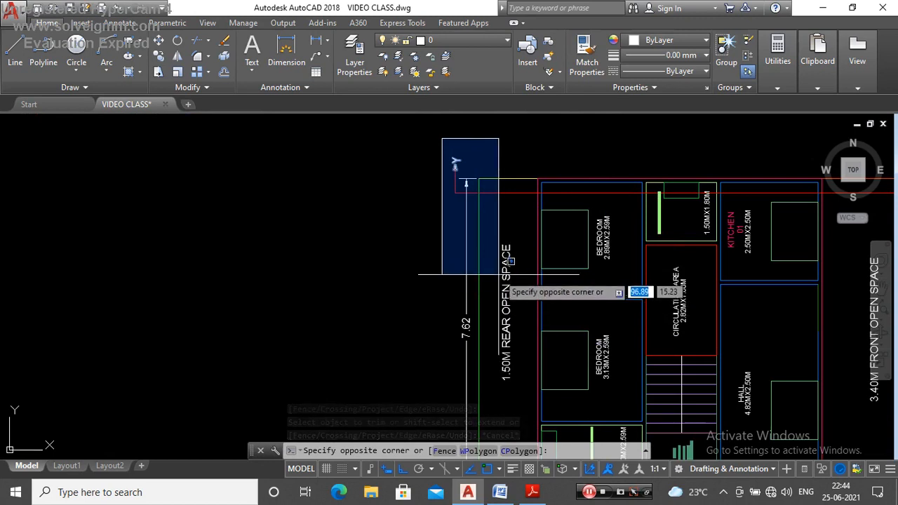
{"action": "scroll", "coordinate": [511, 268], "scroll_direction": "up", "scroll_amount": 2}
{"action": "scroll", "coordinate": [509, 266], "scroll_direction": "down", "scroll_amount": 5}
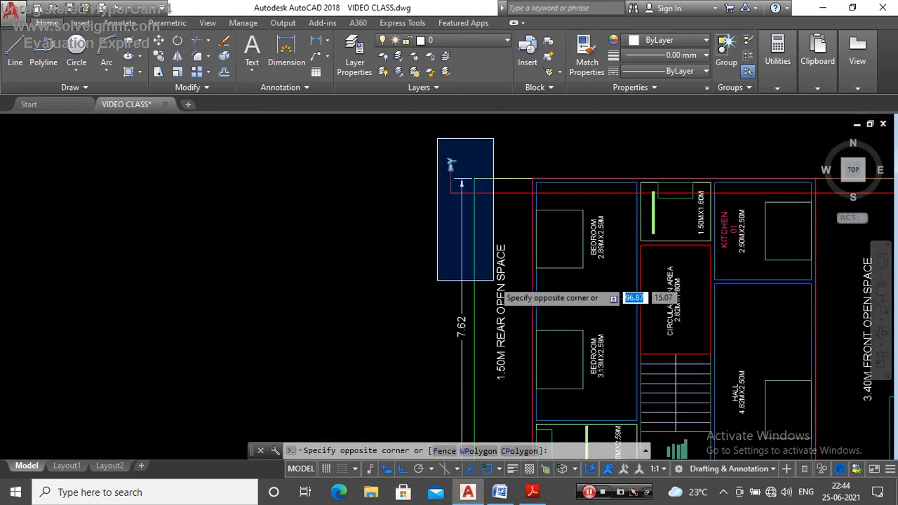
{"action": "scroll", "coordinate": [500, 263], "scroll_direction": "up", "scroll_amount": 5}
{"action": "key", "text": "Escape"}
{"action": "scroll", "coordinate": [484, 140], "scroll_direction": "down", "scroll_amount": 5}
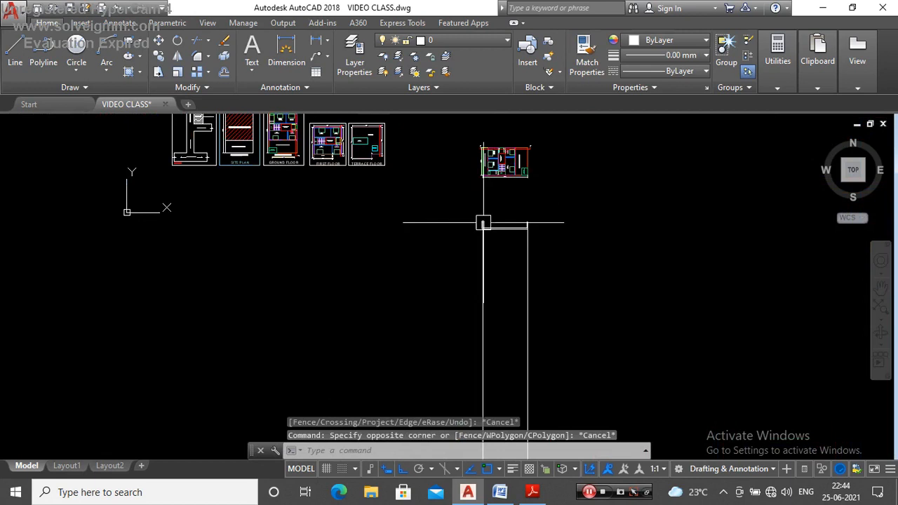
Step: Trim both boundary construction lines below the lowest horizontal line of the section
{"action": "scroll", "coordinate": [483, 223], "scroll_direction": "up", "scroll_amount": 6}
{"action": "scroll", "coordinate": [454, 268], "scroll_direction": "down", "scroll_amount": 5}
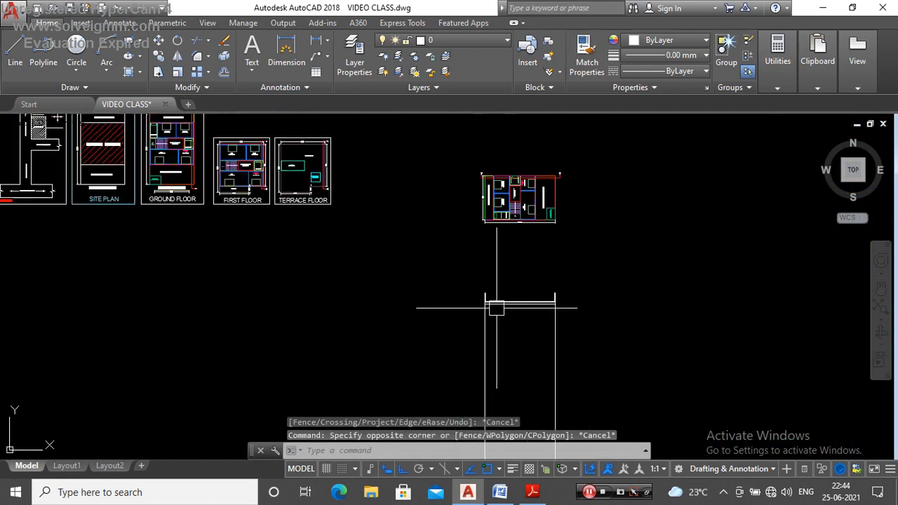
{"action": "scroll", "coordinate": [496, 307], "scroll_direction": "up", "scroll_amount": 5}
{"action": "type", "text": "tr"}
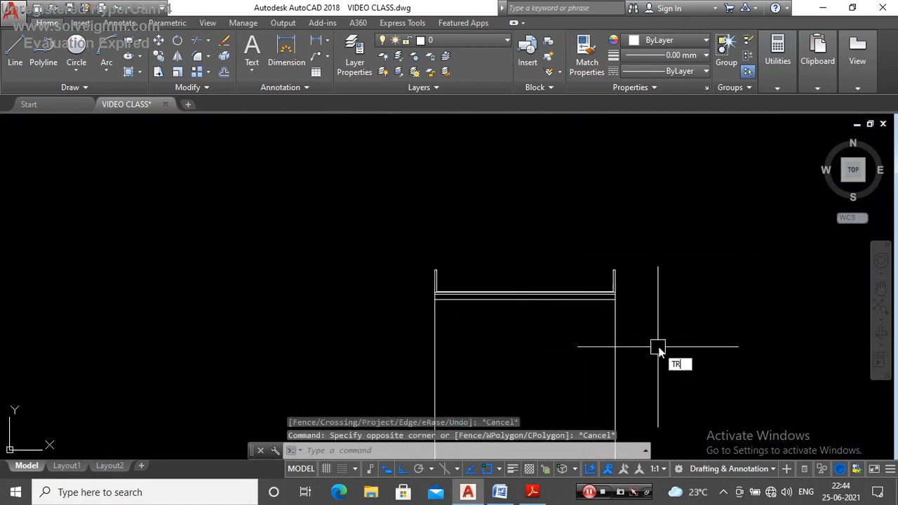
{"action": "key", "text": "Return"}
{"action": "key", "text": "Return"}
{"action": "left_click", "coordinate": [680, 337]}
{"action": "left_click", "coordinate": [336, 372]}
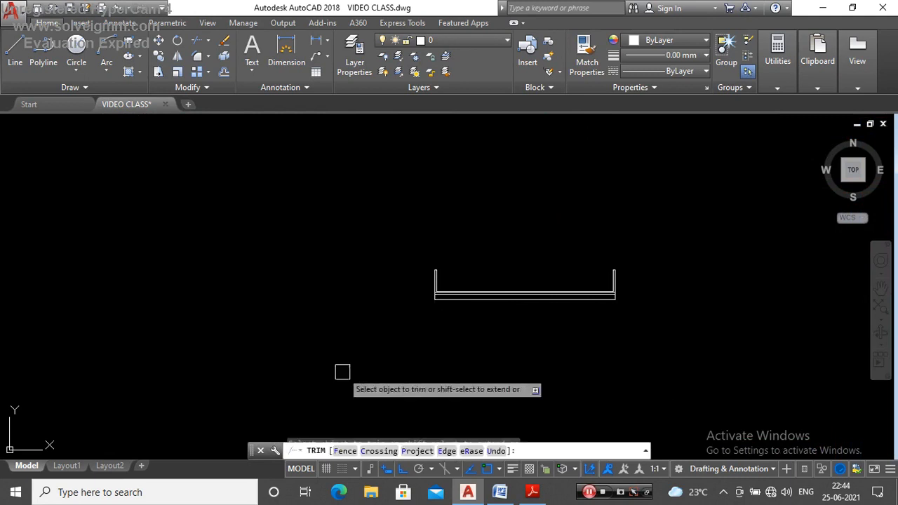
{"action": "key", "text": "Escape"}
Step: Examine the building's extent between the rear and front open spaces on the rotated ground floor plan
{"action": "scroll", "coordinate": [516, 315], "scroll_direction": "down", "scroll_amount": 4}
{"action": "scroll", "coordinate": [496, 219], "scroll_direction": "up", "scroll_amount": 2}
{"action": "scroll", "coordinate": [496, 220], "scroll_direction": "up", "scroll_amount": 4}
{"action": "scroll", "coordinate": [442, 194], "scroll_direction": "down", "scroll_amount": 3}
{"action": "scroll", "coordinate": [443, 166], "scroll_direction": "up", "scroll_amount": 3}
{"action": "scroll", "coordinate": [398, 142], "scroll_direction": "down", "scroll_amount": 4}
{"action": "left_click", "coordinate": [398, 143]}
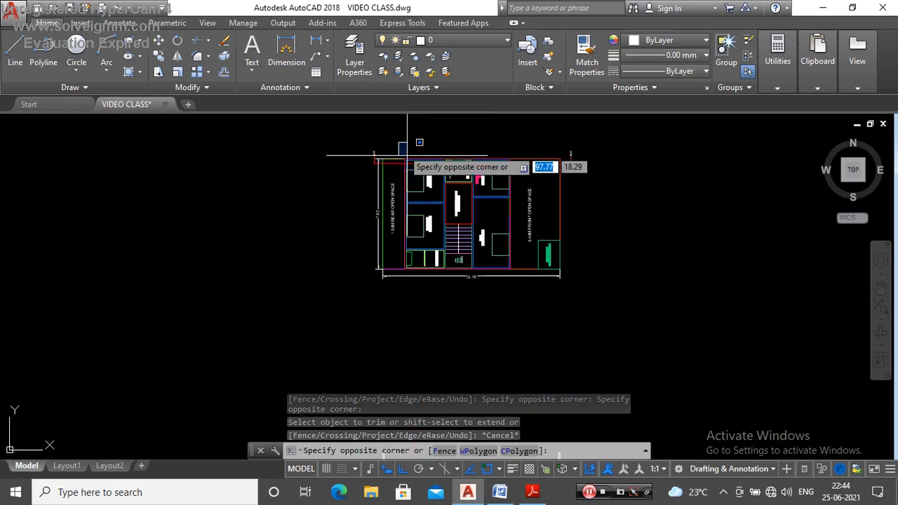
{"action": "scroll", "coordinate": [523, 279], "scroll_direction": "up", "scroll_amount": 4}
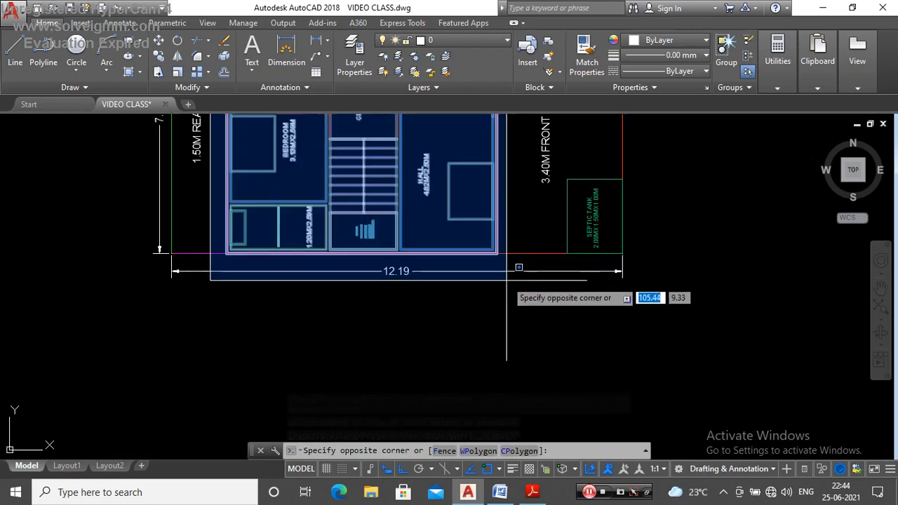
{"action": "key", "text": "Escape"}
{"action": "scroll", "coordinate": [541, 306], "scroll_direction": "down", "scroll_amount": 8}
{"action": "scroll", "coordinate": [523, 160], "scroll_direction": "up", "scroll_amount": 5}
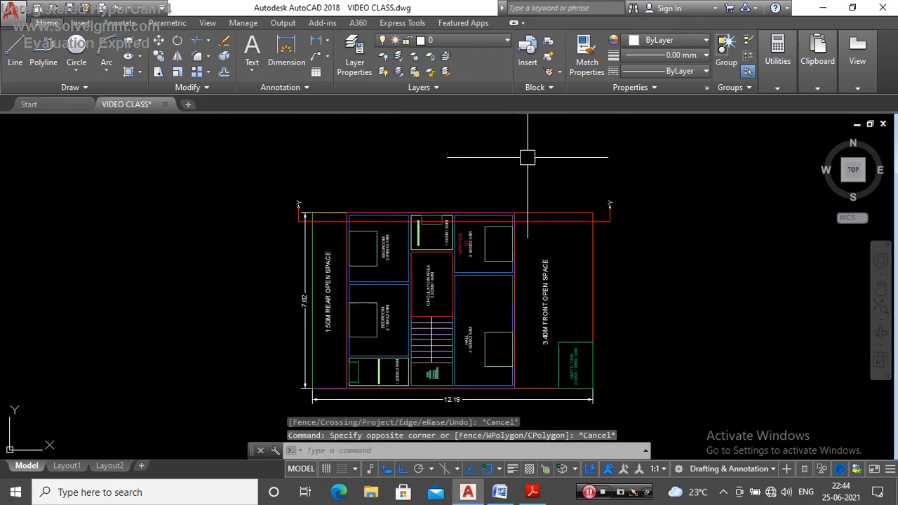
Step: Draw vertical construction lines through both faces of the building's rear wall at the bedroom on the section line
{"action": "type", "text": "XL"}
{"action": "key", "text": "Return"}
{"action": "type", "text": "V"}
{"action": "key", "text": "Return"}
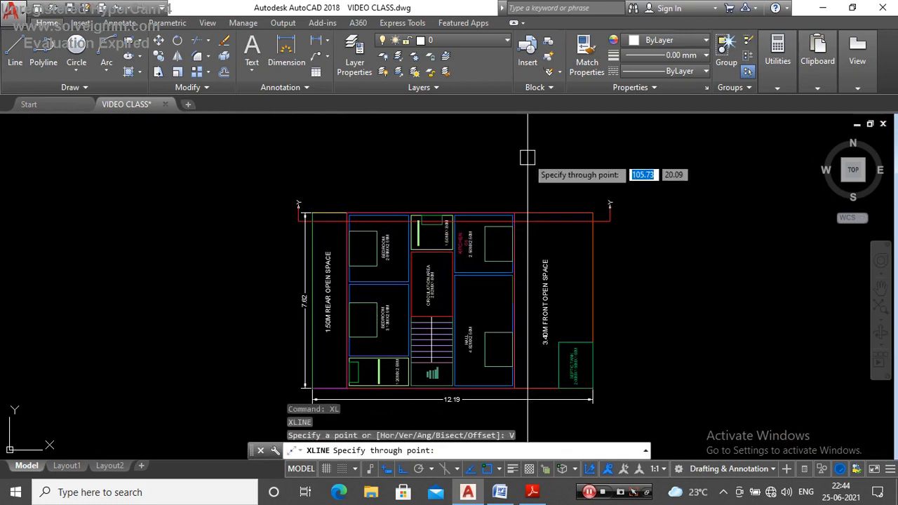
{"action": "scroll", "coordinate": [326, 236], "scroll_direction": "up", "scroll_amount": 5}
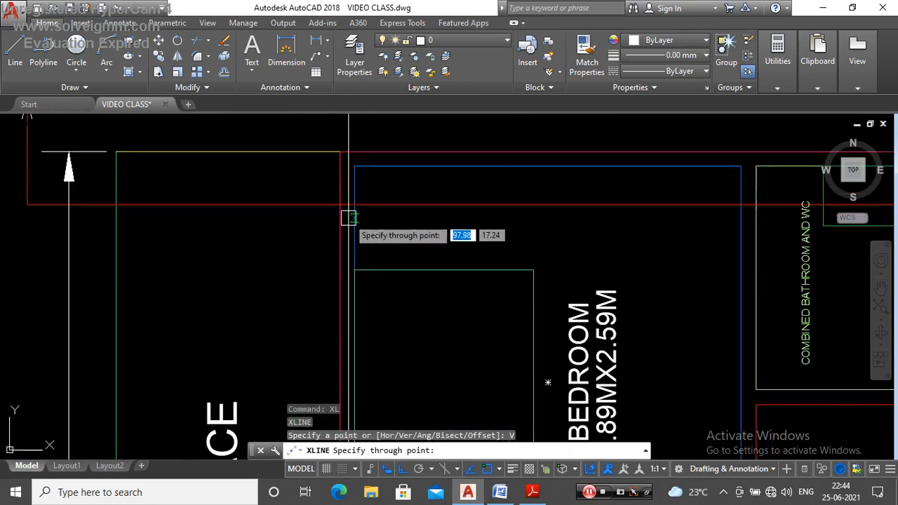
{"action": "left_click", "coordinate": [330, 177]}
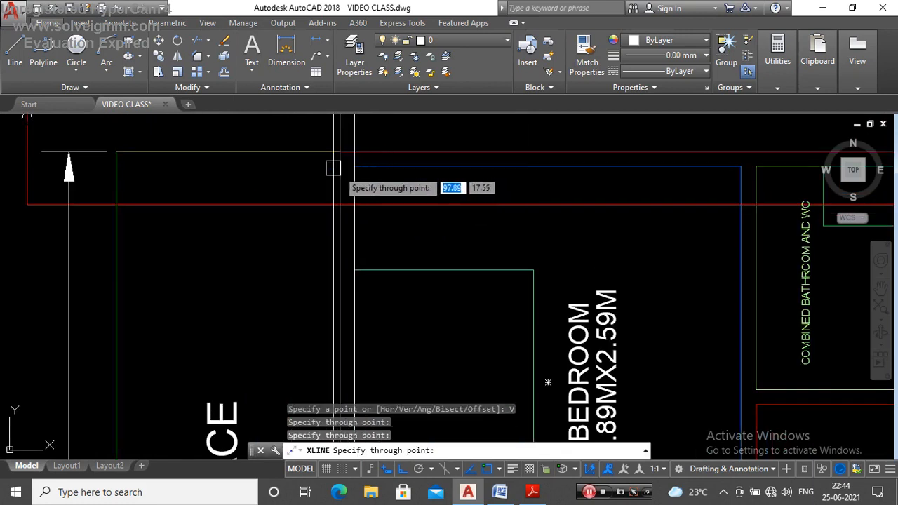
Step: Add vertical construction lines through both faces of the wall between the bedroom and the combined bathroom and WC
{"action": "scroll", "coordinate": [356, 239], "scroll_direction": "down", "scroll_amount": 3}
{"action": "scroll", "coordinate": [506, 154], "scroll_direction": "up", "scroll_amount": 3}
{"action": "left_click", "coordinate": [449, 166]}
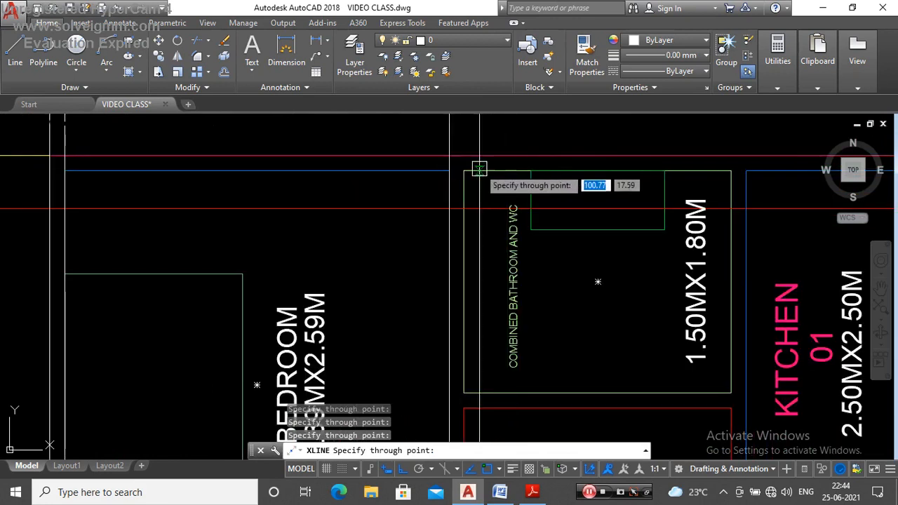
{"action": "left_click", "coordinate": [464, 175]}
Step: Add vertical construction lines through both faces of the bathroom–kitchen wall and of the kitchen's front wall
{"action": "scroll", "coordinate": [362, 189], "scroll_direction": "down", "scroll_amount": 2}
{"action": "scroll", "coordinate": [495, 185], "scroll_direction": "down", "scroll_amount": 2}
{"action": "scroll", "coordinate": [525, 185], "scroll_direction": "up", "scroll_amount": 4}
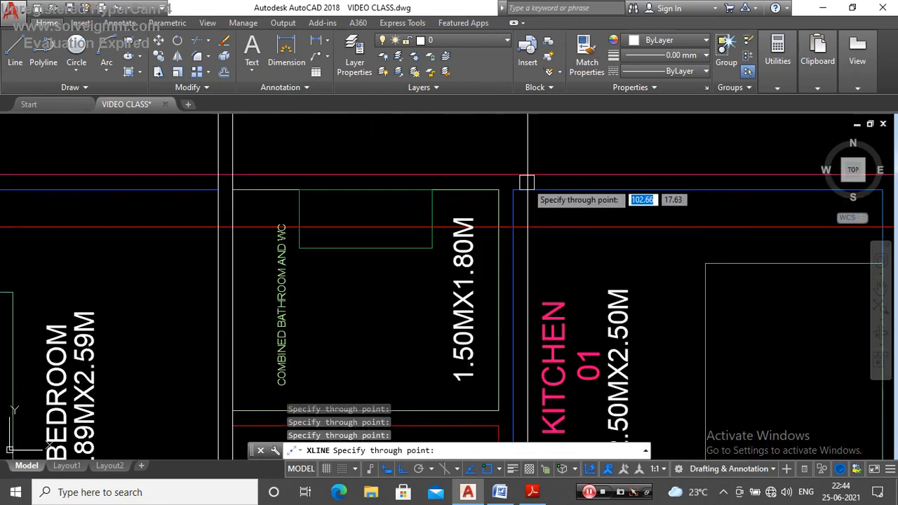
{"action": "scroll", "coordinate": [582, 190], "scroll_direction": "down", "scroll_amount": 4}
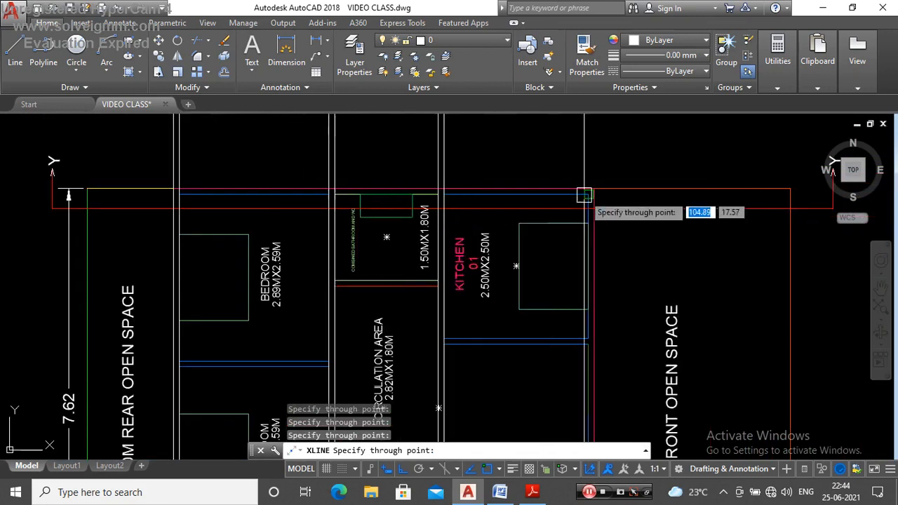
{"action": "scroll", "coordinate": [582, 192], "scroll_direction": "up", "scroll_amount": 3}
{"action": "key", "text": "Escape"}
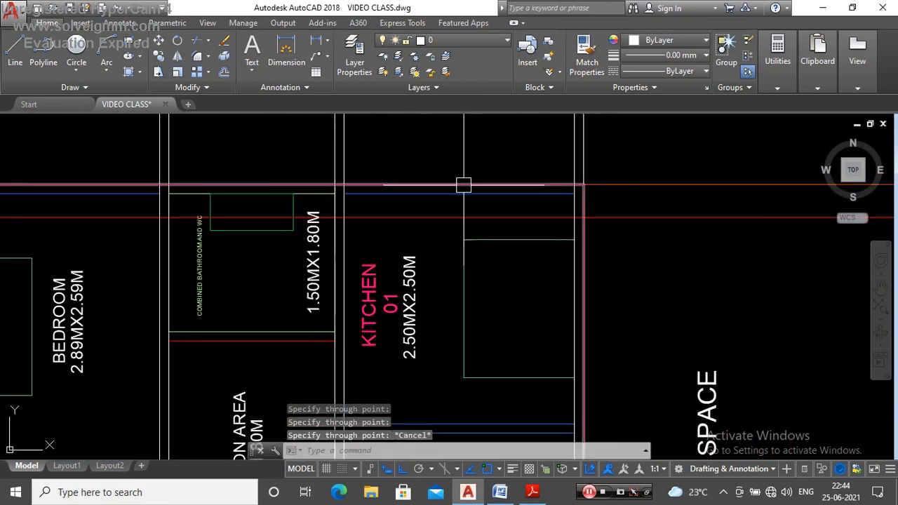
Step: Draw a horizontal line from the rear boundary wall's inner top corner to the outer face of the building's rear wall
{"action": "scroll", "coordinate": [449, 204], "scroll_direction": "down", "scroll_amount": 5}
{"action": "scroll", "coordinate": [459, 284], "scroll_direction": "up", "scroll_amount": 6}
{"action": "scroll", "coordinate": [449, 287], "scroll_direction": "up", "scroll_amount": 3}
{"action": "scroll", "coordinate": [388, 295], "scroll_direction": "down", "scroll_amount": 3}
{"action": "scroll", "coordinate": [440, 282], "scroll_direction": "up", "scroll_amount": 4}
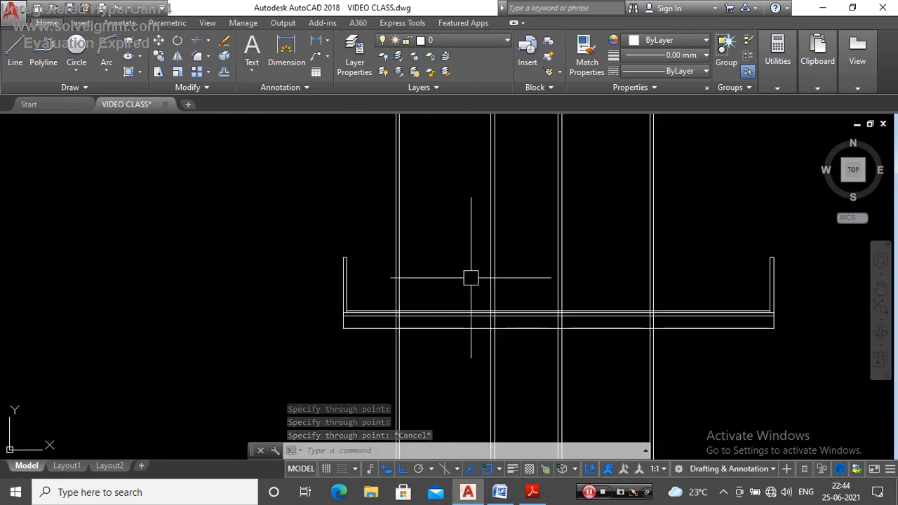
{"action": "type", "text": "l"}
{"action": "key", "text": "Return"}
{"action": "scroll", "coordinate": [417, 276], "scroll_direction": "up", "scroll_amount": 2}
{"action": "left_click", "coordinate": [296, 239]}
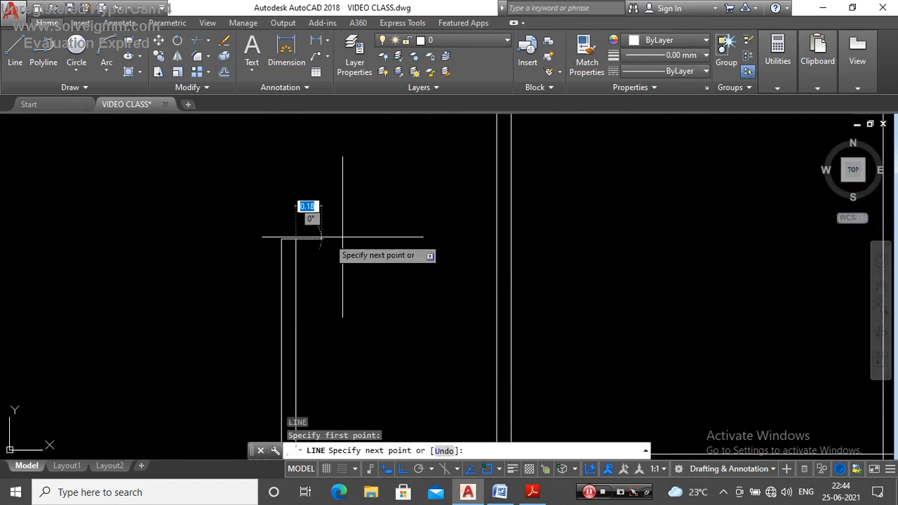
{"action": "left_click", "coordinate": [497, 241]}
{"action": "key", "text": "Escape"}
{"action": "scroll", "coordinate": [328, 256], "scroll_direction": "down", "scroll_amount": 10}
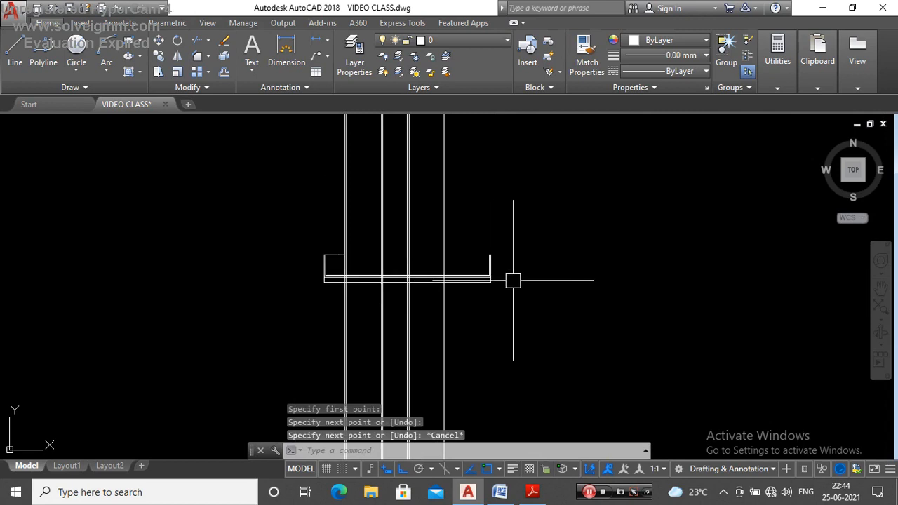
Step: Draw a horizontal line from the front boundary wall's inner top corner to the outer face of the building's front wall
{"action": "key", "text": "Return"}
{"action": "scroll", "coordinate": [515, 280], "scroll_direction": "up", "scroll_amount": 4}
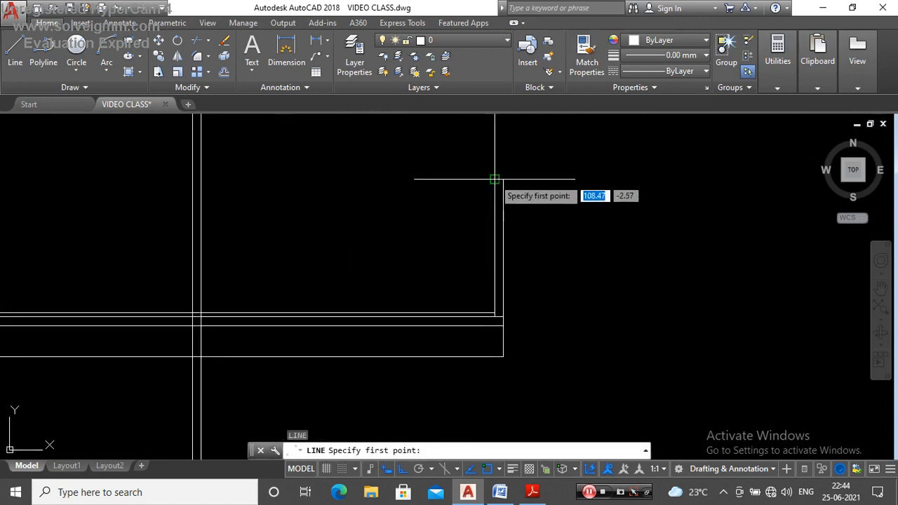
{"action": "left_click", "coordinate": [208, 178]}
{"action": "key", "text": "Escape"}
{"action": "scroll", "coordinate": [450, 264], "scroll_direction": "down", "scroll_amount": 4}
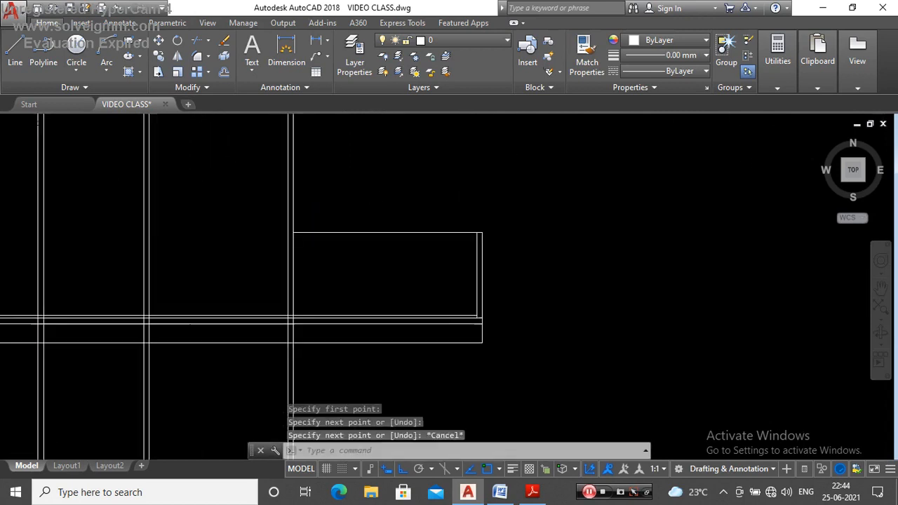
Step: Examine where the Y–Y section line crosses the front open space outline on the rotated plan
{"action": "scroll", "coordinate": [414, 198], "scroll_direction": "up", "scroll_amount": 8}
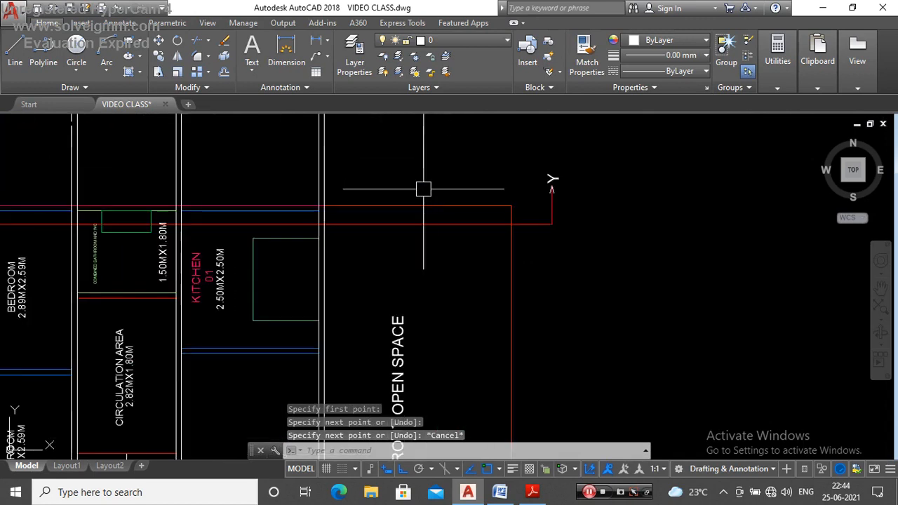
{"action": "left_click", "coordinate": [417, 226]}
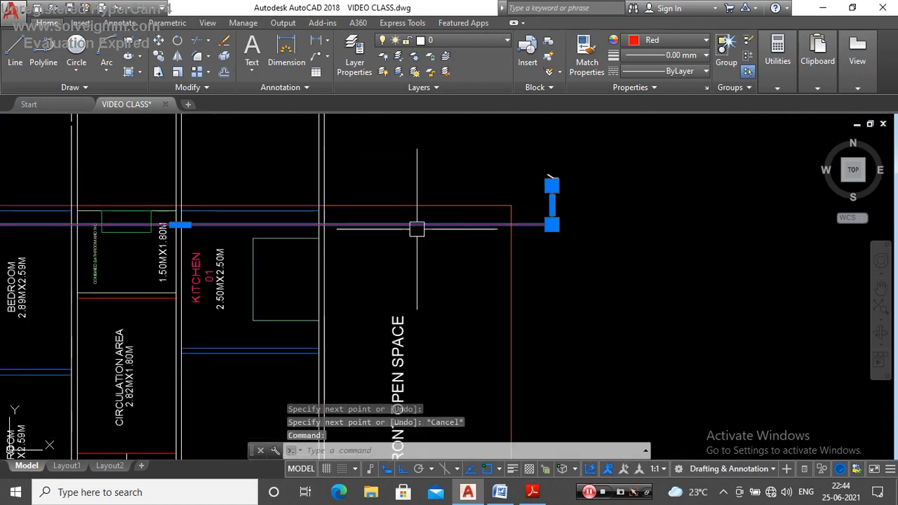
{"action": "key", "text": "Escape"}
{"action": "scroll", "coordinate": [514, 232], "scroll_direction": "up", "scroll_amount": 4}
{"action": "left_click", "coordinate": [509, 253]}
{"action": "left_click", "coordinate": [531, 213]}
{"action": "key", "text": "Escape"}
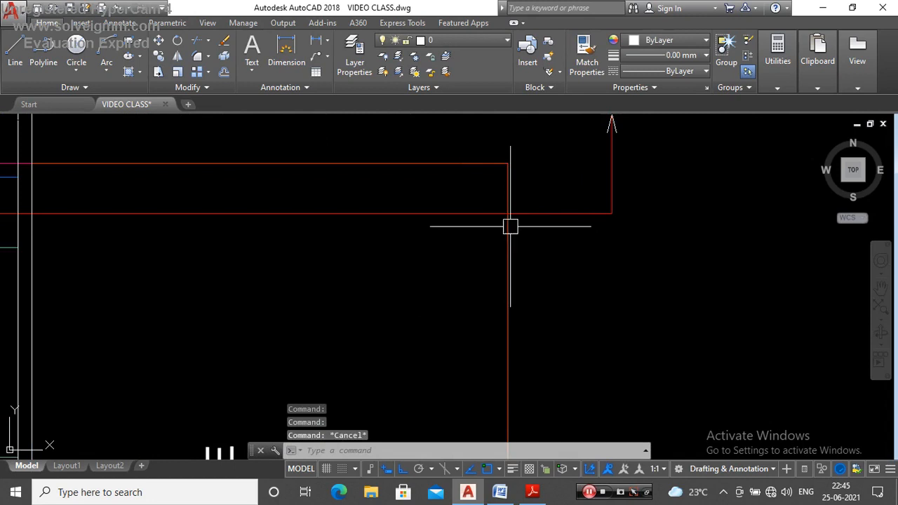
{"action": "left_click", "coordinate": [512, 238]}
{"action": "scroll", "coordinate": [515, 211], "scroll_direction": "down", "scroll_amount": 6}
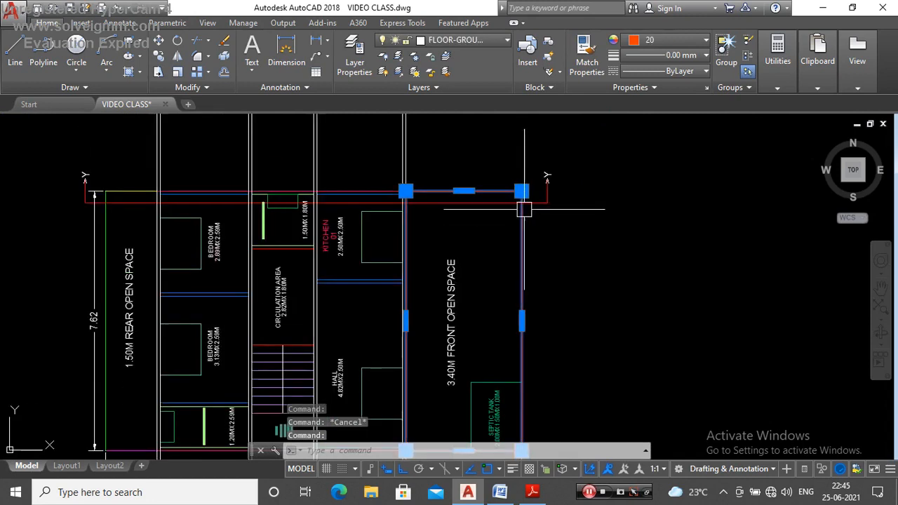
{"action": "scroll", "coordinate": [525, 209], "scroll_direction": "up", "scroll_amount": 4}
{"action": "key", "text": "Escape"}
{"action": "left_click", "coordinate": [544, 191]}
{"action": "left_click", "coordinate": [532, 212]}
{"action": "key", "text": "Escape"}
{"action": "left_click", "coordinate": [523, 239]}
{"action": "key", "text": "Escape"}
{"action": "scroll", "coordinate": [360, 168], "scroll_direction": "up", "scroll_amount": 2}
{"action": "scroll", "coordinate": [315, 169], "scroll_direction": "down", "scroll_amount": 2}
{"action": "scroll", "coordinate": [223, 152], "scroll_direction": "up", "scroll_amount": 2}
{"action": "left_click", "coordinate": [215, 156]}
{"action": "key", "text": "Escape"}
{"action": "scroll", "coordinate": [484, 274], "scroll_direction": "down", "scroll_amount": 4}
{"action": "scroll", "coordinate": [478, 274], "scroll_direction": "up", "scroll_amount": 4}
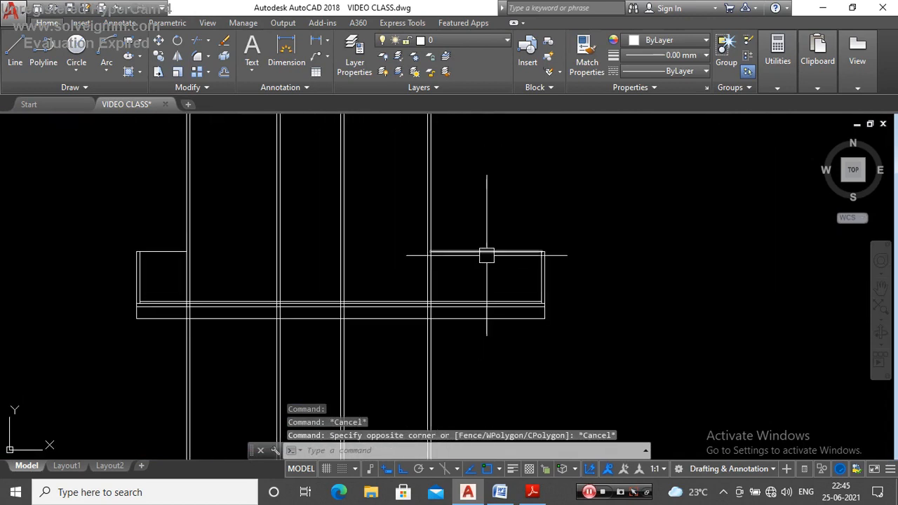
{"action": "key", "text": "Escape"}
{"action": "scroll", "coordinate": [456, 243], "scroll_direction": "up", "scroll_amount": 3}
{"action": "scroll", "coordinate": [471, 280], "scroll_direction": "down", "scroll_amount": 4}
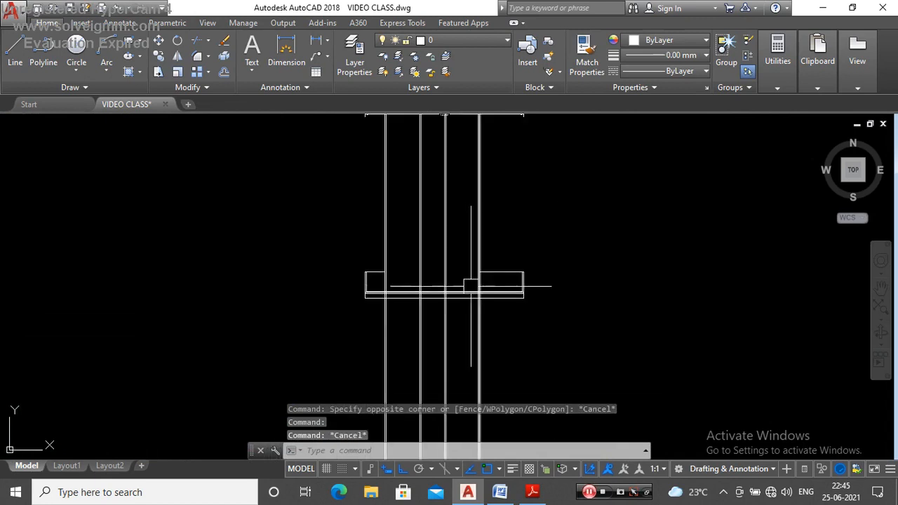
Step: Measure the gap between the section's two uppermost horizontal lines at the outer face of the building's front wall
{"action": "scroll", "coordinate": [472, 307], "scroll_direction": "up", "scroll_amount": 4}
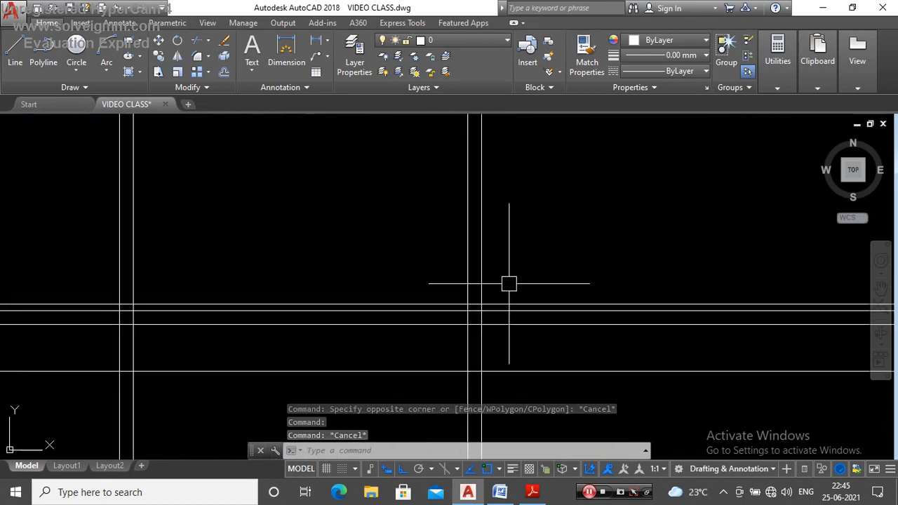
{"action": "type", "text": "di"}
{"action": "key", "text": "Return"}
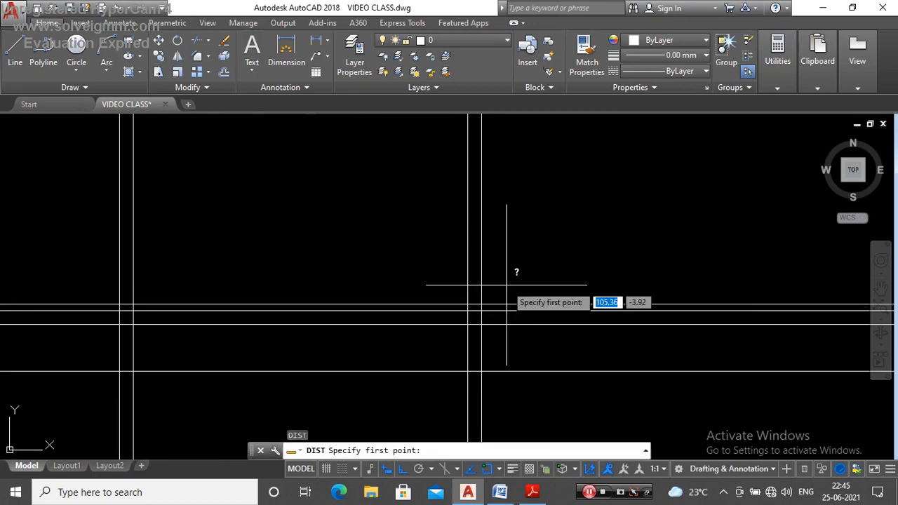
{"action": "scroll", "coordinate": [490, 303], "scroll_direction": "up", "scroll_amount": 4}
{"action": "left_click", "coordinate": [470, 302]}
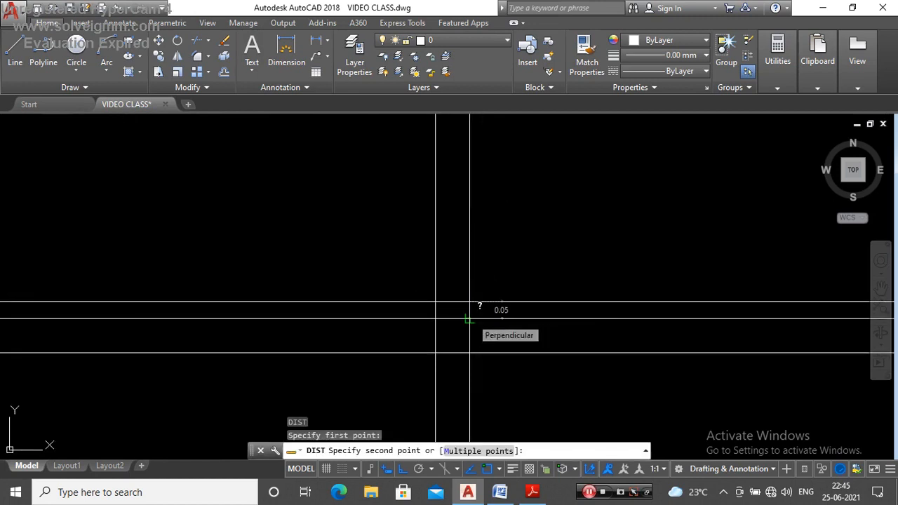
{"action": "key", "text": "Escape"}
{"action": "scroll", "coordinate": [496, 298], "scroll_direction": "down", "scroll_amount": 3}
{"action": "scroll", "coordinate": [506, 254], "scroll_direction": "up", "scroll_amount": 5}
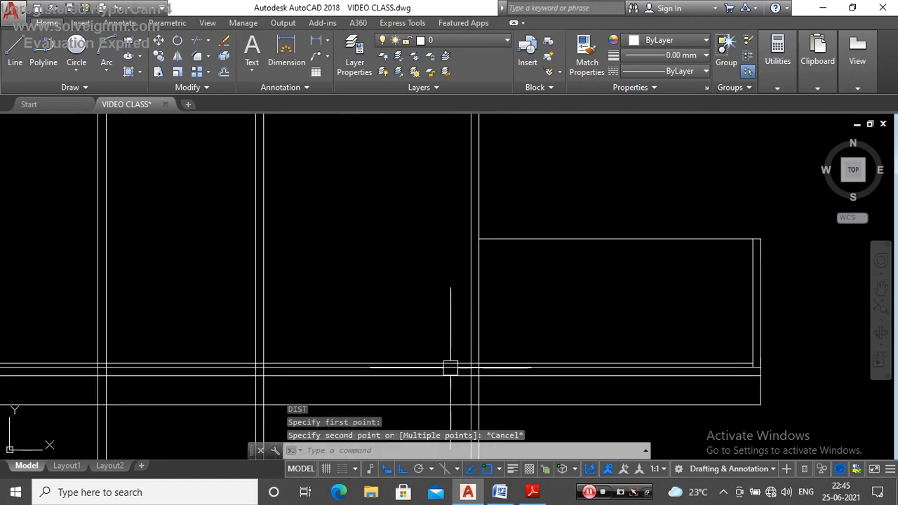
{"action": "scroll", "coordinate": [420, 266], "scroll_direction": "down", "scroll_amount": 3}
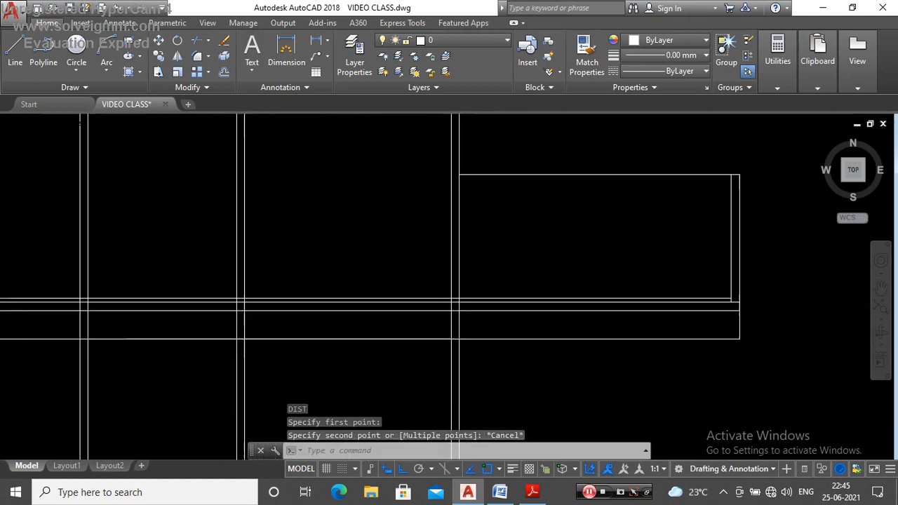
{"action": "scroll", "coordinate": [421, 289], "scroll_direction": "up", "scroll_amount": 3}
{"action": "scroll", "coordinate": [448, 306], "scroll_direction": "down", "scroll_amount": 1}
{"action": "scroll", "coordinate": [456, 309], "scroll_direction": "down", "scroll_amount": 2}
{"action": "scroll", "coordinate": [437, 313], "scroll_direction": "up", "scroll_amount": 3}
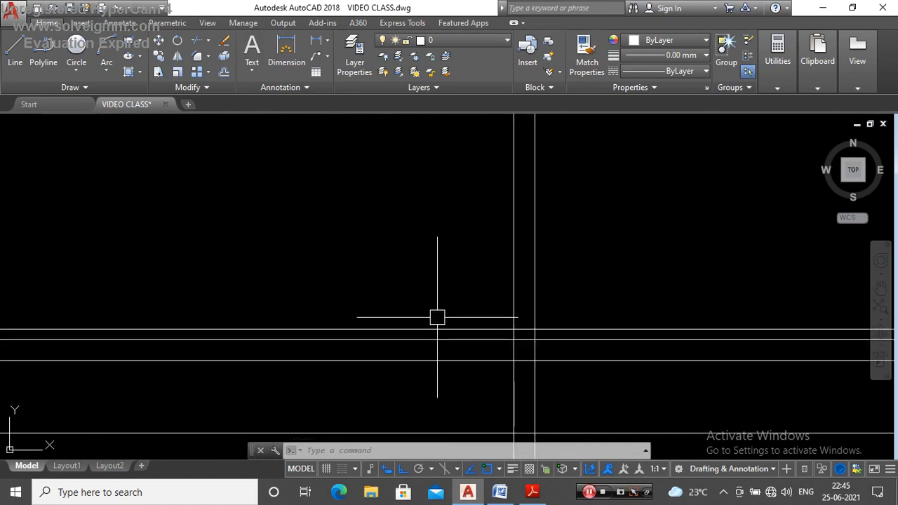
{"action": "key", "text": "Return"}
{"action": "scroll", "coordinate": [438, 317], "scroll_direction": "up", "scroll_amount": 2}
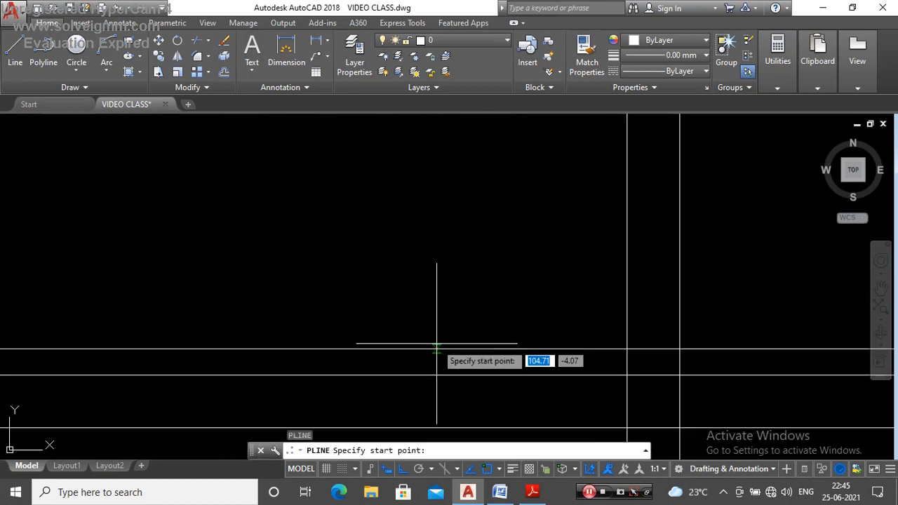
{"action": "key", "text": "Escape"}
{"action": "scroll", "coordinate": [441, 341], "scroll_direction": "down", "scroll_amount": 3}
{"action": "scroll", "coordinate": [511, 305], "scroll_direction": "up", "scroll_amount": 2}
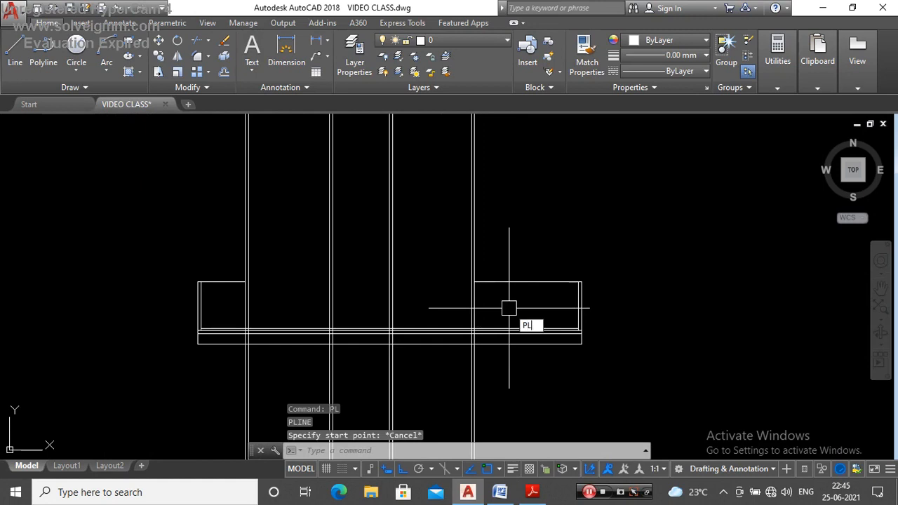
Step: Draw a polyline from the uppermost ground-level line at the front wall's outer face, 3 units up and horizontally across past the rear wall
{"action": "key", "text": "Return"}
{"action": "scroll", "coordinate": [456, 347], "scroll_direction": "up", "scroll_amount": 3}
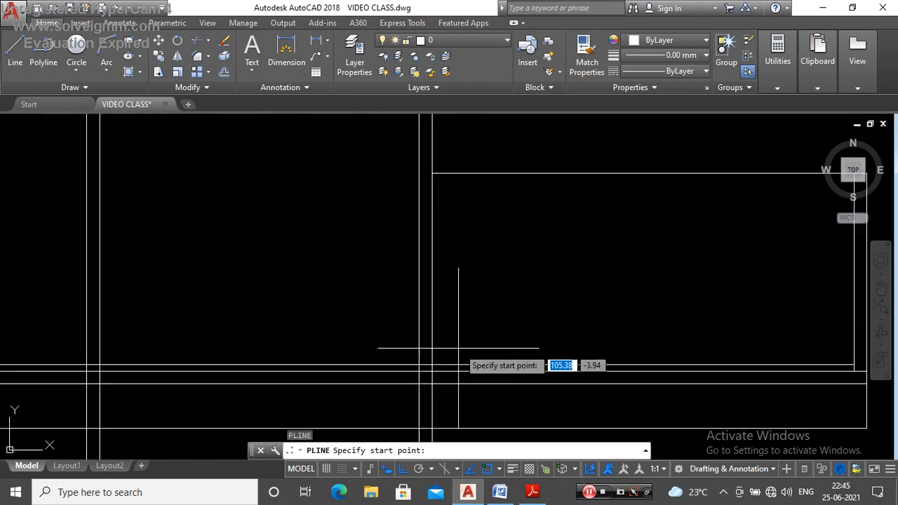
{"action": "scroll", "coordinate": [432, 364], "scroll_direction": "down", "scroll_amount": 2}
{"action": "left_click", "coordinate": [413, 363]}
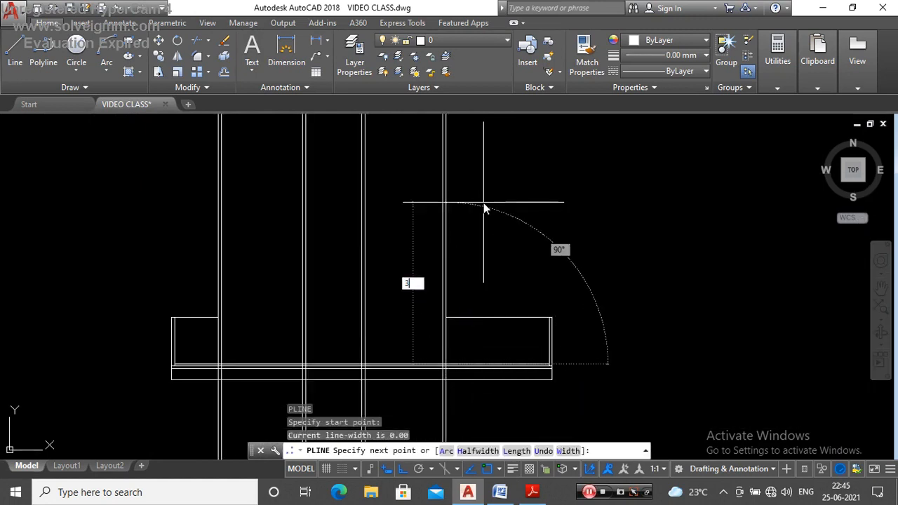
{"action": "type", "text": "3"}
{"action": "key", "text": "Return"}
{"action": "key", "text": "Escape"}
{"action": "scroll", "coordinate": [234, 281], "scroll_direction": "up", "scroll_amount": 4}
{"action": "scroll", "coordinate": [411, 241], "scroll_direction": "down", "scroll_amount": 4}
{"action": "scroll", "coordinate": [403, 254], "scroll_direction": "up", "scroll_amount": 2}
Step: Measure the height between the new horizontal line and the ground-level lines beside the building's rear wall
{"action": "type", "text": "DIST"}
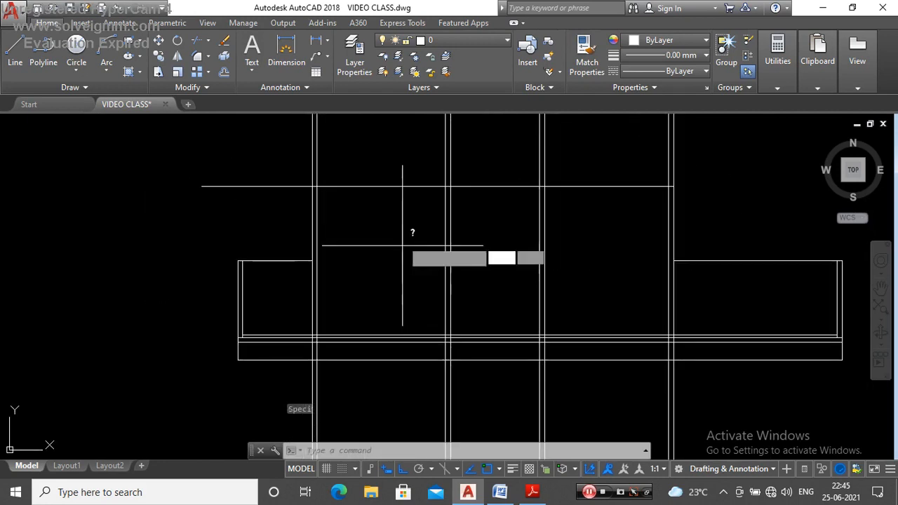
{"action": "key", "text": "Return"}
{"action": "left_click", "coordinate": [389, 187]}
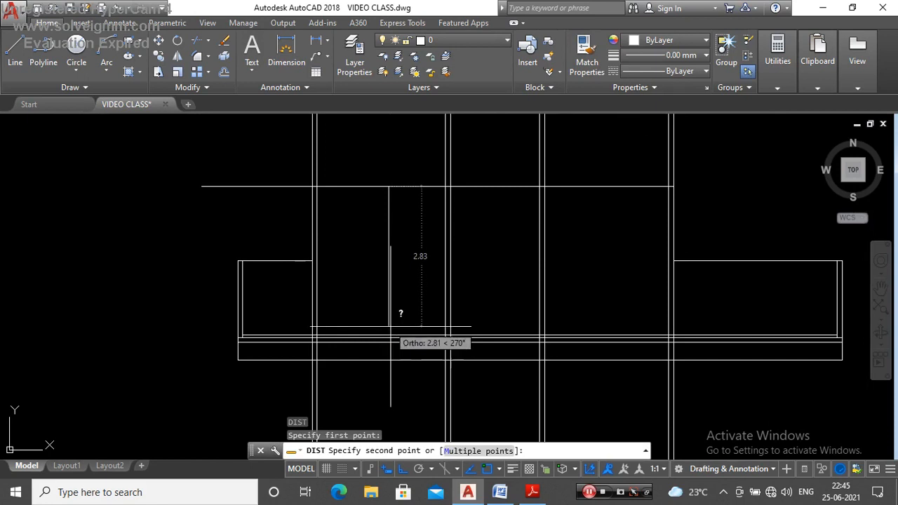
{"action": "key", "text": "Escape"}
{"action": "scroll", "coordinate": [372, 329], "scroll_direction": "down", "scroll_amount": 2}
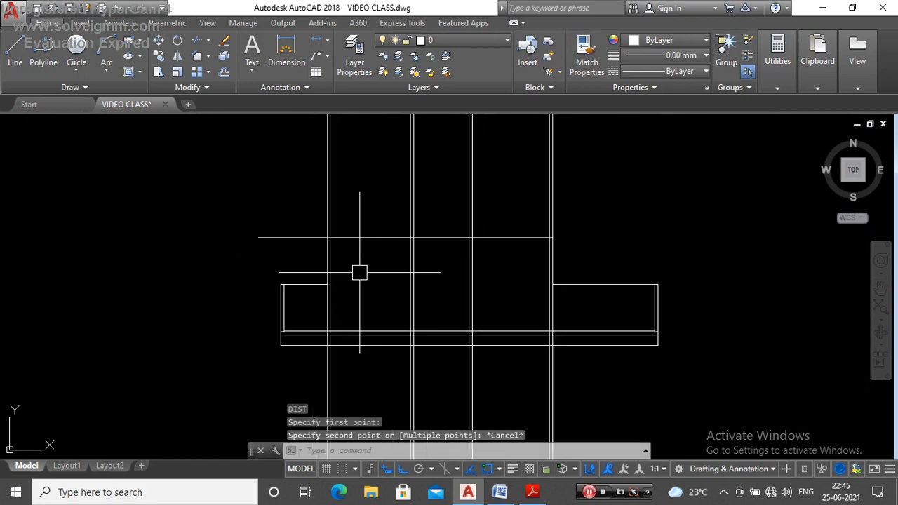
Step: Trim the new horizontal line where it overhangs the rear wall's outer face
{"action": "type", "text": "TR"}
{"action": "key", "text": "Return"}
{"action": "key", "text": "Return"}
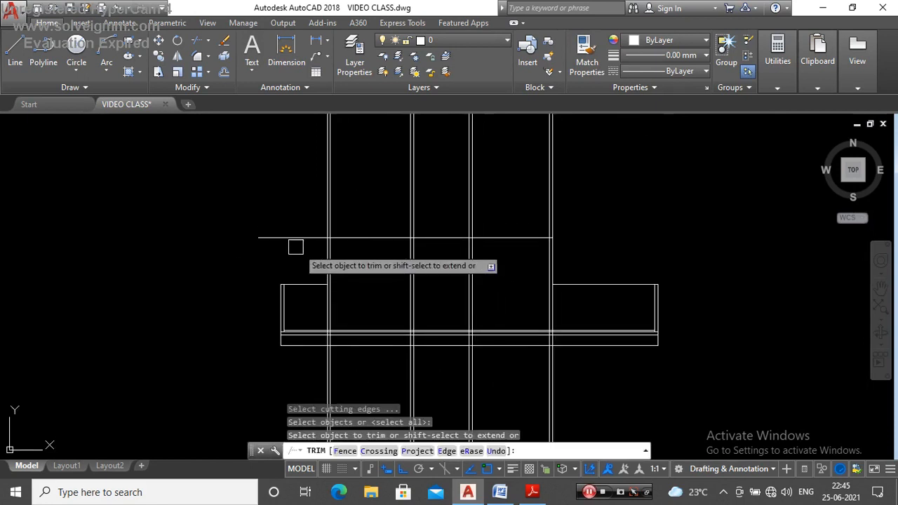
{"action": "left_click", "coordinate": [290, 238]}
{"action": "key", "text": "Escape"}
Step: Explode the ceiling-height polyline into separate line segments
{"action": "left_click", "coordinate": [365, 237]}
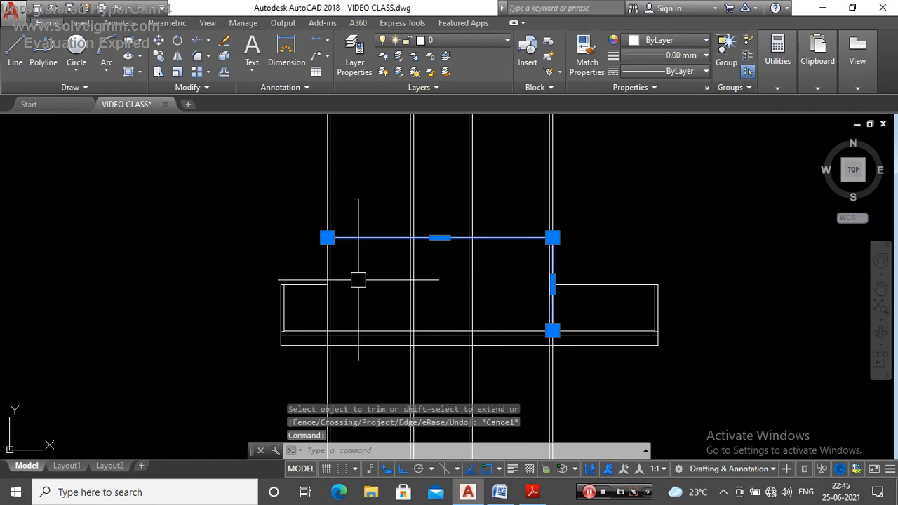
{"action": "key", "text": "Return"}
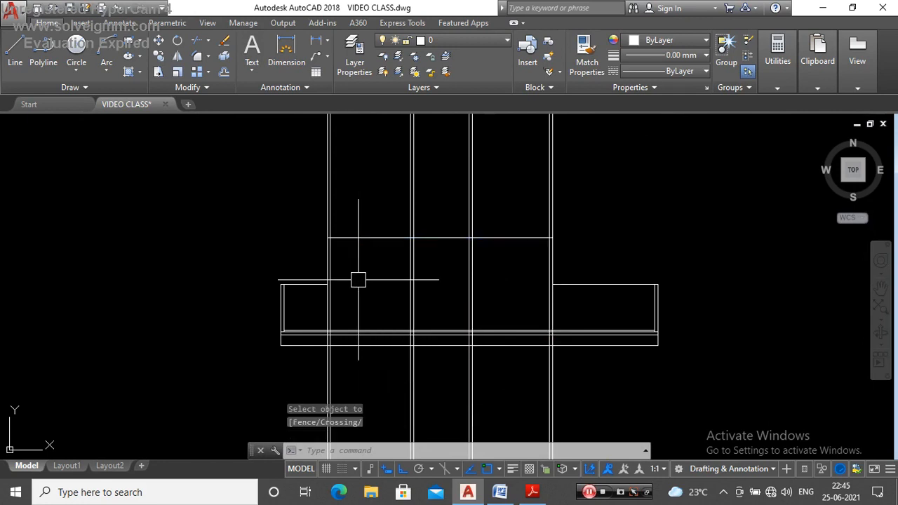
{"action": "scroll", "coordinate": [542, 259], "scroll_direction": "up", "scroll_amount": 2}
{"action": "left_click", "coordinate": [502, 225]}
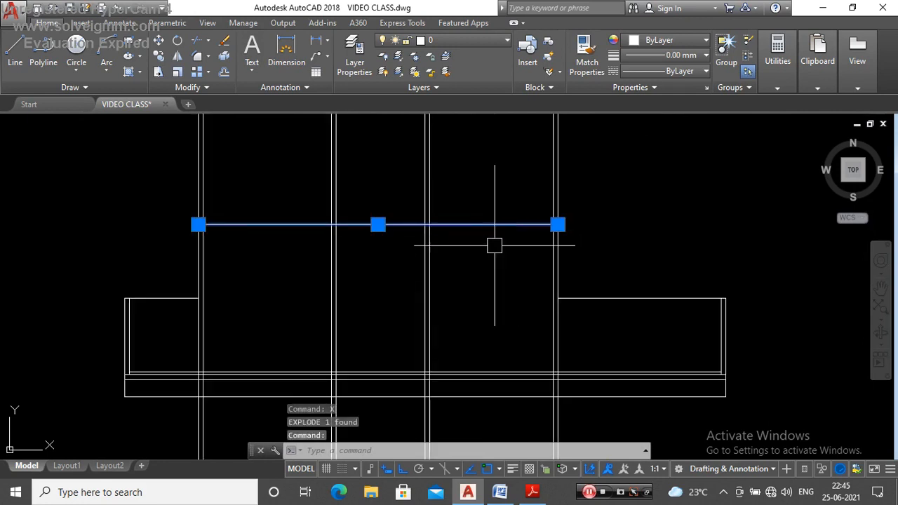
{"action": "key", "text": "Escape"}
Step: Measure the vertical distance from the ceiling line to the uppermost ground-level line in the front bay
{"action": "type", "text": "DI"}
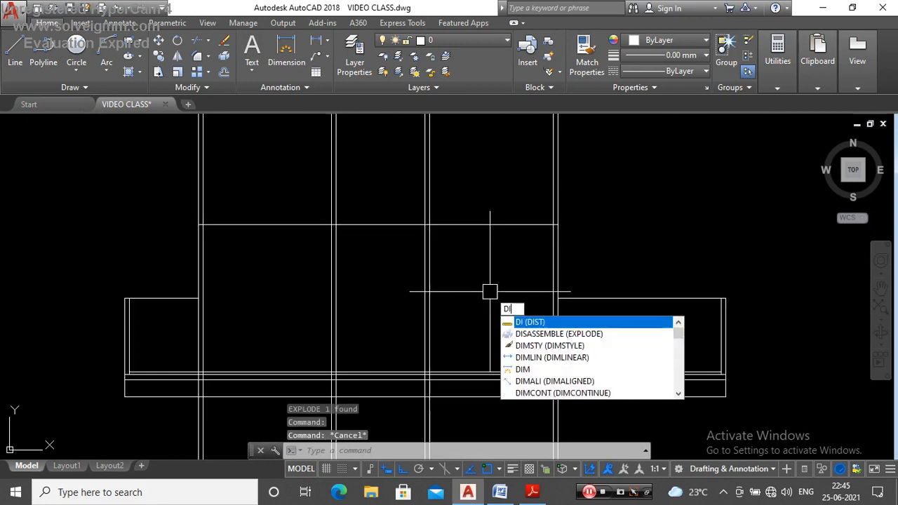
{"action": "key", "text": "Return"}
{"action": "left_click", "coordinate": [487, 225]}
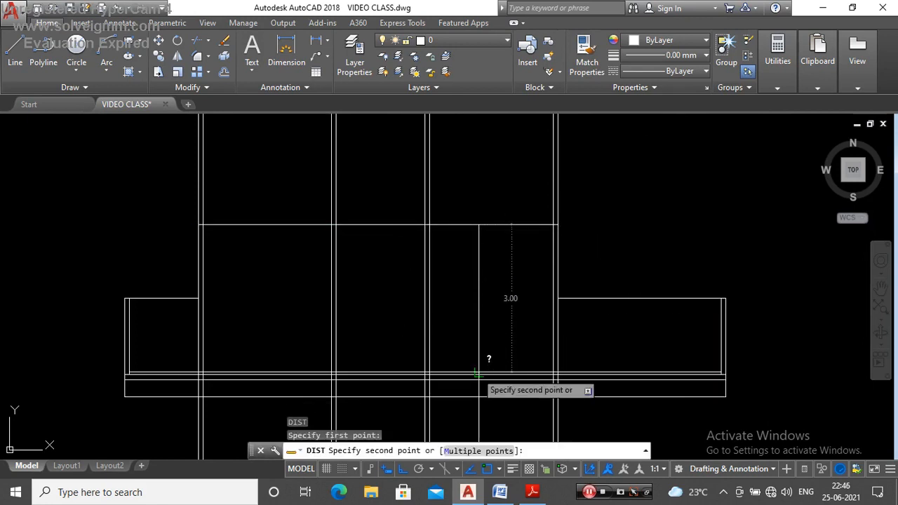
{"action": "key", "text": "Escape"}
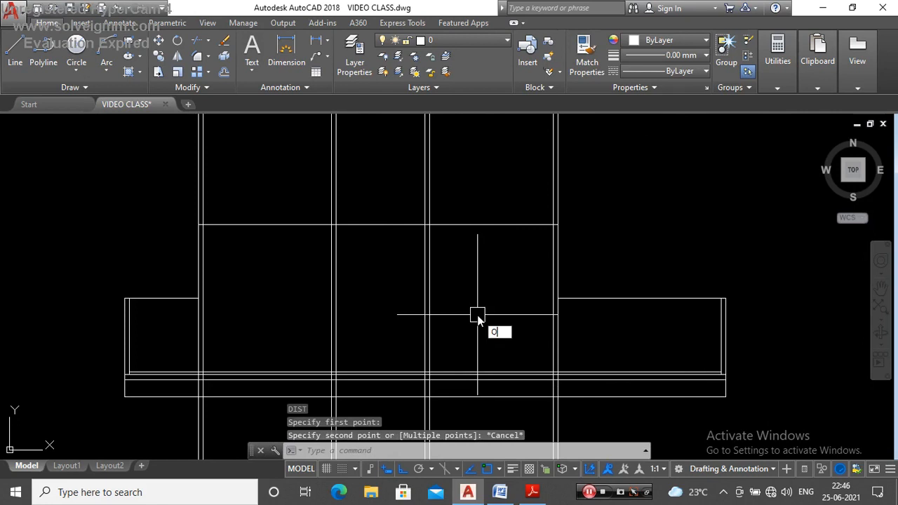
Step: Offset the ceiling line 0.1 upward to form the slab thickness
{"action": "key", "text": "Return"}
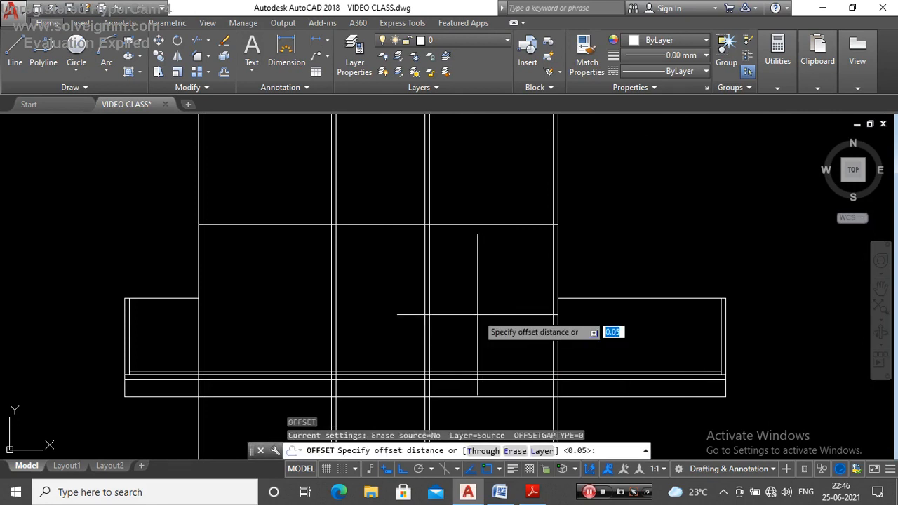
{"action": "key", "text": "Return"}
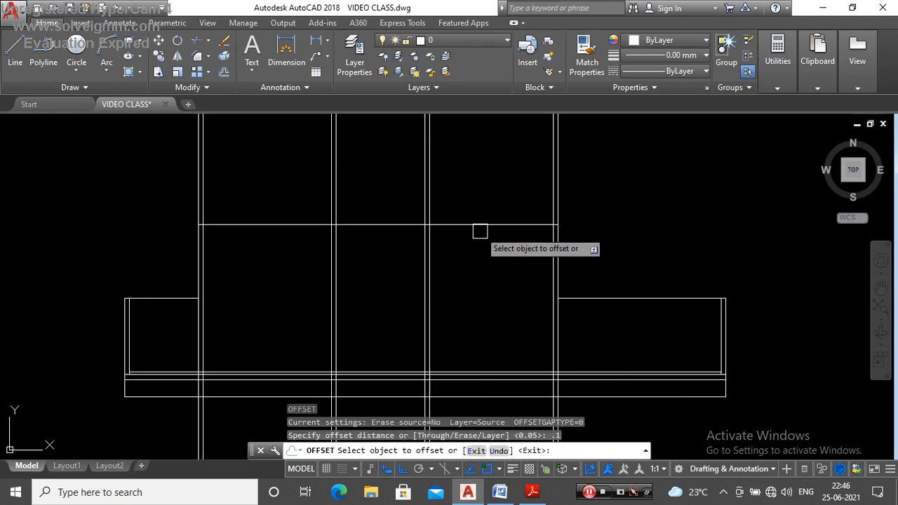
{"action": "left_click", "coordinate": [481, 225]}
{"action": "left_click", "coordinate": [486, 169]}
{"action": "key", "text": "Escape"}
{"action": "scroll", "coordinate": [485, 165], "scroll_direction": "down", "scroll_amount": 2}
{"action": "scroll", "coordinate": [517, 217], "scroll_direction": "up", "scroll_amount": 2}
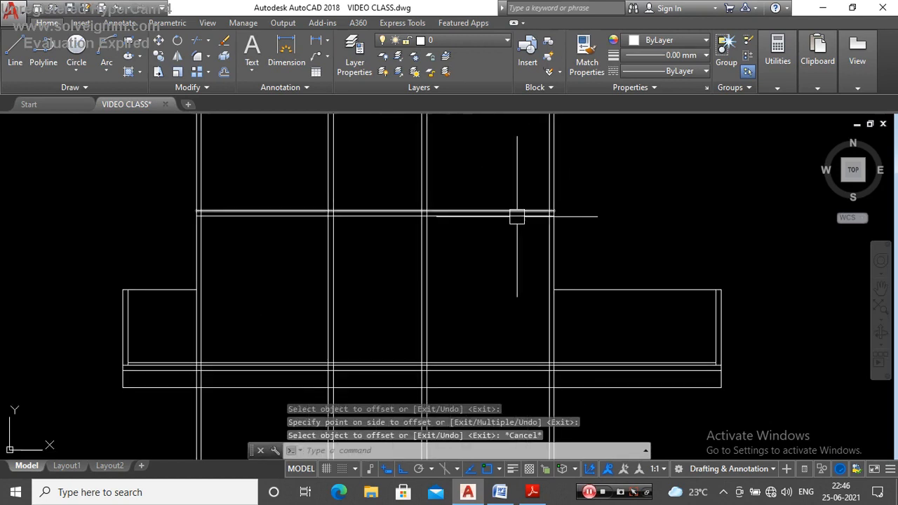
Step: Trim all building wall lines that extend above the slab's upper line
{"action": "type", "text": "tr"}
{"action": "key", "text": "Return"}
{"action": "key", "text": "Return"}
{"action": "left_click", "coordinate": [696, 152]}
{"action": "left_click", "coordinate": [177, 199]}
{"action": "scroll", "coordinate": [455, 170], "scroll_direction": "down", "scroll_amount": 3}
{"action": "scroll", "coordinate": [435, 172], "scroll_direction": "up", "scroll_amount": 4}
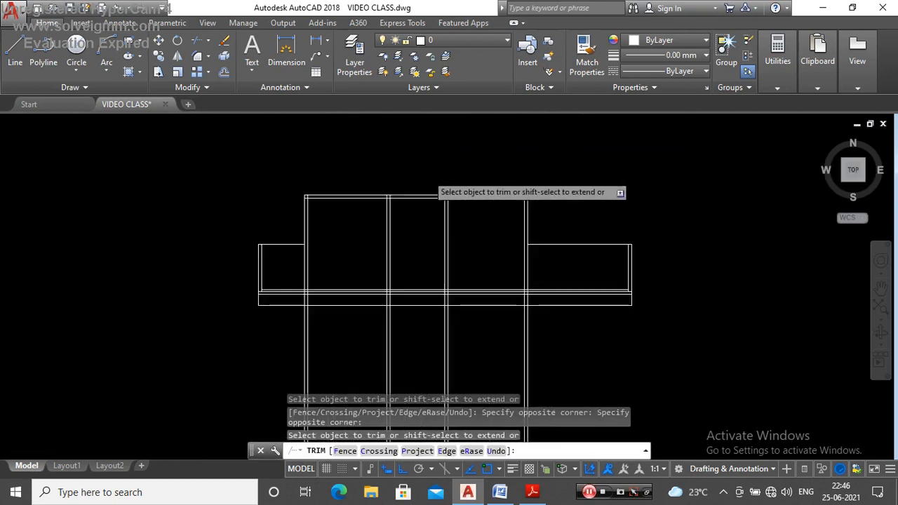
{"action": "scroll", "coordinate": [442, 183], "scroll_direction": "down", "scroll_amount": 2}
{"action": "key", "text": "Escape"}
Step: Trim all building wall lines that extend below the section's lowest horizontal line
{"action": "scroll", "coordinate": [442, 182], "scroll_direction": "down", "scroll_amount": 2}
{"action": "scroll", "coordinate": [421, 260], "scroll_direction": "up", "scroll_amount": 2}
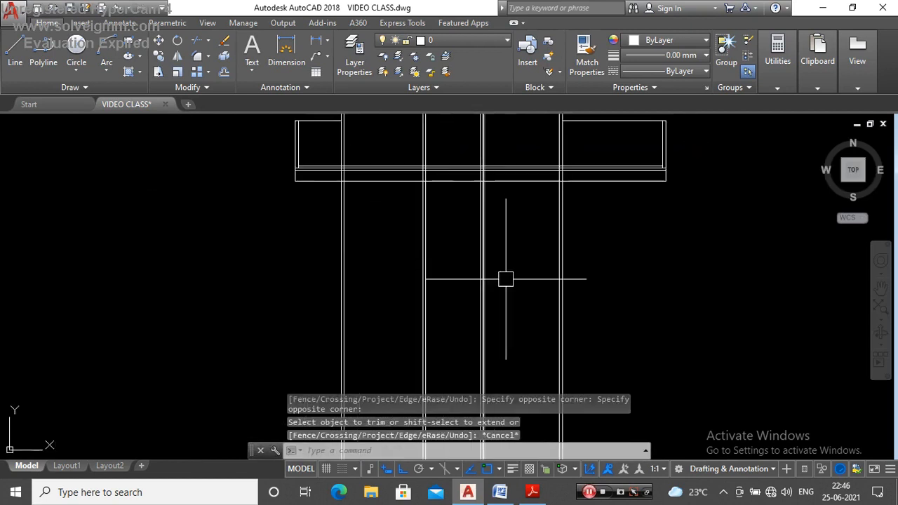
{"action": "key", "text": "Return"}
{"action": "key", "text": "Return"}
{"action": "left_click", "coordinate": [651, 224]}
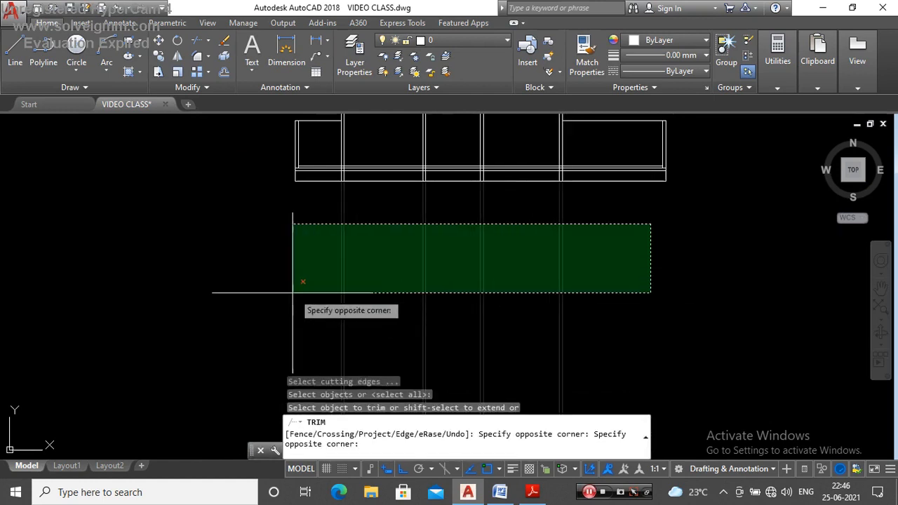
{"action": "left_click", "coordinate": [293, 284]}
{"action": "scroll", "coordinate": [358, 210], "scroll_direction": "down", "scroll_amount": 2}
{"action": "key", "text": "Escape"}
Step: Examine the section's vertical wall lines by highlighting the four building walls and the rear boundary wall
{"action": "scroll", "coordinate": [358, 210], "scroll_direction": "up", "scroll_amount": 5}
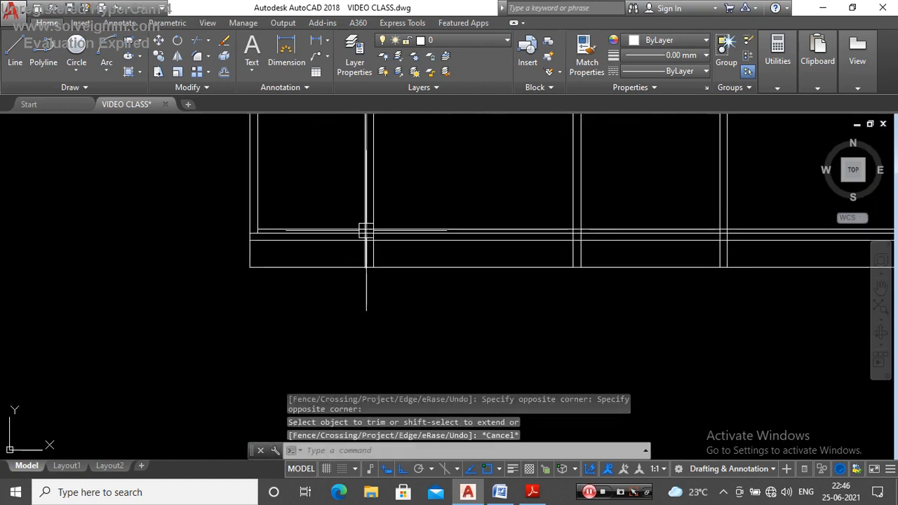
{"action": "left_click", "coordinate": [303, 182]}
{"action": "key", "text": "Escape"}
{"action": "scroll", "coordinate": [401, 204], "scroll_direction": "down", "scroll_amount": 2}
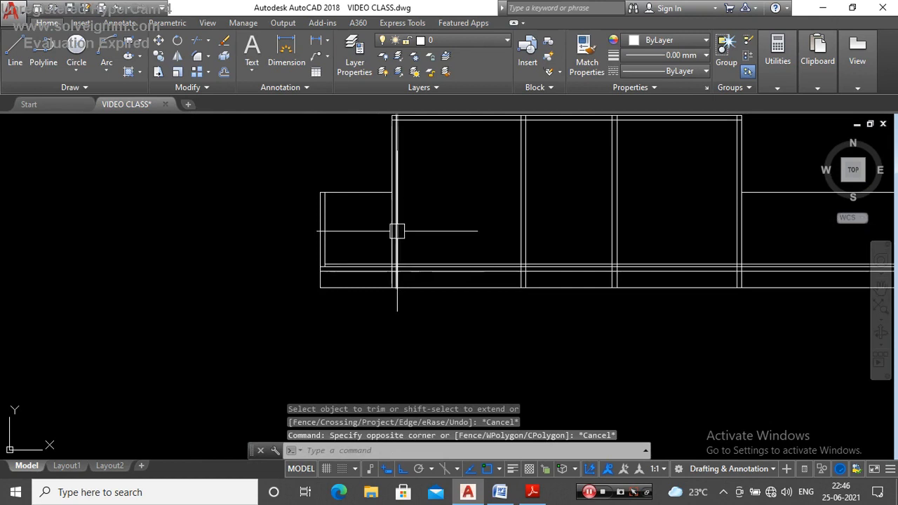
{"action": "left_click", "coordinate": [410, 239]}
{"action": "key", "text": "Escape"}
{"action": "left_click", "coordinate": [568, 214]}
{"action": "left_click", "coordinate": [489, 250]}
{"action": "left_click", "coordinate": [654, 211]}
{"action": "left_click", "coordinate": [582, 228]}
{"action": "left_click", "coordinate": [775, 224]}
{"action": "left_click", "coordinate": [706, 237]}
{"action": "left_click", "coordinate": [449, 225]}
{"action": "left_click", "coordinate": [318, 256]}
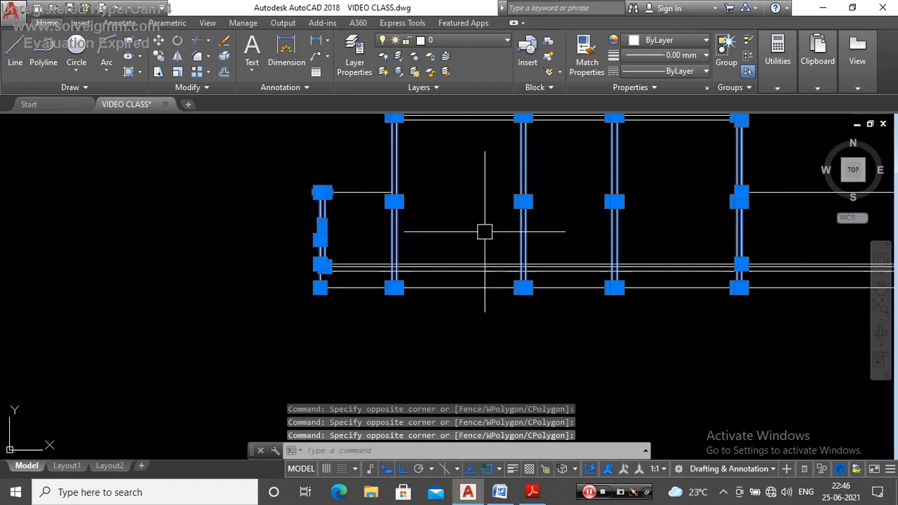
{"action": "key", "text": "Escape"}
{"action": "left_click", "coordinate": [437, 234]}
{"action": "left_click", "coordinate": [382, 243]}
{"action": "left_click", "coordinate": [570, 210]}
{"action": "left_click", "coordinate": [515, 230]}
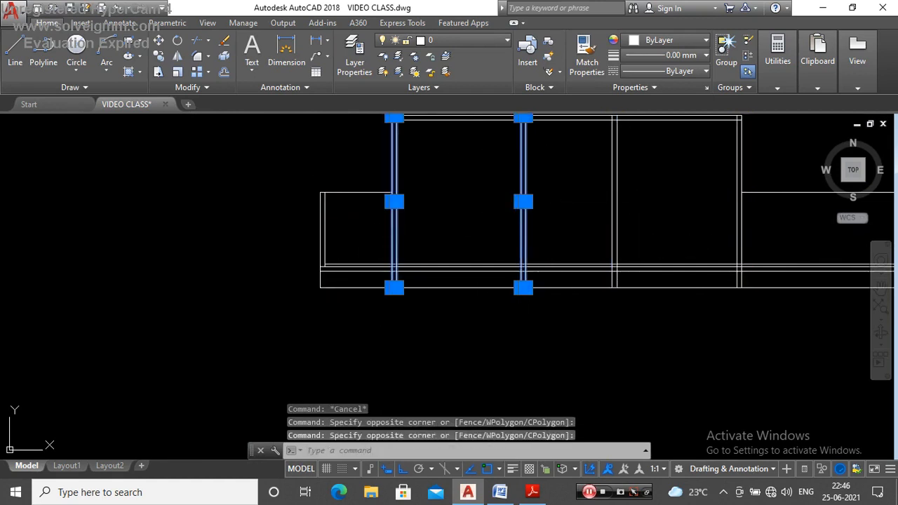
{"action": "left_click", "coordinate": [635, 207]}
{"action": "left_click", "coordinate": [596, 218]}
{"action": "left_click", "coordinate": [759, 214]}
{"action": "left_click", "coordinate": [716, 230]}
{"action": "key", "text": "Escape"}
Step: Draw a U-shaped polyline from the second ground-level line at the rear wall's outer face: 0.3 down, 0.2 toward the interior, and back up to that line
{"action": "scroll", "coordinate": [414, 258], "scroll_direction": "up", "scroll_amount": 6}
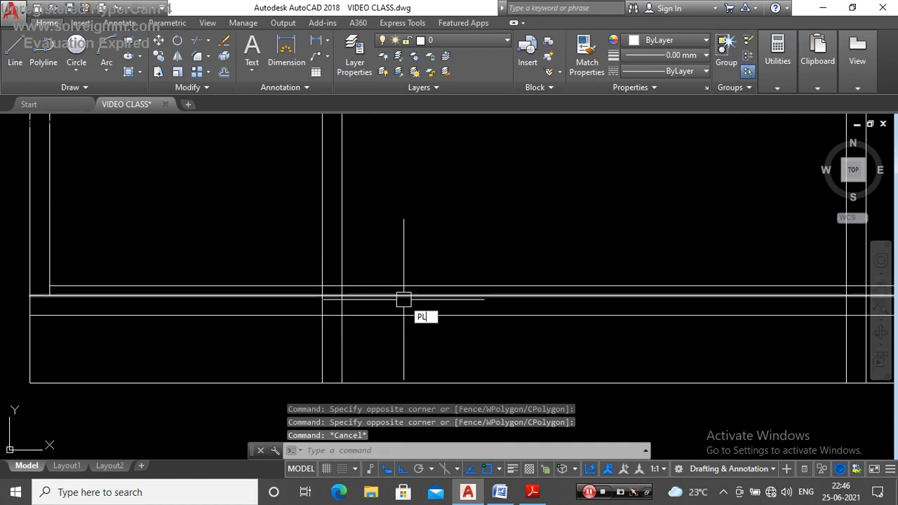
{"action": "type", "text": "PL"}
{"action": "key", "text": "Return"}
{"action": "scroll", "coordinate": [311, 331], "scroll_direction": "up", "scroll_amount": 4}
{"action": "left_click", "coordinate": [336, 346]}
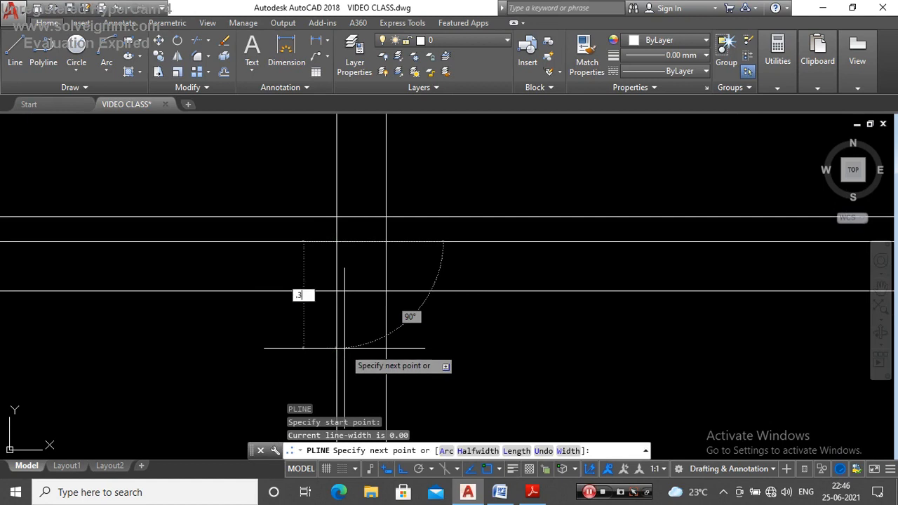
{"action": "key", "text": "Return"}
{"action": "scroll", "coordinate": [463, 330], "scroll_direction": "down", "scroll_amount": 2}
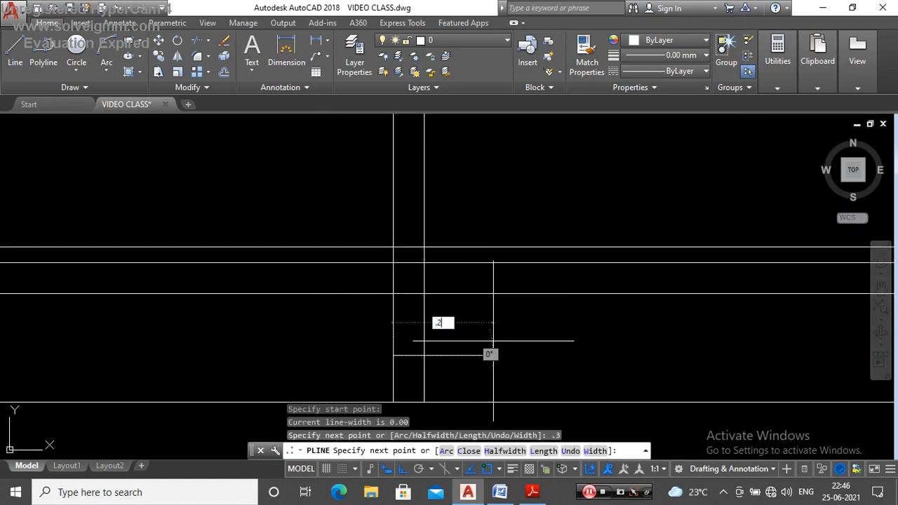
{"action": "type", "text": ".2"}
{"action": "key", "text": "Return"}
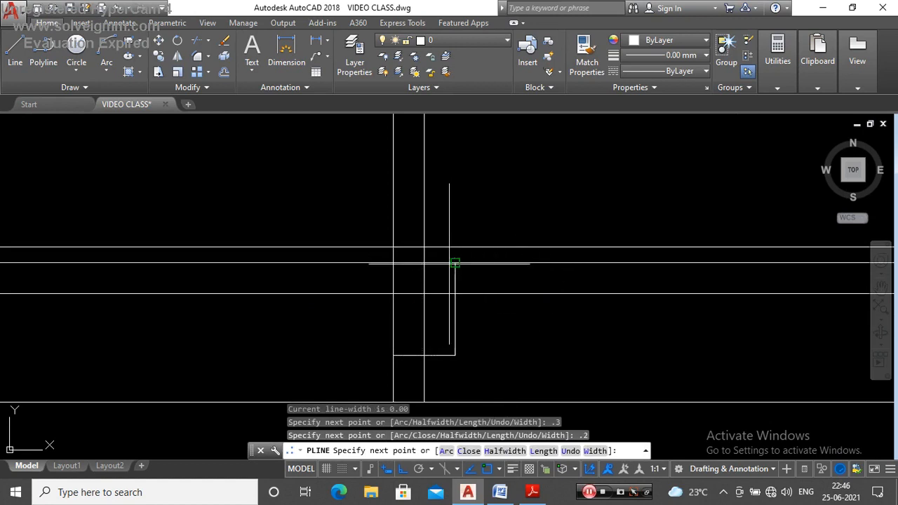
{"action": "key", "text": "Escape"}
Step: Copy the U-shaped outline from its upper corner at the rear wall to the matching corners of the other three building walls
{"action": "left_click", "coordinate": [459, 309]}
{"action": "key", "text": "Escape"}
{"action": "left_click", "coordinate": [461, 324]}
{"action": "type", "text": "CO"}
{"action": "key", "text": "Return"}
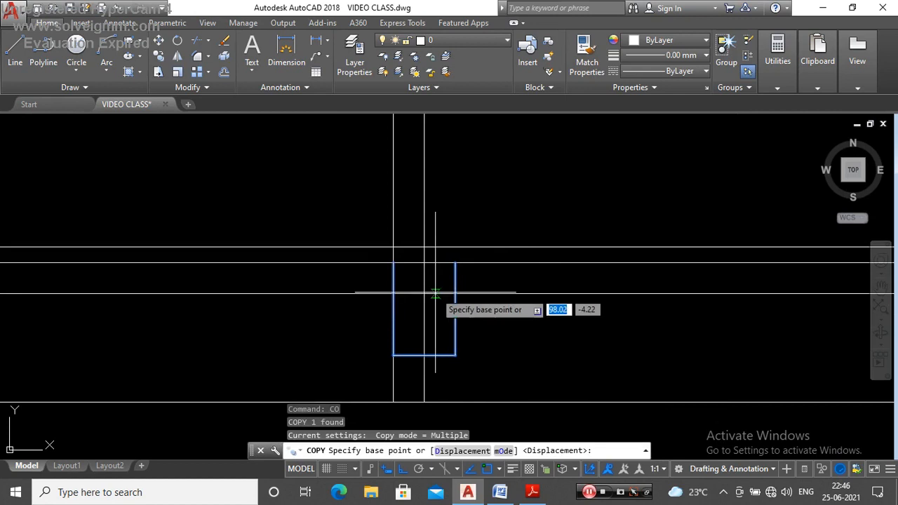
{"action": "left_click", "coordinate": [394, 264]}
{"action": "scroll", "coordinate": [421, 258], "scroll_direction": "down", "scroll_amount": 3}
{"action": "scroll", "coordinate": [443, 250], "scroll_direction": "up", "scroll_amount": 3}
{"action": "left_click", "coordinate": [466, 243]}
{"action": "scroll", "coordinate": [363, 262], "scroll_direction": "down", "scroll_amount": 4}
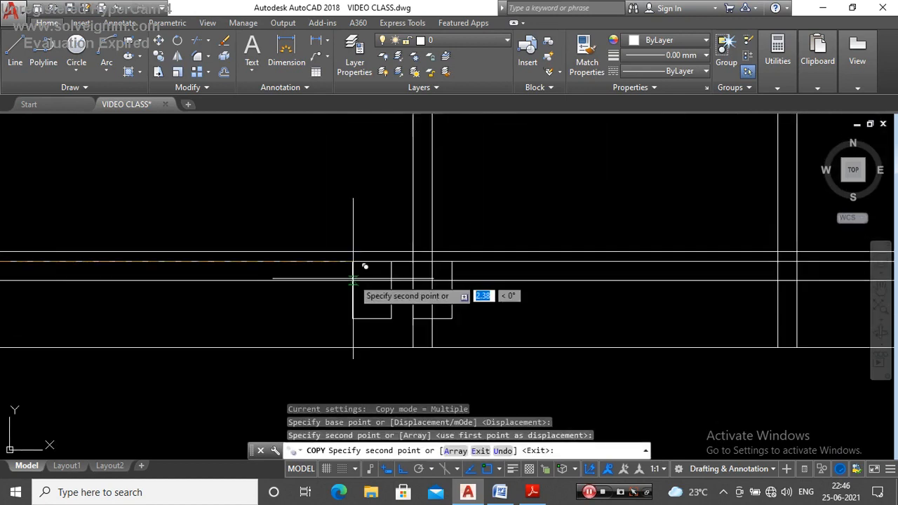
{"action": "scroll", "coordinate": [451, 251], "scroll_direction": "up", "scroll_amount": 2}
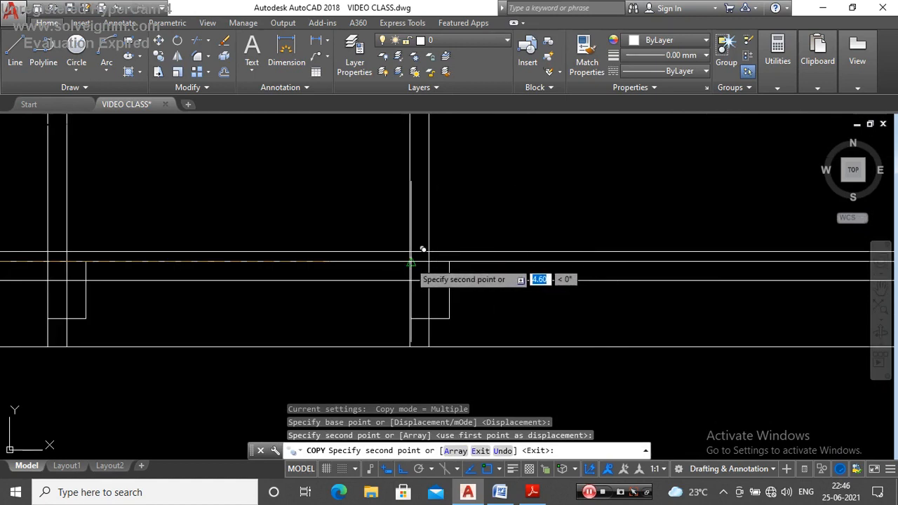
{"action": "scroll", "coordinate": [427, 248], "scroll_direction": "up", "scroll_amount": 3}
{"action": "left_click", "coordinate": [391, 263]}
{"action": "scroll", "coordinate": [426, 262], "scroll_direction": "down", "scroll_amount": 5}
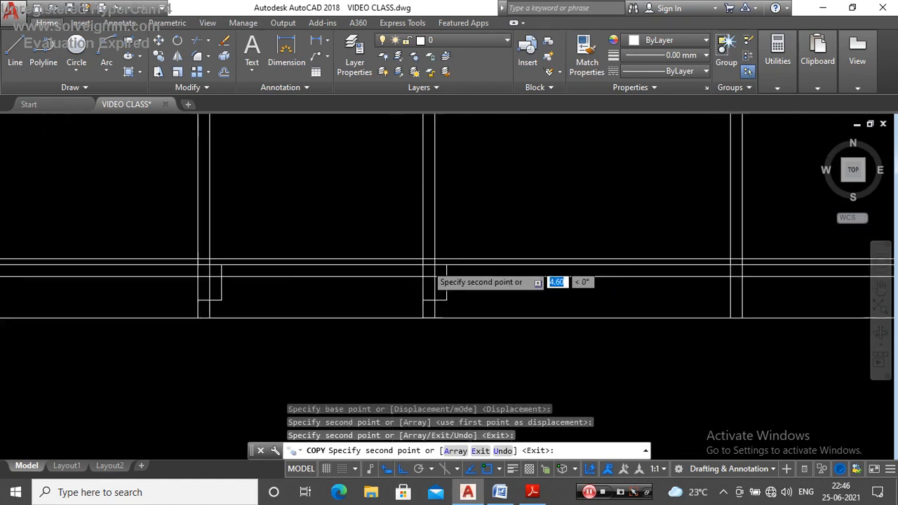
{"action": "scroll", "coordinate": [618, 271], "scroll_direction": "up", "scroll_amount": 3}
{"action": "left_click", "coordinate": [603, 243]}
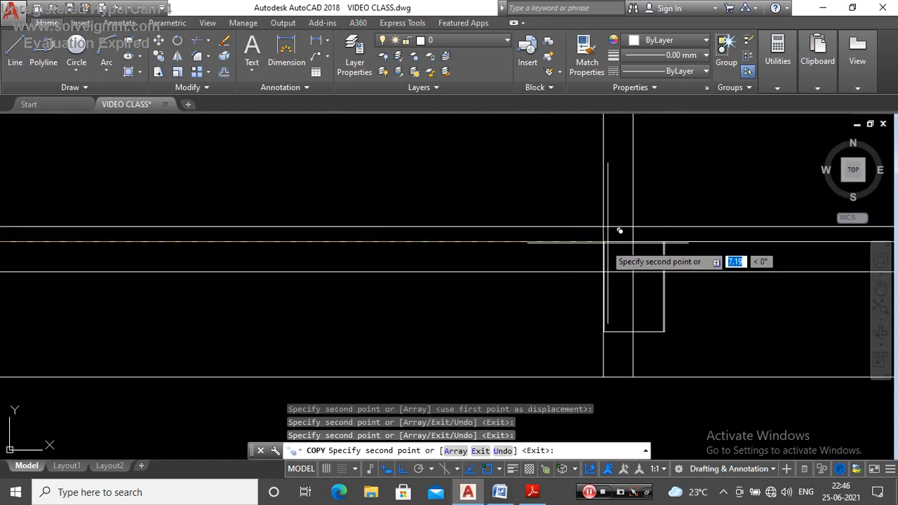
{"action": "key", "text": "Escape"}
Step: Move the front wall's U-shaped outline by its outer upper corner so that corner meets the wall's outer face
{"action": "key", "text": "Return"}
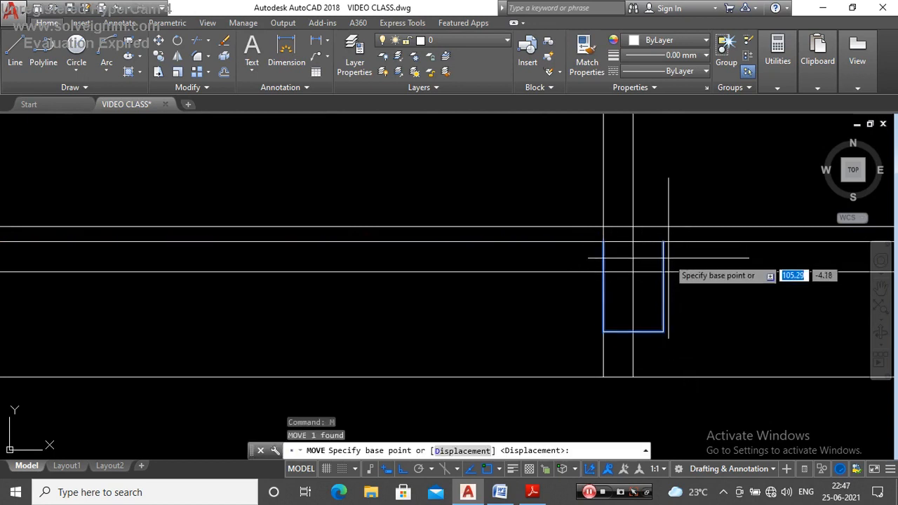
{"action": "left_click", "coordinate": [663, 242]}
{"action": "key", "text": "Escape"}
{"action": "scroll", "coordinate": [534, 251], "scroll_direction": "down", "scroll_amount": 5}
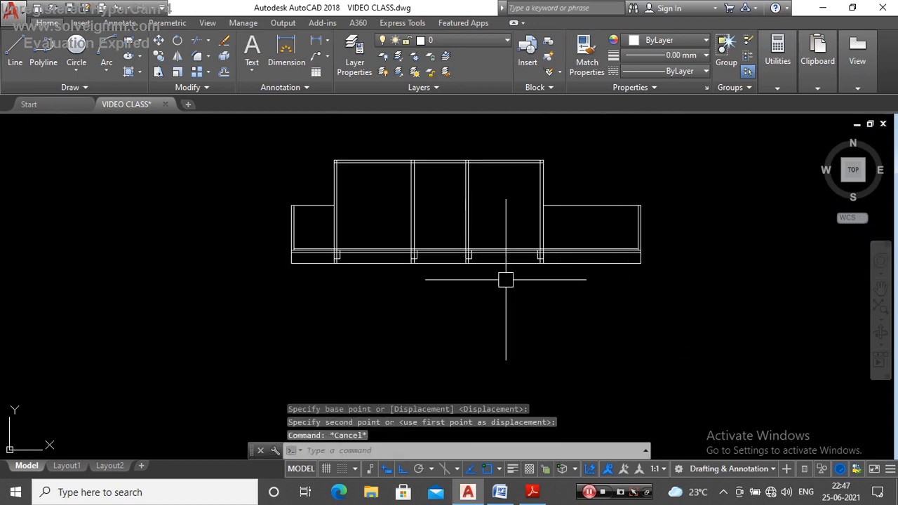
Step: Trim the overlapping ground-level, wall and outline segments at the rear building wall so the slab opens into the U-shaped outline below
{"action": "scroll", "coordinate": [297, 249], "scroll_direction": "up", "scroll_amount": 5}
{"action": "scroll", "coordinate": [415, 277], "scroll_direction": "down", "scroll_amount": 5}
{"action": "scroll", "coordinate": [398, 280], "scroll_direction": "up", "scroll_amount": 4}
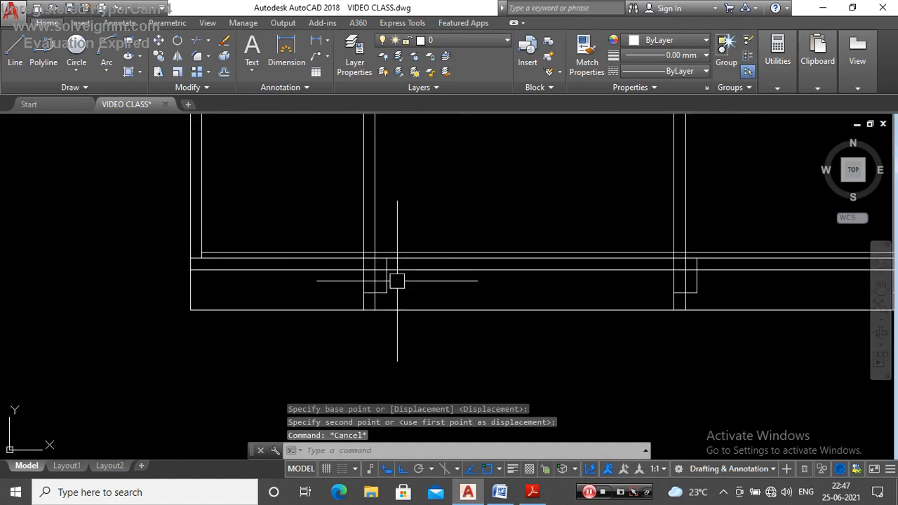
{"action": "type", "text": "TR"}
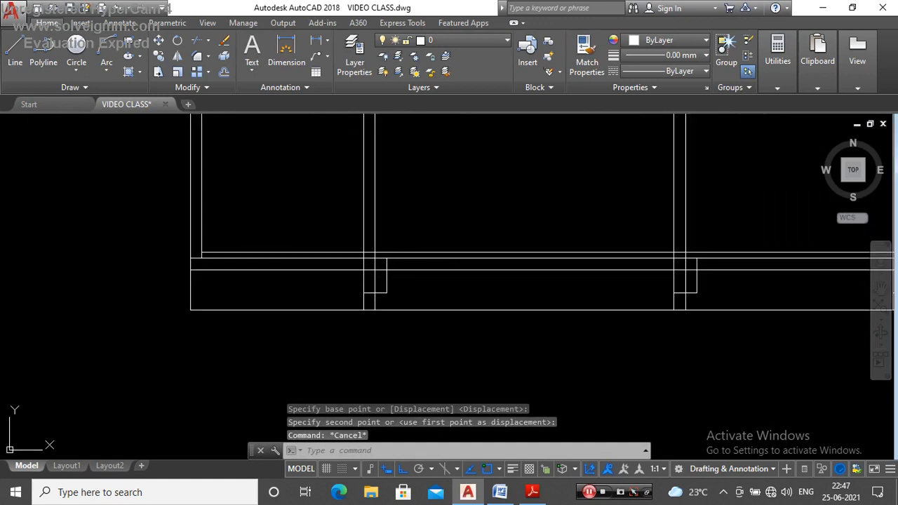
{"action": "key", "text": "Return"}
{"action": "key", "text": "Return"}
{"action": "scroll", "coordinate": [379, 270], "scroll_direction": "up", "scroll_amount": 5}
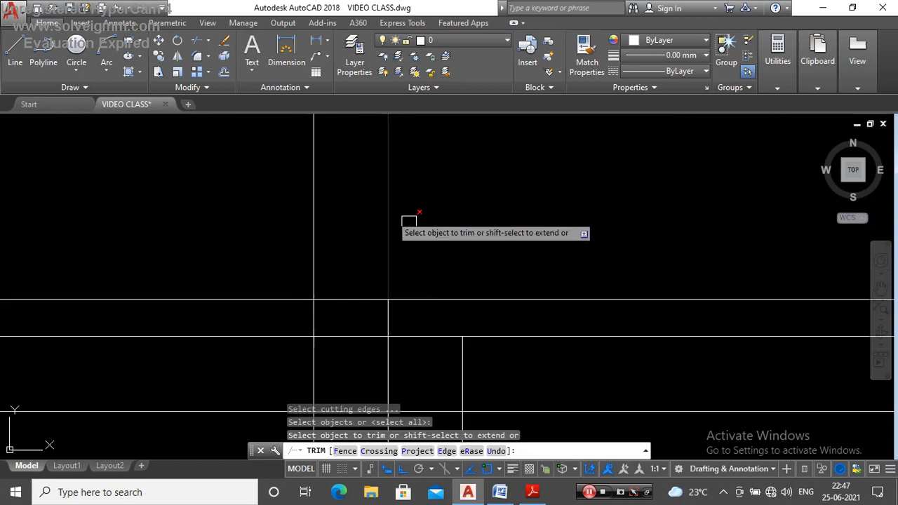
{"action": "scroll", "coordinate": [441, 265], "scroll_direction": "down", "scroll_amount": 5}
{"action": "scroll", "coordinate": [410, 278], "scroll_direction": "up", "scroll_amount": 5}
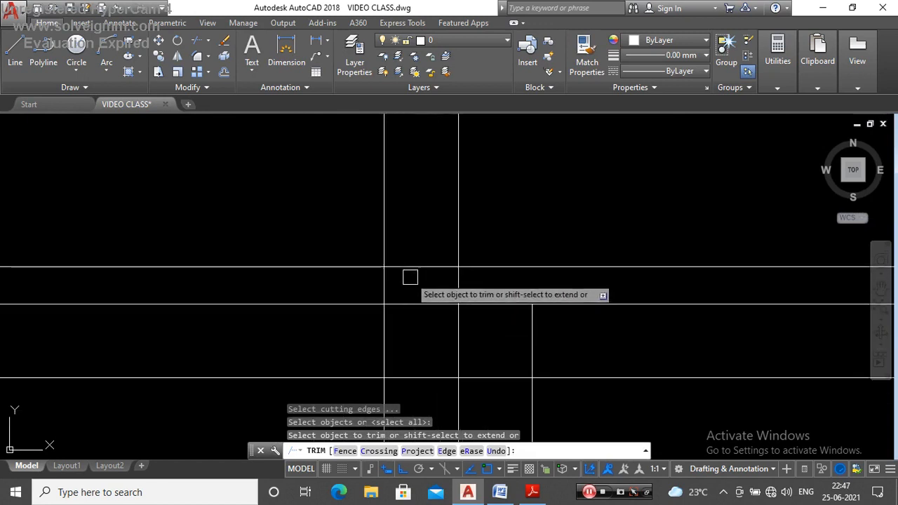
{"action": "left_click", "coordinate": [415, 266]}
{"action": "scroll", "coordinate": [423, 223], "scroll_direction": "down", "scroll_amount": 4}
{"action": "scroll", "coordinate": [431, 265], "scroll_direction": "up", "scroll_amount": 2}
{"action": "left_click", "coordinate": [497, 257]}
{"action": "left_click", "coordinate": [482, 272]}
{"action": "left_click", "coordinate": [459, 297]}
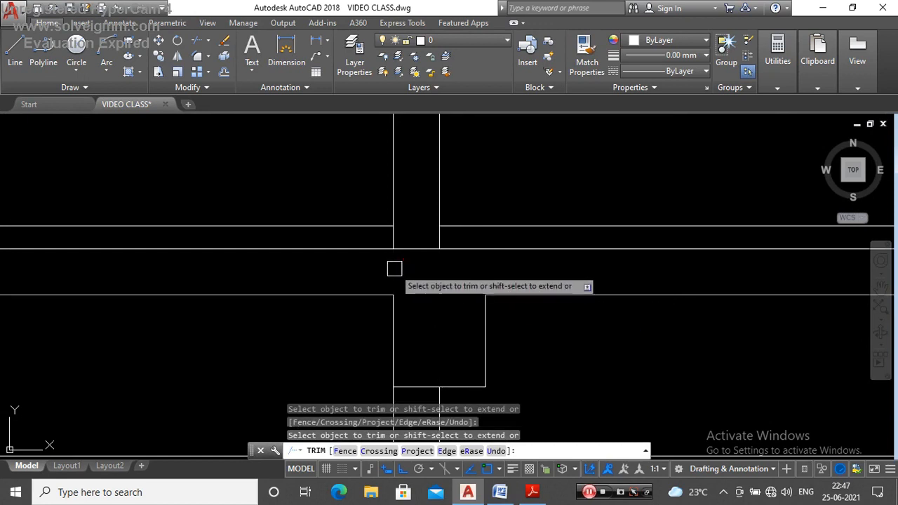
Step: Trim the overlapping floor, wall and outline segments at the second building wall, leaving the U-shaped outline open to the slab
{"action": "scroll", "coordinate": [413, 277], "scroll_direction": "down", "scroll_amount": 5}
{"action": "scroll", "coordinate": [269, 267], "scroll_direction": "up", "scroll_amount": 3}
{"action": "scroll", "coordinate": [367, 287], "scroll_direction": "down", "scroll_amount": 4}
{"action": "scroll", "coordinate": [320, 271], "scroll_direction": "up", "scroll_amount": 8}
{"action": "left_click", "coordinate": [495, 269]}
{"action": "left_click", "coordinate": [393, 275]}
{"action": "left_click", "coordinate": [444, 298]}
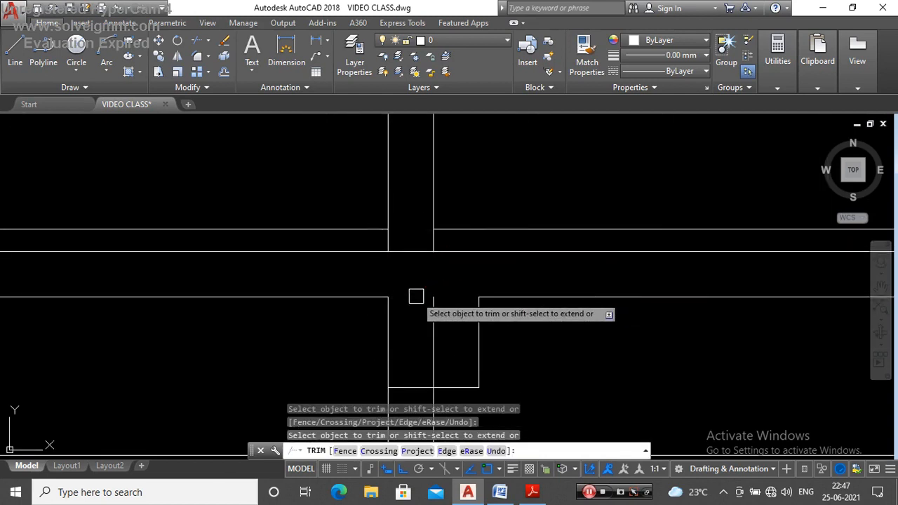
{"action": "scroll", "coordinate": [421, 288], "scroll_direction": "down", "scroll_amount": 4}
{"action": "scroll", "coordinate": [492, 267], "scroll_direction": "up", "scroll_amount": 6}
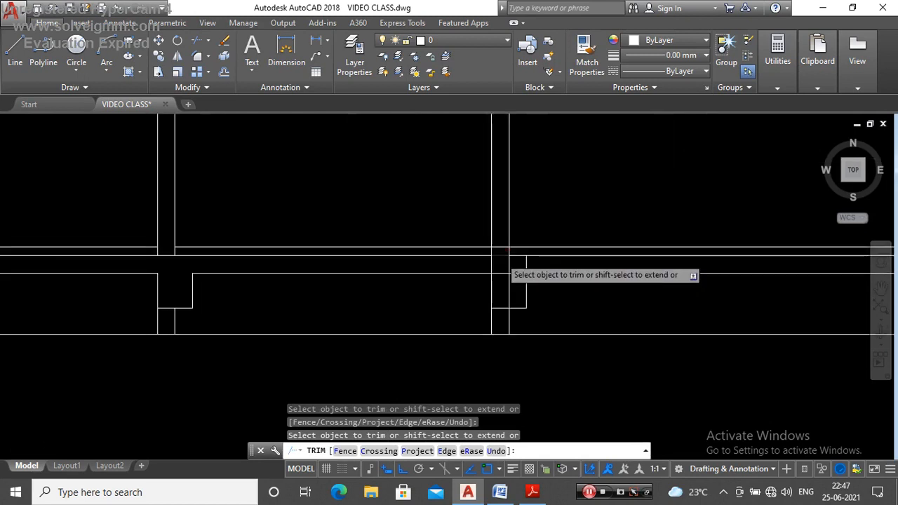
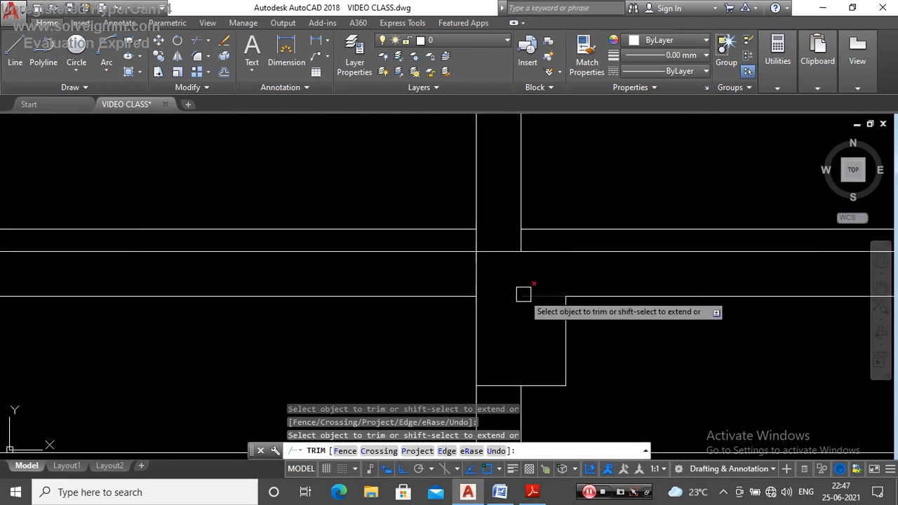
Step: Finish trimming the overlapping floor, wall and outline segments at the third building wall and the front wall, leaving both U-shaped outlines open to the slab
{"action": "scroll", "coordinate": [358, 265], "scroll_direction": "down", "scroll_amount": 4}
{"action": "scroll", "coordinate": [553, 267], "scroll_direction": "up", "scroll_amount": 3}
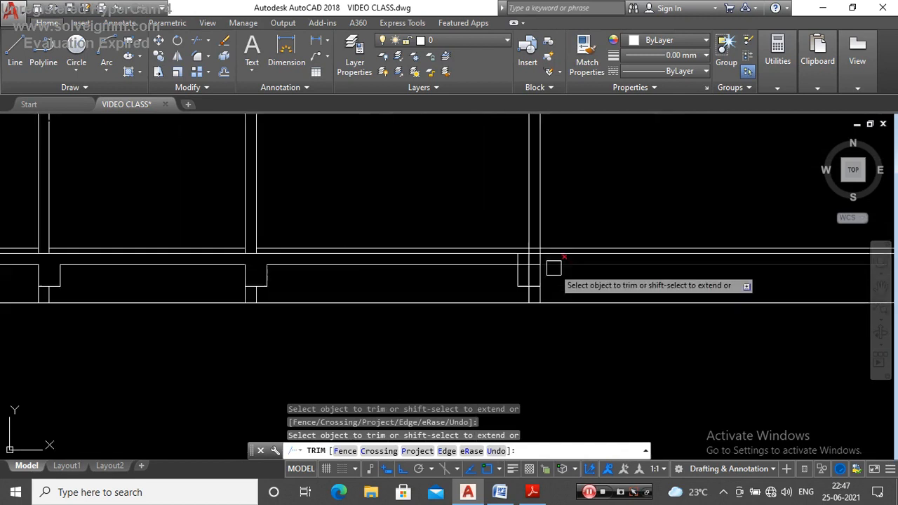
{"action": "scroll", "coordinate": [517, 249], "scroll_direction": "up", "scroll_amount": 1}
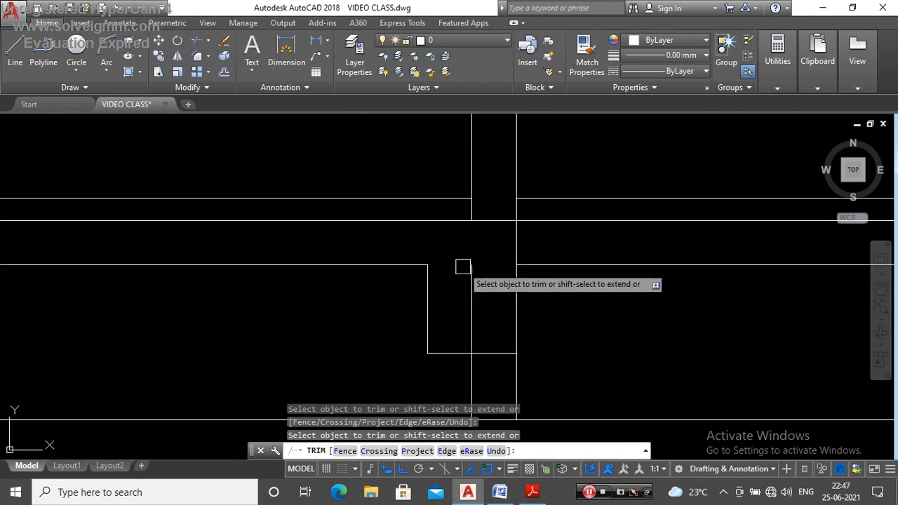
{"action": "scroll", "coordinate": [468, 281], "scroll_direction": "down", "scroll_amount": 2}
{"action": "scroll", "coordinate": [728, 295], "scroll_direction": "up", "scroll_amount": 1}
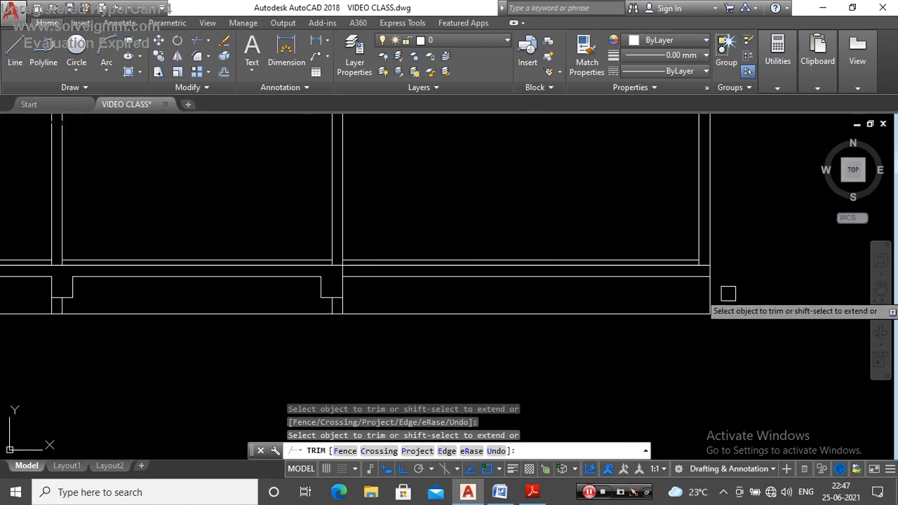
{"action": "scroll", "coordinate": [606, 283], "scroll_direction": "down", "scroll_amount": 4}
{"action": "key", "text": "Escape"}
Step: Copy the four U-shaped outlines from the base slab's upper corner at the front wall to the roof slab's outer upper corner
{"action": "scroll", "coordinate": [618, 274], "scroll_direction": "up", "scroll_amount": 3}
{"action": "scroll", "coordinate": [355, 208], "scroll_direction": "down", "scroll_amount": 3}
{"action": "scroll", "coordinate": [336, 234], "scroll_direction": "up", "scroll_amount": 4}
{"action": "scroll", "coordinate": [337, 235], "scroll_direction": "down", "scroll_amount": 2}
{"action": "scroll", "coordinate": [419, 339], "scroll_direction": "up", "scroll_amount": 6}
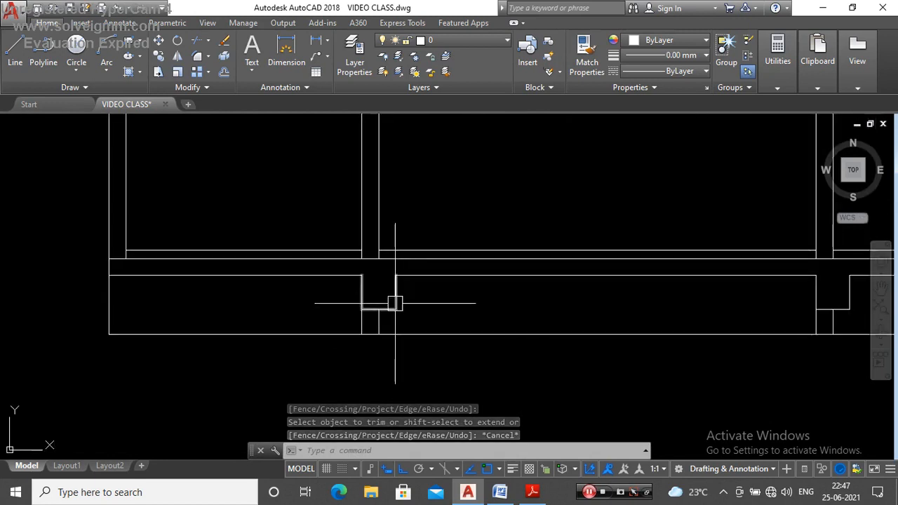
{"action": "left_click", "coordinate": [395, 303]}
{"action": "scroll", "coordinate": [270, 305], "scroll_direction": "down", "scroll_amount": 4}
{"action": "scroll", "coordinate": [482, 304], "scroll_direction": "up", "scroll_amount": 4}
{"action": "left_click", "coordinate": [485, 282]}
{"action": "scroll", "coordinate": [473, 305], "scroll_direction": "down", "scroll_amount": 6}
{"action": "scroll", "coordinate": [463, 292], "scroll_direction": "up", "scroll_amount": 4}
{"action": "scroll", "coordinate": [463, 292], "scroll_direction": "up", "scroll_amount": 1}
{"action": "left_click", "coordinate": [447, 263]}
{"action": "scroll", "coordinate": [383, 297], "scroll_direction": "down", "scroll_amount": 2}
{"action": "scroll", "coordinate": [562, 290], "scroll_direction": "up", "scroll_amount": 2}
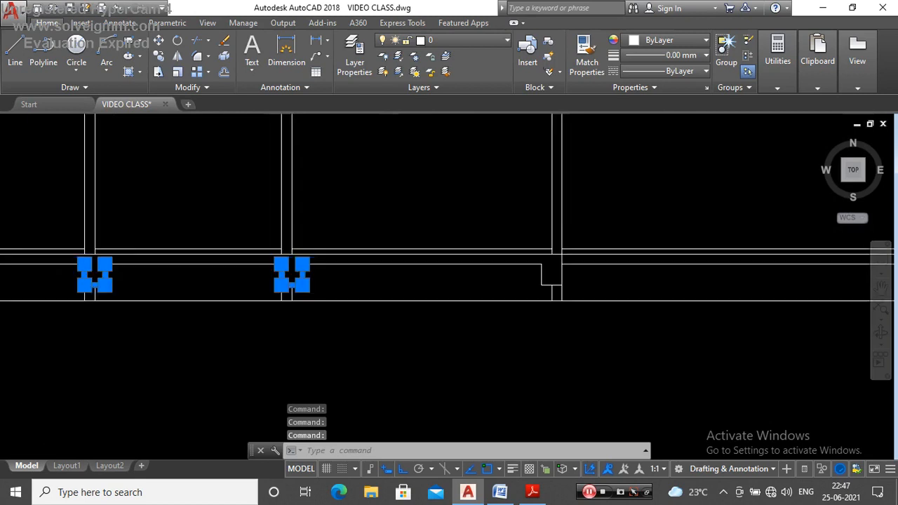
{"action": "left_click", "coordinate": [529, 268]}
{"action": "type", "text": "o"}
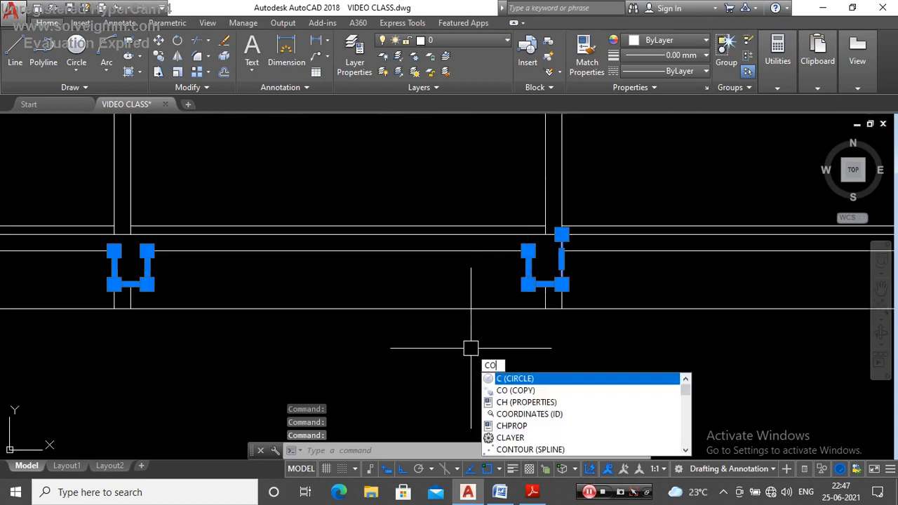
{"action": "key", "text": "Return"}
{"action": "scroll", "coordinate": [573, 229], "scroll_direction": "up", "scroll_amount": 3}
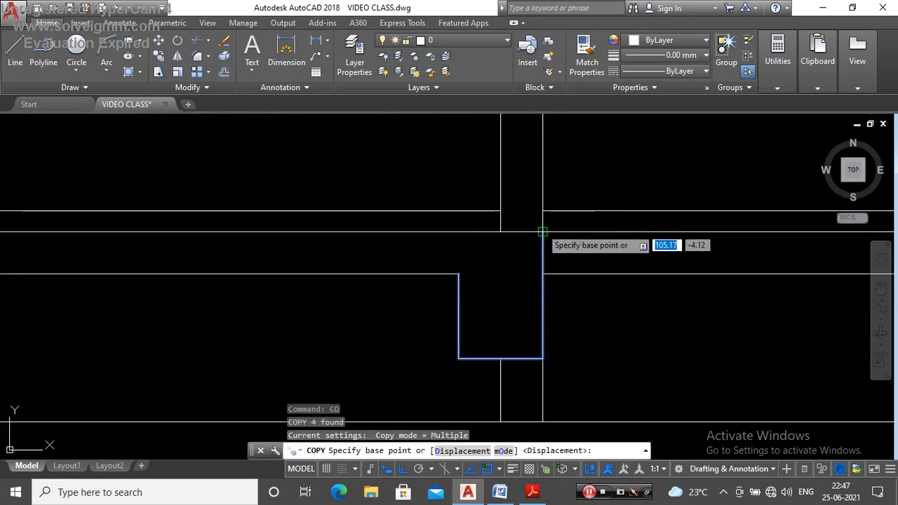
{"action": "left_click", "coordinate": [542, 228]}
{"action": "scroll", "coordinate": [541, 287], "scroll_direction": "down", "scroll_amount": 3}
{"action": "scroll", "coordinate": [531, 188], "scroll_direction": "up", "scroll_amount": 4}
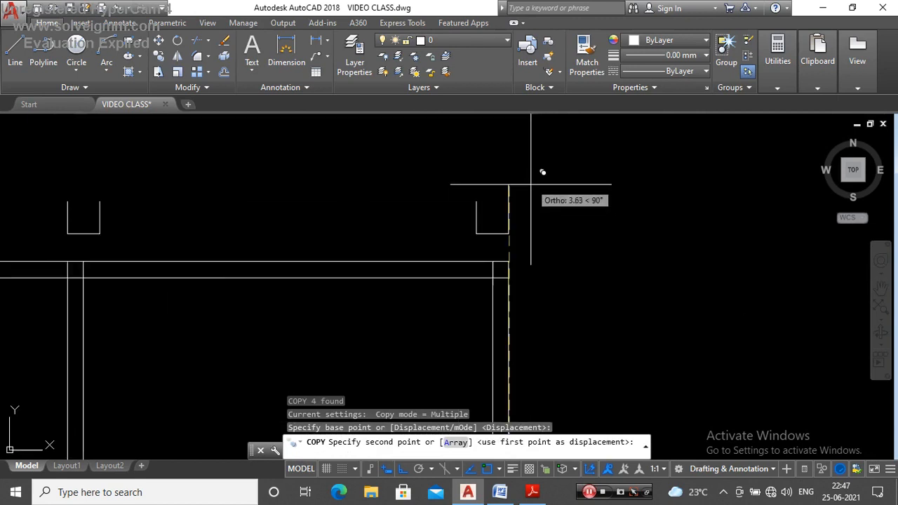
{"action": "left_click", "coordinate": [495, 251]}
{"action": "key", "text": "Escape"}
{"action": "scroll", "coordinate": [515, 254], "scroll_direction": "down", "scroll_amount": 3}
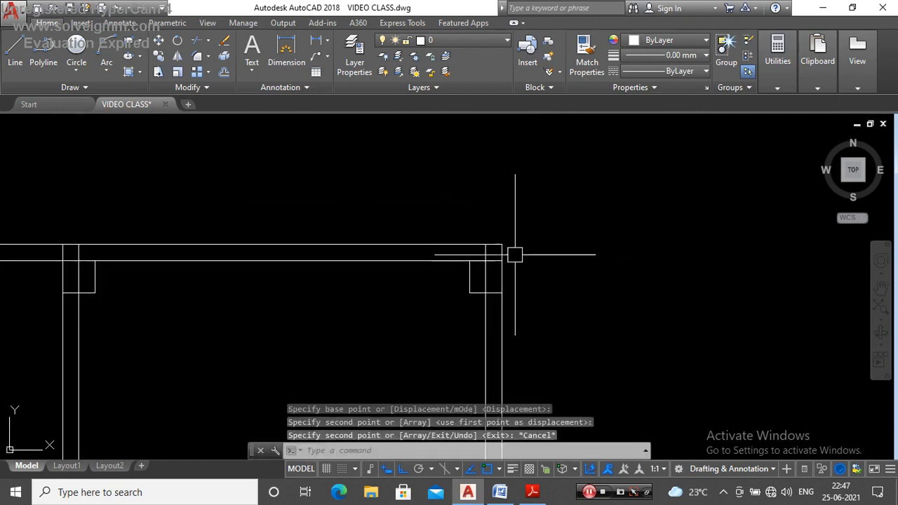
Step: Trim the overlapping roof slab, wall and outline segments at the front wall and third building wall so the roof slab opens into the outlines
{"action": "key", "text": "Return"}
{"action": "key", "text": "Return"}
{"action": "scroll", "coordinate": [484, 250], "scroll_direction": "up", "scroll_amount": 2}
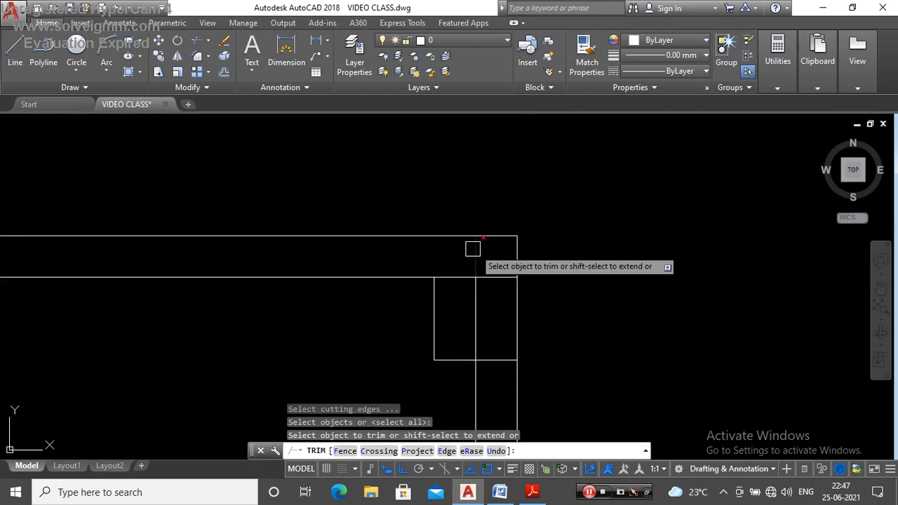
{"action": "scroll", "coordinate": [516, 250], "scroll_direction": "down", "scroll_amount": 2}
{"action": "scroll", "coordinate": [295, 248], "scroll_direction": "up", "scroll_amount": 3}
{"action": "left_click", "coordinate": [379, 231]}
{"action": "left_click", "coordinate": [360, 268]}
{"action": "left_click", "coordinate": [390, 268]}
{"action": "left_click", "coordinate": [383, 286]}
Step: Trim the overlapping roof slab, wall and outline segments at the second building wall and the rear wall
{"action": "scroll", "coordinate": [562, 233], "scroll_direction": "down", "scroll_amount": 3}
{"action": "scroll", "coordinate": [361, 241], "scroll_direction": "up", "scroll_amount": 2}
{"action": "left_click", "coordinate": [337, 260]}
{"action": "left_click", "coordinate": [370, 264]}
{"action": "left_click", "coordinate": [360, 282]}
{"action": "scroll", "coordinate": [503, 247], "scroll_direction": "down", "scroll_amount": 3}
{"action": "scroll", "coordinate": [206, 250], "scroll_direction": "up", "scroll_amount": 1}
{"action": "scroll", "coordinate": [205, 251], "scroll_direction": "up", "scroll_amount": 3}
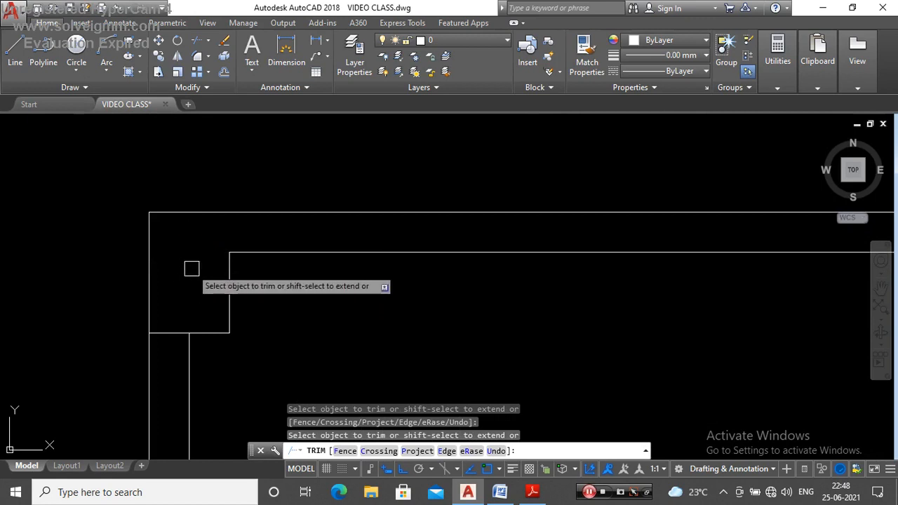
{"action": "key", "text": "Escape"}
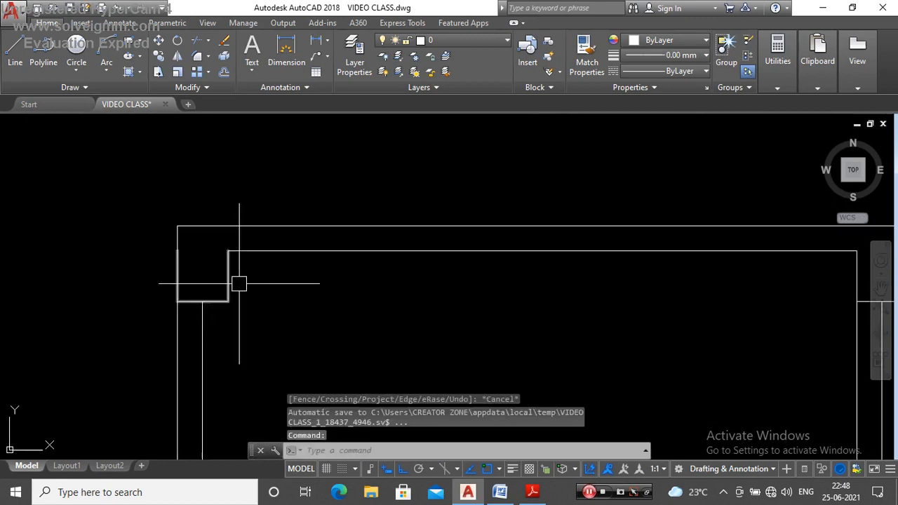
Step: Compare the section's rooms and walls with the spaces crossed by the Y–Y section line on the rotated ground floor plan
{"action": "scroll", "coordinate": [261, 191], "scroll_direction": "down", "scroll_amount": 10}
{"action": "scroll", "coordinate": [361, 255], "scroll_direction": "up", "scroll_amount": 4}
{"action": "scroll", "coordinate": [367, 274], "scroll_direction": "down", "scroll_amount": 3}
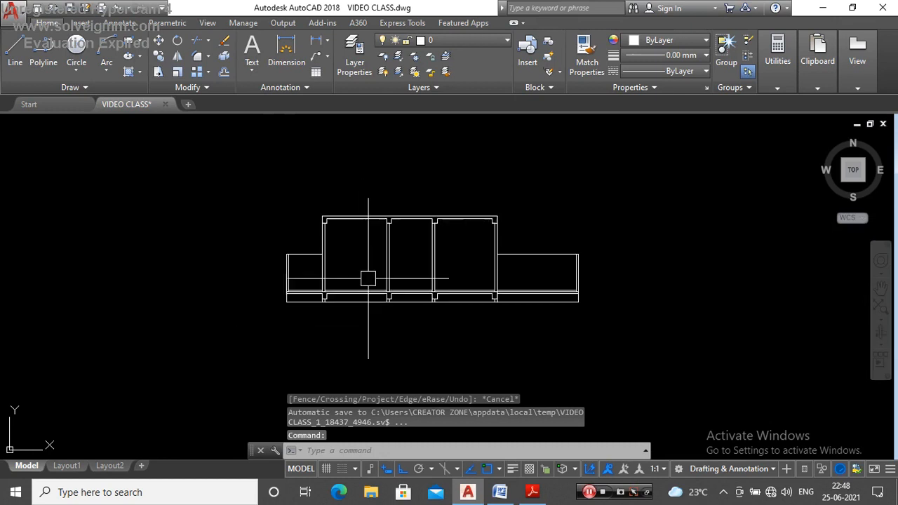
{"action": "scroll", "coordinate": [338, 298], "scroll_direction": "up", "scroll_amount": 4}
{"action": "scroll", "coordinate": [364, 314], "scroll_direction": "down", "scroll_amount": 3}
{"action": "scroll", "coordinate": [445, 269], "scroll_direction": "up", "scroll_amount": 3}
{"action": "scroll", "coordinate": [447, 301], "scroll_direction": "down", "scroll_amount": 5}
{"action": "scroll", "coordinate": [435, 198], "scroll_direction": "up", "scroll_amount": 10}
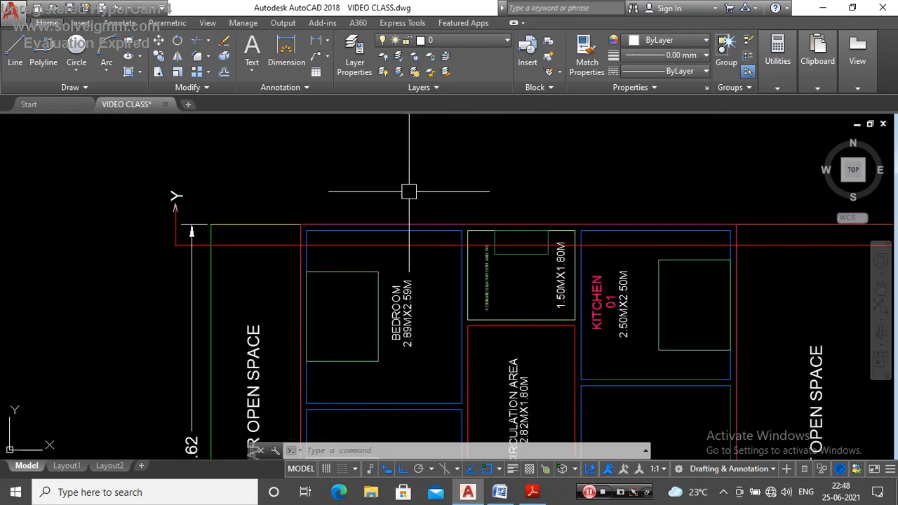
{"action": "scroll", "coordinate": [336, 205], "scroll_direction": "down", "scroll_amount": 3}
{"action": "scroll", "coordinate": [323, 191], "scroll_direction": "up", "scroll_amount": 4}
{"action": "scroll", "coordinate": [311, 178], "scroll_direction": "down", "scroll_amount": 2}
{"action": "scroll", "coordinate": [306, 176], "scroll_direction": "up", "scroll_amount": 2}
{"action": "scroll", "coordinate": [323, 165], "scroll_direction": "down", "scroll_amount": 10}
{"action": "scroll", "coordinate": [334, 329], "scroll_direction": "up", "scroll_amount": 4}
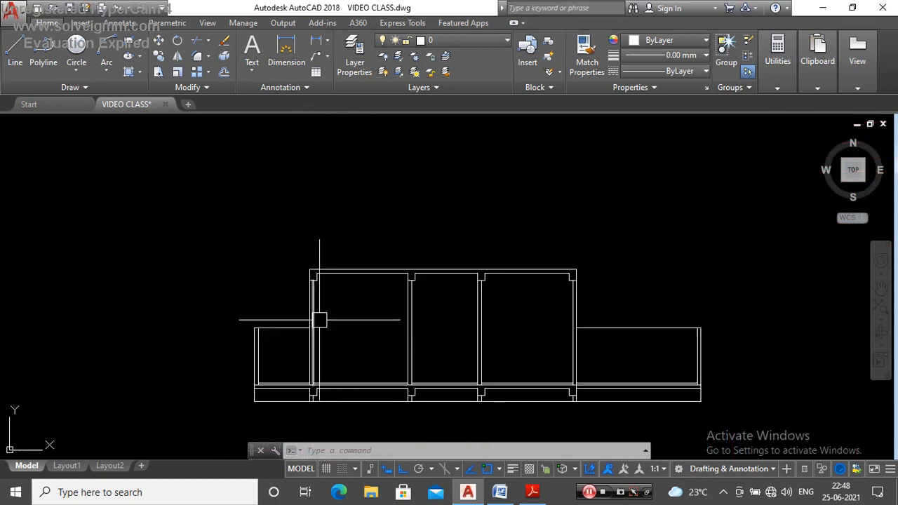
{"action": "scroll", "coordinate": [317, 316], "scroll_direction": "down", "scroll_amount": 6}
{"action": "scroll", "coordinate": [342, 231], "scroll_direction": "up", "scroll_amount": 6}
{"action": "scroll", "coordinate": [301, 176], "scroll_direction": "up", "scroll_amount": 5}
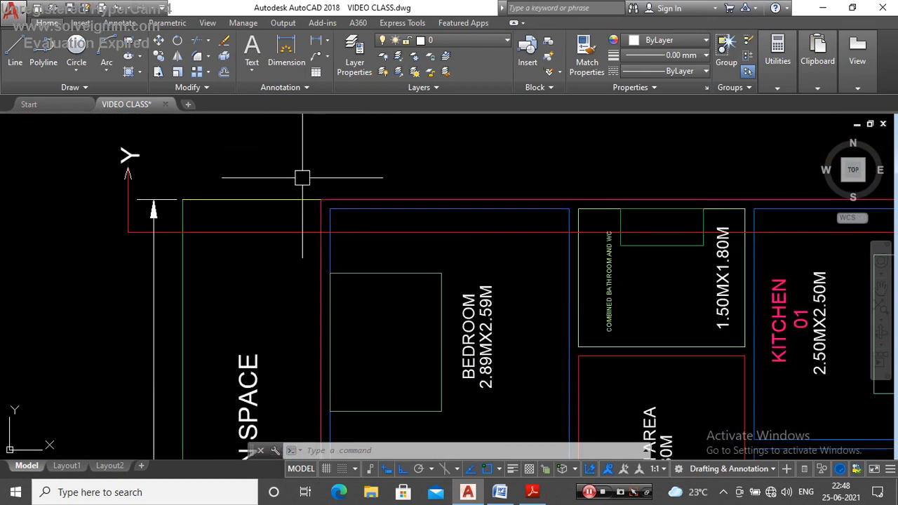
{"action": "scroll", "coordinate": [330, 182], "scroll_direction": "down", "scroll_amount": 6}
{"action": "scroll", "coordinate": [351, 330], "scroll_direction": "down", "scroll_amount": 3}
{"action": "scroll", "coordinate": [347, 322], "scroll_direction": "up", "scroll_amount": 7}
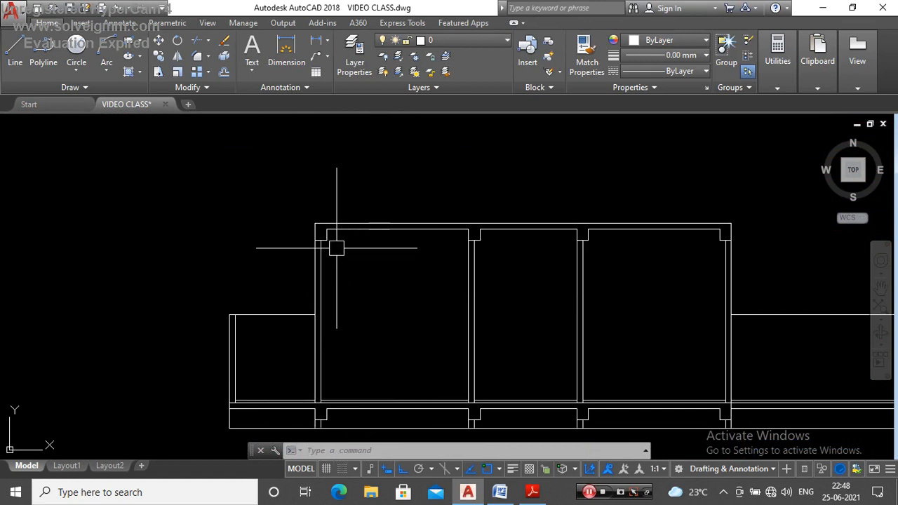
{"action": "scroll", "coordinate": [318, 232], "scroll_direction": "down", "scroll_amount": 8}
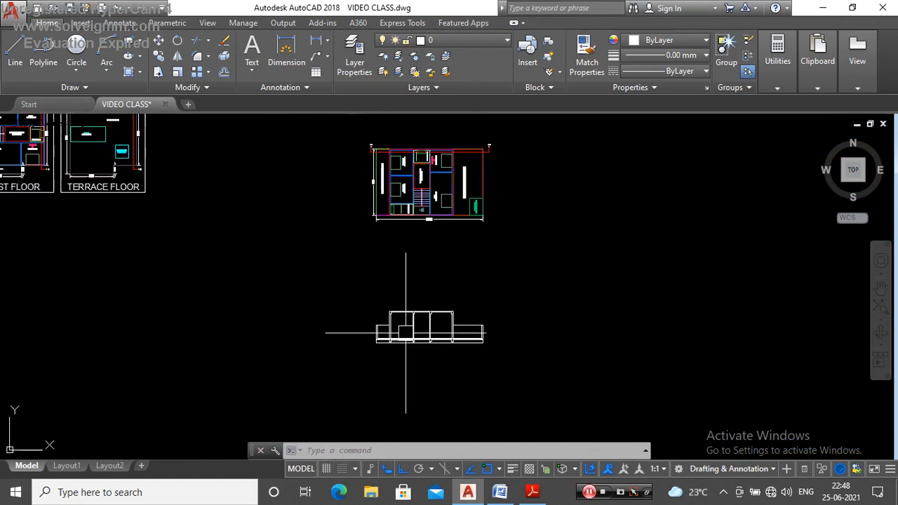
Step: Draw vertical construction lines through both side edges of the small green rectangle in the plan's combined bathroom and WC
{"action": "scroll", "coordinate": [394, 189], "scroll_direction": "up", "scroll_amount": 6}
{"action": "scroll", "coordinate": [421, 181], "scroll_direction": "up", "scroll_amount": 3}
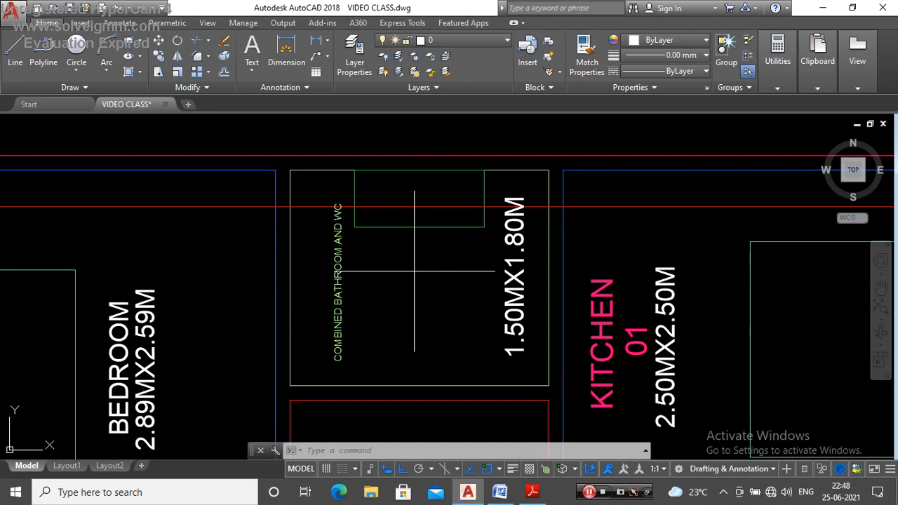
{"action": "type", "text": "XL"}
{"action": "key", "text": "Return"}
{"action": "type", "text": "V"}
{"action": "key", "text": "Return"}
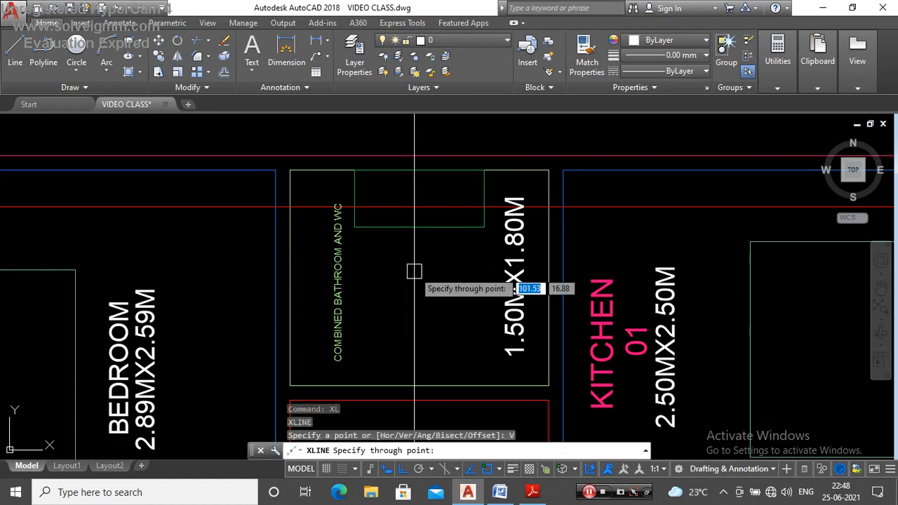
{"action": "left_click", "coordinate": [351, 163]}
{"action": "left_click", "coordinate": [495, 161]}
{"action": "key", "text": "Escape"}
Step: Draw a polyline from the floor line at the third building wall's outer face, 2.2 up and horizontally across the bathroom bay past the second wall
{"action": "scroll", "coordinate": [476, 195], "scroll_direction": "down", "scroll_amount": 10}
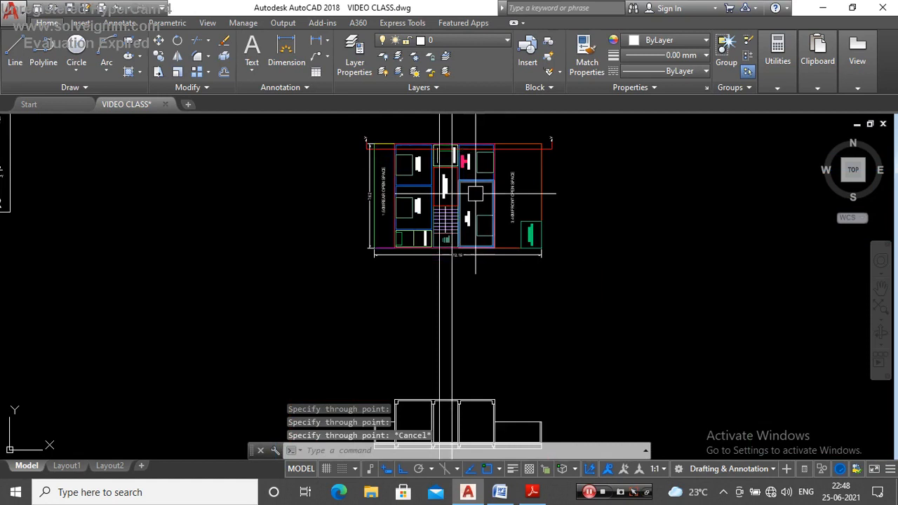
{"action": "scroll", "coordinate": [460, 330], "scroll_direction": "up", "scroll_amount": 8}
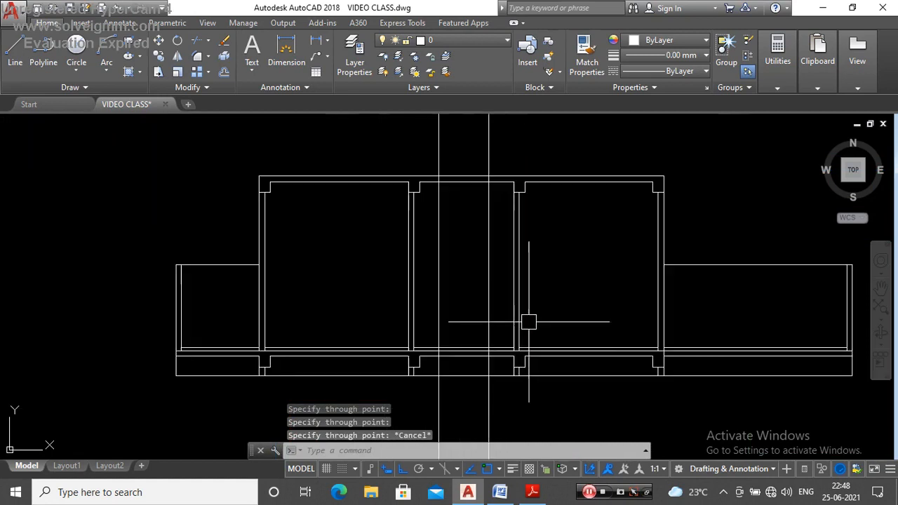
{"action": "type", "text": "pl"}
{"action": "key", "text": "Return"}
{"action": "scroll", "coordinate": [513, 351], "scroll_direction": "up", "scroll_amount": 5}
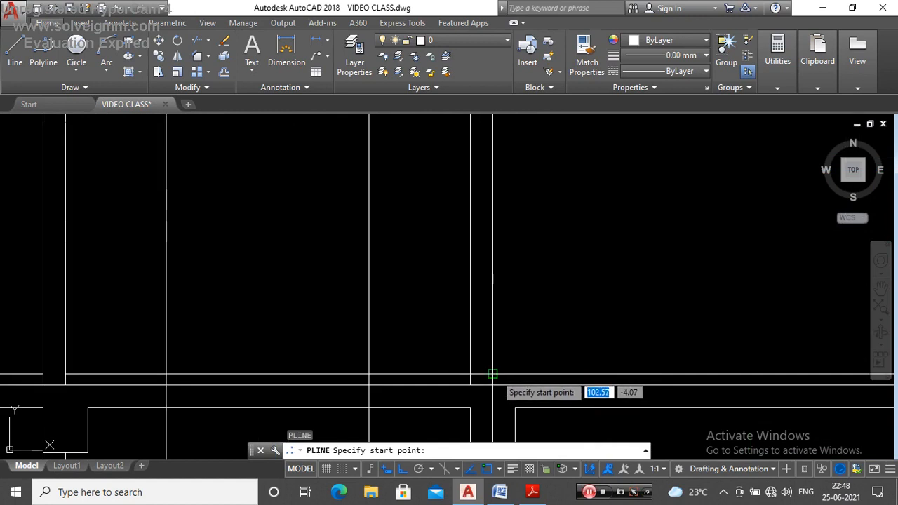
{"action": "left_click", "coordinate": [493, 374]}
{"action": "scroll", "coordinate": [493, 374], "scroll_direction": "down", "scroll_amount": 5}
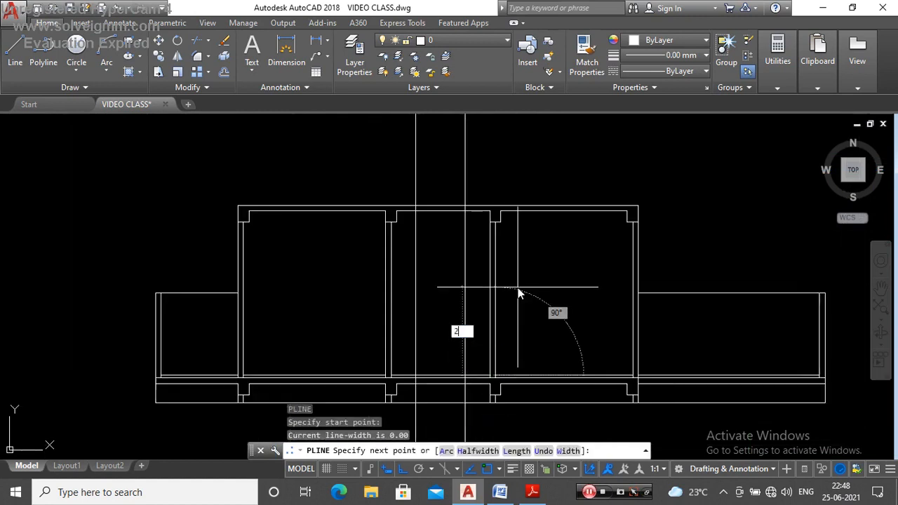
{"action": "key", "text": "Return"}
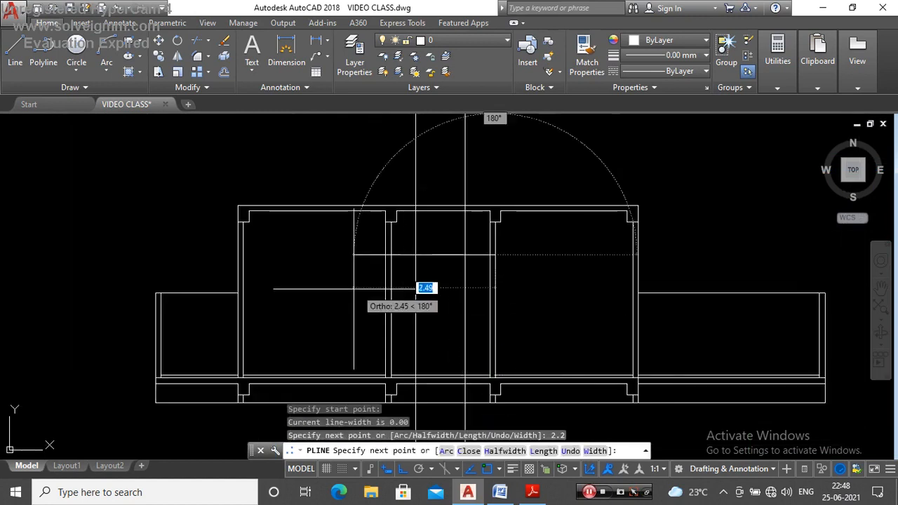
{"action": "key", "text": "Escape"}
Step: Explode the polyline and offset its horizontal segment 0.1 upward
{"action": "scroll", "coordinate": [430, 255], "scroll_direction": "up", "scroll_amount": 2}
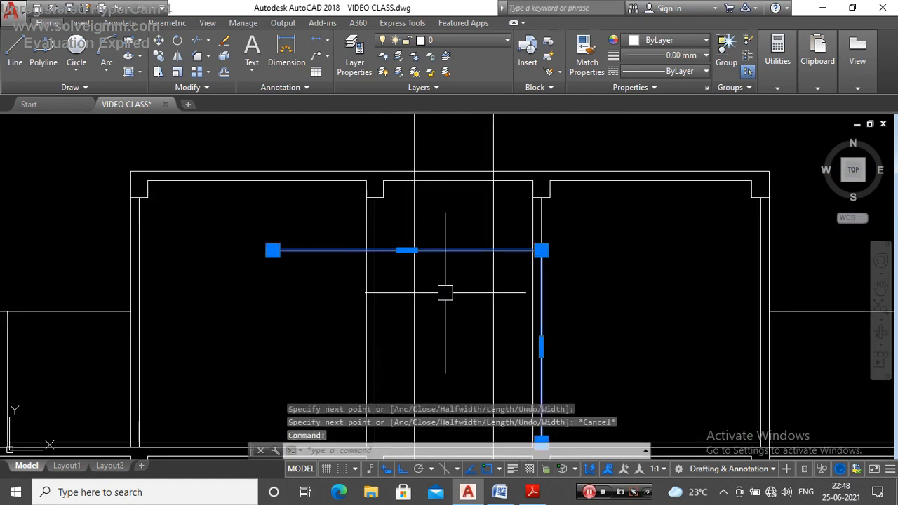
{"action": "key", "text": "Return"}
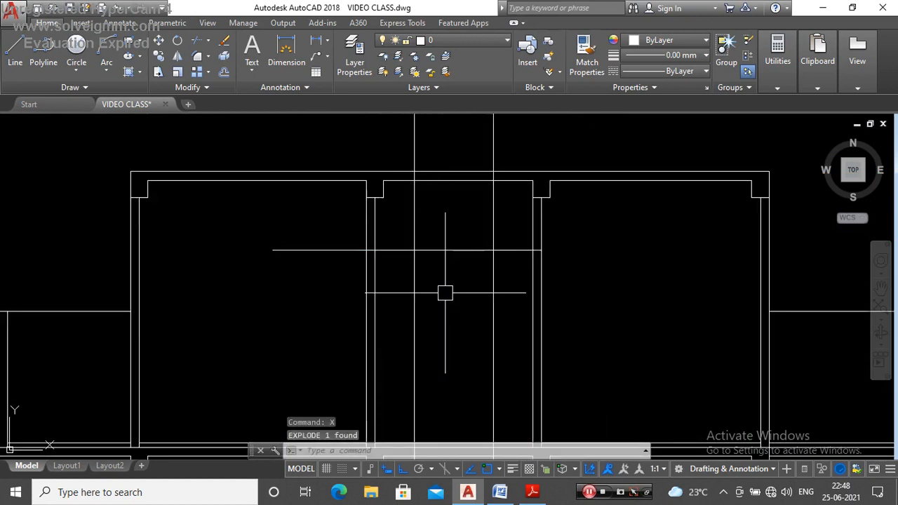
{"action": "type", "text": "o"}
{"action": "key", "text": "Return"}
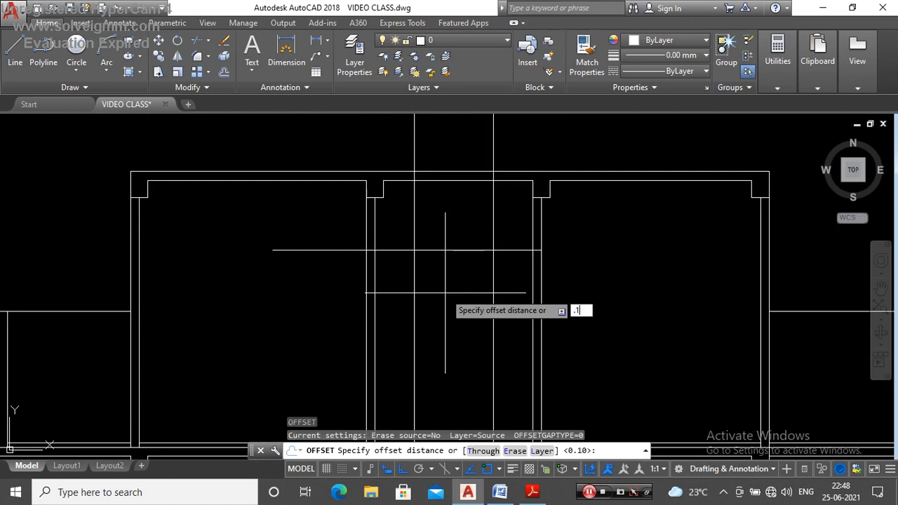
{"action": "key", "text": "Return"}
{"action": "left_click", "coordinate": [446, 250]}
{"action": "left_click", "coordinate": [449, 234]}
{"action": "key", "text": "Escape"}
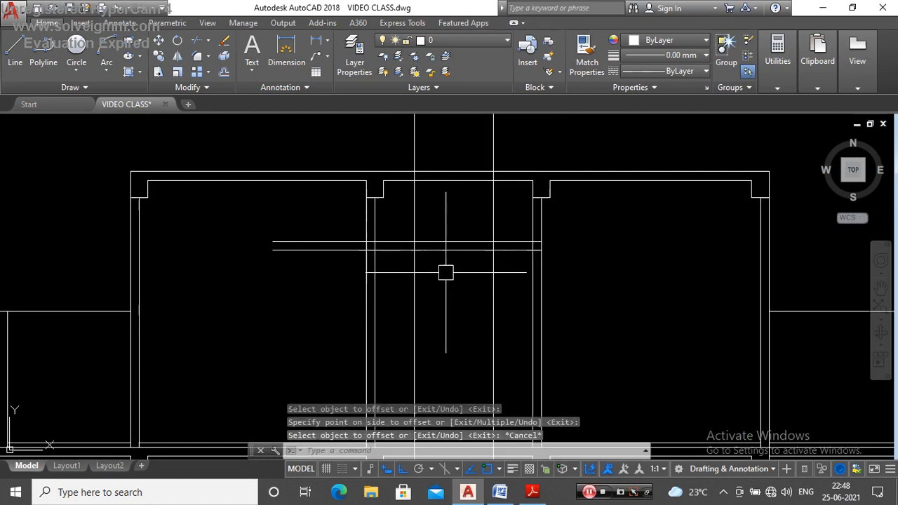
Step: Trim the two horizontal lines beyond the second building wall and the wall segments between them at both bathroom walls
{"action": "key", "text": "Return"}
{"action": "key", "text": "Return"}
{"action": "left_click", "coordinate": [323, 213]}
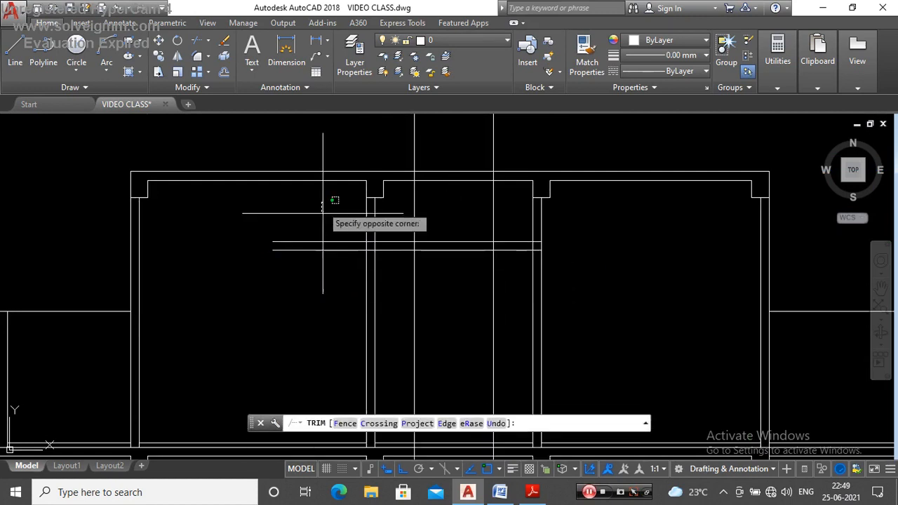
{"action": "left_click", "coordinate": [295, 285]}
{"action": "scroll", "coordinate": [376, 251], "scroll_direction": "up", "scroll_amount": 3}
{"action": "left_click", "coordinate": [377, 241]}
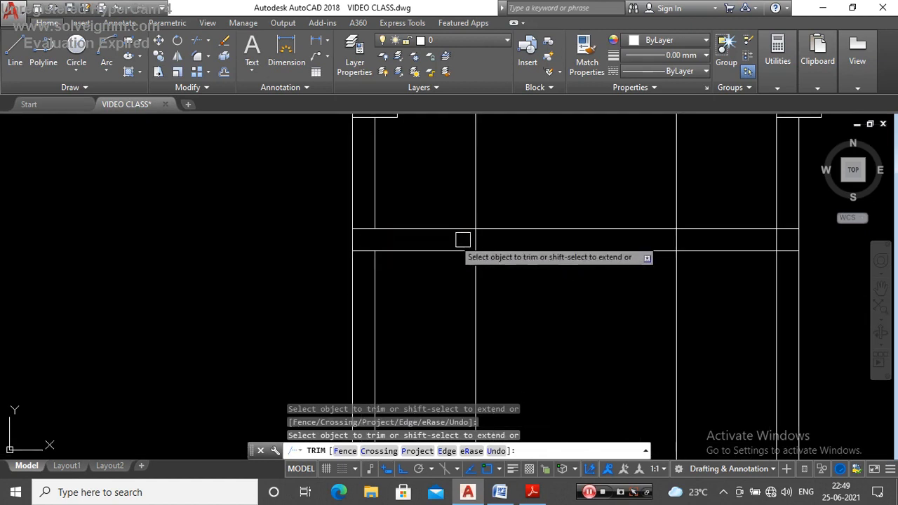
{"action": "key", "text": "Escape"}
{"action": "scroll", "coordinate": [585, 204], "scroll_direction": "down", "scroll_amount": 3}
{"action": "scroll", "coordinate": [486, 214], "scroll_direction": "up", "scroll_amount": 2}
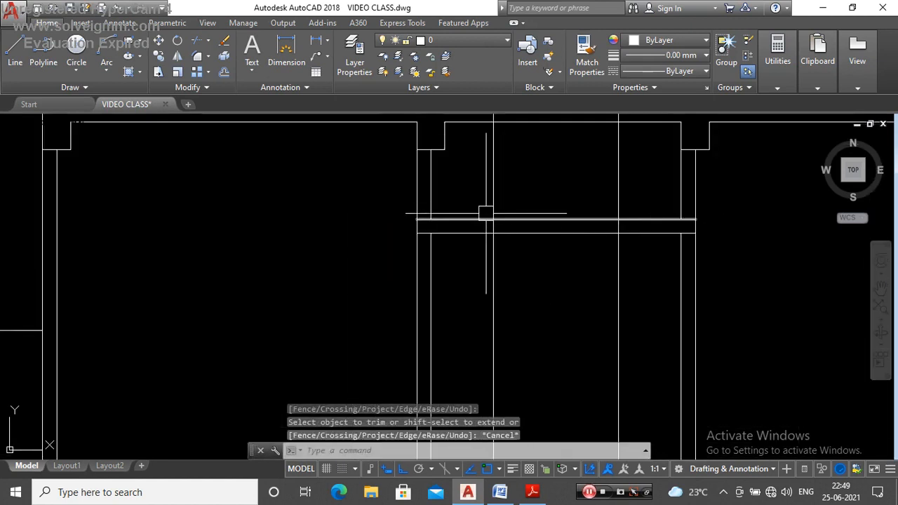
{"action": "left_click", "coordinate": [636, 181]}
{"action": "key", "text": "Escape"}
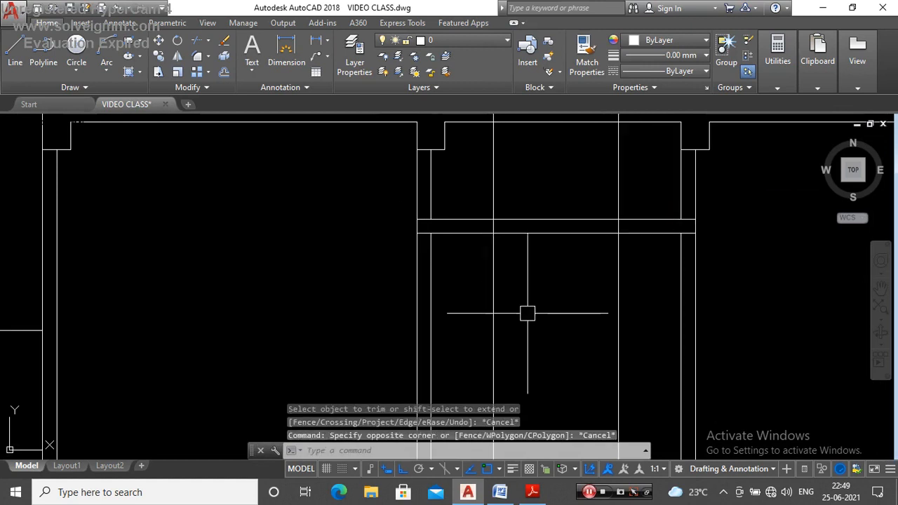
Step: Draw a polyline from the lintel underside at the first construction line, 0.4 down, 0.90 across and back up to the lintel
{"action": "type", "text": "PL"}
{"action": "key", "text": "Return"}
{"action": "scroll", "coordinate": [523, 314], "scroll_direction": "up", "scroll_amount": 3}
{"action": "left_click", "coordinate": [508, 208]}
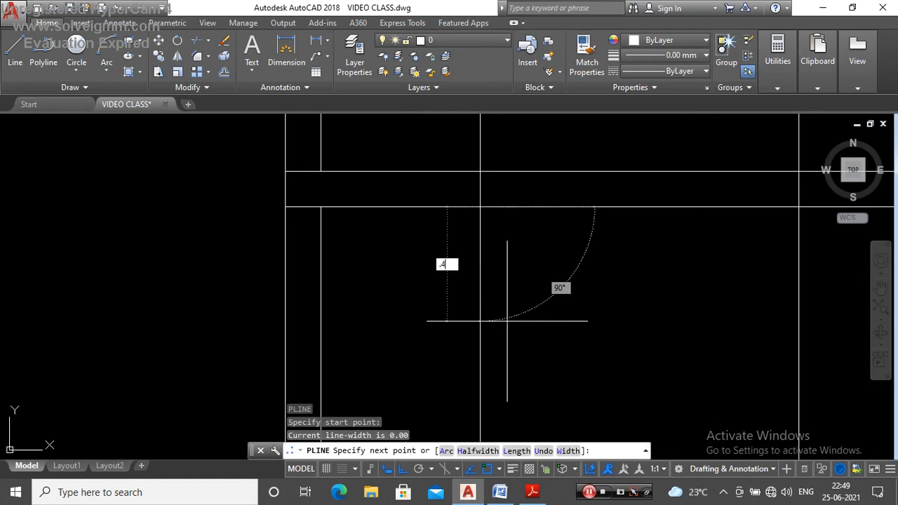
{"action": "type", "text": ".4"}
{"action": "key", "text": "Return"}
{"action": "scroll", "coordinate": [463, 288], "scroll_direction": "down", "scroll_amount": 2}
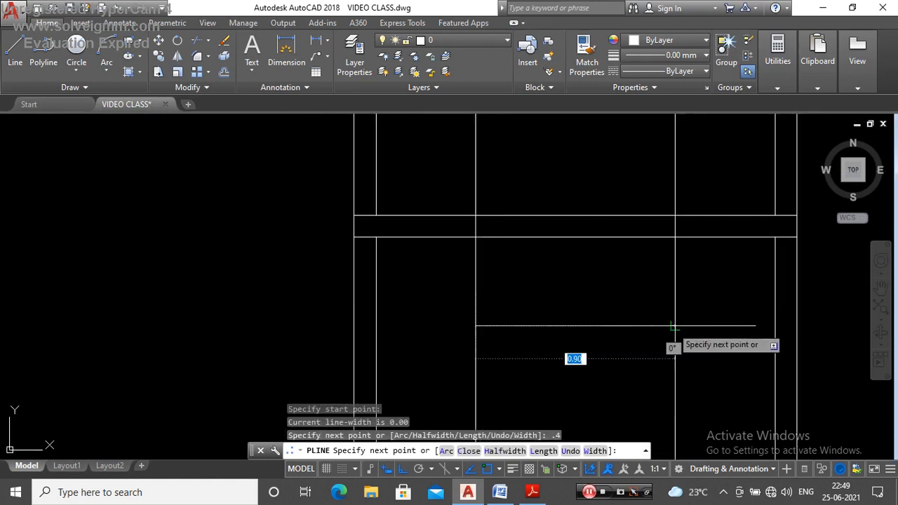
{"action": "key", "text": "Escape"}
Step: Erase the two vertical construction lines running through the bathroom opening
{"action": "left_click", "coordinate": [698, 151]}
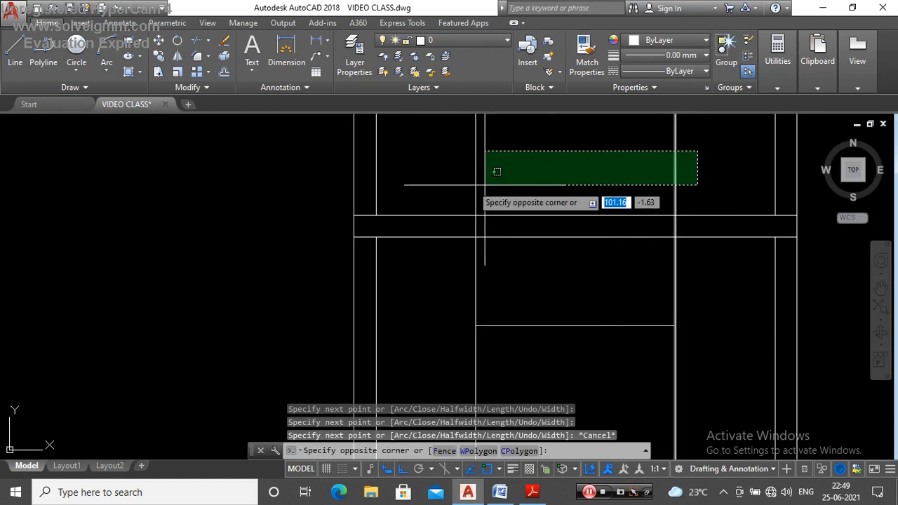
{"action": "left_click", "coordinate": [475, 184]}
{"action": "key", "text": "Delete"}
{"action": "scroll", "coordinate": [501, 295], "scroll_direction": "down", "scroll_amount": 3}
{"action": "scroll", "coordinate": [498, 260], "scroll_direction": "up", "scroll_amount": 4}
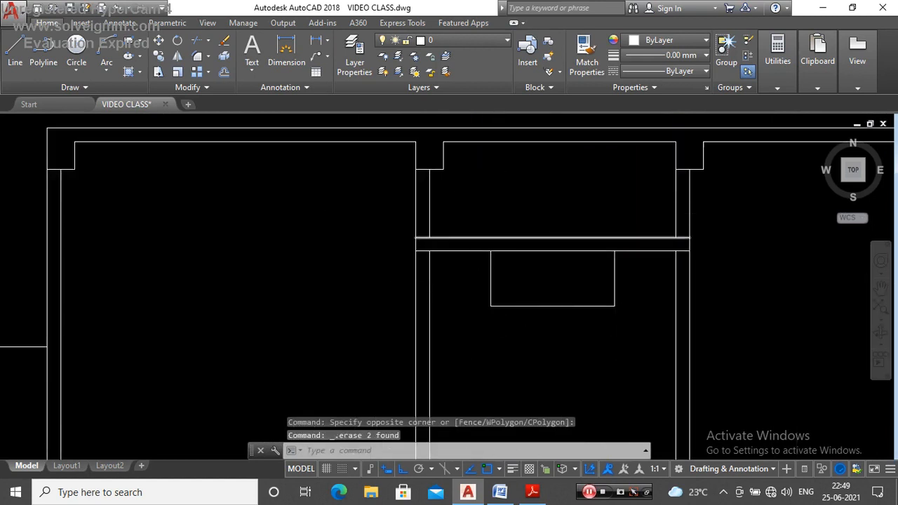
Step: Compare the section's bathroom lintel and opening with the combined bathroom and WC in the rotated ground floor plan
{"action": "scroll", "coordinate": [624, 239], "scroll_direction": "up", "scroll_amount": 2}
{"action": "left_click", "coordinate": [627, 233]}
{"action": "left_click", "coordinate": [621, 249]}
{"action": "key", "text": "Escape"}
{"action": "scroll", "coordinate": [468, 340], "scroll_direction": "down", "scroll_amount": 6}
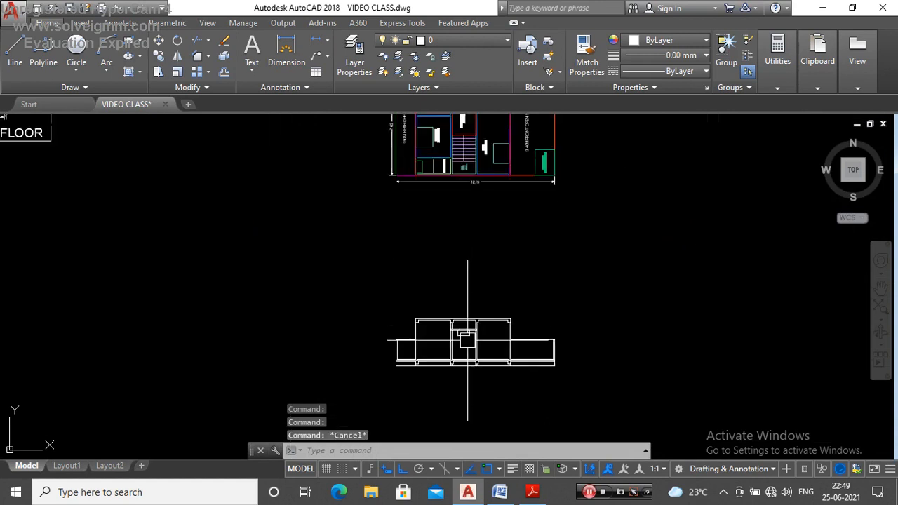
{"action": "scroll", "coordinate": [479, 295], "scroll_direction": "down", "scroll_amount": 2}
{"action": "scroll", "coordinate": [482, 327], "scroll_direction": "up", "scroll_amount": 5}
{"action": "scroll", "coordinate": [482, 246], "scroll_direction": "down", "scroll_amount": 5}
{"action": "scroll", "coordinate": [484, 179], "scroll_direction": "up", "scroll_amount": 4}
{"action": "scroll", "coordinate": [484, 180], "scroll_direction": "up", "scroll_amount": 5}
{"action": "left_click", "coordinate": [289, 220]}
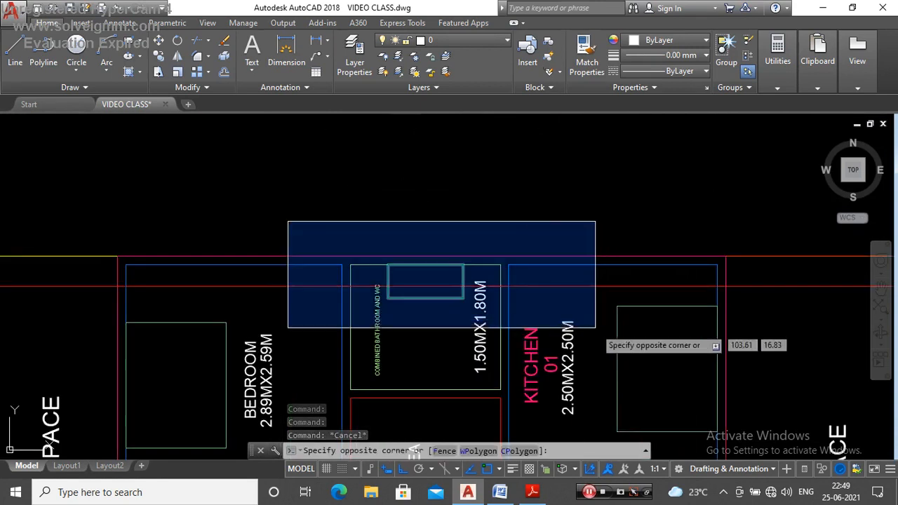
{"action": "key", "text": "Escape"}
{"action": "scroll", "coordinate": [471, 210], "scroll_direction": "down", "scroll_amount": 5}
{"action": "scroll", "coordinate": [411, 201], "scroll_direction": "up", "scroll_amount": 5}
{"action": "scroll", "coordinate": [487, 189], "scroll_direction": "down", "scroll_amount": 5}
{"action": "scroll", "coordinate": [341, 206], "scroll_direction": "up", "scroll_amount": 5}
{"action": "scroll", "coordinate": [376, 164], "scroll_direction": "down", "scroll_amount": 5}
{"action": "scroll", "coordinate": [376, 165], "scroll_direction": "down", "scroll_amount": 5}
{"action": "scroll", "coordinate": [353, 161], "scroll_direction": "up", "scroll_amount": 5}
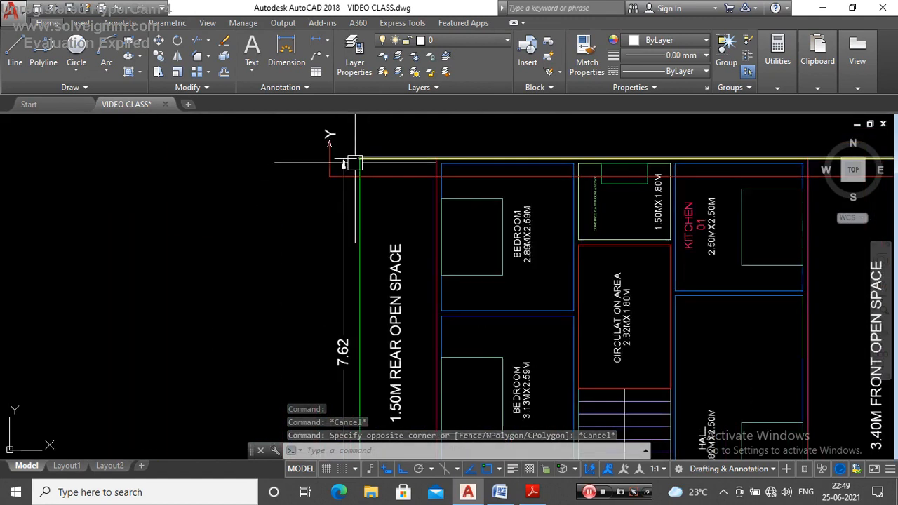
{"action": "scroll", "coordinate": [346, 161], "scroll_direction": "down", "scroll_amount": 5}
{"action": "scroll", "coordinate": [394, 326], "scroll_direction": "up", "scroll_amount": 5}
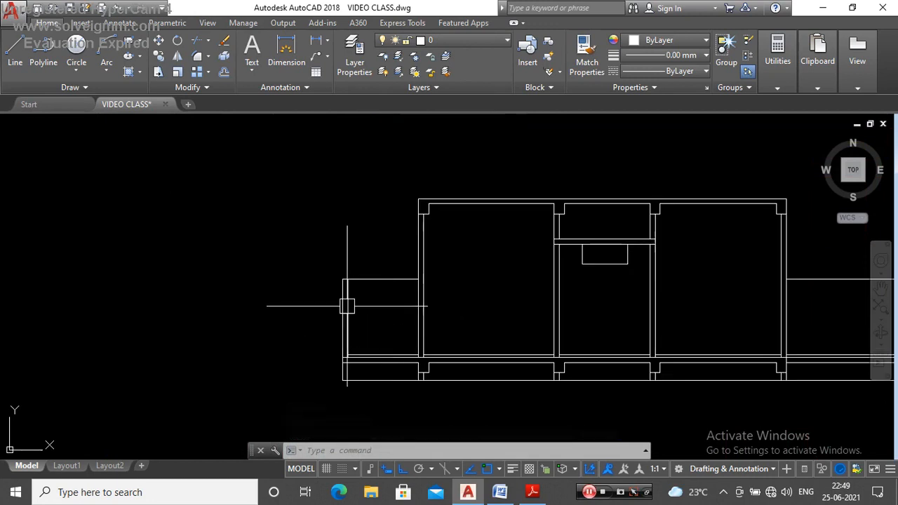
{"action": "left_click", "coordinate": [311, 252]}
{"action": "key", "text": "Escape"}
{"action": "scroll", "coordinate": [394, 367], "scroll_direction": "down", "scroll_amount": 5}
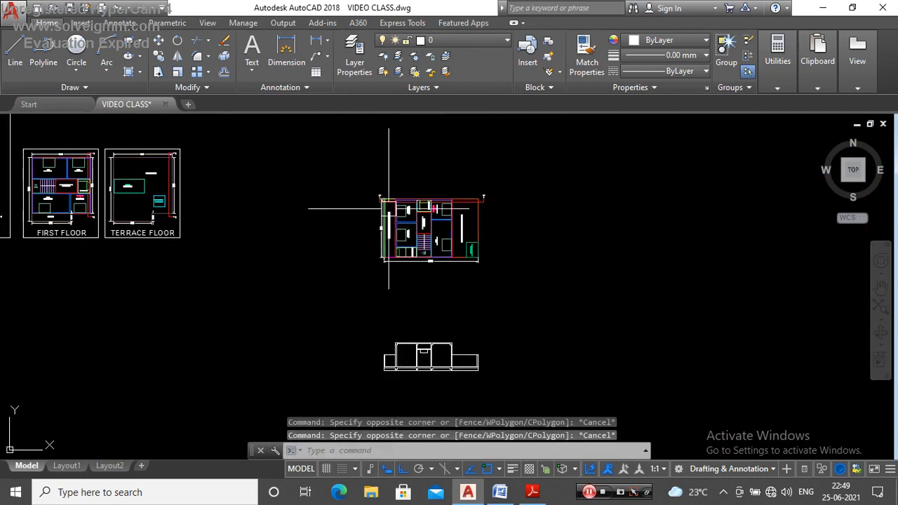
Step: Trace the Y–Y section line across the rear open space, bedroom and combined bathroom and WC in the rotated plan
{"action": "scroll", "coordinate": [389, 209], "scroll_direction": "up", "scroll_amount": 5}
{"action": "left_click", "coordinate": [336, 174]}
{"action": "key", "text": "Escape"}
{"action": "scroll", "coordinate": [379, 189], "scroll_direction": "up", "scroll_amount": 3}
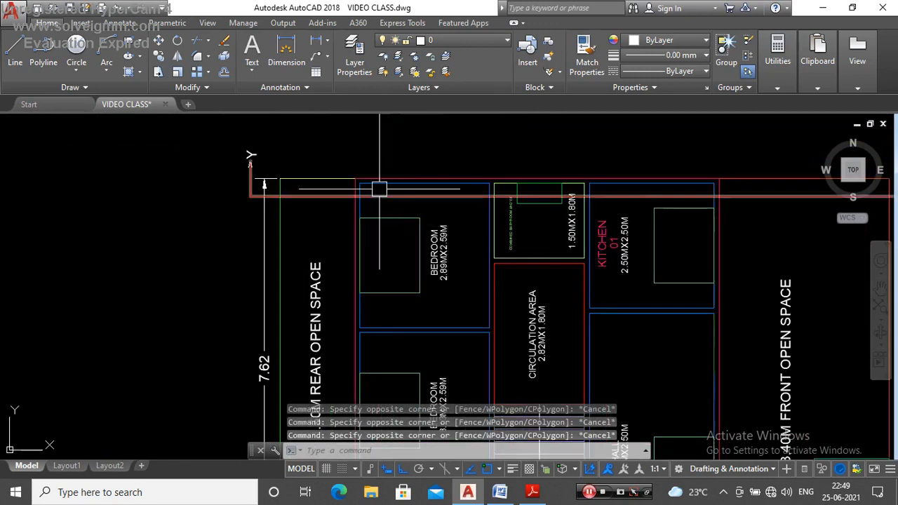
{"action": "left_click", "coordinate": [331, 140]}
{"action": "key", "text": "Escape"}
{"action": "scroll", "coordinate": [381, 161], "scroll_direction": "down", "scroll_amount": 5}
{"action": "scroll", "coordinate": [381, 326], "scroll_direction": "up", "scroll_amount": 3}
{"action": "scroll", "coordinate": [381, 326], "scroll_direction": "down", "scroll_amount": 1}
{"action": "scroll", "coordinate": [396, 314], "scroll_direction": "down", "scroll_amount": 4}
{"action": "scroll", "coordinate": [395, 199], "scroll_direction": "up", "scroll_amount": 7}
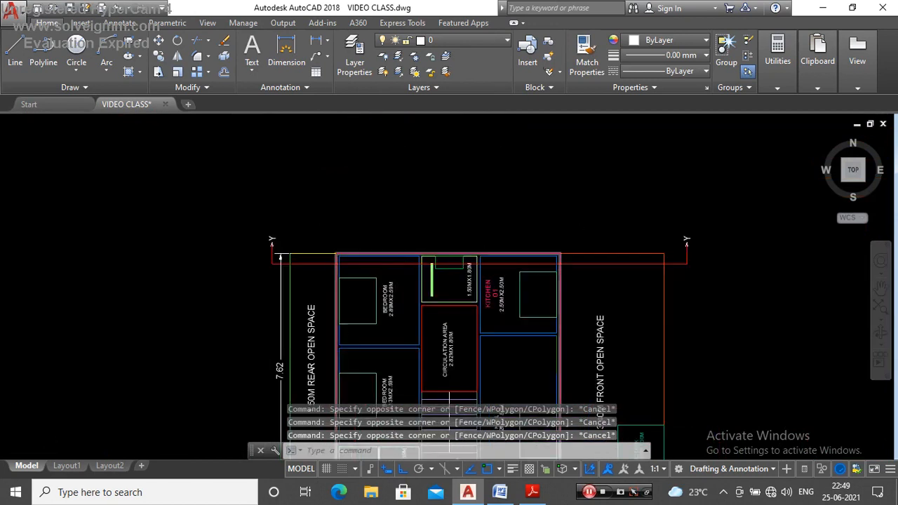
{"action": "scroll", "coordinate": [404, 253], "scroll_direction": "up", "scroll_amount": 4}
{"action": "left_click", "coordinate": [315, 282]}
{"action": "left_click", "coordinate": [277, 235]}
{"action": "key", "text": "Escape"}
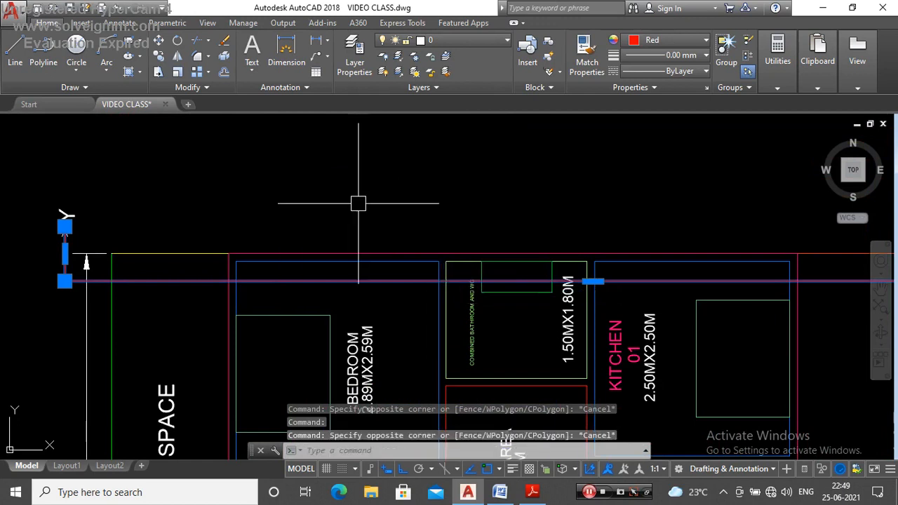
{"action": "scroll", "coordinate": [344, 171], "scroll_direction": "down", "scroll_amount": 5}
{"action": "scroll", "coordinate": [429, 217], "scroll_direction": "up", "scroll_amount": 5}
{"action": "key", "text": "Escape"}
{"action": "scroll", "coordinate": [347, 198], "scroll_direction": "up", "scroll_amount": 4}
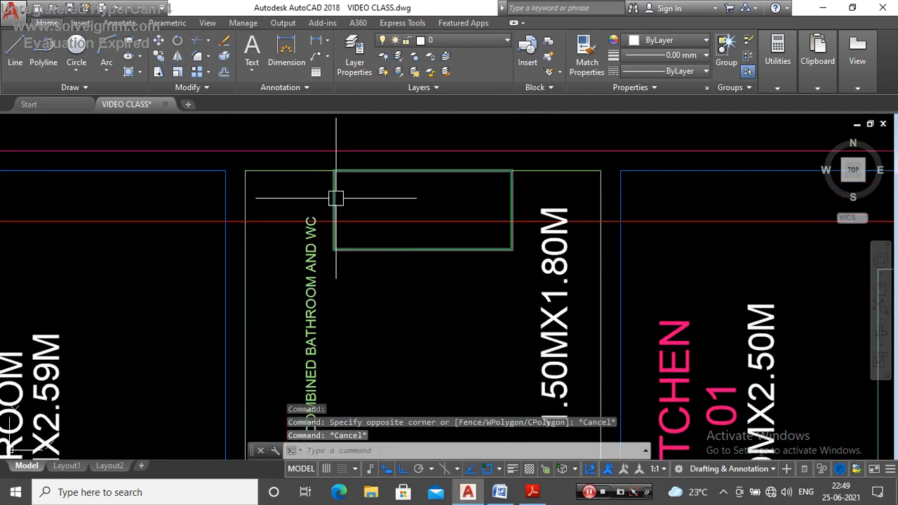
{"action": "left_click", "coordinate": [386, 171]}
{"action": "key", "text": "Escape"}
{"action": "scroll", "coordinate": [337, 171], "scroll_direction": "down", "scroll_amount": 5}
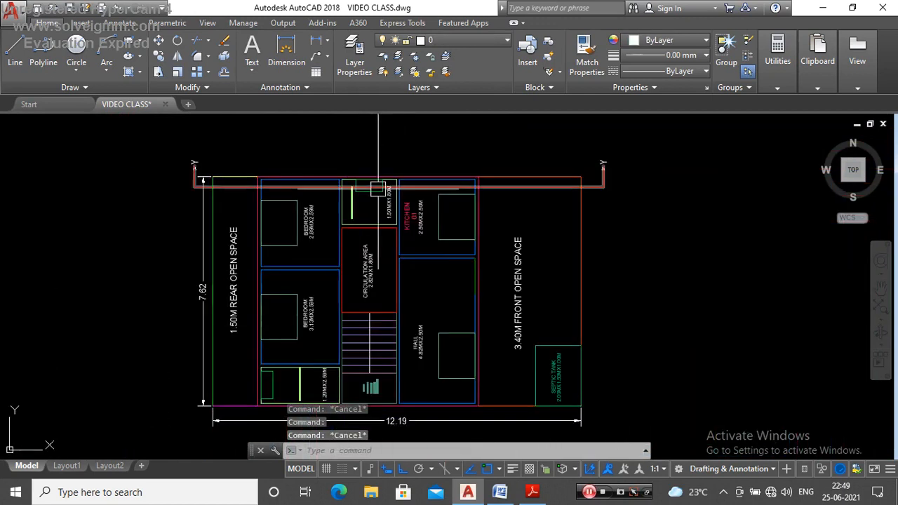
{"action": "scroll", "coordinate": [374, 184], "scroll_direction": "up", "scroll_amount": 5}
{"action": "scroll", "coordinate": [385, 180], "scroll_direction": "down", "scroll_amount": 5}
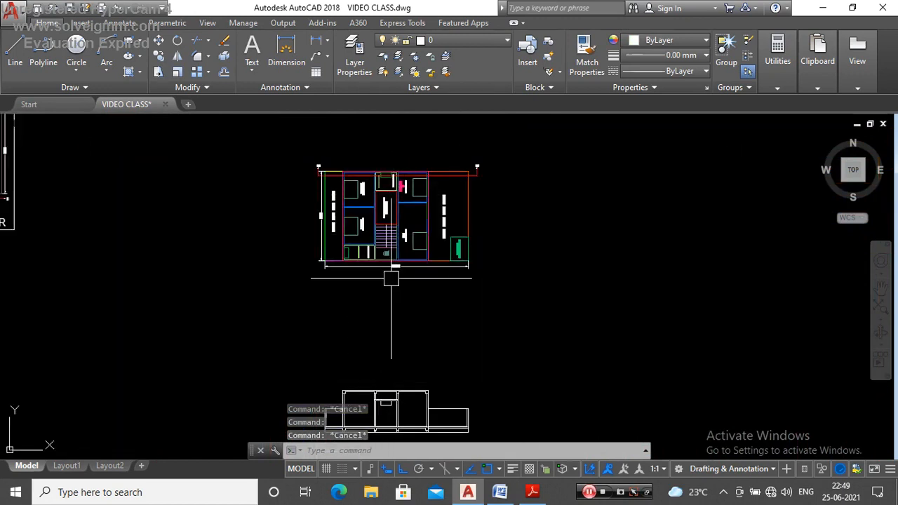
Step: Examine where the Y–Y section line crosses the kitchen and the front open space in the rotated plan
{"action": "scroll", "coordinate": [385, 344], "scroll_direction": "down", "scroll_amount": 1}
{"action": "scroll", "coordinate": [389, 361], "scroll_direction": "up", "scroll_amount": 6}
{"action": "scroll", "coordinate": [390, 290], "scroll_direction": "down", "scroll_amount": 4}
{"action": "scroll", "coordinate": [421, 267], "scroll_direction": "up", "scroll_amount": 5}
{"action": "scroll", "coordinate": [391, 351], "scroll_direction": "down", "scroll_amount": 10}
{"action": "scroll", "coordinate": [449, 277], "scroll_direction": "up", "scroll_amount": 12}
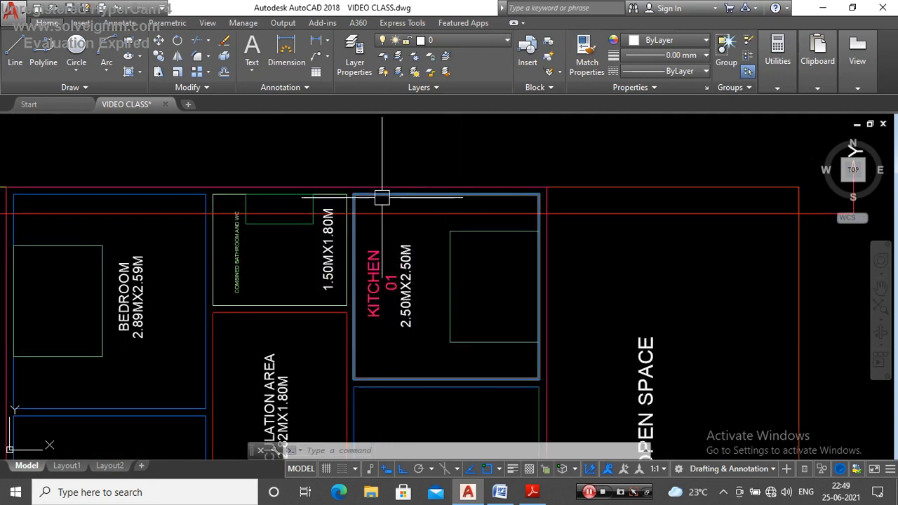
{"action": "left_click", "coordinate": [418, 170]}
{"action": "key", "text": "Escape"}
{"action": "key", "text": "Escape"}
{"action": "scroll", "coordinate": [503, 167], "scroll_direction": "down", "scroll_amount": 5}
{"action": "scroll", "coordinate": [507, 167], "scroll_direction": "up", "scroll_amount": 6}
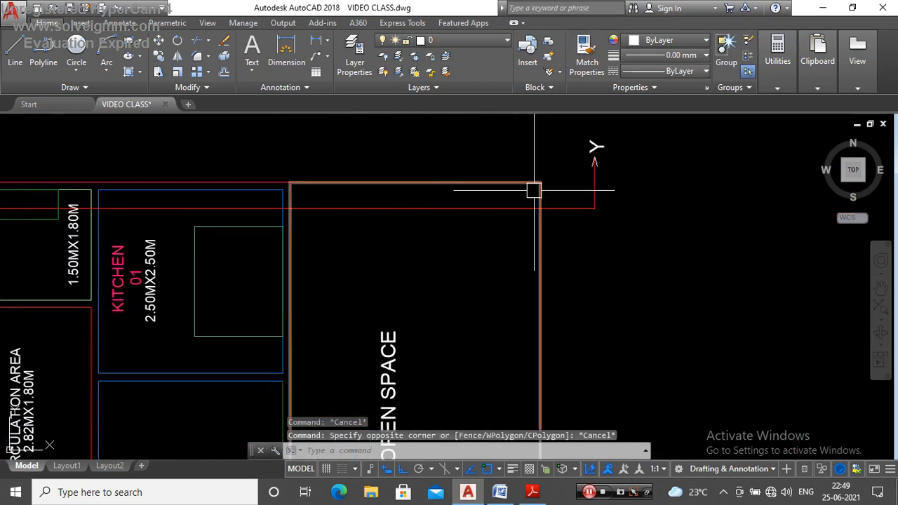
{"action": "left_click", "coordinate": [538, 208]}
{"action": "key", "text": "Escape"}
{"action": "scroll", "coordinate": [470, 165], "scroll_direction": "down", "scroll_amount": 8}
{"action": "scroll", "coordinate": [480, 172], "scroll_direction": "up", "scroll_amount": 4}
{"action": "scroll", "coordinate": [480, 131], "scroll_direction": "up", "scroll_amount": 6}
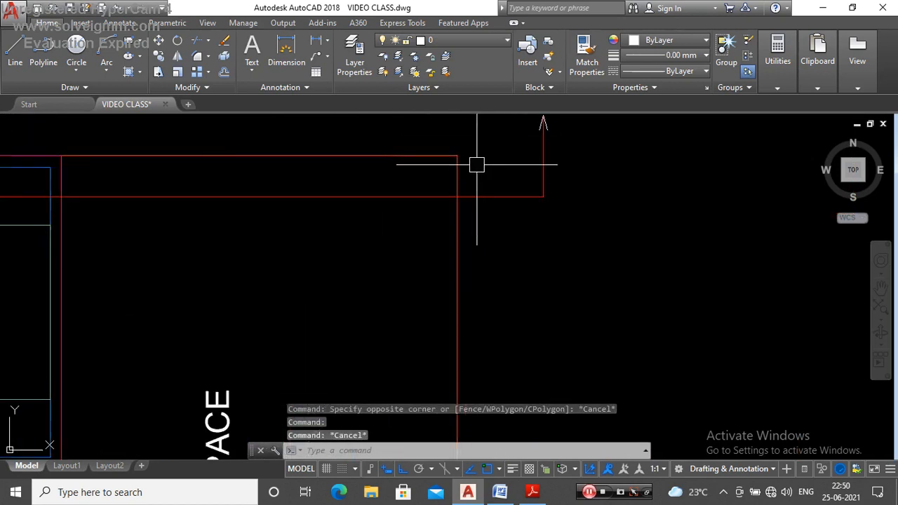
Step: Review the drafted section below the plan, covering the building bays and the compound walls at both ends
{"action": "scroll", "coordinate": [467, 149], "scroll_direction": "down", "scroll_amount": 8}
{"action": "scroll", "coordinate": [445, 209], "scroll_direction": "up", "scroll_amount": 7}
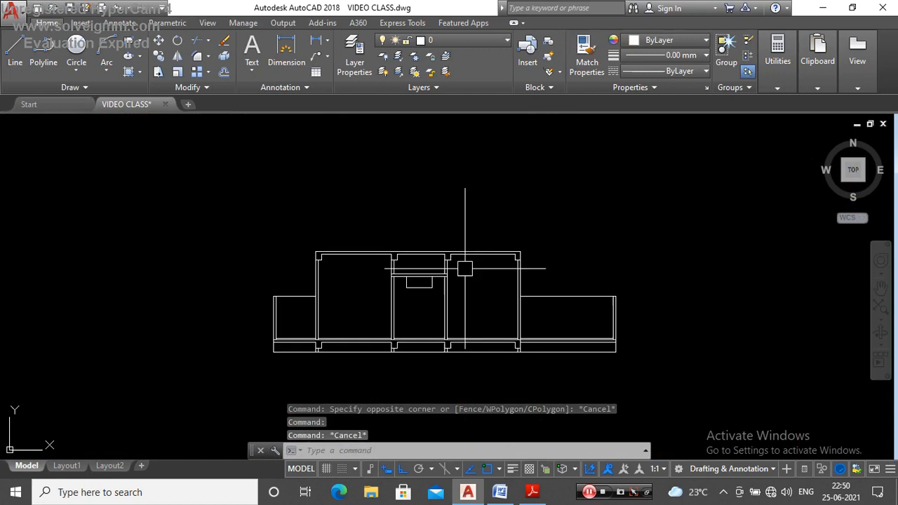
{"action": "scroll", "coordinate": [474, 346], "scroll_direction": "down", "scroll_amount": 6}
{"action": "scroll", "coordinate": [456, 320], "scroll_direction": "up", "scroll_amount": 6}
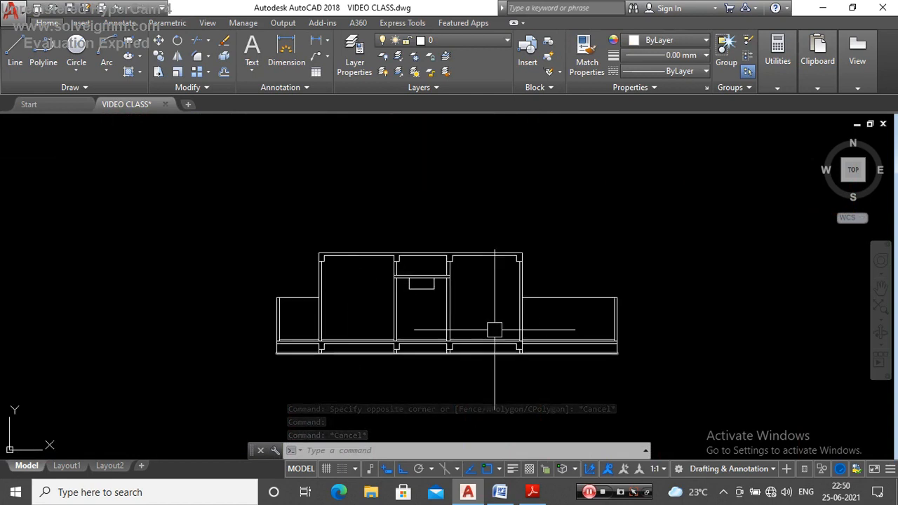
{"action": "scroll", "coordinate": [495, 330], "scroll_direction": "up", "scroll_amount": 3}
{"action": "scroll", "coordinate": [401, 327], "scroll_direction": "down", "scroll_amount": 7}
{"action": "scroll", "coordinate": [446, 222], "scroll_direction": "up", "scroll_amount": 4}
{"action": "scroll", "coordinate": [446, 222], "scroll_direction": "up", "scroll_amount": 2}
{"action": "scroll", "coordinate": [441, 165], "scroll_direction": "down", "scroll_amount": 6}
{"action": "scroll", "coordinate": [429, 305], "scroll_direction": "up", "scroll_amount": 4}
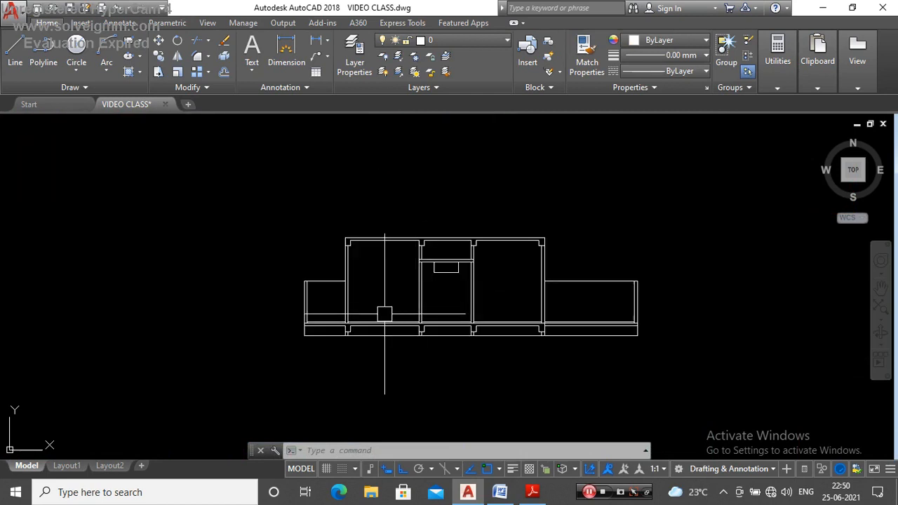
{"action": "scroll", "coordinate": [446, 321], "scroll_direction": "down", "scroll_amount": 4}
{"action": "scroll", "coordinate": [440, 212], "scroll_direction": "up", "scroll_amount": 4}
{"action": "scroll", "coordinate": [481, 215], "scroll_direction": "down", "scroll_amount": 6}
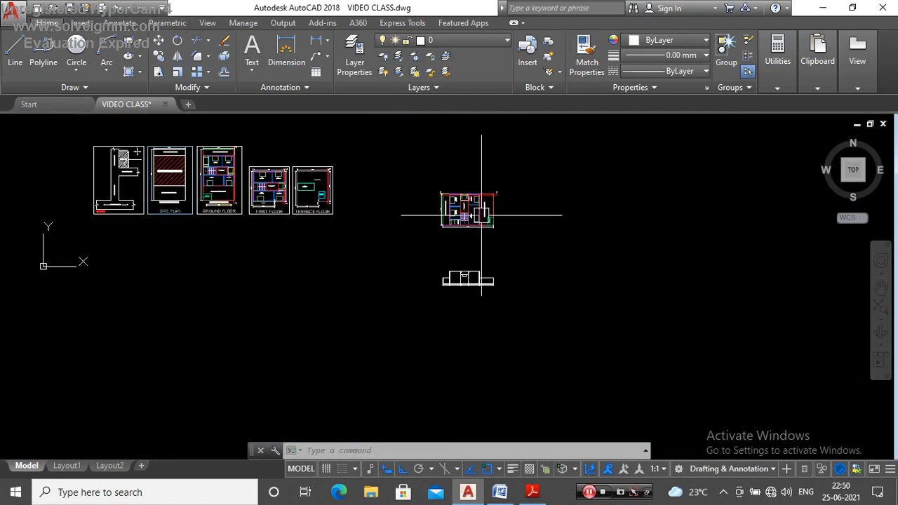
Step: Copy the HALL label from the first floor plan into the section's front open space, beside the kitchen bay
{"action": "scroll", "coordinate": [259, 204], "scroll_direction": "up", "scroll_amount": 8}
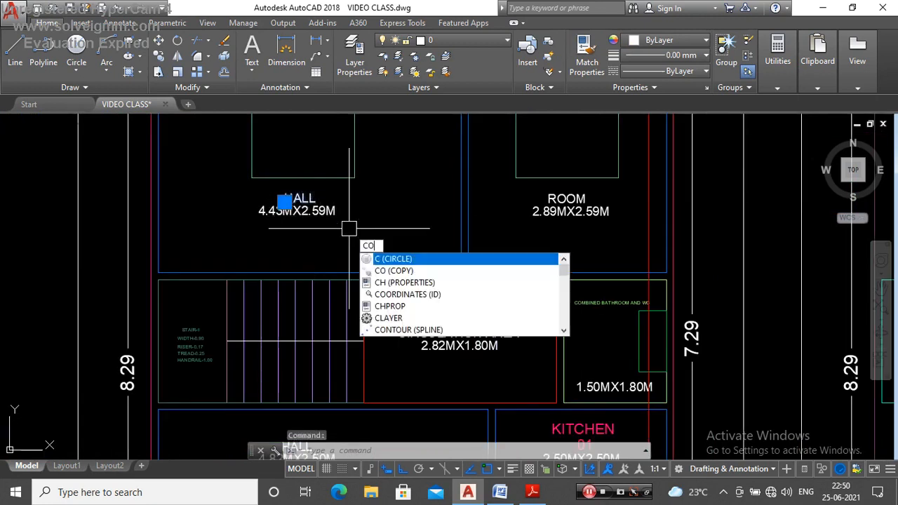
{"action": "key", "text": "Return"}
{"action": "left_click", "coordinate": [349, 232]}
{"action": "scroll", "coordinate": [342, 200], "scroll_direction": "down", "scroll_amount": 6}
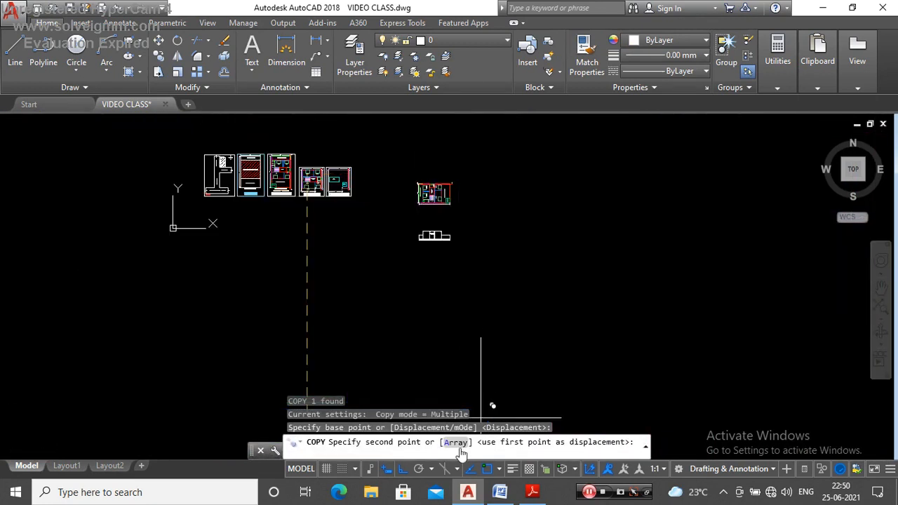
{"action": "scroll", "coordinate": [431, 238], "scroll_direction": "up", "scroll_amount": 10}
{"action": "scroll", "coordinate": [438, 283], "scroll_direction": "down", "scroll_amount": 4}
{"action": "scroll", "coordinate": [435, 278], "scroll_direction": "up", "scroll_amount": 5}
{"action": "scroll", "coordinate": [527, 271], "scroll_direction": "down", "scroll_amount": 6}
{"action": "scroll", "coordinate": [547, 281], "scroll_direction": "up", "scroll_amount": 4}
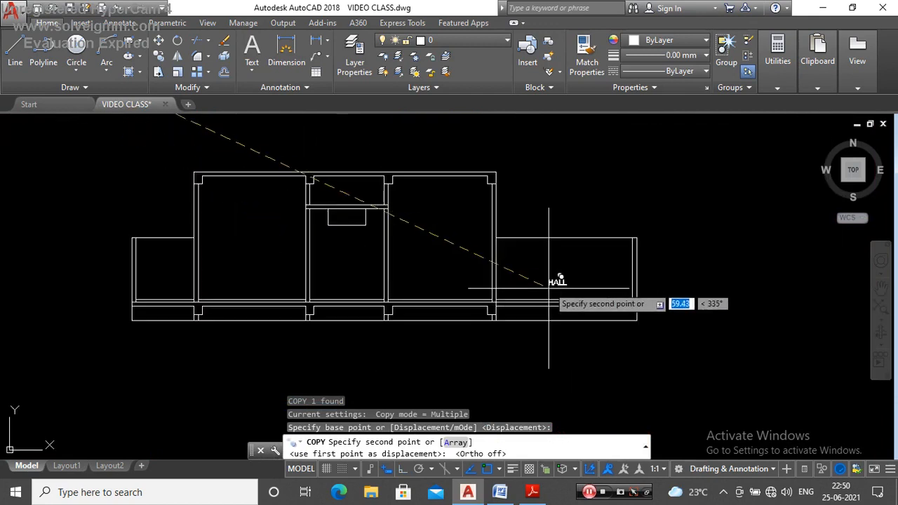
{"action": "key", "text": "Escape"}
Step: Change the copied HALL label in the section's front open space to COMPOUND WALL
{"action": "scroll", "coordinate": [501, 281], "scroll_direction": "up", "scroll_amount": 5}
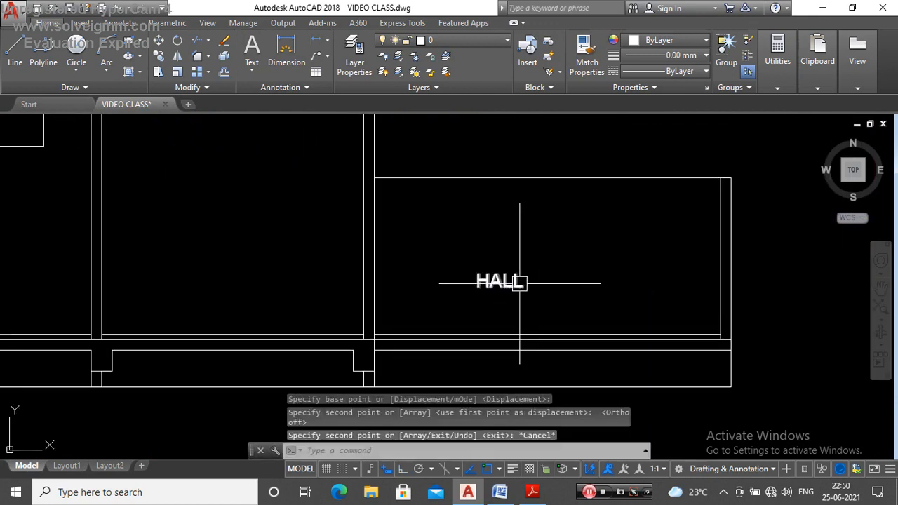
{"action": "double_click", "coordinate": [497, 279]}
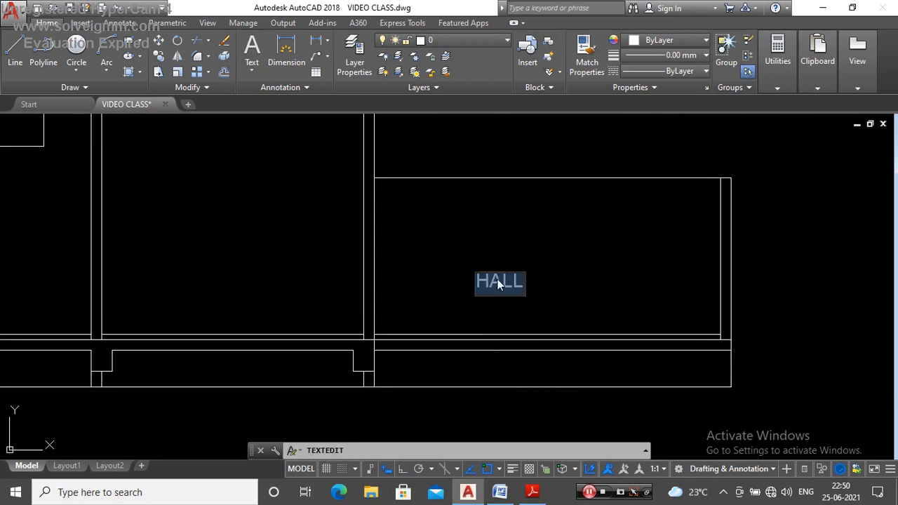
{"action": "type", "text": "CQPO"}
{"action": "type", "text": "OMPOUND W"}
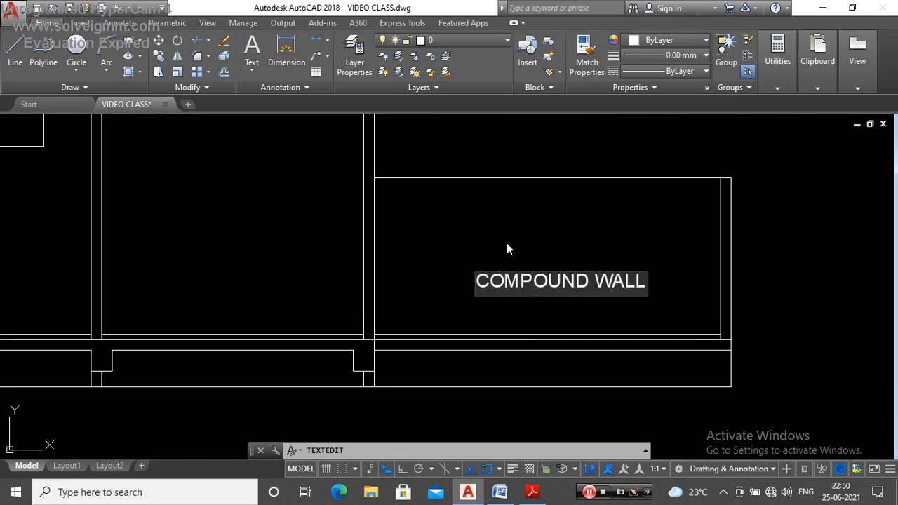
{"action": "key", "text": "Return"}
{"action": "key", "text": "Escape"}
Step: Copy the COMPOUND WALL label into the building bay next to the front open space
{"action": "scroll", "coordinate": [535, 285], "scroll_direction": "down", "scroll_amount": 4}
{"action": "scroll", "coordinate": [529, 293], "scroll_direction": "up", "scroll_amount": 2}
{"action": "left_click", "coordinate": [537, 271]}
{"action": "type", "text": "CO"}
{"action": "key", "text": "Return"}
{"action": "left_click", "coordinate": [552, 302]}
{"action": "left_click", "coordinate": [346, 274]}
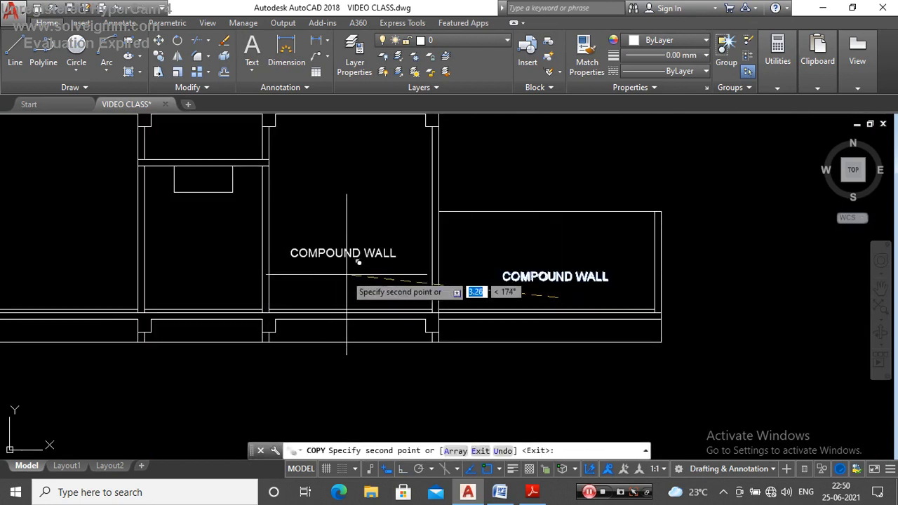
{"action": "key", "text": "Escape"}
Step: Change the copied COMPOUND WALL label in the building bay to KITCHEN
{"action": "left_click", "coordinate": [347, 257]}
{"action": "double_click", "coordinate": [347, 256]}
{"action": "type", "text": "KITCHEN"}
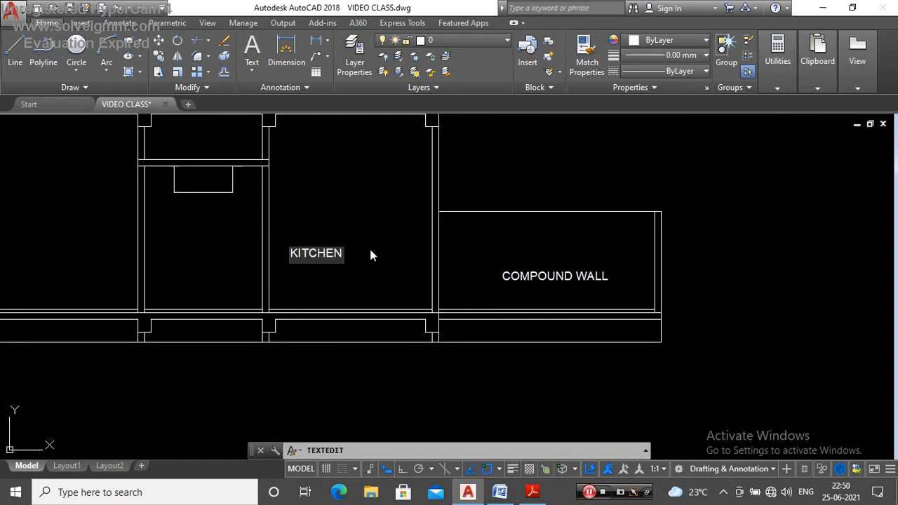
{"action": "left_click", "coordinate": [371, 252]}
{"action": "key", "text": "Escape"}
Step: Copy the KITCHEN label into the bathroom bay below the lintel opening
{"action": "scroll", "coordinate": [550, 259], "scroll_direction": "down", "scroll_amount": 5}
{"action": "scroll", "coordinate": [468, 259], "scroll_direction": "up", "scroll_amount": 5}
{"action": "left_click", "coordinate": [457, 254]}
{"action": "type", "text": "CO"}
{"action": "key", "text": "Return"}
{"action": "left_click", "coordinate": [478, 251]}
{"action": "scroll", "coordinate": [269, 250], "scroll_direction": "up", "scroll_amount": 4}
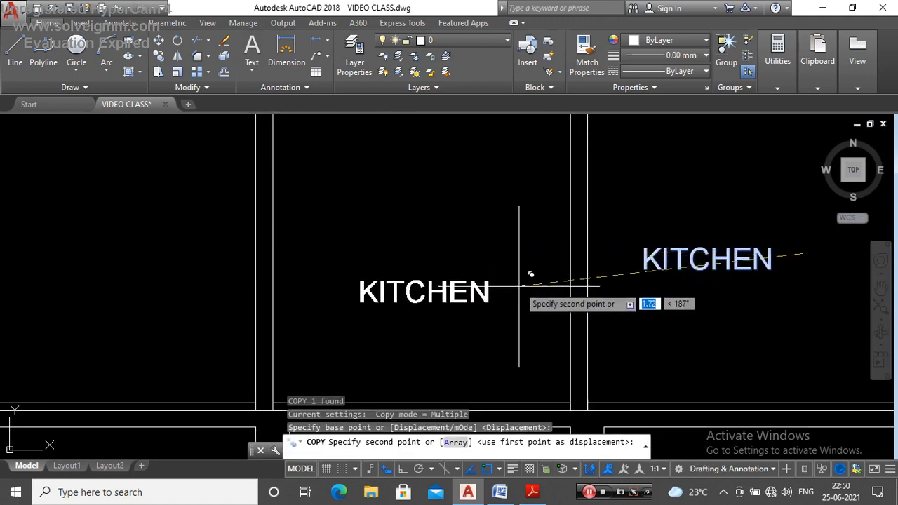
{"action": "left_click", "coordinate": [520, 287]}
{"action": "key", "text": "Escape"}
Step: Change the copied KITCHEN label in the bathroom bay to LB
{"action": "double_click", "coordinate": [475, 302]}
{"action": "type", "text": "LB"}
{"action": "key", "text": "Return"}
{"action": "key", "text": "Escape"}
{"action": "scroll", "coordinate": [474, 301], "scroll_direction": "down", "scroll_amount": 5}
{"action": "scroll", "coordinate": [478, 295], "scroll_direction": "up", "scroll_amount": 5}
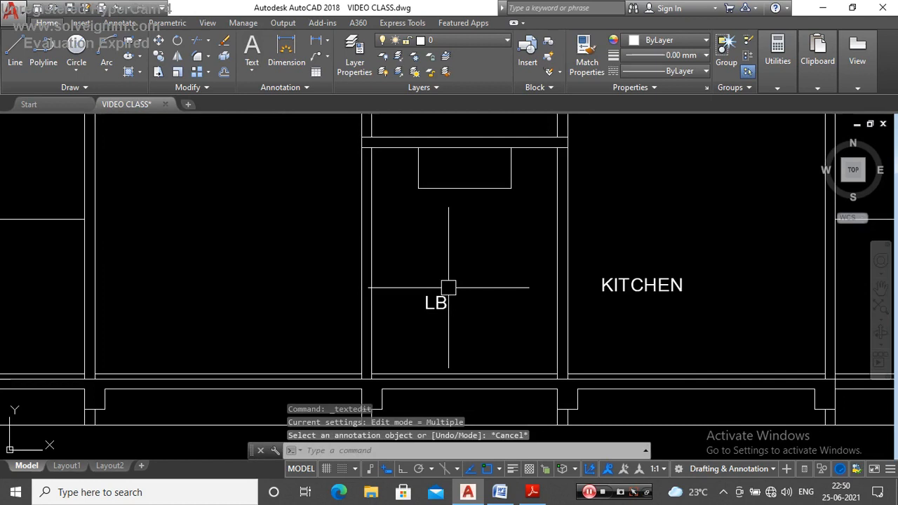
{"action": "left_click", "coordinate": [445, 296]}
{"action": "key", "text": "Escape"}
{"action": "scroll", "coordinate": [449, 294], "scroll_direction": "down", "scroll_amount": 4}
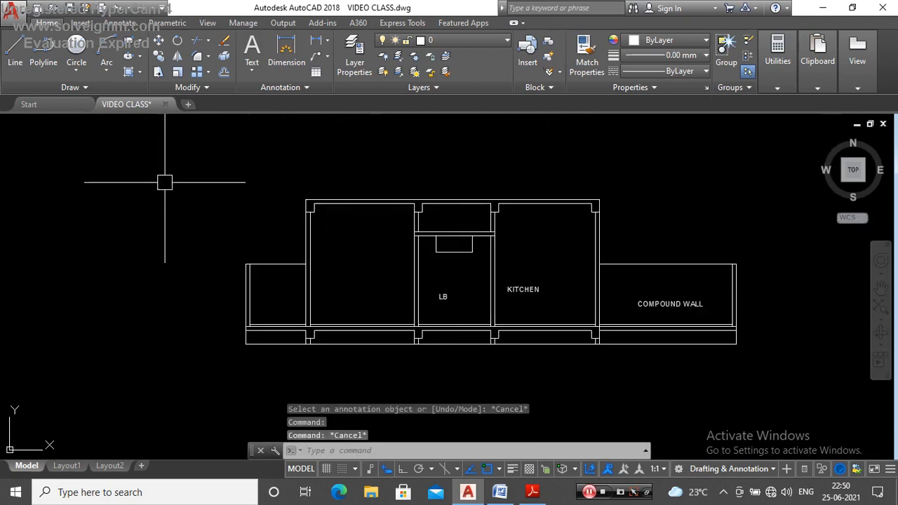
{"action": "left_click", "coordinate": [129, 176]}
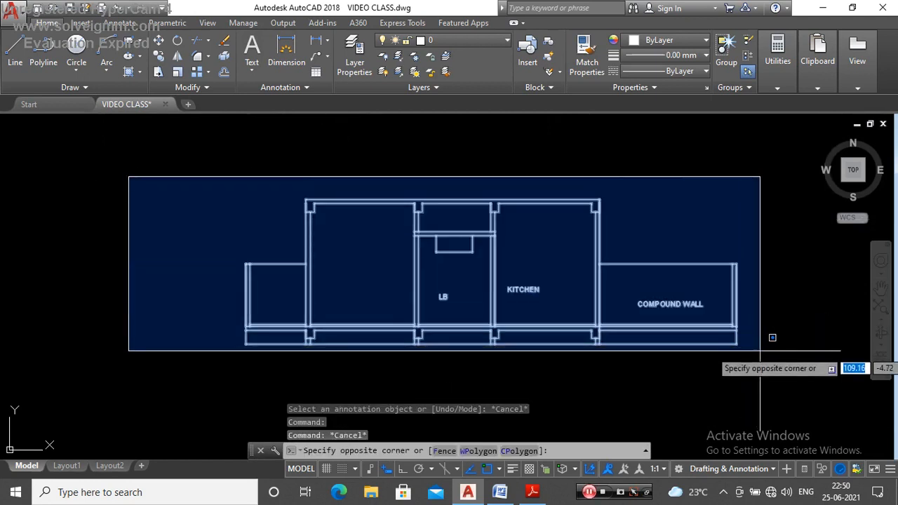
{"action": "key", "text": "Escape"}
{"action": "scroll", "coordinate": [465, 301], "scroll_direction": "up", "scroll_amount": 3}
{"action": "scroll", "coordinate": [498, 281], "scroll_direction": "down", "scroll_amount": 2}
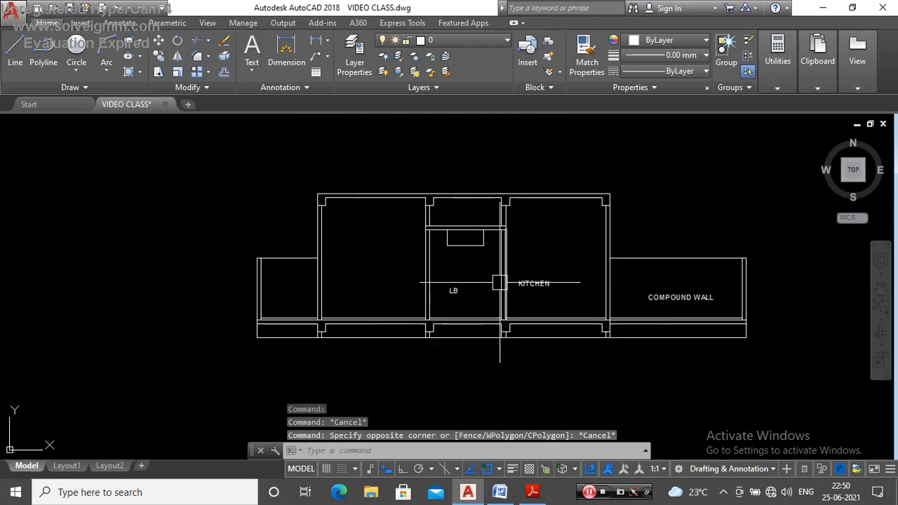
Step: Copy the LB label from the bathroom bay into the building bay next to the rear open space
{"action": "scroll", "coordinate": [482, 292], "scroll_direction": "up", "scroll_amount": 4}
{"action": "left_click", "coordinate": [467, 282]}
{"action": "type", "text": "C"}
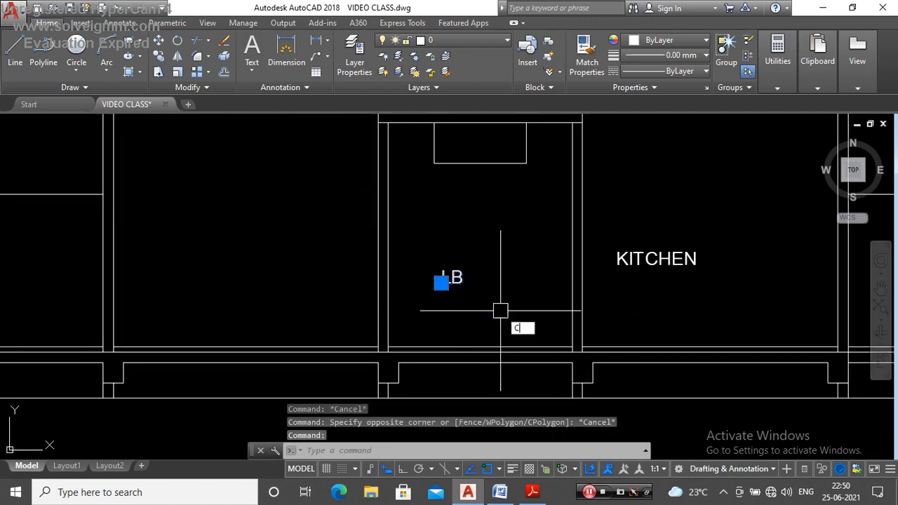
{"action": "type", "text": "O"}
{"action": "key", "text": "Return"}
{"action": "left_click", "coordinate": [443, 283]}
{"action": "scroll", "coordinate": [477, 281], "scroll_direction": "down", "scroll_amount": 4}
{"action": "scroll", "coordinate": [403, 282], "scroll_direction": "up", "scroll_amount": 4}
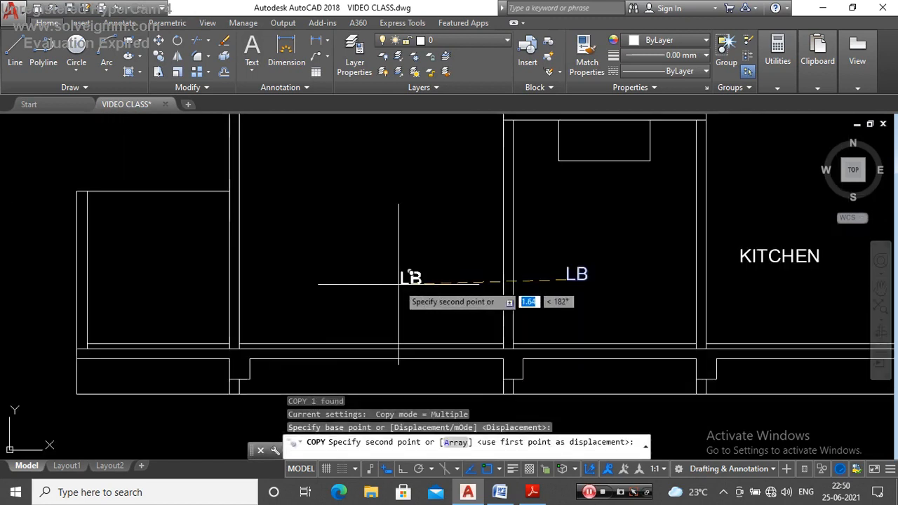
{"action": "left_click", "coordinate": [326, 280]}
{"action": "key", "text": "Escape"}
Step: Change the copied LB label in the bay next to the rear open space to HALL
{"action": "scroll", "coordinate": [379, 280], "scroll_direction": "down", "scroll_amount": 2}
{"action": "double_click", "coordinate": [354, 276]}
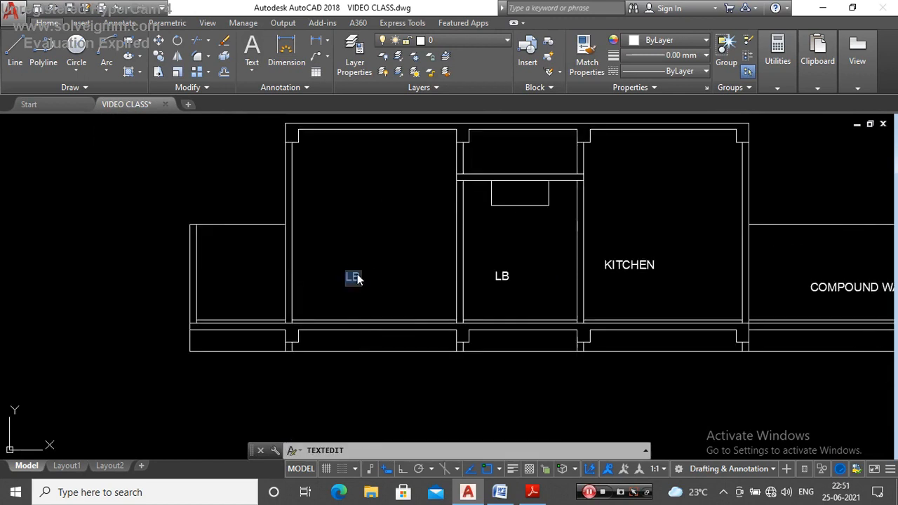
{"action": "left_click", "coordinate": [407, 238]}
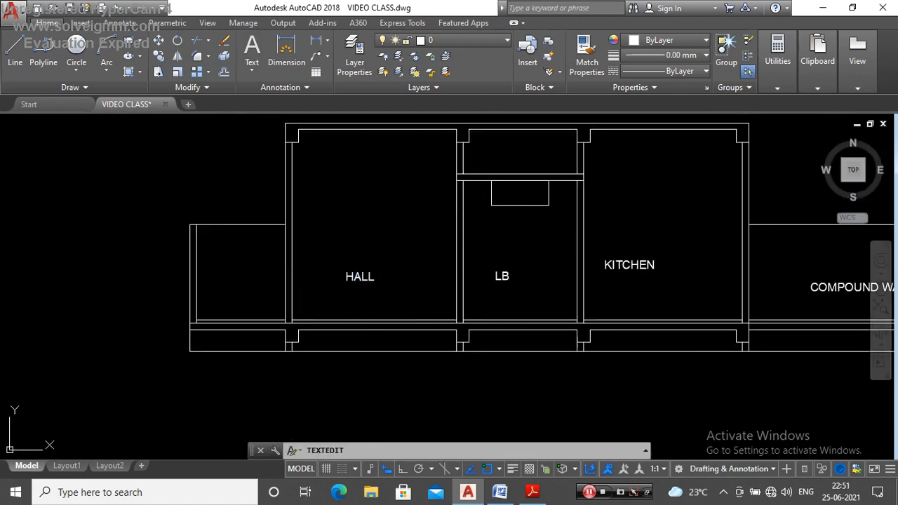
{"action": "key", "text": "Escape"}
Step: Check the room name on the rotated ground floor plan and change the section's HALL label to BEDROOM
{"action": "scroll", "coordinate": [463, 302], "scroll_direction": "down", "scroll_amount": 9}
{"action": "scroll", "coordinate": [465, 242], "scroll_direction": "up", "scroll_amount": 10}
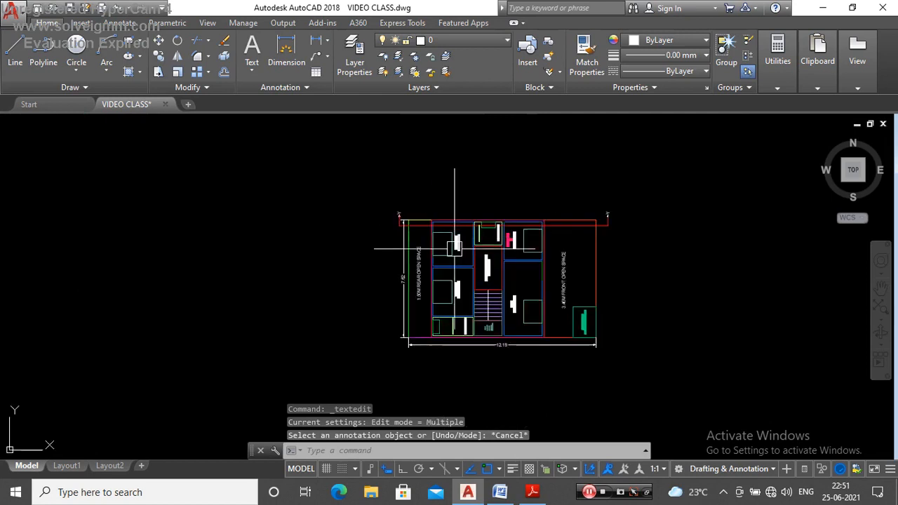
{"action": "scroll", "coordinate": [481, 247], "scroll_direction": "down", "scroll_amount": 4}
{"action": "scroll", "coordinate": [486, 230], "scroll_direction": "up", "scroll_amount": 5}
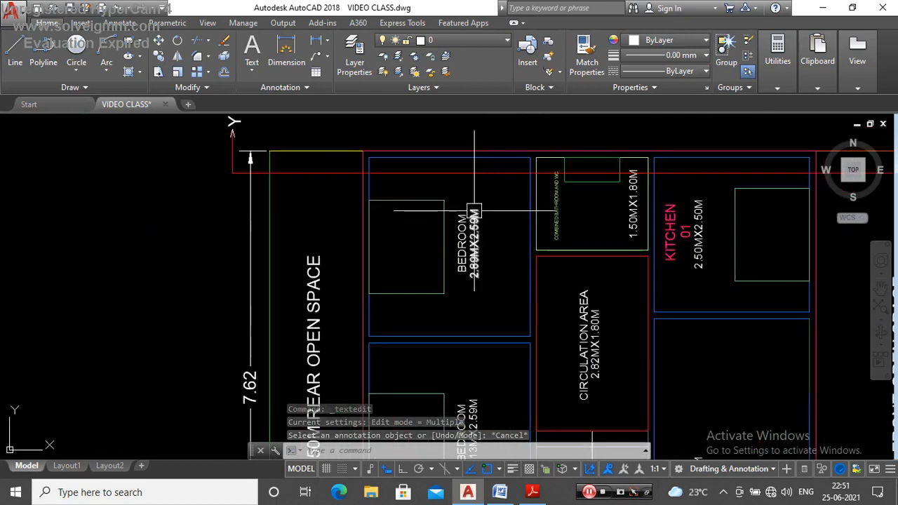
{"action": "scroll", "coordinate": [471, 303], "scroll_direction": "down", "scroll_amount": 3}
{"action": "scroll", "coordinate": [443, 265], "scroll_direction": "down", "scroll_amount": 6}
{"action": "scroll", "coordinate": [441, 301], "scroll_direction": "up", "scroll_amount": 9}
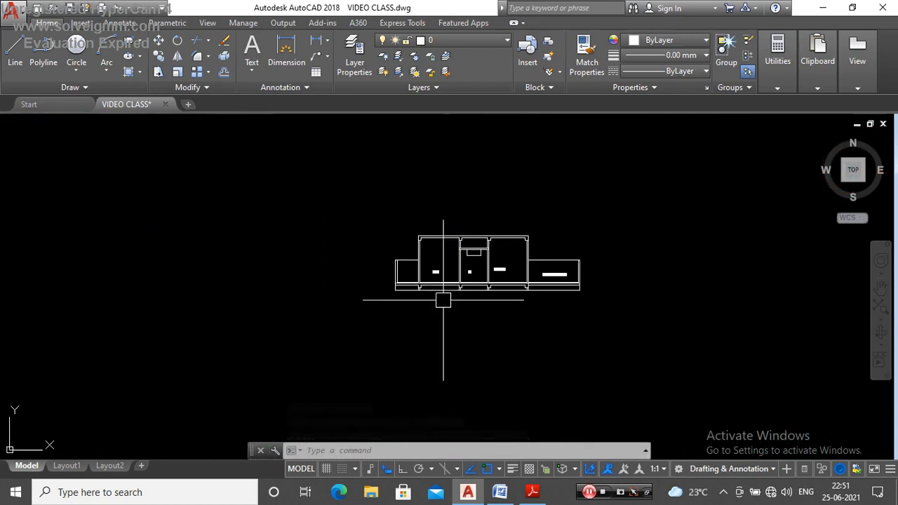
{"action": "type", "text": "BEDROOM"}
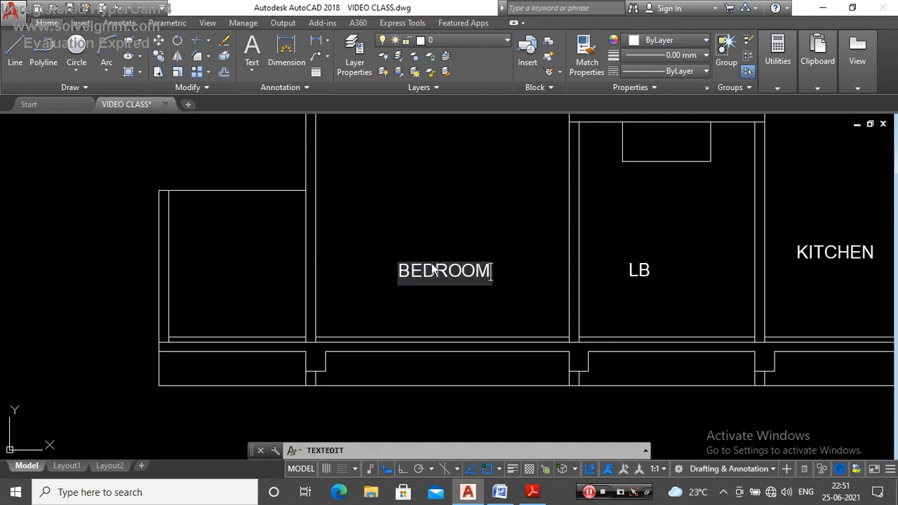
{"action": "left_click", "coordinate": [438, 234]}
{"action": "key", "text": "Escape"}
Step: Compare the labelled bays of the section with the rooms cut by the Y–Y line on the rotated ground floor plan
{"action": "scroll", "coordinate": [441, 236], "scroll_direction": "down", "scroll_amount": 5}
{"action": "scroll", "coordinate": [449, 302], "scroll_direction": "up", "scroll_amount": 5}
{"action": "scroll", "coordinate": [467, 344], "scroll_direction": "down", "scroll_amount": 6}
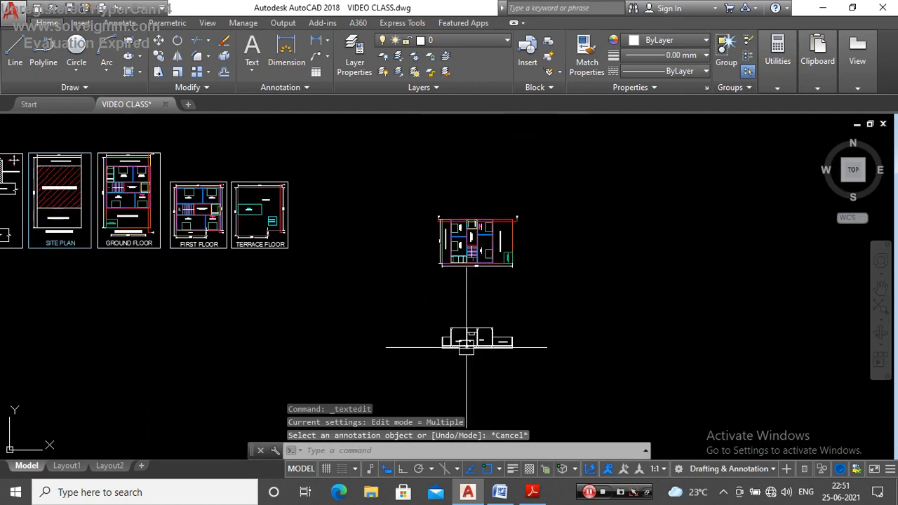
{"action": "scroll", "coordinate": [468, 228], "scroll_direction": "up", "scroll_amount": 8}
{"action": "scroll", "coordinate": [446, 200], "scroll_direction": "down", "scroll_amount": 6}
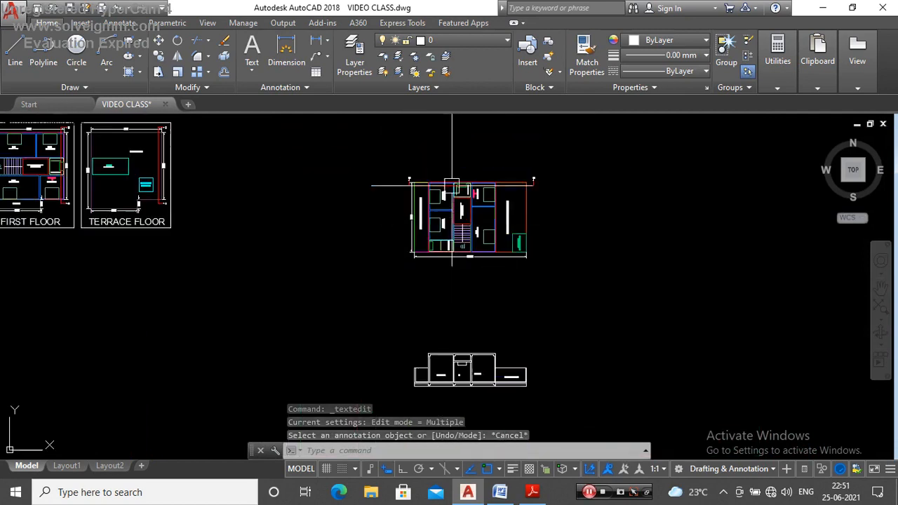
{"action": "scroll", "coordinate": [451, 379], "scroll_direction": "up", "scroll_amount": 5}
{"action": "scroll", "coordinate": [463, 281], "scroll_direction": "down", "scroll_amount": 6}
{"action": "scroll", "coordinate": [458, 259], "scroll_direction": "up", "scroll_amount": 6}
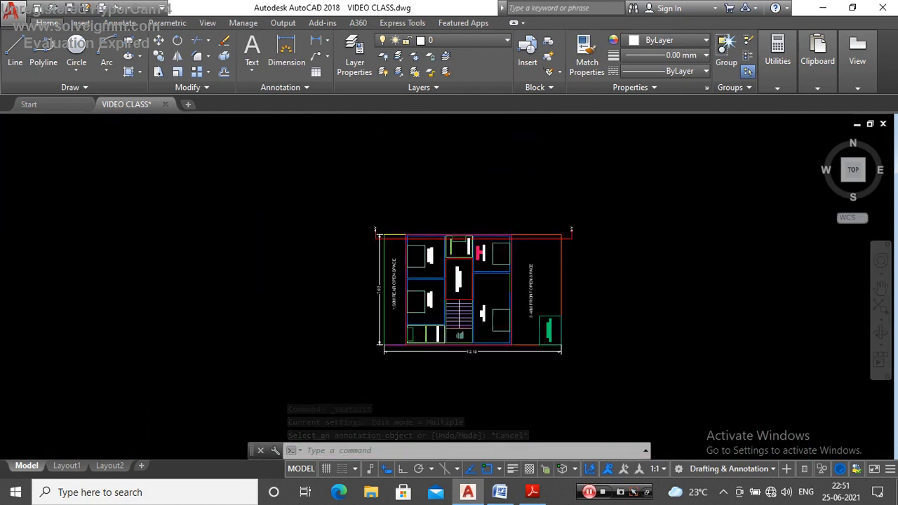
{"action": "scroll", "coordinate": [458, 259], "scroll_direction": "up", "scroll_amount": 5}
{"action": "scroll", "coordinate": [479, 225], "scroll_direction": "down", "scroll_amount": 9}
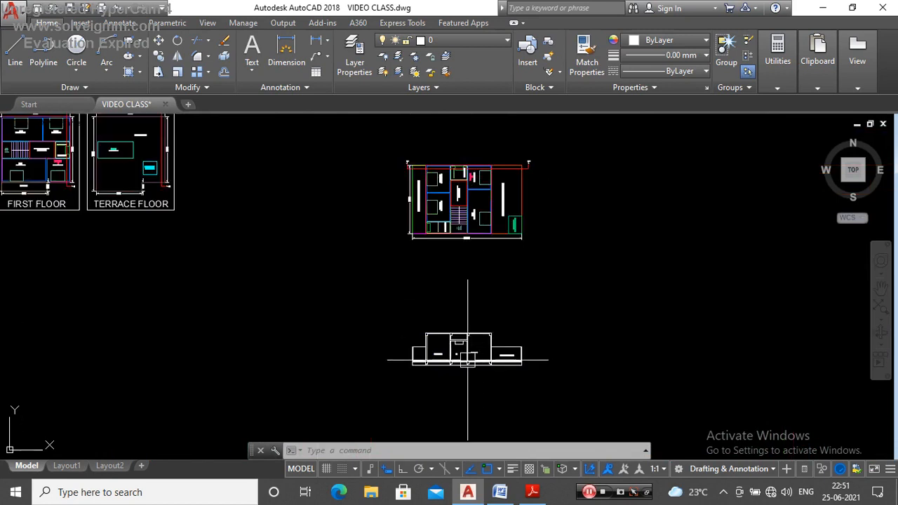
{"action": "scroll", "coordinate": [469, 360], "scroll_direction": "up", "scroll_amount": 5}
{"action": "scroll", "coordinate": [473, 273], "scroll_direction": "down", "scroll_amount": 6}
{"action": "scroll", "coordinate": [473, 245], "scroll_direction": "up", "scroll_amount": 8}
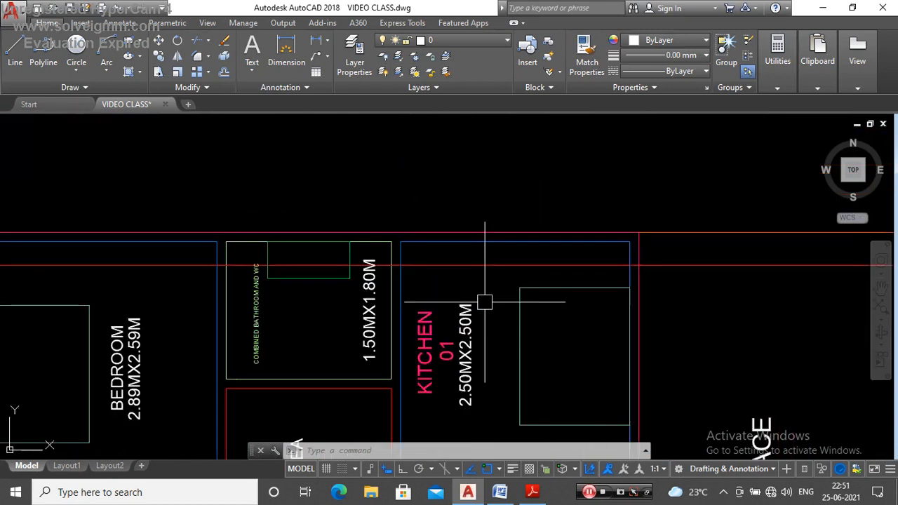
{"action": "scroll", "coordinate": [488, 267], "scroll_direction": "down", "scroll_amount": 5}
{"action": "scroll", "coordinate": [489, 309], "scroll_direction": "up", "scroll_amount": 6}
{"action": "scroll", "coordinate": [483, 297], "scroll_direction": "down", "scroll_amount": 8}
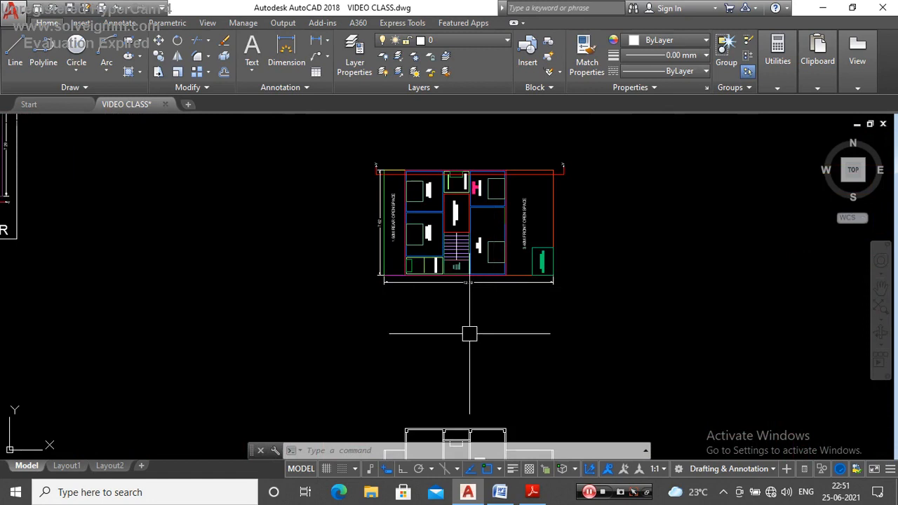
{"action": "scroll", "coordinate": [491, 276], "scroll_direction": "up", "scroll_amount": 4}
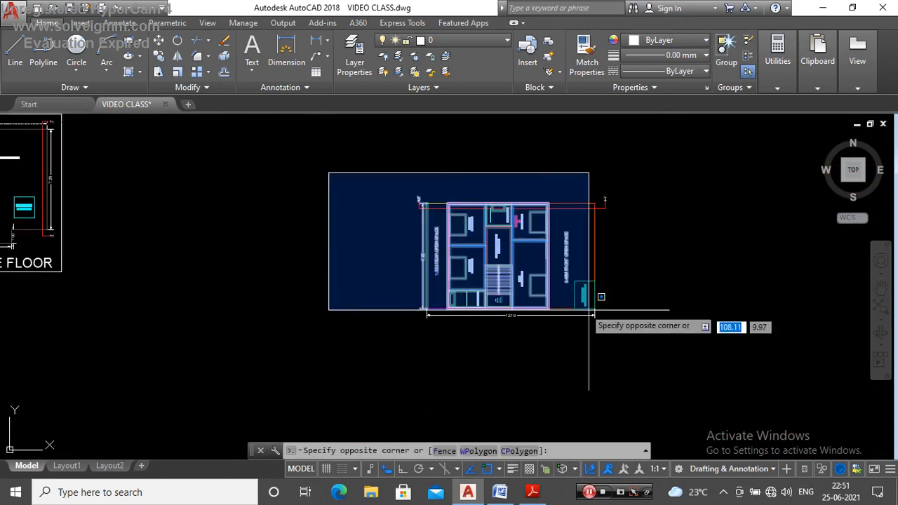
{"action": "key", "text": "Escape"}
{"action": "scroll", "coordinate": [463, 273], "scroll_direction": "down", "scroll_amount": 6}
{"action": "scroll", "coordinate": [453, 246], "scroll_direction": "up", "scroll_amount": 7}
{"action": "scroll", "coordinate": [497, 316], "scroll_direction": "down", "scroll_amount": 5}
{"action": "scroll", "coordinate": [517, 317], "scroll_direction": "up", "scroll_amount": 5}
{"action": "scroll", "coordinate": [525, 320], "scroll_direction": "down", "scroll_amount": 4}
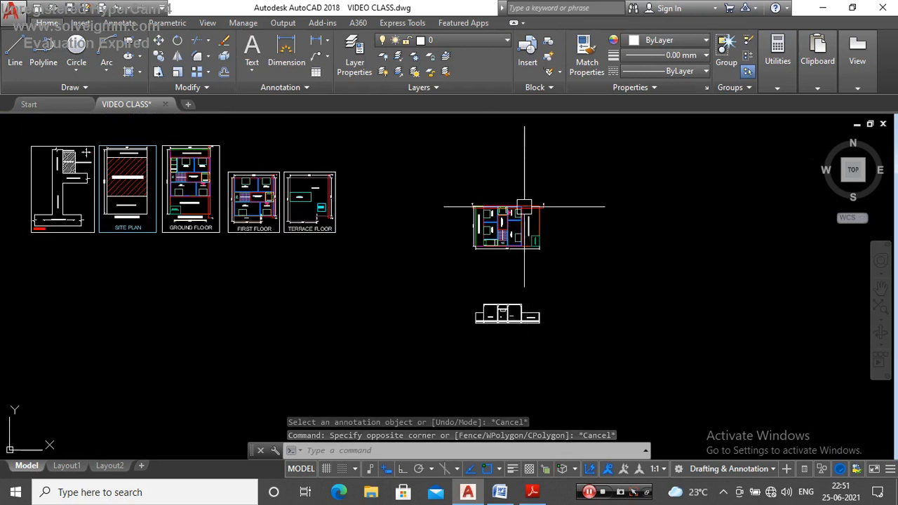
Step: Copy the first floor plan with its dimensions and section line into the empty area beyond the rotated ground floor plan
{"action": "scroll", "coordinate": [555, 207], "scroll_direction": "up", "scroll_amount": 5}
{"action": "scroll", "coordinate": [421, 266], "scroll_direction": "down", "scroll_amount": 5}
{"action": "scroll", "coordinate": [215, 217], "scroll_direction": "up", "scroll_amount": 10}
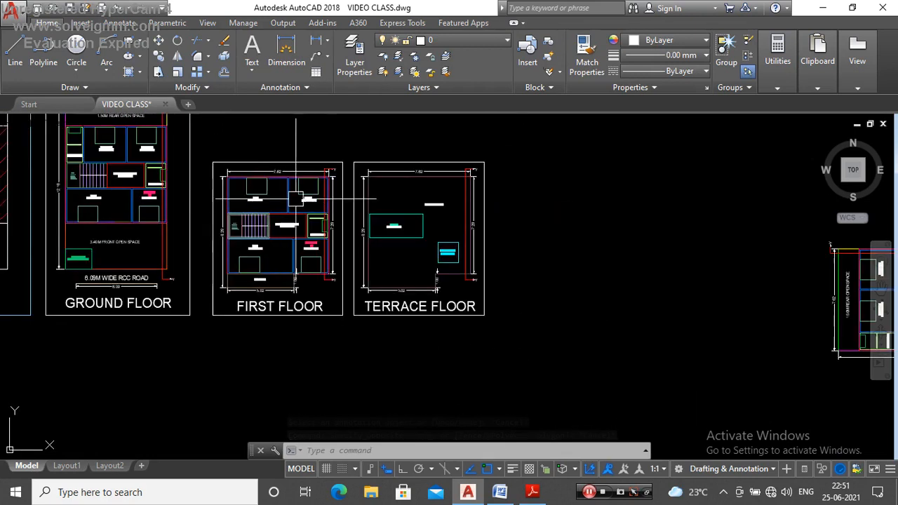
{"action": "left_click", "coordinate": [368, 129]}
{"action": "scroll", "coordinate": [281, 217], "scroll_direction": "down", "scroll_amount": 8}
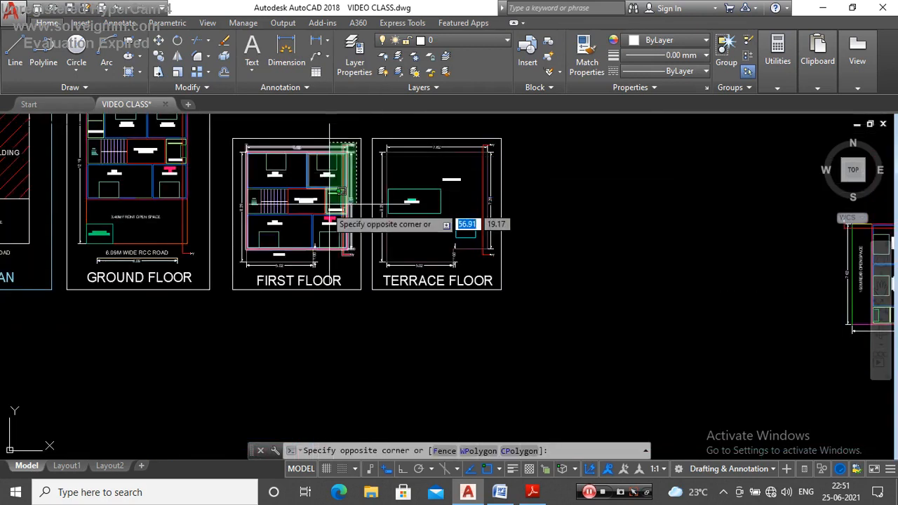
{"action": "scroll", "coordinate": [253, 267], "scroll_direction": "up", "scroll_amount": 4}
{"action": "left_click", "coordinate": [214, 285]}
{"action": "scroll", "coordinate": [227, 298], "scroll_direction": "down", "scroll_amount": 6}
{"action": "type", "text": "CO"}
{"action": "key", "text": "Return"}
{"action": "left_click", "coordinate": [279, 277]}
{"action": "scroll", "coordinate": [238, 257], "scroll_direction": "down", "scroll_amount": 6}
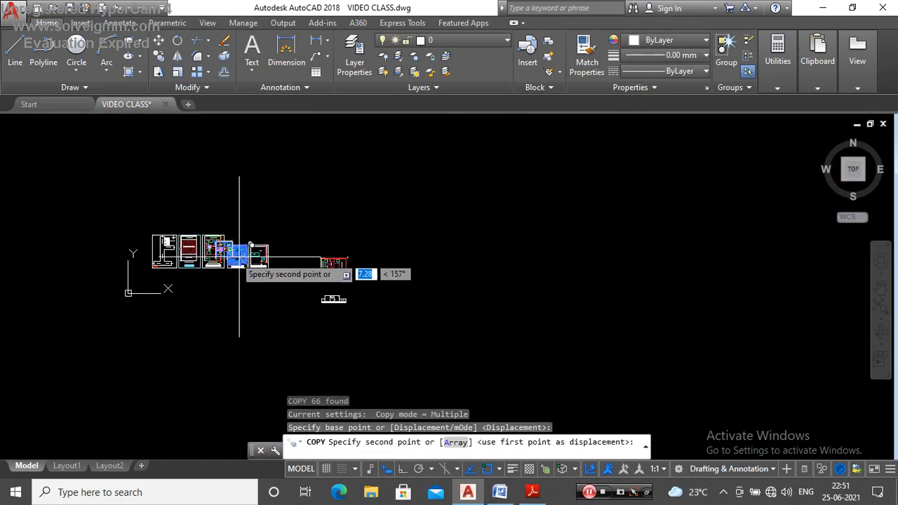
{"action": "scroll", "coordinate": [396, 260], "scroll_direction": "up", "scroll_amount": 4}
{"action": "left_click", "coordinate": [393, 281]}
{"action": "key", "text": "Escape"}
{"action": "scroll", "coordinate": [378, 283], "scroll_direction": "up", "scroll_amount": 6}
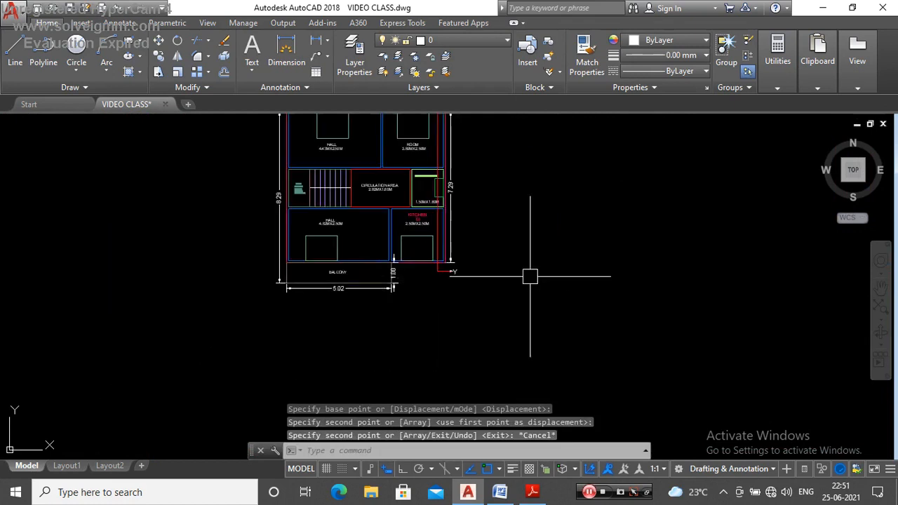
Step: Rotate the copied first floor plan 90° so its Y–Y section line runs horizontally
{"action": "scroll", "coordinate": [538, 265], "scroll_direction": "down", "scroll_amount": 4}
{"action": "left_click", "coordinate": [533, 174]}
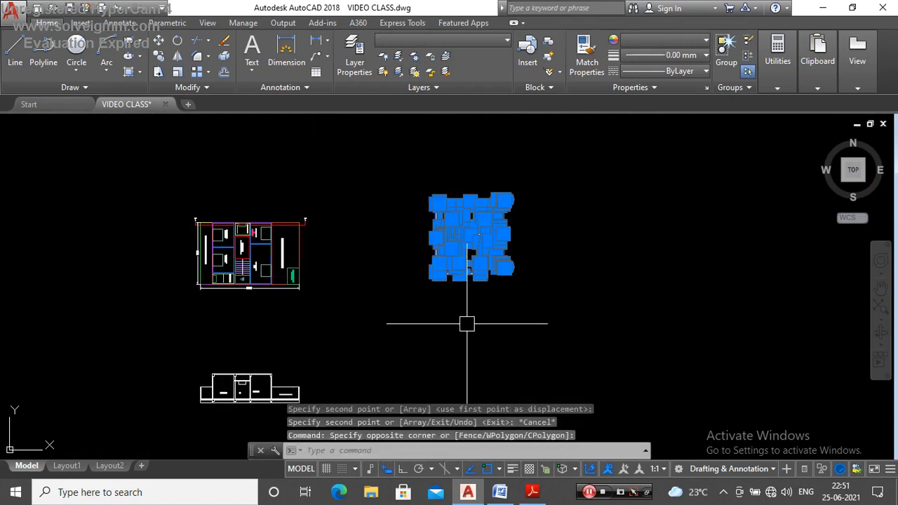
{"action": "type", "text": "O"}
{"action": "key", "text": "Return"}
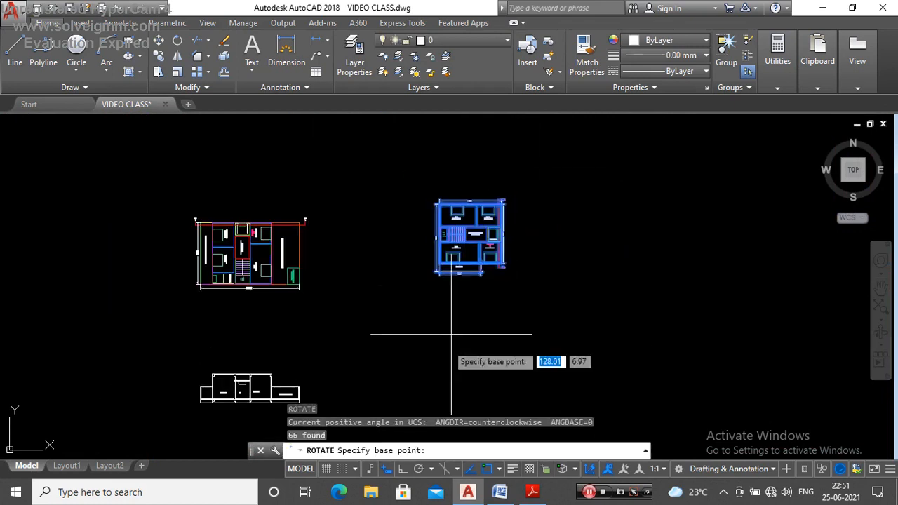
{"action": "left_click", "coordinate": [468, 293]}
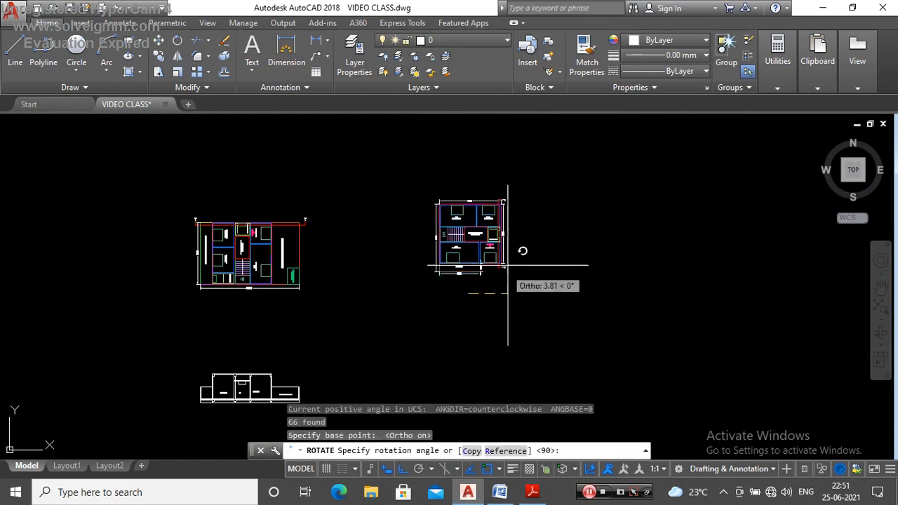
{"action": "left_click", "coordinate": [525, 205]}
Step: Move the rotated first floor plan close beside the rotated ground floor plan, with Ortho turned off
{"action": "left_click", "coordinate": [521, 224]}
{"action": "left_click", "coordinate": [432, 365]}
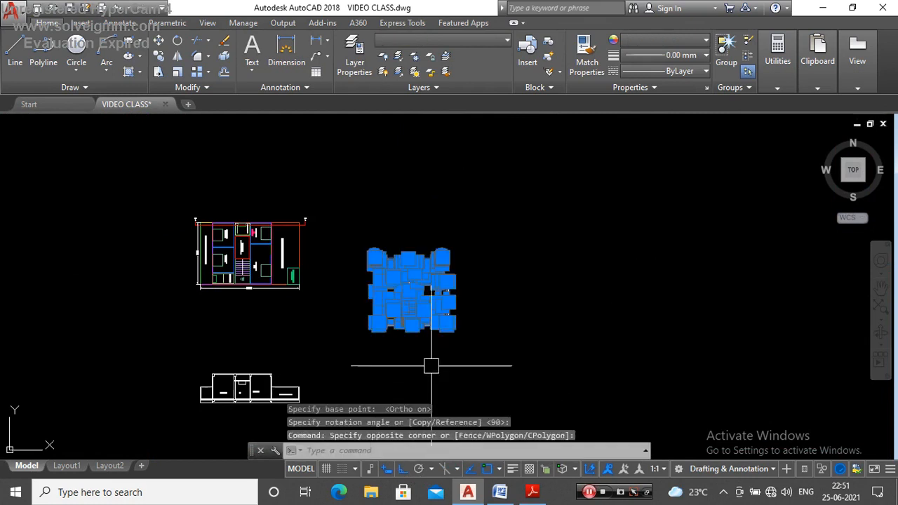
{"action": "type", "text": "M"}
{"action": "key", "text": "Return"}
{"action": "left_click", "coordinate": [402, 468]}
{"action": "left_click", "coordinate": [375, 325]}
{"action": "left_click", "coordinate": [329, 282]}
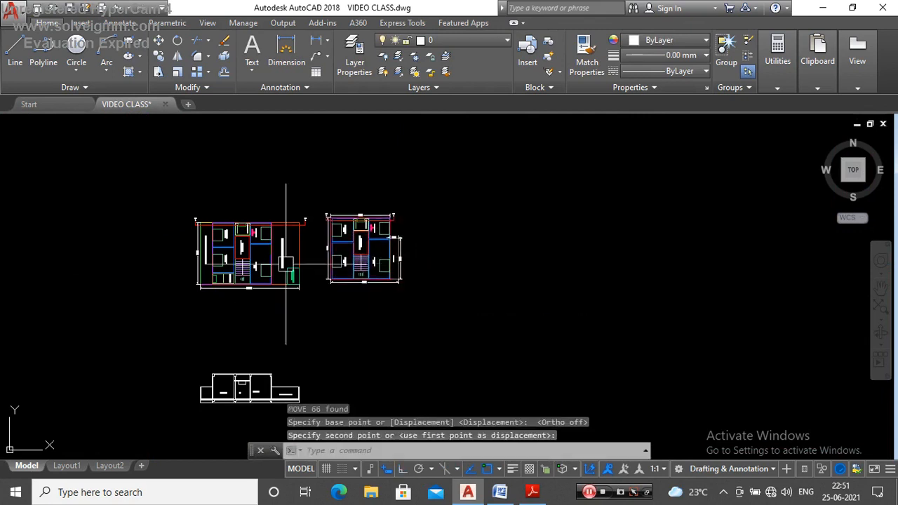
Step: Move the rotated first floor plan again to line it up approximately with the ground floor plan
{"action": "scroll", "coordinate": [286, 264], "scroll_direction": "up", "scroll_amount": 5}
{"action": "scroll", "coordinate": [375, 234], "scroll_direction": "down", "scroll_amount": 3}
{"action": "left_click", "coordinate": [607, 155]}
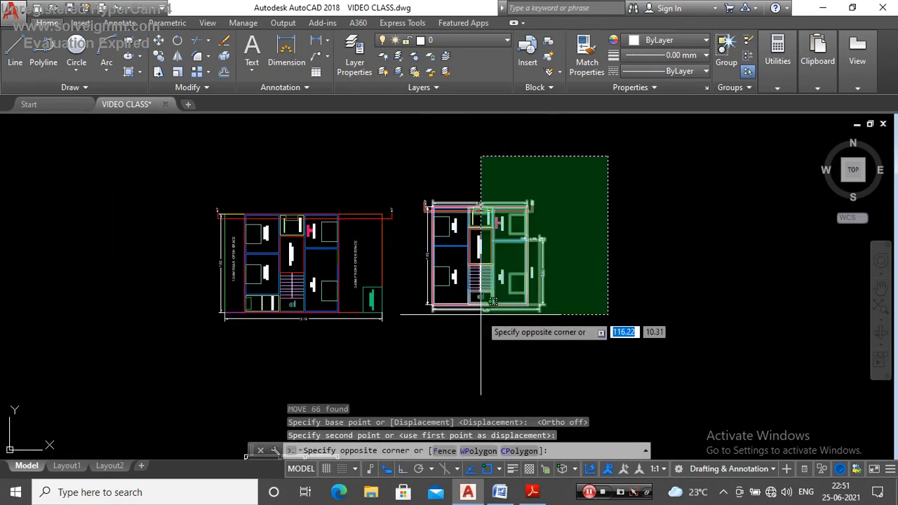
{"action": "left_click", "coordinate": [417, 344]}
{"action": "type", "text": "M"}
{"action": "key", "text": "Return"}
{"action": "left_click", "coordinate": [608, 208]}
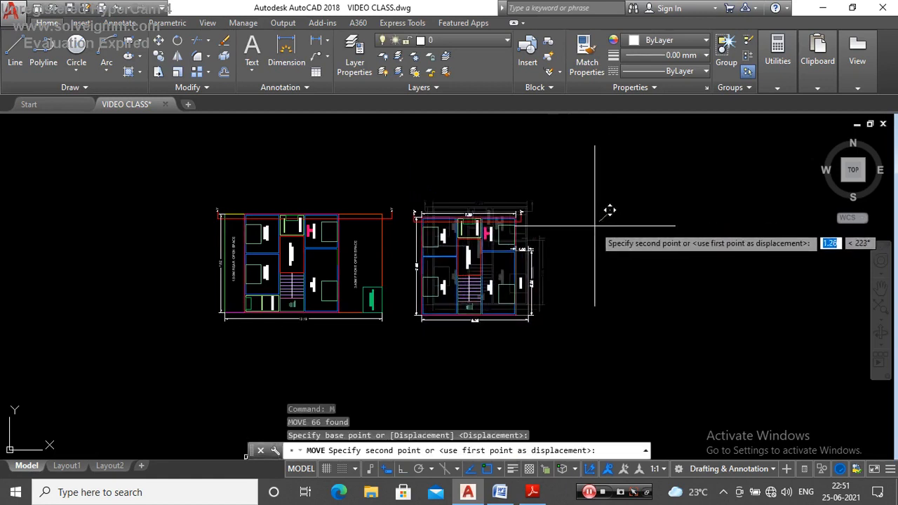
{"action": "left_click", "coordinate": [574, 226]}
Step: Compare the room layout, staircase and balcony of the first floor plan with the ground floor plan
{"action": "scroll", "coordinate": [362, 226], "scroll_direction": "up", "scroll_amount": 5}
{"action": "scroll", "coordinate": [350, 232], "scroll_direction": "down", "scroll_amount": 3}
{"action": "scroll", "coordinate": [436, 182], "scroll_direction": "up", "scroll_amount": 3}
{"action": "scroll", "coordinate": [337, 168], "scroll_direction": "down", "scroll_amount": 3}
{"action": "scroll", "coordinate": [497, 214], "scroll_direction": "up", "scroll_amount": 3}
{"action": "scroll", "coordinate": [497, 214], "scroll_direction": "down", "scroll_amount": 3}
{"action": "scroll", "coordinate": [372, 225], "scroll_direction": "up", "scroll_amount": 8}
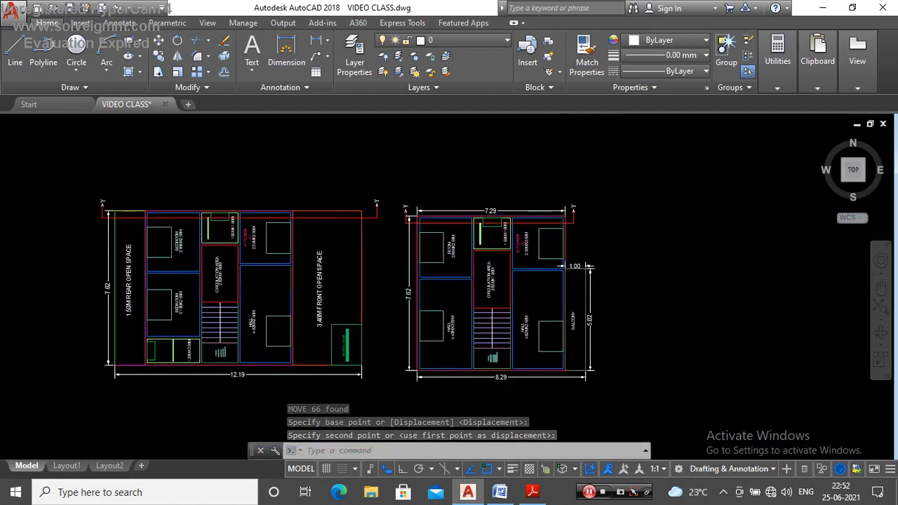
{"action": "scroll", "coordinate": [395, 215], "scroll_direction": "down", "scroll_amount": 4}
{"action": "scroll", "coordinate": [322, 241], "scroll_direction": "up", "scroll_amount": 4}
{"action": "scroll", "coordinate": [463, 253], "scroll_direction": "down", "scroll_amount": 3}
{"action": "scroll", "coordinate": [445, 245], "scroll_direction": "up", "scroll_amount": 2}
{"action": "scroll", "coordinate": [499, 241], "scroll_direction": "down", "scroll_amount": 6}
{"action": "scroll", "coordinate": [499, 303], "scroll_direction": "up", "scroll_amount": 5}
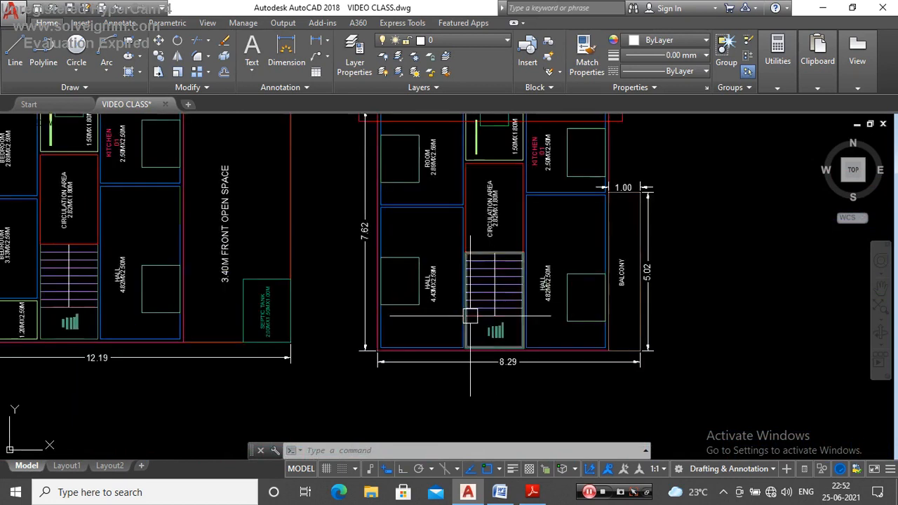
{"action": "scroll", "coordinate": [456, 302], "scroll_direction": "down", "scroll_amount": 3}
{"action": "scroll", "coordinate": [492, 205], "scroll_direction": "up", "scroll_amount": 5}
{"action": "scroll", "coordinate": [525, 207], "scroll_direction": "down", "scroll_amount": 7}
{"action": "scroll", "coordinate": [356, 212], "scroll_direction": "up", "scroll_amount": 4}
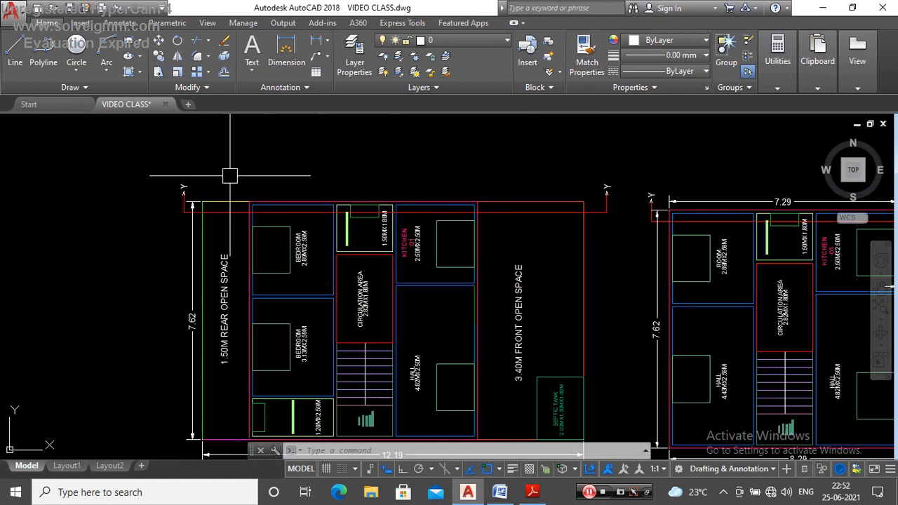
Step: Check which rooms the Y–Y section line cuts on the ground floor and first floor plans
{"action": "key", "text": "Escape"}
{"action": "scroll", "coordinate": [367, 161], "scroll_direction": "down", "scroll_amount": 3}
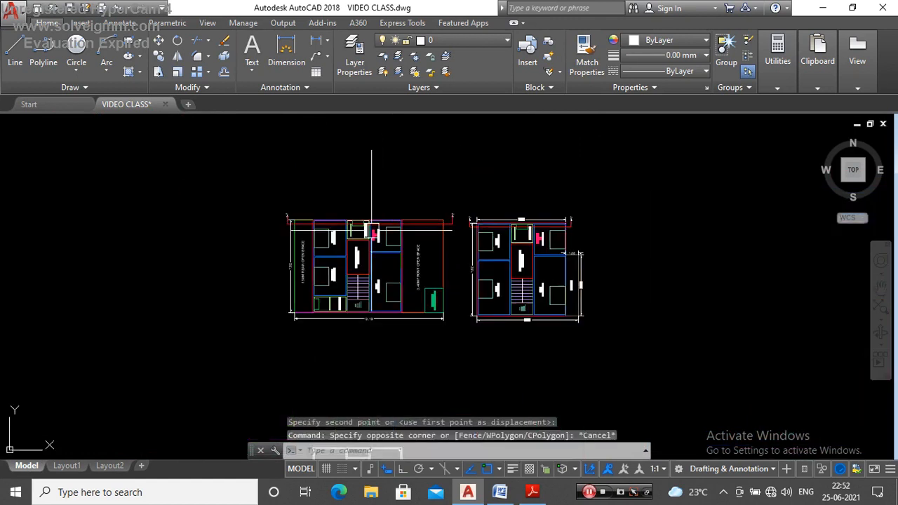
{"action": "scroll", "coordinate": [538, 217], "scroll_direction": "up", "scroll_amount": 5}
{"action": "left_click", "coordinate": [371, 184]}
{"action": "key", "text": "Escape"}
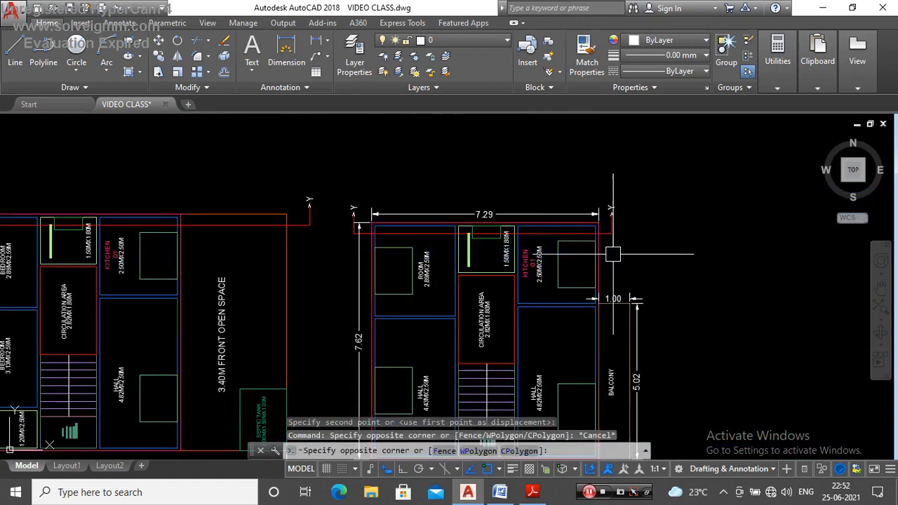
{"action": "scroll", "coordinate": [427, 245], "scroll_direction": "up", "scroll_amount": 4}
{"action": "scroll", "coordinate": [432, 239], "scroll_direction": "down", "scroll_amount": 8}
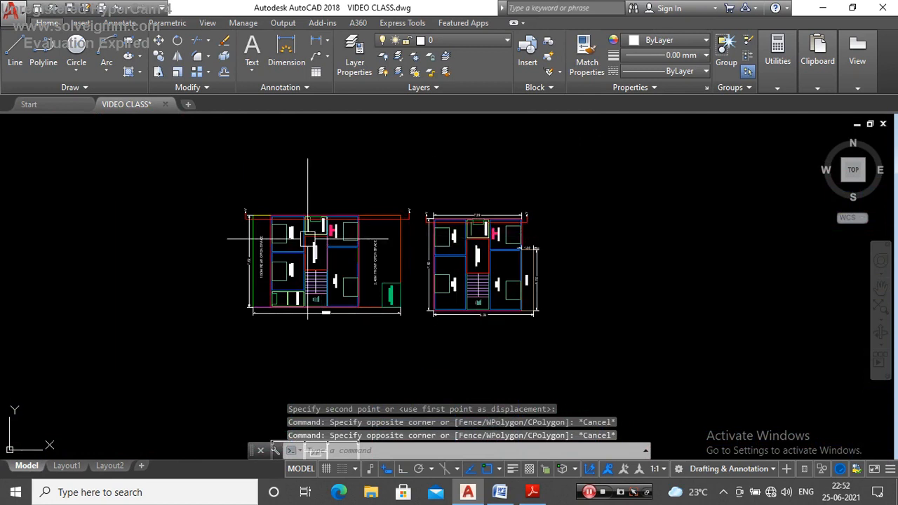
{"action": "scroll", "coordinate": [307, 239], "scroll_direction": "up", "scroll_amount": 8}
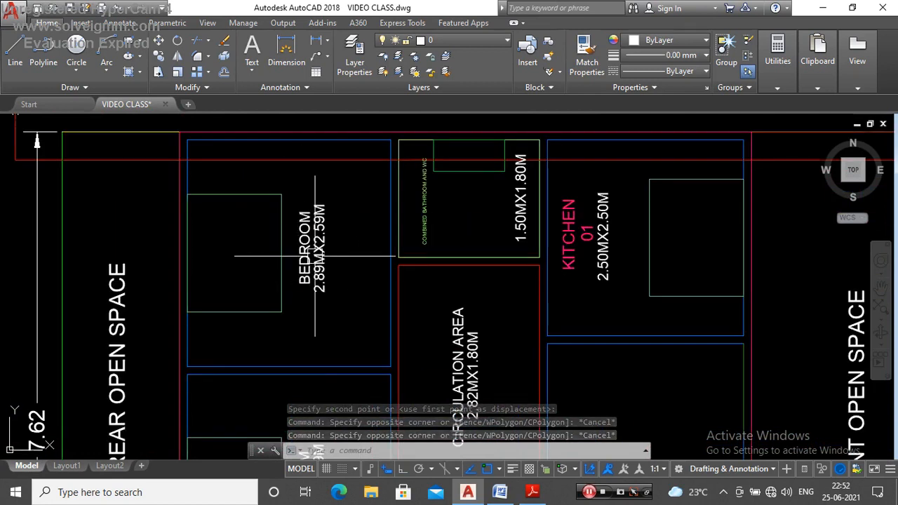
{"action": "scroll", "coordinate": [270, 246], "scroll_direction": "down", "scroll_amount": 6}
{"action": "scroll", "coordinate": [575, 254], "scroll_direction": "up", "scroll_amount": 7}
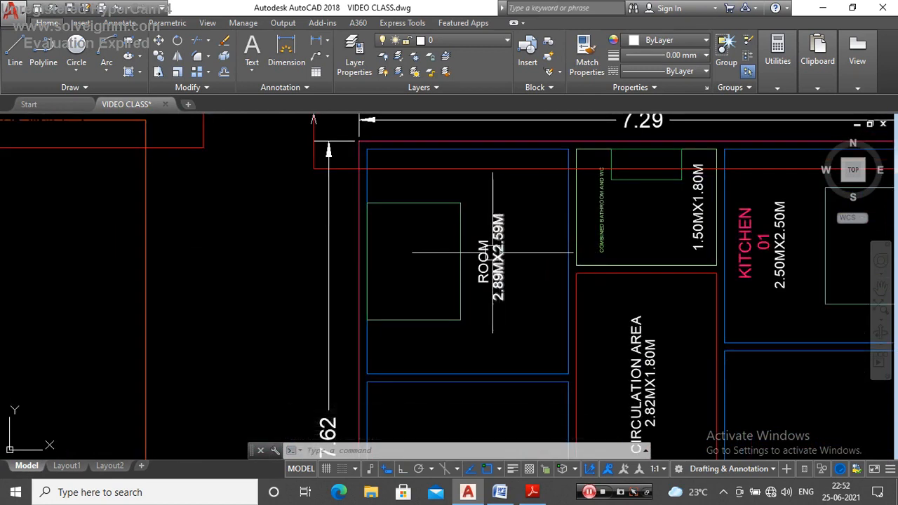
Step: Copy the complete Y–Y section to the empty area beside the original section
{"action": "scroll", "coordinate": [486, 252], "scroll_direction": "down", "scroll_amount": 7}
{"action": "scroll", "coordinate": [492, 242], "scroll_direction": "up", "scroll_amount": 5}
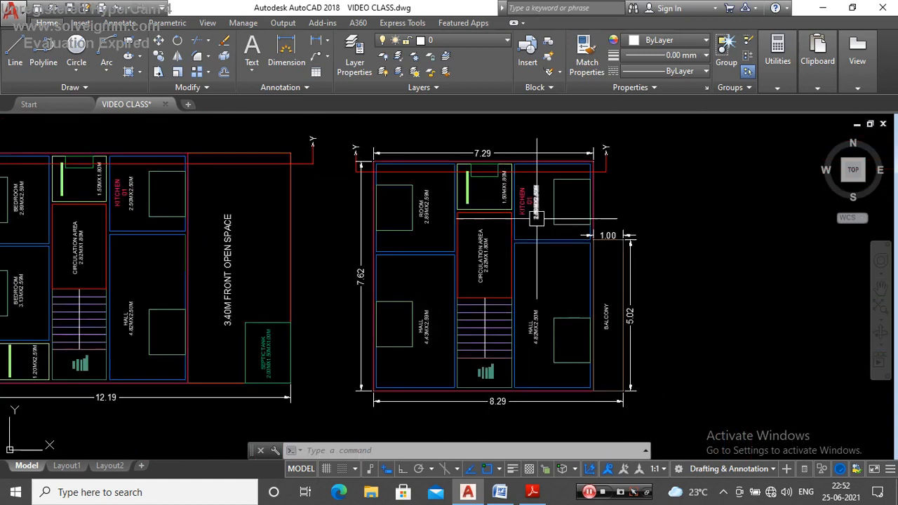
{"action": "scroll", "coordinate": [600, 251], "scroll_direction": "down", "scroll_amount": 8}
{"action": "scroll", "coordinate": [523, 261], "scroll_direction": "up", "scroll_amount": 5}
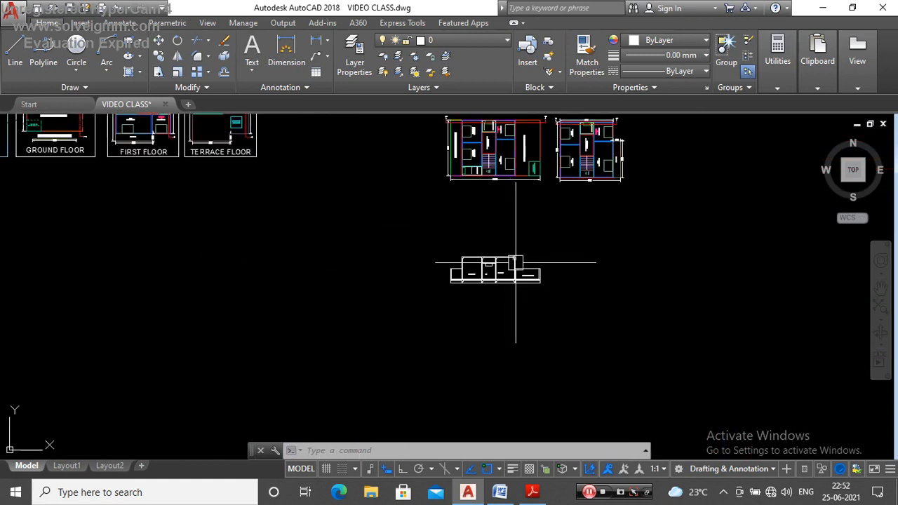
{"action": "left_click", "coordinate": [637, 211]}
{"action": "left_click", "coordinate": [266, 355]}
{"action": "type", "text": "co"}
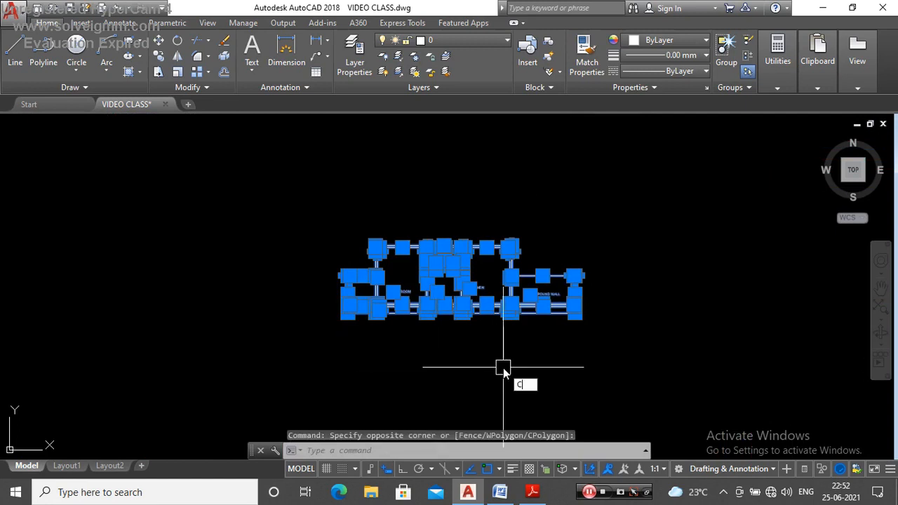
{"action": "key", "text": "Return"}
{"action": "scroll", "coordinate": [323, 298], "scroll_direction": "down", "scroll_amount": 3}
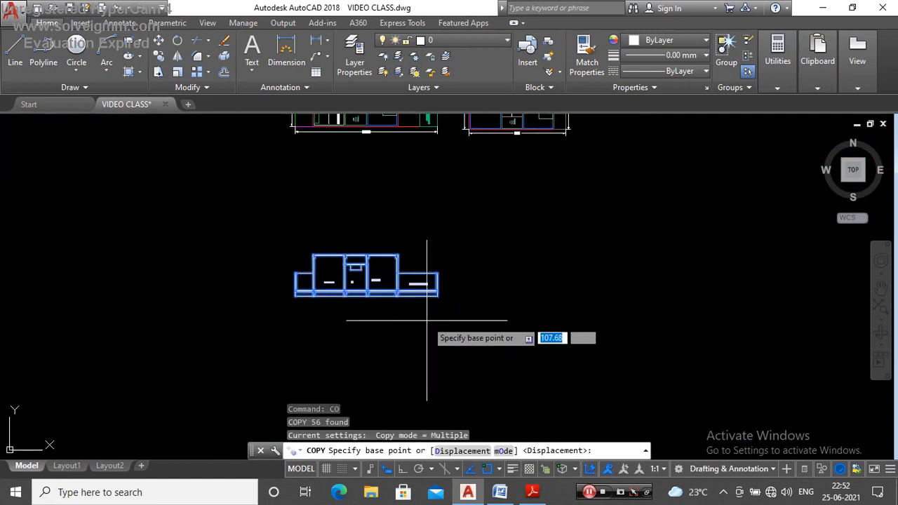
{"action": "left_click", "coordinate": [428, 296]}
{"action": "left_click", "coordinate": [634, 300]}
{"action": "key", "text": "Escape"}
Step: Measure the height of the plinth strip at the front end of the compound wall in the copied section
{"action": "scroll", "coordinate": [553, 300], "scroll_direction": "up", "scroll_amount": 4}
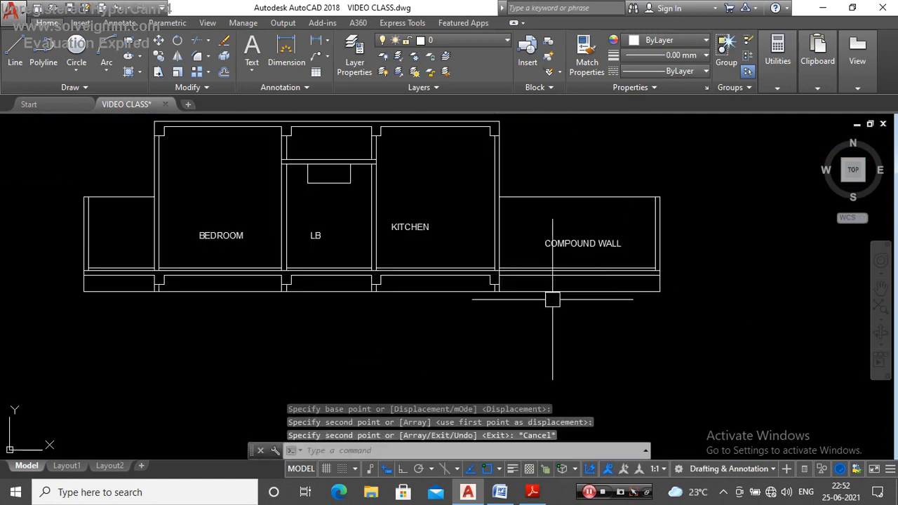
{"action": "type", "text": "di"}
{"action": "key", "text": "Return"}
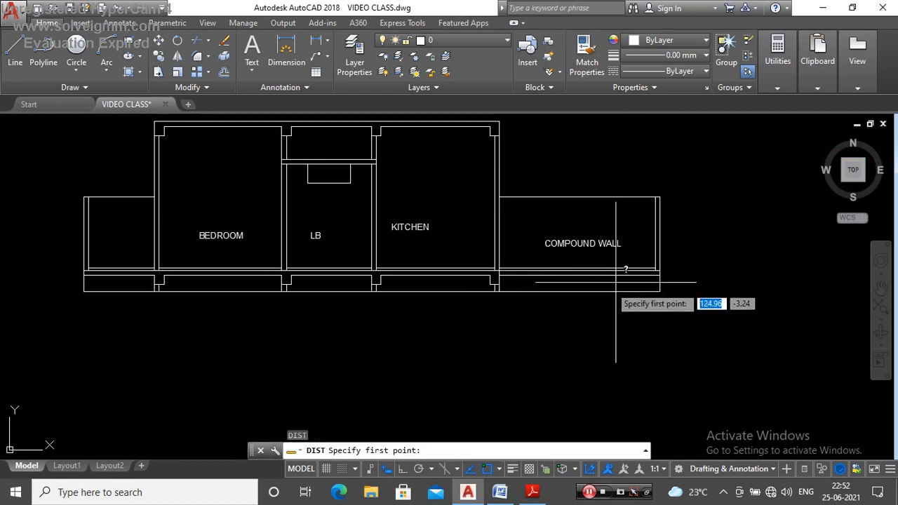
{"action": "scroll", "coordinate": [682, 260], "scroll_direction": "up", "scroll_amount": 3}
{"action": "left_click", "coordinate": [675, 259]}
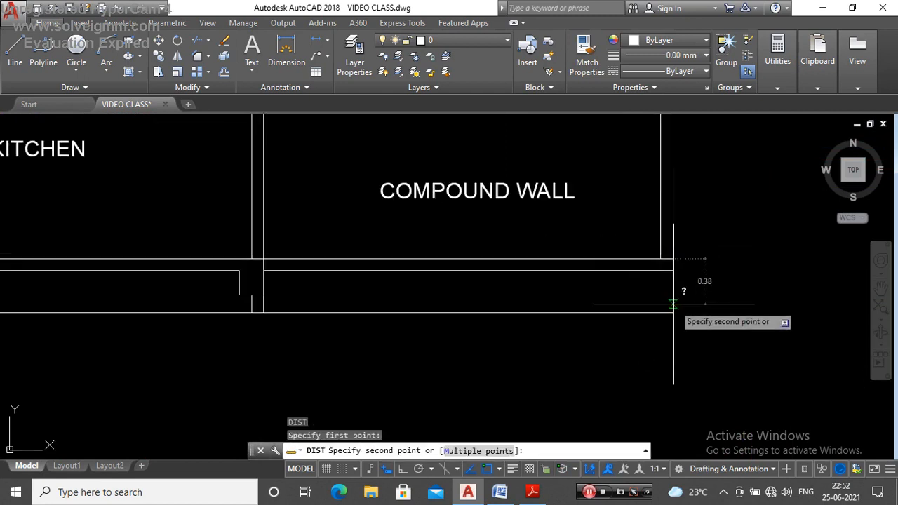
{"action": "key", "text": "Escape"}
{"action": "scroll", "coordinate": [634, 309], "scroll_direction": "down", "scroll_amount": 4}
{"action": "scroll", "coordinate": [664, 278], "scroll_direction": "up", "scroll_amount": 2}
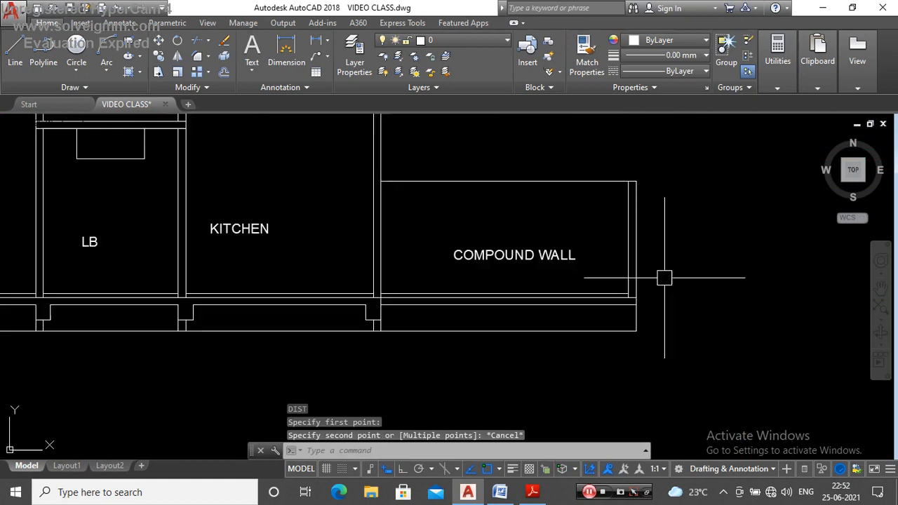
Step: Measure the compound wall's height and the kitchen's height from slab underside to floor
{"action": "key", "text": "Return"}
{"action": "scroll", "coordinate": [634, 180], "scroll_direction": "up", "scroll_amount": 2}
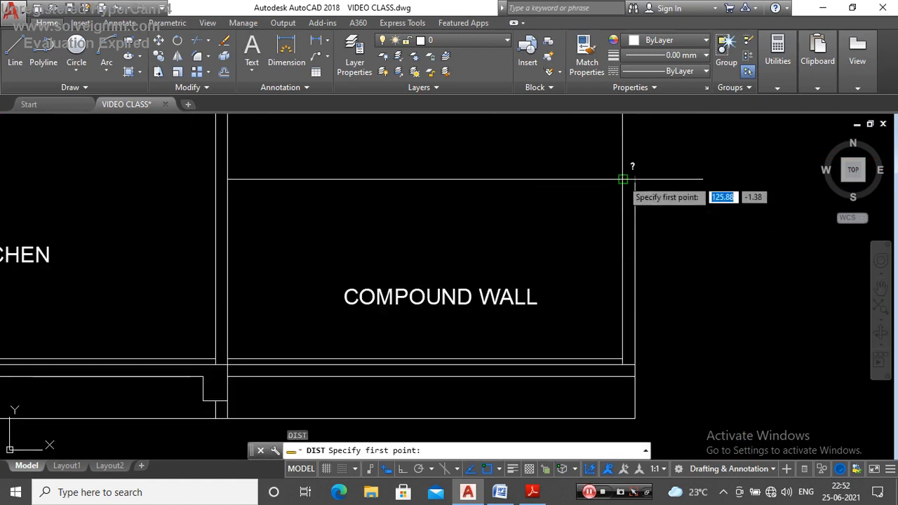
{"action": "left_click", "coordinate": [623, 181]}
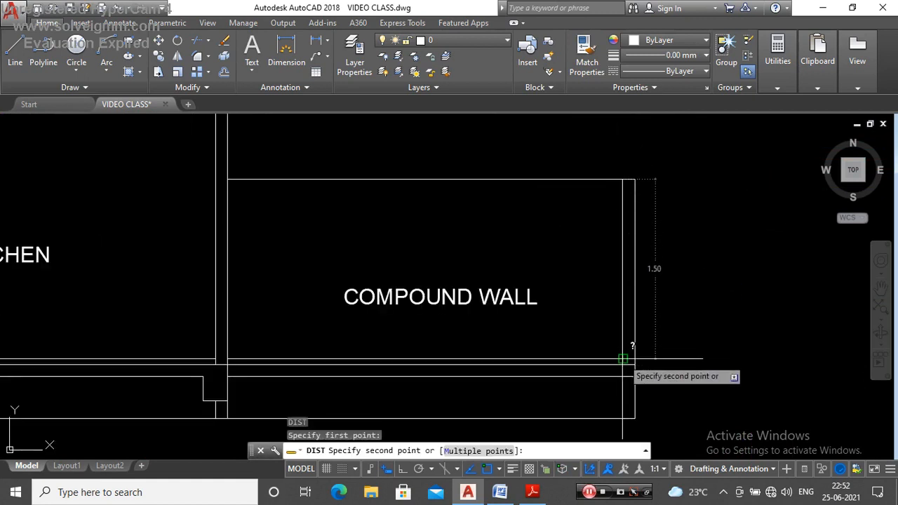
{"action": "key", "text": "Escape"}
{"action": "scroll", "coordinate": [623, 359], "scroll_direction": "down", "scroll_amount": 5}
{"action": "scroll", "coordinate": [479, 325], "scroll_direction": "up", "scroll_amount": 2}
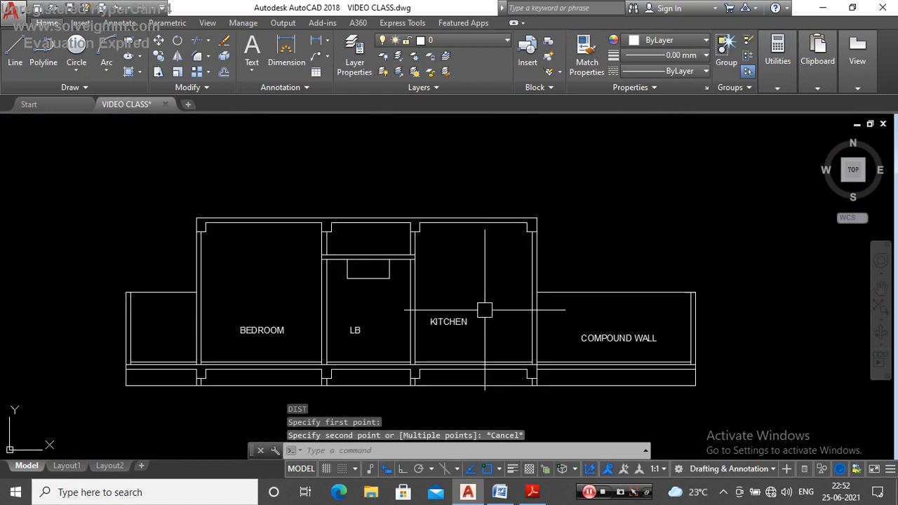
{"action": "key", "text": "Return"}
{"action": "left_click", "coordinate": [501, 222]}
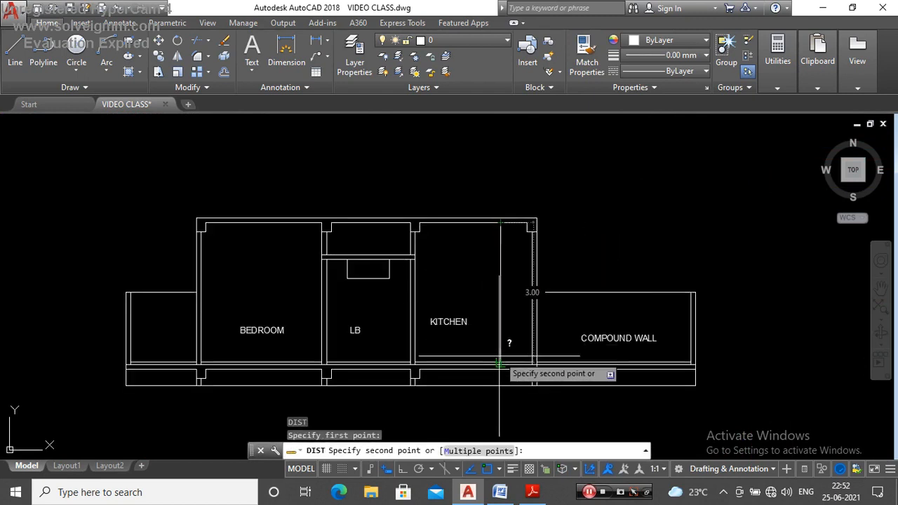
{"action": "key", "text": "Escape"}
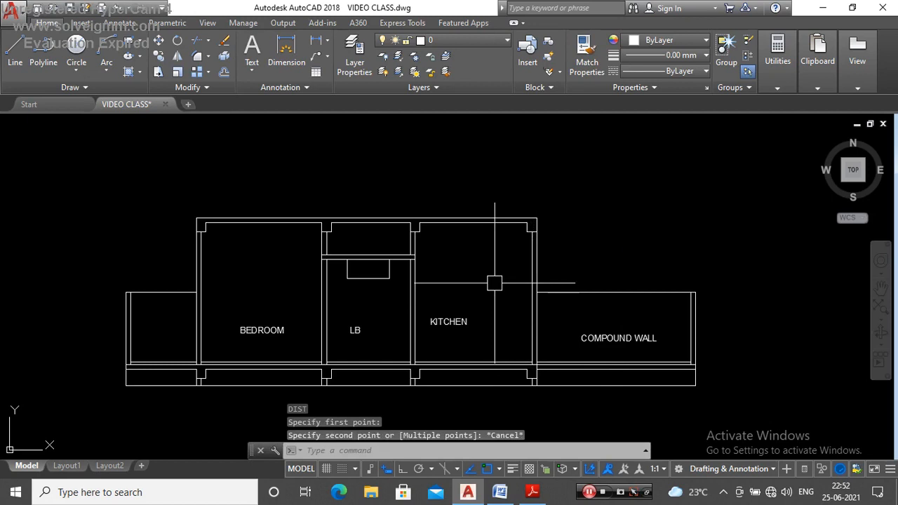
Step: Measure the roof slab's thickness above the kitchen in the copied section
{"action": "key", "text": "Return"}
{"action": "scroll", "coordinate": [414, 200], "scroll_direction": "up", "scroll_amount": 2}
{"action": "left_click", "coordinate": [378, 207]}
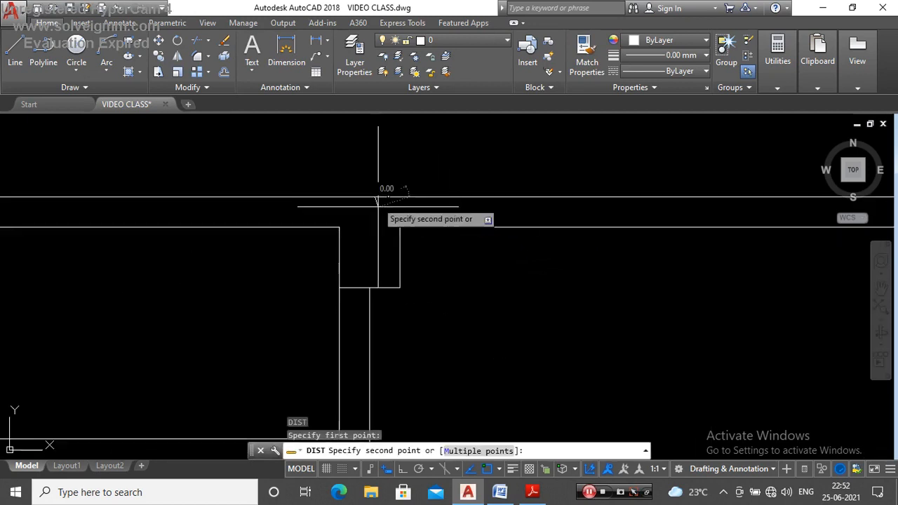
{"action": "key", "text": "Escape"}
{"action": "scroll", "coordinate": [417, 245], "scroll_direction": "down", "scroll_amount": 5}
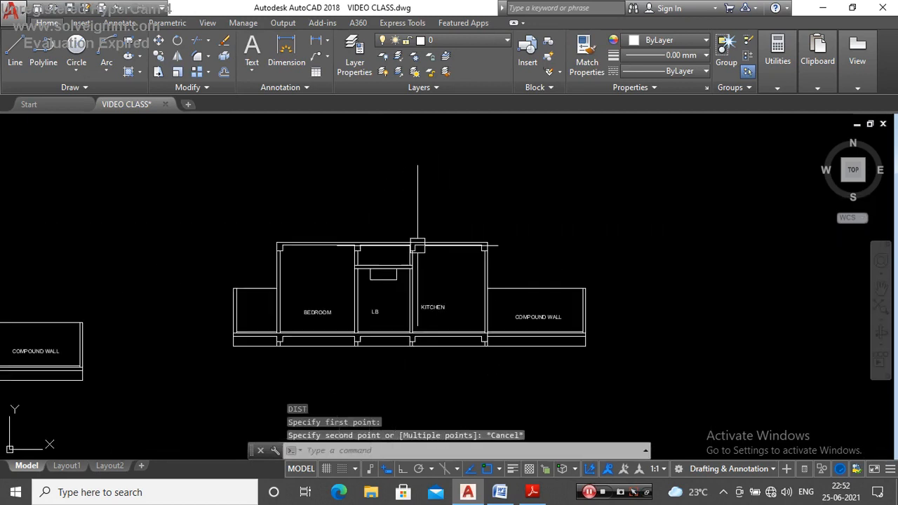
{"action": "scroll", "coordinate": [445, 261], "scroll_direction": "up", "scroll_amount": 4}
{"action": "key", "text": "Return"}
{"action": "scroll", "coordinate": [449, 253], "scroll_direction": "up", "scroll_amount": 4}
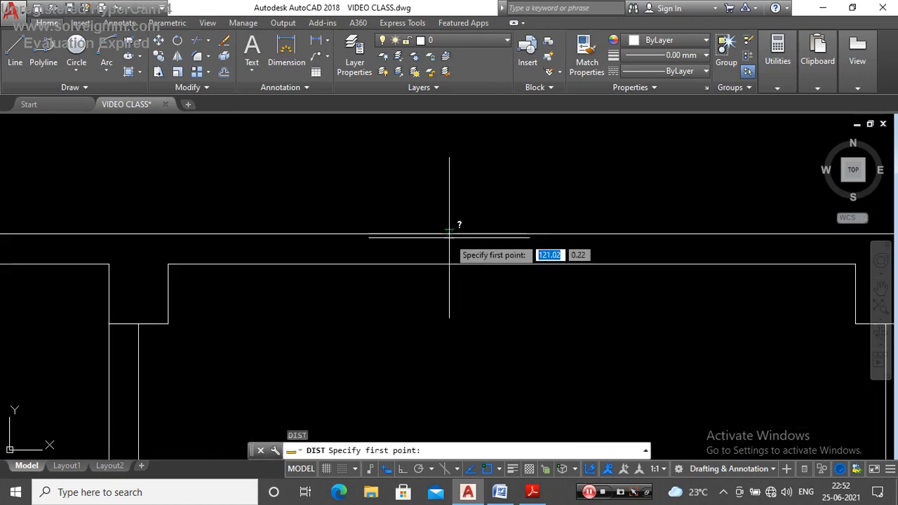
{"action": "left_click", "coordinate": [449, 265]}
{"action": "key", "text": "Escape"}
{"action": "scroll", "coordinate": [450, 265], "scroll_direction": "down", "scroll_amount": 6}
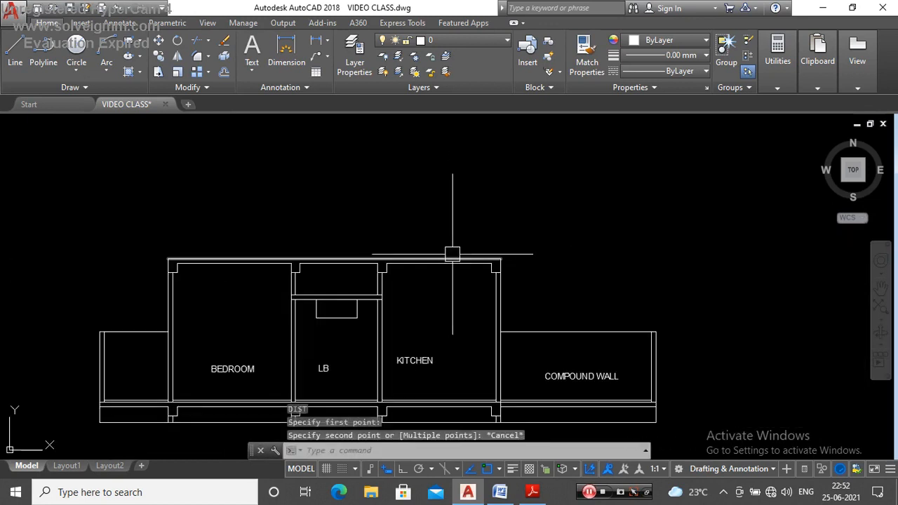
Step: Trim away the base lines beneath the front and rear compound walls of the copied section
{"action": "scroll", "coordinate": [450, 288], "scroll_direction": "up", "scroll_amount": 8}
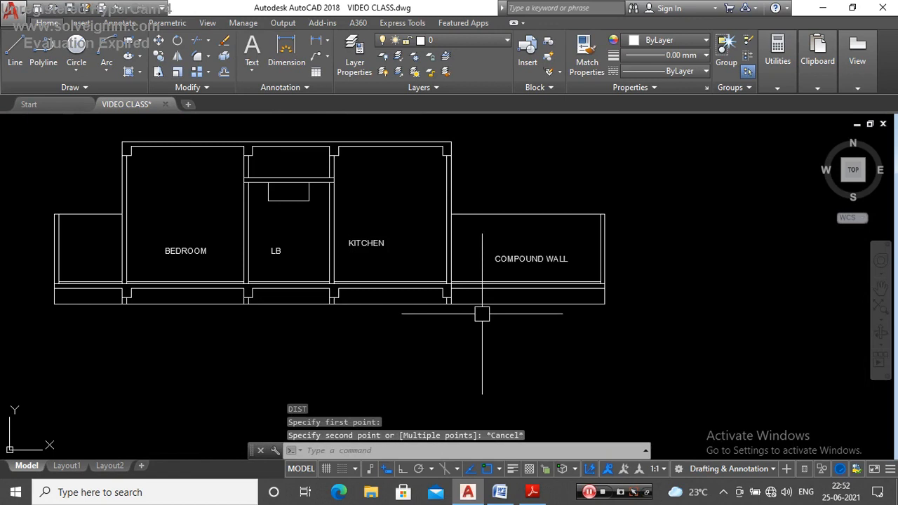
{"action": "key", "text": "Return"}
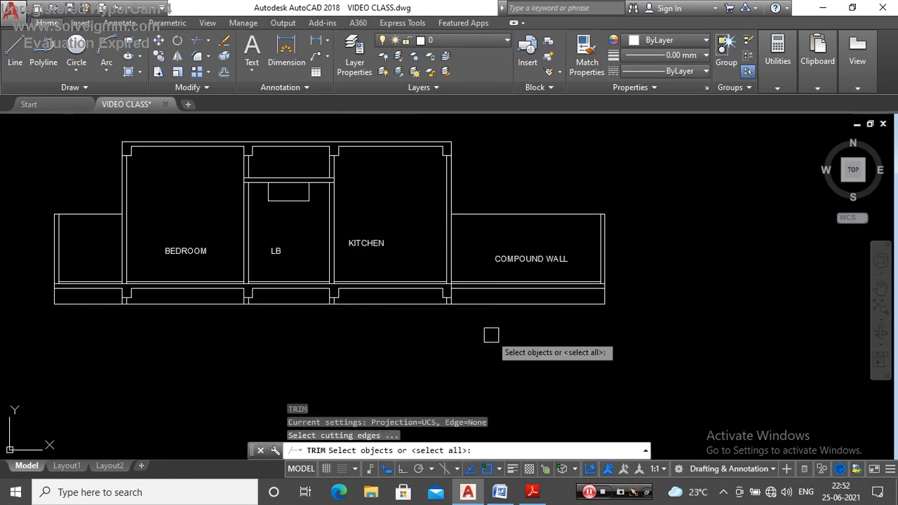
{"action": "key", "text": "Return"}
{"action": "scroll", "coordinate": [488, 299], "scroll_direction": "up", "scroll_amount": 3}
{"action": "left_click", "coordinate": [461, 244]}
{"action": "left_click", "coordinate": [471, 321]}
{"action": "scroll", "coordinate": [539, 280], "scroll_direction": "down", "scroll_amount": 6}
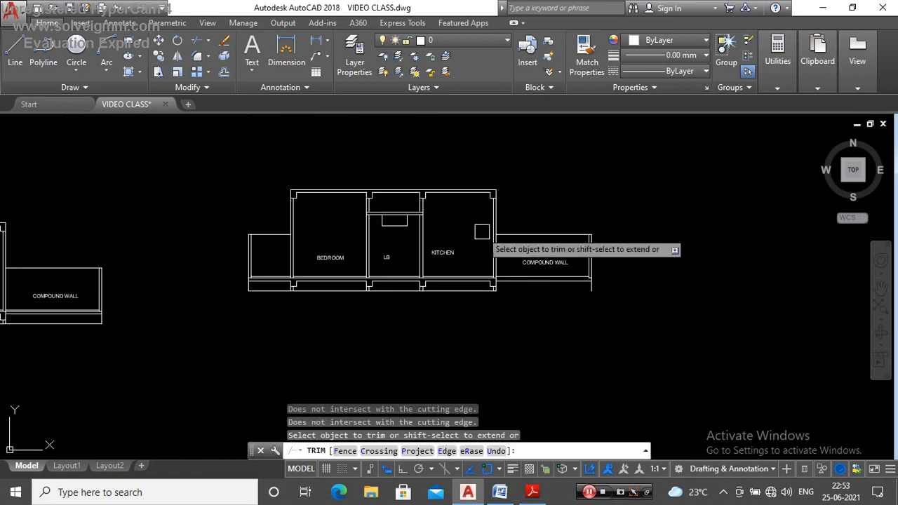
{"action": "scroll", "coordinate": [262, 280], "scroll_direction": "up", "scroll_amount": 2}
{"action": "left_click", "coordinate": [260, 281]}
{"action": "key", "text": "Escape"}
Step: Erase the rear compound wall, the front compound wall's long lines and the plinth beam under the kitchen's outer wall from the copy
{"action": "left_click", "coordinate": [278, 187]}
{"action": "left_click", "coordinate": [212, 336]}
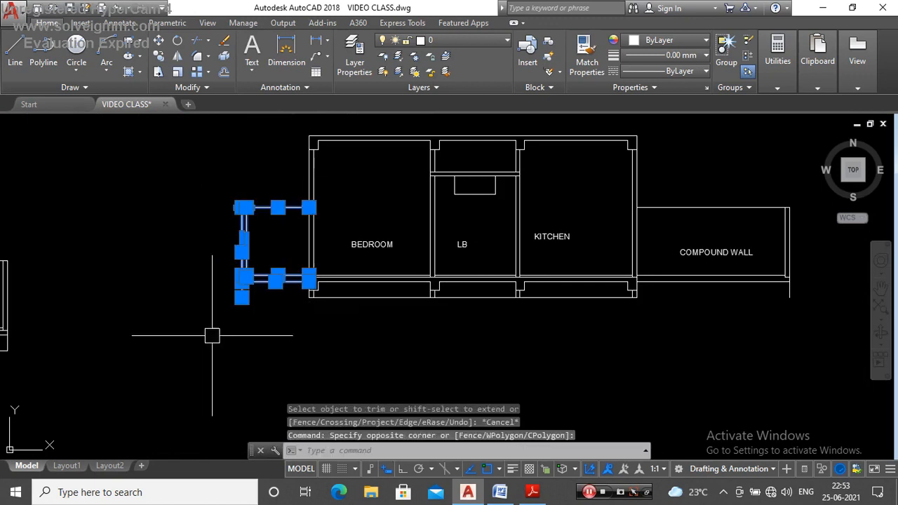
{"action": "key", "text": "Delete"}
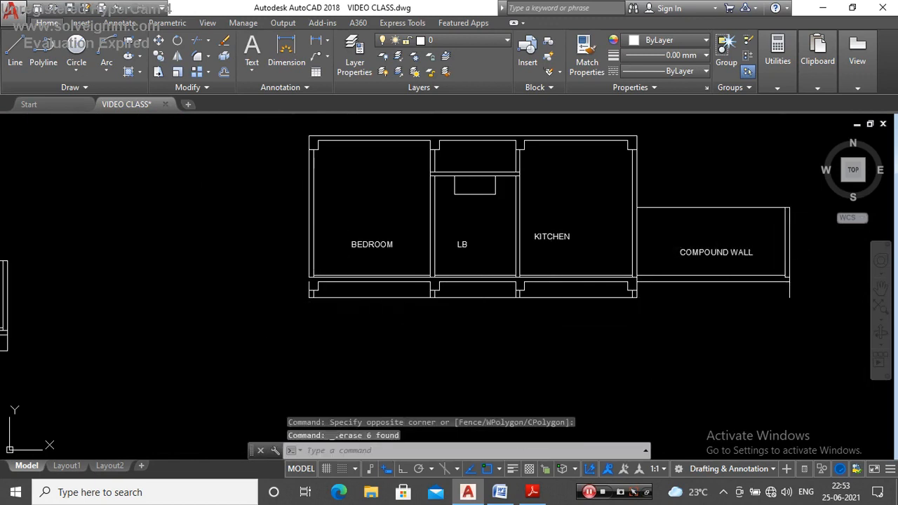
{"action": "scroll", "coordinate": [637, 280], "scroll_direction": "up", "scroll_amount": 6}
{"action": "left_click", "coordinate": [615, 275]}
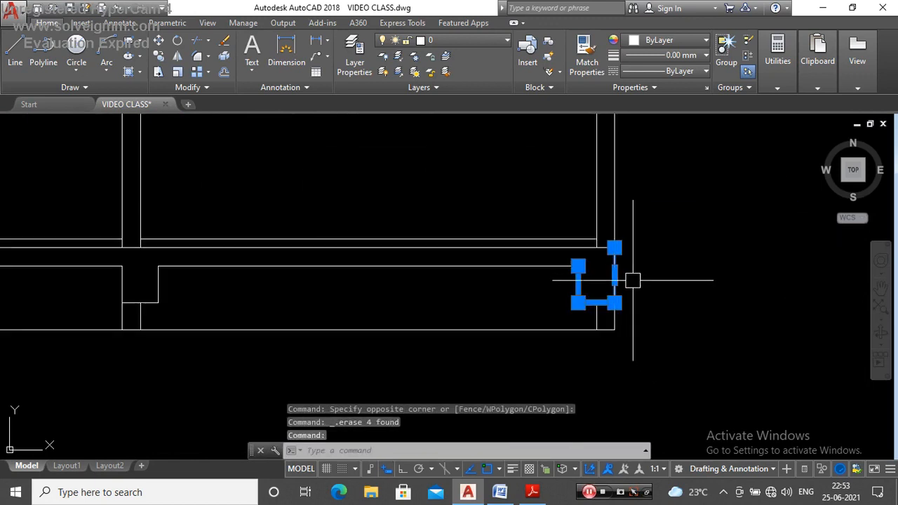
{"action": "key", "text": "Delete"}
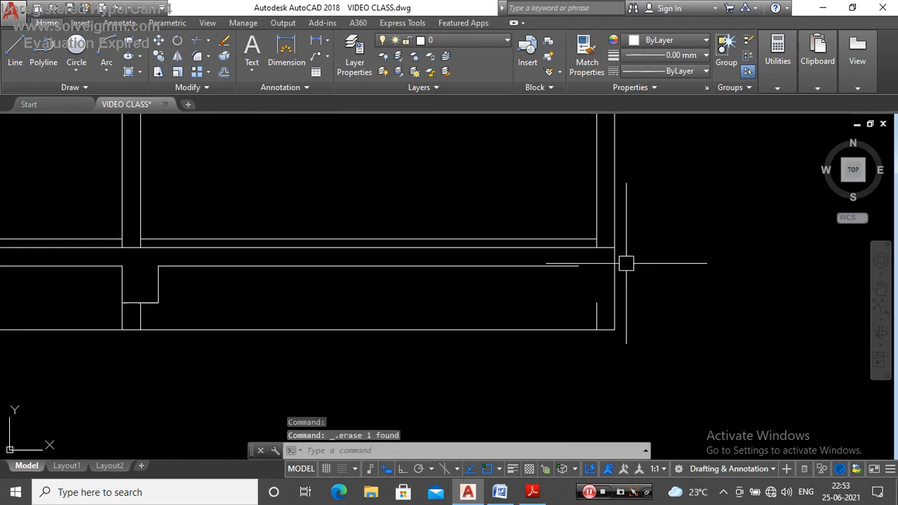
Step: Trim off the kitchen's outer wall line below floor level in the copied section
{"action": "left_click", "coordinate": [615, 275]}
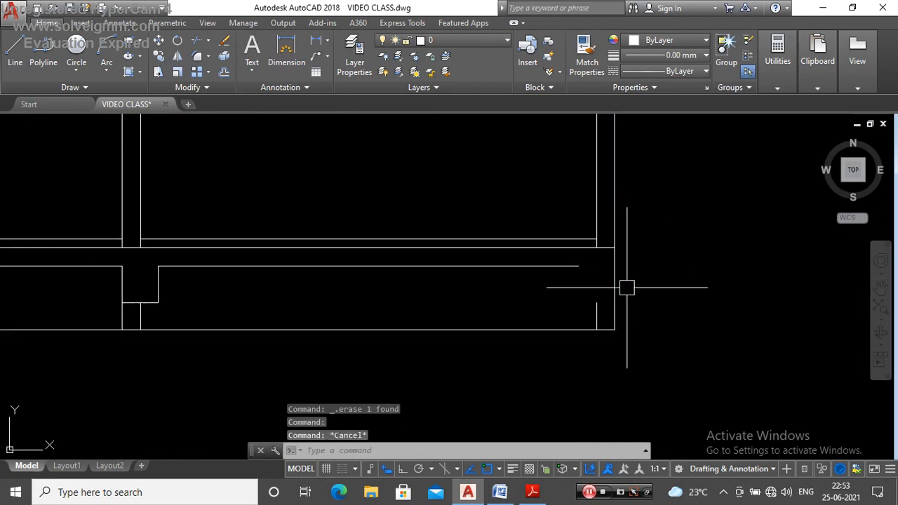
{"action": "key", "text": "Return"}
{"action": "key", "text": "Return"}
{"action": "scroll", "coordinate": [615, 263], "scroll_direction": "down", "scroll_amount": 3}
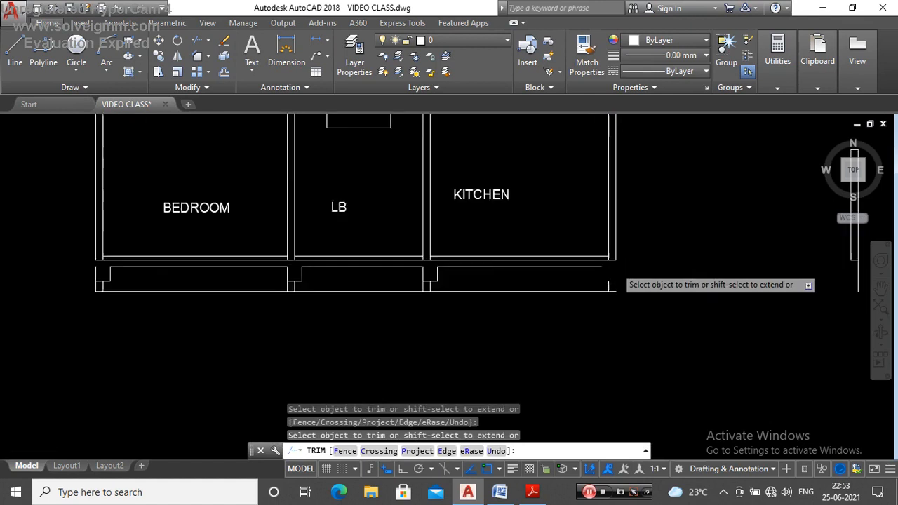
{"action": "scroll", "coordinate": [292, 266], "scroll_direction": "up", "scroll_amount": 4}
{"action": "key", "text": "Escape"}
Step: Erase the remaining plinth beams and base lines below the copied storey's floor
{"action": "scroll", "coordinate": [309, 266], "scroll_direction": "down", "scroll_amount": 3}
{"action": "scroll", "coordinate": [593, 265], "scroll_direction": "up", "scroll_amount": 3}
{"action": "left_click", "coordinate": [693, 268]}
{"action": "scroll", "coordinate": [695, 272], "scroll_direction": "down", "scroll_amount": 3}
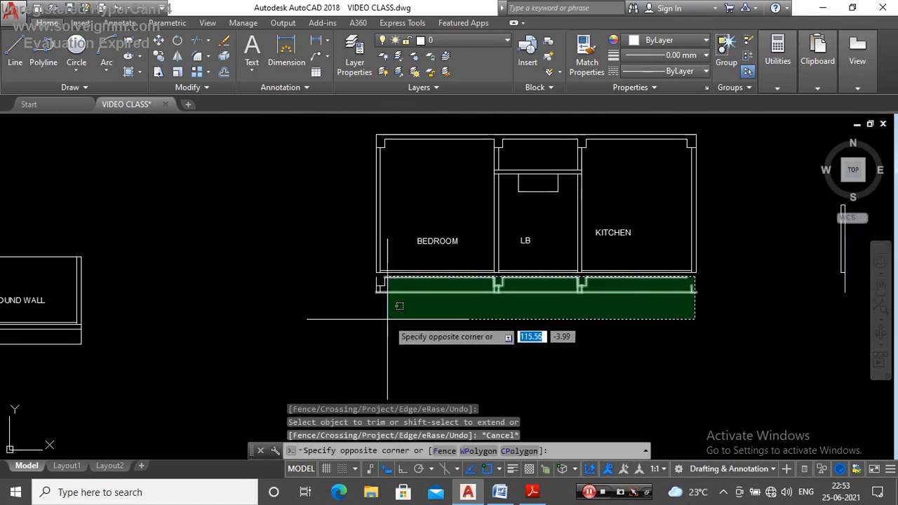
{"action": "left_click", "coordinate": [360, 323]}
{"action": "key", "text": "Delete"}
Step: Erase the leftover front compound wall end standing apart from the copied storey
{"action": "scroll", "coordinate": [431, 316], "scroll_direction": "down", "scroll_amount": 3}
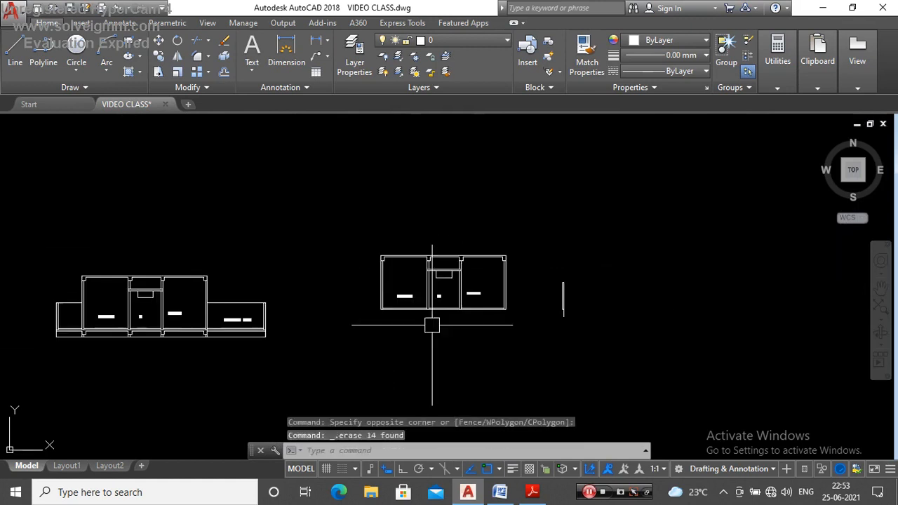
{"action": "scroll", "coordinate": [630, 250], "scroll_direction": "up", "scroll_amount": 2}
{"action": "left_click", "coordinate": [630, 250]}
{"action": "left_click", "coordinate": [531, 379]}
{"action": "key", "text": "Delete"}
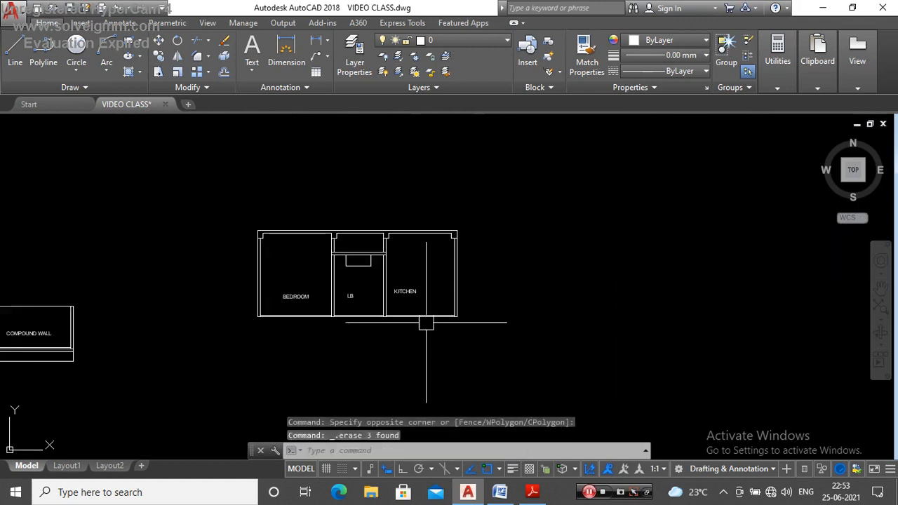
Step: Change the BEDROOM label in the copied storey to ROOM
{"action": "scroll", "coordinate": [288, 293], "scroll_direction": "up", "scroll_amount": 5}
{"action": "left_click", "coordinate": [304, 303]}
{"action": "scroll", "coordinate": [309, 306], "scroll_direction": "up", "scroll_amount": 4}
{"action": "double_click", "coordinate": [308, 306]}
{"action": "left_click", "coordinate": [308, 306]}
{"action": "key", "text": "BackSpace"}
{"action": "key", "text": "BackSpace"}
{"action": "key", "text": "BackSpace"}
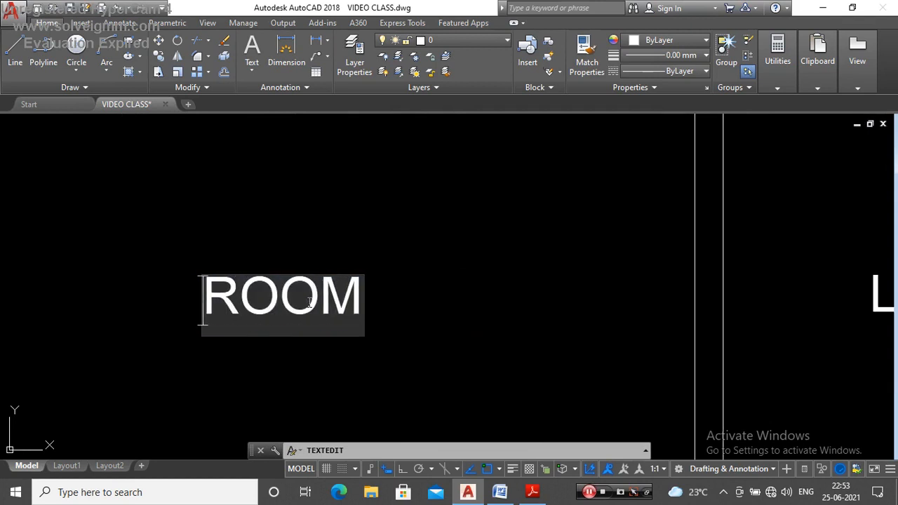
{"action": "left_click", "coordinate": [378, 251]}
{"action": "scroll", "coordinate": [461, 311], "scroll_direction": "down", "scroll_amount": 8}
{"action": "key", "text": "Escape"}
Step: Move the copied storey on top of the ground floor section, matching its lower rear corner to the roof slab's upper rear corner
{"action": "scroll", "coordinate": [671, 233], "scroll_direction": "up", "scroll_amount": 2}
{"action": "left_click", "coordinate": [671, 233]}
{"action": "left_click", "coordinate": [424, 357]}
{"action": "key", "text": "Return"}
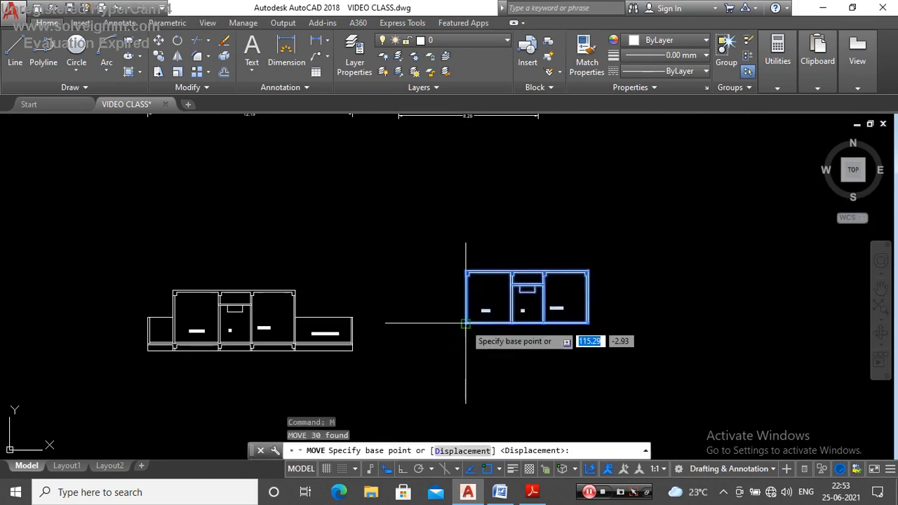
{"action": "scroll", "coordinate": [468, 311], "scroll_direction": "up", "scroll_amount": 5}
{"action": "left_click", "coordinate": [443, 304]}
{"action": "scroll", "coordinate": [595, 250], "scroll_direction": "down", "scroll_amount": 5}
{"action": "scroll", "coordinate": [499, 220], "scroll_direction": "up", "scroll_amount": 6}
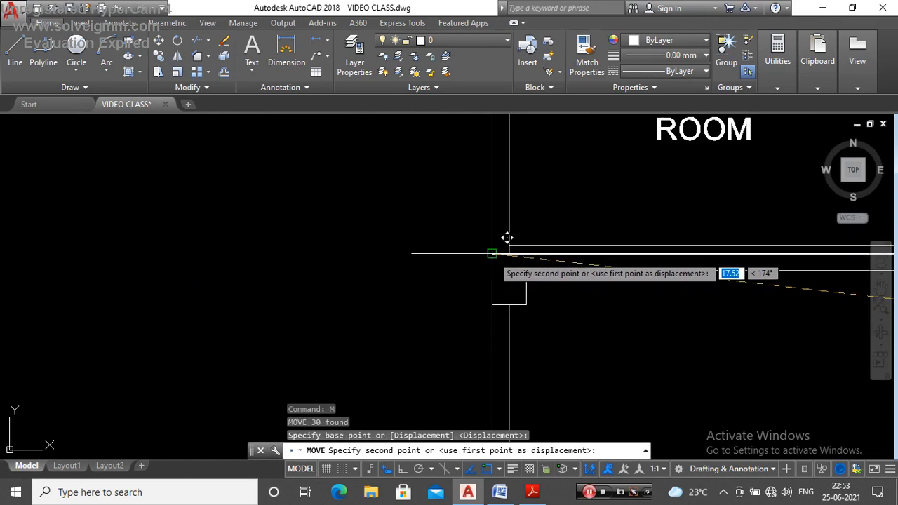
{"action": "key", "text": "Escape"}
Step: Compare the stacked two-storey section with the rooms and balcony along the Y–Y line on the first floor plan
{"action": "scroll", "coordinate": [365, 274], "scroll_direction": "down", "scroll_amount": 5}
{"action": "scroll", "coordinate": [379, 272], "scroll_direction": "up", "scroll_amount": 5}
{"action": "scroll", "coordinate": [379, 272], "scroll_direction": "down", "scroll_amount": 6}
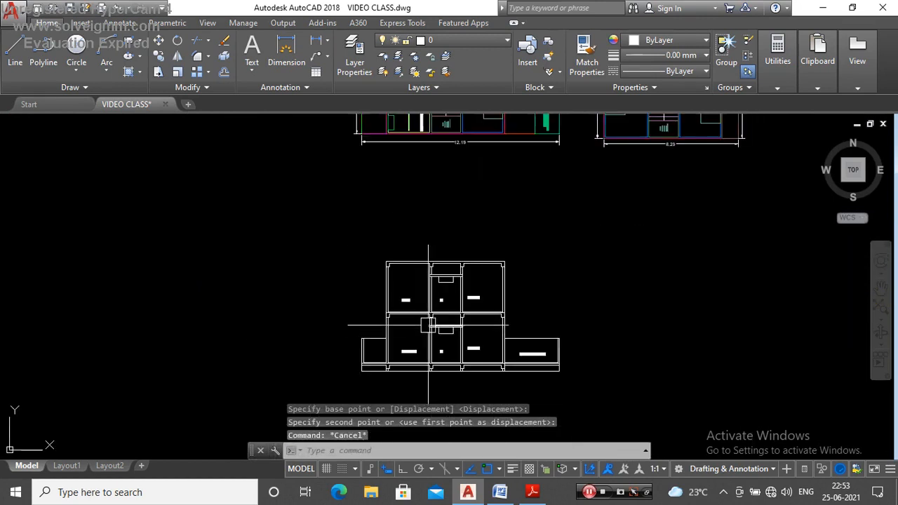
{"action": "scroll", "coordinate": [484, 261], "scroll_direction": "up", "scroll_amount": 4}
{"action": "scroll", "coordinate": [488, 224], "scroll_direction": "up", "scroll_amount": 8}
{"action": "scroll", "coordinate": [481, 231], "scroll_direction": "down", "scroll_amount": 8}
{"action": "scroll", "coordinate": [538, 187], "scroll_direction": "up", "scroll_amount": 4}
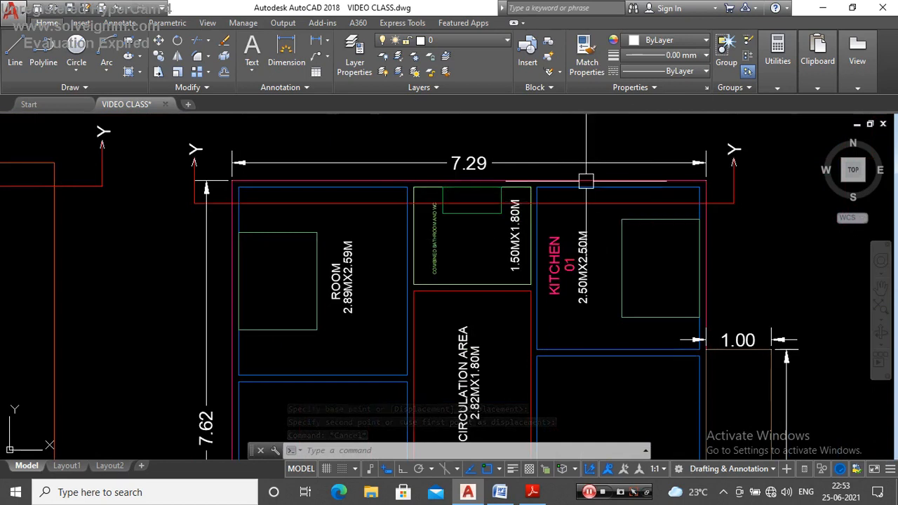
{"action": "scroll", "coordinate": [586, 181], "scroll_direction": "down", "scroll_amount": 8}
{"action": "scroll", "coordinate": [519, 280], "scroll_direction": "up", "scroll_amount": 6}
{"action": "scroll", "coordinate": [453, 296], "scroll_direction": "down", "scroll_amount": 8}
{"action": "scroll", "coordinate": [547, 217], "scroll_direction": "up", "scroll_amount": 5}
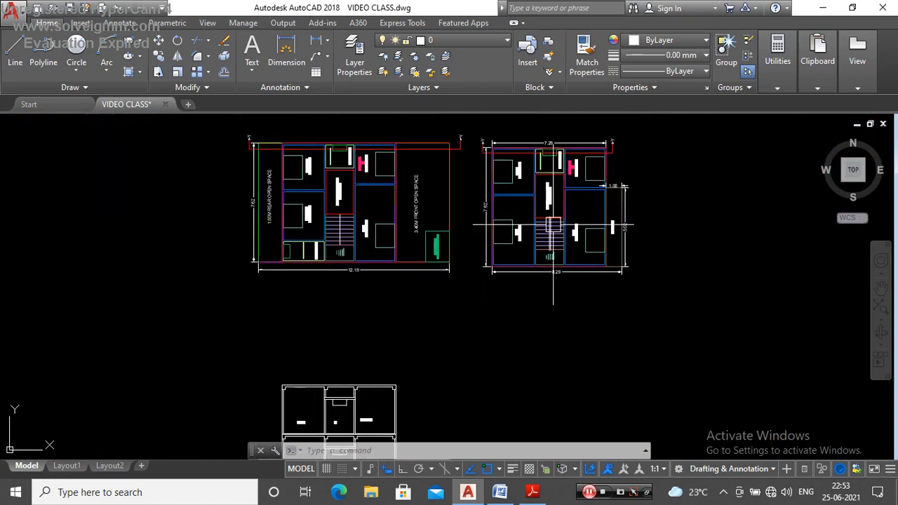
Step: Examine the first floor plan's Y–Y cut line and its rooms against the stacked two-storey section
{"action": "scroll", "coordinate": [553, 226], "scroll_direction": "down", "scroll_amount": 3}
{"action": "scroll", "coordinate": [565, 165], "scroll_direction": "up", "scroll_amount": 7}
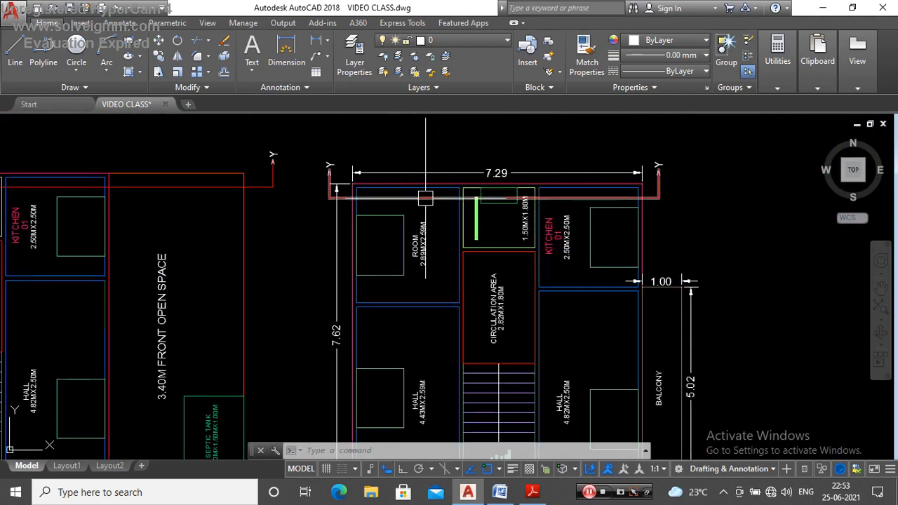
{"action": "scroll", "coordinate": [521, 176], "scroll_direction": "down", "scroll_amount": 4}
{"action": "scroll", "coordinate": [513, 186], "scroll_direction": "down", "scroll_amount": 4}
{"action": "scroll", "coordinate": [461, 260], "scroll_direction": "up", "scroll_amount": 6}
{"action": "scroll", "coordinate": [484, 335], "scroll_direction": "down", "scroll_amount": 2}
{"action": "scroll", "coordinate": [485, 335], "scroll_direction": "down", "scroll_amount": 4}
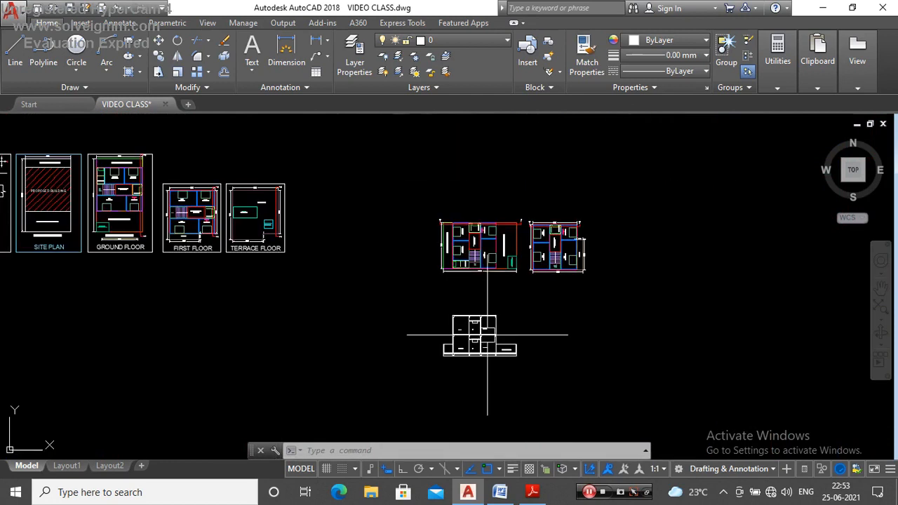
{"action": "scroll", "coordinate": [563, 238], "scroll_direction": "up", "scroll_amount": 4}
{"action": "scroll", "coordinate": [441, 237], "scroll_direction": "down", "scroll_amount": 4}
{"action": "scroll", "coordinate": [431, 297], "scroll_direction": "up", "scroll_amount": 3}
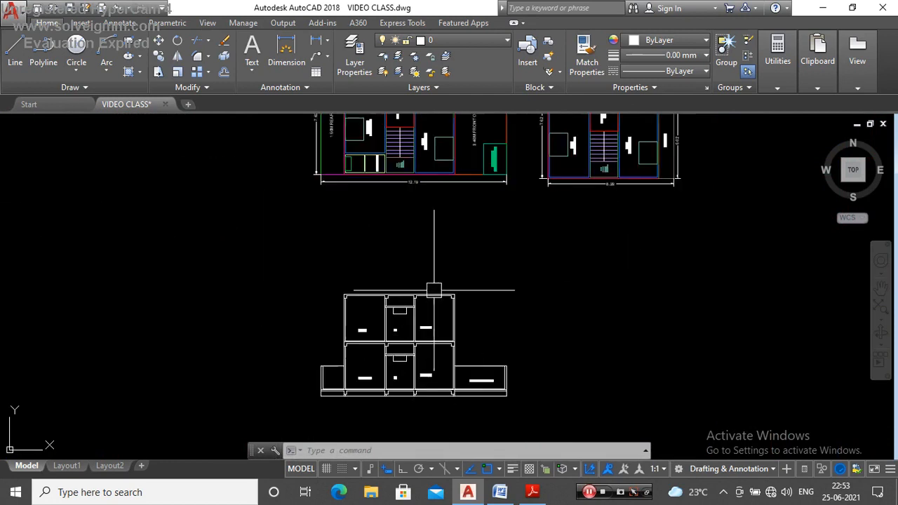
{"action": "scroll", "coordinate": [495, 302], "scroll_direction": "down", "scroll_amount": 3}
{"action": "scroll", "coordinate": [481, 302], "scroll_direction": "up", "scroll_amount": 6}
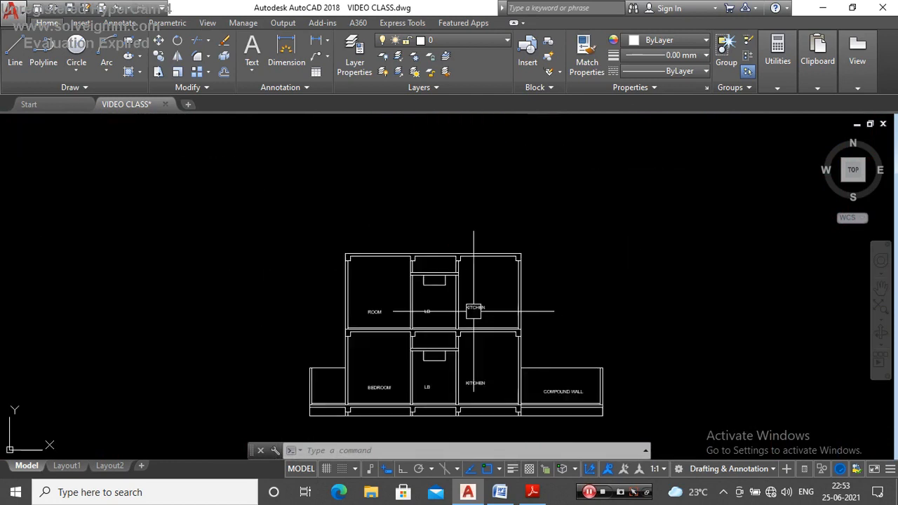
Step: Examine the terrace floor plan with its mumty, water tank and Y–Y section line
{"action": "scroll", "coordinate": [500, 296], "scroll_direction": "down", "scroll_amount": 4}
{"action": "scroll", "coordinate": [500, 297], "scroll_direction": "down", "scroll_amount": 5}
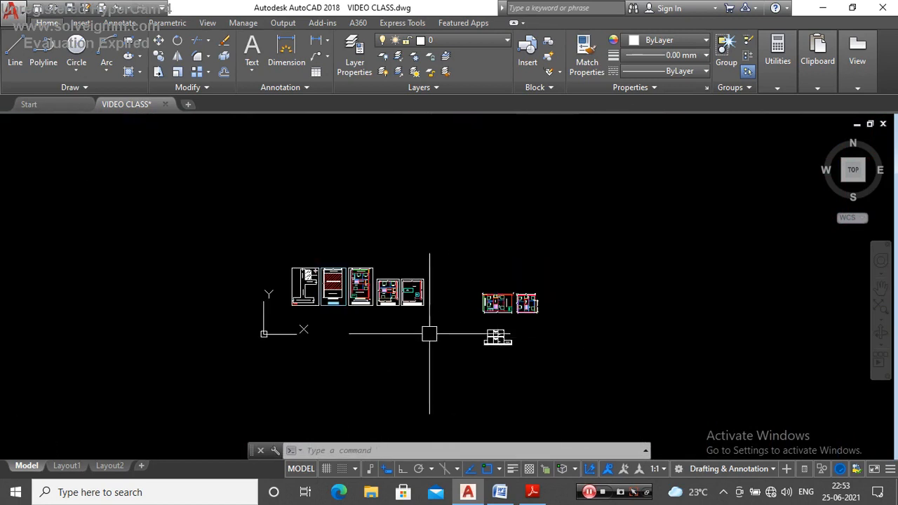
{"action": "key", "text": "Escape"}
{"action": "key", "text": "Escape"}
{"action": "scroll", "coordinate": [439, 298], "scroll_direction": "up", "scroll_amount": 8}
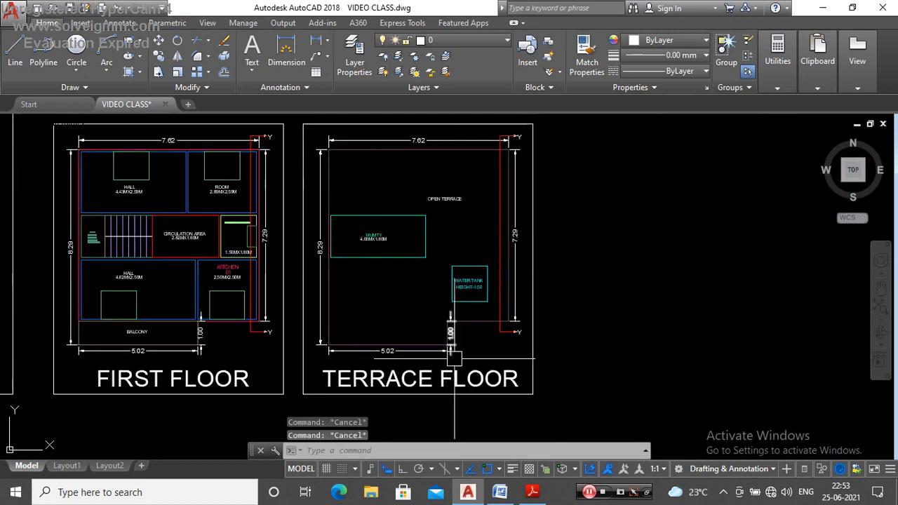
{"action": "scroll", "coordinate": [437, 196], "scroll_direction": "down", "scroll_amount": 5}
{"action": "scroll", "coordinate": [465, 221], "scroll_direction": "up", "scroll_amount": 5}
{"action": "scroll", "coordinate": [483, 178], "scroll_direction": "down", "scroll_amount": 2}
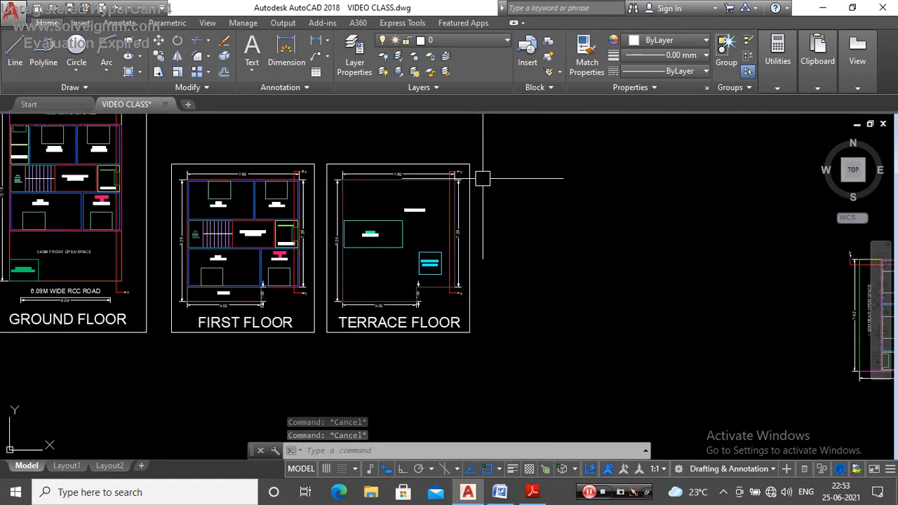
{"action": "scroll", "coordinate": [365, 196], "scroll_direction": "down", "scroll_amount": 4}
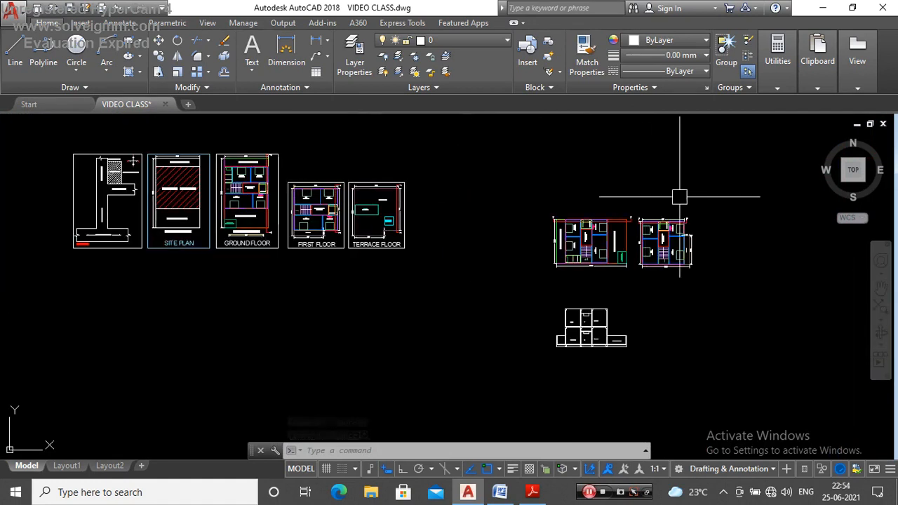
Step: Erase the rotated ground floor and first floor plans above the section
{"action": "left_click", "coordinate": [705, 196]}
{"action": "left_click", "coordinate": [515, 281]}
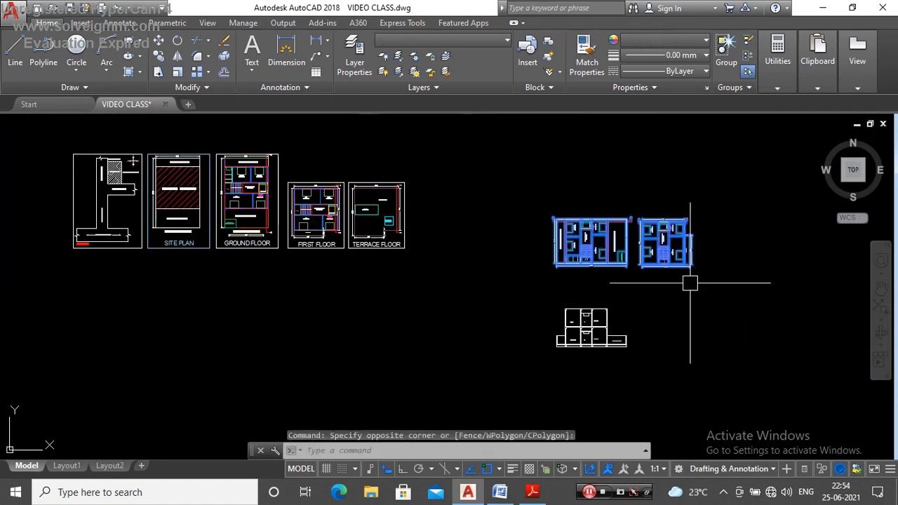
{"action": "key", "text": "Delete"}
{"action": "scroll", "coordinate": [428, 166], "scroll_direction": "up", "scroll_amount": 4}
{"action": "left_click", "coordinate": [441, 163]}
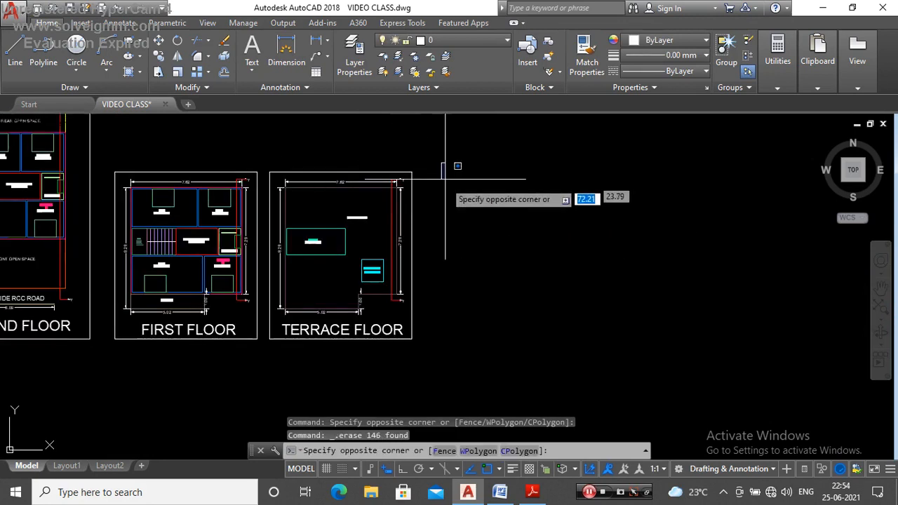
{"action": "key", "text": "Escape"}
{"action": "key", "text": "Escape"}
Step: Copy the terrace floor plan, without its frame and title, to the empty area above the building section
{"action": "scroll", "coordinate": [395, 168], "scroll_direction": "up", "scroll_amount": 8}
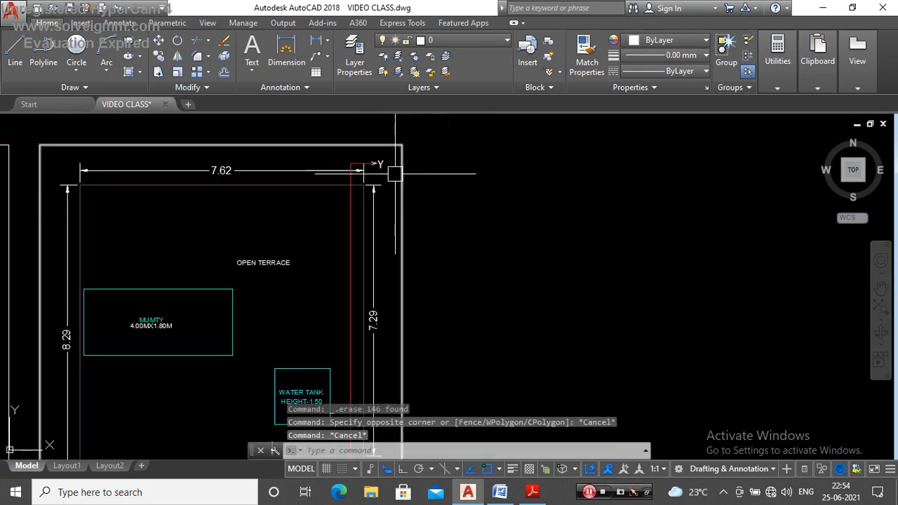
{"action": "left_click", "coordinate": [393, 156]}
{"action": "scroll", "coordinate": [379, 242], "scroll_direction": "down", "scroll_amount": 4}
{"action": "scroll", "coordinate": [271, 303], "scroll_direction": "up", "scroll_amount": 4}
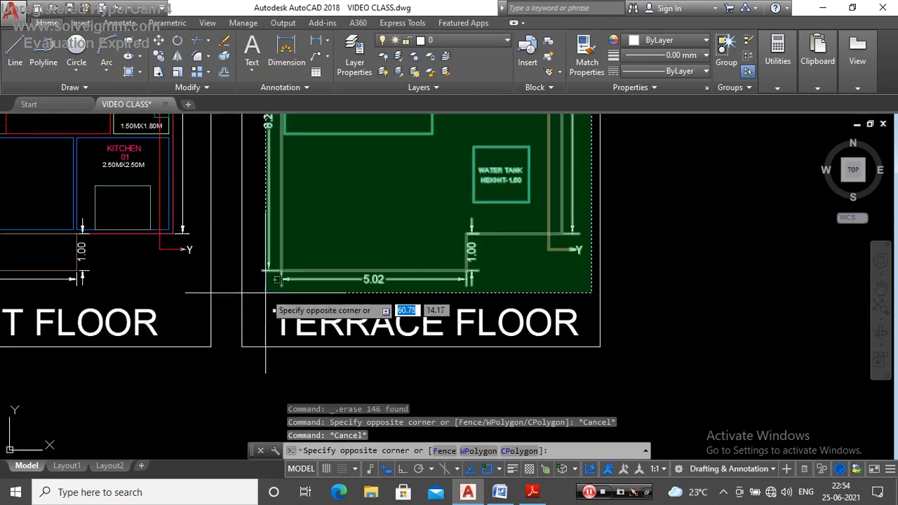
{"action": "left_click", "coordinate": [260, 293]}
{"action": "scroll", "coordinate": [397, 296], "scroll_direction": "down", "scroll_amount": 4}
{"action": "type", "text": "C"}
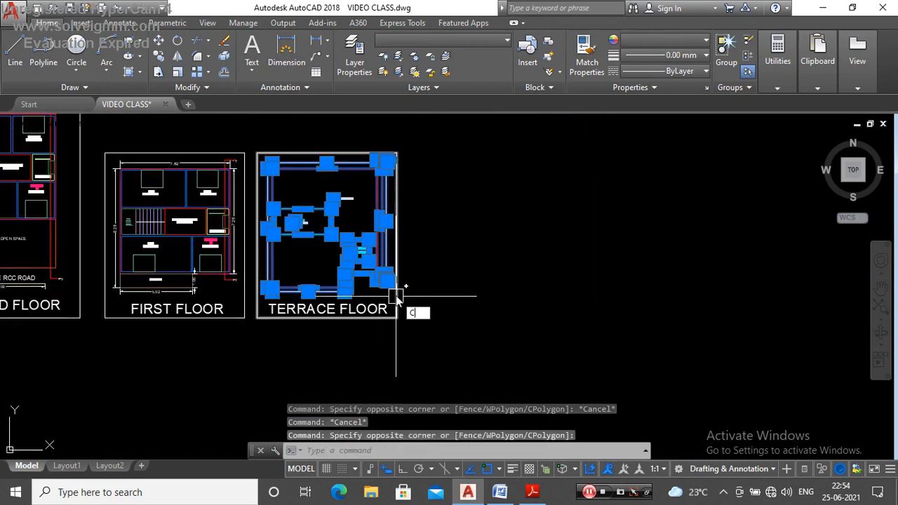
{"action": "type", "text": "O"}
{"action": "key", "text": "Return"}
{"action": "scroll", "coordinate": [304, 266], "scroll_direction": "down", "scroll_amount": 6}
{"action": "left_click", "coordinate": [305, 266]}
{"action": "scroll", "coordinate": [492, 302], "scroll_direction": "up", "scroll_amount": 4}
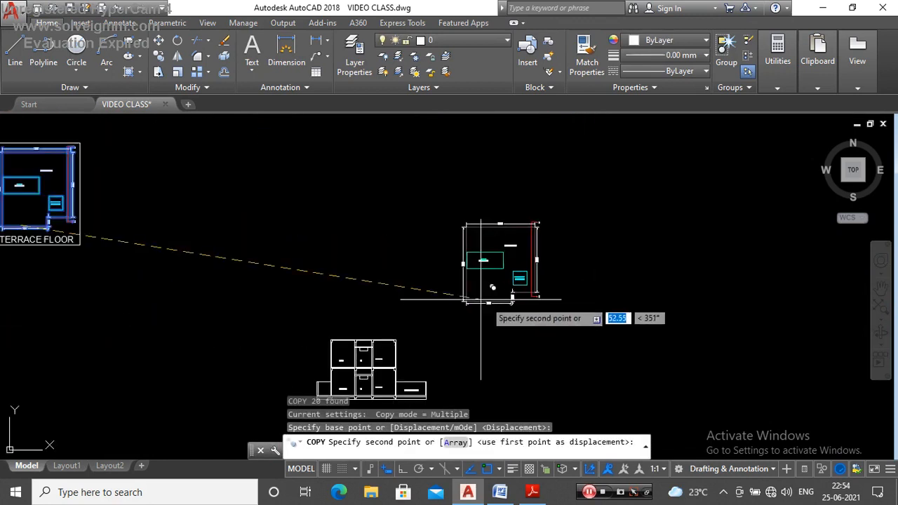
{"action": "left_click", "coordinate": [456, 286]}
{"action": "key", "text": "Escape"}
Step: Rotate the copied terrace plan 90° counterclockwise so its Y–Y line runs horizontally
{"action": "left_click", "coordinate": [562, 193]}
{"action": "left_click", "coordinate": [428, 321]}
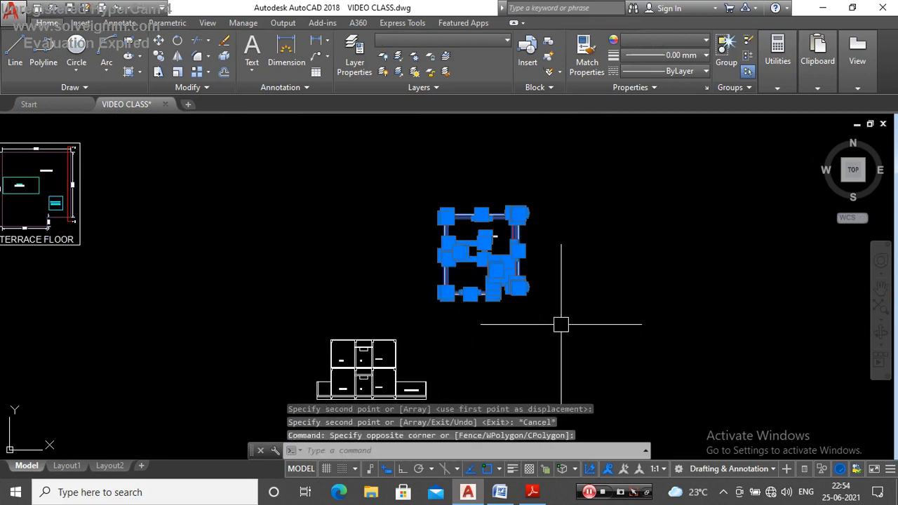
{"action": "type", "text": "RO"}
{"action": "key", "text": "Return"}
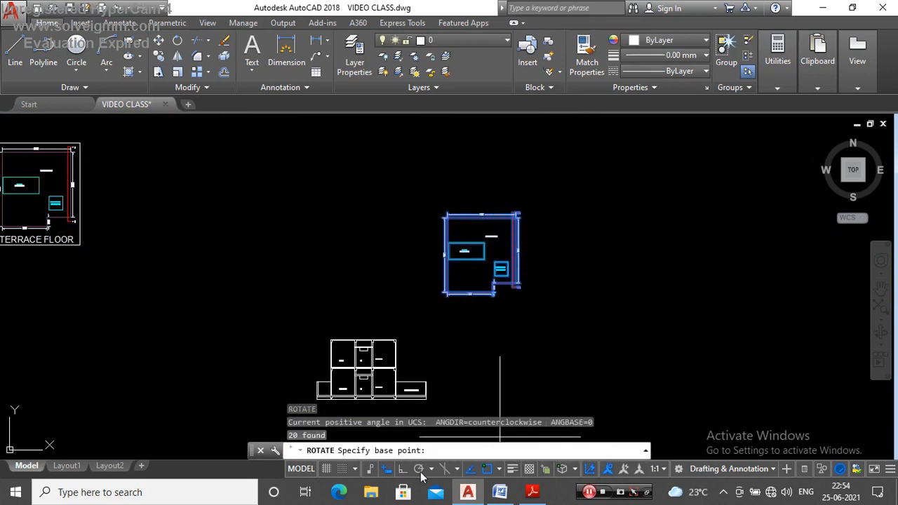
{"action": "left_click", "coordinate": [524, 299]}
{"action": "left_click", "coordinate": [560, 182]}
{"action": "scroll", "coordinate": [561, 181], "scroll_direction": "down", "scroll_amount": 5}
{"action": "key", "text": "Escape"}
Step: Move the rotated terrace plan directly above the two-storey section, with ortho mode off
{"action": "scroll", "coordinate": [546, 243], "scroll_direction": "up", "scroll_amount": 5}
{"action": "left_click", "coordinate": [572, 181]}
{"action": "scroll", "coordinate": [489, 245], "scroll_direction": "up", "scroll_amount": 2}
{"action": "left_click", "coordinate": [441, 315]}
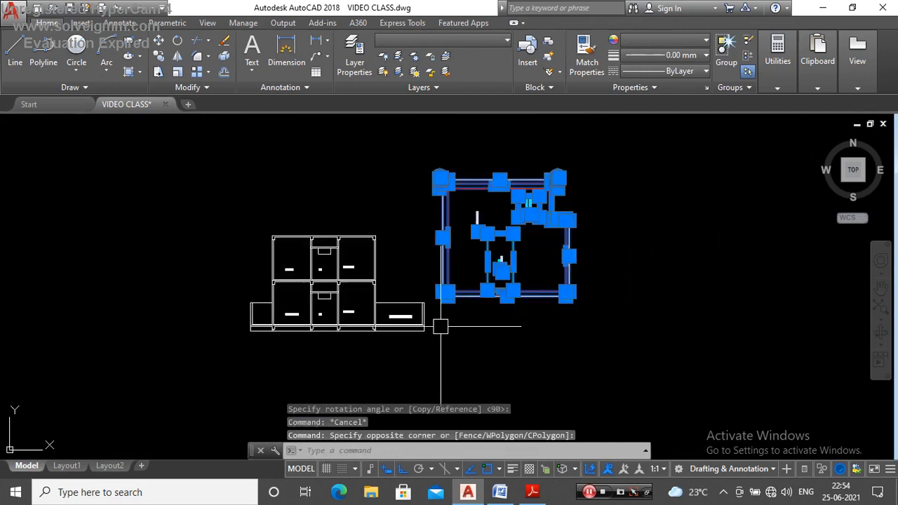
{"action": "scroll", "coordinate": [453, 335], "scroll_direction": "down", "scroll_amount": 2}
{"action": "type", "text": "m"}
{"action": "key", "text": "Return"}
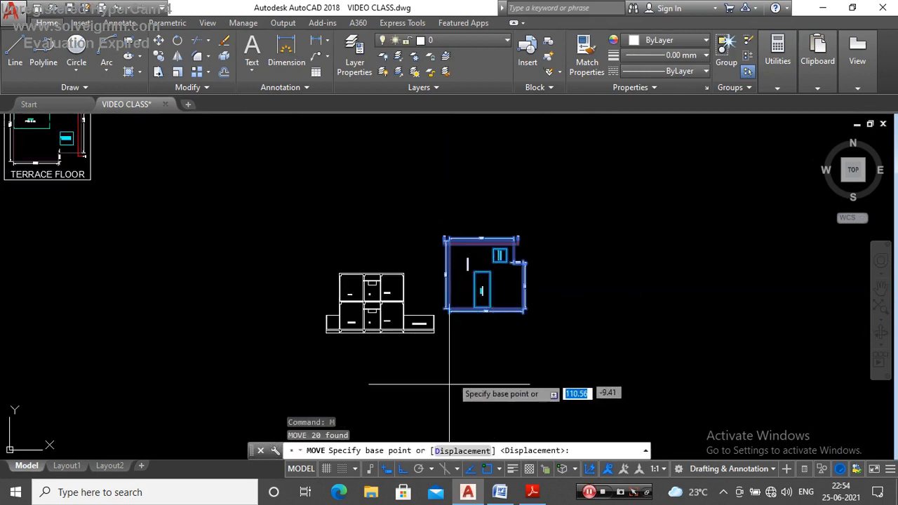
{"action": "left_click", "coordinate": [559, 367]}
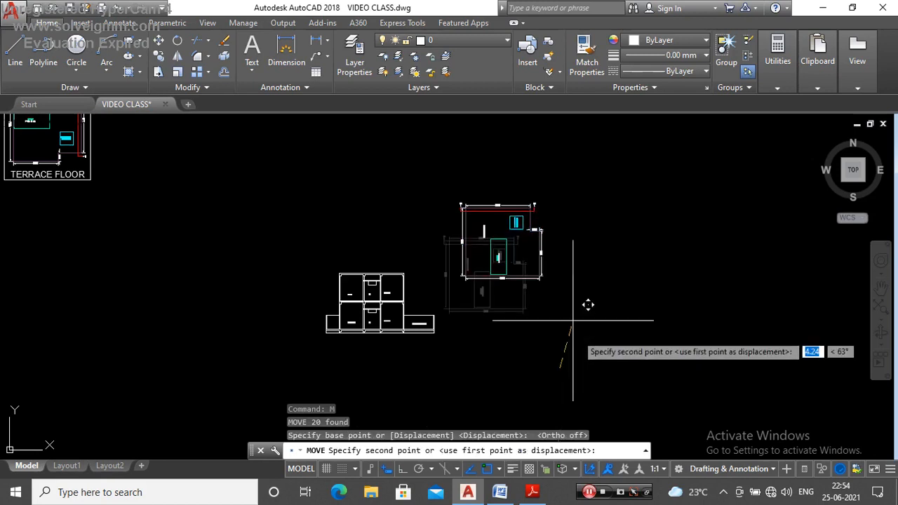
{"action": "left_click", "coordinate": [472, 273]}
{"action": "key", "text": "Escape"}
Step: Examine the terrace outline crossed by the Y–Y line on the rotated terrace plan, including its rear corner and layer
{"action": "scroll", "coordinate": [378, 138], "scroll_direction": "up", "scroll_amount": 2}
{"action": "scroll", "coordinate": [395, 208], "scroll_direction": "up", "scroll_amount": 3}
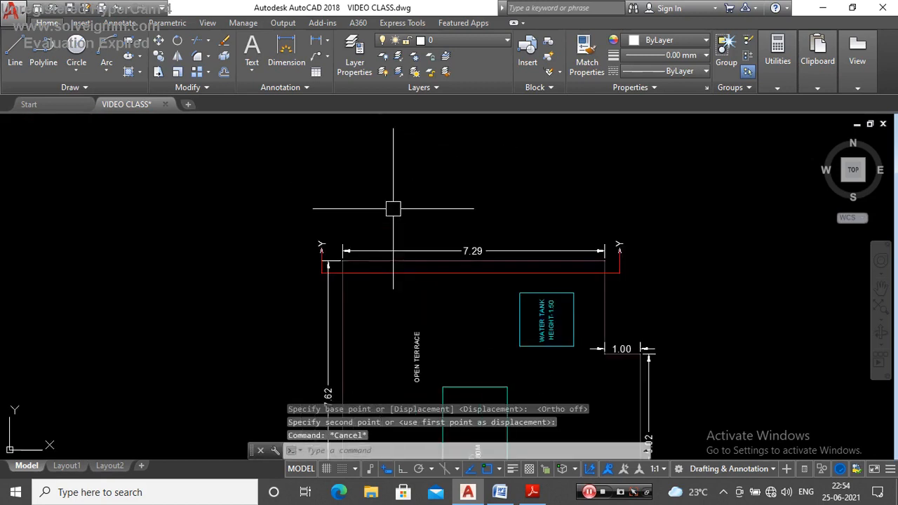
{"action": "scroll", "coordinate": [315, 262], "scroll_direction": "up", "scroll_amount": 2}
{"action": "scroll", "coordinate": [393, 281], "scroll_direction": "up", "scroll_amount": 2}
{"action": "left_click", "coordinate": [385, 280]}
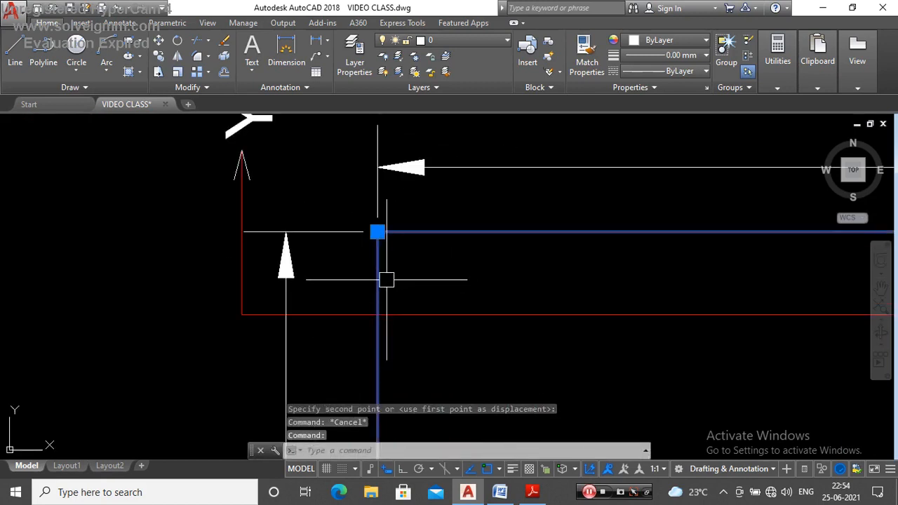
{"action": "scroll", "coordinate": [368, 301], "scroll_direction": "down", "scroll_amount": 5}
{"action": "scroll", "coordinate": [603, 234], "scroll_direction": "up", "scroll_amount": 3}
{"action": "scroll", "coordinate": [572, 249], "scroll_direction": "down", "scroll_amount": 3}
{"action": "scroll", "coordinate": [572, 249], "scroll_direction": "up", "scroll_amount": 3}
{"action": "scroll", "coordinate": [437, 255], "scroll_direction": "down", "scroll_amount": 3}
{"action": "scroll", "coordinate": [345, 236], "scroll_direction": "up", "scroll_amount": 2}
{"action": "key", "text": "Escape"}
{"action": "scroll", "coordinate": [373, 249], "scroll_direction": "down", "scroll_amount": 2}
{"action": "scroll", "coordinate": [435, 240], "scroll_direction": "up", "scroll_amount": 2}
{"action": "scroll", "coordinate": [435, 240], "scroll_direction": "down", "scroll_amount": 2}
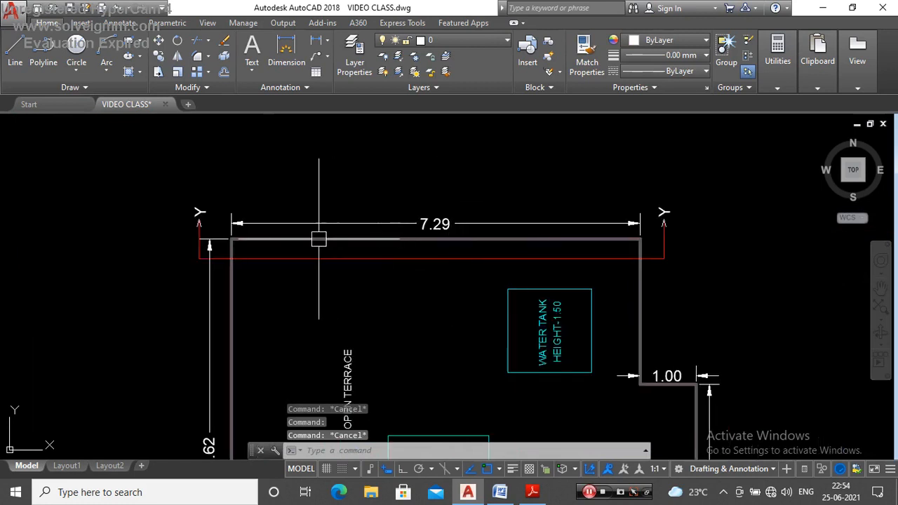
{"action": "scroll", "coordinate": [317, 241], "scroll_direction": "up", "scroll_amount": 2}
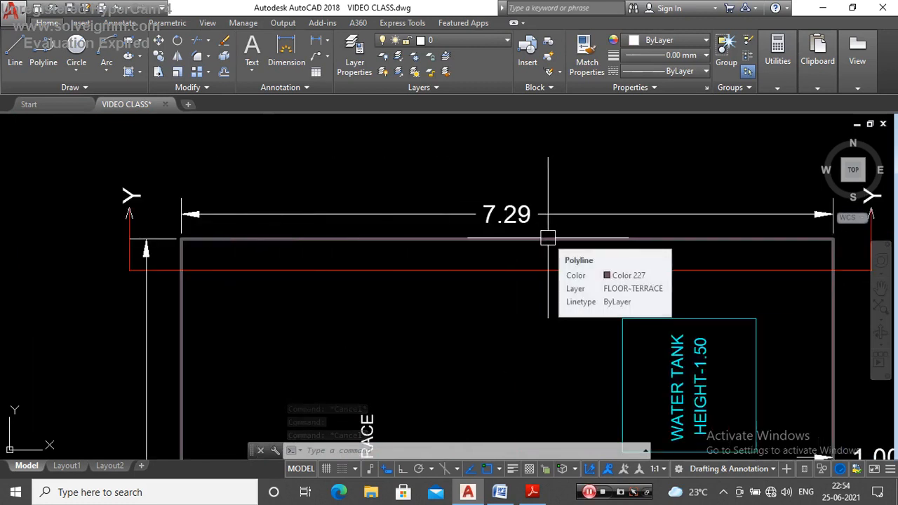
Step: Offset the top line of the section's roof slab upward to form a thin layer above it
{"action": "scroll", "coordinate": [519, 216], "scroll_direction": "down", "scroll_amount": 5}
{"action": "scroll", "coordinate": [515, 257], "scroll_direction": "down", "scroll_amount": 4}
{"action": "scroll", "coordinate": [496, 249], "scroll_direction": "up", "scroll_amount": 6}
{"action": "scroll", "coordinate": [533, 263], "scroll_direction": "down", "scroll_amount": 2}
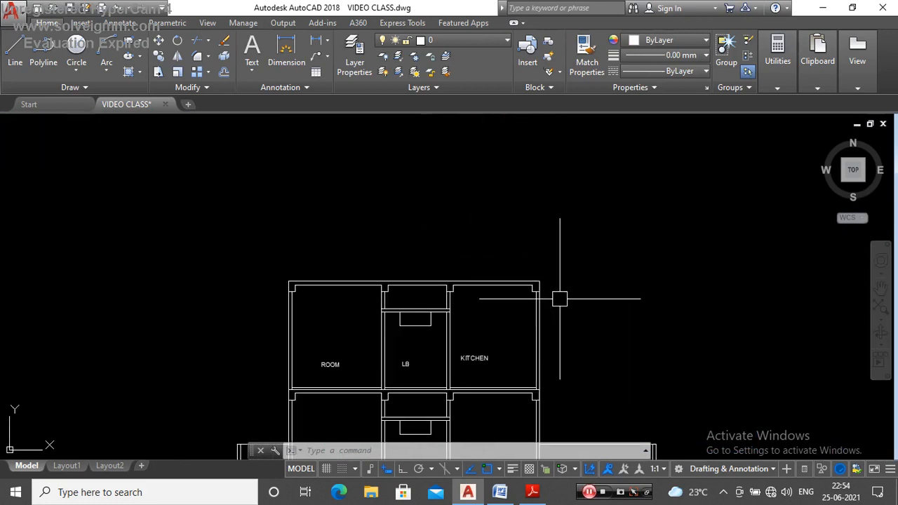
{"action": "key", "text": "Return"}
{"action": "key", "text": "Escape"}
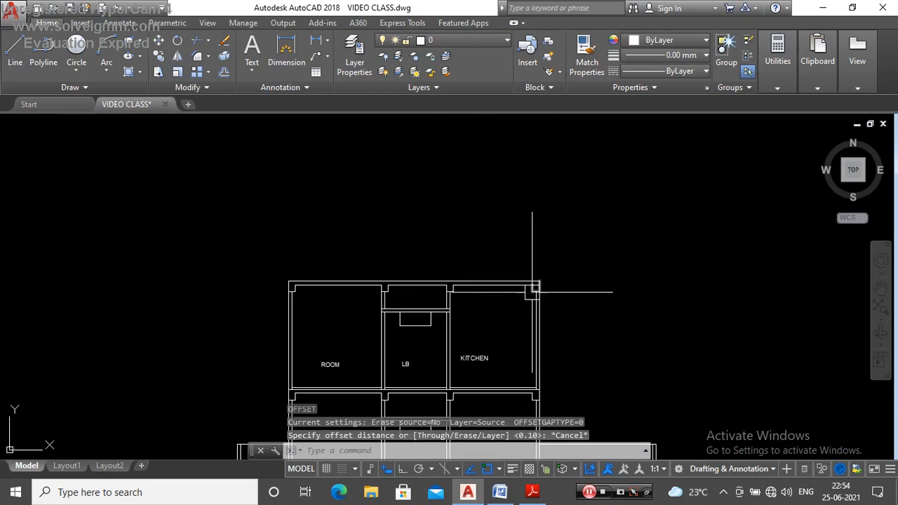
{"action": "key", "text": "Return"}
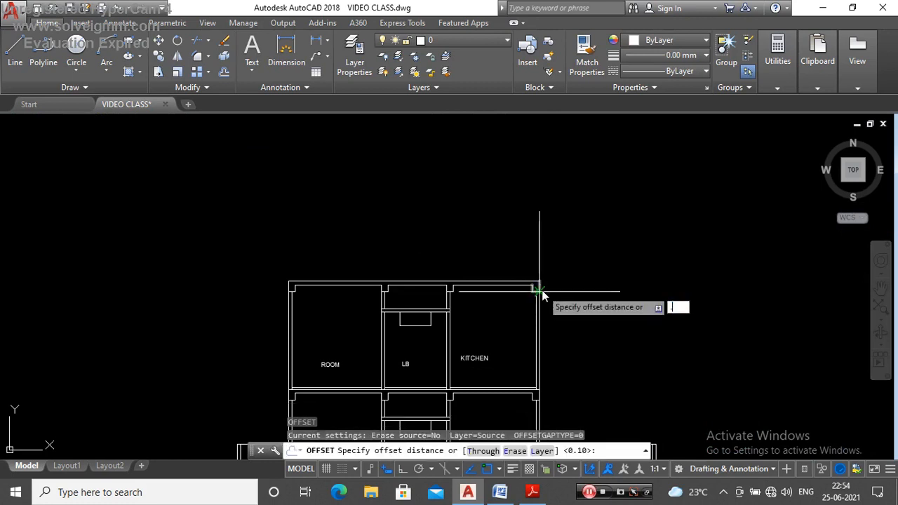
{"action": "key", "text": "Return"}
{"action": "scroll", "coordinate": [494, 281], "scroll_direction": "up", "scroll_amount": 8}
{"action": "left_click", "coordinate": [496, 288]}
{"action": "left_click", "coordinate": [498, 216]}
{"action": "key", "text": "Escape"}
Step: Stretch the outer line of the front kitchen wall up to the offset line above the roof slab
{"action": "scroll", "coordinate": [497, 206], "scroll_direction": "down", "scroll_amount": 6}
{"action": "scroll", "coordinate": [517, 214], "scroll_direction": "up", "scroll_amount": 6}
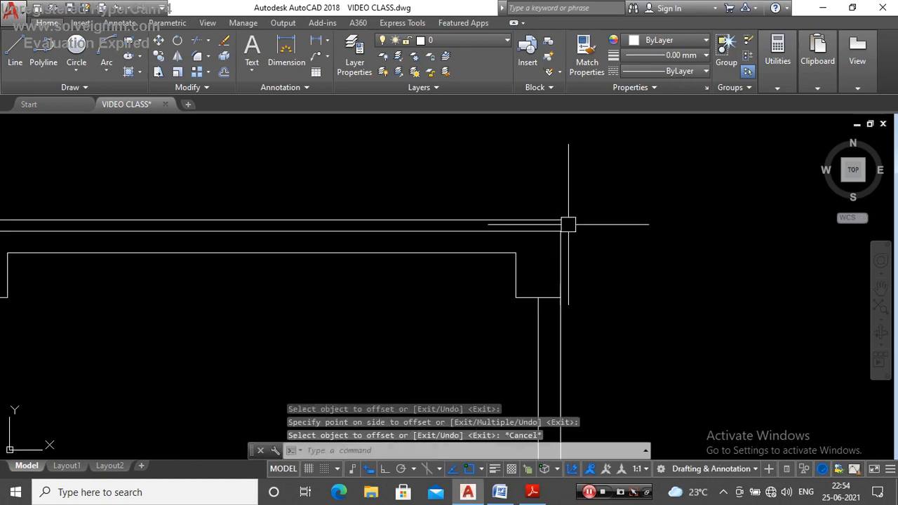
{"action": "left_click", "coordinate": [546, 277]}
{"action": "left_click", "coordinate": [545, 241]}
{"action": "key", "text": "Escape"}
{"action": "scroll", "coordinate": [631, 241], "scroll_direction": "down", "scroll_amount": 8}
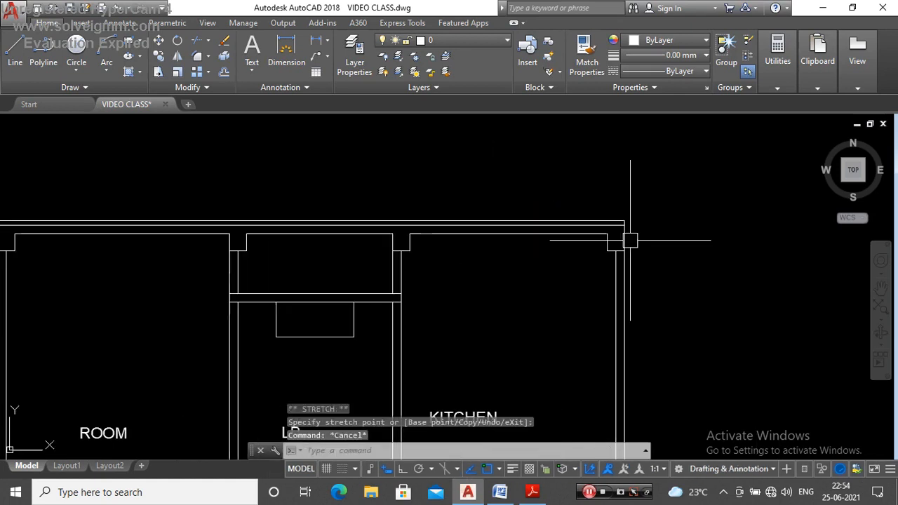
Step: Stretch the outer line of the rear room wall up to the offset line above the roof slab
{"action": "scroll", "coordinate": [331, 237], "scroll_direction": "up", "scroll_amount": 6}
{"action": "scroll", "coordinate": [326, 242], "scroll_direction": "up", "scroll_amount": 2}
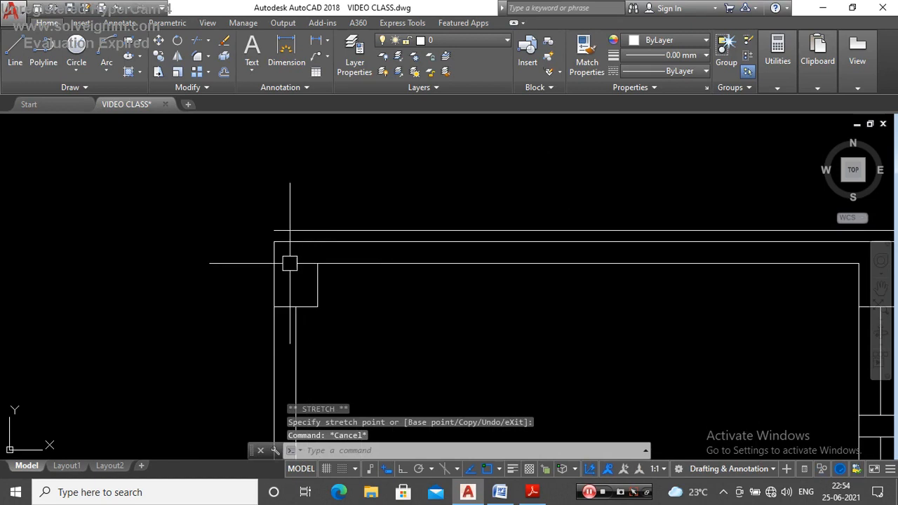
{"action": "left_click", "coordinate": [277, 268]}
{"action": "scroll", "coordinate": [278, 246], "scroll_direction": "up", "scroll_amount": 4}
{"action": "key", "text": "Escape"}
{"action": "left_click", "coordinate": [267, 236]}
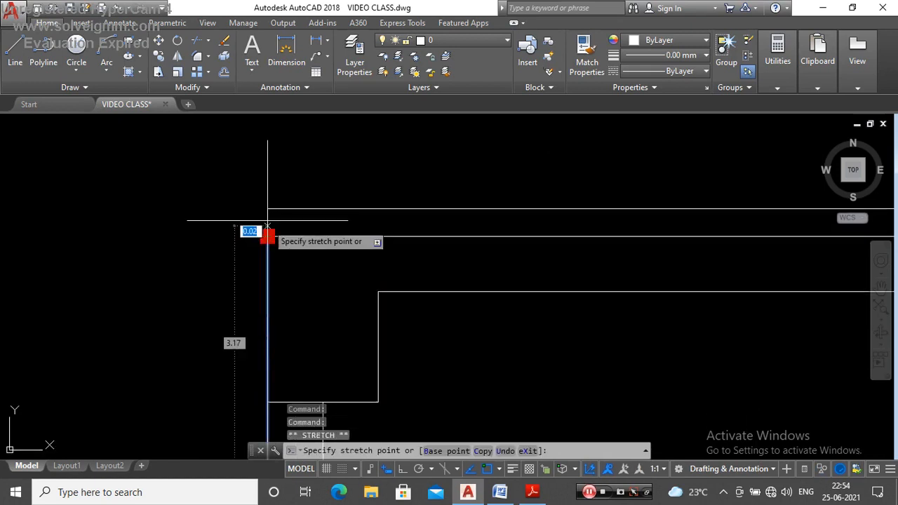
{"action": "key", "text": "Escape"}
Step: Draw a parapet wall as a polyline 1.05 high and 0.1 wide above the front kitchen wall, starting at the roof's outer corner
{"action": "scroll", "coordinate": [337, 283], "scroll_direction": "down", "scroll_amount": 7}
{"action": "scroll", "coordinate": [549, 290], "scroll_direction": "up", "scroll_amount": 3}
{"action": "scroll", "coordinate": [560, 291], "scroll_direction": "up", "scroll_amount": 2}
{"action": "type", "text": "PL"}
{"action": "key", "text": "Return"}
{"action": "scroll", "coordinate": [558, 299], "scroll_direction": "up", "scroll_amount": 3}
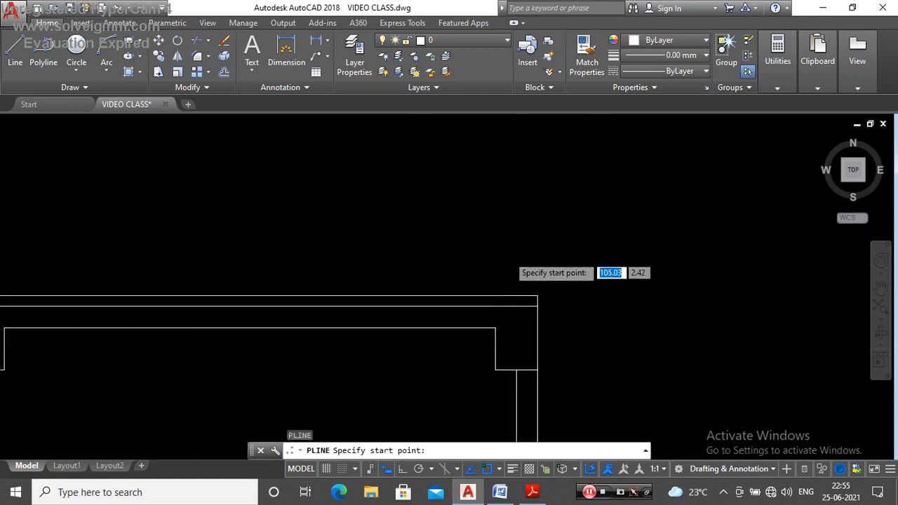
{"action": "left_click", "coordinate": [554, 319]}
{"action": "scroll", "coordinate": [546, 287], "scroll_direction": "down", "scroll_amount": 2}
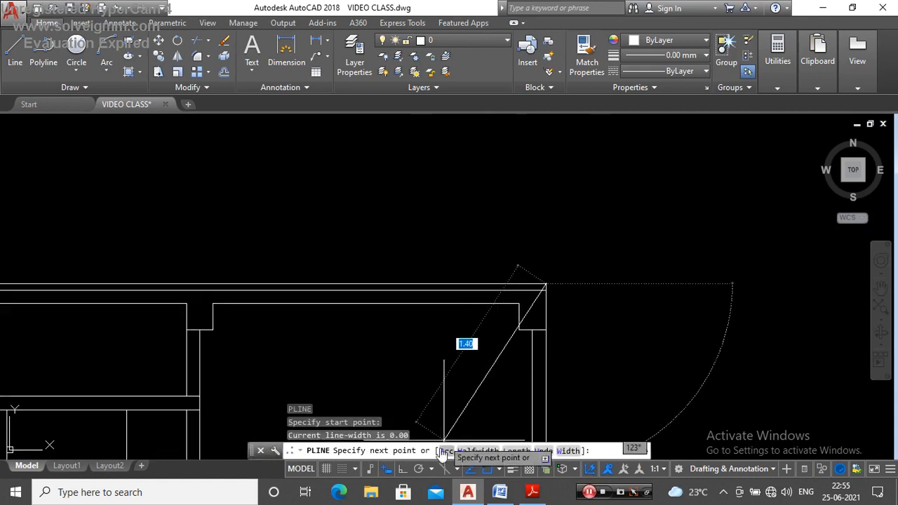
{"action": "left_click", "coordinate": [403, 470]}
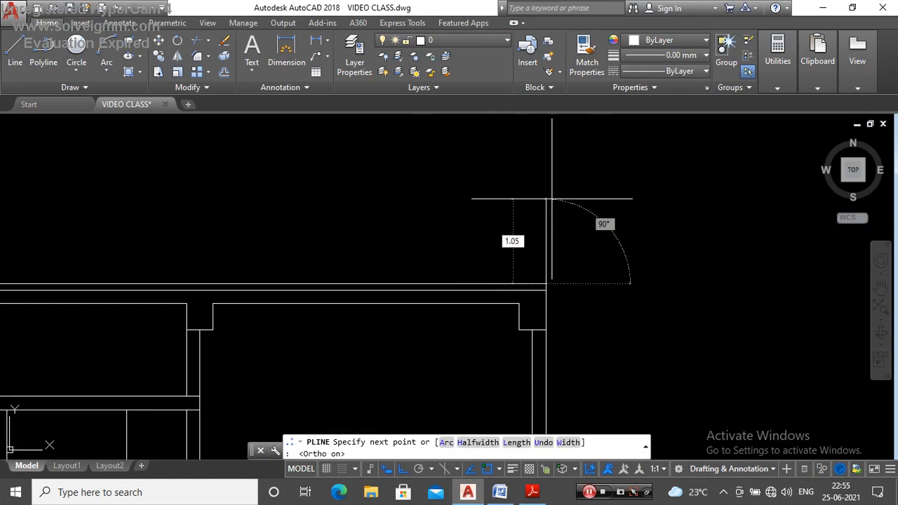
{"action": "type", "text": "1.05"}
{"action": "key", "text": "Return"}
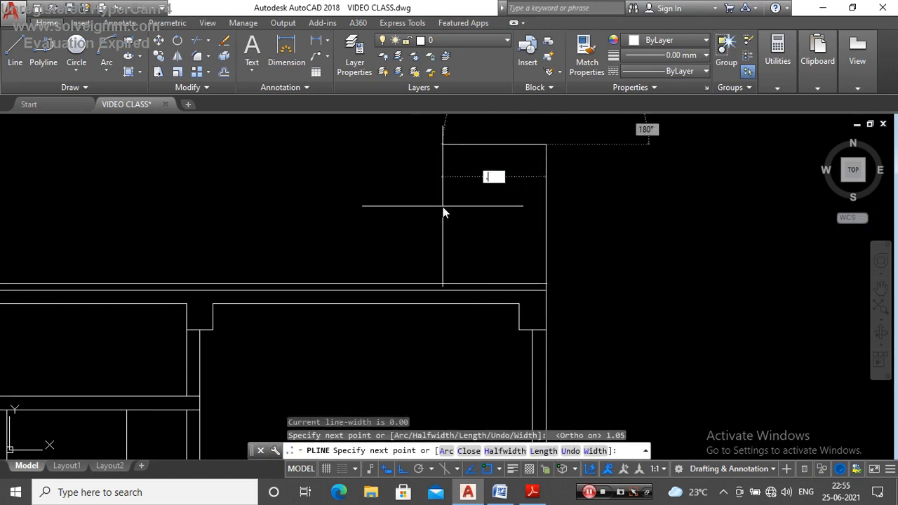
{"action": "type", "text": ".1"}
{"action": "key", "text": "Return"}
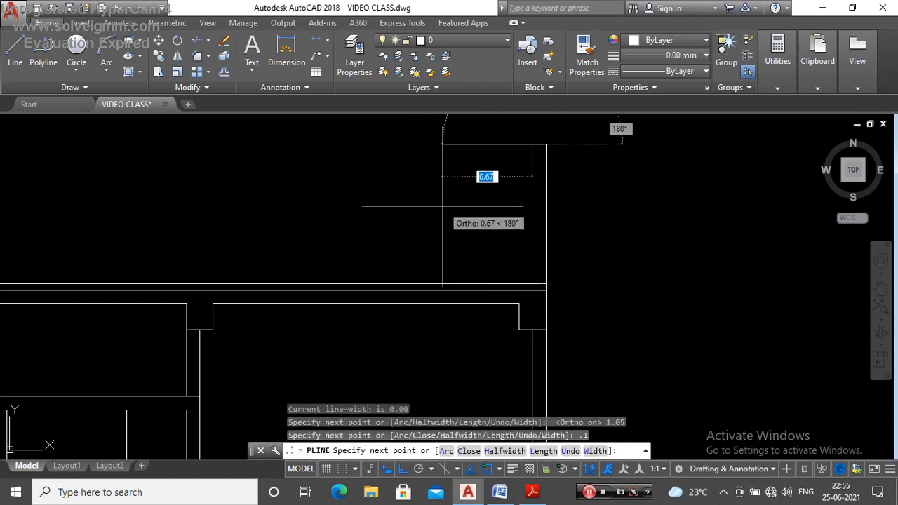
{"action": "left_click", "coordinate": [532, 283]}
{"action": "key", "text": "Escape"}
Step: Copy the parapet wall to the roof's opposite end, above the outer wall of the rear room
{"action": "left_click", "coordinate": [608, 251]}
{"action": "left_click", "coordinate": [525, 221]}
{"action": "scroll", "coordinate": [621, 256], "scroll_direction": "down", "scroll_amount": 2}
{"action": "type", "text": "c"}
{"action": "key", "text": "Return"}
{"action": "scroll", "coordinate": [582, 279], "scroll_direction": "up", "scroll_amount": 3}
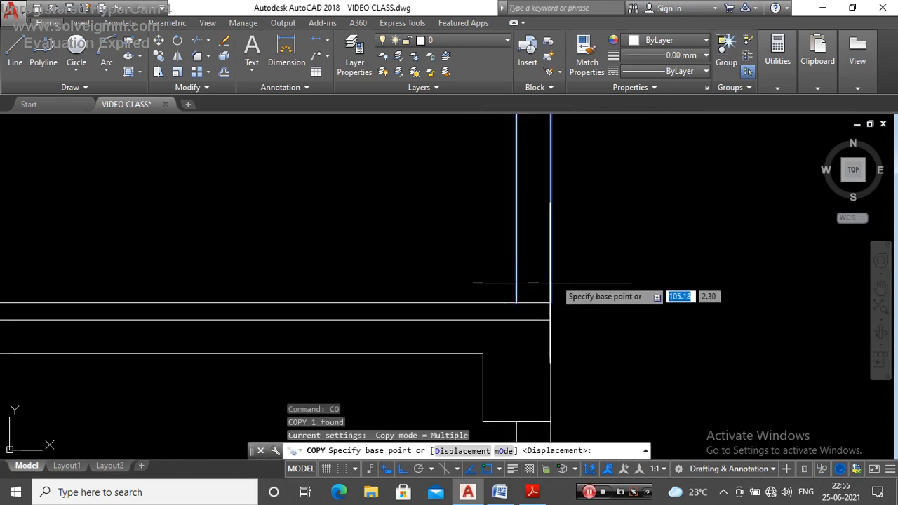
{"action": "left_click", "coordinate": [517, 303]}
{"action": "scroll", "coordinate": [428, 181], "scroll_direction": "down", "scroll_amount": 3}
{"action": "scroll", "coordinate": [453, 227], "scroll_direction": "up", "scroll_amount": 5}
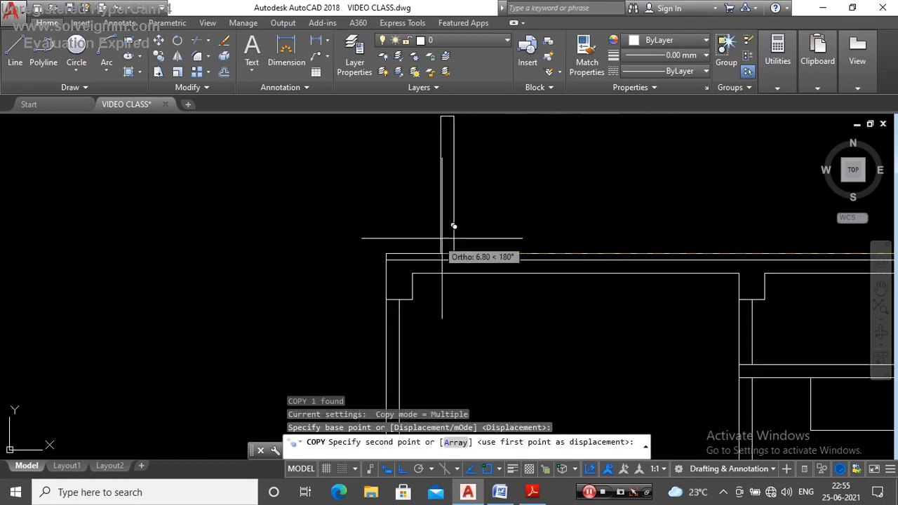
{"action": "left_click", "coordinate": [404, 242]}
{"action": "key", "text": "Escape"}
{"action": "scroll", "coordinate": [386, 254], "scroll_direction": "down", "scroll_amount": 2}
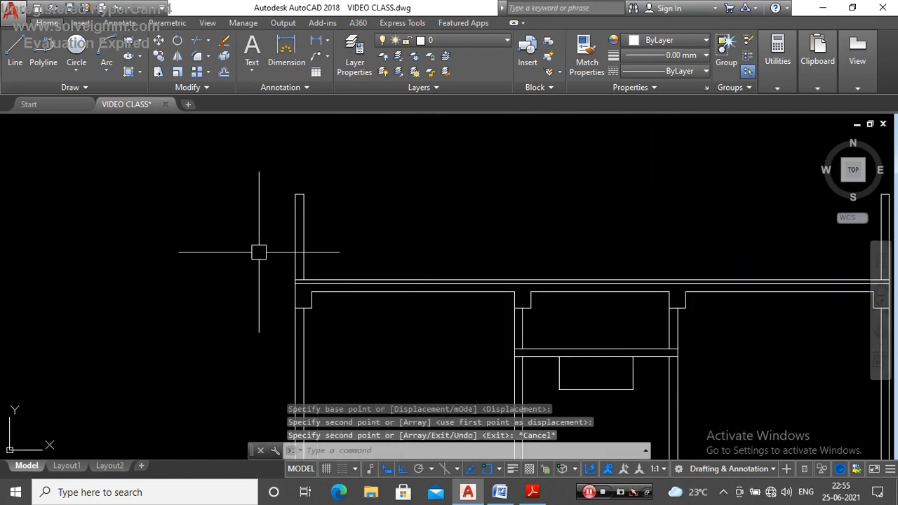
Step: Draw a horizontal line joining the inner top corners of the two parapet walls
{"action": "scroll", "coordinate": [321, 249], "scroll_direction": "down", "scroll_amount": 2}
{"action": "type", "text": "l"}
{"action": "key", "text": "Return"}
{"action": "scroll", "coordinate": [341, 231], "scroll_direction": "up", "scroll_amount": 5}
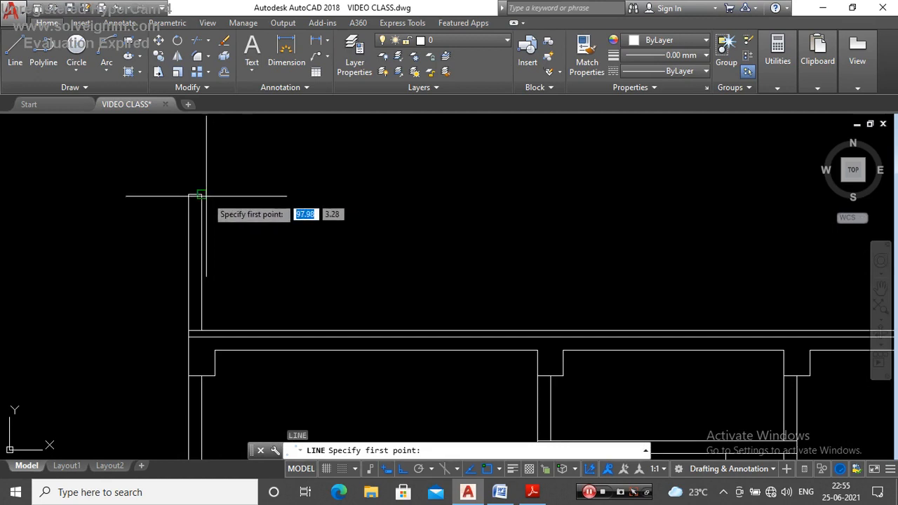
{"action": "key", "text": "Escape"}
{"action": "type", "text": "l"}
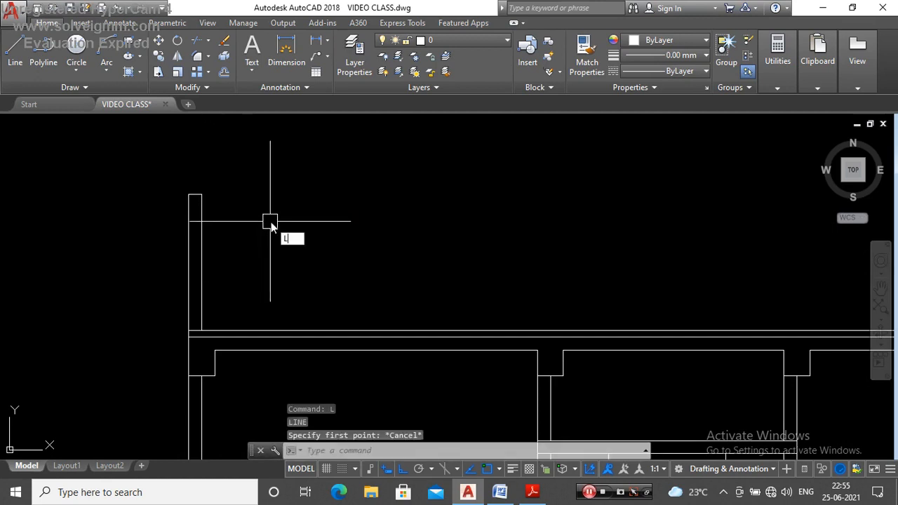
{"action": "key", "text": "Return"}
{"action": "left_click", "coordinate": [201, 195]}
{"action": "scroll", "coordinate": [210, 200], "scroll_direction": "down", "scroll_amount": 3}
{"action": "scroll", "coordinate": [435, 220], "scroll_direction": "up", "scroll_amount": 3}
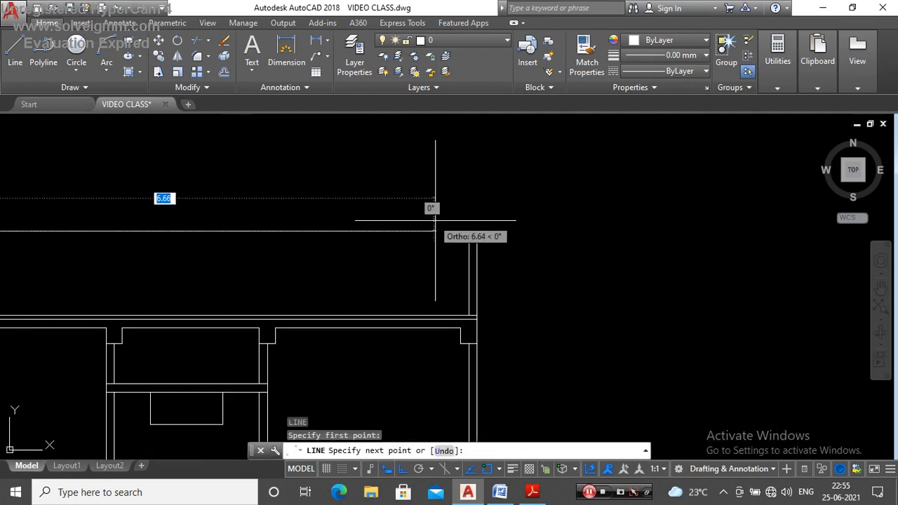
{"action": "left_click", "coordinate": [468, 230]}
{"action": "key", "text": "Escape"}
Step: Check the finished terrace level of the section against the terrace outline cut by the Y–Y line on the rotated plan
{"action": "scroll", "coordinate": [575, 225], "scroll_direction": "down", "scroll_amount": 3}
{"action": "scroll", "coordinate": [511, 234], "scroll_direction": "up", "scroll_amount": 2}
{"action": "left_click", "coordinate": [459, 221]}
{"action": "scroll", "coordinate": [479, 278], "scroll_direction": "down", "scroll_amount": 3}
{"action": "key", "text": "Escape"}
{"action": "scroll", "coordinate": [479, 279], "scroll_direction": "down", "scroll_amount": 3}
{"action": "scroll", "coordinate": [495, 193], "scroll_direction": "up", "scroll_amount": 8}
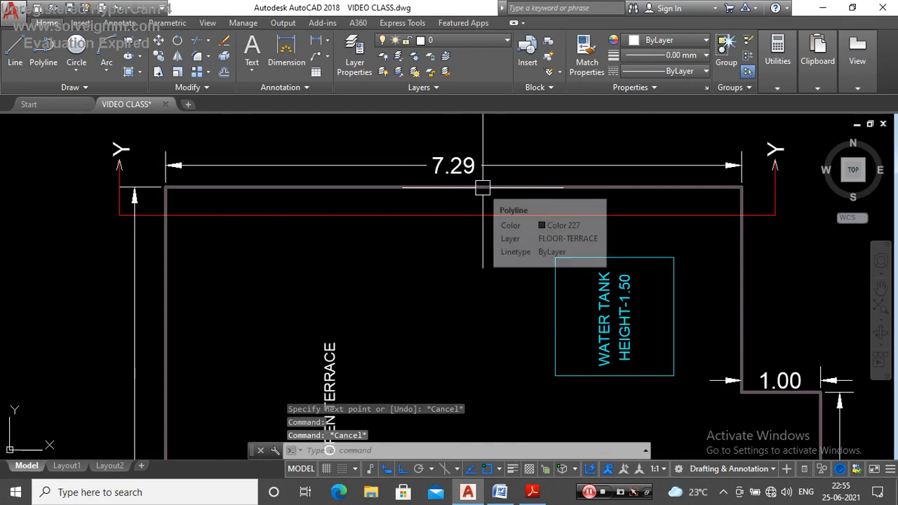
{"action": "left_click", "coordinate": [482, 188]}
{"action": "key", "text": "Escape"}
{"action": "left_click", "coordinate": [199, 189]}
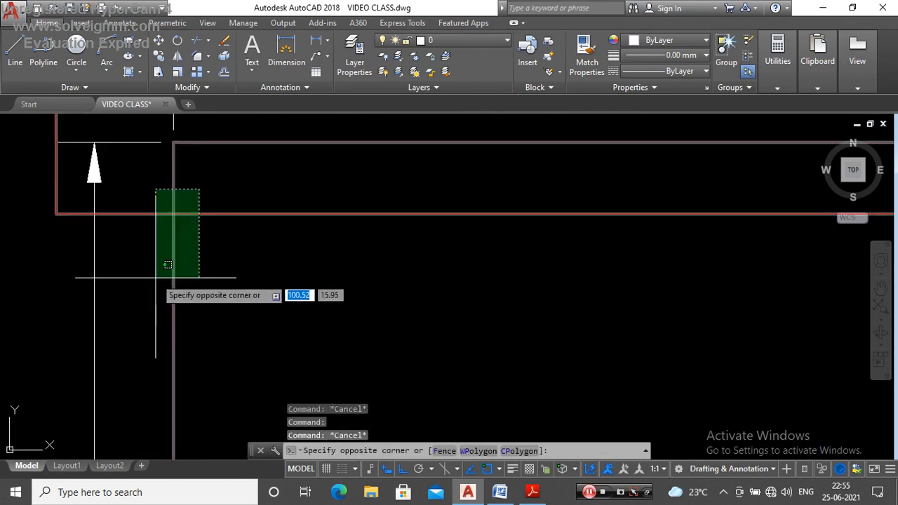
{"action": "key", "text": "Escape"}
{"action": "scroll", "coordinate": [438, 187], "scroll_direction": "down", "scroll_amount": 5}
{"action": "scroll", "coordinate": [387, 267], "scroll_direction": "up", "scroll_amount": 5}
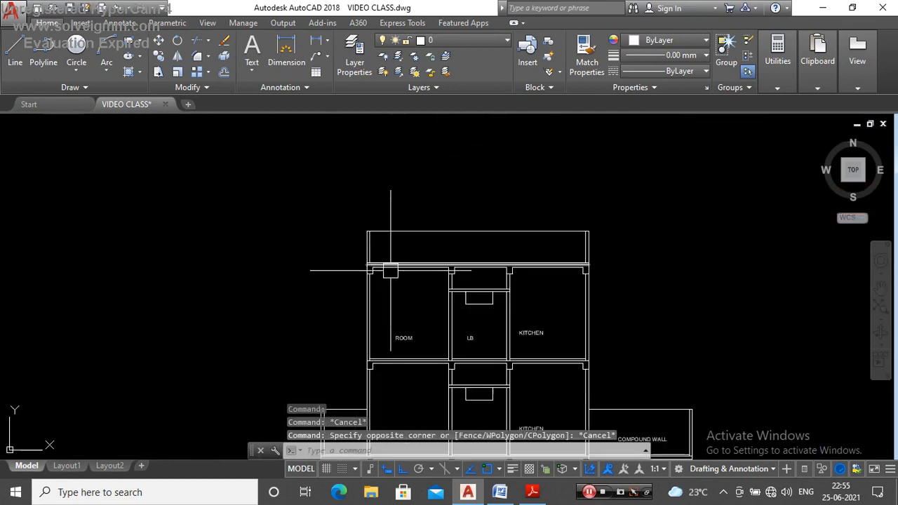
{"action": "scroll", "coordinate": [408, 280], "scroll_direction": "down", "scroll_amount": 5}
{"action": "scroll", "coordinate": [424, 183], "scroll_direction": "up", "scroll_amount": 3}
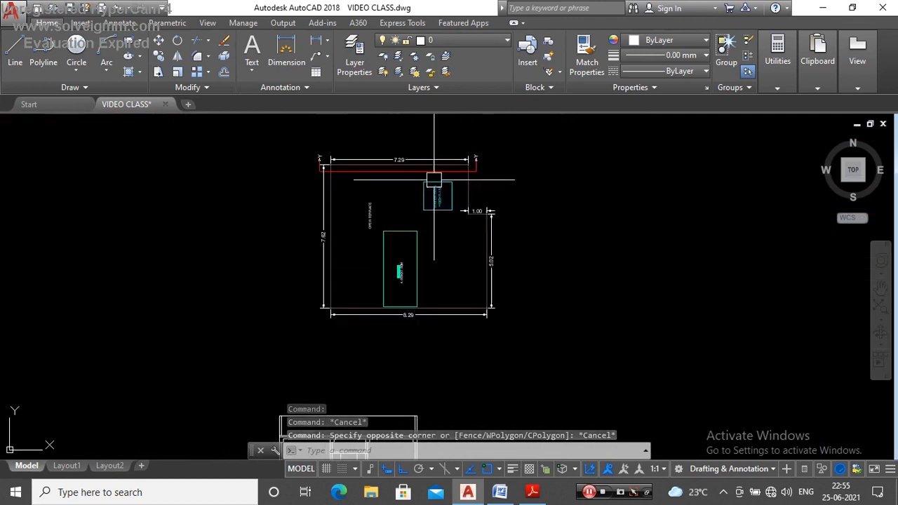
Step: Delete the rotated terrace plan above the section, including its dimensions and Y–Y line
{"action": "scroll", "coordinate": [433, 184], "scroll_direction": "down", "scroll_amount": 2}
{"action": "left_click", "coordinate": [516, 133]}
{"action": "left_click", "coordinate": [333, 285]}
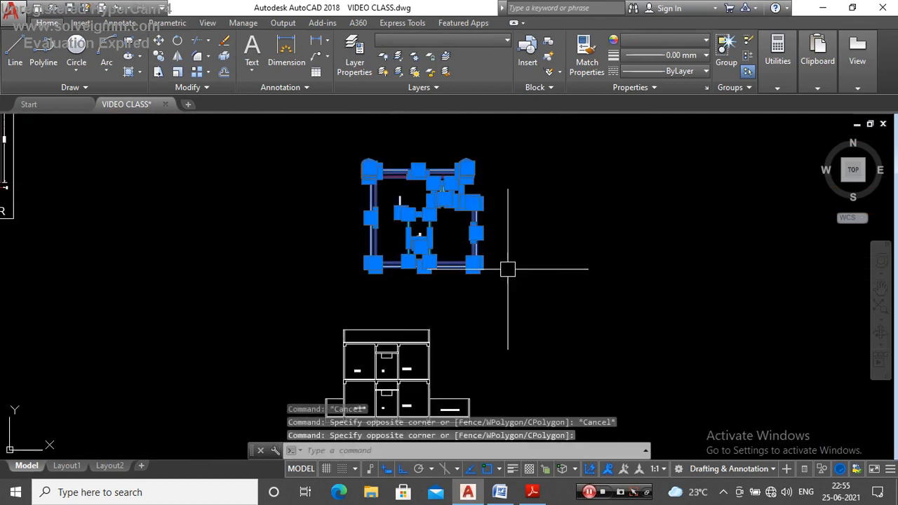
{"action": "key", "text": "Delete"}
{"action": "scroll", "coordinate": [513, 236], "scroll_direction": "down", "scroll_amount": 4}
{"action": "scroll", "coordinate": [463, 253], "scroll_direction": "up", "scroll_amount": 10}
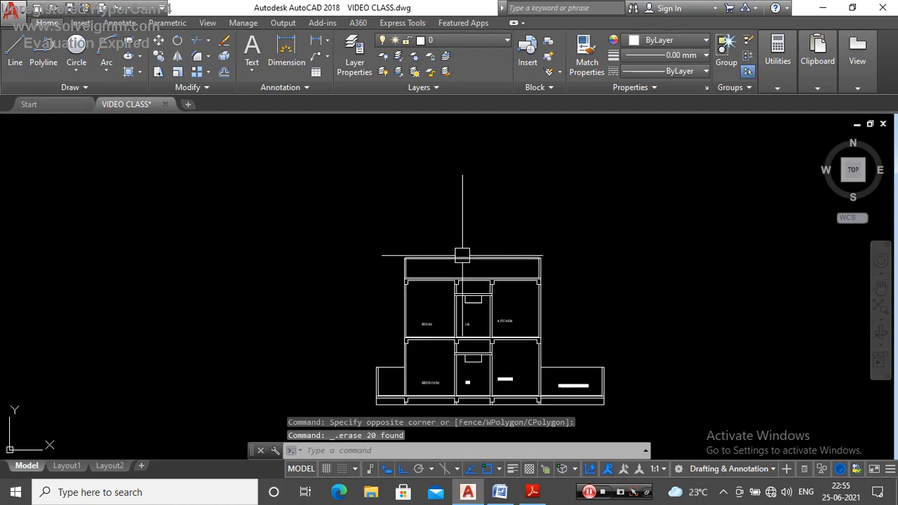
Step: Copy the upper-floor KITCHEN label straight up into the space between the parapet walls
{"action": "scroll", "coordinate": [450, 261], "scroll_direction": "down", "scroll_amount": 4}
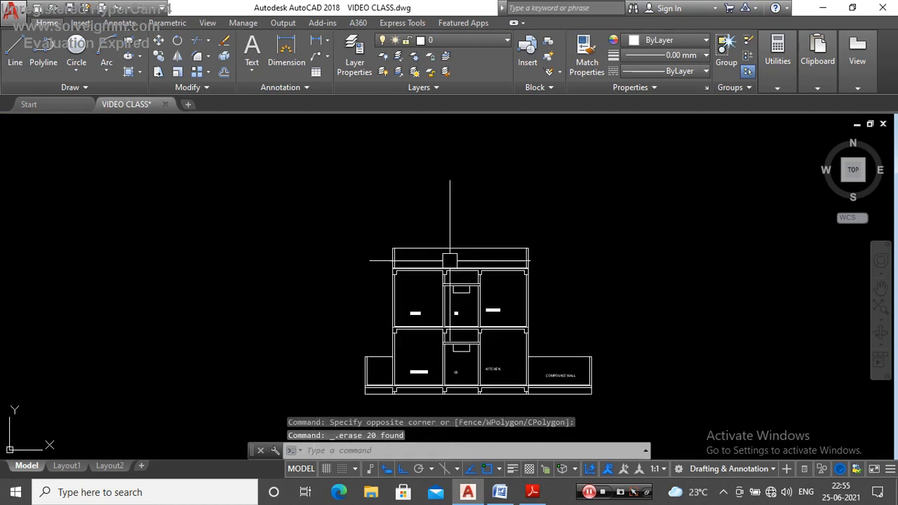
{"action": "scroll", "coordinate": [526, 341], "scroll_direction": "up", "scroll_amount": 3}
{"action": "left_click", "coordinate": [509, 335]}
{"action": "type", "text": "CO"}
{"action": "key", "text": "Return"}
{"action": "left_click", "coordinate": [746, 327]}
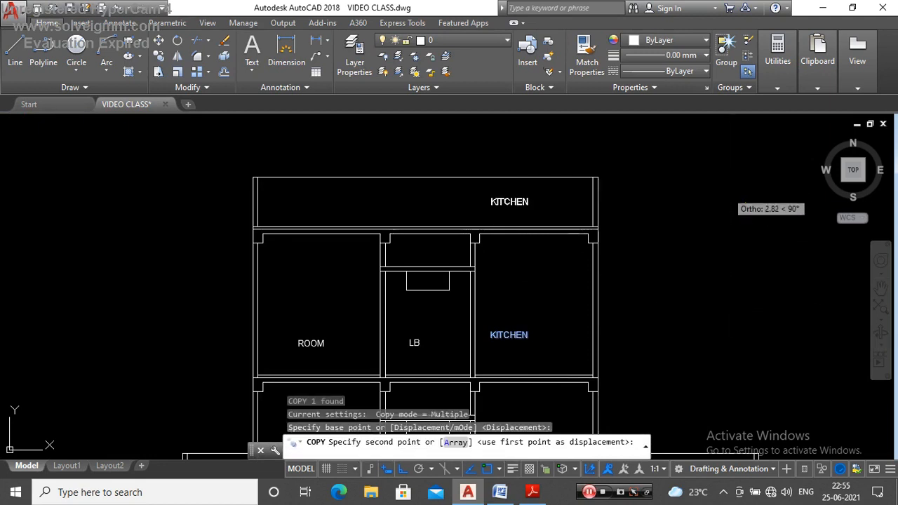
{"action": "left_click", "coordinate": [728, 193]}
{"action": "key", "text": "Escape"}
Step: Change the copied label between the parapets to PARAPET WALL
{"action": "scroll", "coordinate": [520, 201], "scroll_direction": "up", "scroll_amount": 2}
{"action": "double_click", "coordinate": [516, 202]}
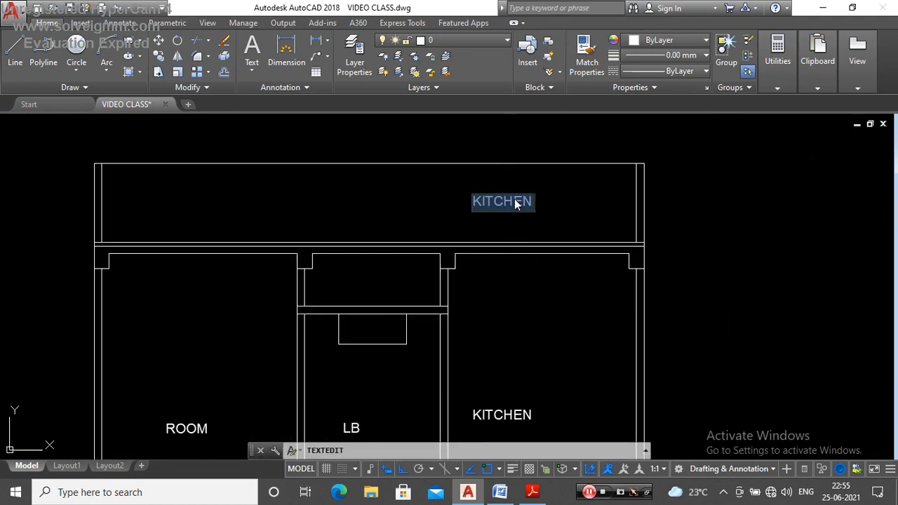
{"action": "type", "text": "PA"}
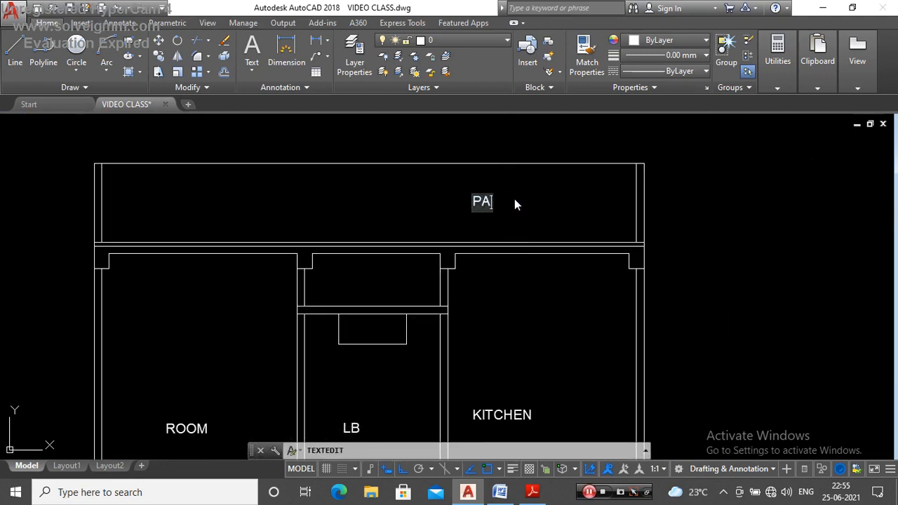
{"action": "type", "text": "RARET WALL"}
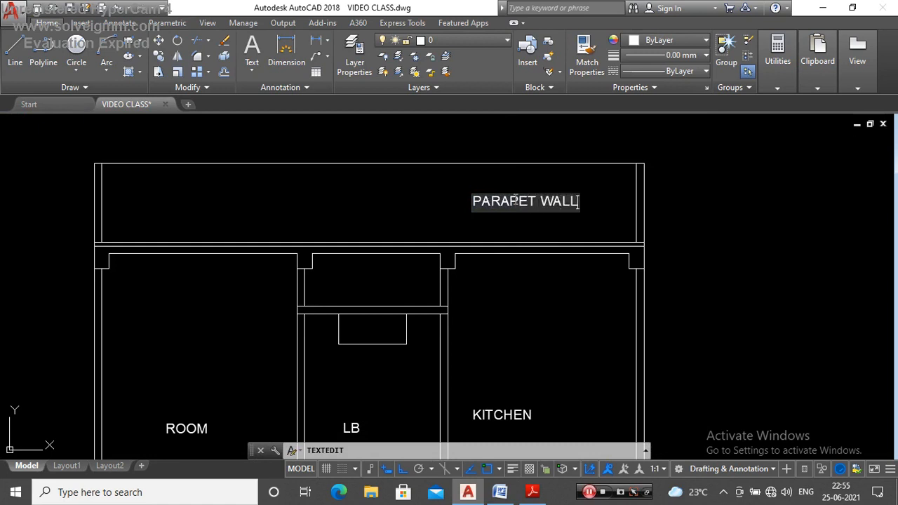
{"action": "key", "text": "Return"}
{"action": "key", "text": "Escape"}
{"action": "scroll", "coordinate": [609, 252], "scroll_direction": "down", "scroll_amount": 6}
{"action": "scroll", "coordinate": [622, 262], "scroll_direction": "up", "scroll_amount": 4}
{"action": "scroll", "coordinate": [498, 252], "scroll_direction": "down", "scroll_amount": 4}
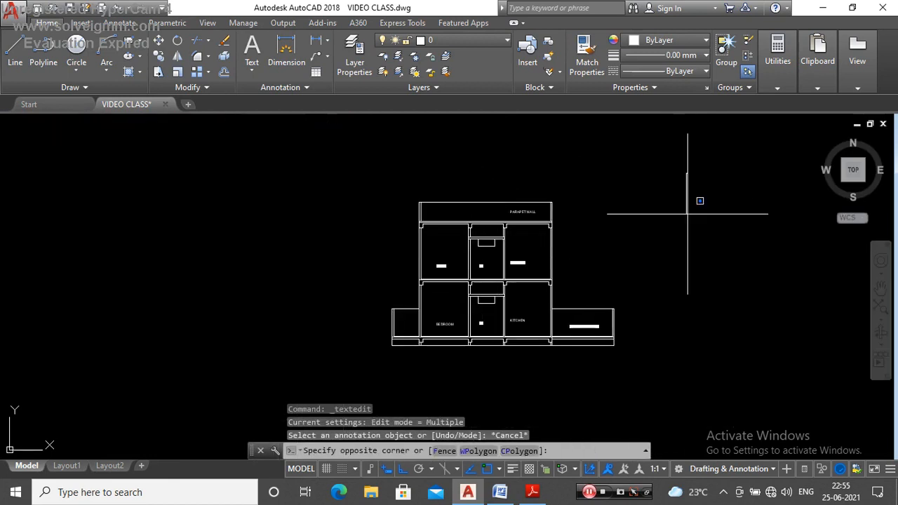
{"action": "left_click", "coordinate": [342, 321]}
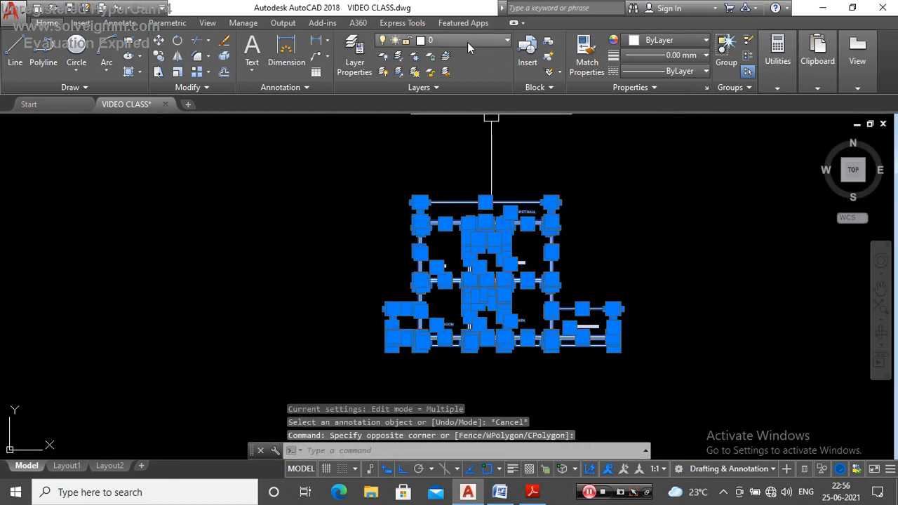
{"action": "key", "text": "Escape"}
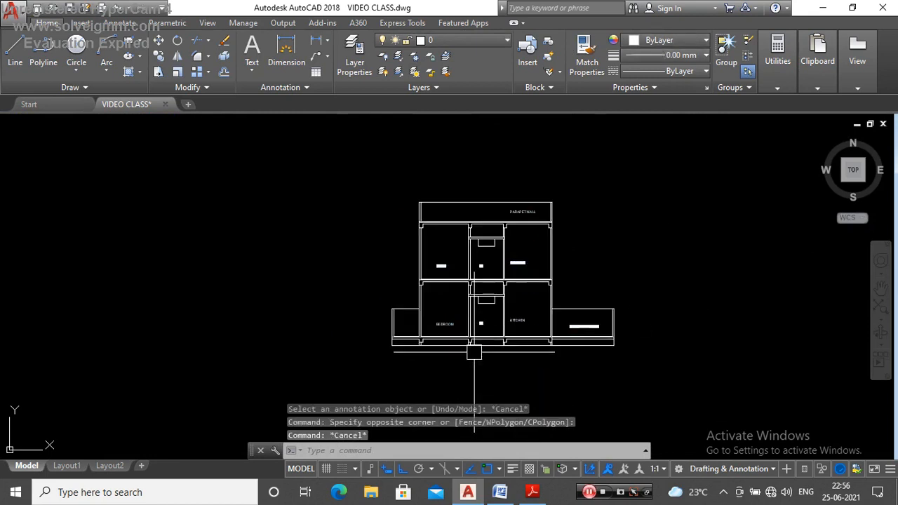
Step: Copy the ground-floor BEDROOM label a short distance straight up within the bedroom
{"action": "scroll", "coordinate": [401, 296], "scroll_direction": "up", "scroll_amount": 5}
{"action": "left_click", "coordinate": [400, 283]}
{"action": "scroll", "coordinate": [422, 262], "scroll_direction": "up", "scroll_amount": 2}
{"action": "type", "text": "C"}
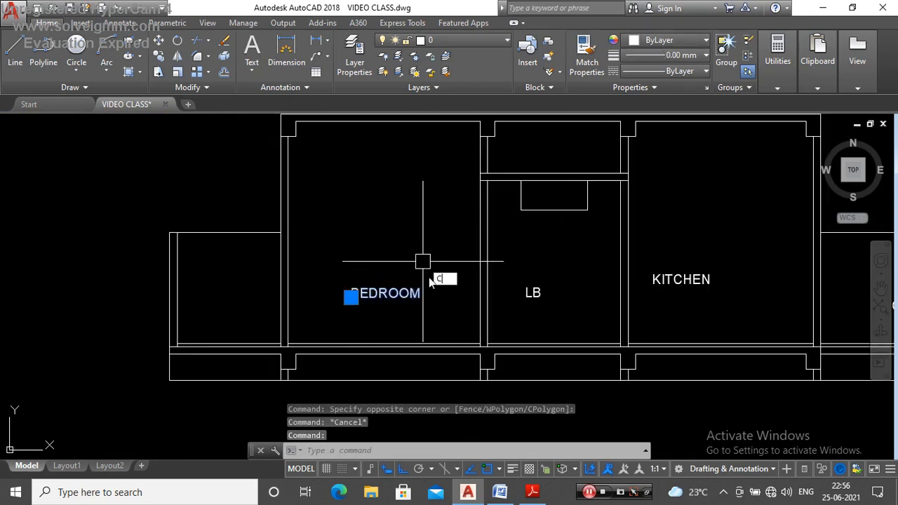
{"action": "type", "text": "O"}
{"action": "key", "text": "Return"}
{"action": "left_click", "coordinate": [405, 283]}
{"action": "left_click", "coordinate": [387, 226]}
{"action": "key", "text": "Escape"}
{"action": "scroll", "coordinate": [434, 254], "scroll_direction": "down", "scroll_amount": 2}
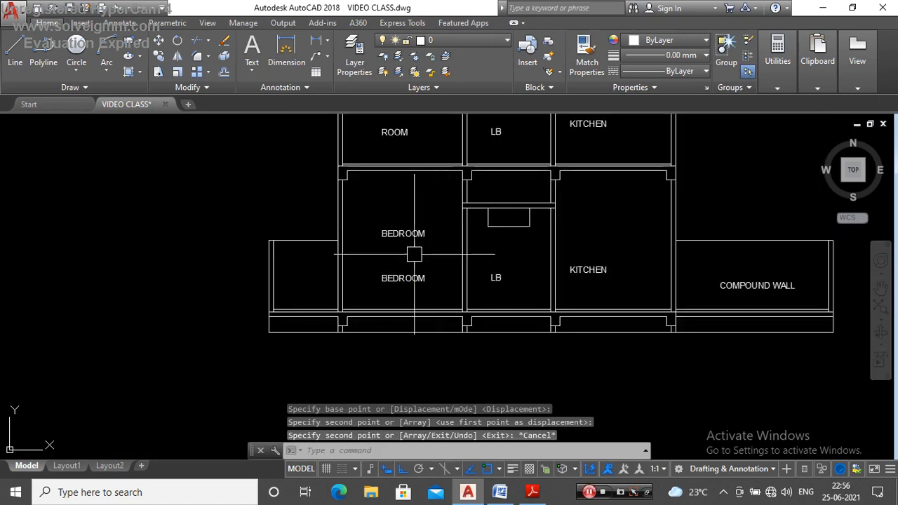
Step: Move the copied BEDROOM label to just above the floor line beside the bedroom's outer wall
{"action": "scroll", "coordinate": [414, 254], "scroll_direction": "up", "scroll_amount": 3}
{"action": "left_click", "coordinate": [442, 202]}
{"action": "type", "text": "M"}
{"action": "key", "text": "Return"}
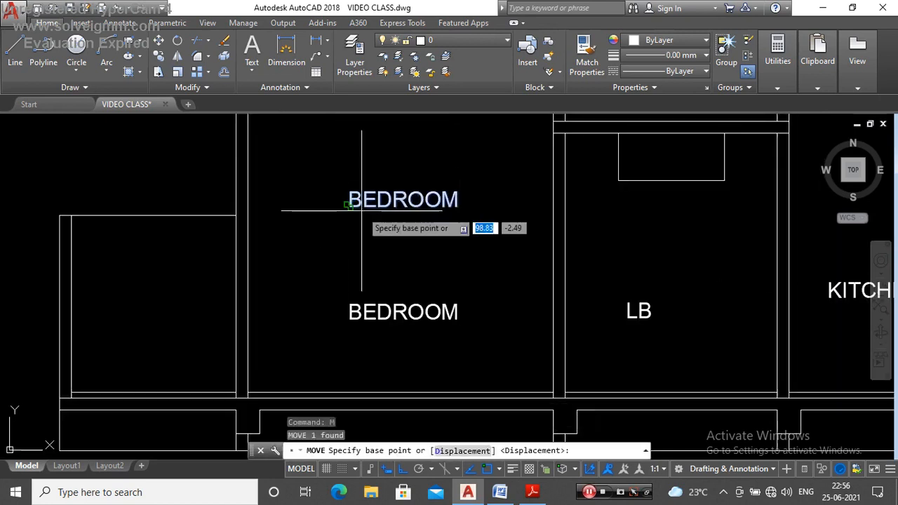
{"action": "left_click", "coordinate": [348, 208]}
{"action": "scroll", "coordinate": [435, 282], "scroll_direction": "up", "scroll_amount": 5}
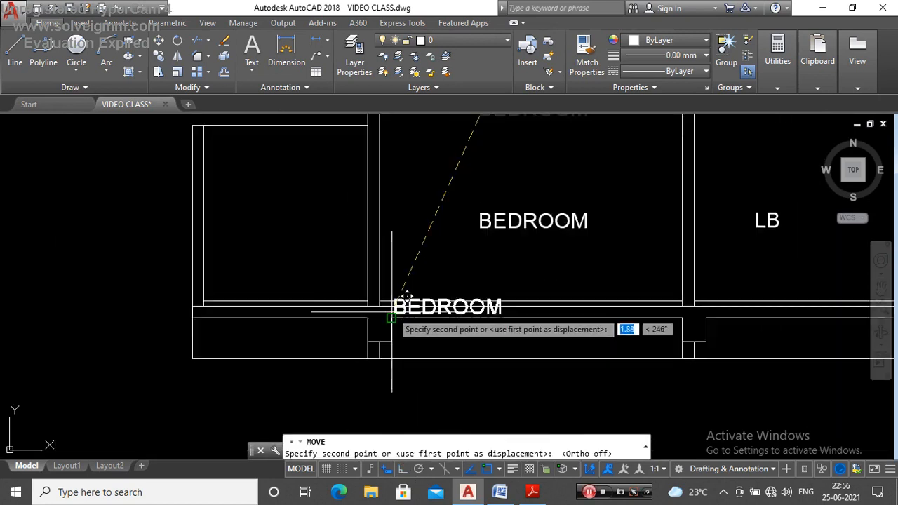
{"action": "key", "text": "Escape"}
{"action": "scroll", "coordinate": [424, 320], "scroll_direction": "down", "scroll_amount": 3}
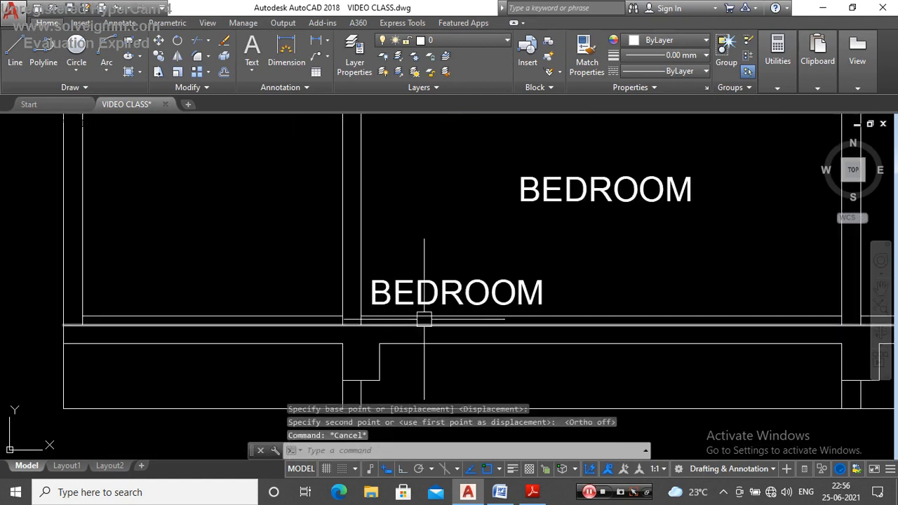
Step: Change the moved label's text to GROUND FLOOR and set its colour to red
{"action": "double_click", "coordinate": [449, 293]}
{"action": "type", "text": "GROUND F"}
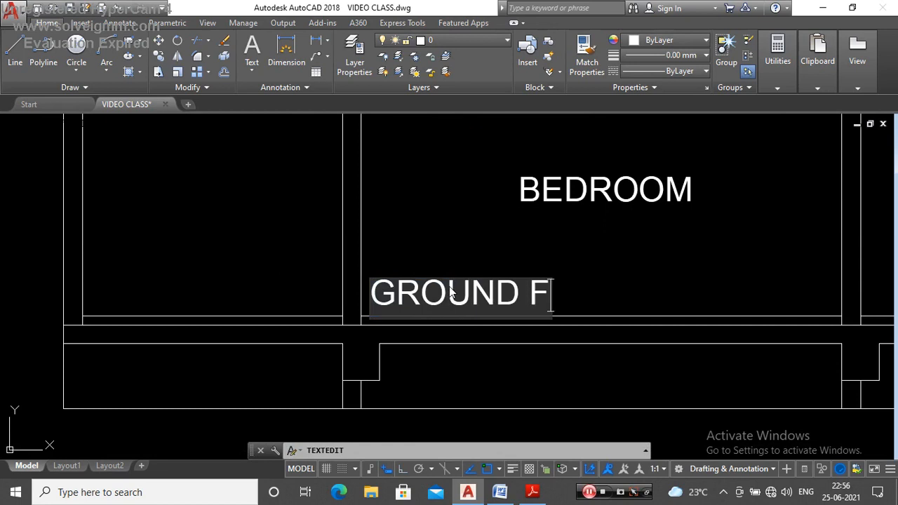
{"action": "left_click", "coordinate": [419, 251]}
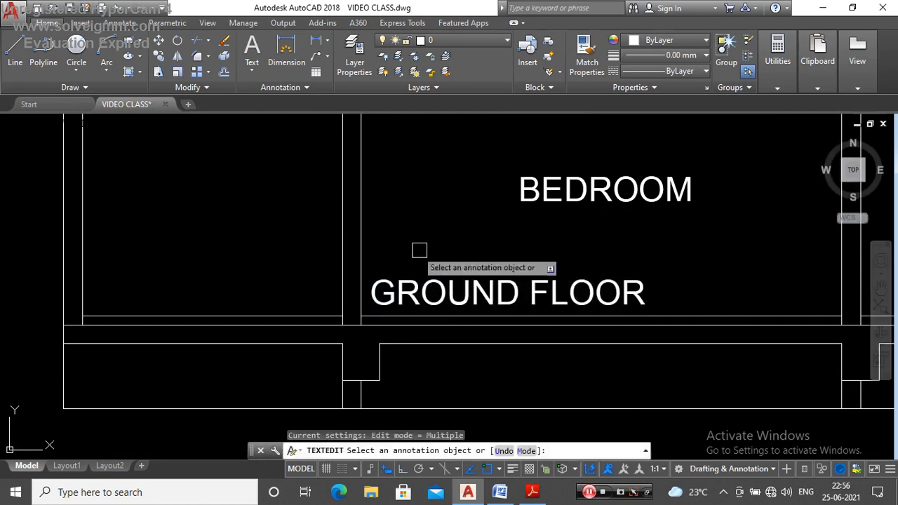
{"action": "key", "text": "Escape"}
{"action": "left_click", "coordinate": [458, 289]}
{"action": "left_click", "coordinate": [640, 45]}
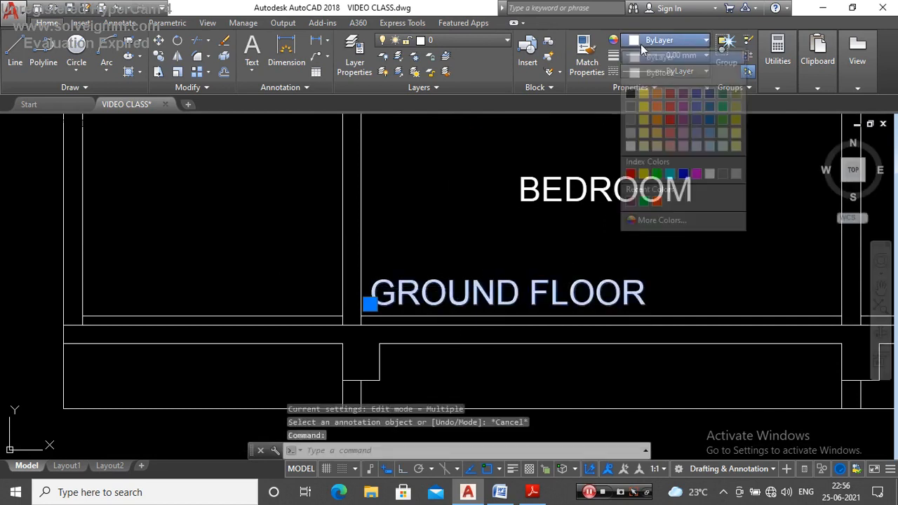
{"action": "left_click", "coordinate": [633, 174]}
{"action": "key", "text": "Escape"}
Step: Copy the red GROUND FLOOR label up to the same spot beside the outer wall on the first-floor level
{"action": "scroll", "coordinate": [481, 320], "scroll_direction": "down", "scroll_amount": 6}
{"action": "scroll", "coordinate": [490, 323], "scroll_direction": "up", "scroll_amount": 4}
{"action": "left_click", "coordinate": [502, 317]}
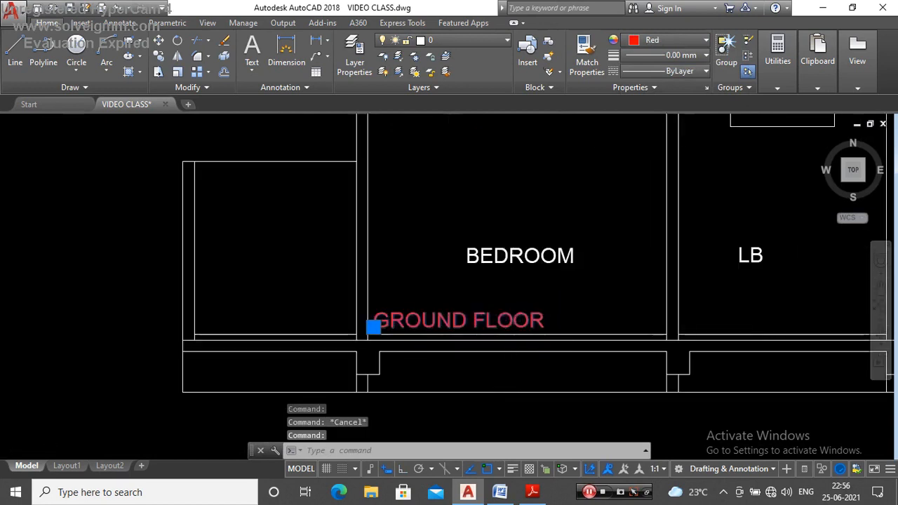
{"action": "scroll", "coordinate": [520, 315], "scroll_direction": "down", "scroll_amount": 4}
{"action": "type", "text": "co"}
{"action": "key", "text": "Return"}
{"action": "scroll", "coordinate": [468, 321], "scroll_direction": "up", "scroll_amount": 5}
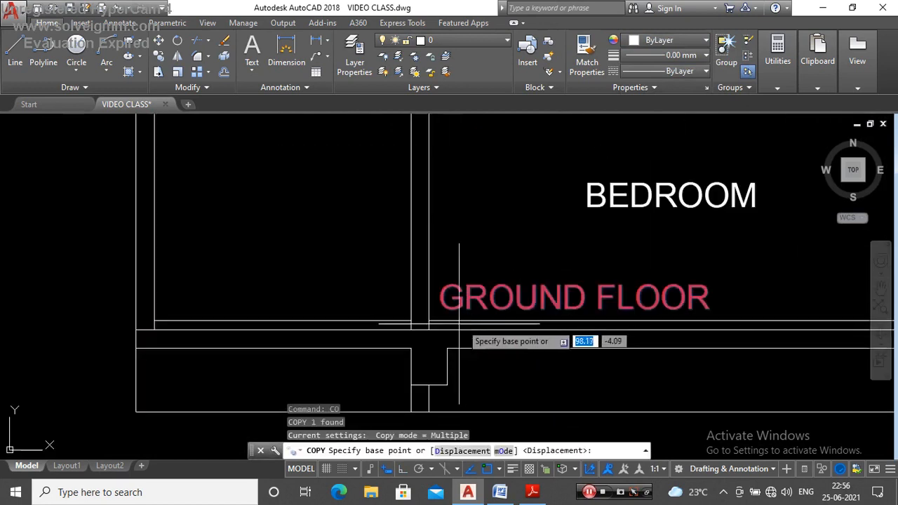
{"action": "left_click", "coordinate": [427, 322]}
{"action": "scroll", "coordinate": [449, 316], "scroll_direction": "down", "scroll_amount": 5}
{"action": "scroll", "coordinate": [449, 242], "scroll_direction": "up", "scroll_amount": 5}
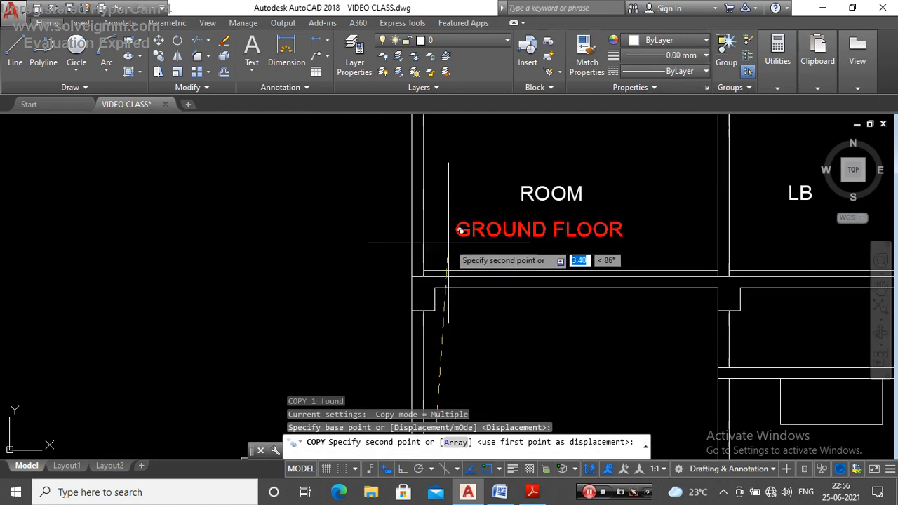
{"action": "left_click", "coordinate": [420, 271]}
{"action": "scroll", "coordinate": [466, 262], "scroll_direction": "up", "scroll_amount": 2}
{"action": "key", "text": "Escape"}
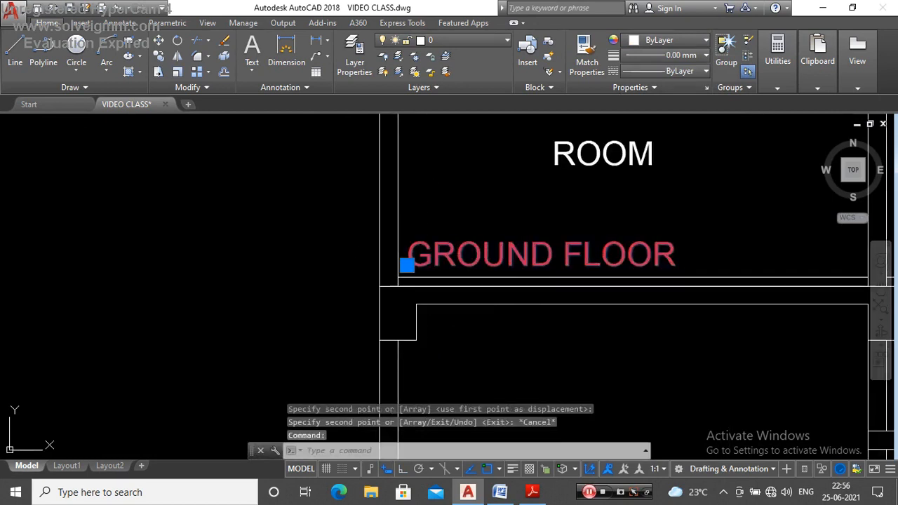
Step: Change the copied label on the first-floor level to FIRST FLOOR
{"action": "double_click", "coordinate": [547, 263]}
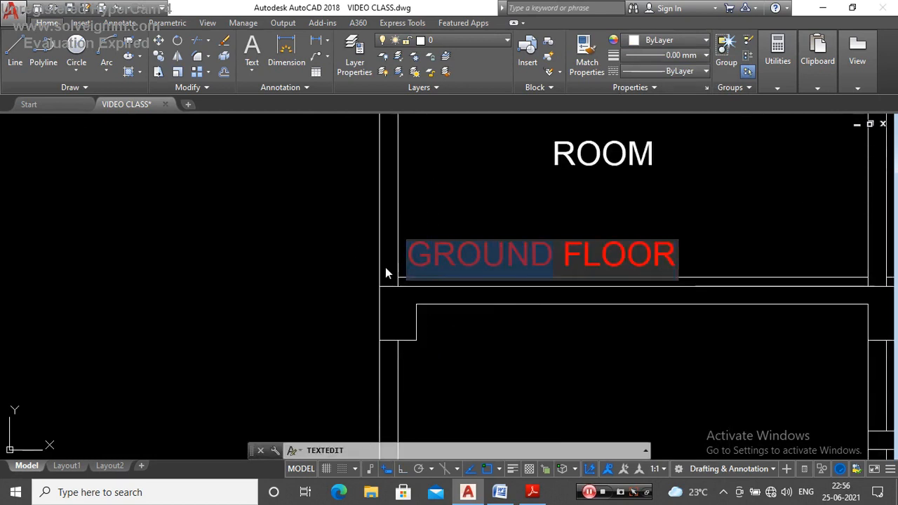
{"action": "type", "text": "FIRST"}
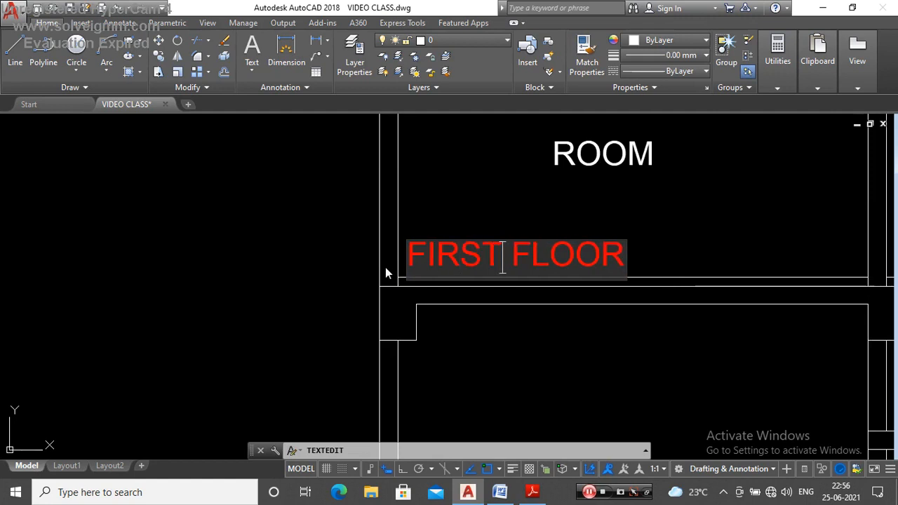
{"action": "left_click", "coordinate": [461, 205]}
{"action": "key", "text": "Escape"}
Step: Copy the FIRST FLOOR label up to the terrace level, just above the slab beside the parapet
{"action": "type", "text": "co"}
{"action": "key", "text": "Return"}
{"action": "left_click", "coordinate": [395, 278]}
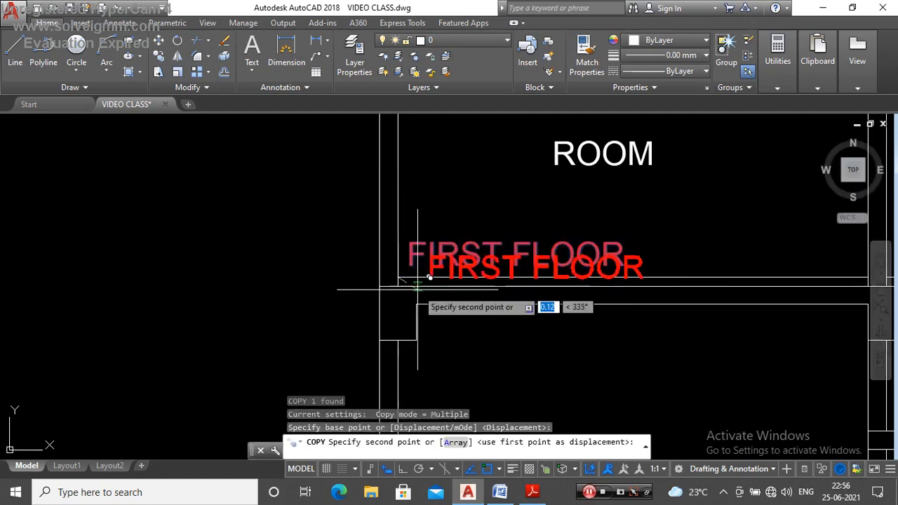
{"action": "scroll", "coordinate": [449, 280], "scroll_direction": "down", "scroll_amount": 4}
{"action": "scroll", "coordinate": [435, 210], "scroll_direction": "up", "scroll_amount": 6}
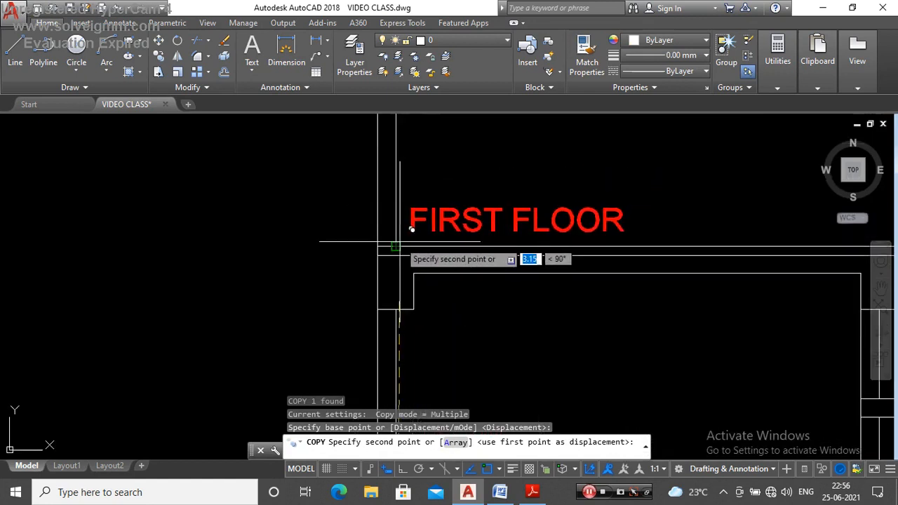
{"action": "left_click", "coordinate": [396, 246]}
{"action": "key", "text": "Escape"}
Step: Change the copied label on the terrace level to TERRACE FLOOR
{"action": "left_click", "coordinate": [458, 229]}
{"action": "scroll", "coordinate": [495, 224], "scroll_direction": "up", "scroll_amount": 2}
{"action": "left_click_drag", "start_coordinate": [495, 225], "coordinate": [333, 241]}
{"action": "type", "text": "TERRACE"}
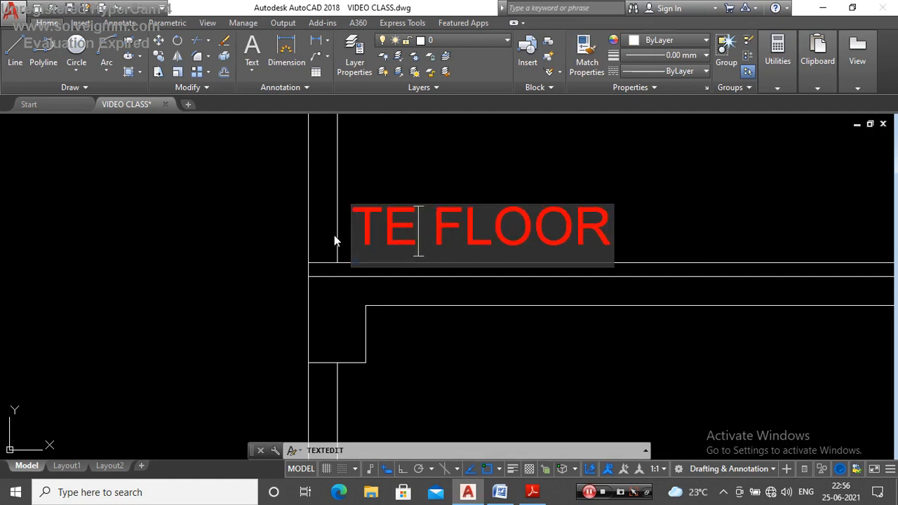
{"action": "key", "text": "Return"}
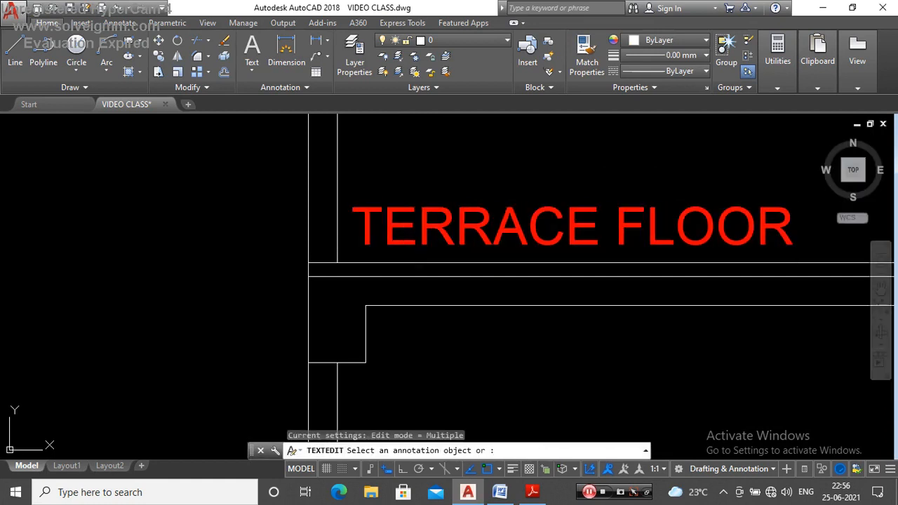
{"action": "key", "text": "Escape"}
Step: Examine the floor label at the terrace level of the section
{"action": "scroll", "coordinate": [404, 268], "scroll_direction": "down", "scroll_amount": 4}
{"action": "scroll", "coordinate": [454, 263], "scroll_direction": "up", "scroll_amount": 3}
{"action": "scroll", "coordinate": [428, 223], "scroll_direction": "down", "scroll_amount": 3}
{"action": "scroll", "coordinate": [427, 224], "scroll_direction": "up", "scroll_amount": 4}
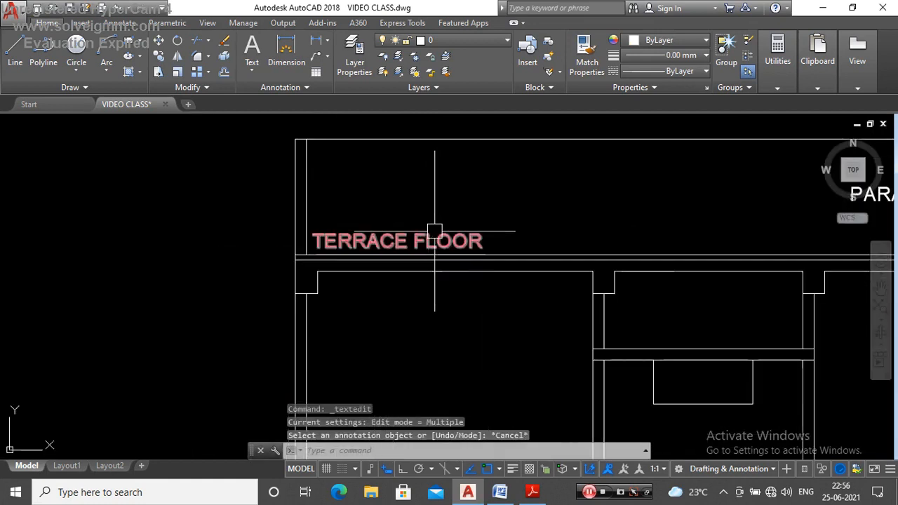
{"action": "scroll", "coordinate": [409, 243], "scroll_direction": "up", "scroll_amount": 4}
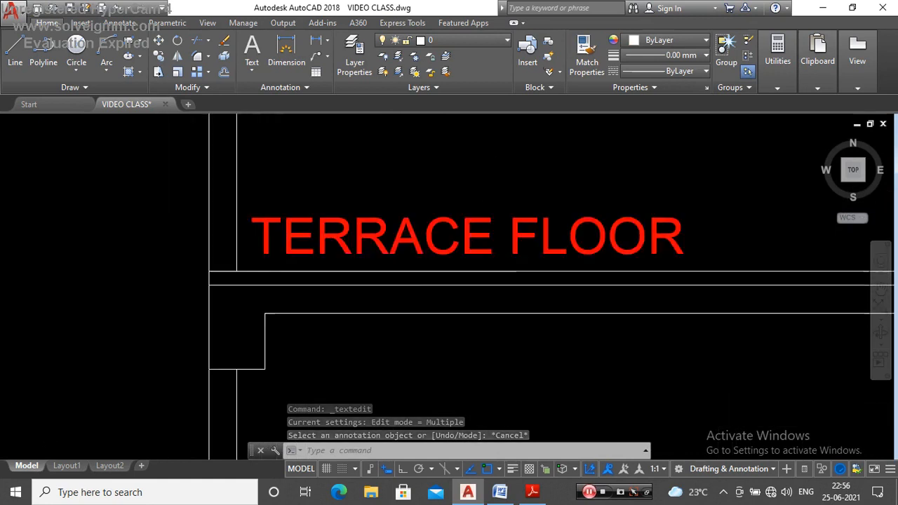
{"action": "scroll", "coordinate": [364, 235], "scroll_direction": "down", "scroll_amount": 4}
{"action": "scroll", "coordinate": [381, 253], "scroll_direction": "up", "scroll_amount": 1}
{"action": "scroll", "coordinate": [461, 241], "scroll_direction": "down", "scroll_amount": 5}
{"action": "scroll", "coordinate": [467, 225], "scroll_direction": "down", "scroll_amount": 3}
{"action": "scroll", "coordinate": [497, 228], "scroll_direction": "up", "scroll_amount": 3}
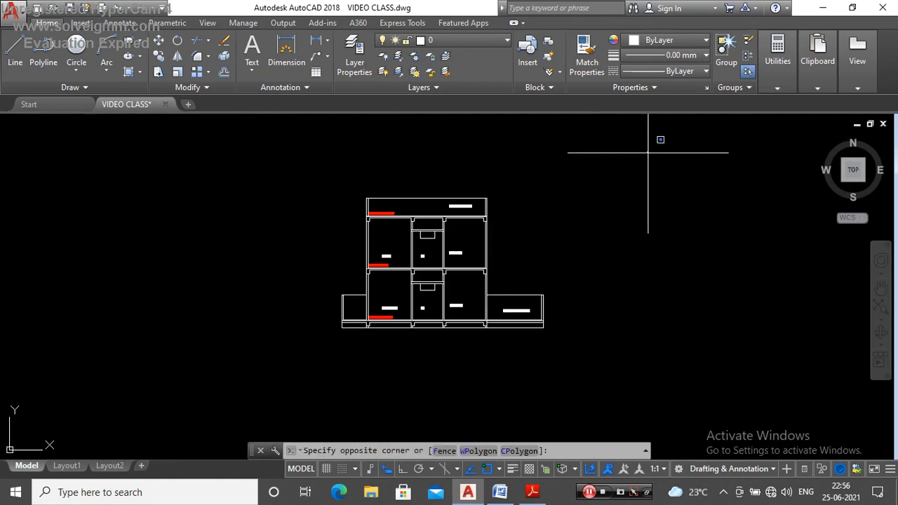
{"action": "left_click", "coordinate": [321, 351]}
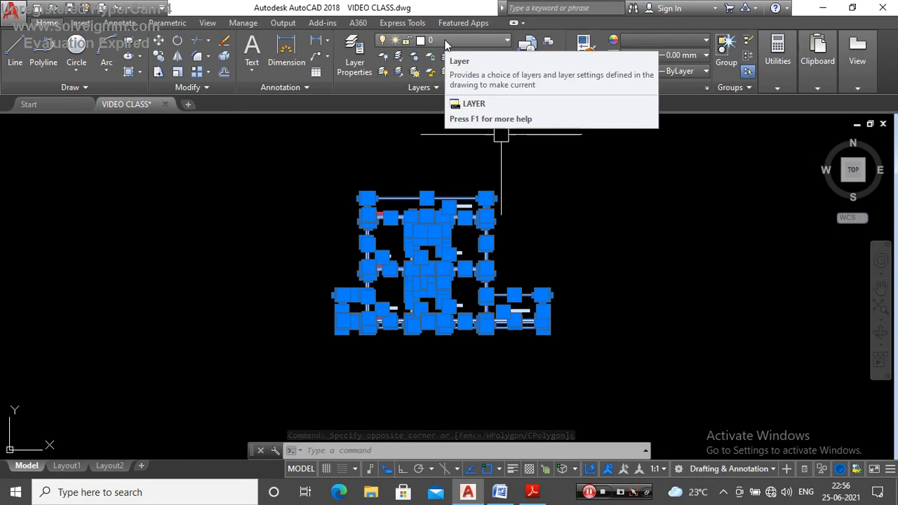
{"action": "key", "text": "Escape"}
Step: Move the whole framed TERRACE FLOOR plan to just below the KEY PLAN frame, aligned with its left edge
{"action": "scroll", "coordinate": [582, 279], "scroll_direction": "down", "scroll_amount": 5}
{"action": "scroll", "coordinate": [547, 274], "scroll_direction": "up", "scroll_amount": 3}
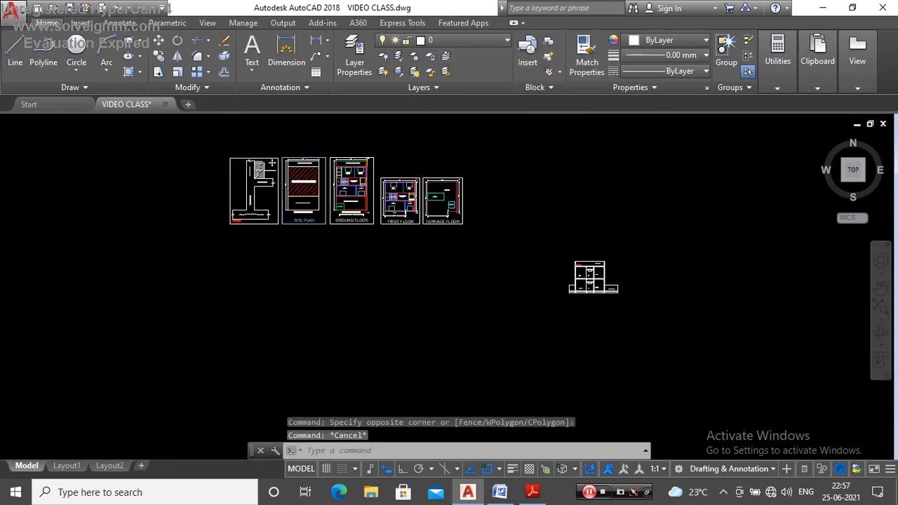
{"action": "scroll", "coordinate": [395, 163], "scroll_direction": "up", "scroll_amount": 4}
{"action": "scroll", "coordinate": [539, 187], "scroll_direction": "down", "scroll_amount": 4}
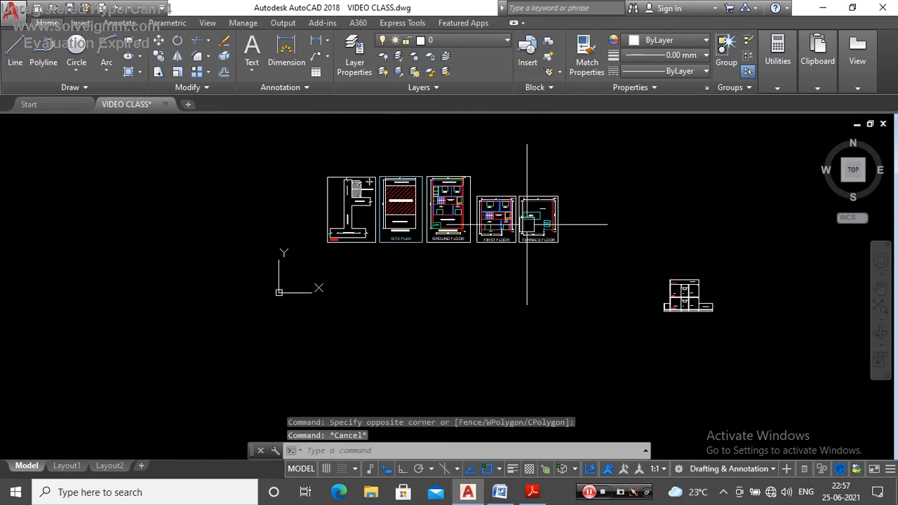
{"action": "scroll", "coordinate": [527, 224], "scroll_direction": "up", "scroll_amount": 5}
{"action": "left_click", "coordinate": [594, 160]}
{"action": "scroll", "coordinate": [457, 307], "scroll_direction": "up", "scroll_amount": 2}
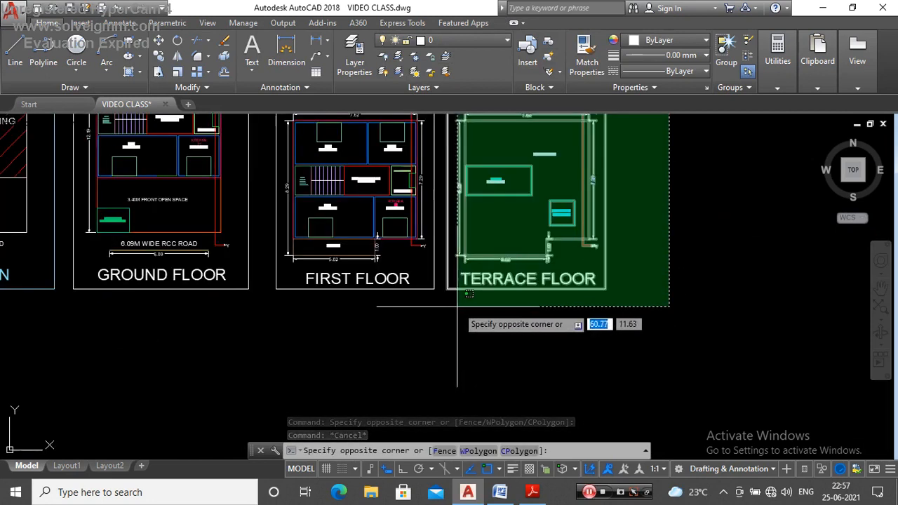
{"action": "left_click", "coordinate": [448, 306]}
{"action": "scroll", "coordinate": [553, 322], "scroll_direction": "down", "scroll_amount": 4}
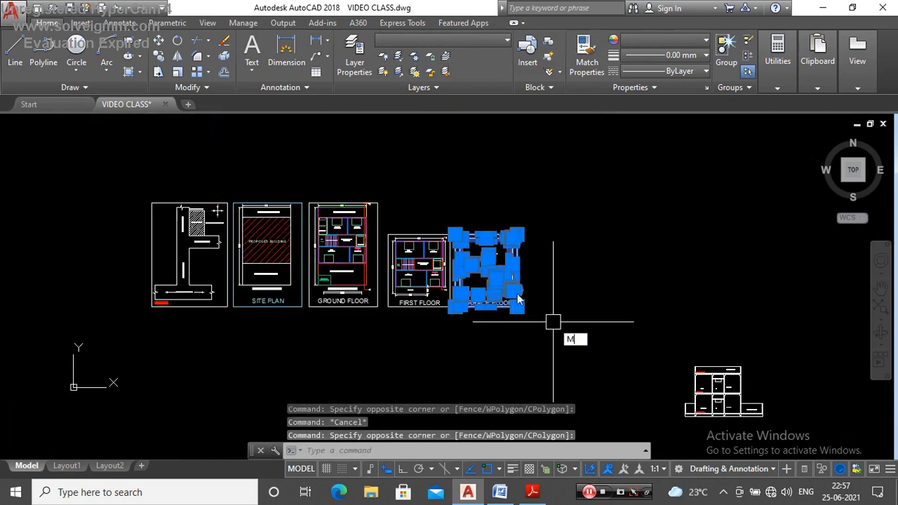
{"action": "key", "text": "Return"}
{"action": "scroll", "coordinate": [487, 247], "scroll_direction": "up", "scroll_amount": 5}
{"action": "left_click", "coordinate": [477, 248]}
{"action": "scroll", "coordinate": [516, 160], "scroll_direction": "down", "scroll_amount": 5}
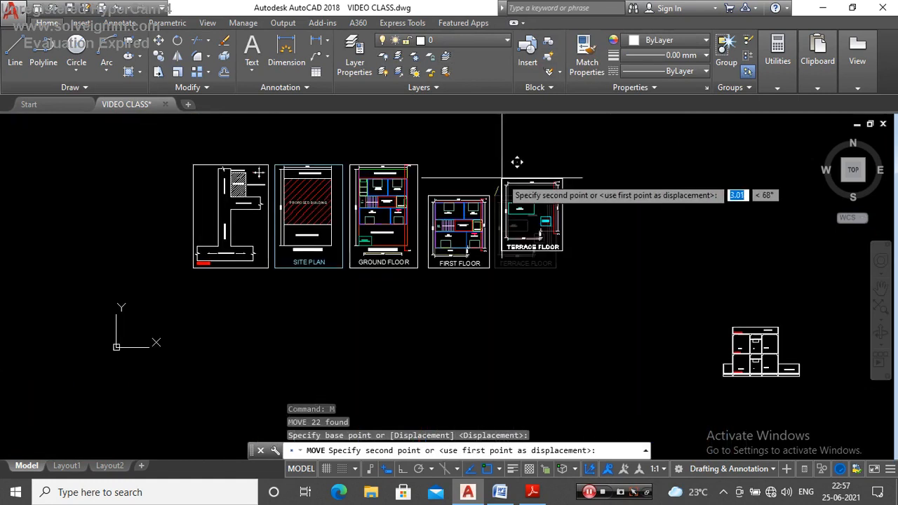
{"action": "scroll", "coordinate": [435, 393], "scroll_direction": "up", "scroll_amount": 6}
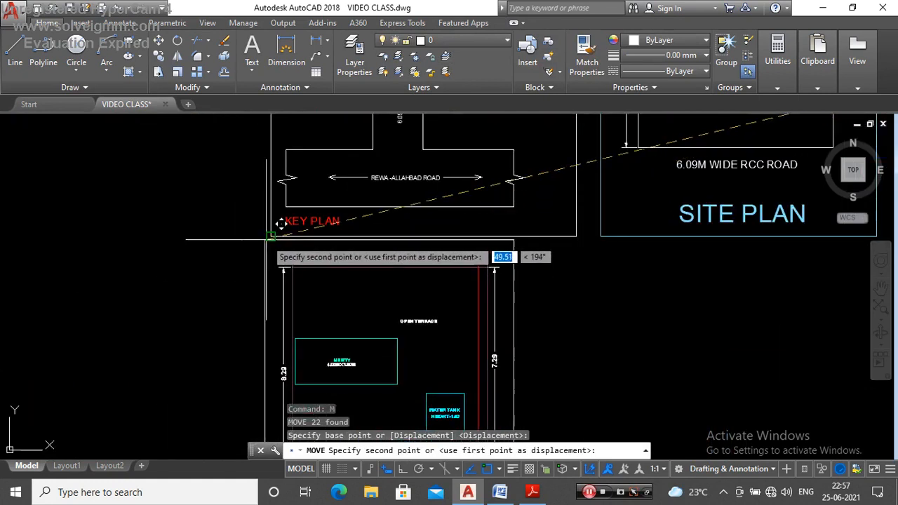
{"action": "key", "text": "Escape"}
Step: Copy the terrace plan's frame and TERRACE FLOOR title horizontally to the right, leaving a small gap between the frames
{"action": "scroll", "coordinate": [237, 235], "scroll_direction": "down", "scroll_amount": 4}
{"action": "scroll", "coordinate": [226, 250], "scroll_direction": "down", "scroll_amount": 3}
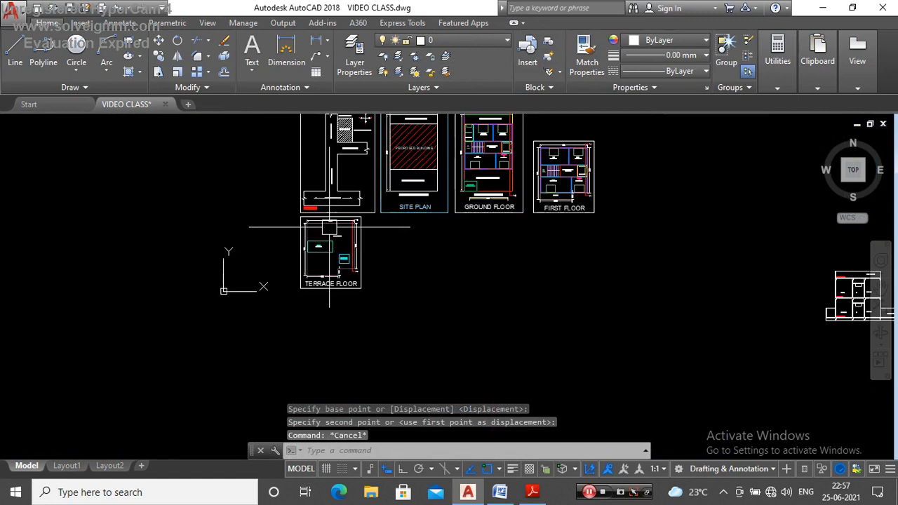
{"action": "scroll", "coordinate": [336, 215], "scroll_direction": "up", "scroll_amount": 6}
{"action": "left_click", "coordinate": [334, 299]}
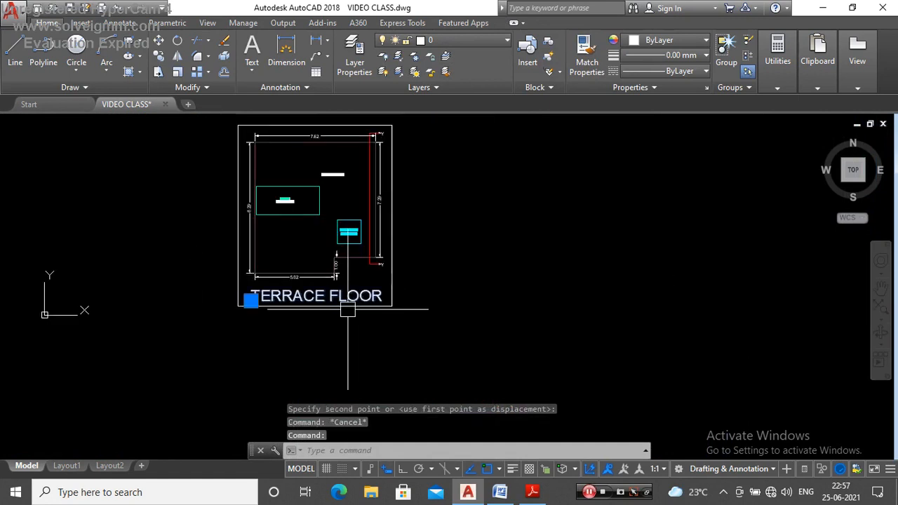
{"action": "left_click", "coordinate": [347, 308]}
{"action": "type", "text": "CO"}
{"action": "key", "text": "Return"}
{"action": "scroll", "coordinate": [426, 344], "scroll_direction": "down", "scroll_amount": 3}
{"action": "scroll", "coordinate": [260, 242], "scroll_direction": "up", "scroll_amount": 5}
{"action": "left_click", "coordinate": [248, 243]}
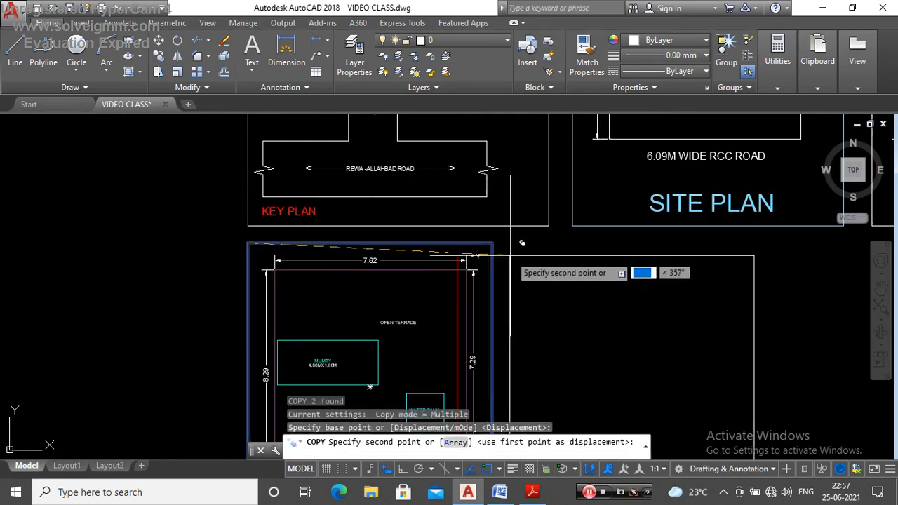
{"action": "scroll", "coordinate": [491, 247], "scroll_direction": "down", "scroll_amount": 2}
{"action": "scroll", "coordinate": [506, 235], "scroll_direction": "up", "scroll_amount": 4}
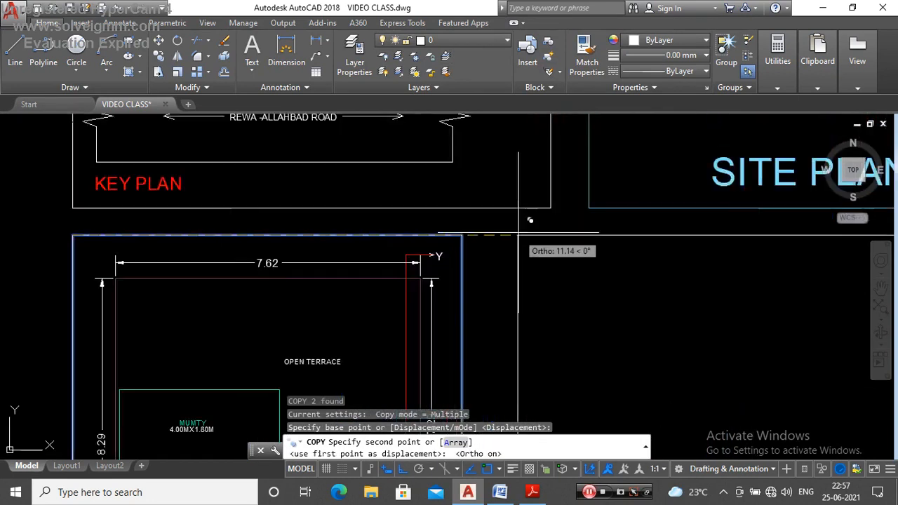
{"action": "left_click", "coordinate": [506, 232]}
{"action": "scroll", "coordinate": [392, 214], "scroll_direction": "down", "scroll_amount": 4}
{"action": "key", "text": "Escape"}
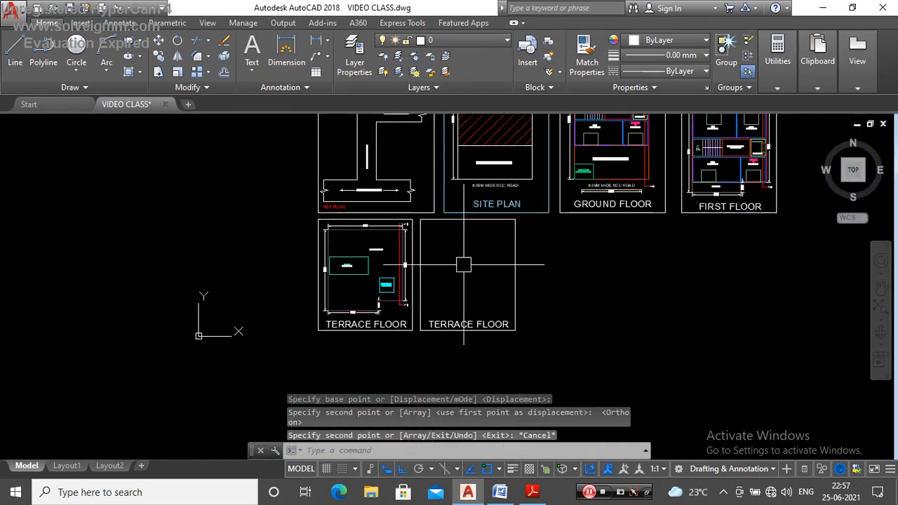
Step: Change the title in the empty copied frame to SECTION
{"action": "scroll", "coordinate": [463, 265], "scroll_direction": "up", "scroll_amount": 4}
{"action": "scroll", "coordinate": [467, 311], "scroll_direction": "down", "scroll_amount": 4}
{"action": "scroll", "coordinate": [456, 314], "scroll_direction": "up", "scroll_amount": 2}
{"action": "scroll", "coordinate": [451, 320], "scroll_direction": "down", "scroll_amount": 2}
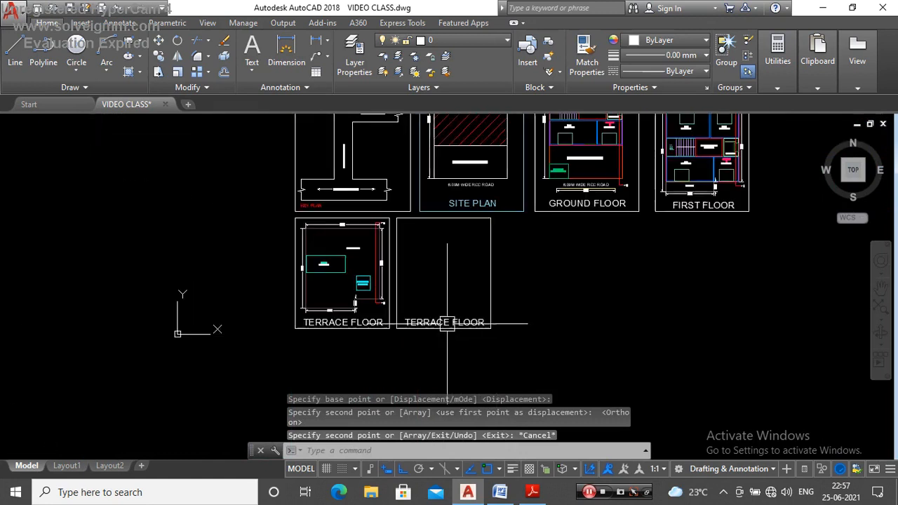
{"action": "scroll", "coordinate": [453, 323], "scroll_direction": "up", "scroll_amount": 5}
{"action": "scroll", "coordinate": [453, 323], "scroll_direction": "down", "scroll_amount": 5}
{"action": "scroll", "coordinate": [435, 322], "scroll_direction": "up", "scroll_amount": 4}
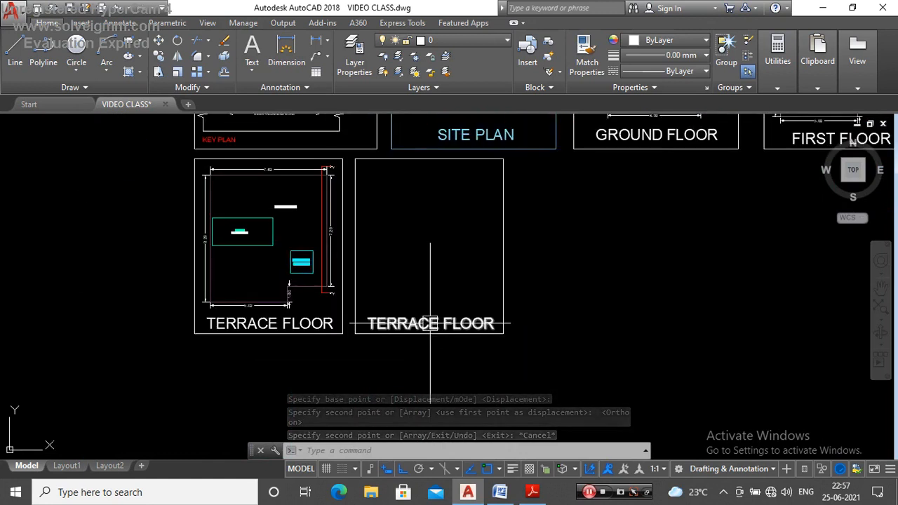
{"action": "double_click", "coordinate": [452, 321]}
{"action": "type", "text": "S"}
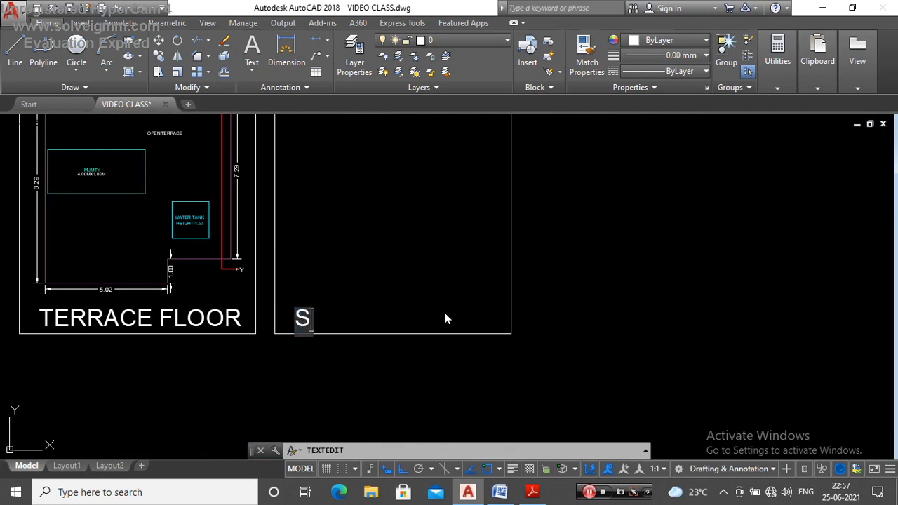
{"action": "type", "text": "ECTION"}
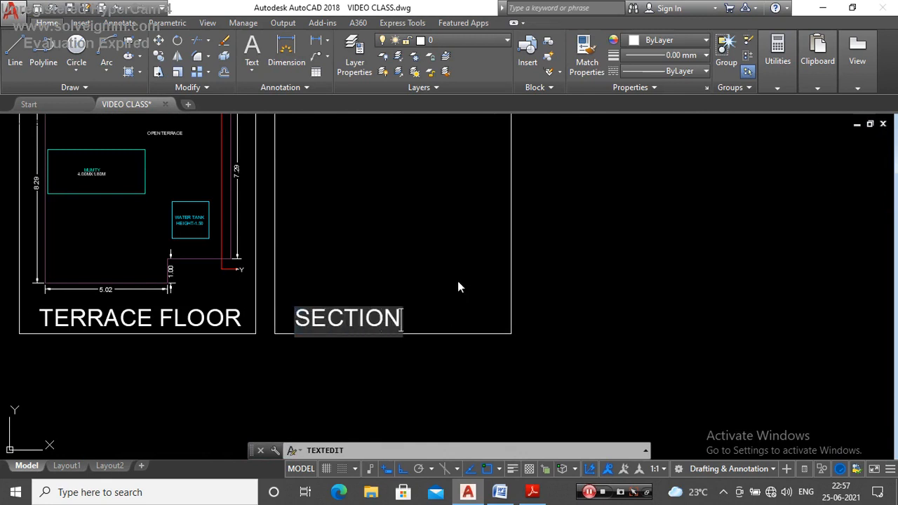
{"action": "key", "text": "Escape"}
Step: Move the SECTION title horizontally to roughly the middle of its frame
{"action": "scroll", "coordinate": [458, 281], "scroll_direction": "down", "scroll_amount": 4}
{"action": "scroll", "coordinate": [458, 279], "scroll_direction": "up", "scroll_amount": 4}
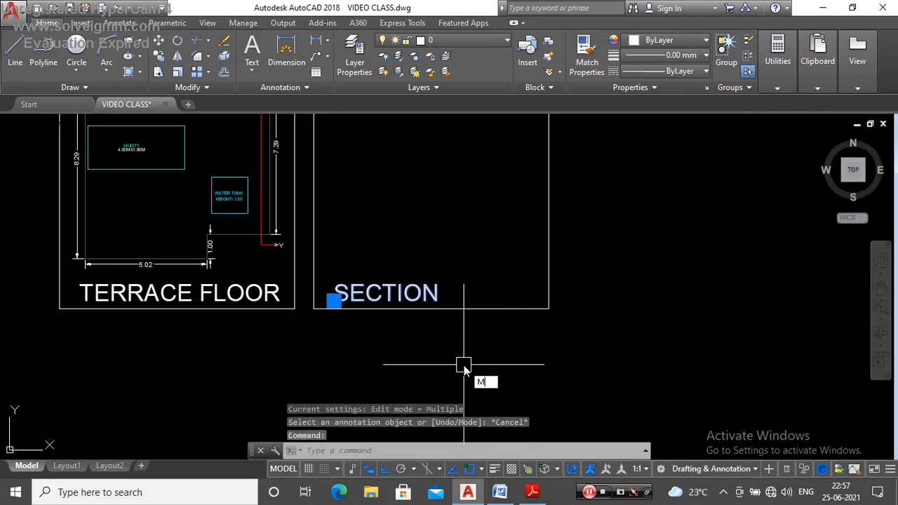
{"action": "key", "text": "Return"}
{"action": "left_click", "coordinate": [429, 351]}
{"action": "left_click", "coordinate": [464, 351]}
{"action": "key", "text": "Escape"}
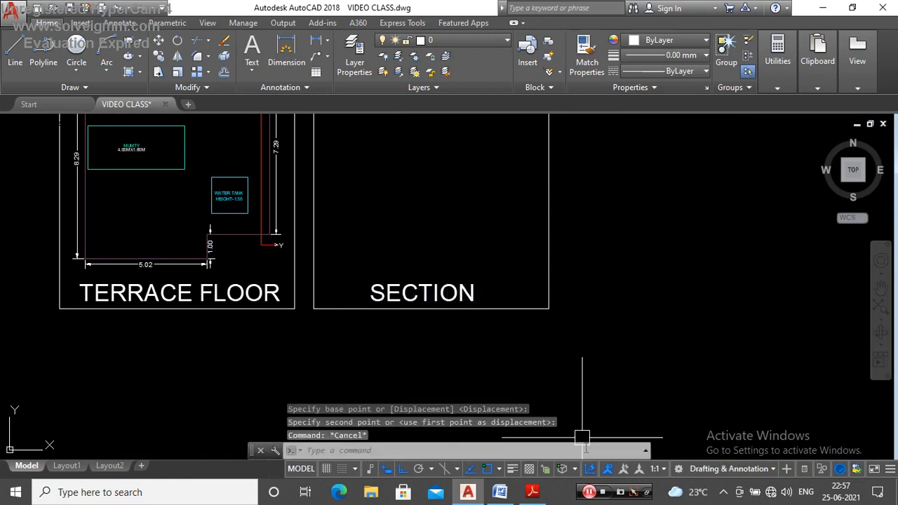
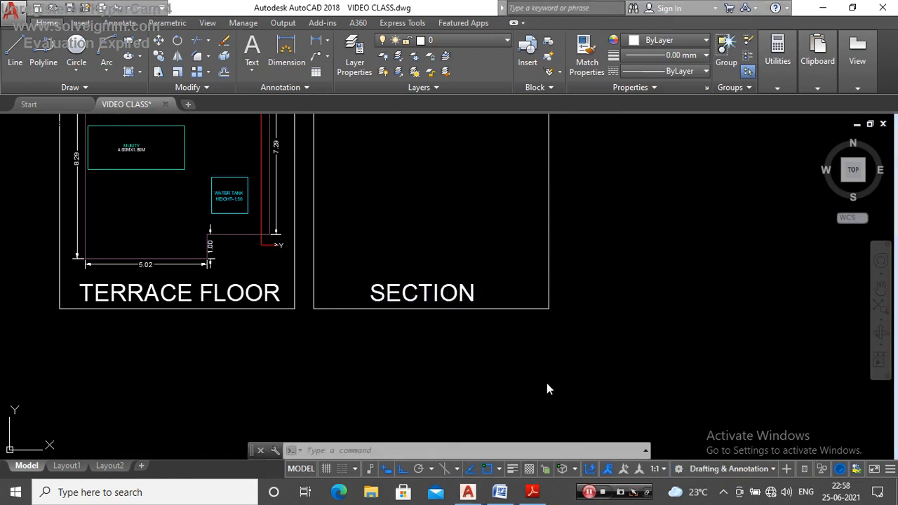
{"action": "scroll", "coordinate": [494, 320], "scroll_direction": "down", "scroll_amount": 5}
{"action": "scroll", "coordinate": [494, 320], "scroll_direction": "up", "scroll_amount": 4}
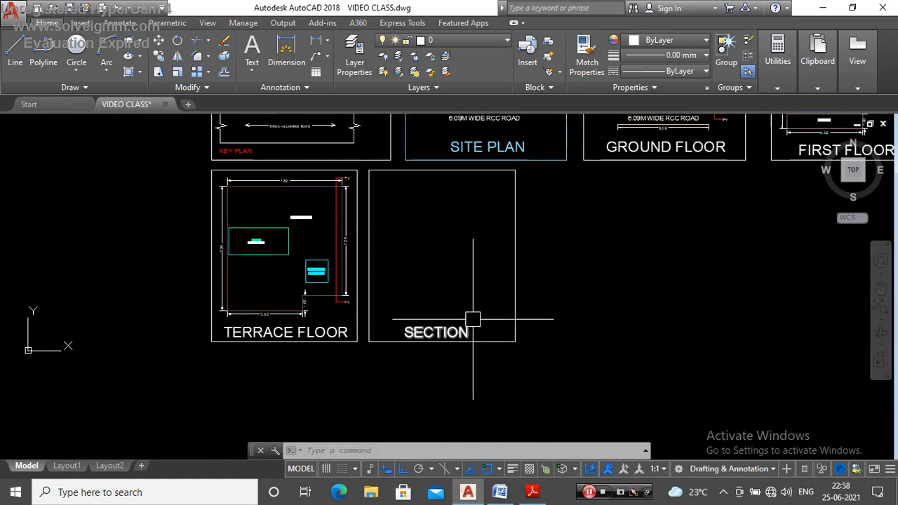
{"action": "key", "text": "Escape"}
{"action": "key", "text": "Escape"}
{"action": "scroll", "coordinate": [495, 329], "scroll_direction": "down", "scroll_amount": 2}
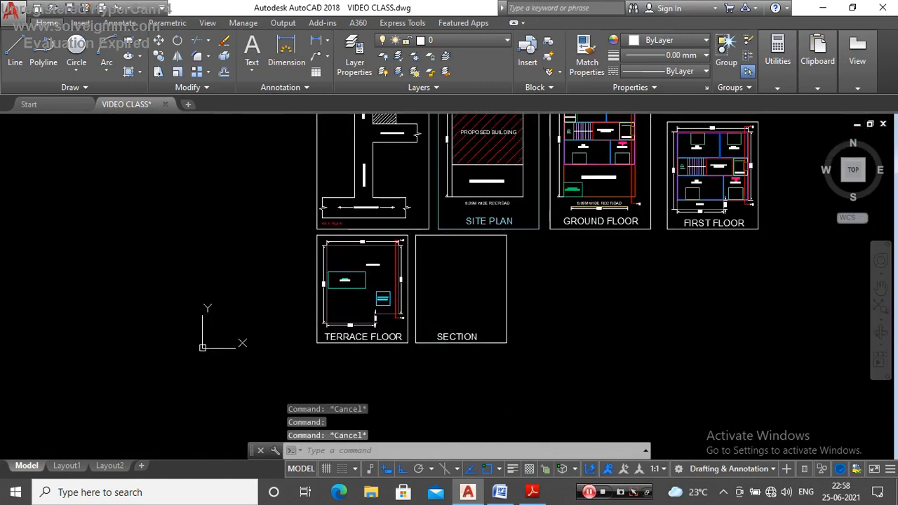
{"action": "left_click", "coordinate": [467, 342]}
{"action": "scroll", "coordinate": [467, 329], "scroll_direction": "up", "scroll_amount": 2}
{"action": "scroll", "coordinate": [512, 337], "scroll_direction": "down", "scroll_amount": 2}
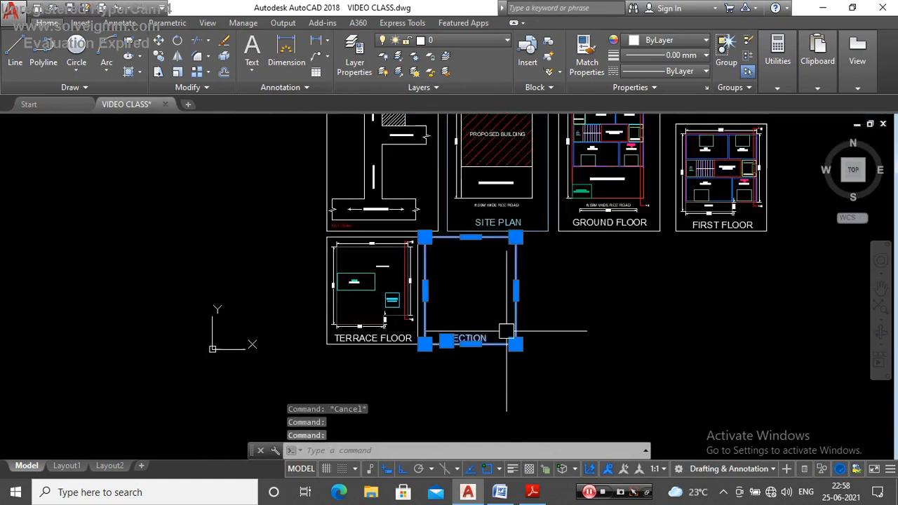
{"action": "scroll", "coordinate": [537, 279], "scroll_direction": "up", "scroll_amount": 2}
{"action": "key", "text": "Escape"}
Step: Match the SITE PLAN frame's properties onto the SECTION title and its frame
{"action": "left_click", "coordinate": [510, 251]}
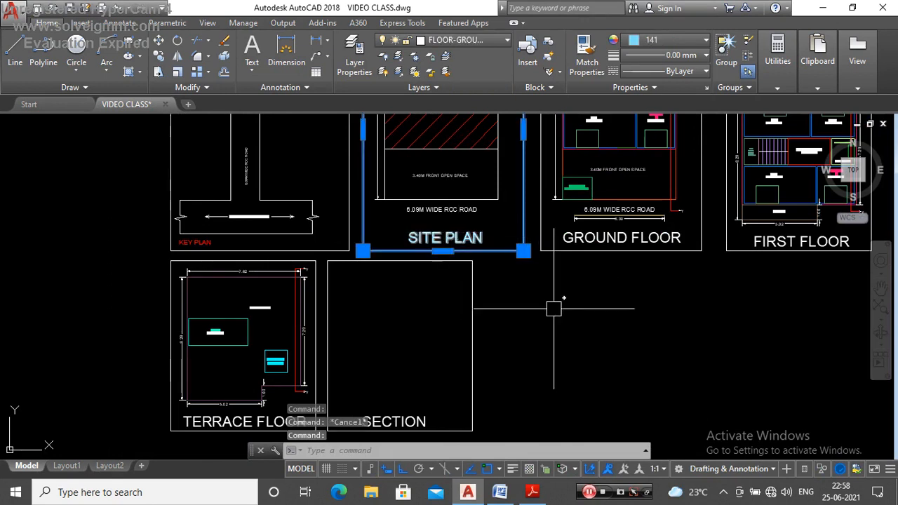
{"action": "type", "text": "A"}
{"action": "key", "text": "Return"}
{"action": "scroll", "coordinate": [548, 287], "scroll_direction": "down", "scroll_amount": 3}
{"action": "scroll", "coordinate": [498, 342], "scroll_direction": "up", "scroll_amount": 3}
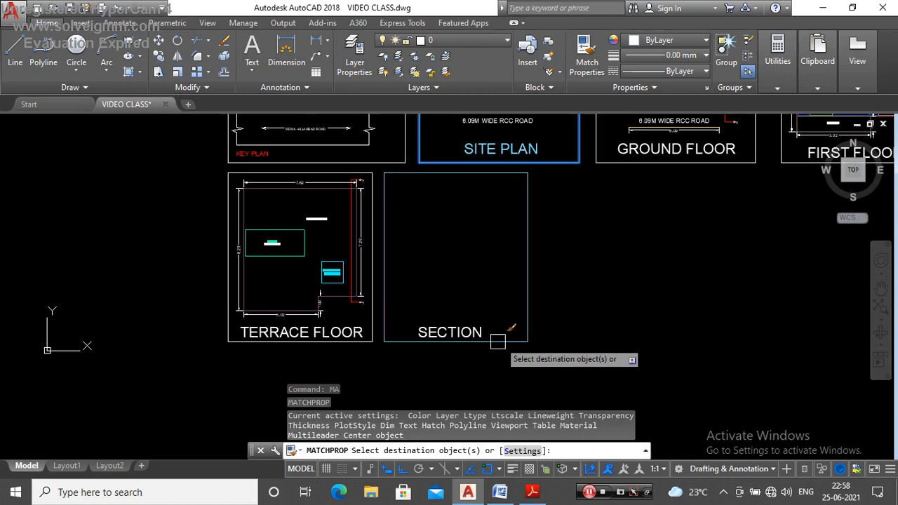
{"action": "left_click", "coordinate": [463, 337]}
{"action": "left_click", "coordinate": [527, 320]}
{"action": "scroll", "coordinate": [486, 320], "scroll_direction": "down", "scroll_amount": 3}
{"action": "key", "text": "Escape"}
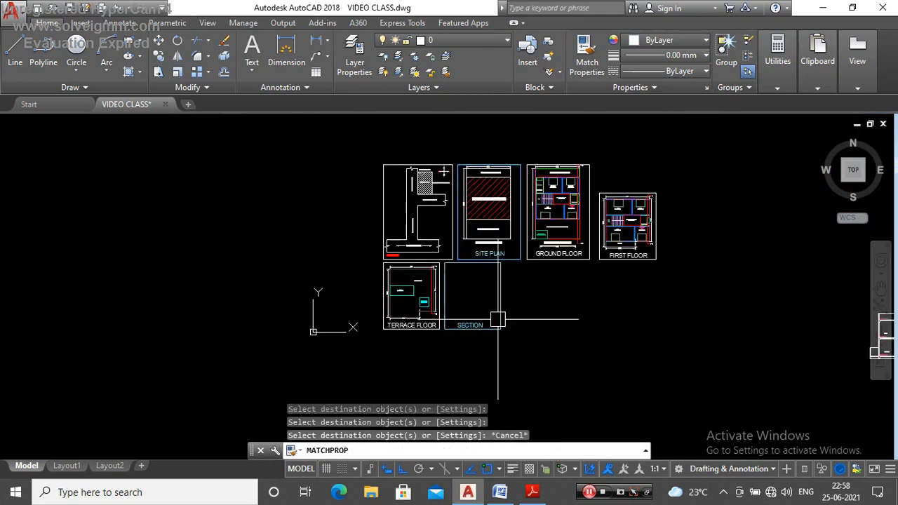
Step: Stretch the right edge of the SECTION frame horizontally outward to widen the empty frame
{"action": "scroll", "coordinate": [498, 320], "scroll_direction": "up", "scroll_amount": 3}
{"action": "left_click", "coordinate": [478, 268]}
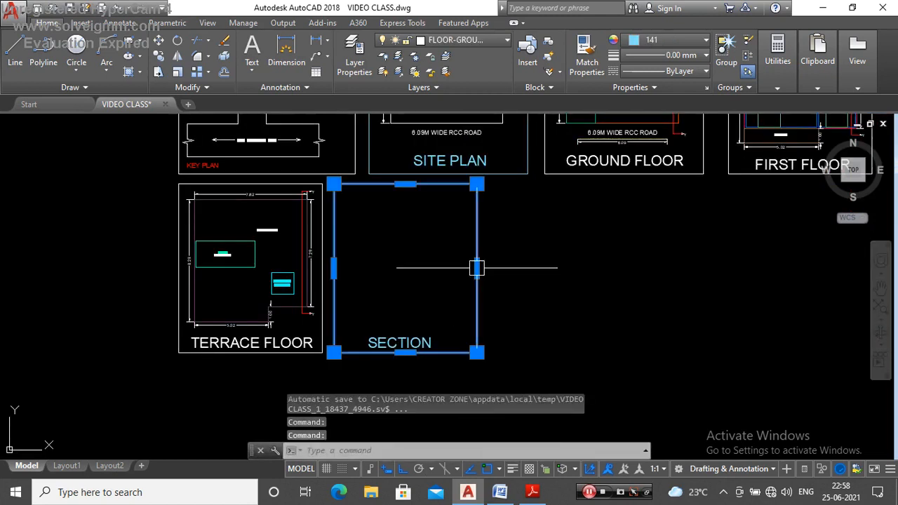
{"action": "left_click", "coordinate": [477, 268]}
{"action": "left_click", "coordinate": [539, 267]}
{"action": "key", "text": "Escape"}
{"action": "scroll", "coordinate": [428, 305], "scroll_direction": "down", "scroll_amount": 3}
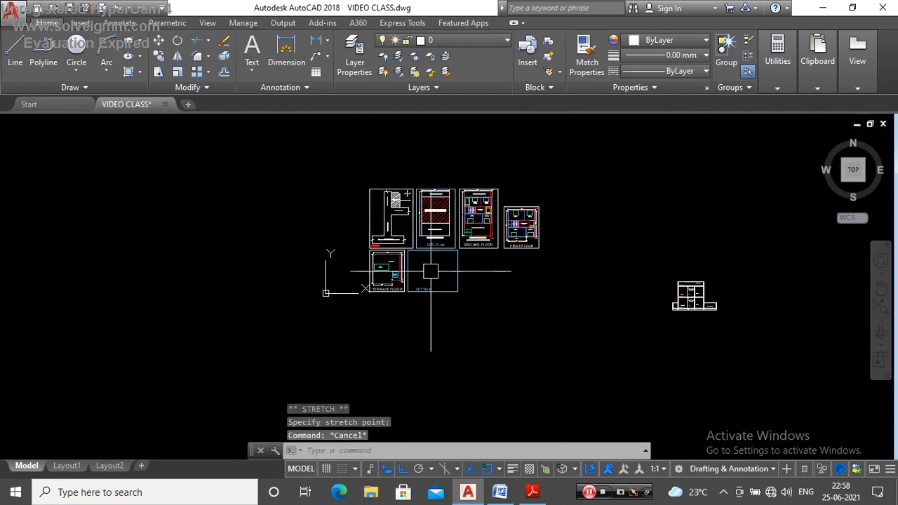
Step: Move the SECTION title horizontally to the middle of the widened frame
{"action": "scroll", "coordinate": [421, 291], "scroll_direction": "up", "scroll_amount": 3}
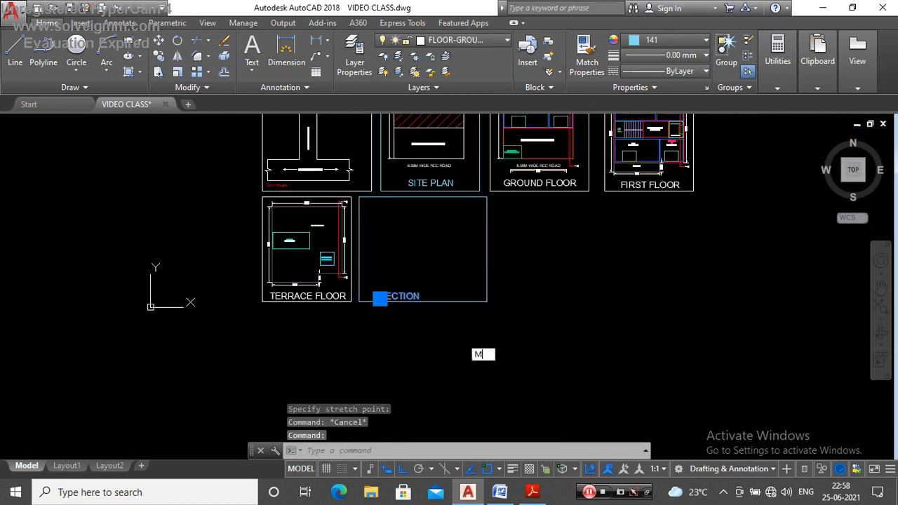
{"action": "type", "text": "M"}
{"action": "key", "text": "Return"}
{"action": "scroll", "coordinate": [436, 310], "scroll_direction": "up", "scroll_amount": 3}
{"action": "left_click", "coordinate": [431, 321]}
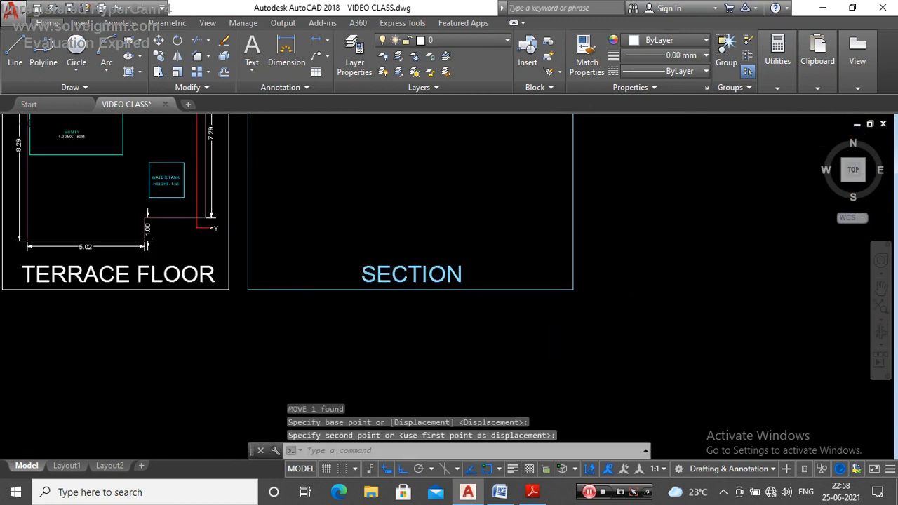
{"action": "scroll", "coordinate": [512, 296], "scroll_direction": "down", "scroll_amount": 3}
{"action": "scroll", "coordinate": [457, 251], "scroll_direction": "up", "scroll_amount": 2}
{"action": "scroll", "coordinate": [466, 261], "scroll_direction": "down", "scroll_amount": 3}
{"action": "scroll", "coordinate": [457, 261], "scroll_direction": "up", "scroll_amount": 2}
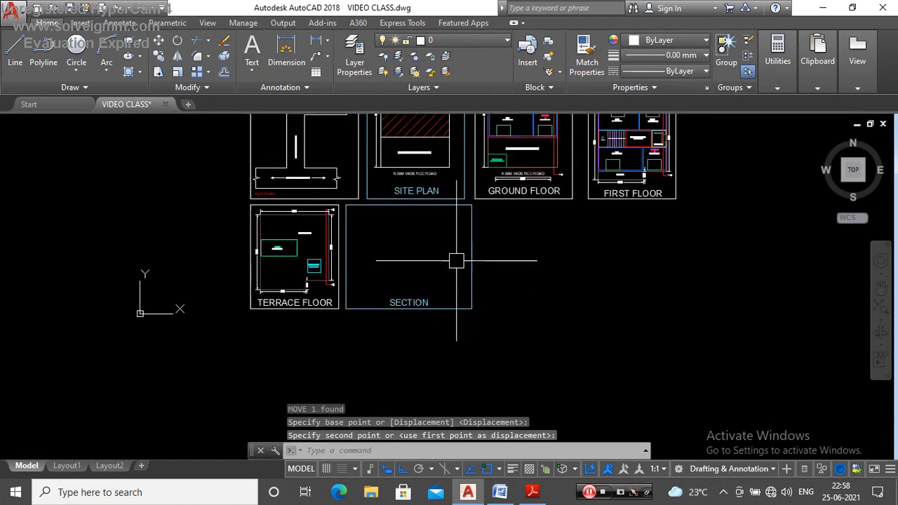
{"action": "scroll", "coordinate": [456, 261], "scroll_direction": "down", "scroll_amount": 3}
{"action": "scroll", "coordinate": [437, 258], "scroll_direction": "up", "scroll_amount": 4}
{"action": "scroll", "coordinate": [397, 252], "scroll_direction": "down", "scroll_amount": 4}
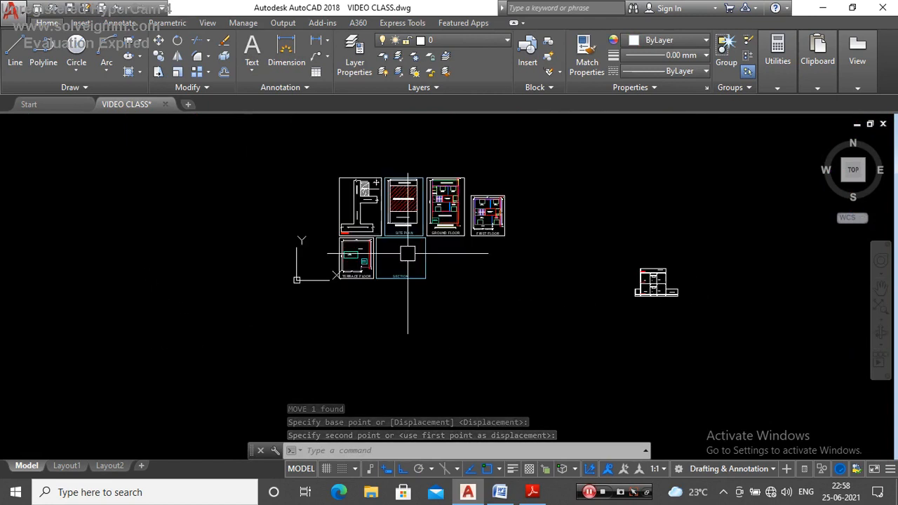
{"action": "left_click", "coordinate": [732, 255]}
{"action": "scroll", "coordinate": [618, 321], "scroll_direction": "up", "scroll_amount": 4}
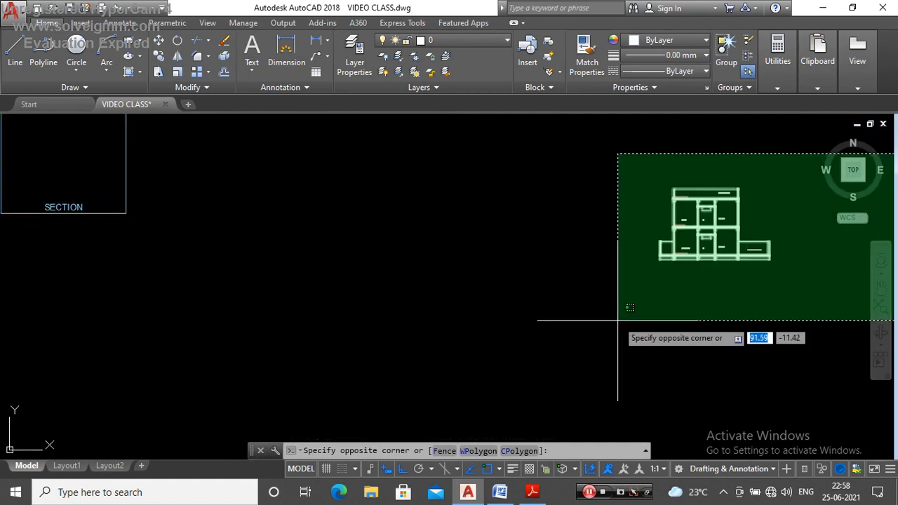
{"action": "key", "text": "Escape"}
{"action": "scroll", "coordinate": [618, 321], "scroll_direction": "down", "scroll_amount": 5}
{"action": "scroll", "coordinate": [402, 242], "scroll_direction": "up", "scroll_amount": 4}
{"action": "scroll", "coordinate": [678, 271], "scroll_direction": "down", "scroll_amount": 5}
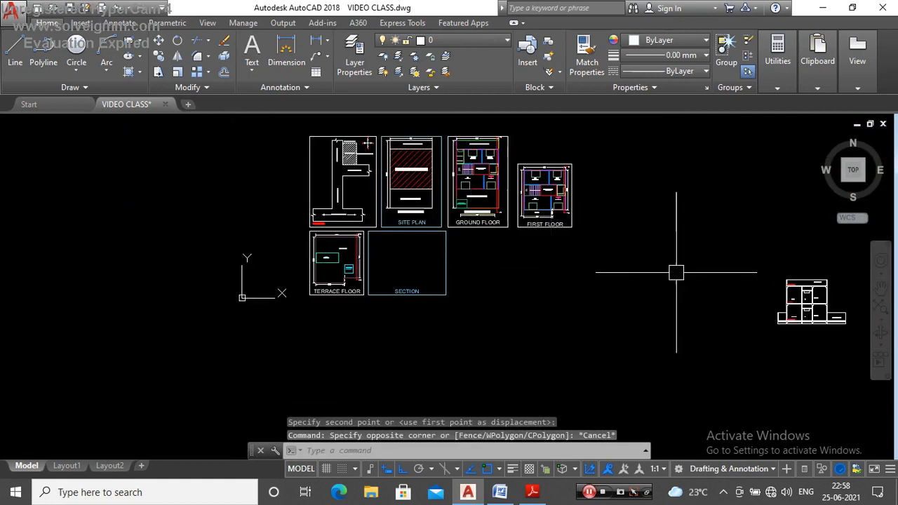
Step: Move the complete building section drawing into the SECTION frame, just above the title, with Ortho turned off for free placement
{"action": "left_click_drag", "start_coordinate": [710, 252], "coordinate": [538, 363]}
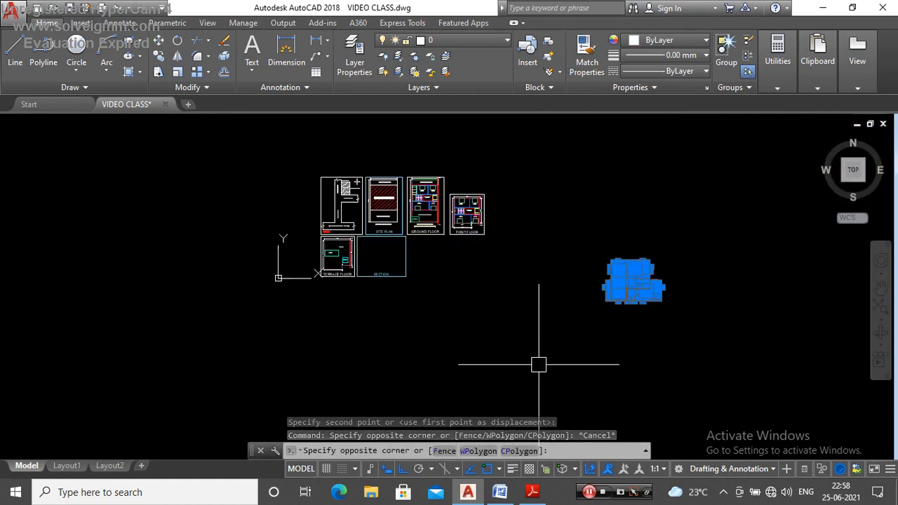
{"action": "key", "text": "Return"}
{"action": "left_click", "coordinate": [627, 274]}
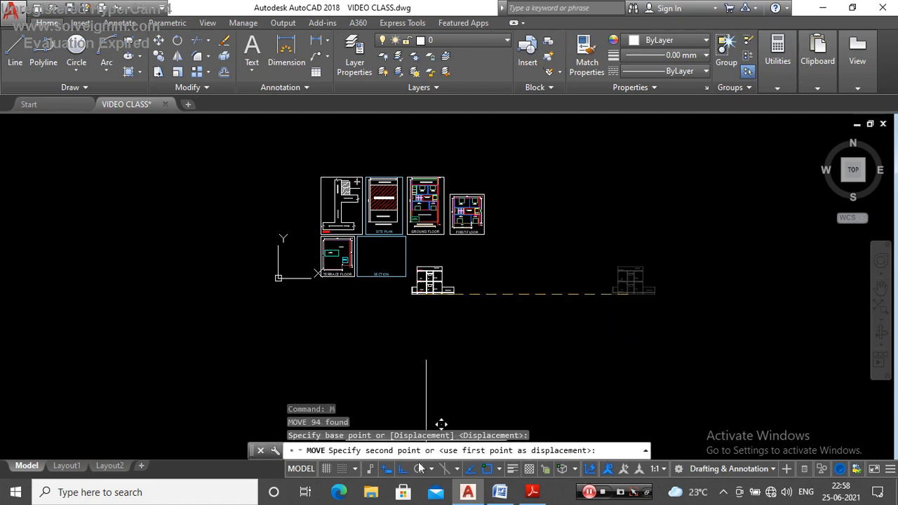
{"action": "scroll", "coordinate": [382, 271], "scroll_direction": "up", "scroll_amount": 4}
{"action": "scroll", "coordinate": [383, 261], "scroll_direction": "up", "scroll_amount": 6}
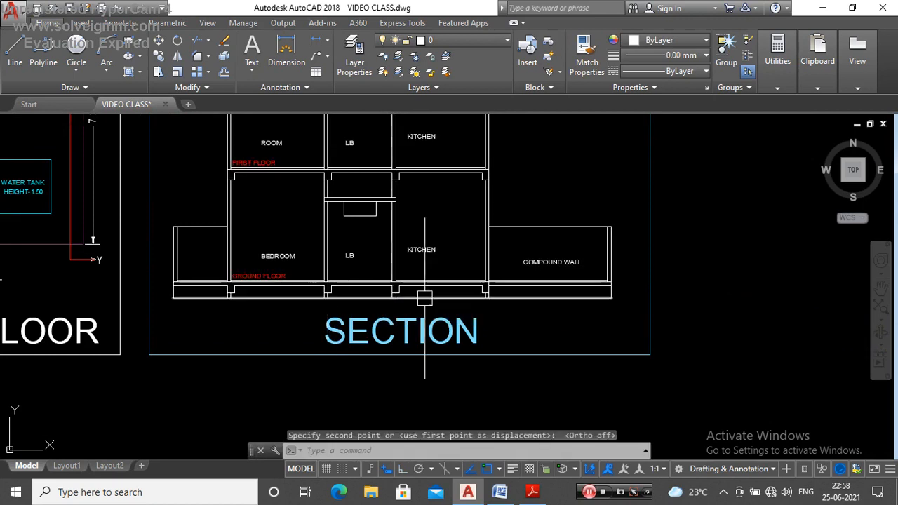
{"action": "key", "text": "Escape"}
{"action": "scroll", "coordinate": [501, 266], "scroll_direction": "down", "scroll_amount": 8}
{"action": "scroll", "coordinate": [504, 231], "scroll_direction": "up", "scroll_amount": 4}
{"action": "type", "text": "DI"}
{"action": "key", "text": "Return"}
{"action": "scroll", "coordinate": [449, 204], "scroll_direction": "up", "scroll_amount": 4}
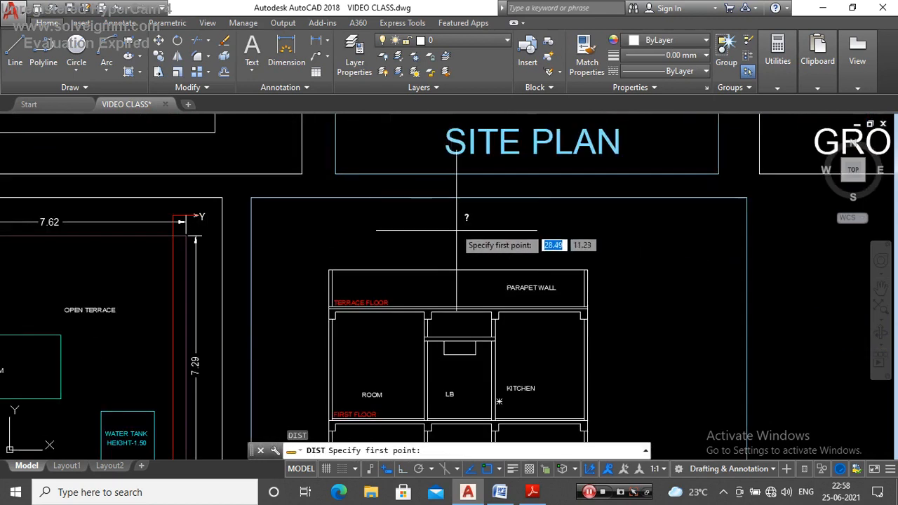
{"action": "left_click", "coordinate": [444, 199]}
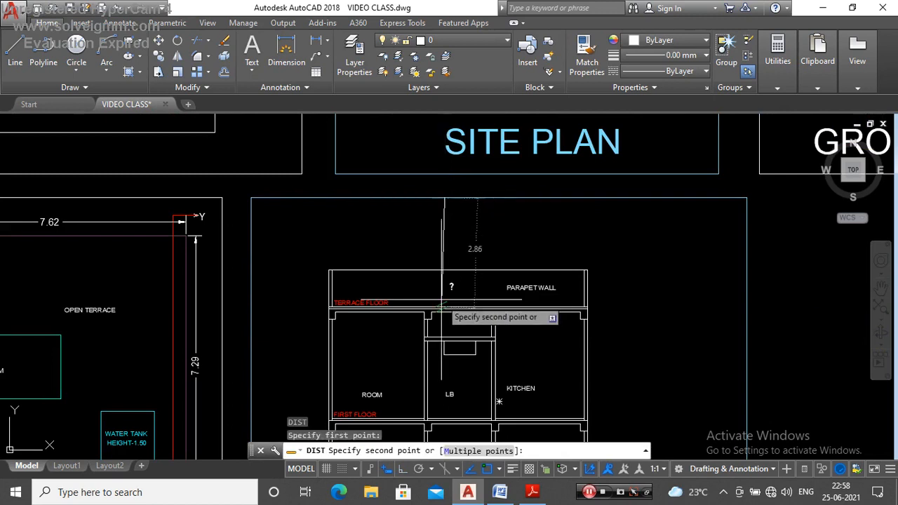
{"action": "key", "text": "Escape"}
{"action": "scroll", "coordinate": [439, 204], "scroll_direction": "down", "scroll_amount": 4}
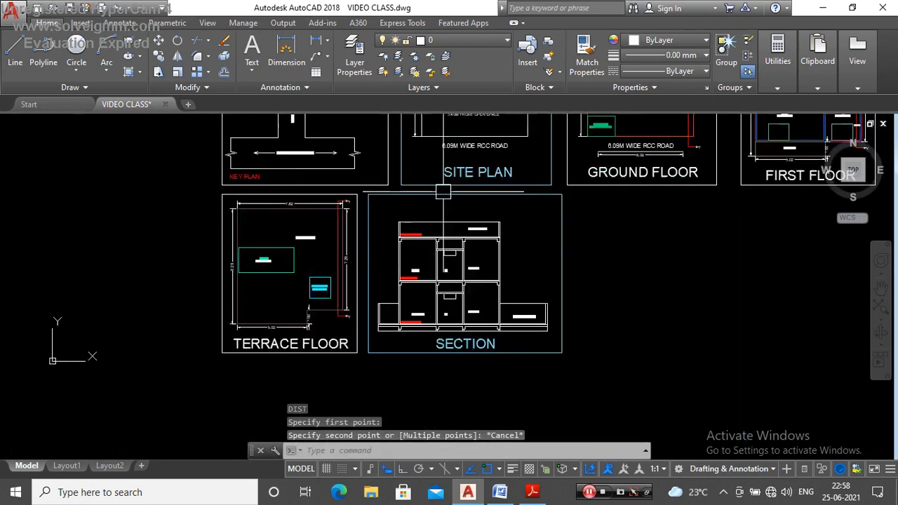
Step: Move the SECTION title slightly left with Ortho on, so that it sits centred beneath the building section drawing
{"action": "scroll", "coordinate": [431, 219], "scroll_direction": "up", "scroll_amount": 1}
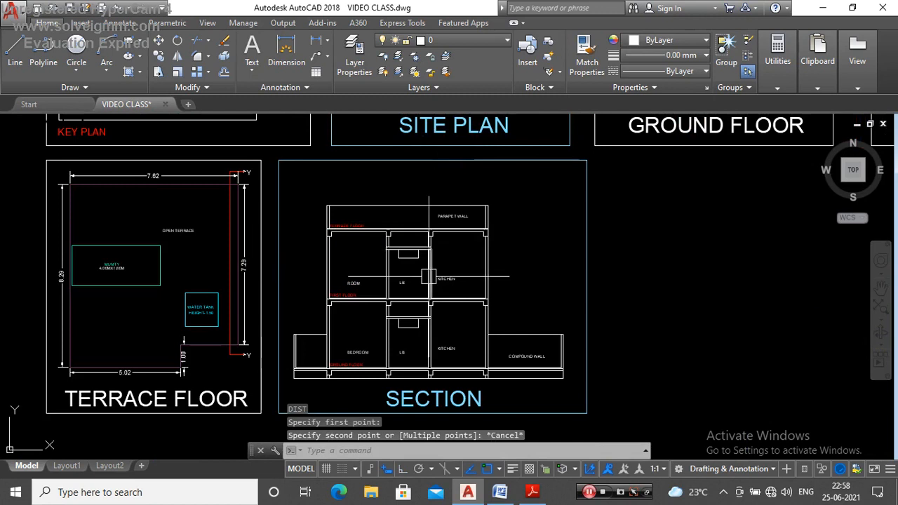
{"action": "scroll", "coordinate": [420, 316], "scroll_direction": "down", "scroll_amount": 4}
{"action": "scroll", "coordinate": [429, 267], "scroll_direction": "up", "scroll_amount": 4}
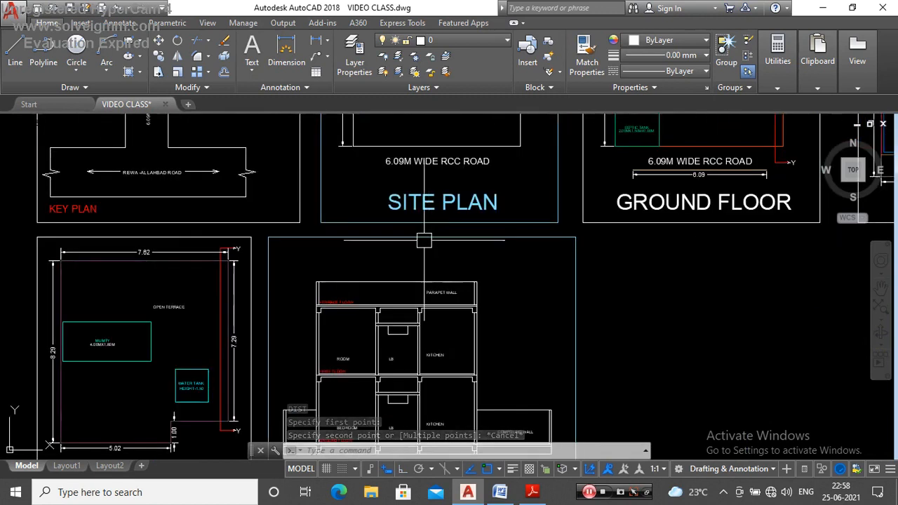
{"action": "scroll", "coordinate": [424, 242], "scroll_direction": "down", "scroll_amount": 4}
{"action": "scroll", "coordinate": [421, 253], "scroll_direction": "up", "scroll_amount": 4}
{"action": "scroll", "coordinate": [449, 261], "scroll_direction": "down", "scroll_amount": 4}
{"action": "scroll", "coordinate": [455, 266], "scroll_direction": "up", "scroll_amount": 5}
{"action": "scroll", "coordinate": [429, 270], "scroll_direction": "down", "scroll_amount": 3}
{"action": "scroll", "coordinate": [463, 322], "scroll_direction": "up", "scroll_amount": 2}
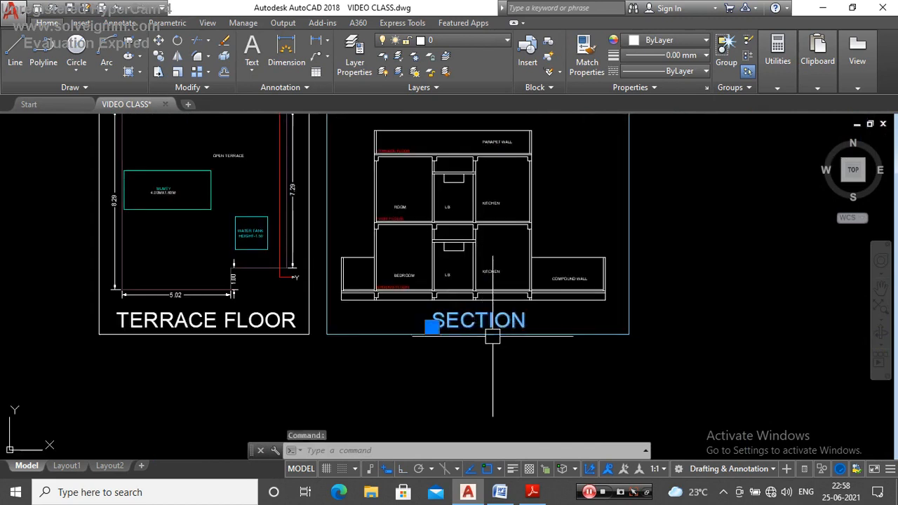
{"action": "key", "text": "Return"}
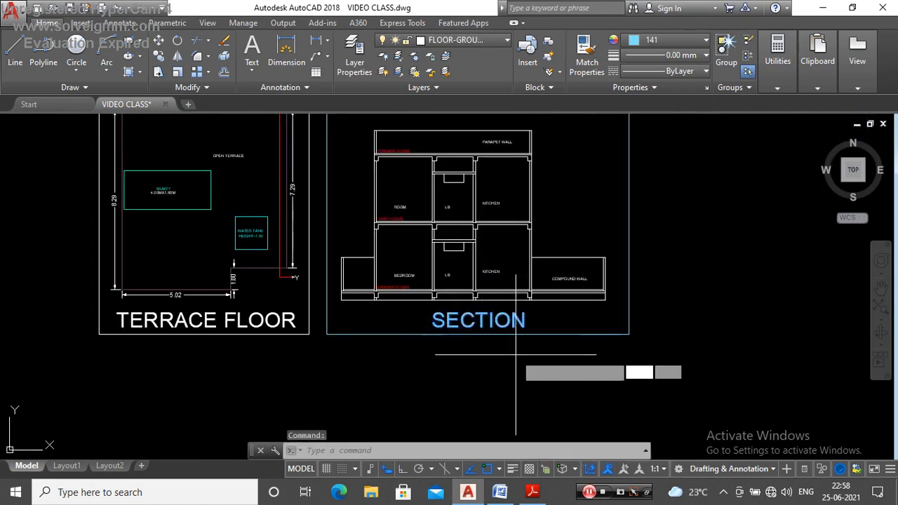
{"action": "scroll", "coordinate": [513, 355], "scroll_direction": "up", "scroll_amount": 2}
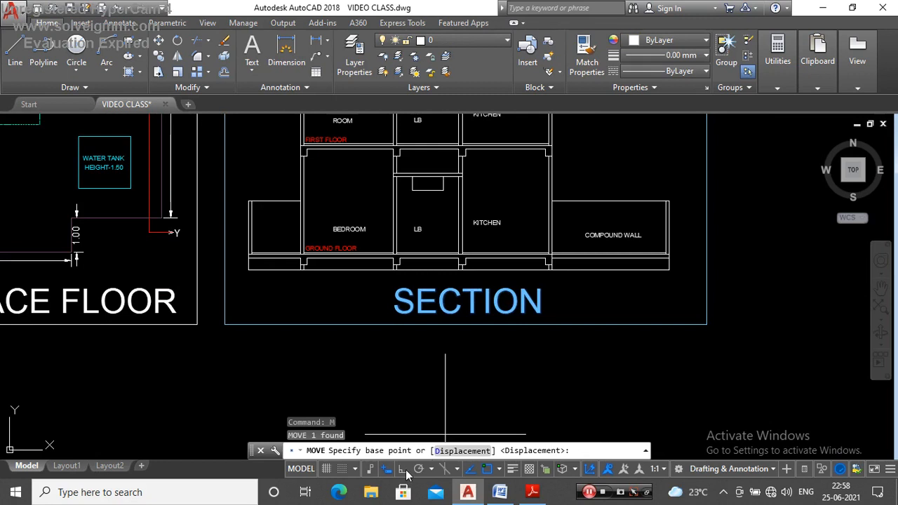
{"action": "left_click", "coordinate": [407, 471]}
{"action": "left_click", "coordinate": [549, 389]}
{"action": "left_click", "coordinate": [537, 390]}
{"action": "scroll", "coordinate": [517, 380], "scroll_direction": "down", "scroll_amount": 2}
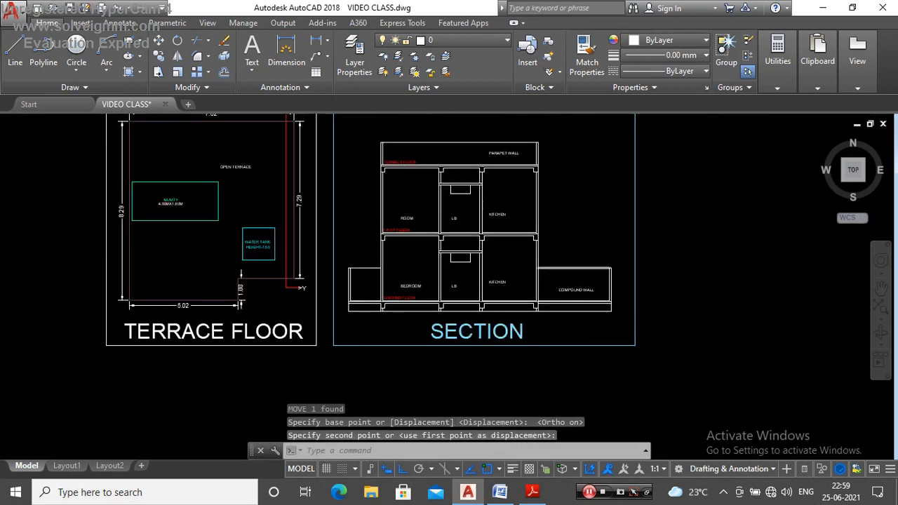
Step: Inspect the SECTION frame's layer and colour and check how the drawing sits within it
{"action": "scroll", "coordinate": [471, 351], "scroll_direction": "down", "scroll_amount": 2}
{"action": "left_click", "coordinate": [513, 196]}
{"action": "key", "text": "Escape"}
{"action": "scroll", "coordinate": [426, 240], "scroll_direction": "up", "scroll_amount": 4}
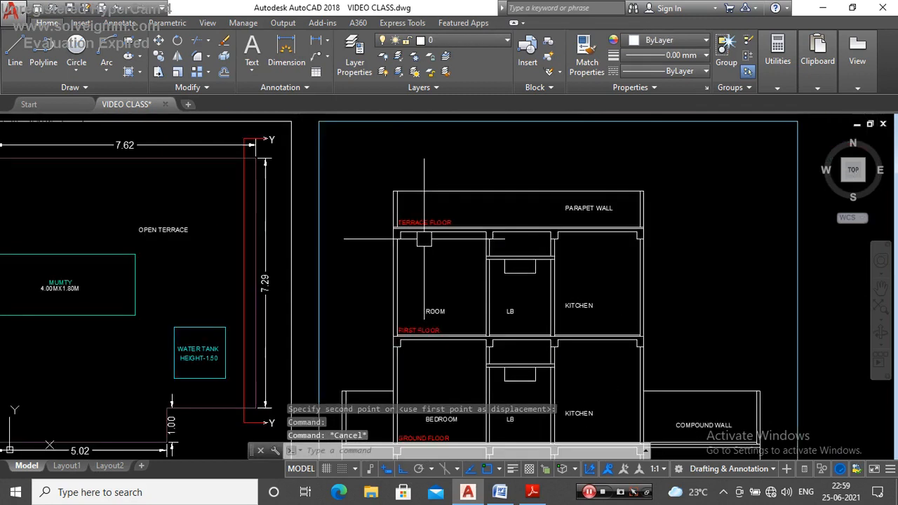
{"action": "scroll", "coordinate": [425, 241], "scroll_direction": "down", "scroll_amount": 6}
{"action": "left_click", "coordinate": [511, 245]}
{"action": "scroll", "coordinate": [470, 228], "scroll_direction": "up", "scroll_amount": 6}
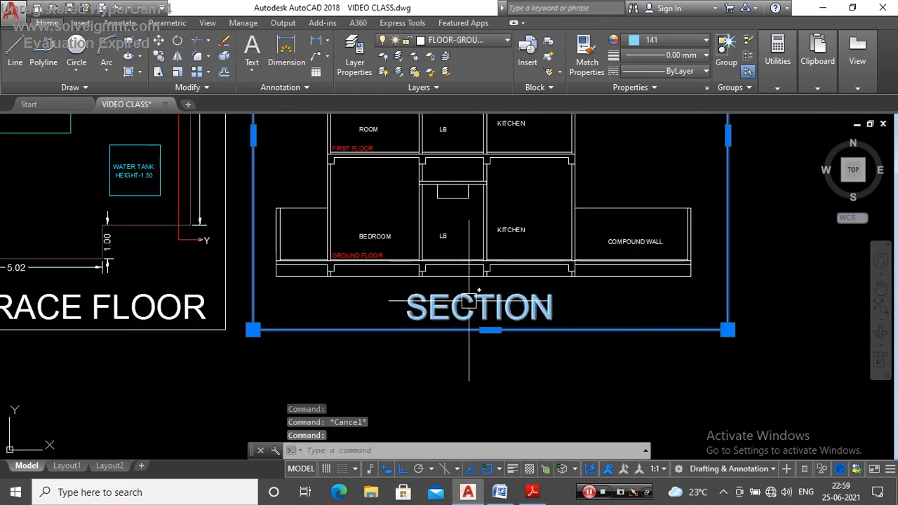
{"action": "scroll", "coordinate": [470, 224], "scroll_direction": "down", "scroll_amount": 4}
{"action": "key", "text": "Escape"}
{"action": "scroll", "coordinate": [469, 224], "scroll_direction": "down", "scroll_amount": 5}
{"action": "scroll", "coordinate": [489, 241], "scroll_direction": "up", "scroll_amount": 5}
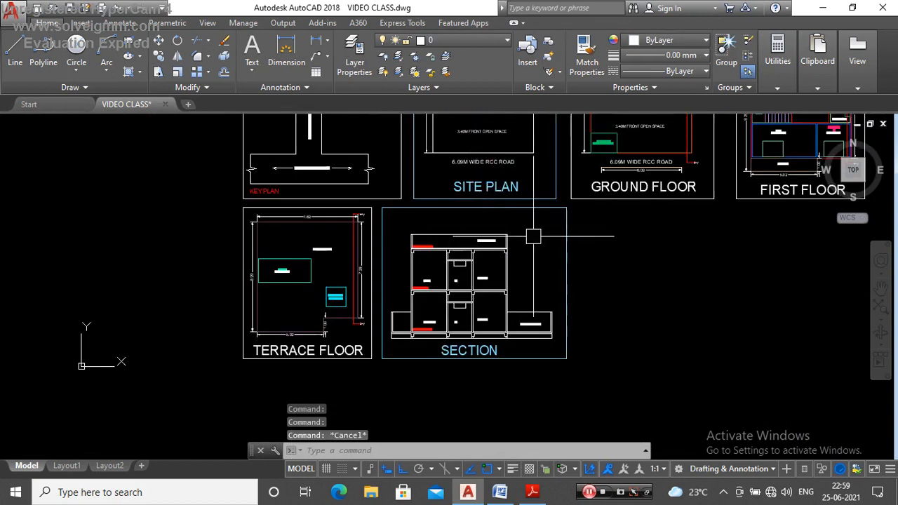
Step: Select the whole building section drawing inside its frame to check its layer, then clear the selection
{"action": "left_click", "coordinate": [557, 226]}
{"action": "scroll", "coordinate": [368, 349], "scroll_direction": "up", "scroll_amount": 4}
{"action": "scroll", "coordinate": [373, 353], "scroll_direction": "down", "scroll_amount": 3}
{"action": "scroll", "coordinate": [334, 366], "scroll_direction": "up", "scroll_amount": 3}
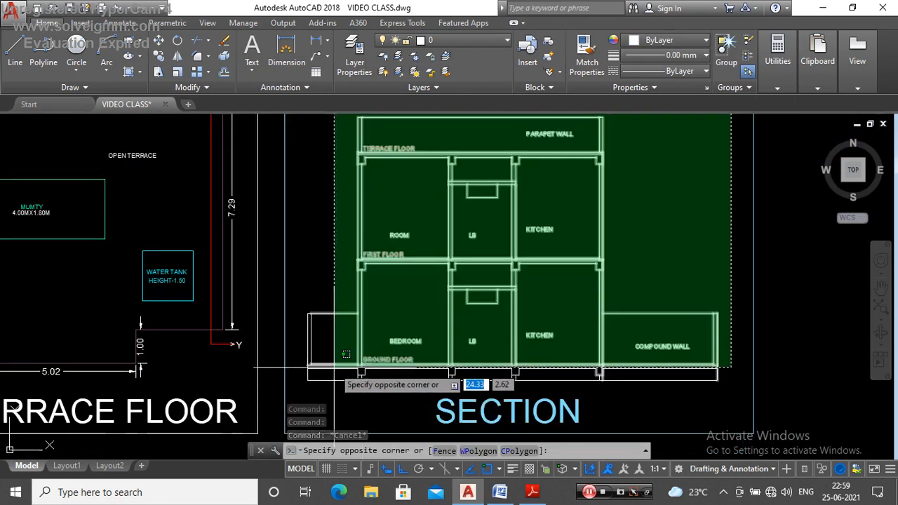
{"action": "left_click", "coordinate": [310, 390]}
{"action": "scroll", "coordinate": [393, 316], "scroll_direction": "down", "scroll_amount": 5}
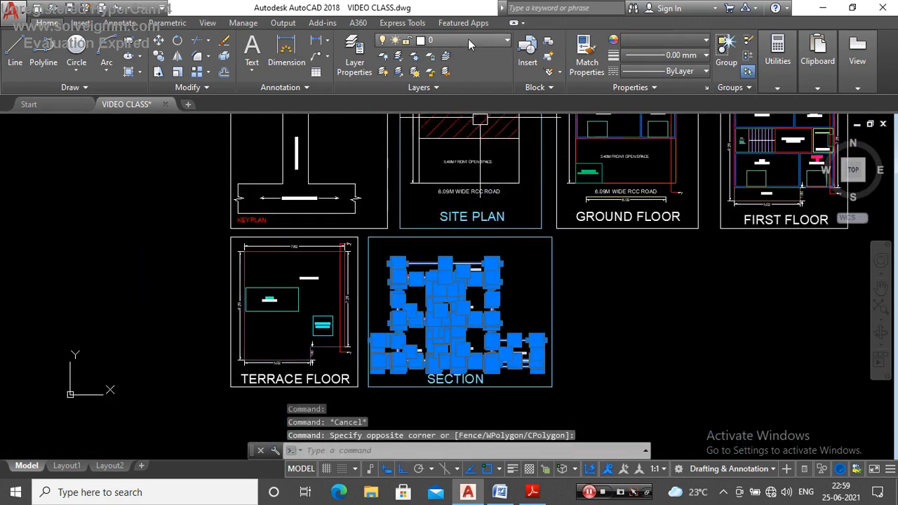
{"action": "scroll", "coordinate": [497, 301], "scroll_direction": "down", "scroll_amount": 4}
{"action": "scroll", "coordinate": [511, 312], "scroll_direction": "up", "scroll_amount": 3}
{"action": "scroll", "coordinate": [511, 312], "scroll_direction": "up", "scroll_amount": 4}
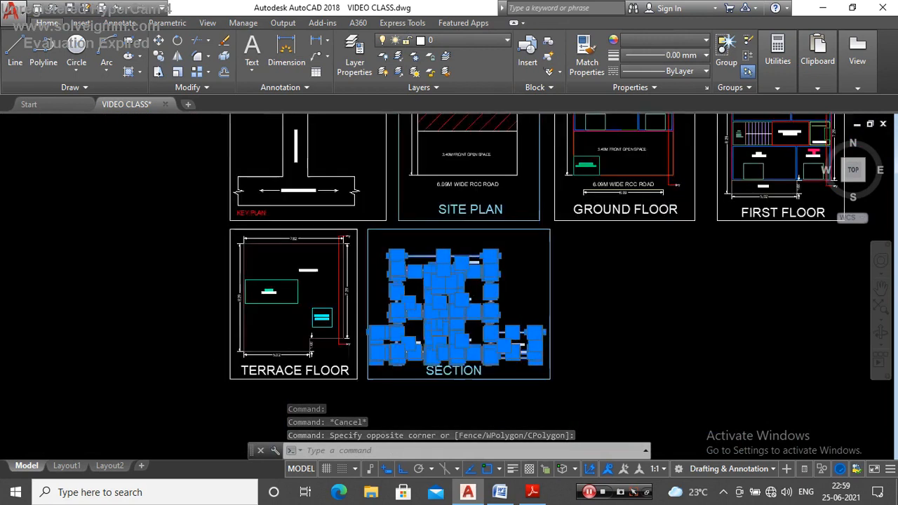
{"action": "key", "text": "Escape"}
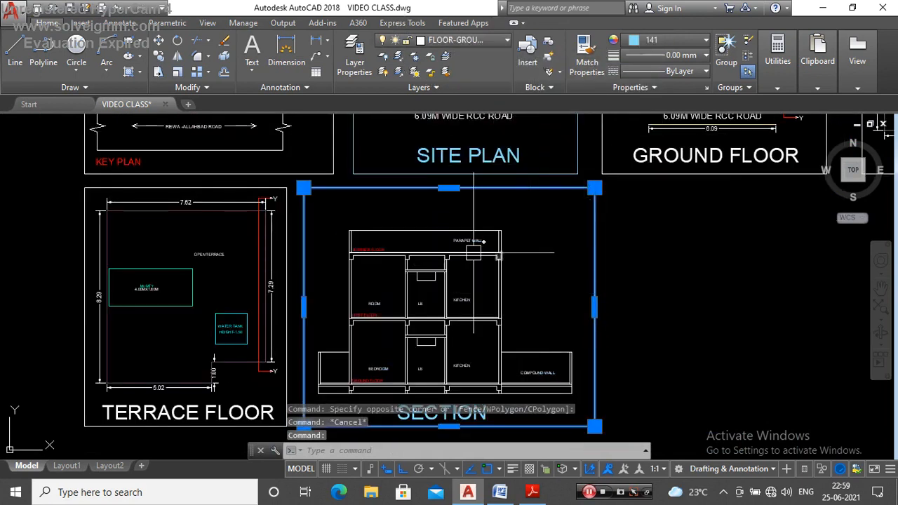
Step: Review the SECTION frame and its title, checking the layer each one is on
{"action": "scroll", "coordinate": [474, 253], "scroll_direction": "down", "scroll_amount": 6}
{"action": "scroll", "coordinate": [462, 239], "scroll_direction": "up", "scroll_amount": 4}
{"action": "scroll", "coordinate": [469, 250], "scroll_direction": "up", "scroll_amount": 4}
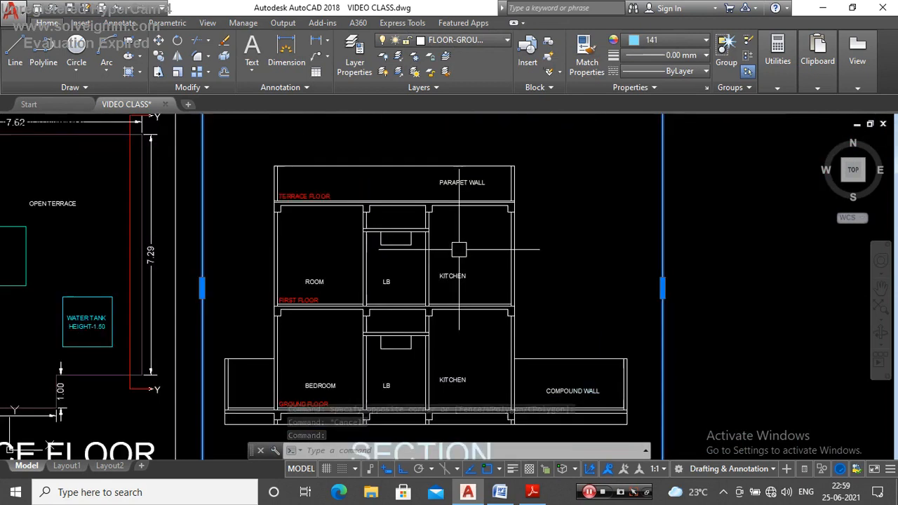
{"action": "scroll", "coordinate": [460, 260], "scroll_direction": "down", "scroll_amount": 6}
{"action": "key", "text": "Escape"}
{"action": "scroll", "coordinate": [481, 330], "scroll_direction": "up", "scroll_amount": 4}
{"action": "scroll", "coordinate": [487, 321], "scroll_direction": "down", "scroll_amount": 2}
{"action": "scroll", "coordinate": [481, 333], "scroll_direction": "up", "scroll_amount": 2}
{"action": "scroll", "coordinate": [532, 360], "scroll_direction": "down", "scroll_amount": 2}
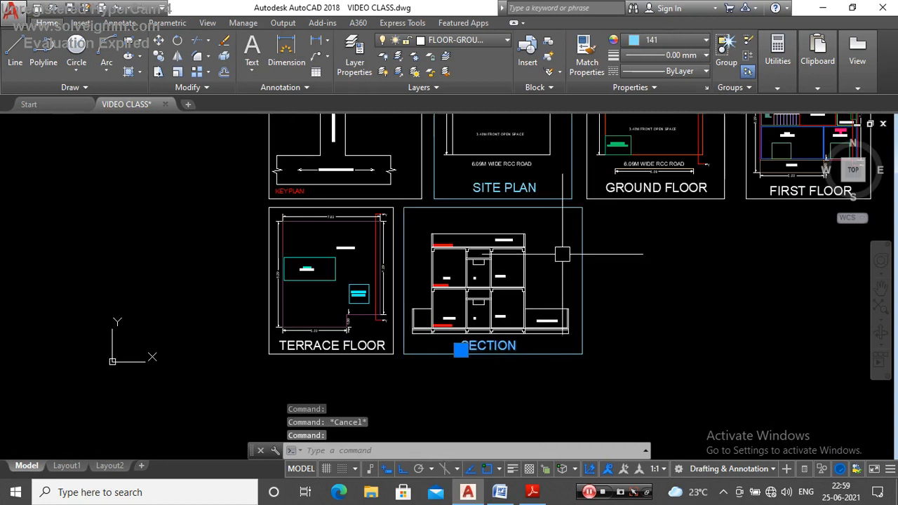
Step: Examine the SECTION frame alongside the neighbouring floor plan frames, and check the SECTION title's layer and colour
{"action": "key", "text": "Escape"}
{"action": "scroll", "coordinate": [450, 289], "scroll_direction": "down", "scroll_amount": 2}
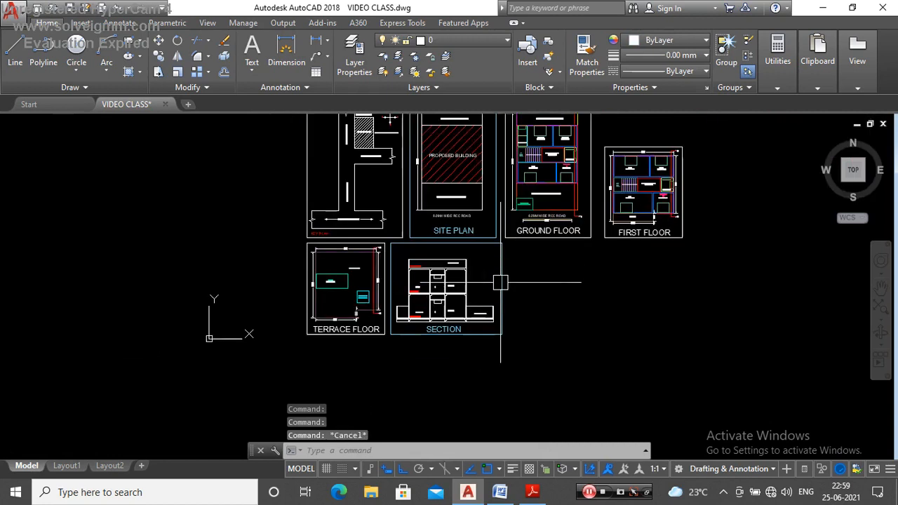
{"action": "scroll", "coordinate": [428, 281], "scroll_direction": "up", "scroll_amount": 4}
{"action": "scroll", "coordinate": [520, 286], "scroll_direction": "down", "scroll_amount": 4}
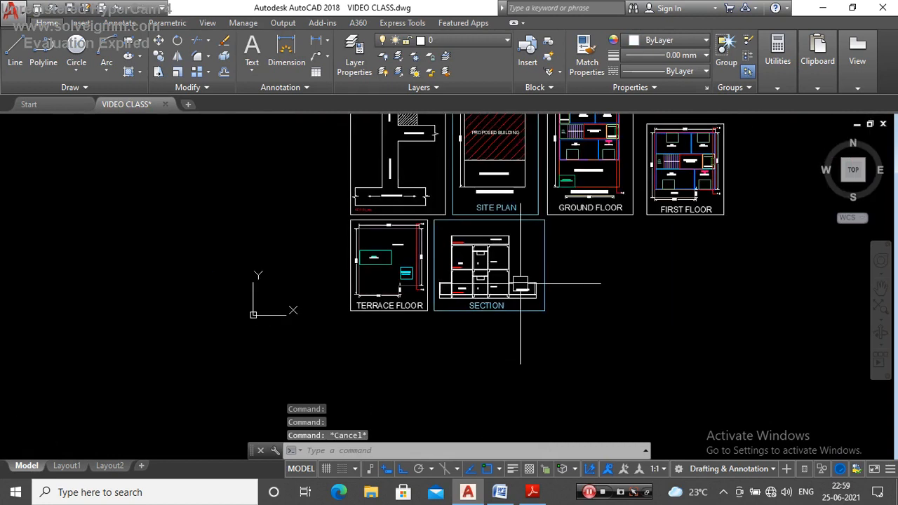
{"action": "scroll", "coordinate": [455, 237], "scroll_direction": "up", "scroll_amount": 6}
{"action": "scroll", "coordinate": [518, 331], "scroll_direction": "down", "scroll_amount": 5}
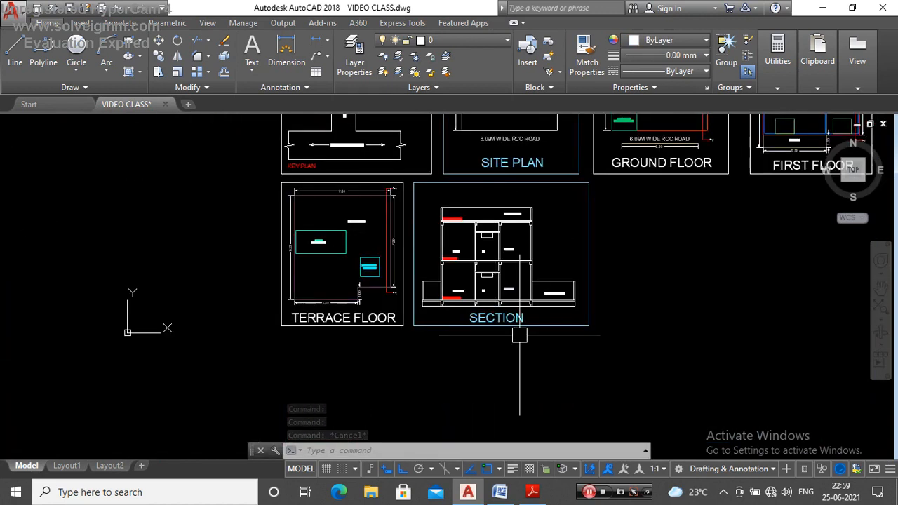
{"action": "scroll", "coordinate": [495, 316], "scroll_direction": "up", "scroll_amount": 3}
{"action": "left_click", "coordinate": [501, 304]}
{"action": "left_click", "coordinate": [506, 314]}
{"action": "scroll", "coordinate": [508, 332], "scroll_direction": "down", "scroll_amount": 4}
{"action": "key", "text": "Escape"}
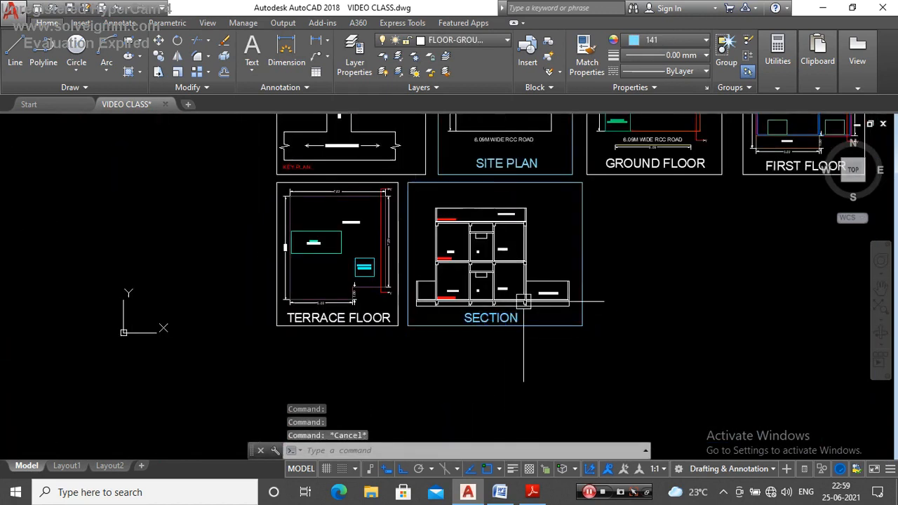
Step: Examine the room, floor level, compound wall and parapet wall labels throughout the building section
{"action": "scroll", "coordinate": [503, 242], "scroll_direction": "up", "scroll_amount": 4}
{"action": "scroll", "coordinate": [520, 365], "scroll_direction": "up", "scroll_amount": 2}
{"action": "scroll", "coordinate": [509, 302], "scroll_direction": "down", "scroll_amount": 4}
{"action": "scroll", "coordinate": [512, 309], "scroll_direction": "up", "scroll_amount": 4}
{"action": "scroll", "coordinate": [523, 305], "scroll_direction": "down", "scroll_amount": 2}
{"action": "scroll", "coordinate": [512, 281], "scroll_direction": "up", "scroll_amount": 4}
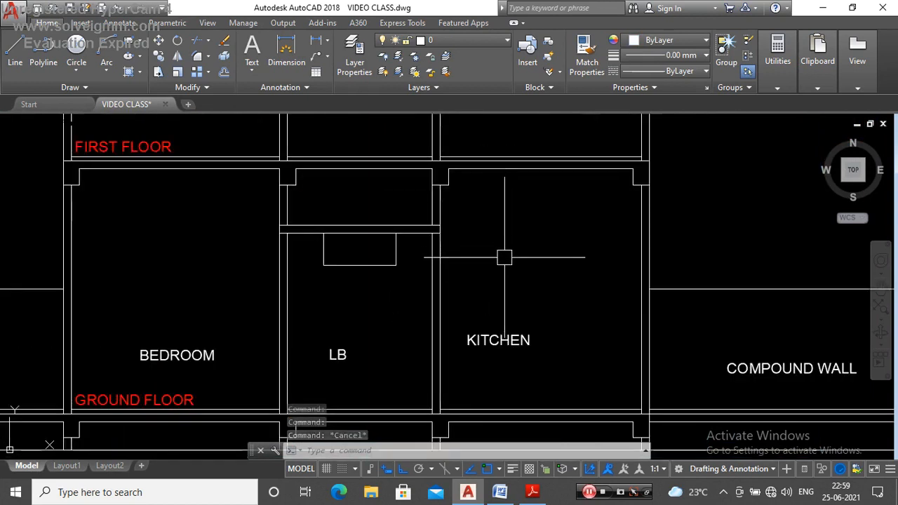
{"action": "scroll", "coordinate": [516, 316], "scroll_direction": "down", "scroll_amount": 4}
{"action": "scroll", "coordinate": [400, 309], "scroll_direction": "up", "scroll_amount": 2}
{"action": "scroll", "coordinate": [403, 302], "scroll_direction": "down", "scroll_amount": 4}
{"action": "scroll", "coordinate": [548, 323], "scroll_direction": "up", "scroll_amount": 2}
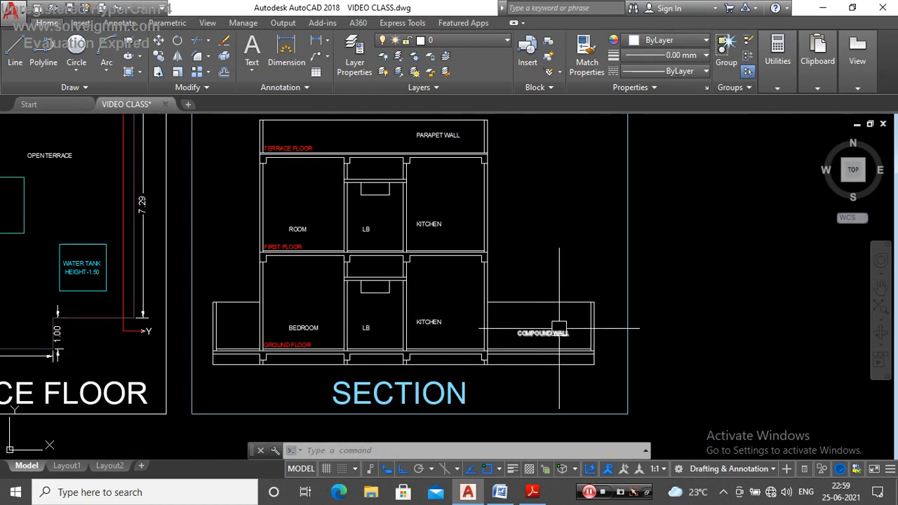
{"action": "scroll", "coordinate": [559, 328], "scroll_direction": "down", "scroll_amount": 2}
{"action": "scroll", "coordinate": [467, 215], "scroll_direction": "up", "scroll_amount": 3}
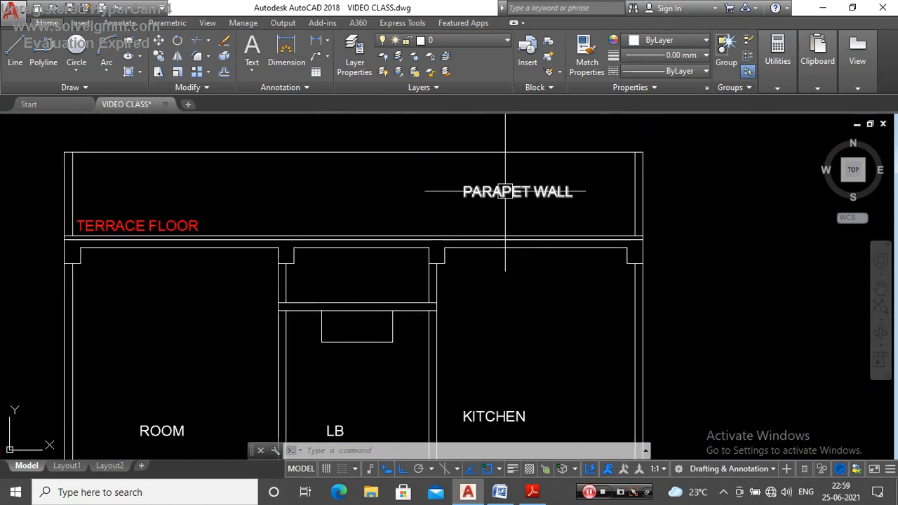
{"action": "scroll", "coordinate": [501, 210], "scroll_direction": "down", "scroll_amount": 2}
{"action": "scroll", "coordinate": [533, 270], "scroll_direction": "down", "scroll_amount": 1}
{"action": "scroll", "coordinate": [489, 284], "scroll_direction": "down", "scroll_amount": 2}
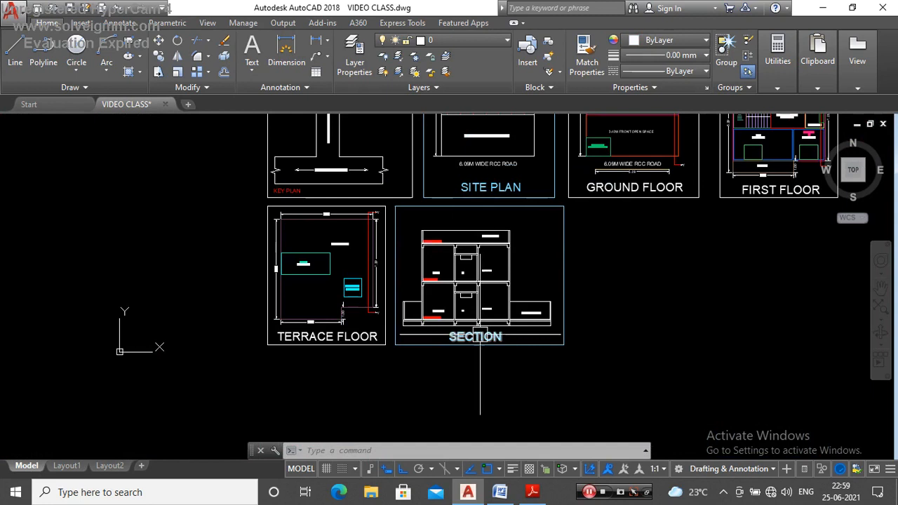
{"action": "scroll", "coordinate": [517, 264], "scroll_direction": "up", "scroll_amount": 2}
{"action": "scroll", "coordinate": [452, 284], "scroll_direction": "down", "scroll_amount": 3}
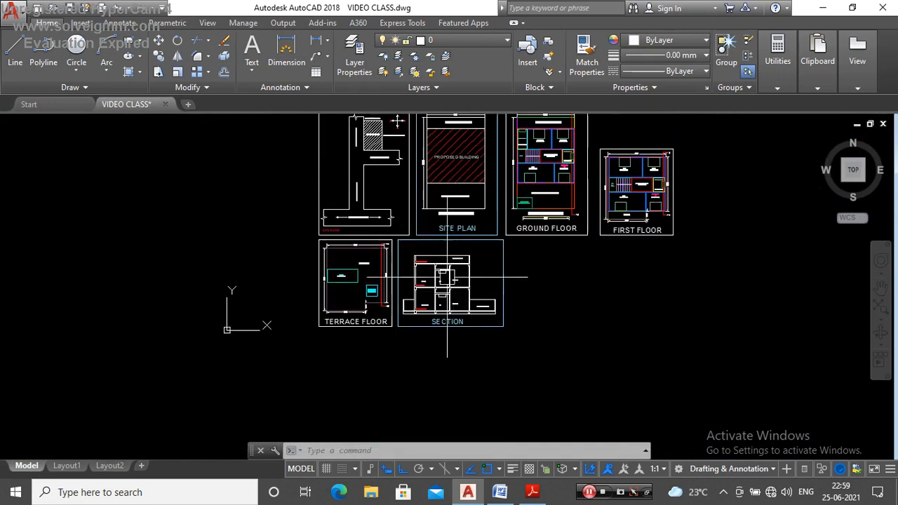
{"action": "scroll", "coordinate": [449, 279], "scroll_direction": "up", "scroll_amount": 3}
{"action": "scroll", "coordinate": [495, 334], "scroll_direction": "down", "scroll_amount": 2}
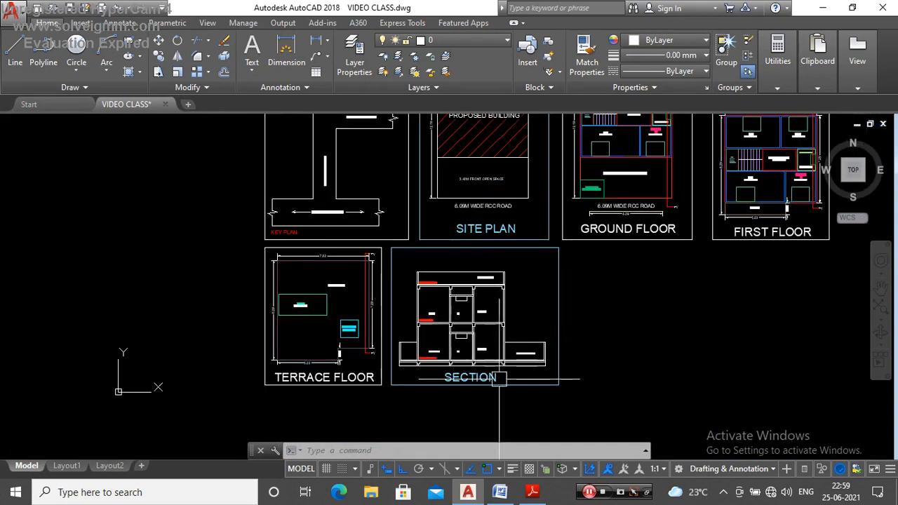
Step: Make FLOOR-GROUND the current layer and set the current object colour to index 105
{"action": "left_click", "coordinate": [471, 40]}
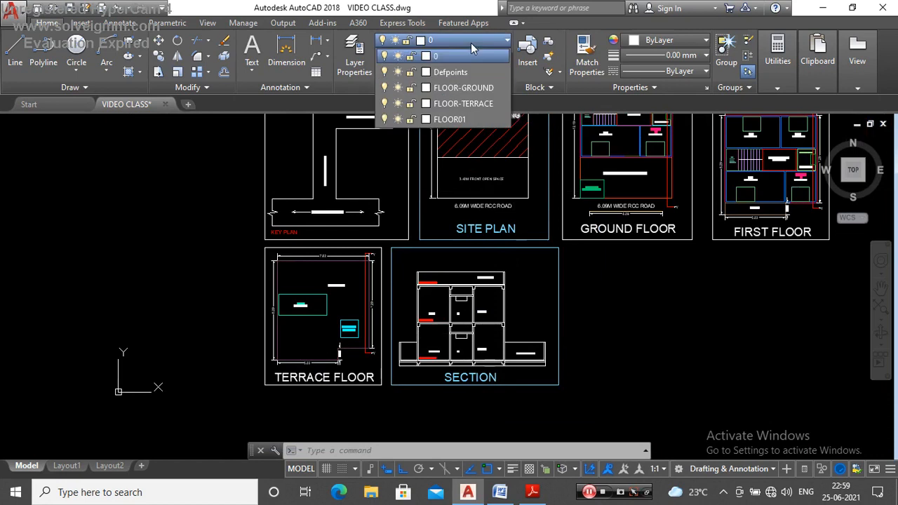
{"action": "left_click", "coordinate": [459, 88]}
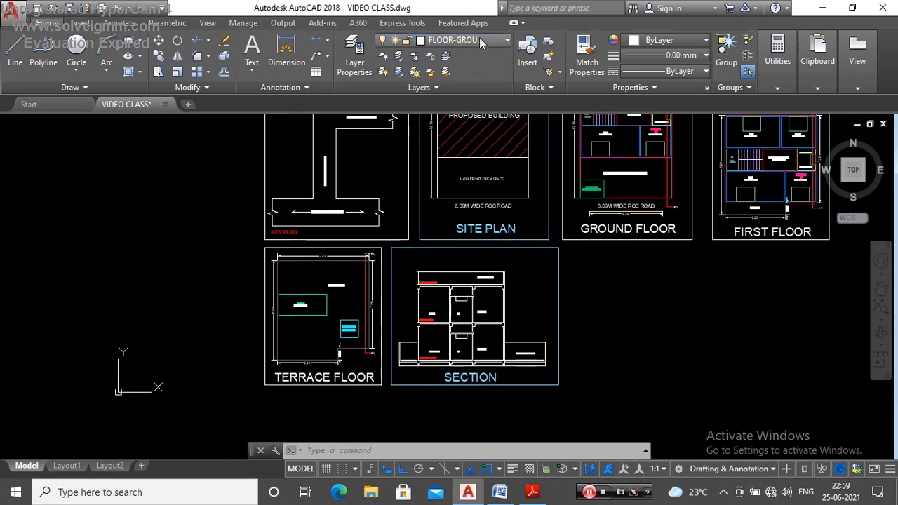
{"action": "left_click", "coordinate": [647, 39]}
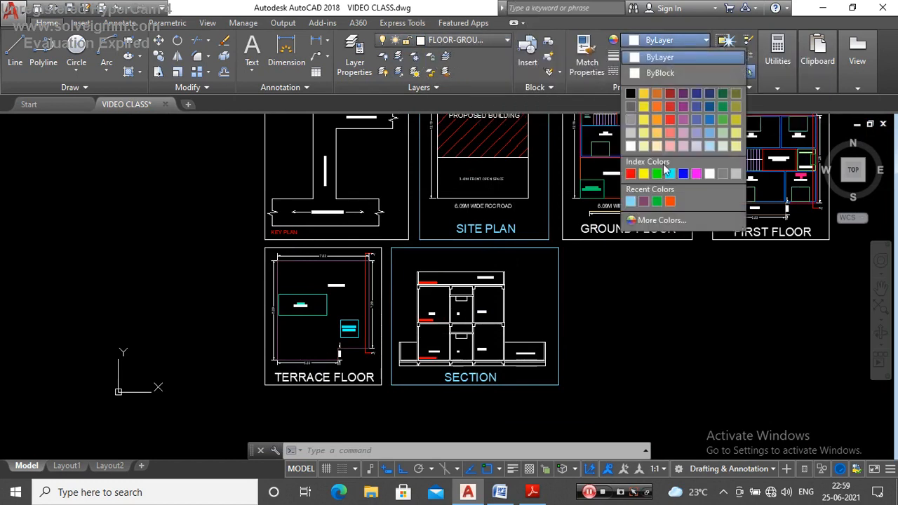
{"action": "left_click", "coordinate": [658, 222]}
{"action": "type", "text": "105"}
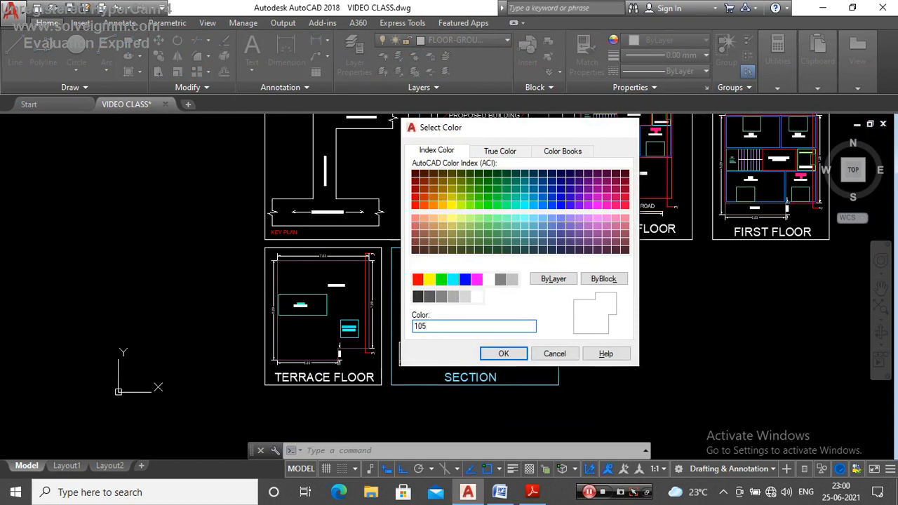
{"action": "key", "text": "Return"}
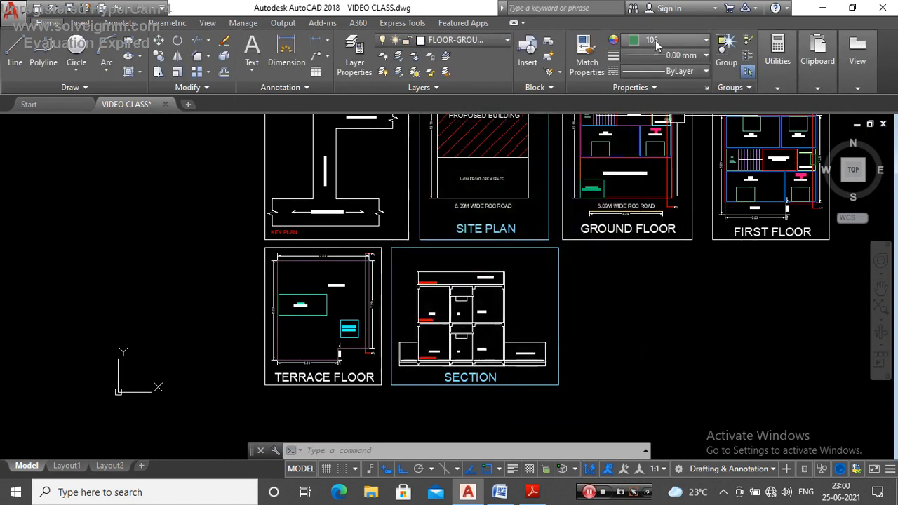
Step: Draw a vertical line over the plinth's outer edge below the compound wall, from the base line up to the floor slab's upper line
{"action": "scroll", "coordinate": [542, 368], "scroll_direction": "up", "scroll_amount": 4}
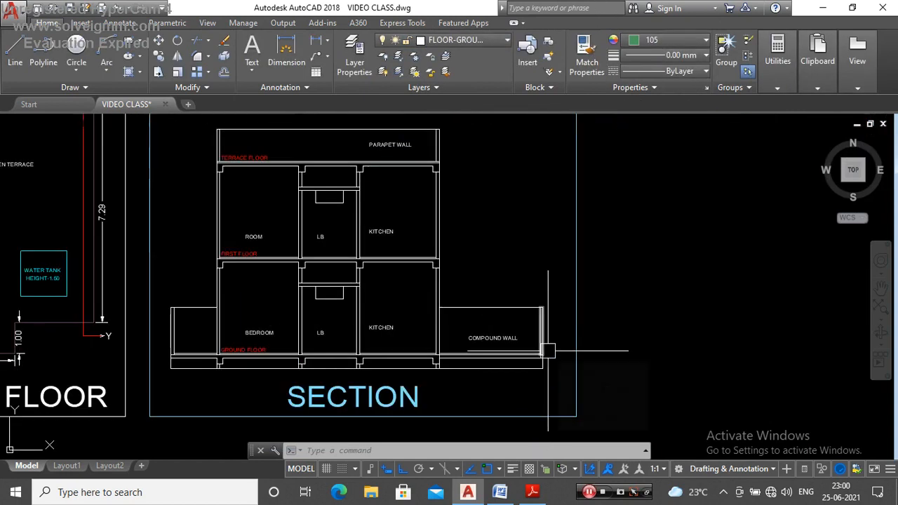
{"action": "key", "text": "Return"}
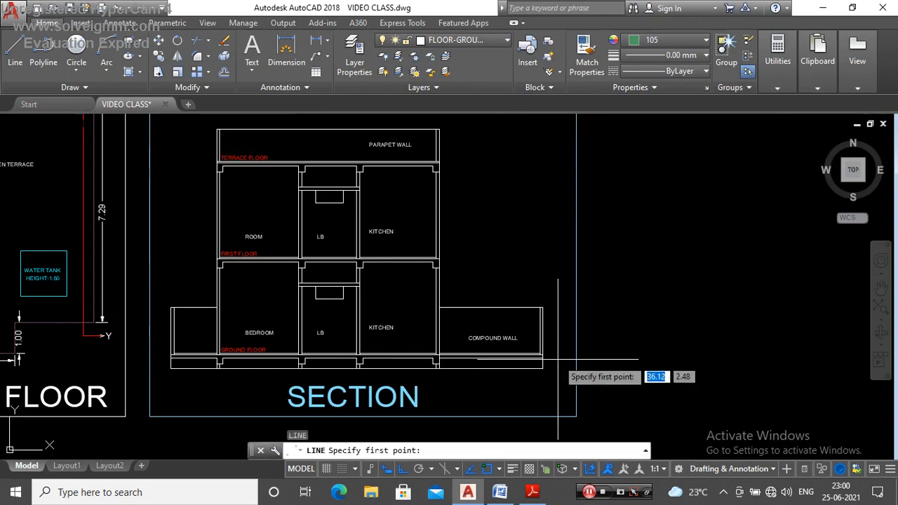
{"action": "scroll", "coordinate": [555, 372], "scroll_direction": "up", "scroll_amount": 5}
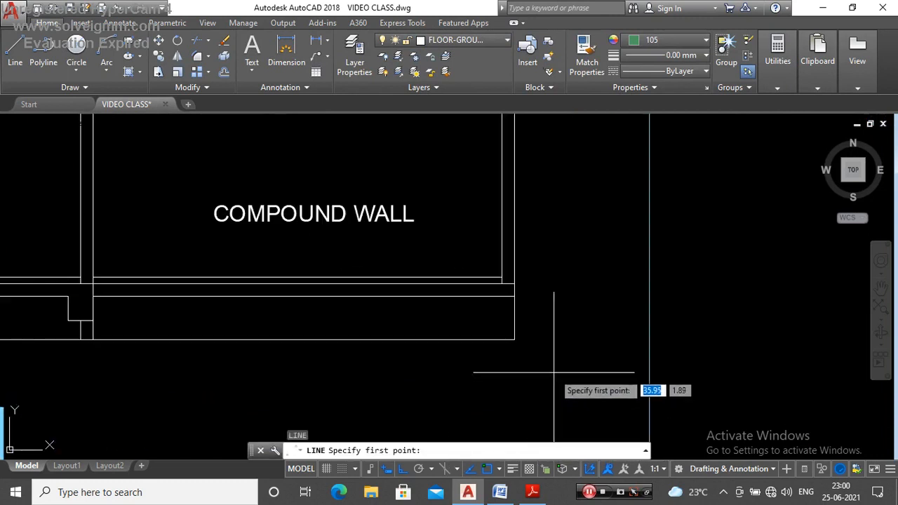
{"action": "left_click", "coordinate": [515, 339]}
{"action": "left_click", "coordinate": [514, 283]}
{"action": "key", "text": "Escape"}
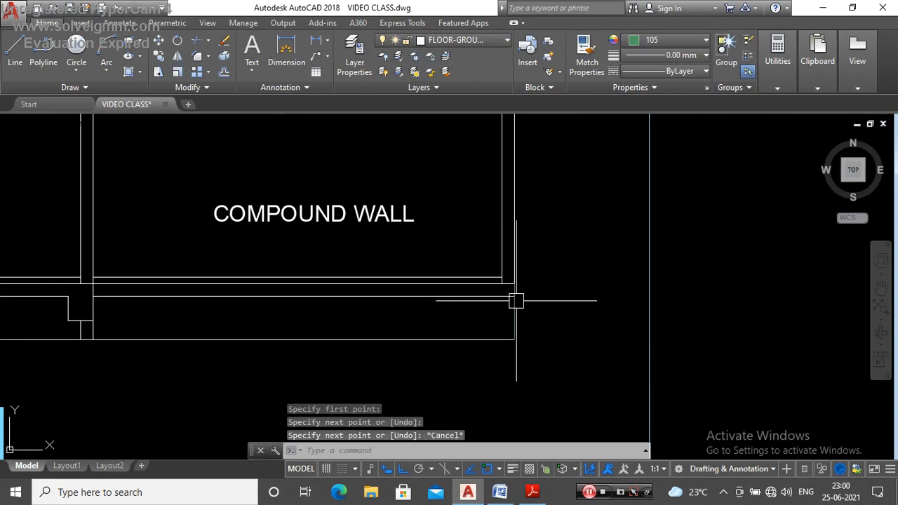
Step: Move the plinth height line horizontally a short distance outside the compound wall, clear of the section outline
{"action": "left_click", "coordinate": [515, 302]}
{"action": "key", "text": "Return"}
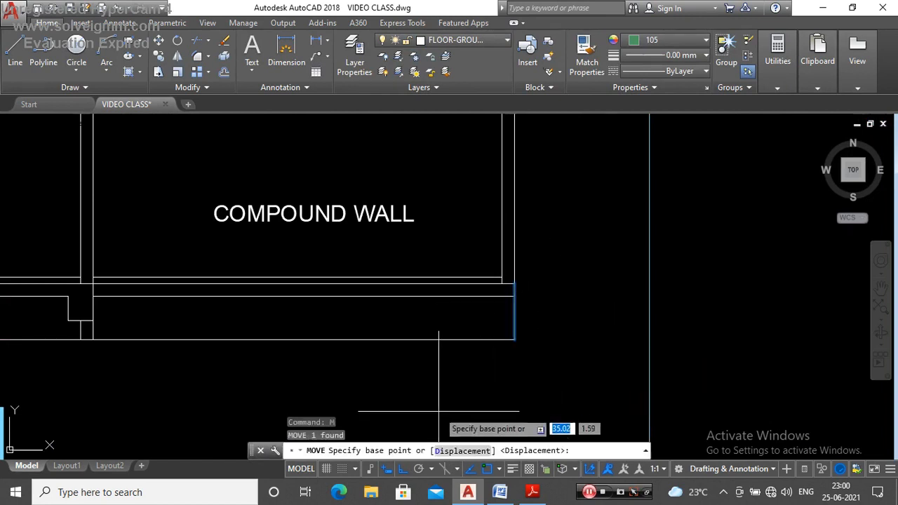
{"action": "left_click", "coordinate": [517, 370]}
{"action": "left_click", "coordinate": [528, 387]}
{"action": "left_click", "coordinate": [557, 316]}
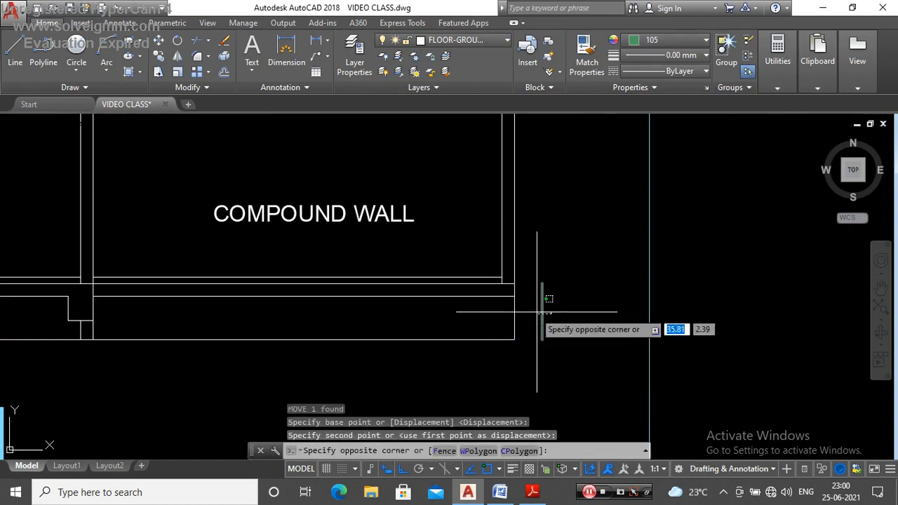
{"action": "left_click", "coordinate": [534, 312]}
{"action": "scroll", "coordinate": [542, 286], "scroll_direction": "up", "scroll_amount": 2}
{"action": "key", "text": "Escape"}
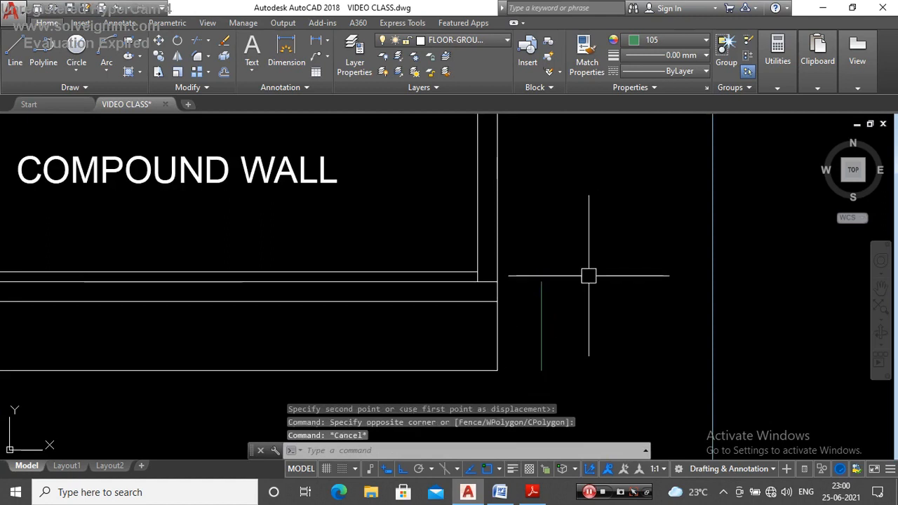
Step: Set the current colour to 160 and draw a 1.50 vertical line from the compound wall's top edge down to the floor line
{"action": "scroll", "coordinate": [581, 301], "scroll_direction": "down", "scroll_amount": 5}
{"action": "scroll", "coordinate": [515, 288], "scroll_direction": "up", "scroll_amount": 6}
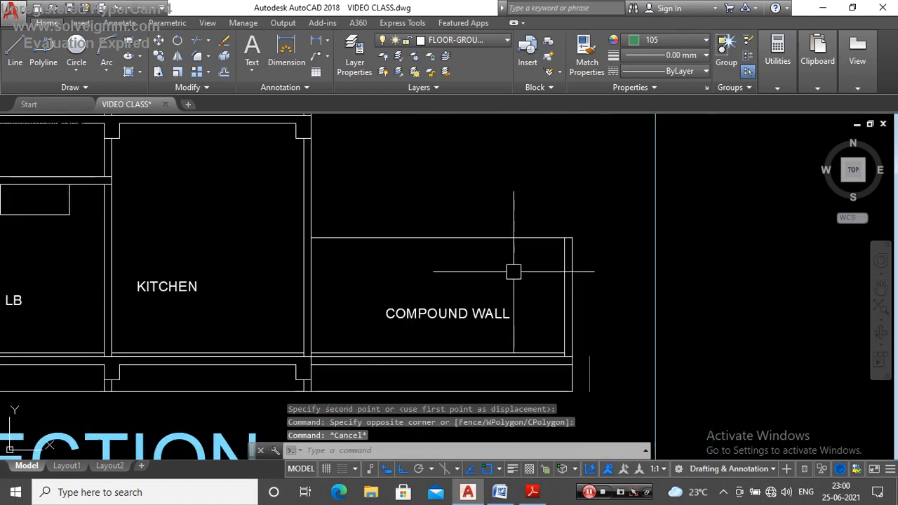
{"action": "left_click", "coordinate": [642, 42]}
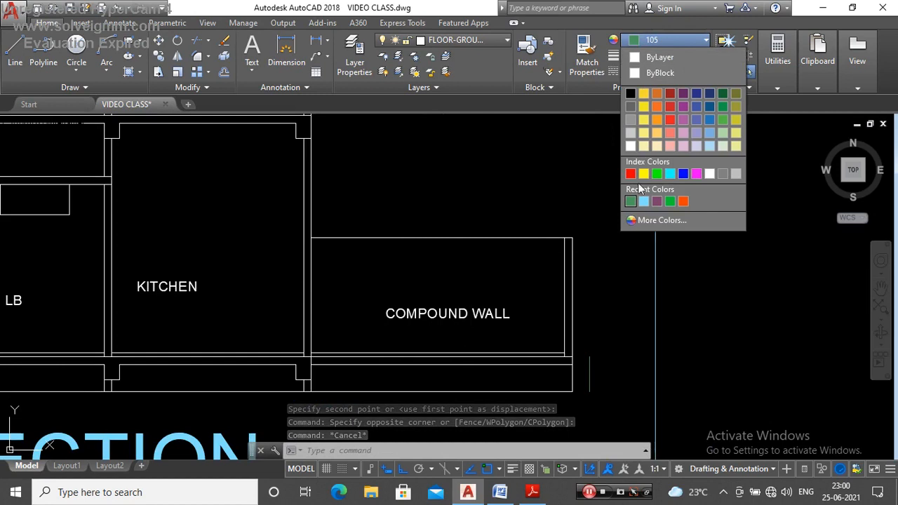
{"action": "left_click", "coordinate": [643, 225]}
{"action": "type", "text": "160"}
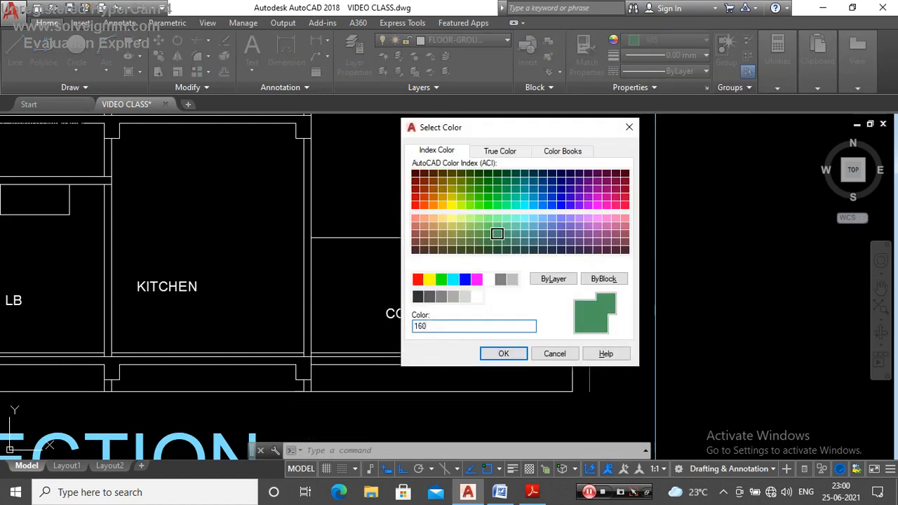
{"action": "key", "text": "Return"}
{"action": "type", "text": "L"}
{"action": "key", "text": "Return"}
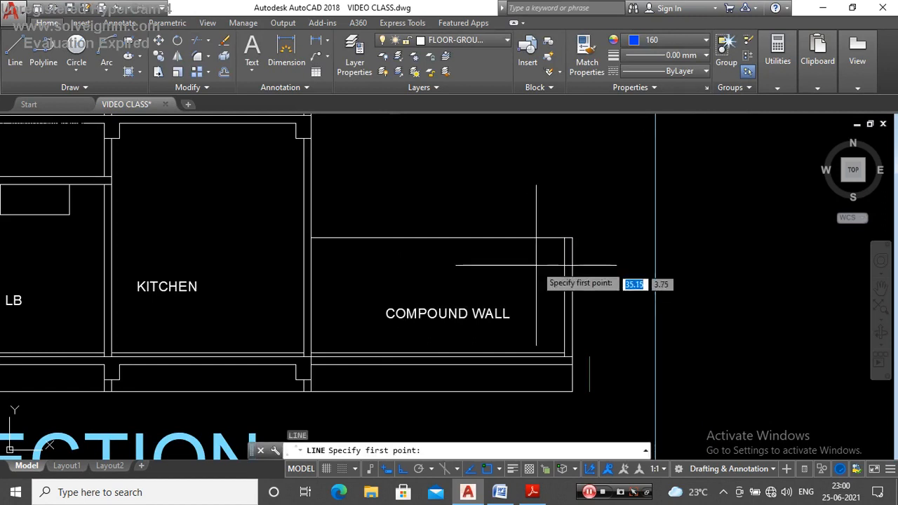
{"action": "left_click", "coordinate": [525, 239]}
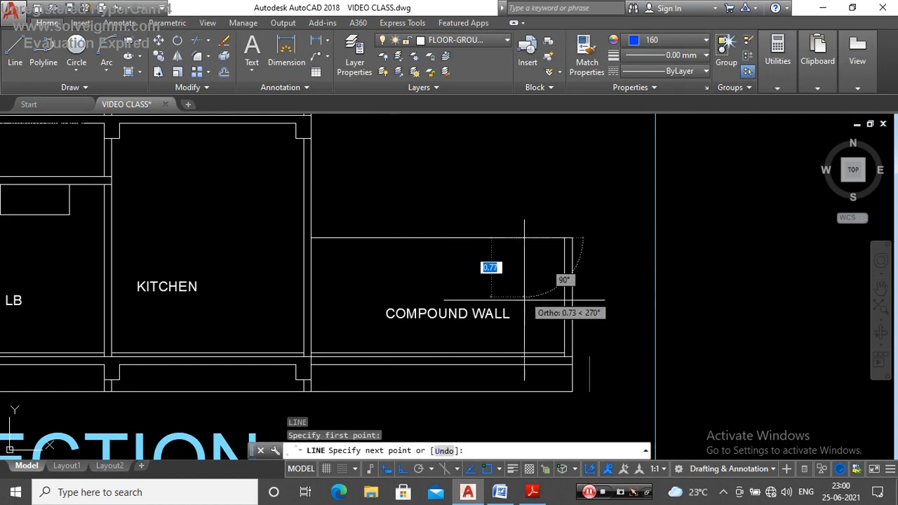
{"action": "left_click", "coordinate": [525, 353]}
{"action": "key", "text": "Escape"}
Step: Check the length of the blue compound wall height line, then clear the selection
{"action": "left_click", "coordinate": [525, 305]}
{"action": "mouse_move", "coordinate": [525, 239]}
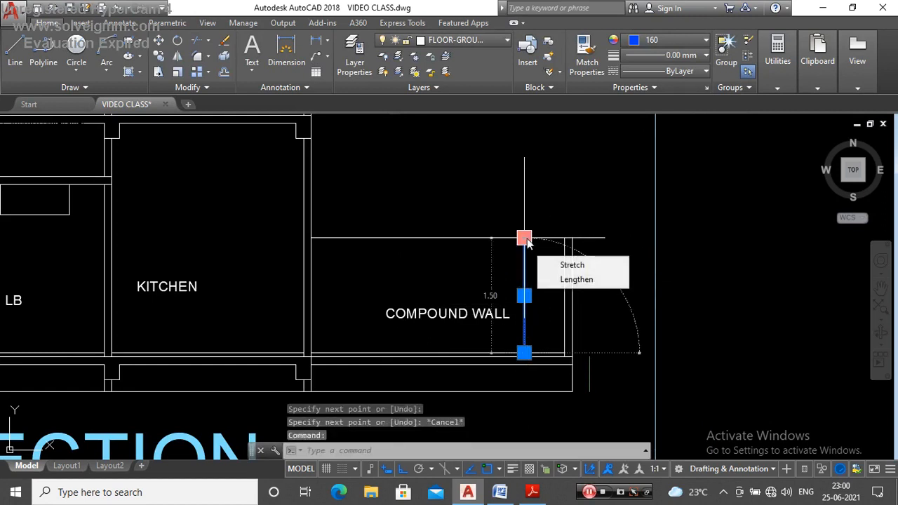
{"action": "key", "text": "Escape"}
{"action": "left_click", "coordinate": [526, 281]}
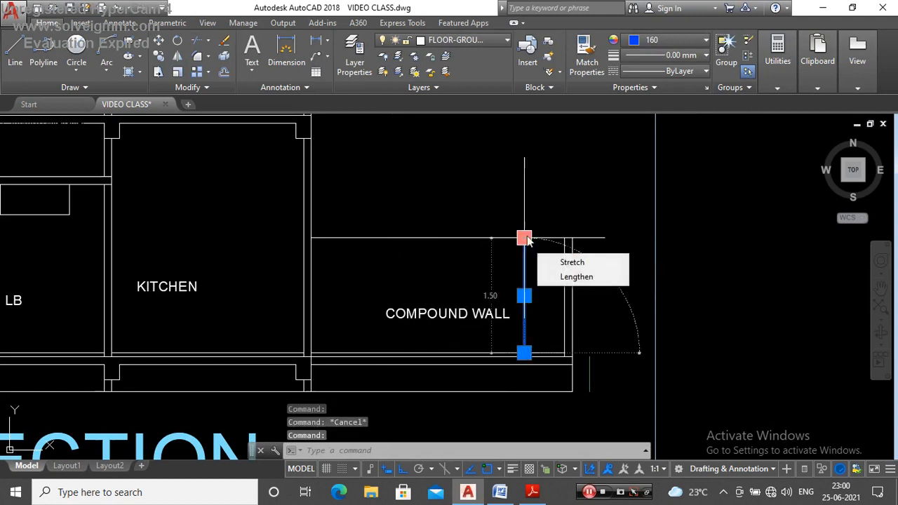
{"action": "key", "text": "Escape"}
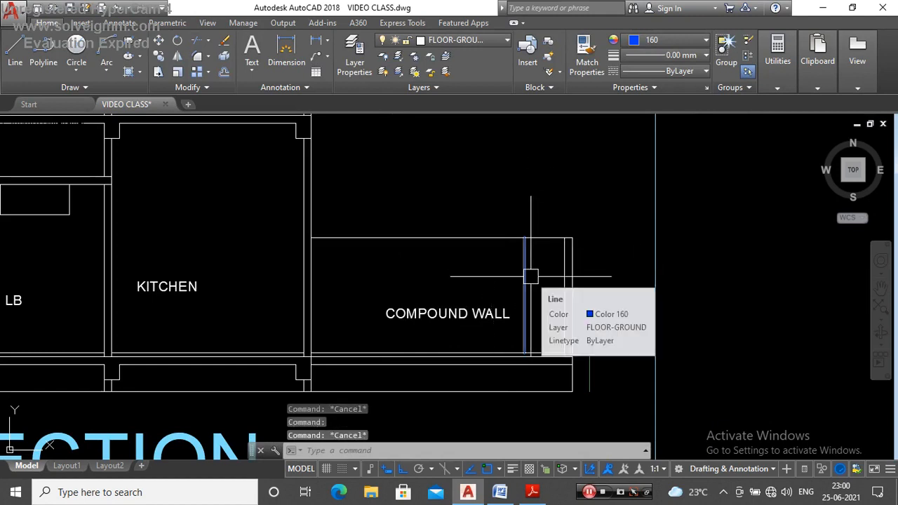
Step: Set the current colour to 110 and draw a vertical line from the compound wall's top edge to the floor line, between the blue line and outer wall
{"action": "scroll", "coordinate": [530, 276], "scroll_direction": "down", "scroll_amount": 5}
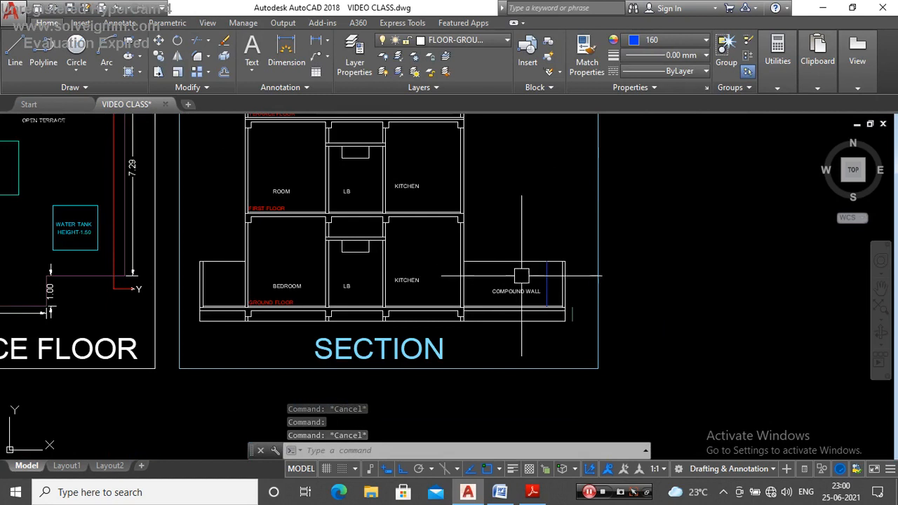
{"action": "scroll", "coordinate": [556, 272], "scroll_direction": "up", "scroll_amount": 2}
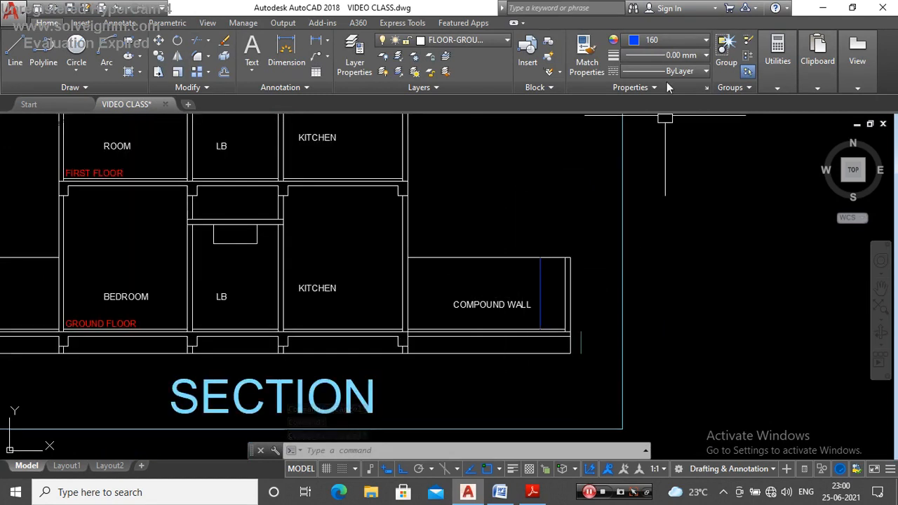
{"action": "left_click", "coordinate": [660, 44]}
{"action": "left_click", "coordinate": [659, 221]}
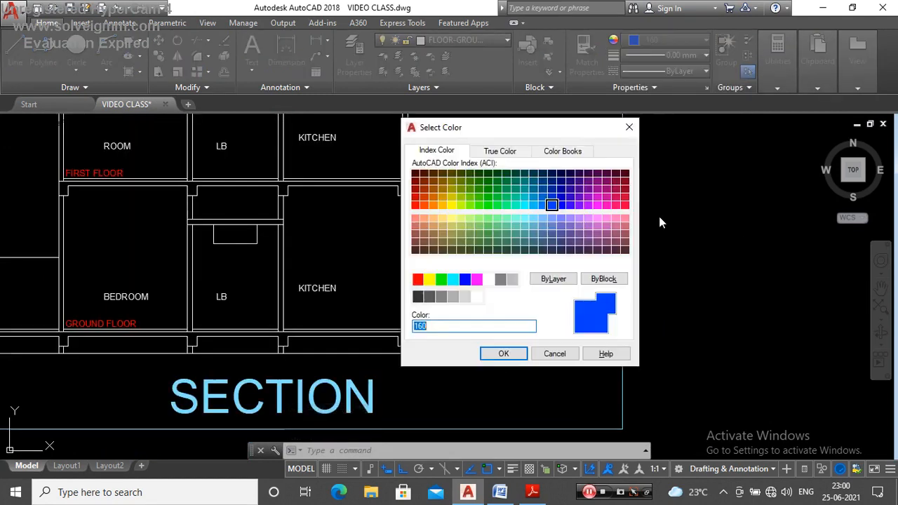
{"action": "key", "text": "Return"}
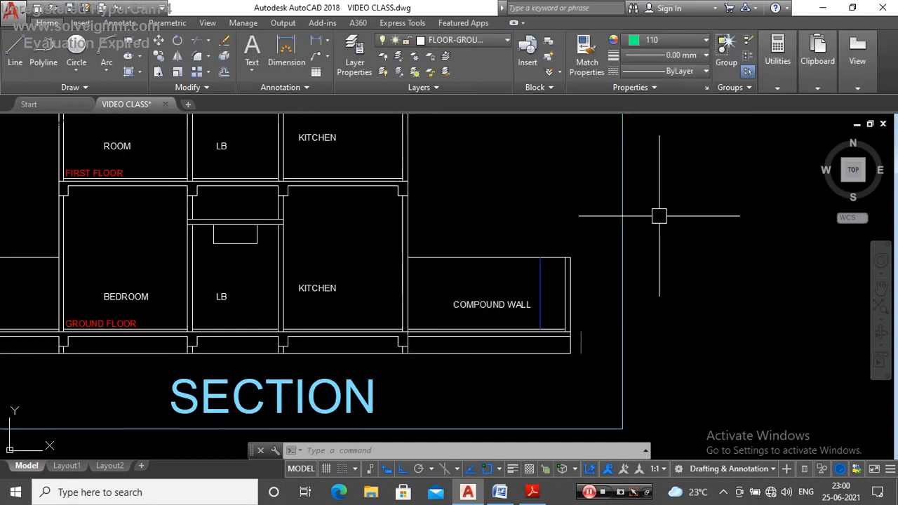
{"action": "type", "text": "l"}
{"action": "key", "text": "Return"}
{"action": "scroll", "coordinate": [563, 300], "scroll_direction": "up", "scroll_amount": 2}
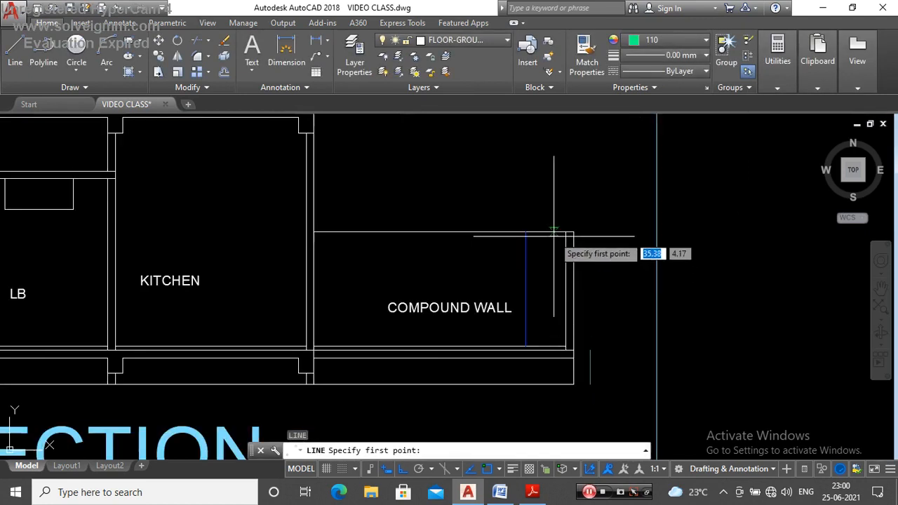
{"action": "left_click", "coordinate": [551, 232]}
{"action": "left_click", "coordinate": [551, 347]}
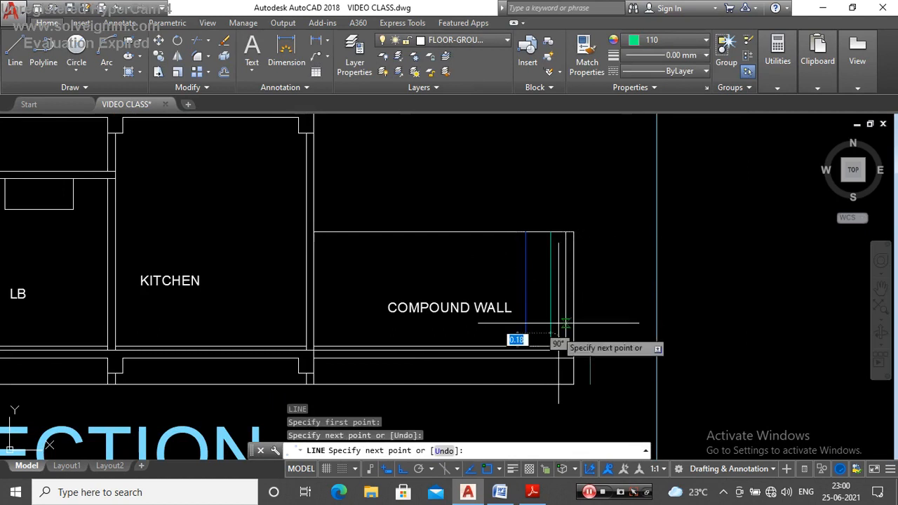
{"action": "key", "text": "Escape"}
Step: Check the length of the green compound wall height line, clear the selection and review the section
{"action": "left_click", "coordinate": [552, 308]}
{"action": "mouse_move", "coordinate": [551, 233]}
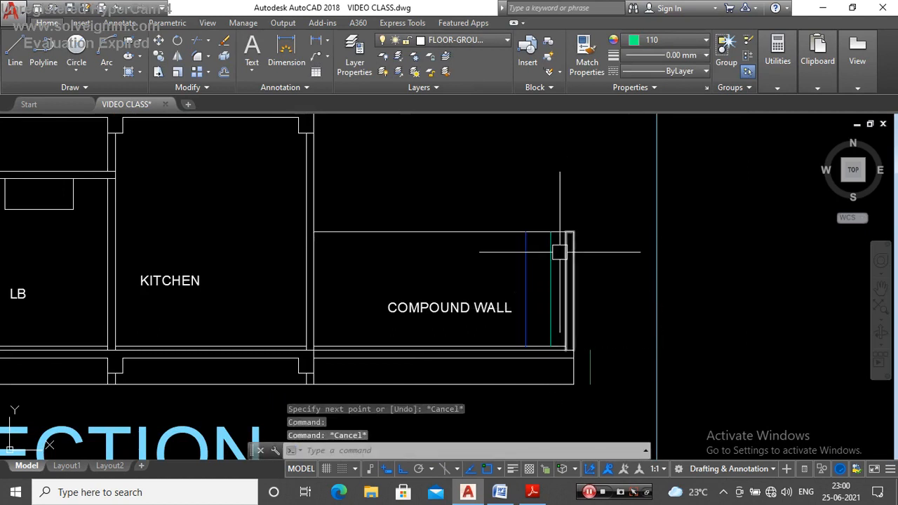
{"action": "scroll", "coordinate": [559, 245], "scroll_direction": "up", "scroll_amount": 2}
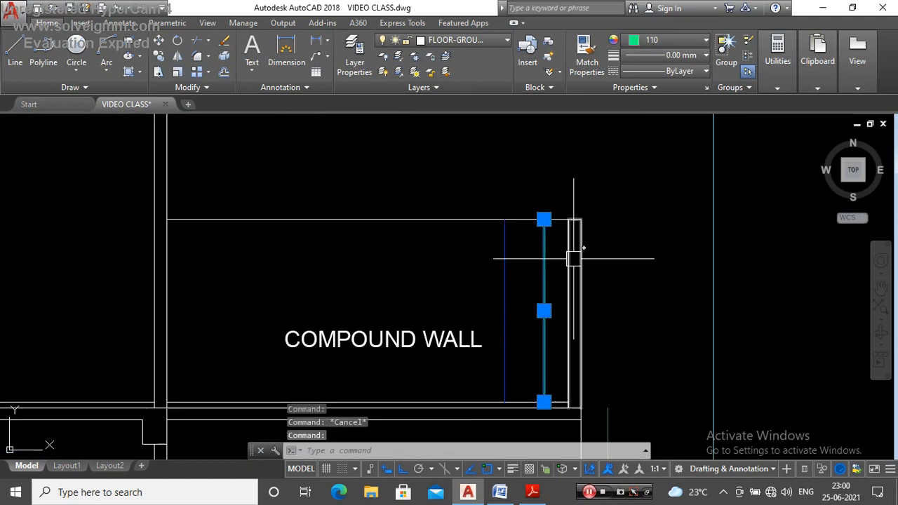
{"action": "scroll", "coordinate": [572, 257], "scroll_direction": "down", "scroll_amount": 6}
{"action": "scroll", "coordinate": [545, 274], "scroll_direction": "up", "scroll_amount": 3}
{"action": "scroll", "coordinate": [582, 274], "scroll_direction": "down", "scroll_amount": 3}
{"action": "key", "text": "Escape"}
{"action": "scroll", "coordinate": [582, 274], "scroll_direction": "up", "scroll_amount": 2}
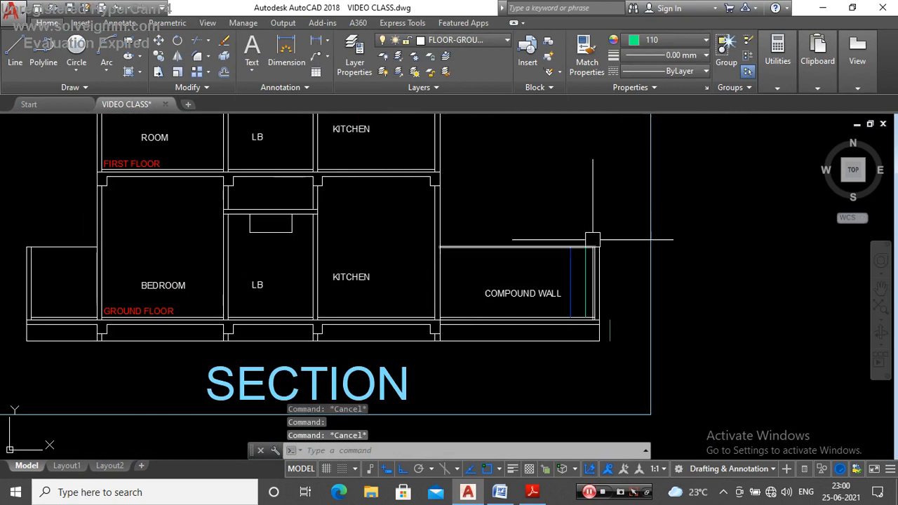
{"action": "scroll", "coordinate": [593, 261], "scroll_direction": "up", "scroll_amount": 2}
{"action": "scroll", "coordinate": [561, 260], "scroll_direction": "down", "scroll_amount": 2}
{"action": "scroll", "coordinate": [572, 250], "scroll_direction": "down", "scroll_amount": 3}
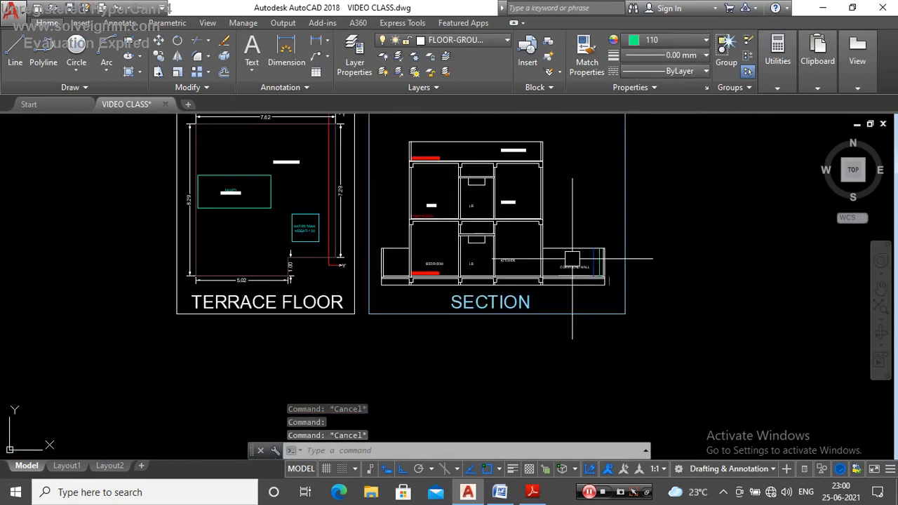
{"action": "scroll", "coordinate": [517, 247], "scroll_direction": "up", "scroll_amount": 3}
{"action": "scroll", "coordinate": [533, 205], "scroll_direction": "up", "scroll_amount": 2}
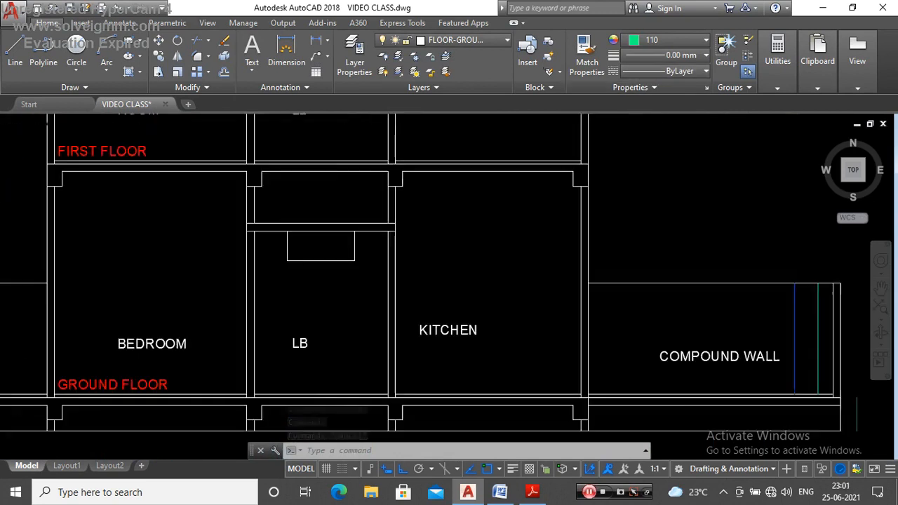
Step: Set the current colour to 74 and draw a 3.00 vertical line in the ground-floor kitchen from the slab's underside down to the floor line
{"action": "scroll", "coordinate": [478, 245], "scroll_direction": "down", "scroll_amount": 2}
{"action": "left_click", "coordinate": [651, 41]}
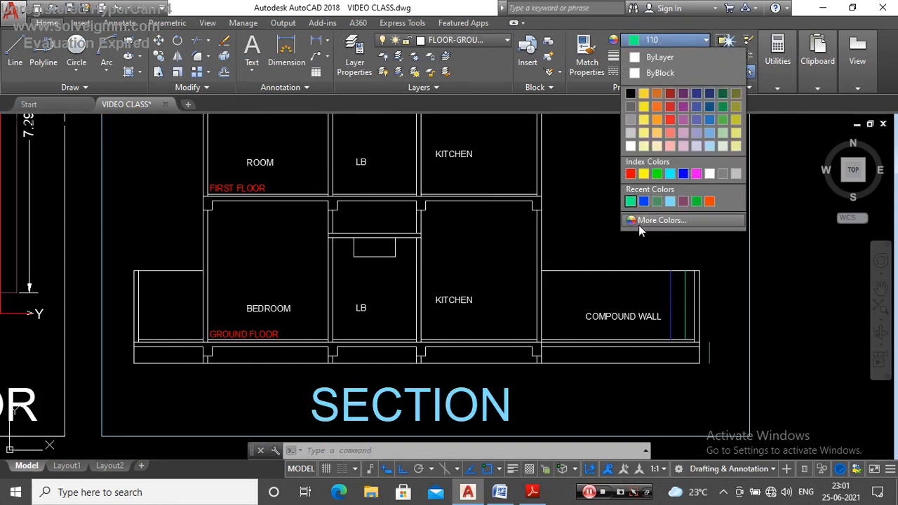
{"action": "left_click", "coordinate": [639, 223]}
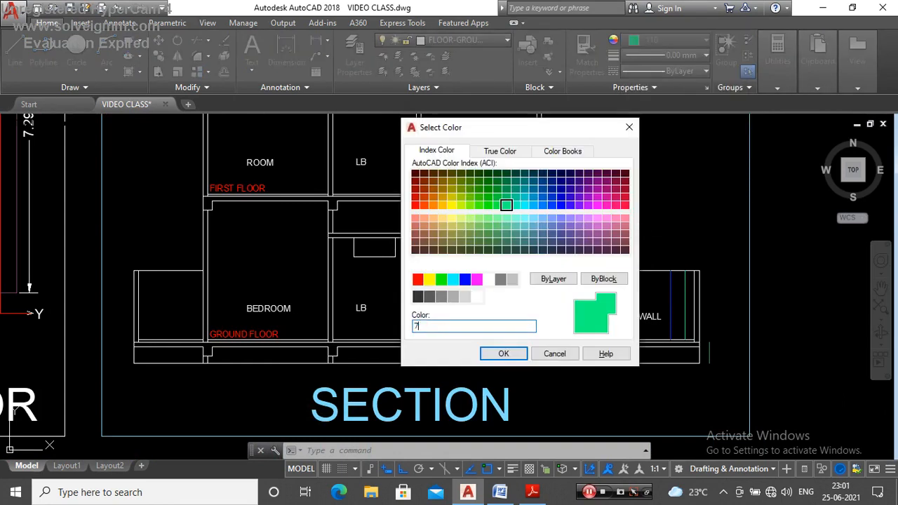
{"action": "key", "text": "Return"}
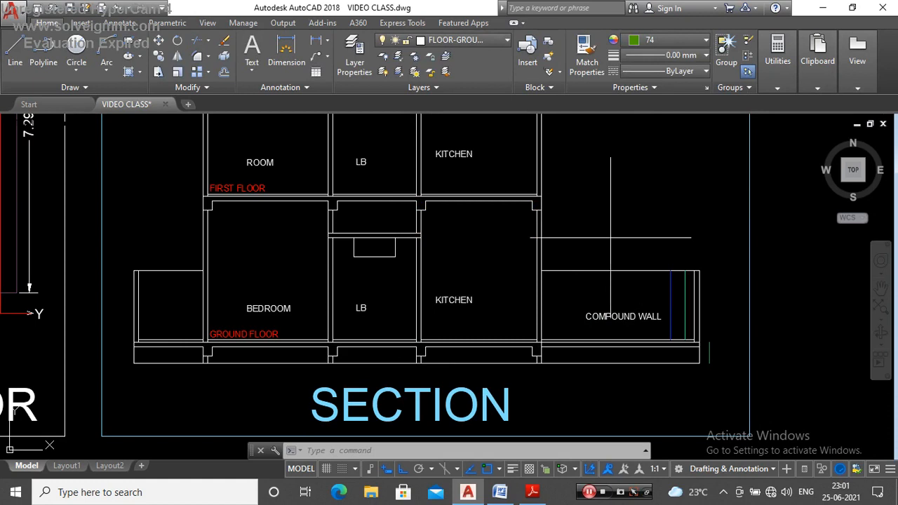
{"action": "type", "text": "l"}
{"action": "key", "text": "Return"}
{"action": "scroll", "coordinate": [548, 235], "scroll_direction": "up", "scroll_amount": 2}
{"action": "left_click", "coordinate": [494, 184]}
{"action": "left_click", "coordinate": [495, 405]}
{"action": "key", "text": "Escape"}
Step: Check the length of the ground-floor kitchen height line, then clear the selection
{"action": "left_click", "coordinate": [489, 192]}
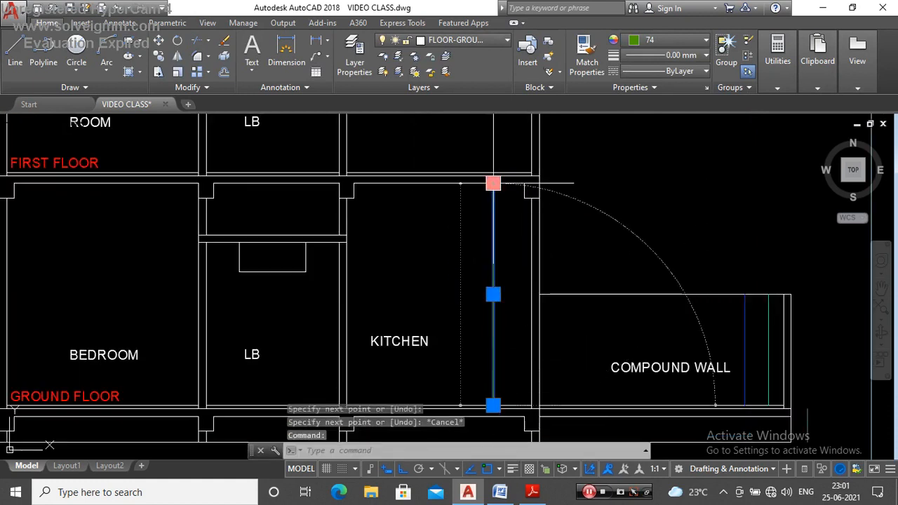
{"action": "mouse_move", "coordinate": [492, 193]}
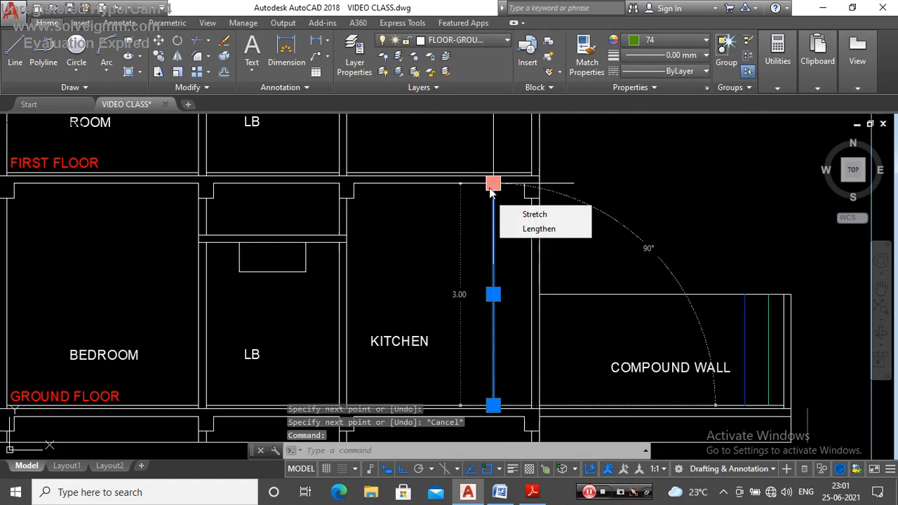
{"action": "scroll", "coordinate": [610, 206], "scroll_direction": "down", "scroll_amount": 2}
{"action": "key", "text": "Escape"}
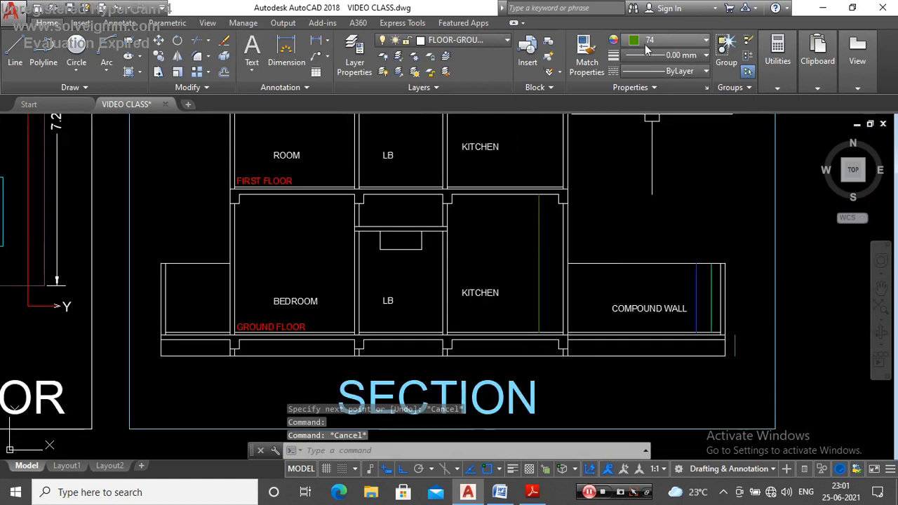
{"action": "scroll", "coordinate": [422, 258], "scroll_direction": "up", "scroll_amount": 2}
{"action": "scroll", "coordinate": [421, 258], "scroll_direction": "down", "scroll_amount": 2}
Step: Set the current colour to 13 and draw a vertical line in the ground-floor LB room from the lowered slab's underside down to the floor line
{"action": "left_click", "coordinate": [671, 40]}
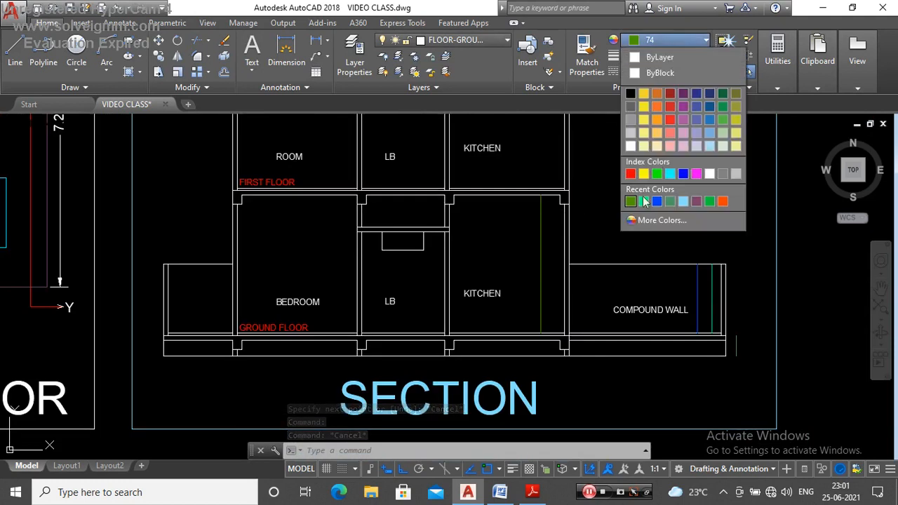
{"action": "left_click", "coordinate": [645, 220]}
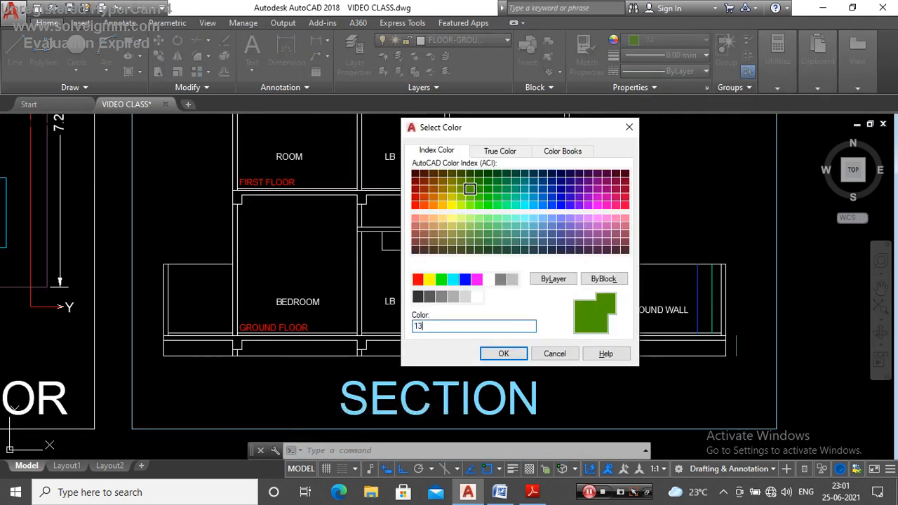
{"action": "key", "text": "Return"}
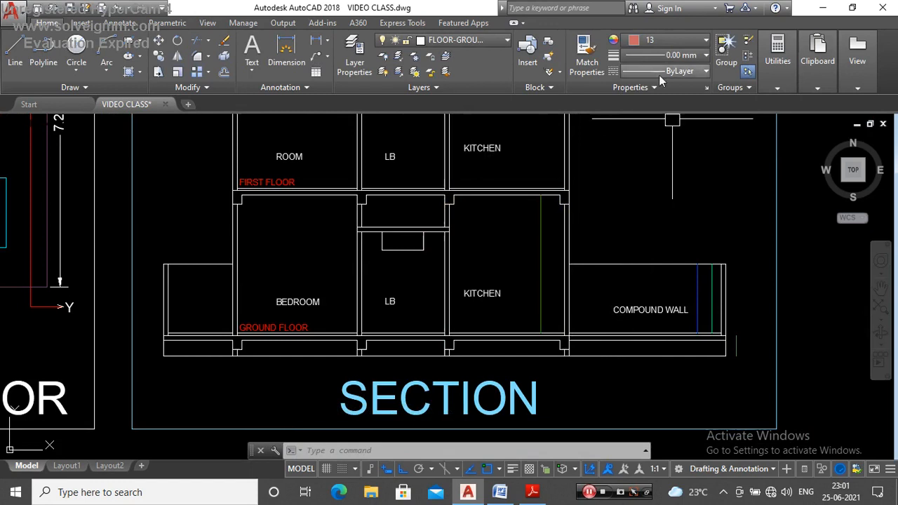
{"action": "key", "text": "l"}
{"action": "key", "text": "Return"}
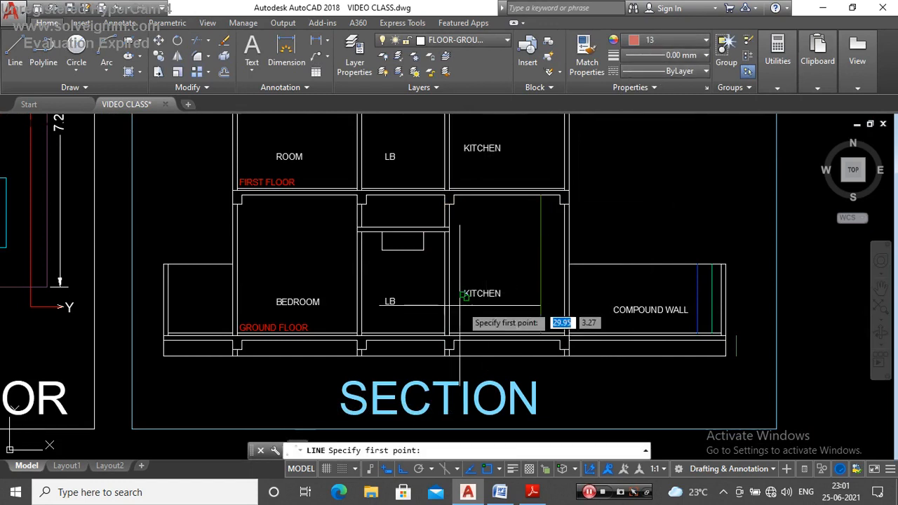
{"action": "scroll", "coordinate": [456, 295], "scroll_direction": "up", "scroll_amount": 5}
{"action": "left_click", "coordinate": [413, 163]}
{"action": "scroll", "coordinate": [413, 162], "scroll_direction": "down", "scroll_amount": 2}
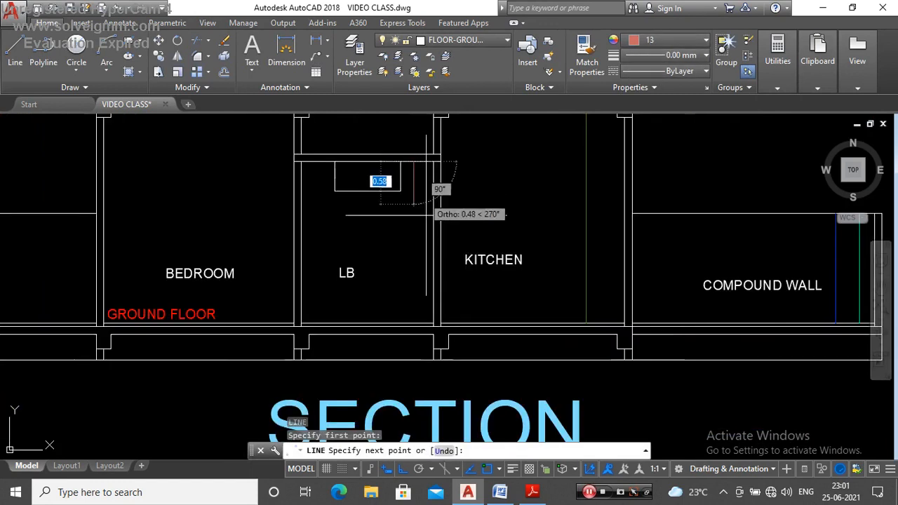
{"action": "left_click", "coordinate": [414, 323]}
{"action": "key", "text": "Escape"}
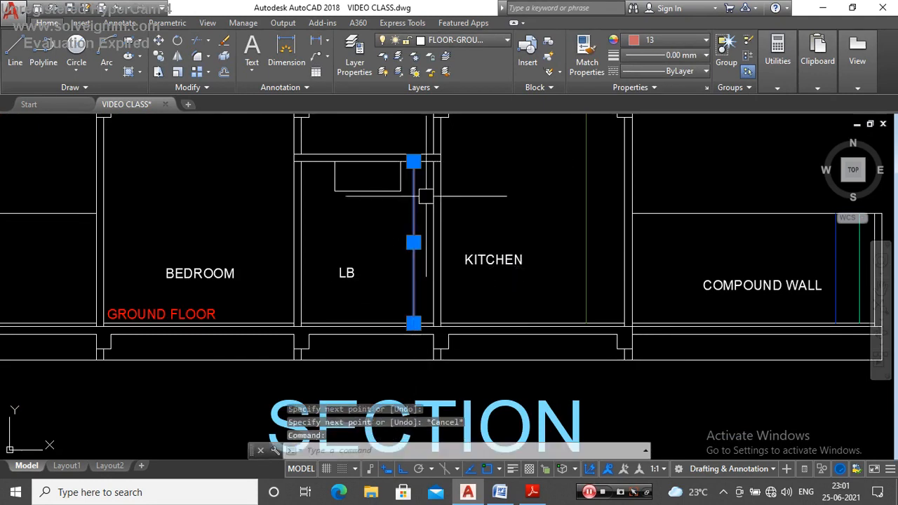
Step: Inspect the ground-floor LB height line and its length, clear the selection and review the section
{"action": "scroll", "coordinate": [414, 147], "scroll_direction": "up", "scroll_amount": 2}
{"action": "scroll", "coordinate": [463, 173], "scroll_direction": "down", "scroll_amount": 2}
{"action": "scroll", "coordinate": [462, 173], "scroll_direction": "up", "scroll_amount": 2}
{"action": "scroll", "coordinate": [449, 173], "scroll_direction": "down", "scroll_amount": 2}
{"action": "mouse_move", "coordinate": [435, 172]}
{"action": "scroll", "coordinate": [456, 252], "scroll_direction": "down", "scroll_amount": 4}
{"action": "scroll", "coordinate": [456, 264], "scroll_direction": "up", "scroll_amount": 2}
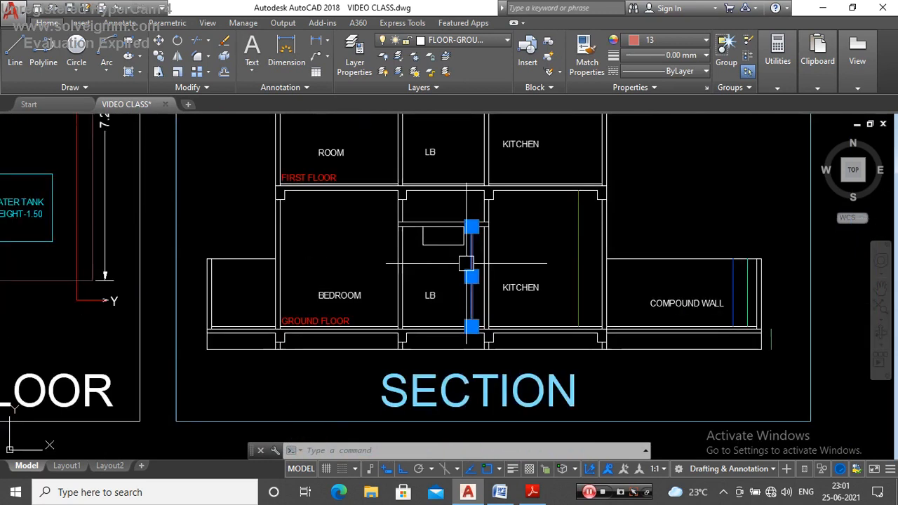
{"action": "key", "text": "Escape"}
{"action": "scroll", "coordinate": [457, 263], "scroll_direction": "down", "scroll_amount": 2}
{"action": "scroll", "coordinate": [429, 264], "scroll_direction": "up", "scroll_amount": 2}
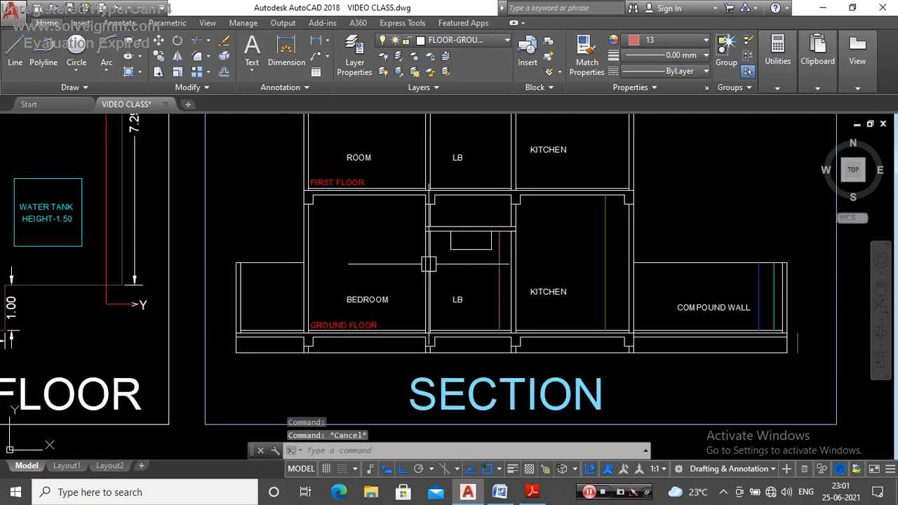
{"action": "left_click", "coordinate": [495, 274]}
{"action": "key", "text": "Escape"}
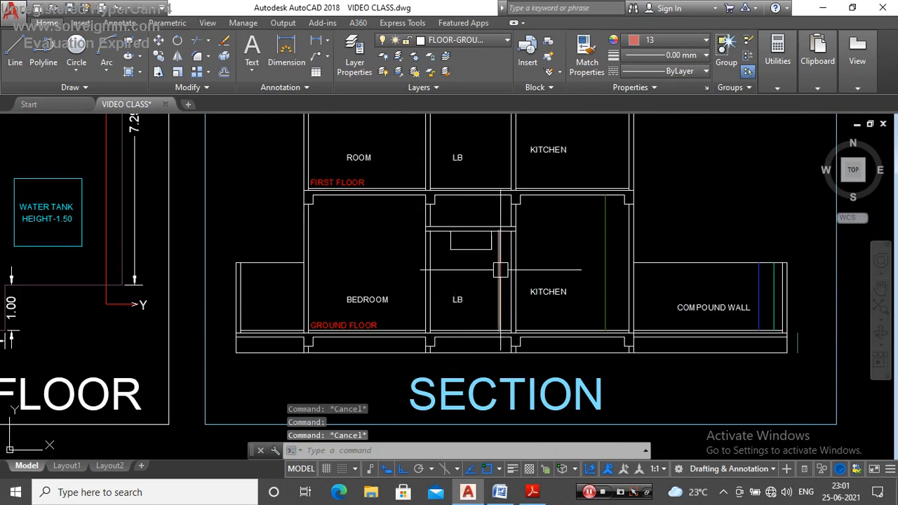
{"action": "scroll", "coordinate": [434, 251], "scroll_direction": "down", "scroll_amount": 2}
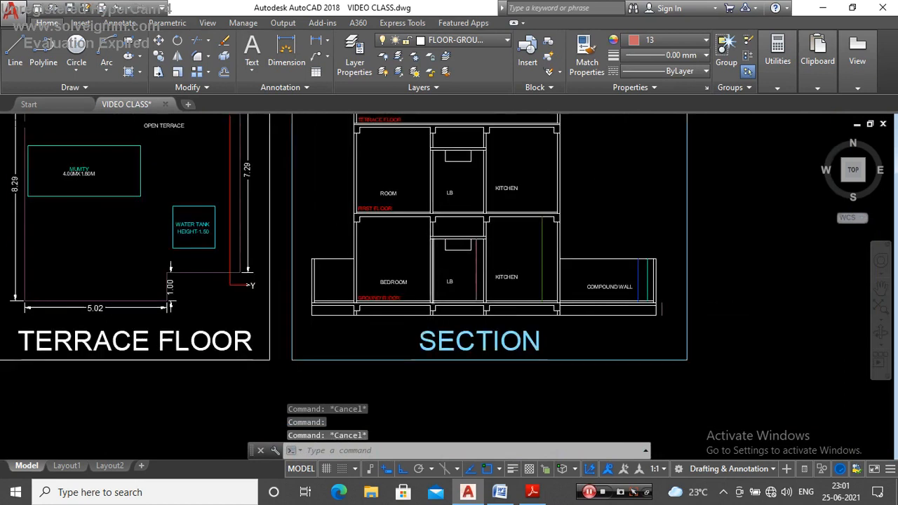
{"action": "scroll", "coordinate": [428, 254], "scroll_direction": "up", "scroll_amount": 2}
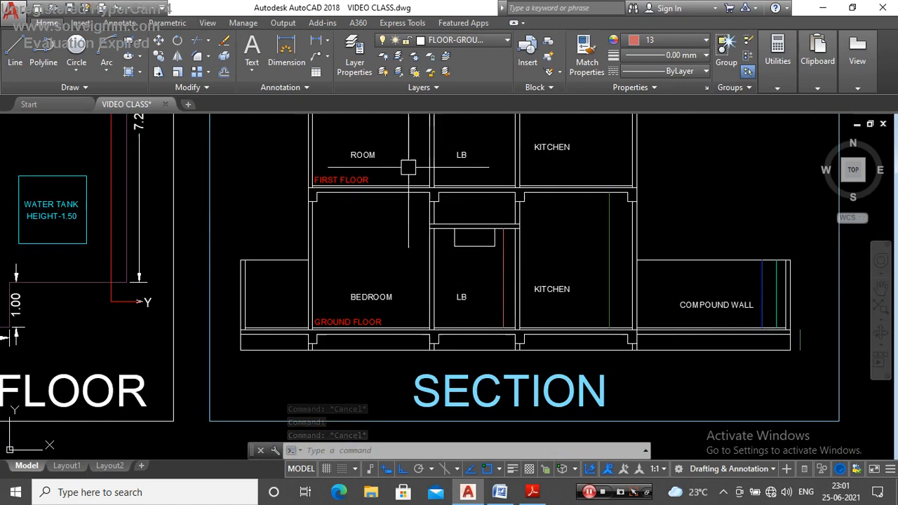
Step: Set the current colour to 91 and draw a 3.00 vertical line in the ground-floor bedroom, near the LB wall, from the slab's underside to the floor line
{"action": "left_click", "coordinate": [645, 47]}
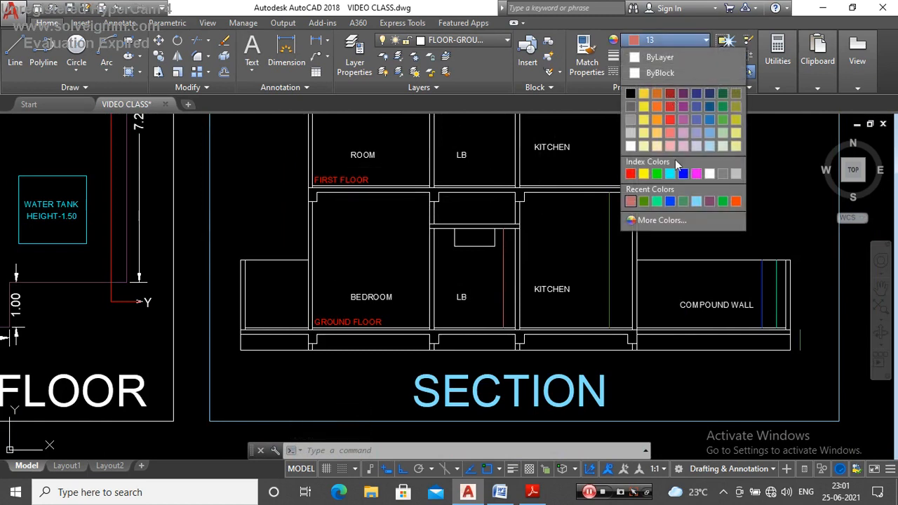
{"action": "left_click", "coordinate": [661, 222]}
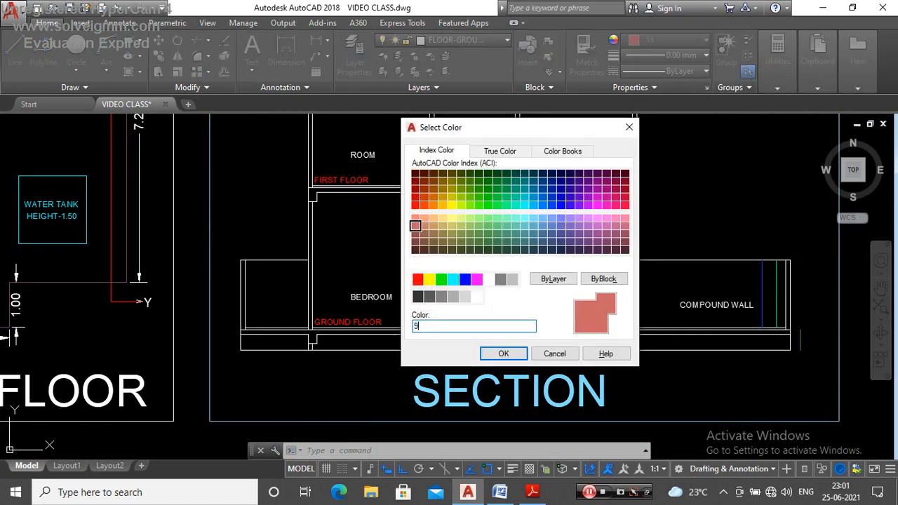
{"action": "key", "text": "Return"}
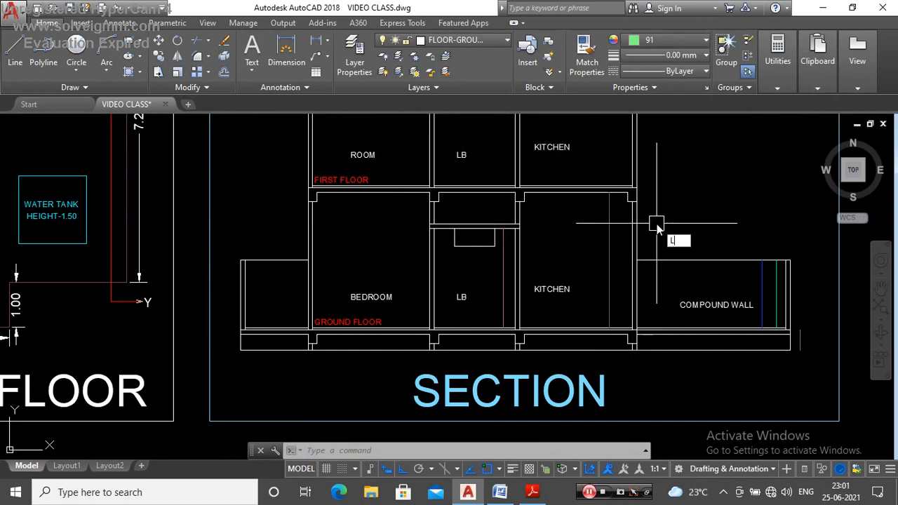
{"action": "key", "text": "Return"}
{"action": "scroll", "coordinate": [440, 210], "scroll_direction": "up", "scroll_amount": 2}
{"action": "left_click", "coordinate": [429, 181]}
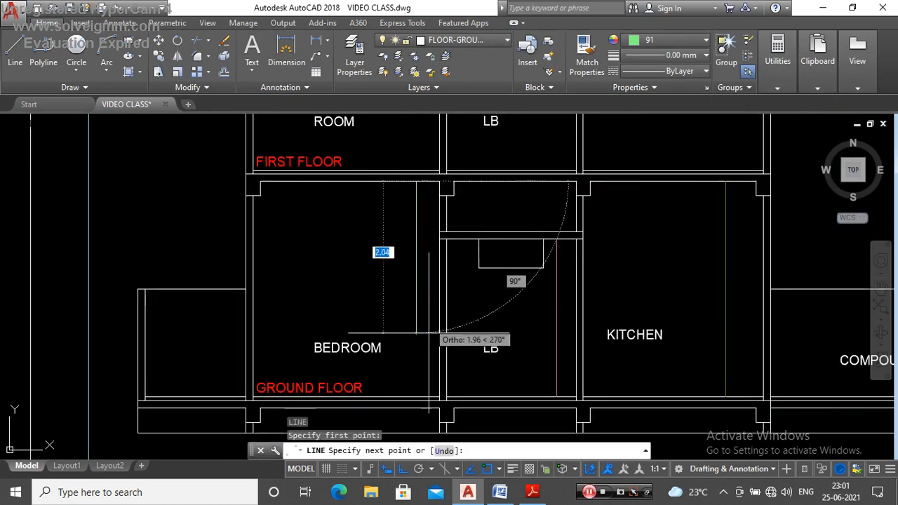
{"action": "left_click", "coordinate": [424, 397]}
{"action": "key", "text": "Escape"}
Step: Check the length of the ground-floor bedroom height line
{"action": "left_click", "coordinate": [422, 274]}
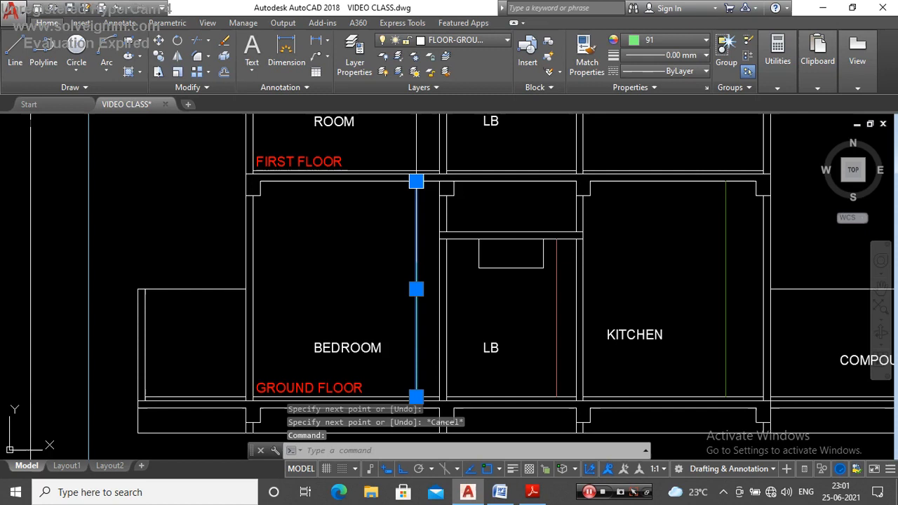
{"action": "key", "text": "Escape"}
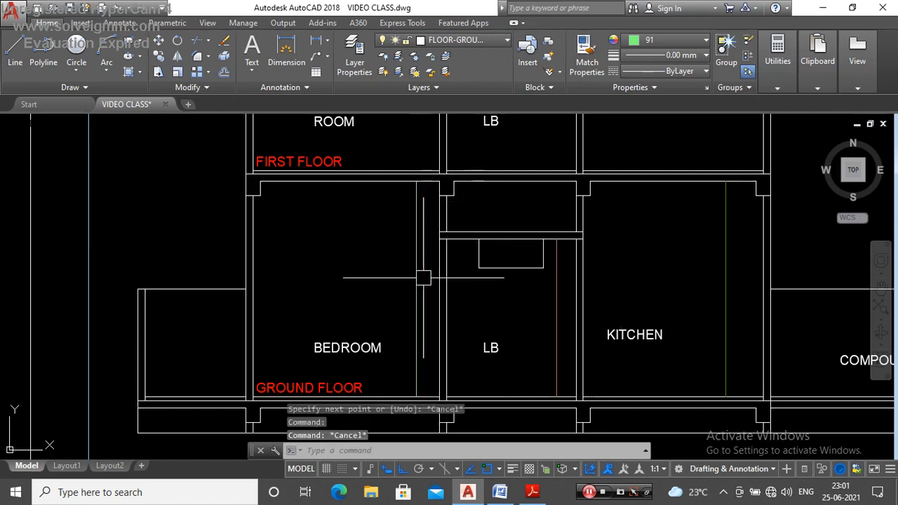
{"action": "left_click", "coordinate": [421, 204]}
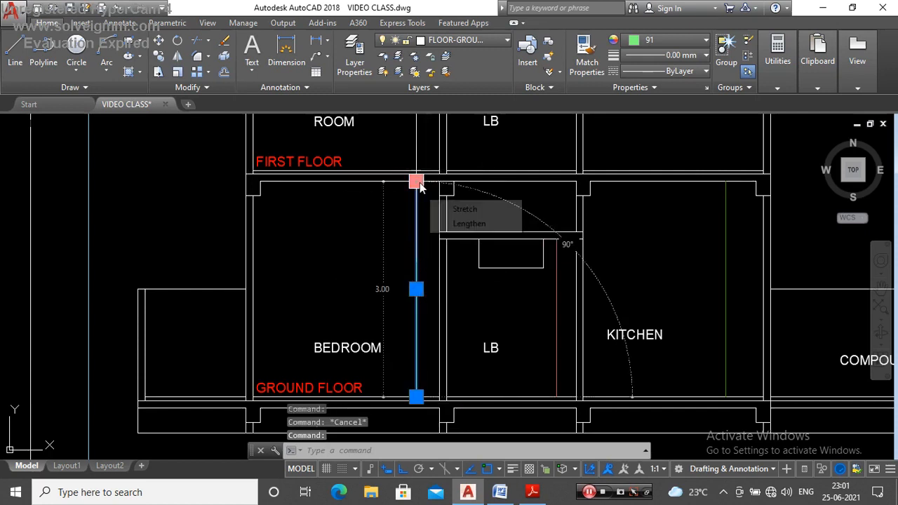
Step: Clear the bedroom line selection and check the colour and length of the ground-floor kitchen height line
{"action": "scroll", "coordinate": [419, 261], "scroll_direction": "down", "scroll_amount": 3}
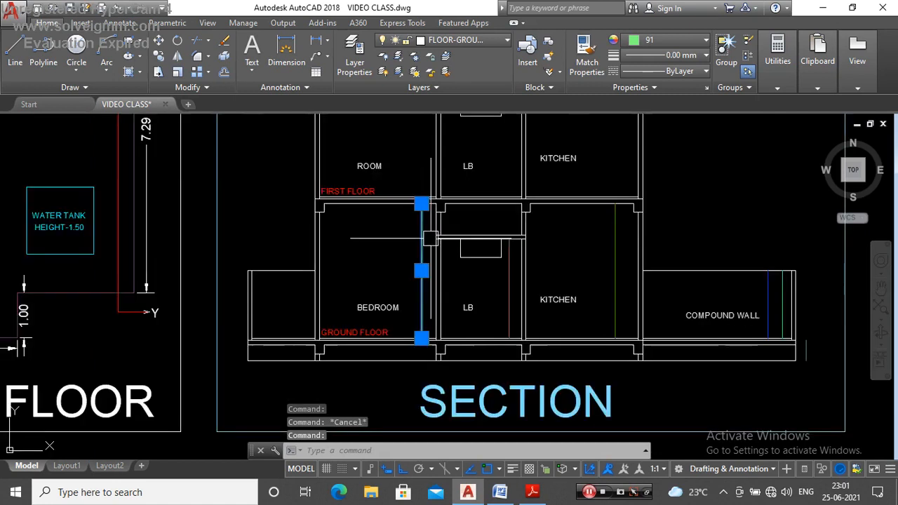
{"action": "key", "text": "Escape"}
{"action": "scroll", "coordinate": [424, 249], "scroll_direction": "up", "scroll_amount": 3}
{"action": "scroll", "coordinate": [419, 290], "scroll_direction": "down", "scroll_amount": 3}
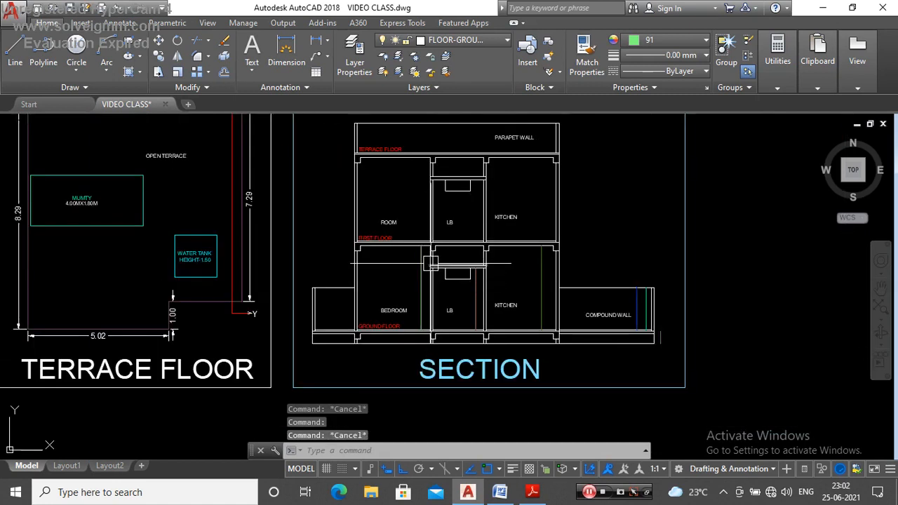
{"action": "scroll", "coordinate": [477, 314], "scroll_direction": "up", "scroll_amount": 3}
{"action": "left_click", "coordinate": [552, 295]}
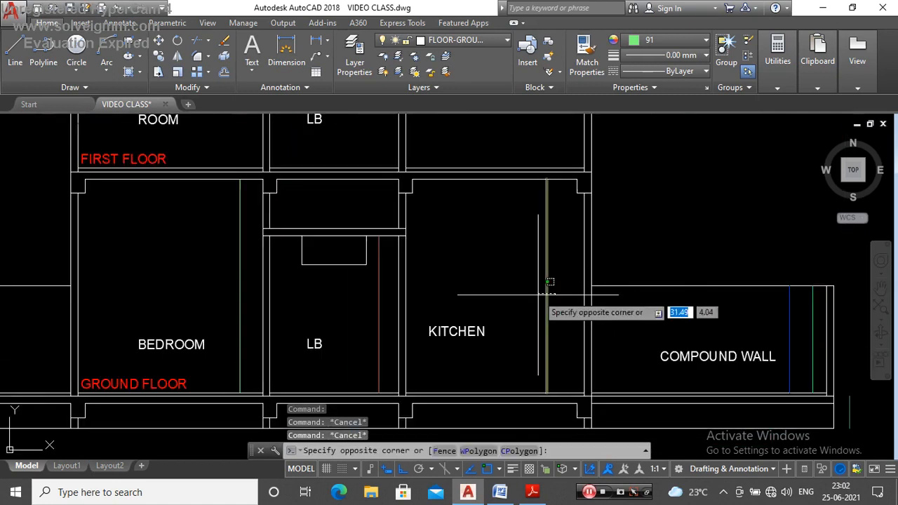
{"action": "left_click", "coordinate": [541, 212]}
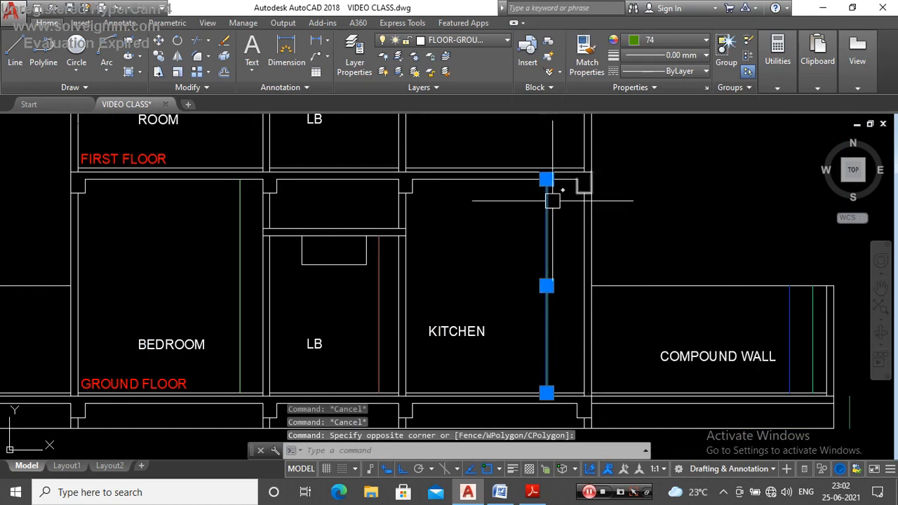
{"action": "key", "text": "Escape"}
{"action": "left_click", "coordinate": [551, 207]}
{"action": "mouse_move", "coordinate": [549, 182]}
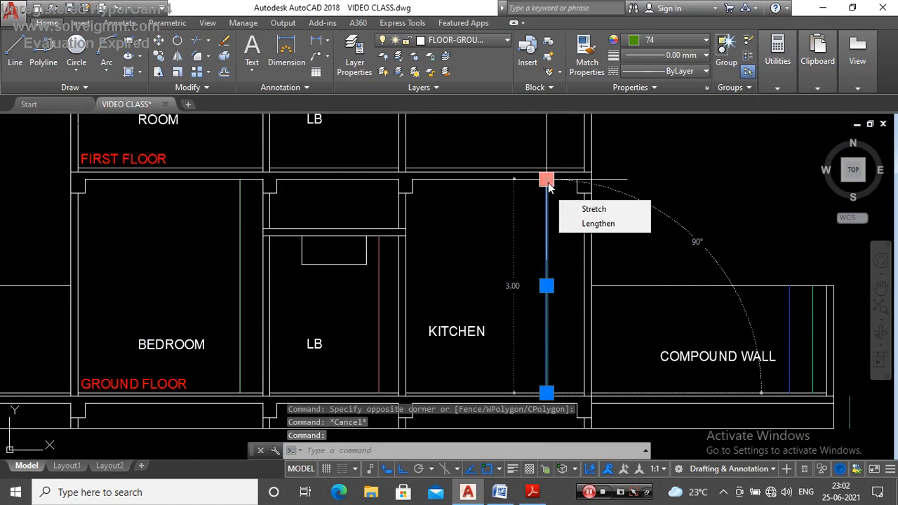
{"action": "scroll", "coordinate": [556, 274], "scroll_direction": "down", "scroll_amount": 5}
{"action": "scroll", "coordinate": [463, 237], "scroll_direction": "up", "scroll_amount": 4}
{"action": "key", "text": "Escape"}
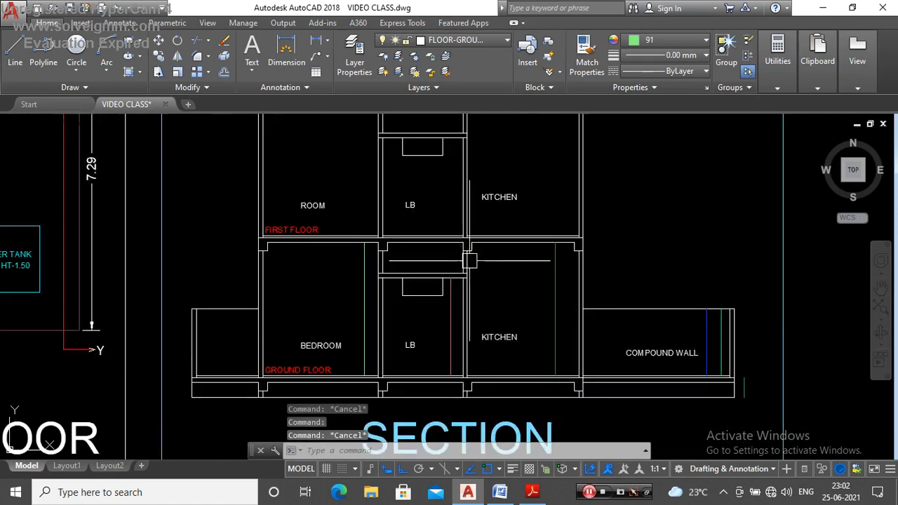
Step: Set the current colour to 242 and draw a 0.30 vertical line through the beam between the ground-floor LB and kitchen, from slab top to beam underside
{"action": "scroll", "coordinate": [470, 260], "scroll_direction": "down", "scroll_amount": 2}
{"action": "scroll", "coordinate": [473, 200], "scroll_direction": "up", "scroll_amount": 5}
{"action": "scroll", "coordinate": [379, 262], "scroll_direction": "down", "scroll_amount": 2}
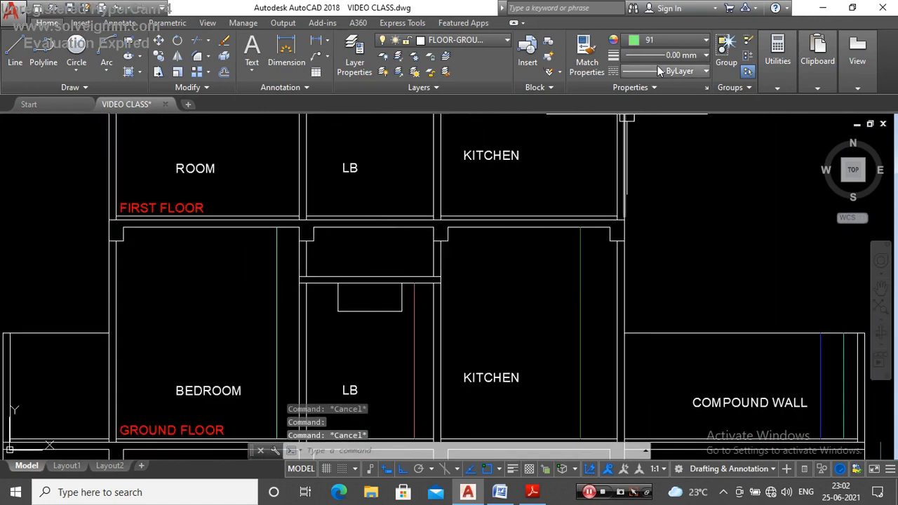
{"action": "left_click", "coordinate": [669, 40]}
{"action": "left_click", "coordinate": [664, 223]}
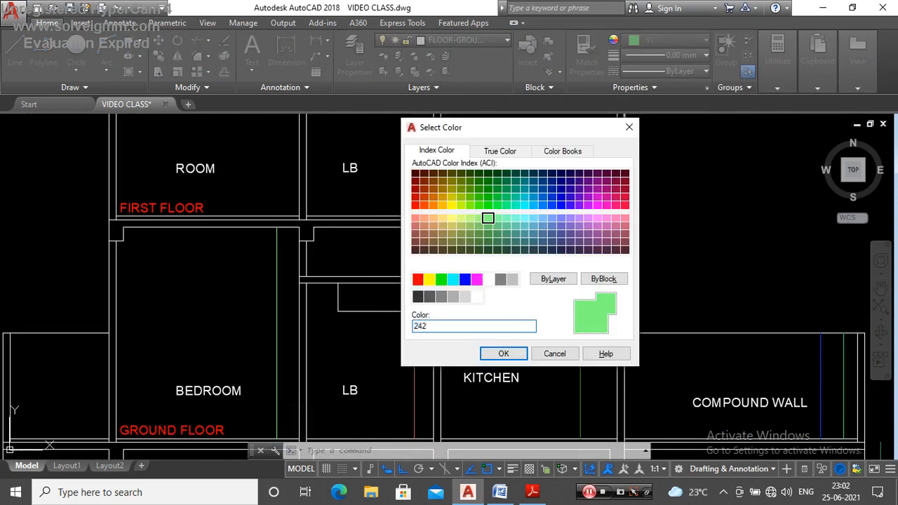
{"action": "type", "text": "242"}
{"action": "key", "text": "Return"}
{"action": "type", "text": "l"}
{"action": "key", "text": "Return"}
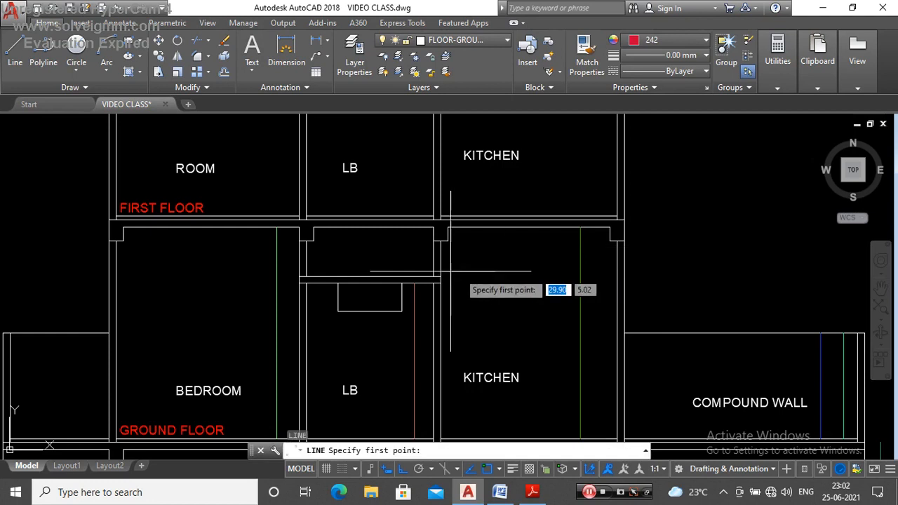
{"action": "scroll", "coordinate": [456, 263], "scroll_direction": "up", "scroll_amount": 6}
{"action": "left_click", "coordinate": [462, 167]}
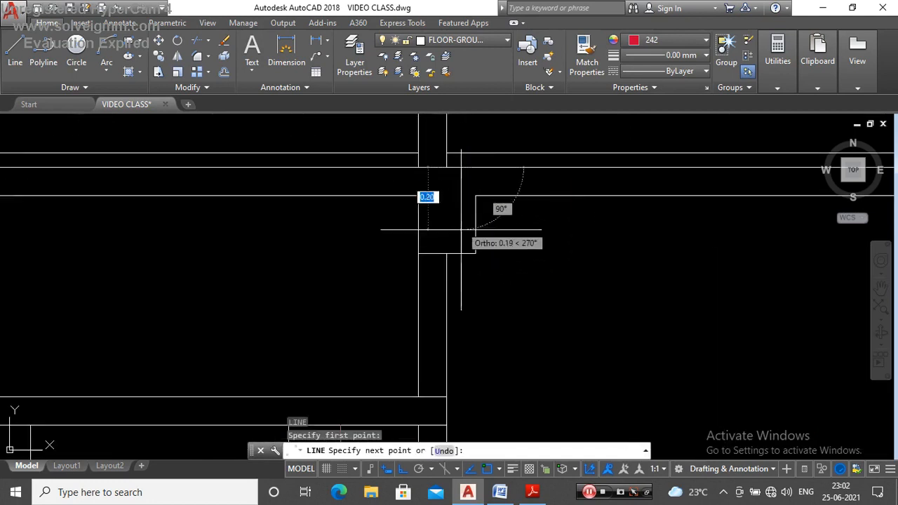
{"action": "key", "text": "Escape"}
Step: Check the length of the beam depth line, then clear the selection
{"action": "left_click", "coordinate": [462, 207]}
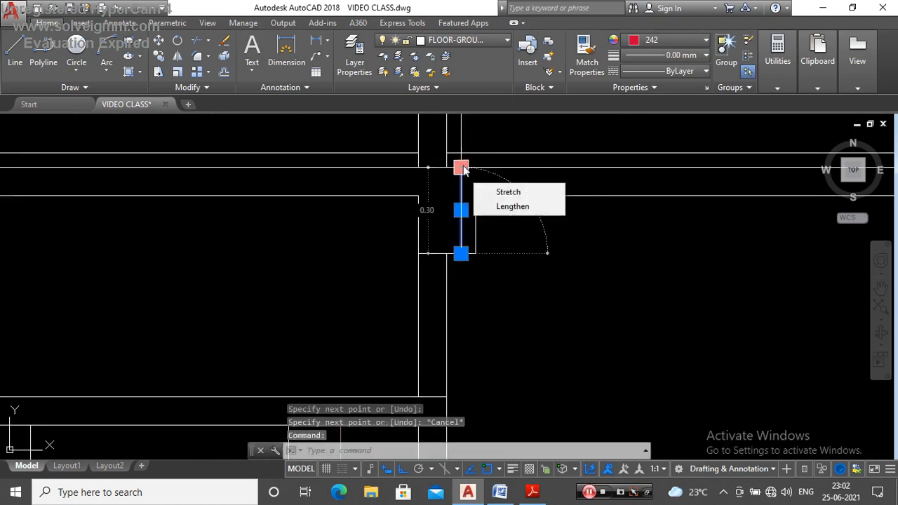
{"action": "key", "text": "Escape"}
{"action": "scroll", "coordinate": [446, 227], "scroll_direction": "down", "scroll_amount": 3}
{"action": "key", "text": "Escape"}
Step: Set the current colour to 146 and draw a vertical line through the slab thickness above the ground-floor kitchen, beside the beam
{"action": "left_click", "coordinate": [685, 40]}
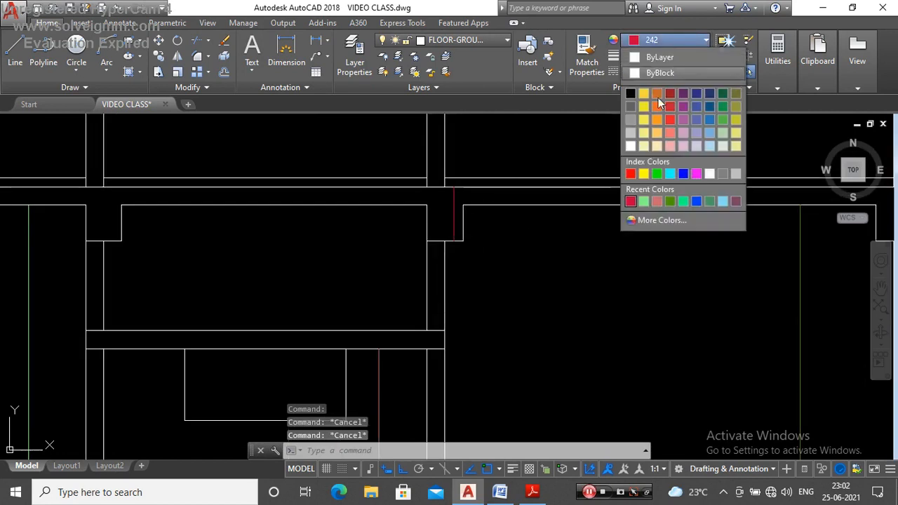
{"action": "left_click", "coordinate": [632, 220]}
{"action": "type", "text": "14"}
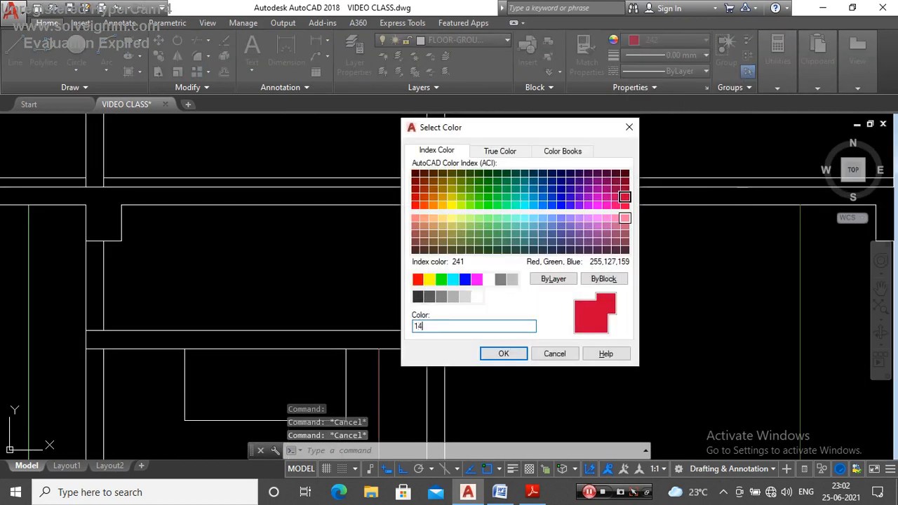
{"action": "key", "text": "Return"}
{"action": "type", "text": "l"}
{"action": "key", "text": "Return"}
{"action": "scroll", "coordinate": [533, 211], "scroll_direction": "up", "scroll_amount": 2}
{"action": "left_click", "coordinate": [533, 210]}
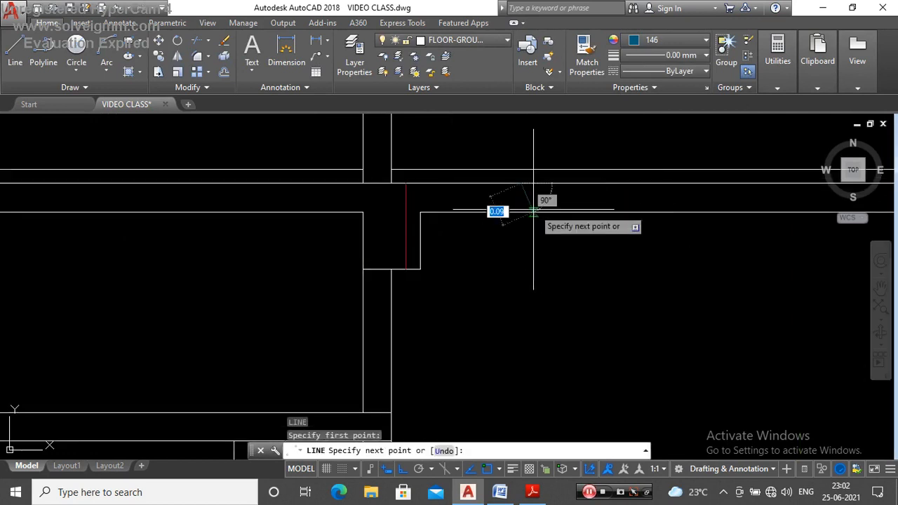
{"action": "left_click", "coordinate": [526, 212]}
{"action": "key", "text": "Escape"}
Step: Inspect the slab thickness line above the ground-floor kitchen and clear the selection
{"action": "left_click", "coordinate": [523, 197]}
{"action": "scroll", "coordinate": [530, 183], "scroll_direction": "up", "scroll_amount": 2}
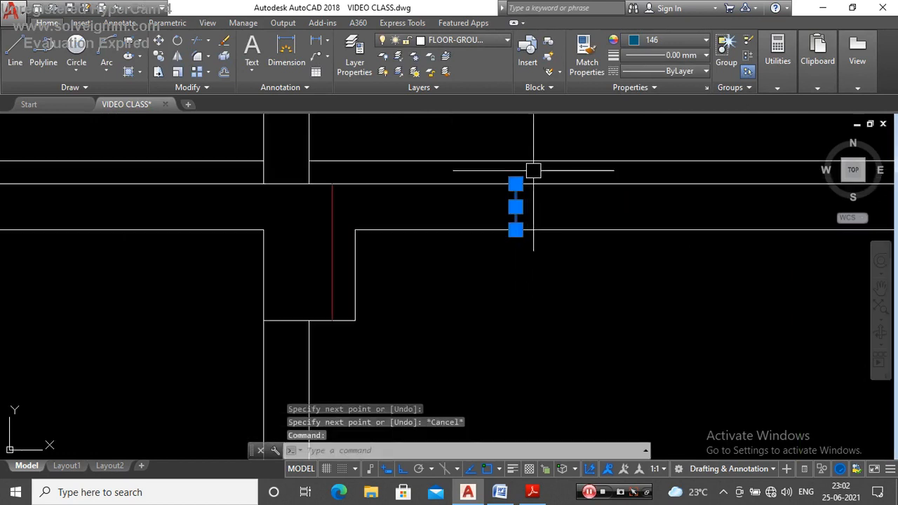
{"action": "key", "text": "Escape"}
Step: Locate section line Y on the ground-floor plan and examine where it enters the building from the rear open space
{"action": "scroll", "coordinate": [456, 246], "scroll_direction": "down", "scroll_amount": 5}
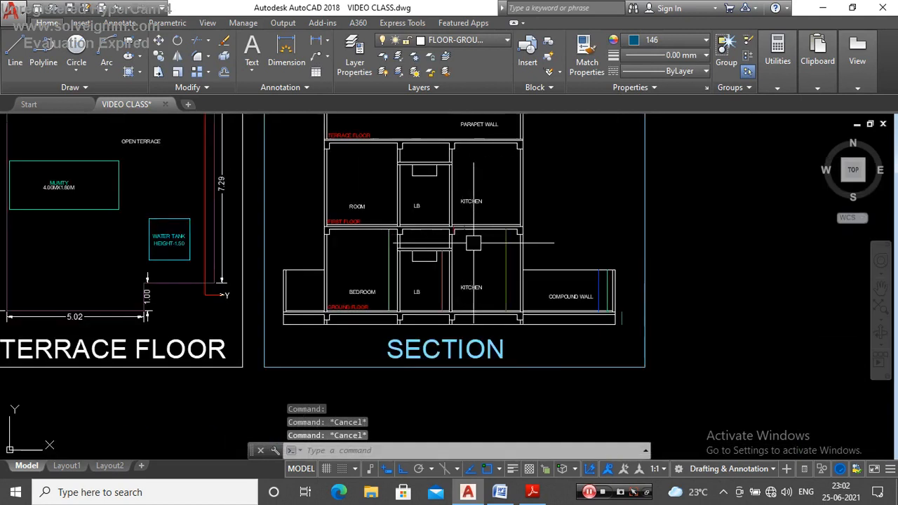
{"action": "scroll", "coordinate": [451, 249], "scroll_direction": "up", "scroll_amount": 3}
{"action": "scroll", "coordinate": [477, 280], "scroll_direction": "down", "scroll_amount": 2}
{"action": "scroll", "coordinate": [571, 197], "scroll_direction": "up", "scroll_amount": 5}
{"action": "scroll", "coordinate": [450, 199], "scroll_direction": "down", "scroll_amount": 3}
{"action": "scroll", "coordinate": [450, 198], "scroll_direction": "up", "scroll_amount": 3}
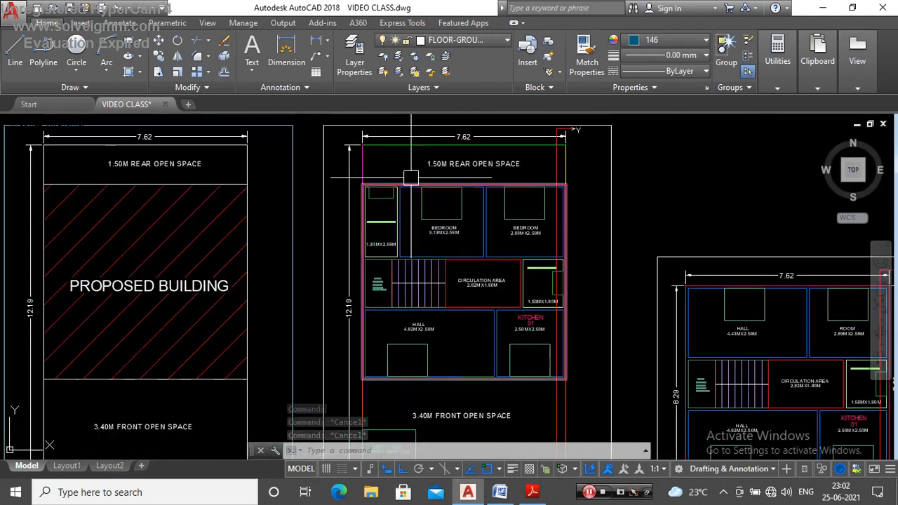
{"action": "scroll", "coordinate": [440, 183], "scroll_direction": "down", "scroll_amount": 2}
{"action": "scroll", "coordinate": [519, 149], "scroll_direction": "up", "scroll_amount": 5}
{"action": "scroll", "coordinate": [466, 176], "scroll_direction": "down", "scroll_amount": 4}
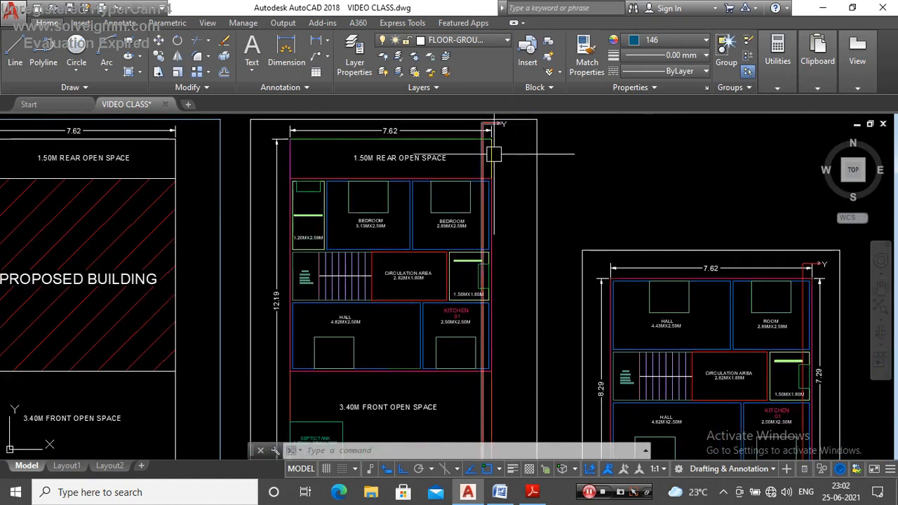
{"action": "scroll", "coordinate": [517, 134], "scroll_direction": "up", "scroll_amount": 4}
{"action": "scroll", "coordinate": [494, 147], "scroll_direction": "down", "scroll_amount": 4}
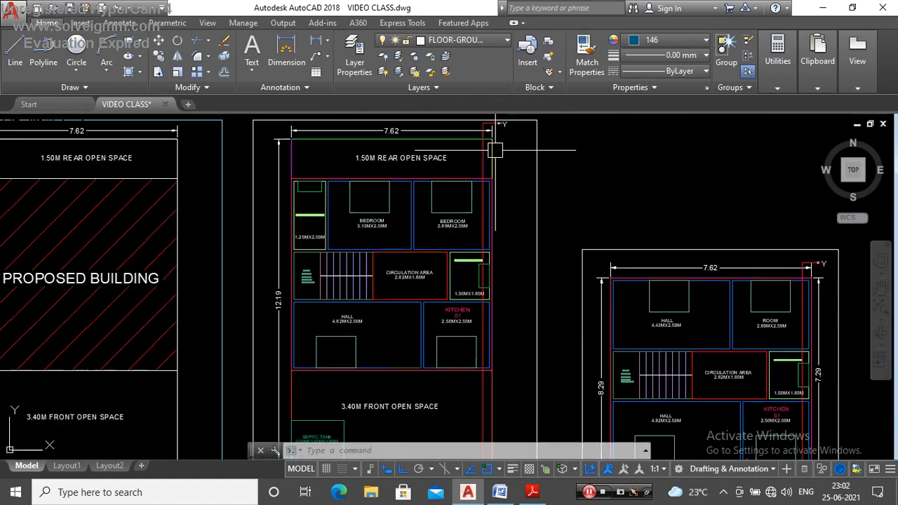
{"action": "scroll", "coordinate": [498, 199], "scroll_direction": "down", "scroll_amount": 2}
{"action": "scroll", "coordinate": [481, 207], "scroll_direction": "up", "scroll_amount": 2}
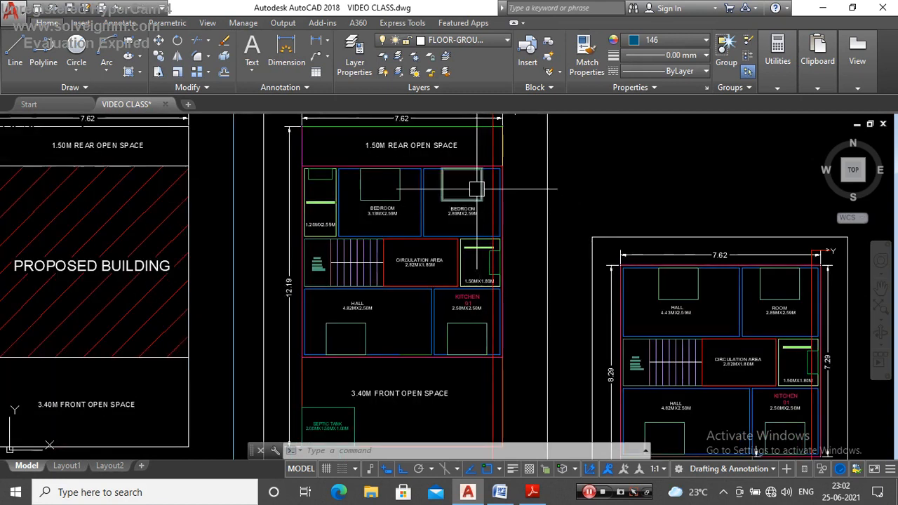
Step: Follow the section line through the ground-floor plan's bedroom, combined bathroom and WC, kitchen and front open space
{"action": "scroll", "coordinate": [466, 211], "scroll_direction": "up", "scroll_amount": 4}
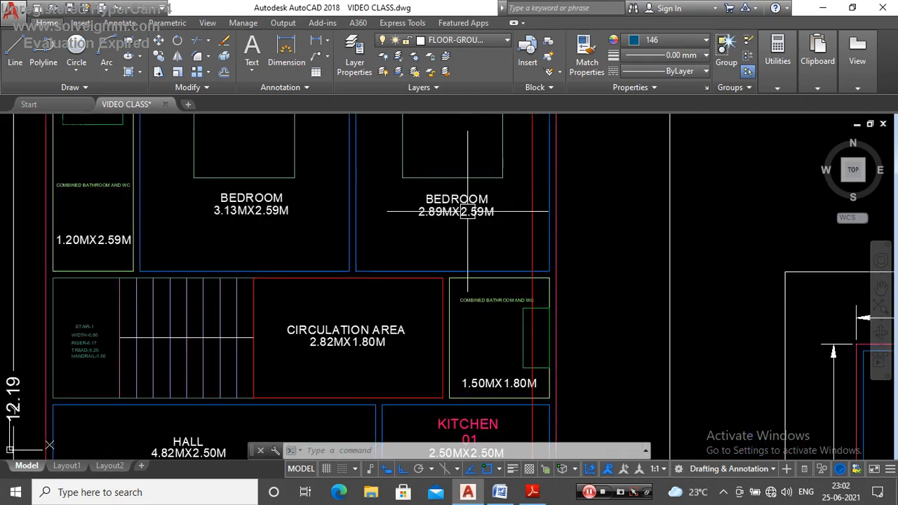
{"action": "scroll", "coordinate": [468, 211], "scroll_direction": "down", "scroll_amount": 4}
{"action": "scroll", "coordinate": [475, 231], "scroll_direction": "up", "scroll_amount": 4}
{"action": "scroll", "coordinate": [492, 242], "scroll_direction": "up", "scroll_amount": 2}
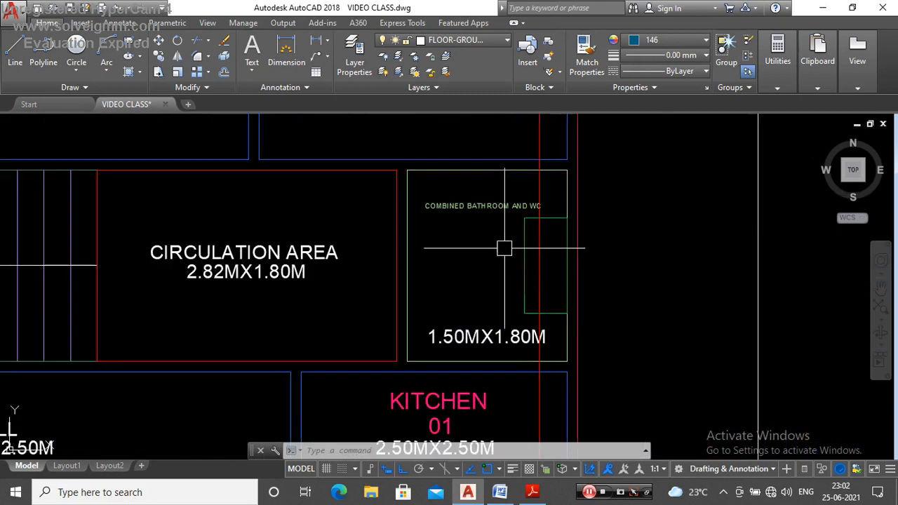
{"action": "scroll", "coordinate": [530, 258], "scroll_direction": "down", "scroll_amount": 5}
{"action": "scroll", "coordinate": [442, 281], "scroll_direction": "up", "scroll_amount": 6}
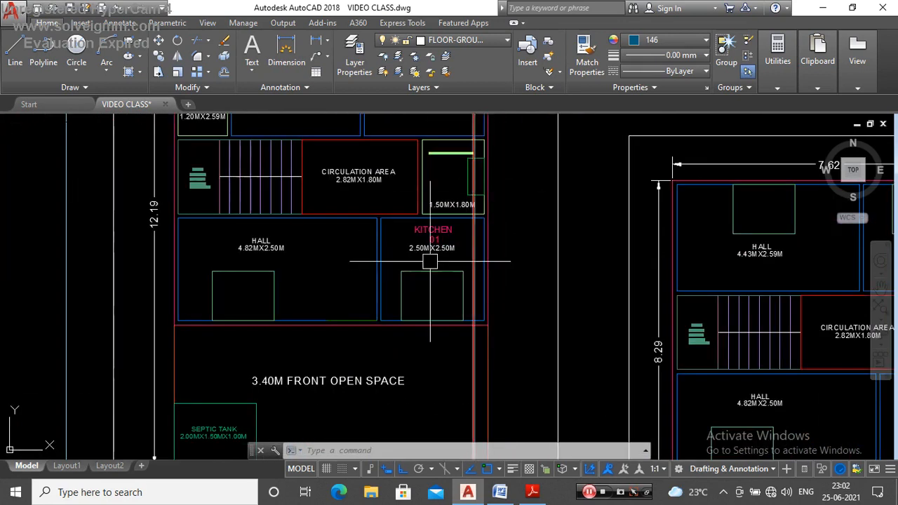
{"action": "scroll", "coordinate": [450, 236], "scroll_direction": "down", "scroll_amount": 5}
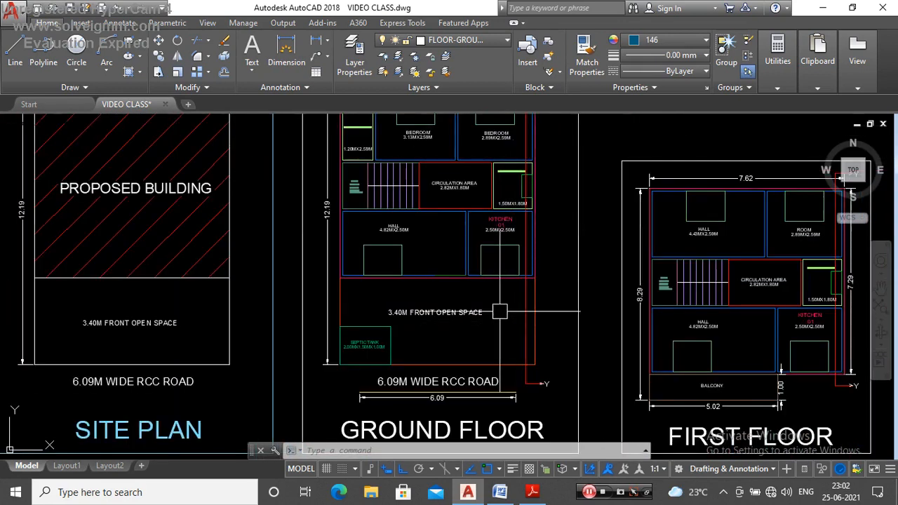
{"action": "scroll", "coordinate": [500, 312], "scroll_direction": "up", "scroll_amount": 4}
{"action": "scroll", "coordinate": [509, 245], "scroll_direction": "down", "scroll_amount": 6}
{"action": "scroll", "coordinate": [511, 266], "scroll_direction": "up", "scroll_amount": 2}
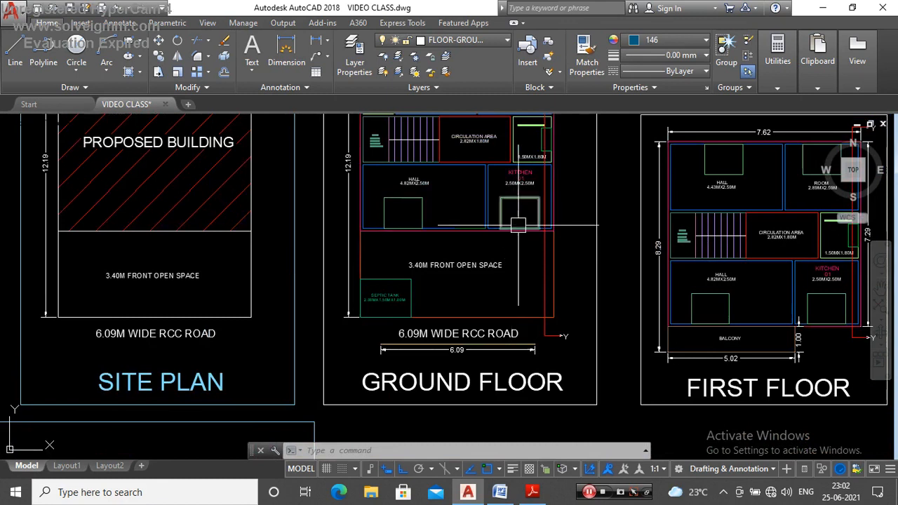
{"action": "scroll", "coordinate": [499, 182], "scroll_direction": "down", "scroll_amount": 4}
Step: Examine the ground-floor staircase, its tread lines and its position relative to the section line
{"action": "scroll", "coordinate": [480, 204], "scroll_direction": "up", "scroll_amount": 10}
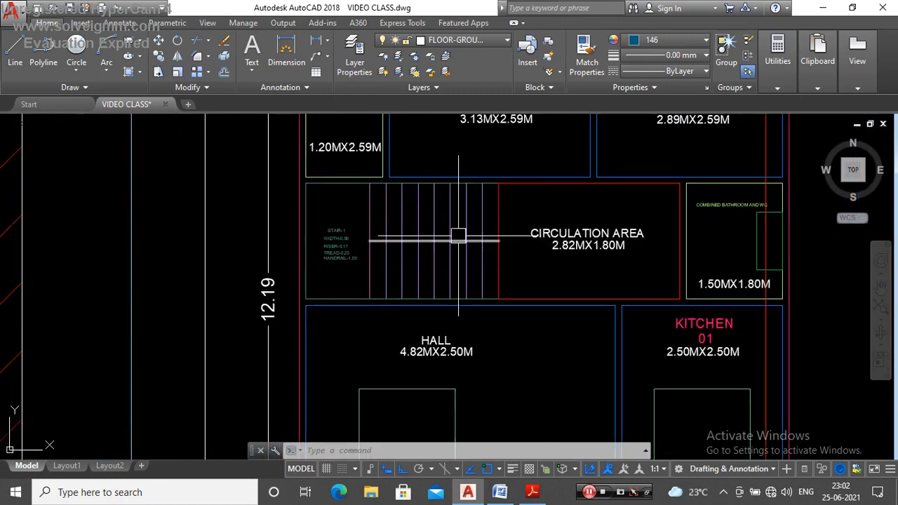
{"action": "scroll", "coordinate": [414, 211], "scroll_direction": "down", "scroll_amount": 1}
{"action": "scroll", "coordinate": [425, 197], "scroll_direction": "up", "scroll_amount": 1}
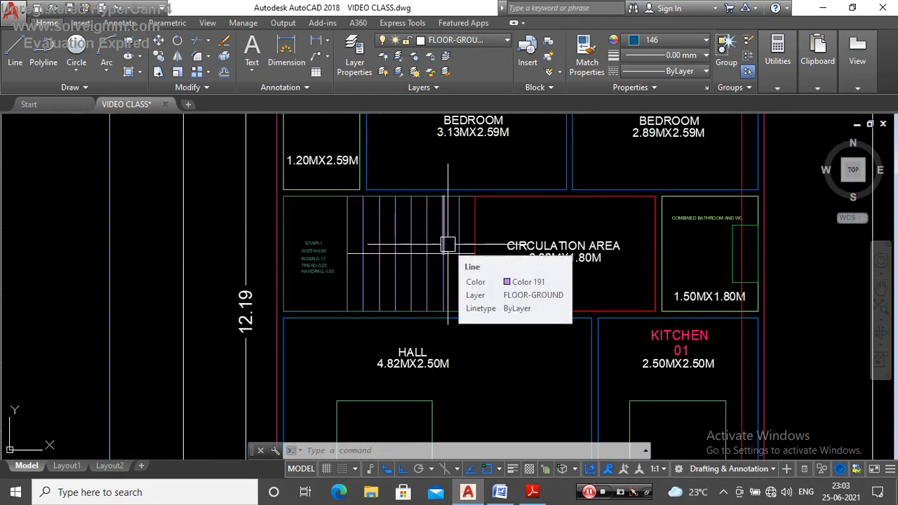
{"action": "scroll", "coordinate": [449, 238], "scroll_direction": "down", "scroll_amount": 3}
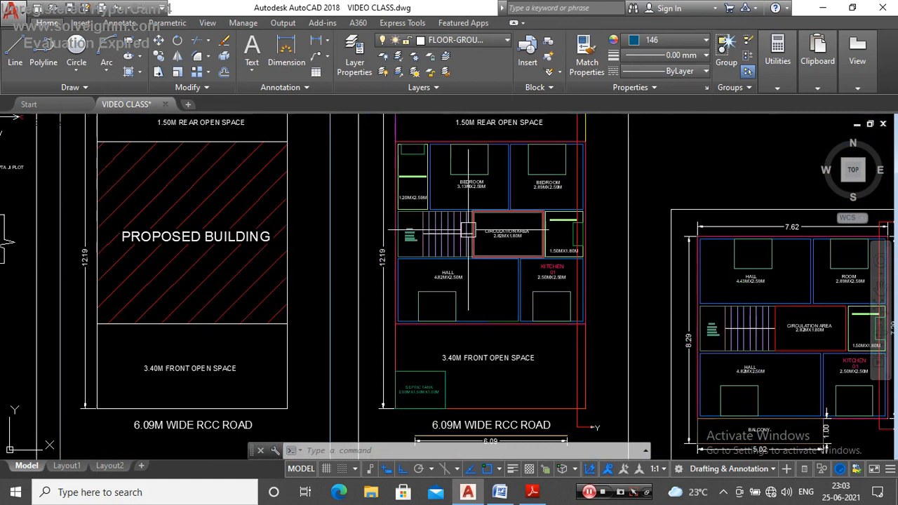
{"action": "scroll", "coordinate": [414, 226], "scroll_direction": "up", "scroll_amount": 3}
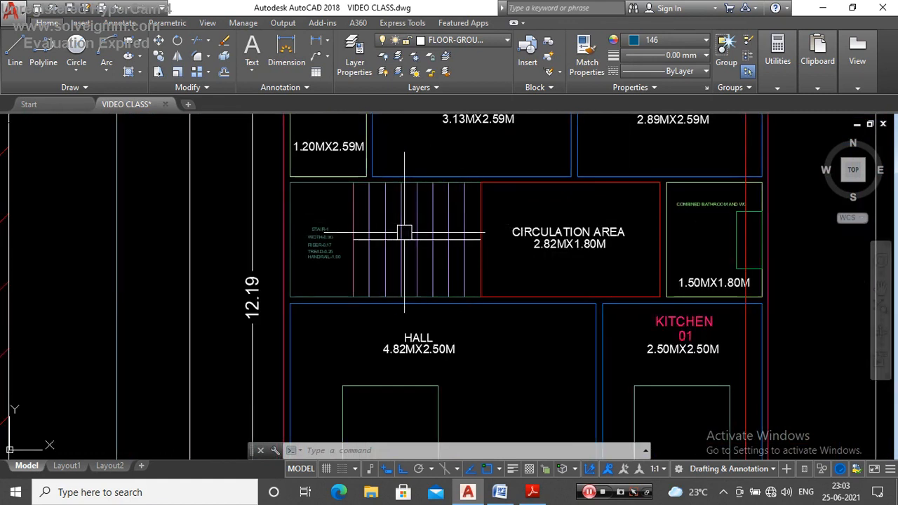
{"action": "scroll", "coordinate": [404, 233], "scroll_direction": "down", "scroll_amount": 4}
{"action": "scroll", "coordinate": [457, 141], "scroll_direction": "up", "scroll_amount": 2}
{"action": "scroll", "coordinate": [449, 166], "scroll_direction": "down", "scroll_amount": 2}
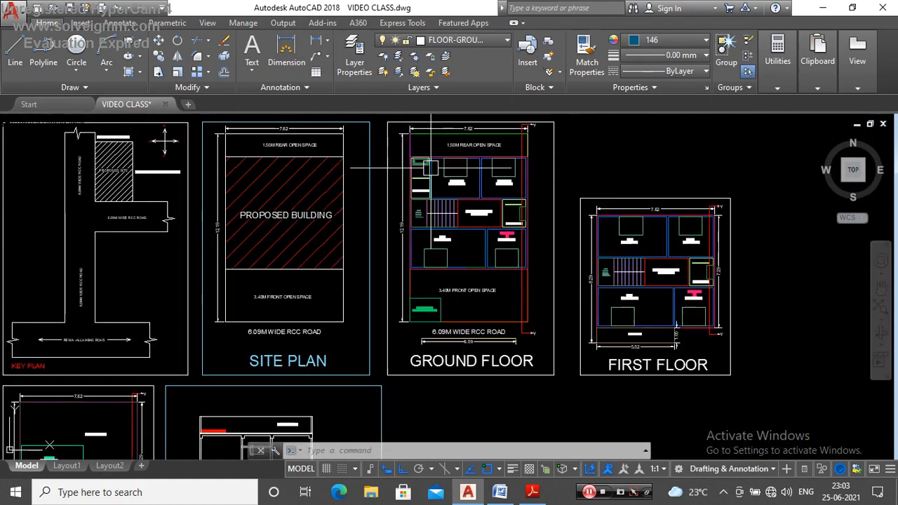
{"action": "scroll", "coordinate": [430, 167], "scroll_direction": "up", "scroll_amount": 2}
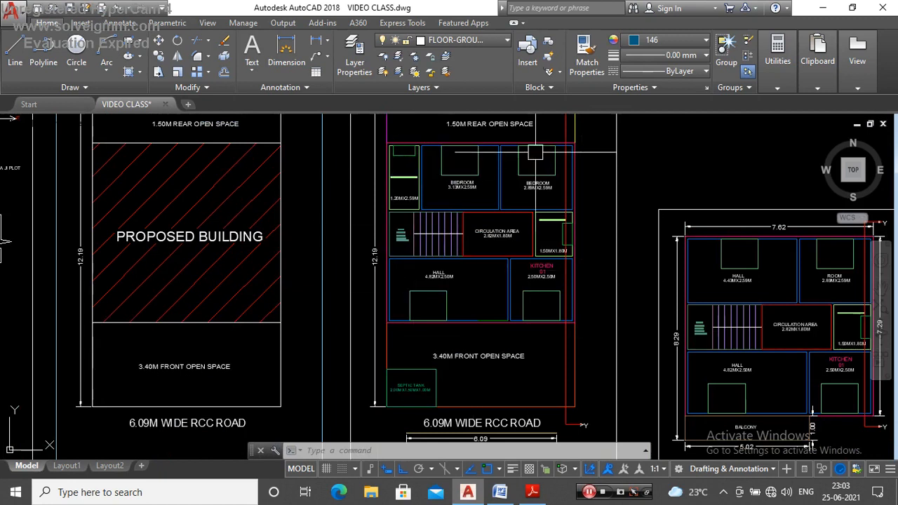
{"action": "scroll", "coordinate": [415, 254], "scroll_direction": "up", "scroll_amount": 2}
{"action": "scroll", "coordinate": [554, 241], "scroll_direction": "down", "scroll_amount": 4}
{"action": "scroll", "coordinate": [497, 195], "scroll_direction": "up", "scroll_amount": 3}
{"action": "scroll", "coordinate": [496, 195], "scroll_direction": "down", "scroll_amount": 5}
Step: Draw a 2.2 m vertical line in colour 231 downward from the slab underside inside the ground-floor kitchen of the section
{"action": "scroll", "coordinate": [491, 270], "scroll_direction": "up", "scroll_amount": 5}
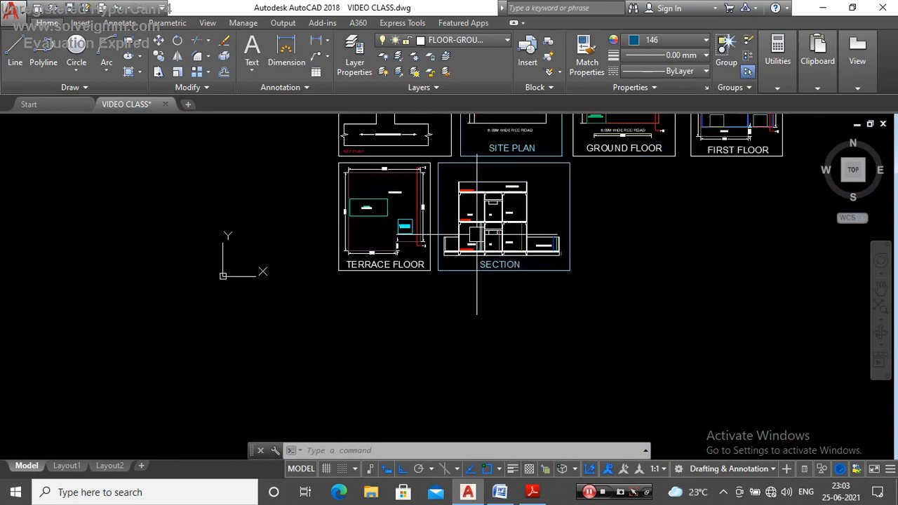
{"action": "scroll", "coordinate": [509, 208], "scroll_direction": "up", "scroll_amount": 3}
{"action": "scroll", "coordinate": [517, 257], "scroll_direction": "down", "scroll_amount": 3}
{"action": "scroll", "coordinate": [465, 262], "scroll_direction": "up", "scroll_amount": 3}
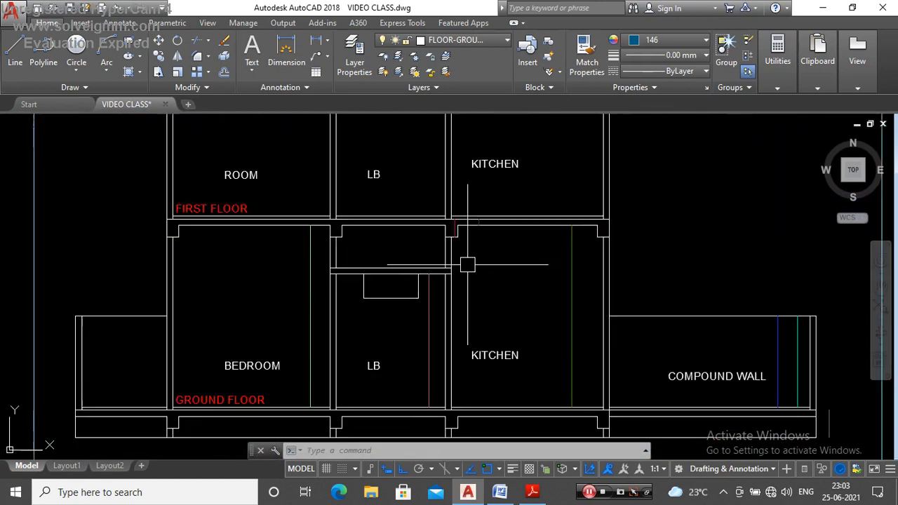
{"action": "scroll", "coordinate": [505, 271], "scroll_direction": "down", "scroll_amount": 3}
{"action": "scroll", "coordinate": [514, 266], "scroll_direction": "up", "scroll_amount": 2}
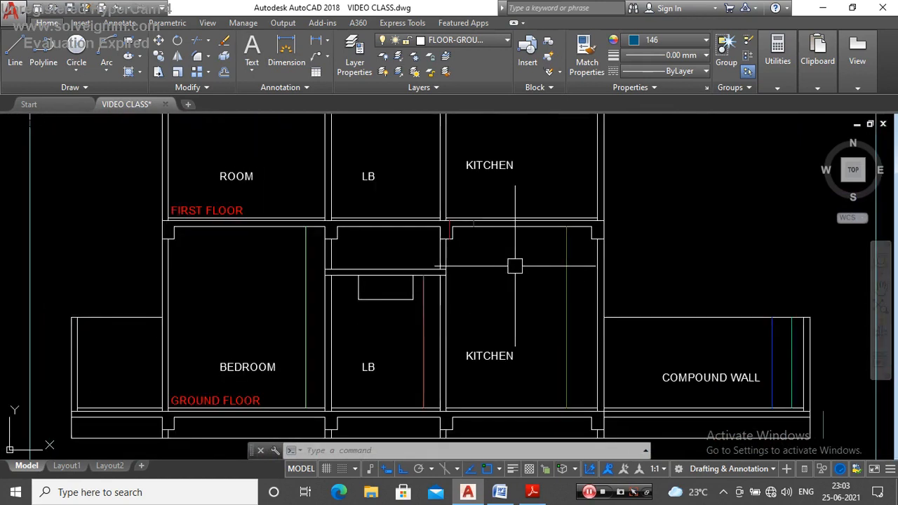
{"action": "left_click", "coordinate": [651, 41]}
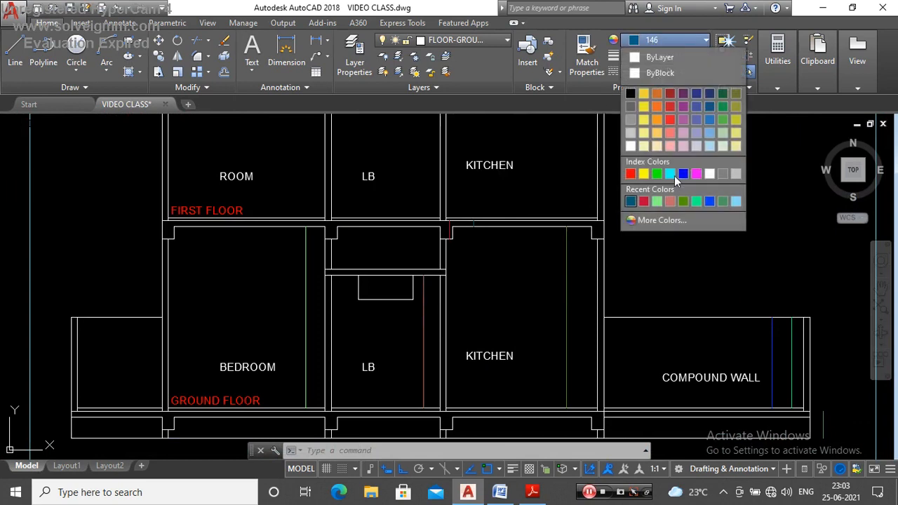
{"action": "left_click", "coordinate": [663, 221]}
{"action": "type", "text": "231"}
{"action": "key", "text": "Return"}
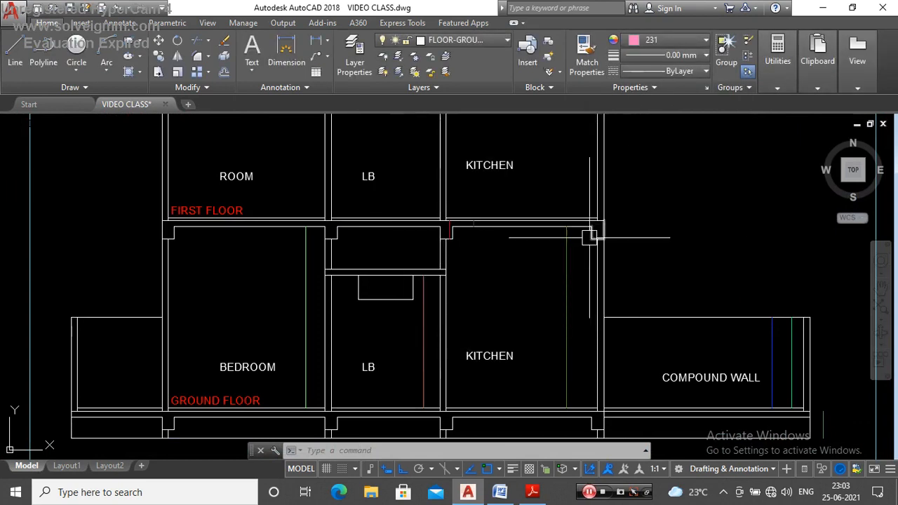
{"action": "type", "text": "l"}
{"action": "key", "text": "Return"}
{"action": "scroll", "coordinate": [513, 257], "scroll_direction": "up", "scroll_amount": 2}
{"action": "left_click", "coordinate": [503, 211]}
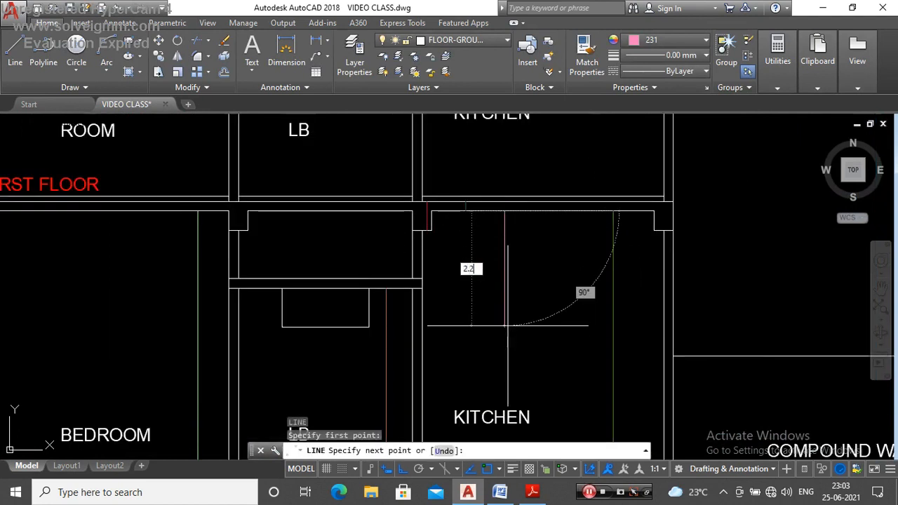
{"action": "type", "text": "2.2"}
{"action": "key", "text": "Return"}
{"action": "key", "text": "Escape"}
Step: Move the ground-floor KITCHEN label about 0.44 m straight down, clear of the new pink line
{"action": "scroll", "coordinate": [508, 325], "scroll_direction": "down", "scroll_amount": 4}
{"action": "scroll", "coordinate": [533, 337], "scroll_direction": "up", "scroll_amount": 4}
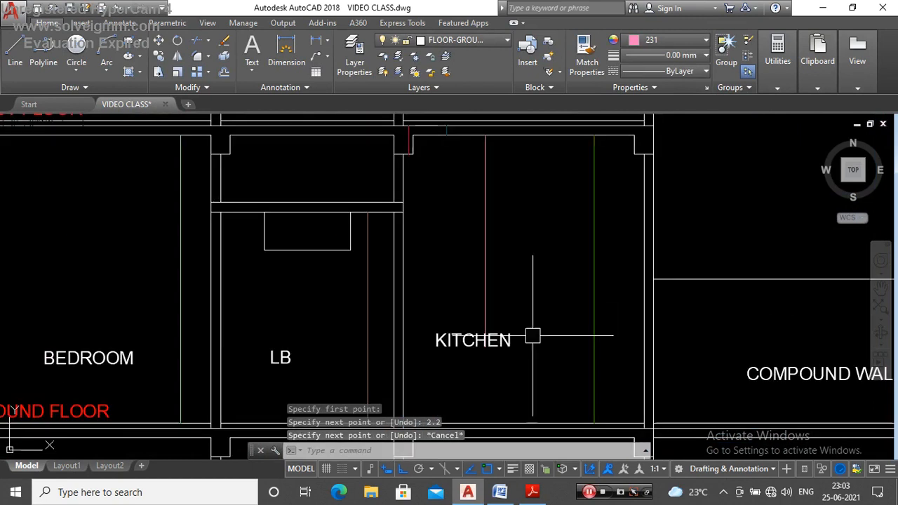
{"action": "left_click", "coordinate": [508, 339]}
{"action": "type", "text": "m"}
{"action": "key", "text": "Return"}
{"action": "left_click", "coordinate": [545, 243]}
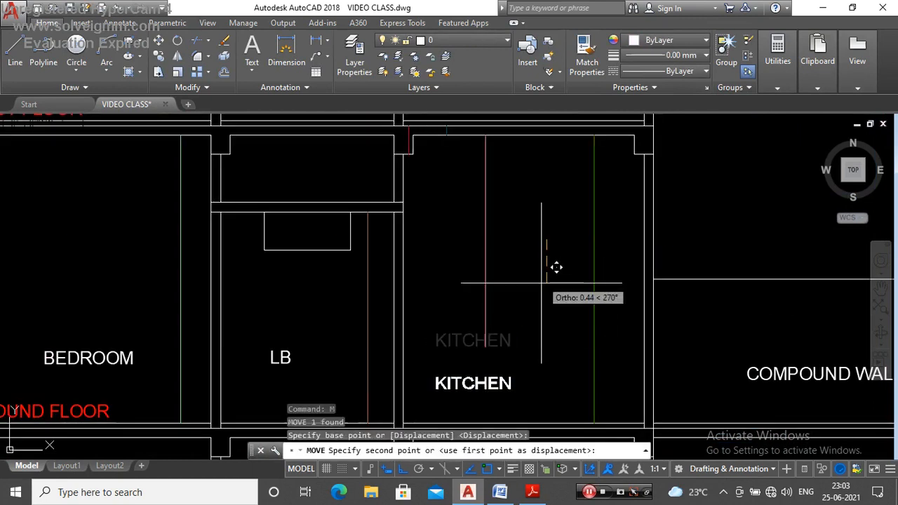
{"action": "left_click", "coordinate": [542, 283]}
{"action": "key", "text": "Escape"}
Step: Inspect the pink line in the section's ground-floor kitchen against the surrounding rooms and clear the selection
{"action": "left_click", "coordinate": [486, 290]}
{"action": "scroll", "coordinate": [520, 267], "scroll_direction": "down", "scroll_amount": 2}
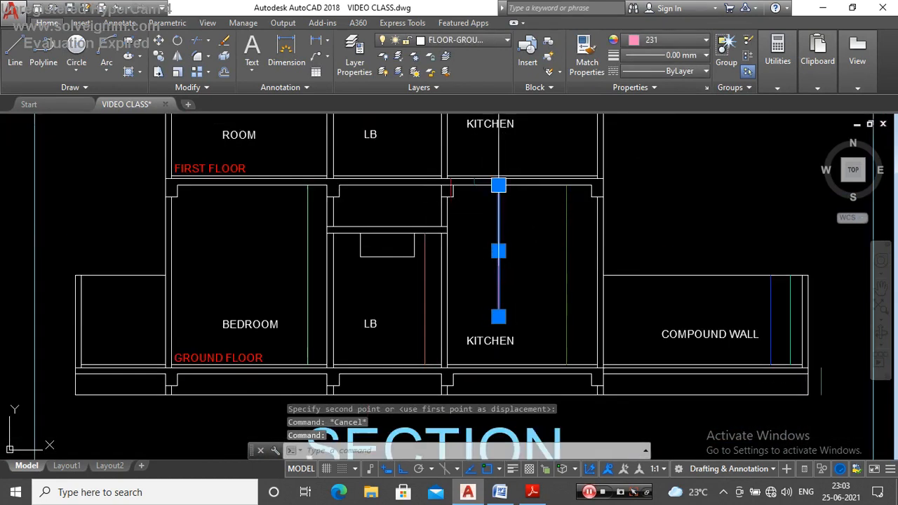
{"action": "key", "text": "Escape"}
{"action": "key", "text": "Escape"}
{"action": "scroll", "coordinate": [492, 280], "scroll_direction": "down", "scroll_amount": 2}
{"action": "scroll", "coordinate": [492, 280], "scroll_direction": "up", "scroll_amount": 2}
{"action": "scroll", "coordinate": [484, 288], "scroll_direction": "down", "scroll_amount": 4}
{"action": "scroll", "coordinate": [463, 277], "scroll_direction": "up", "scroll_amount": 4}
{"action": "left_click", "coordinate": [466, 278]}
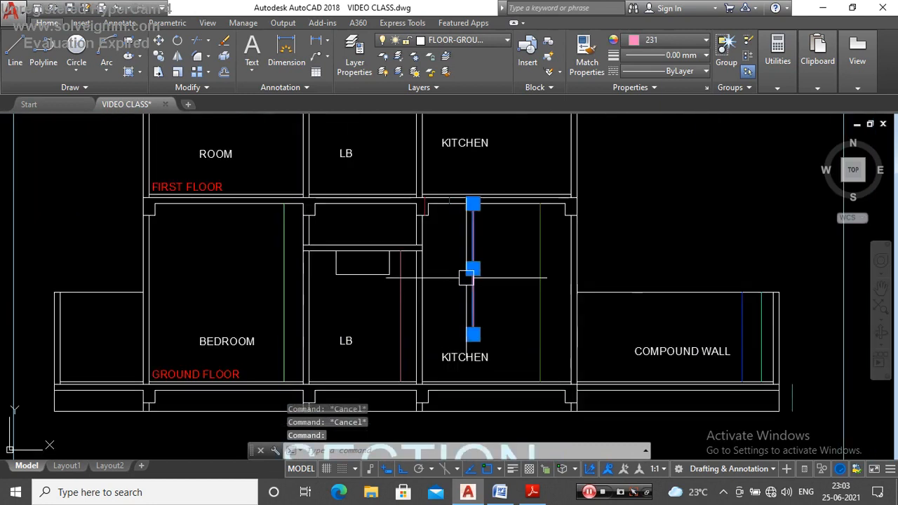
{"action": "scroll", "coordinate": [466, 278], "scroll_direction": "down", "scroll_amount": 4}
{"action": "key", "text": "Escape"}
{"action": "scroll", "coordinate": [518, 248], "scroll_direction": "up", "scroll_amount": 3}
{"action": "scroll", "coordinate": [490, 309], "scroll_direction": "down", "scroll_amount": 2}
{"action": "scroll", "coordinate": [490, 309], "scroll_direction": "up", "scroll_amount": 2}
{"action": "scroll", "coordinate": [481, 283], "scroll_direction": "down", "scroll_amount": 2}
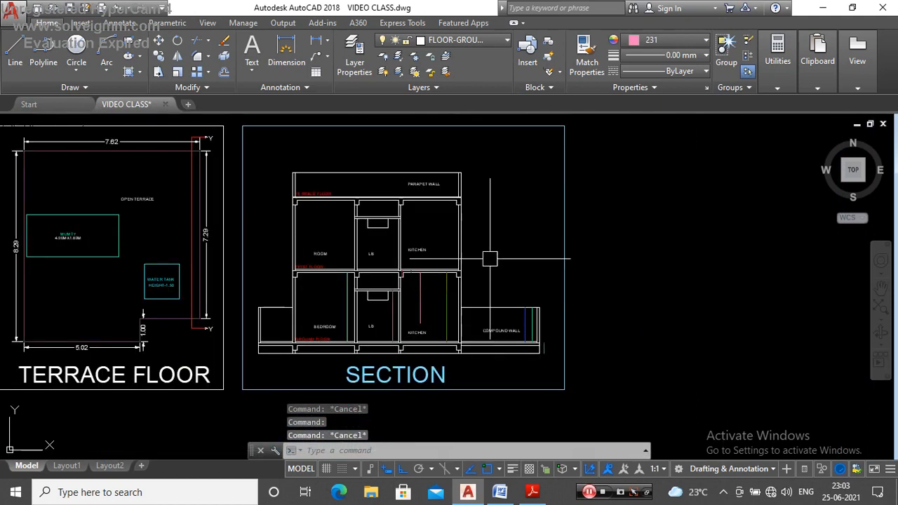
Step: Draw a vertical line in colour 151 along the kitchen-side outer wall, from the terrace floor's top line down to the plinth base
{"action": "left_click", "coordinate": [647, 41]}
{"action": "left_click", "coordinate": [655, 221]}
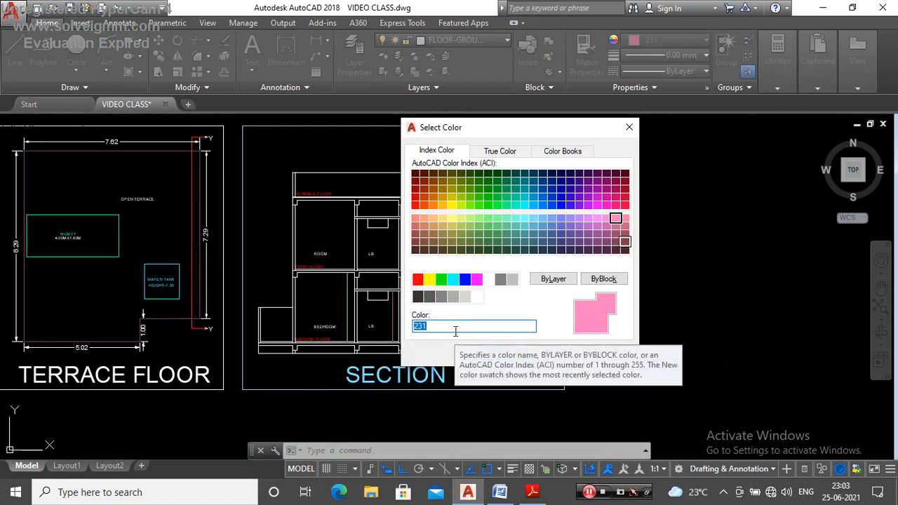
{"action": "type", "text": "151"}
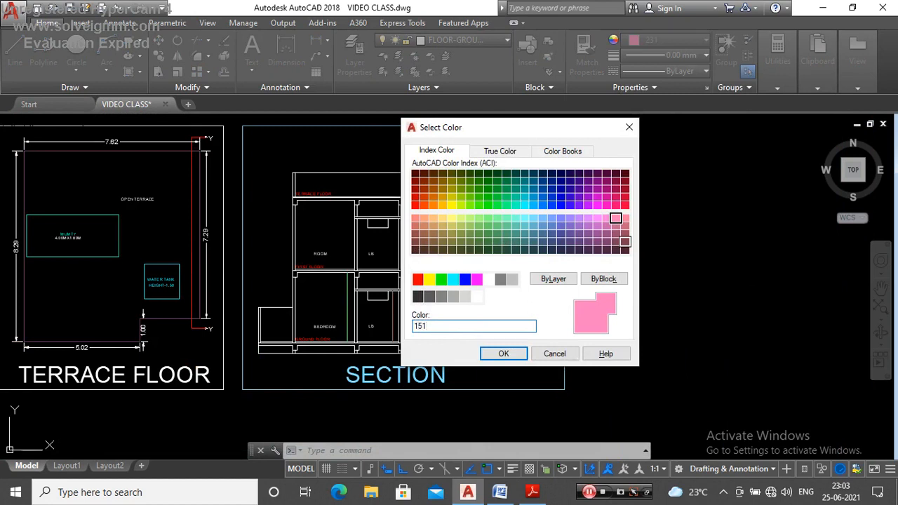
{"action": "key", "text": "Return"}
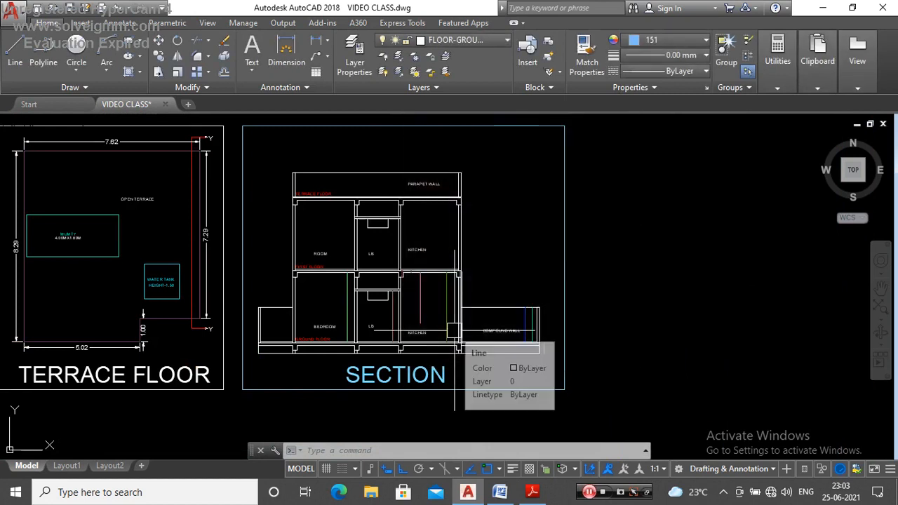
{"action": "type", "text": "l"}
{"action": "key", "text": "Return"}
{"action": "scroll", "coordinate": [472, 250], "scroll_direction": "up", "scroll_amount": 4}
{"action": "scroll", "coordinate": [474, 210], "scroll_direction": "down", "scroll_amount": 4}
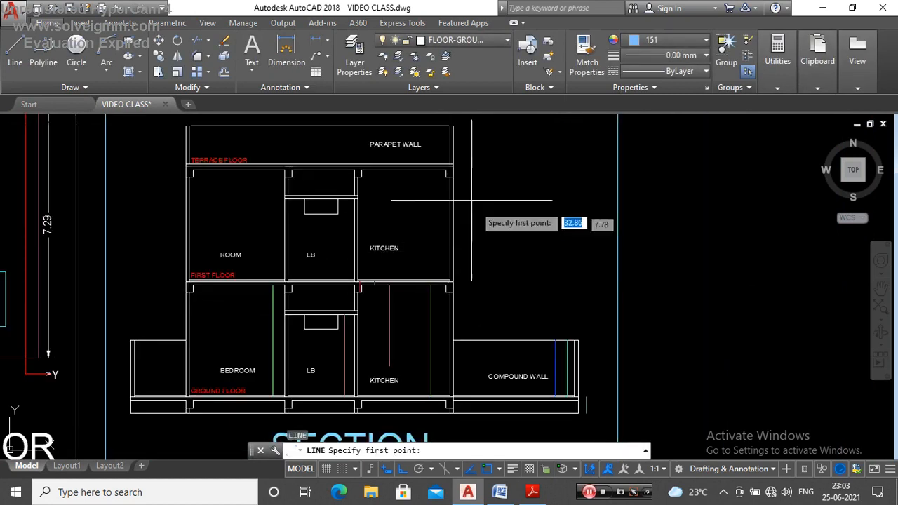
{"action": "scroll", "coordinate": [443, 163], "scroll_direction": "up", "scroll_amount": 3}
{"action": "scroll", "coordinate": [443, 163], "scroll_direction": "up", "scroll_amount": 3}
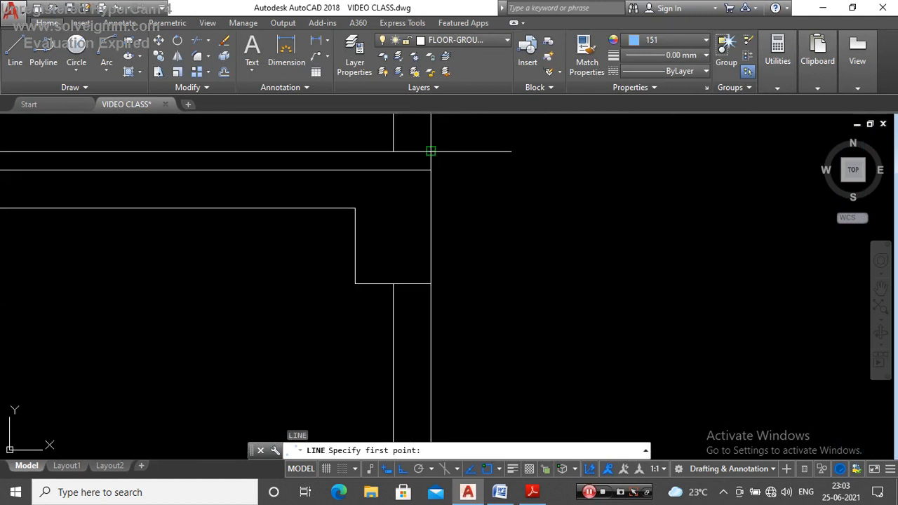
{"action": "left_click", "coordinate": [430, 151]}
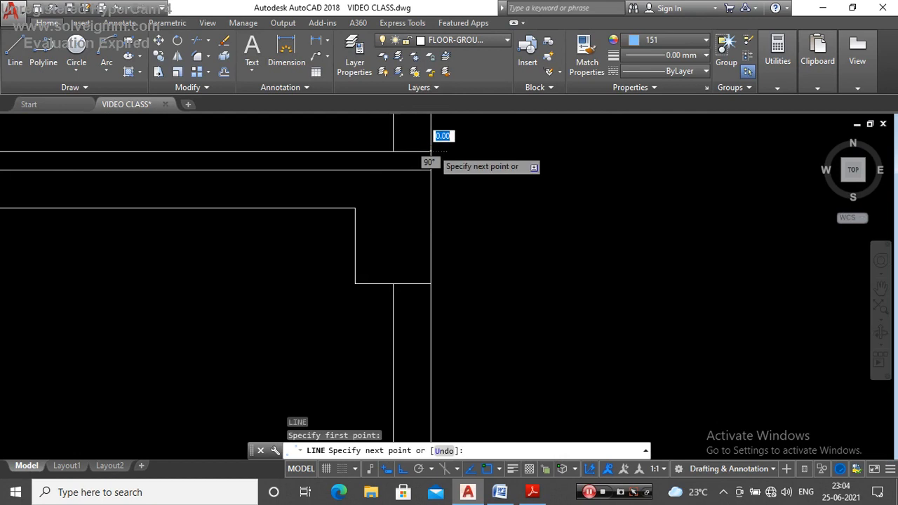
{"action": "scroll", "coordinate": [431, 154], "scroll_direction": "down", "scroll_amount": 4}
{"action": "scroll", "coordinate": [451, 295], "scroll_direction": "up", "scroll_amount": 4}
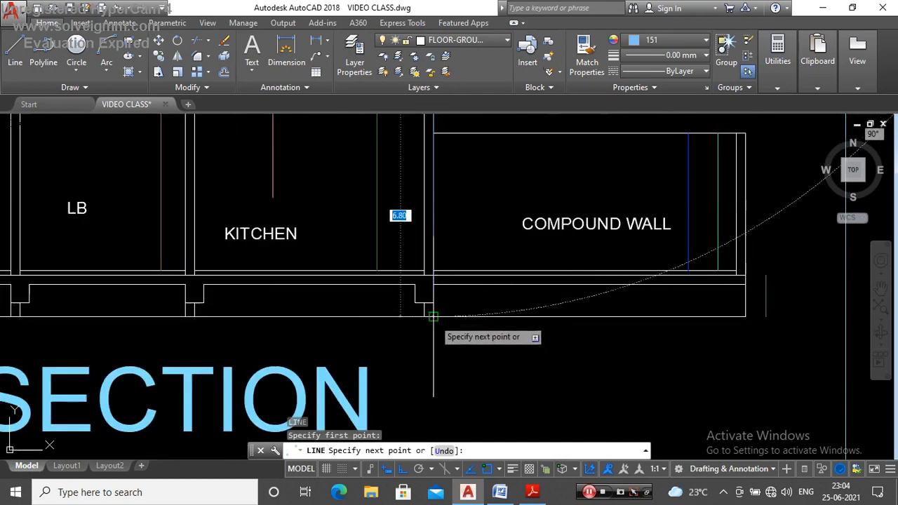
{"action": "key", "text": "Escape"}
Step: Stretch the upper end of the colour 151 height line down to the lower of the two terrace floor lines
{"action": "scroll", "coordinate": [431, 315], "scroll_direction": "down", "scroll_amount": 4}
{"action": "scroll", "coordinate": [438, 166], "scroll_direction": "up", "scroll_amount": 4}
{"action": "left_click", "coordinate": [426, 165]}
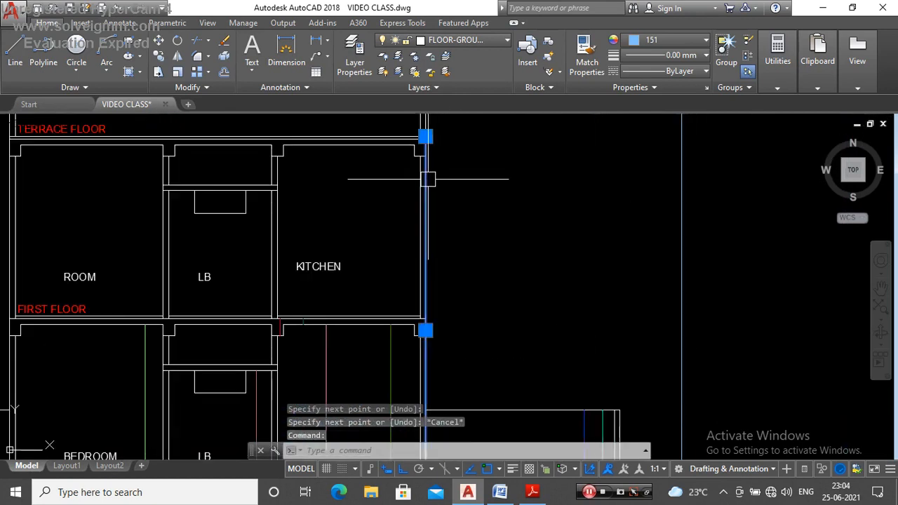
{"action": "scroll", "coordinate": [445, 185], "scroll_direction": "down", "scroll_amount": 3}
{"action": "scroll", "coordinate": [449, 196], "scroll_direction": "up", "scroll_amount": 5}
{"action": "key", "text": "Escape"}
{"action": "key", "text": "Escape"}
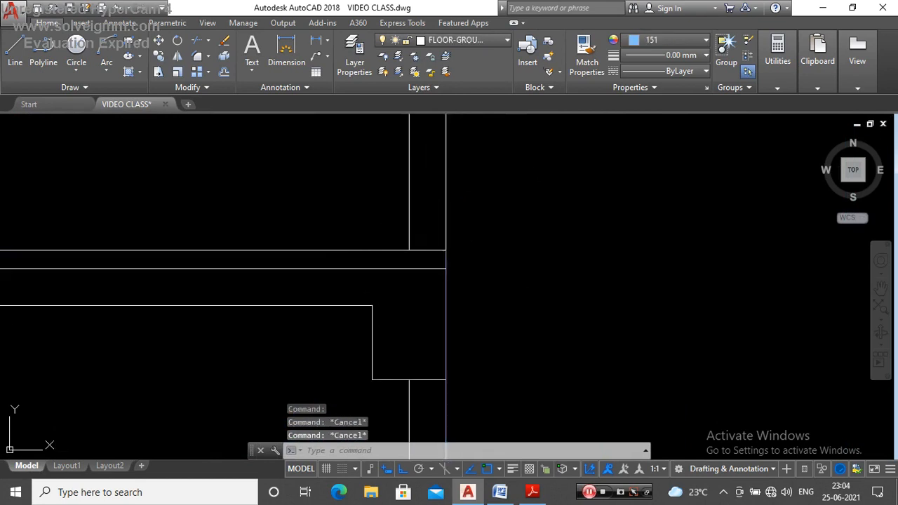
{"action": "left_click", "coordinate": [446, 351]}
{"action": "scroll", "coordinate": [451, 258], "scroll_direction": "up", "scroll_amount": 4}
{"action": "left_click", "coordinate": [437, 239]}
{"action": "left_click", "coordinate": [437, 286]}
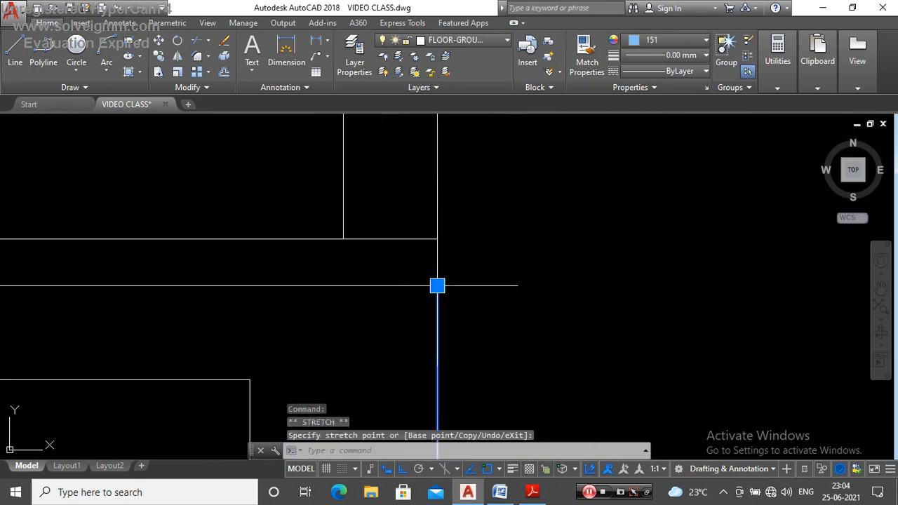
Step: Move the full-height colour 151 line horizontally off the building wall to just outside the compound wall, within the section frame
{"action": "key", "text": "Escape"}
{"action": "key", "text": "Escape"}
{"action": "scroll", "coordinate": [444, 274], "scroll_direction": "down", "scroll_amount": 3}
{"action": "left_click", "coordinate": [454, 275]}
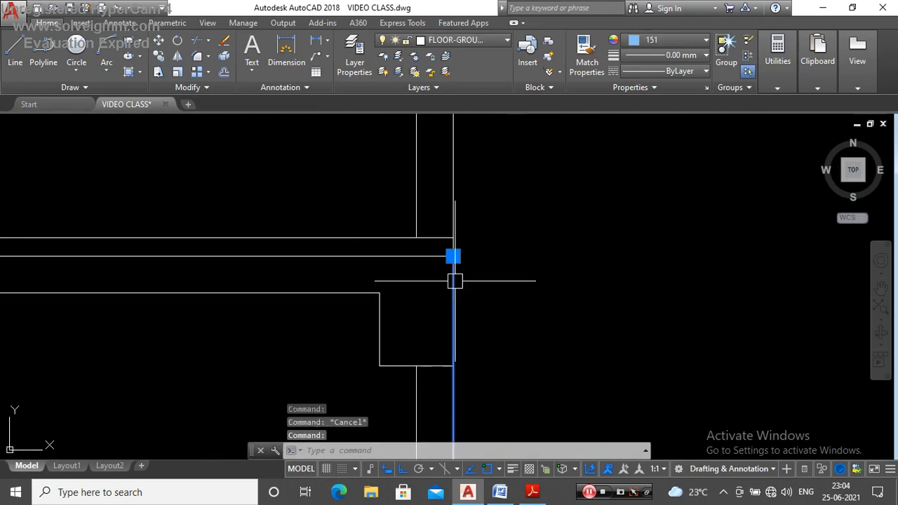
{"action": "mouse_move", "coordinate": [455, 259]}
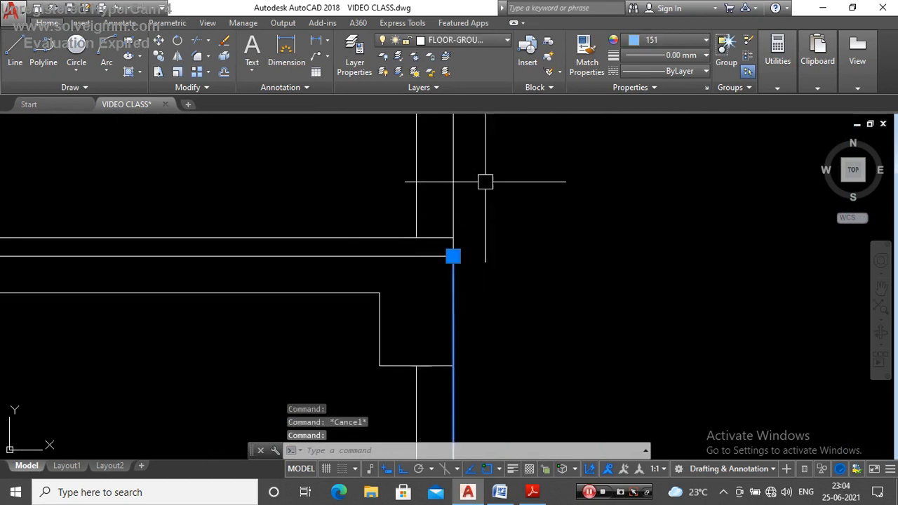
{"action": "scroll", "coordinate": [496, 222], "scroll_direction": "down", "scroll_amount": 3}
{"action": "scroll", "coordinate": [419, 198], "scroll_direction": "down", "scroll_amount": 2}
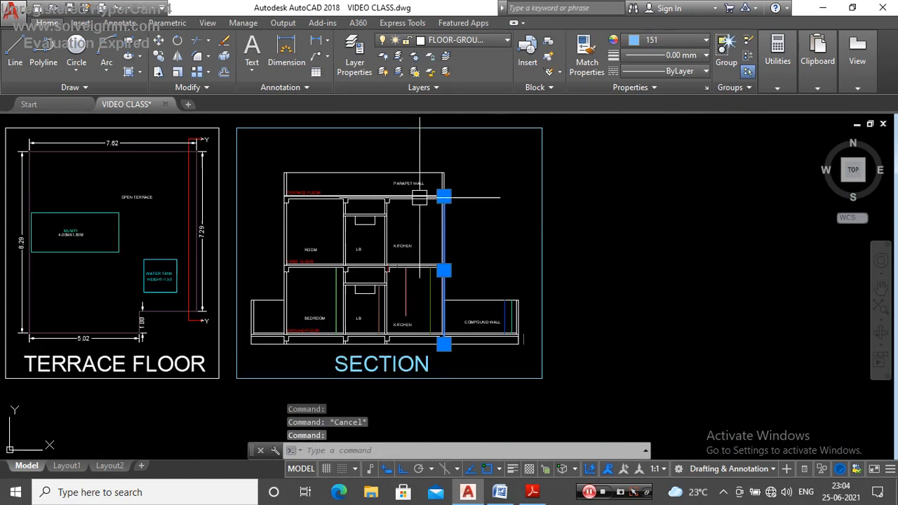
{"action": "key", "text": "Return"}
{"action": "left_click", "coordinate": [494, 229]}
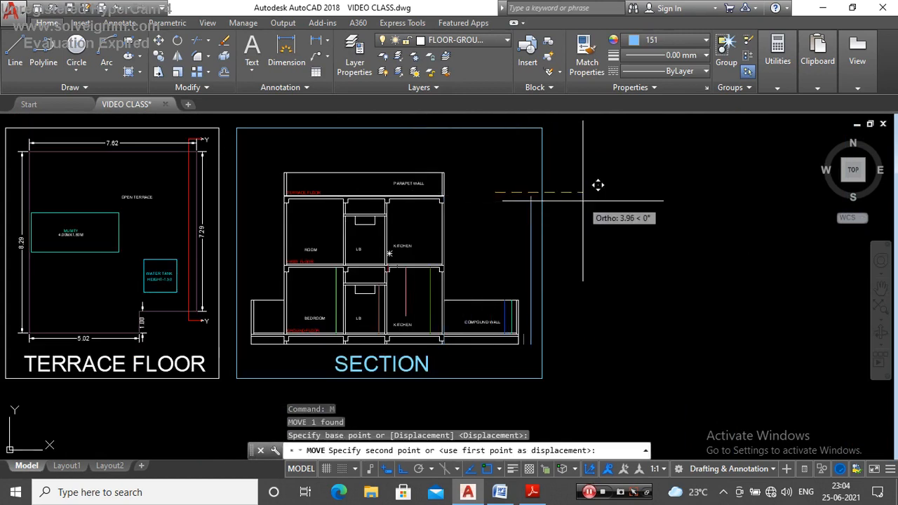
{"action": "key", "text": "Escape"}
Step: Check the position and extent of the building height line beside the compound wall and clear the selection
{"action": "left_click", "coordinate": [528, 239]}
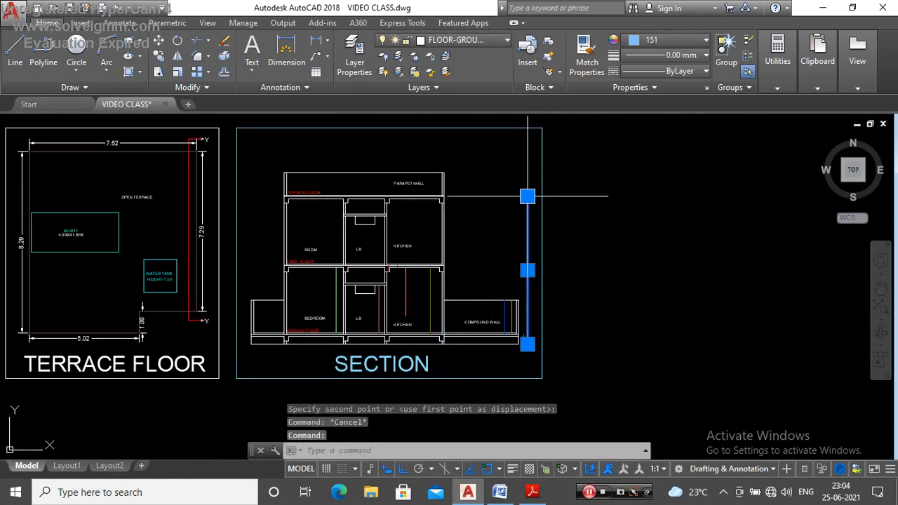
{"action": "mouse_move", "coordinate": [526, 198]}
{"action": "scroll", "coordinate": [500, 319], "scroll_direction": "down", "scroll_amount": 2}
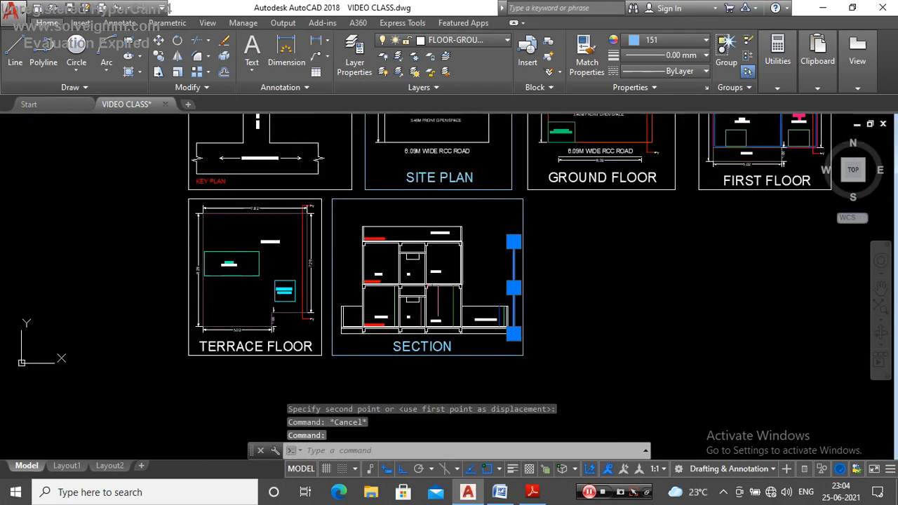
{"action": "key", "text": "Escape"}
Step: Make layer 0 current and set the drawing colour to ByLayer for work above the terrace floor
{"action": "scroll", "coordinate": [414, 240], "scroll_direction": "up", "scroll_amount": 4}
{"action": "scroll", "coordinate": [402, 275], "scroll_direction": "down", "scroll_amount": 2}
{"action": "scroll", "coordinate": [379, 254], "scroll_direction": "up", "scroll_amount": 6}
{"action": "scroll", "coordinate": [403, 260], "scroll_direction": "down", "scroll_amount": 2}
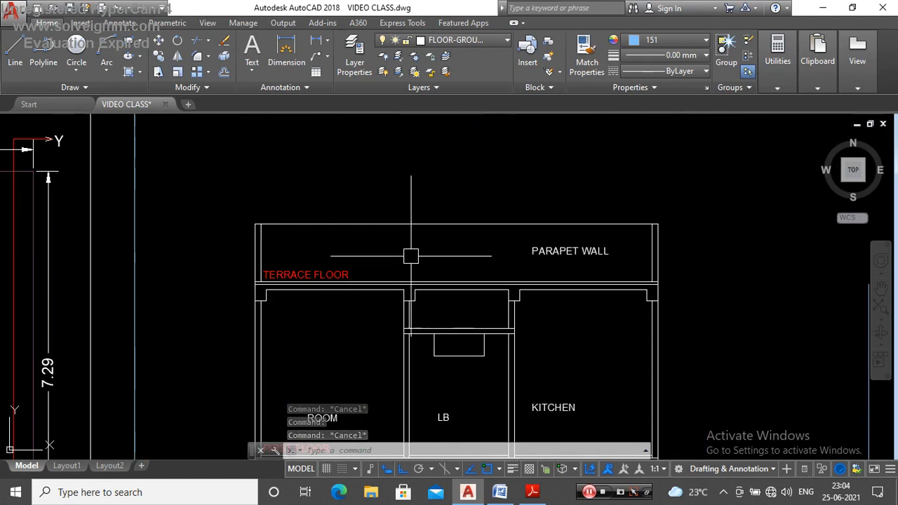
{"action": "left_click", "coordinate": [489, 39]}
{"action": "left_click", "coordinate": [489, 56]}
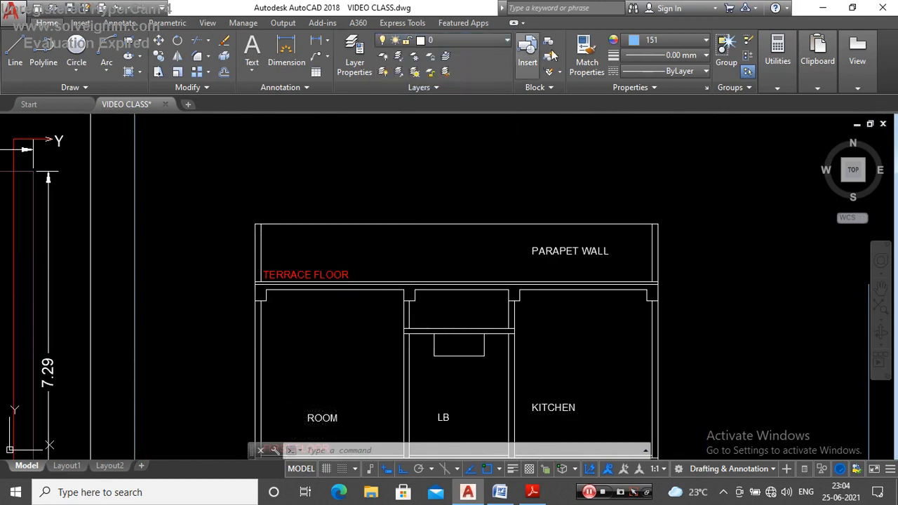
{"action": "left_click", "coordinate": [649, 40]}
{"action": "left_click", "coordinate": [652, 47]}
{"action": "key", "text": "Escape"}
{"action": "key", "text": "Escape"}
Step: Draw a 2.3 m vertical line straight up from the terrace floor line, above the wall between the room and LB
{"action": "scroll", "coordinate": [424, 242], "scroll_direction": "up", "scroll_amount": 2}
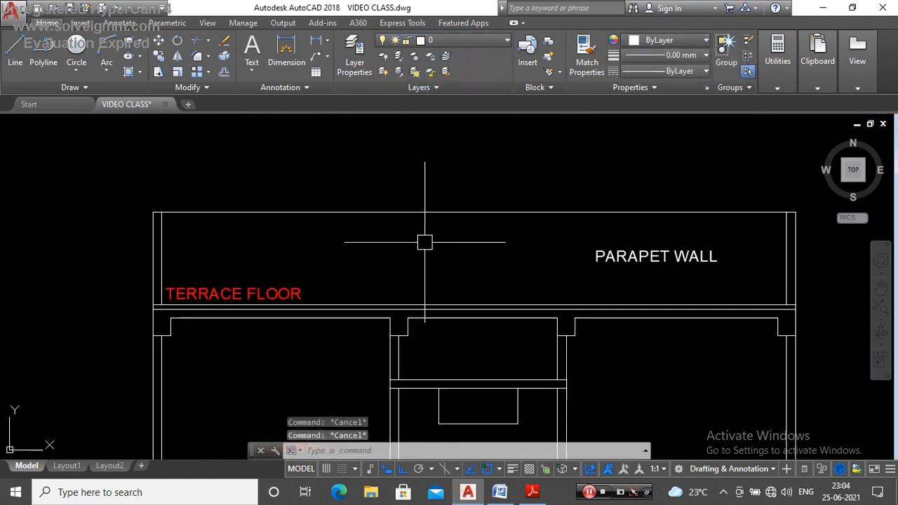
{"action": "type", "text": "l"}
{"action": "key", "text": "Return"}
{"action": "scroll", "coordinate": [372, 275], "scroll_direction": "up", "scroll_amount": 2}
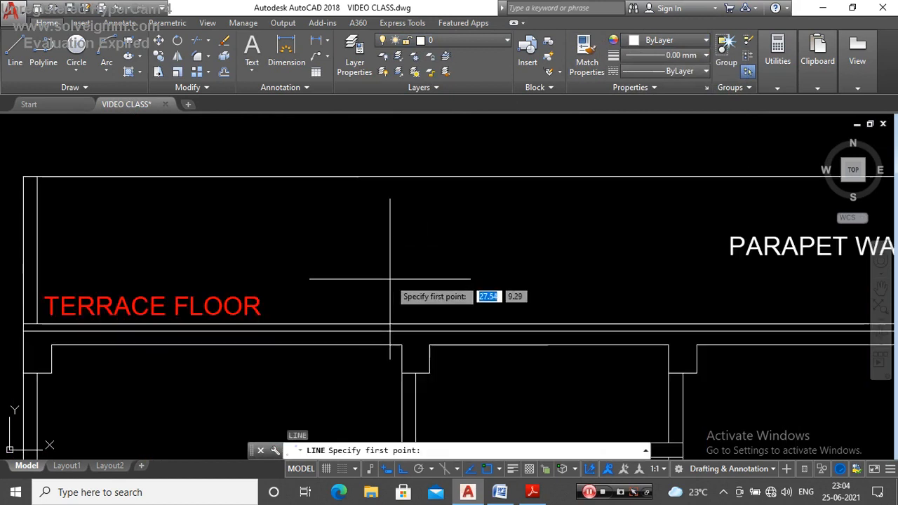
{"action": "left_click", "coordinate": [415, 322]}
{"action": "scroll", "coordinate": [421, 311], "scroll_direction": "down", "scroll_amount": 4}
{"action": "scroll", "coordinate": [428, 206], "scroll_direction": "up", "scroll_amount": 2}
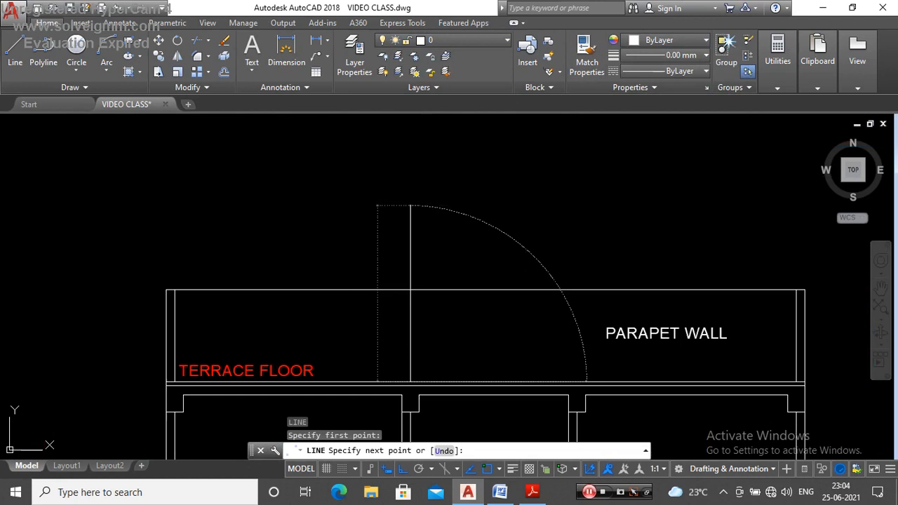
{"action": "type", "text": "2.3"}
{"action": "key", "text": "Return"}
{"action": "key", "text": "Escape"}
Step: Inspect the vertical line above the terrace floor within the whole section and clear the selection
{"action": "scroll", "coordinate": [428, 205], "scroll_direction": "down", "scroll_amount": 2}
{"action": "left_click", "coordinate": [420, 227]}
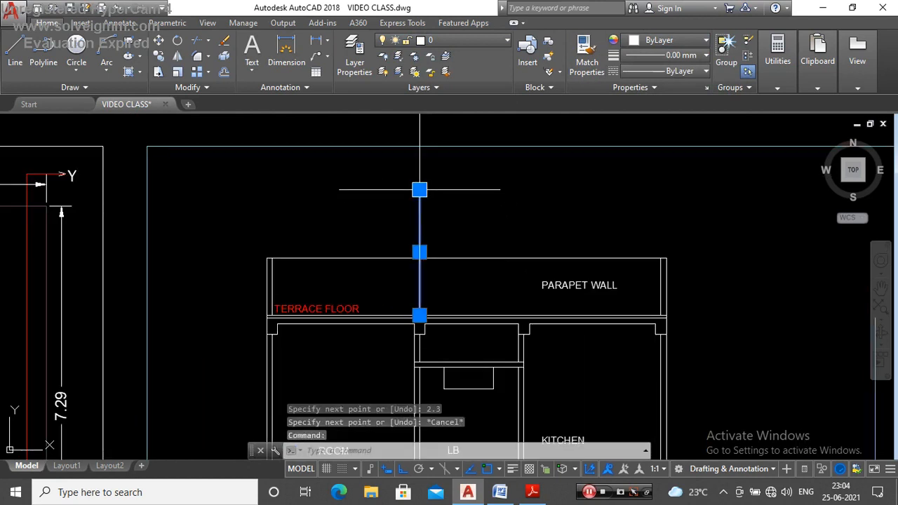
{"action": "scroll", "coordinate": [435, 180], "scroll_direction": "down", "scroll_amount": 4}
{"action": "scroll", "coordinate": [469, 180], "scroll_direction": "up", "scroll_amount": 1}
{"action": "key", "text": "Escape"}
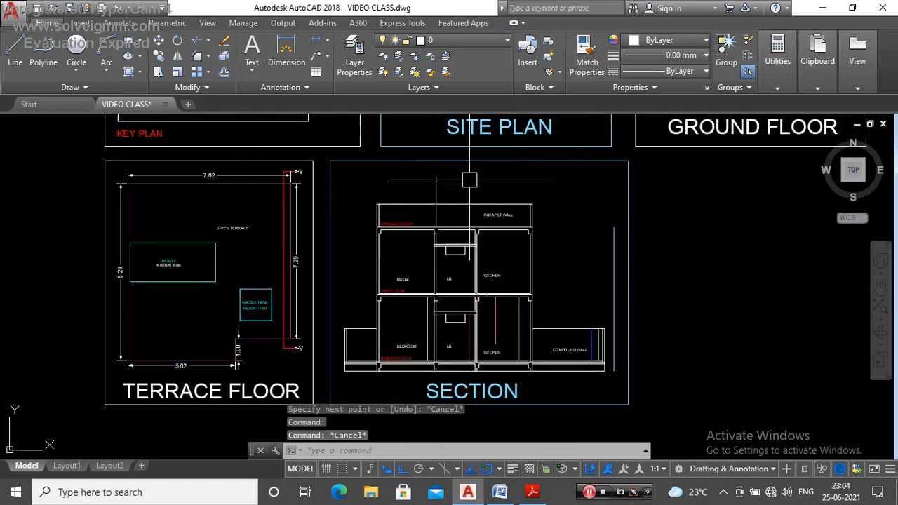
Step: Make the FLOOR-GROUND layer current and set the drawing colour to index colour 233
{"action": "left_click", "coordinate": [469, 43]}
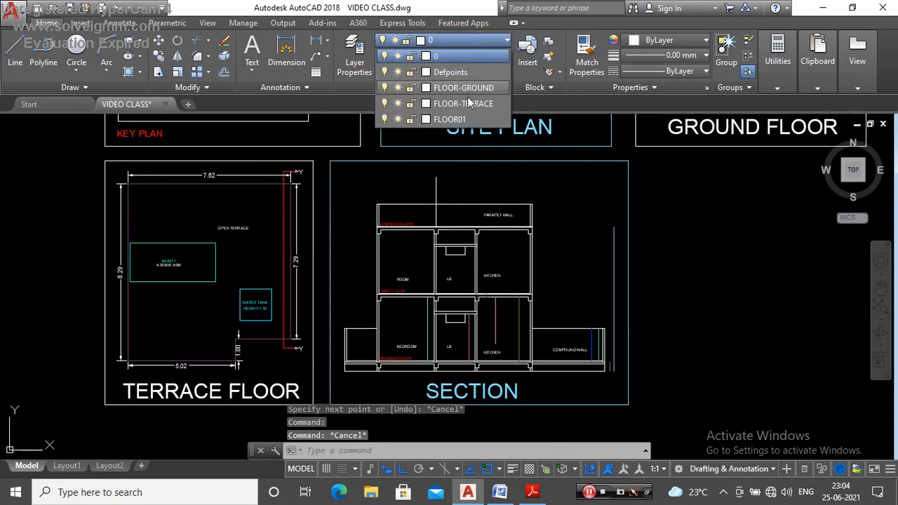
{"action": "left_click", "coordinate": [473, 87]}
{"action": "left_click", "coordinate": [667, 40]}
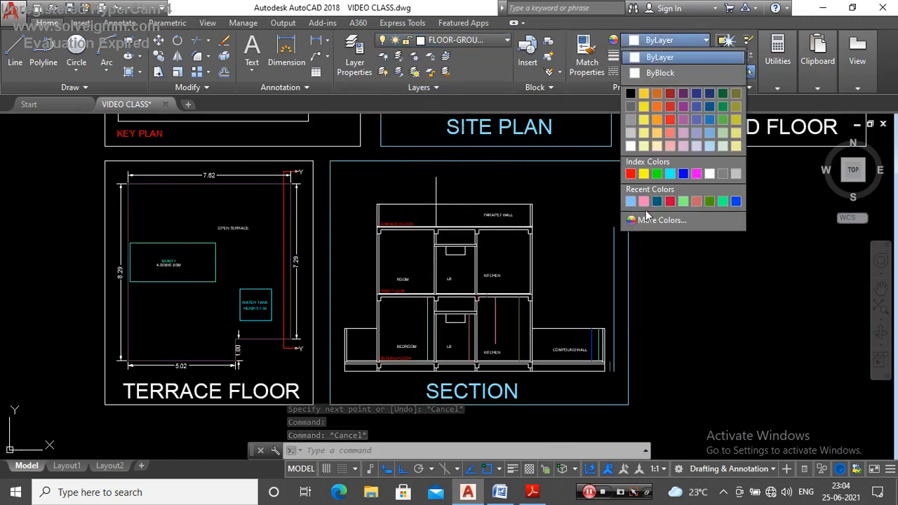
{"action": "left_click", "coordinate": [646, 221]}
{"action": "type", "text": "233"}
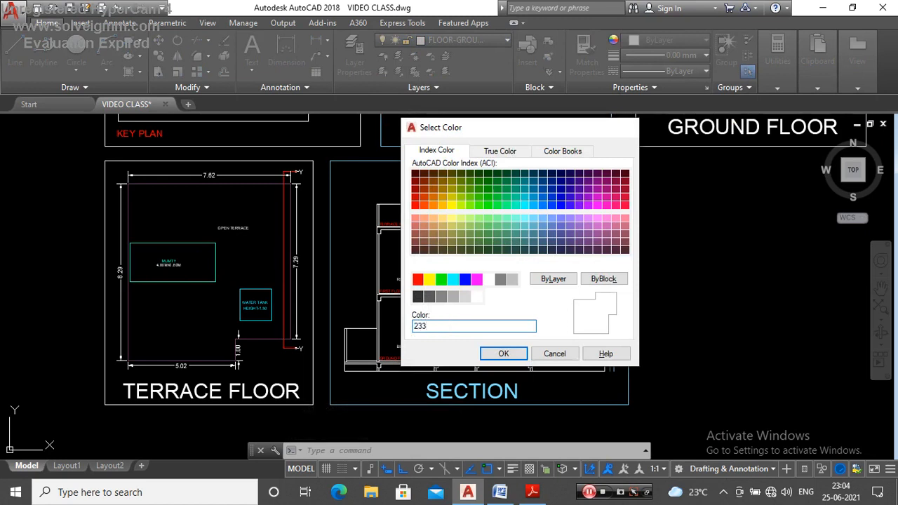
{"action": "key", "text": "Return"}
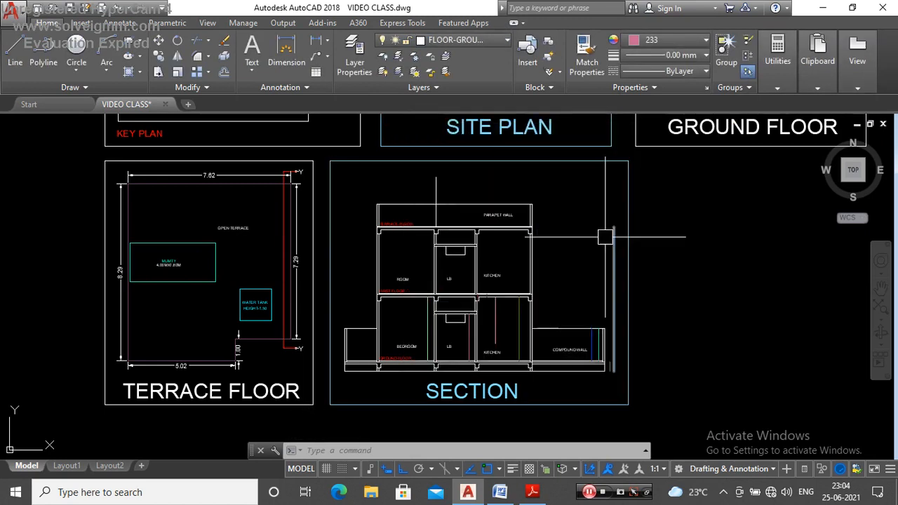
Step: Draw a vertical line about 9.10 m long from the upper end of the line above the terrace floor down to the section's base line
{"action": "type", "text": "l"}
{"action": "key", "text": "Return"}
{"action": "scroll", "coordinate": [445, 179], "scroll_direction": "up", "scroll_amount": 2}
{"action": "scroll", "coordinate": [445, 179], "scroll_direction": "up", "scroll_amount": 2}
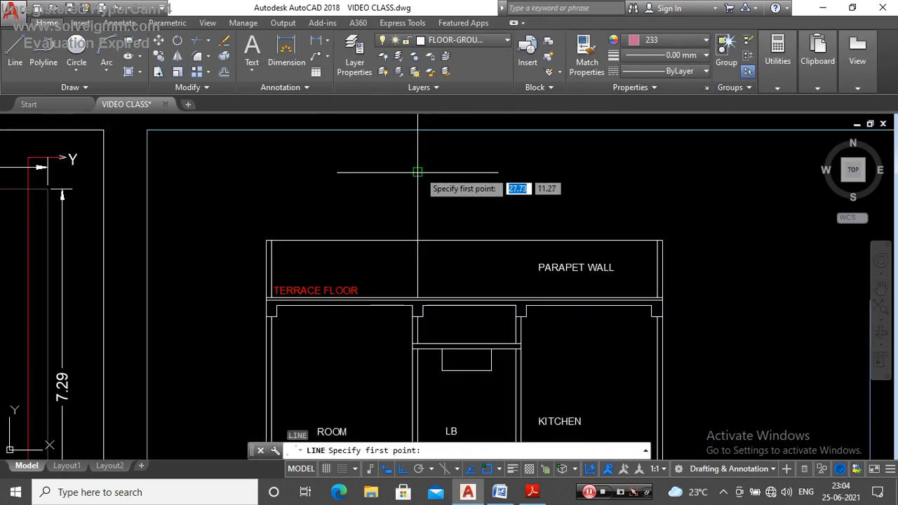
{"action": "left_click", "coordinate": [418, 172]}
{"action": "scroll", "coordinate": [418, 172], "scroll_direction": "down", "scroll_amount": 4}
{"action": "scroll", "coordinate": [360, 286], "scroll_direction": "up", "scroll_amount": 6}
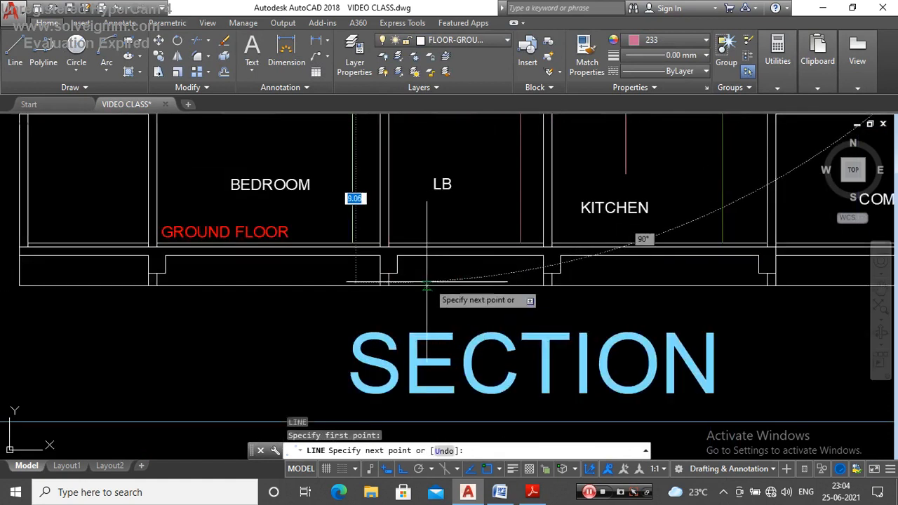
{"action": "scroll", "coordinate": [360, 287], "scroll_direction": "up", "scroll_amount": 4}
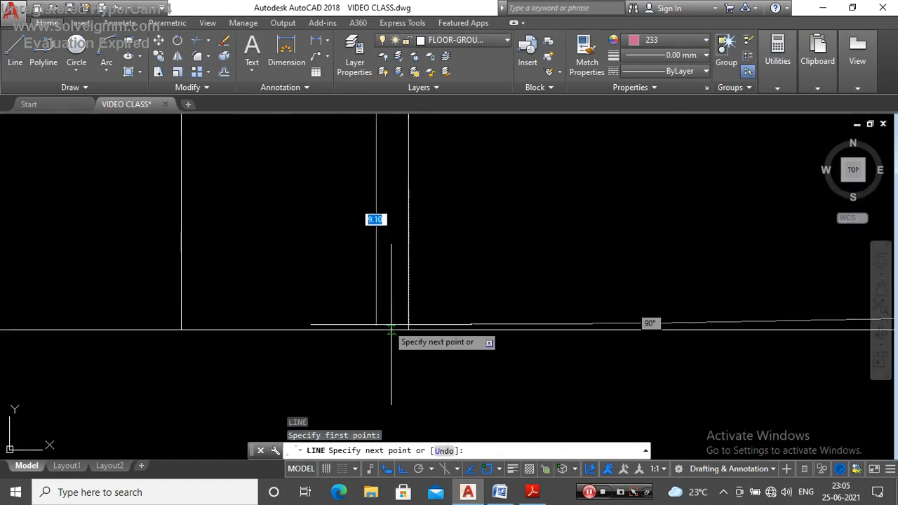
{"action": "scroll", "coordinate": [421, 333], "scroll_direction": "down", "scroll_amount": 5}
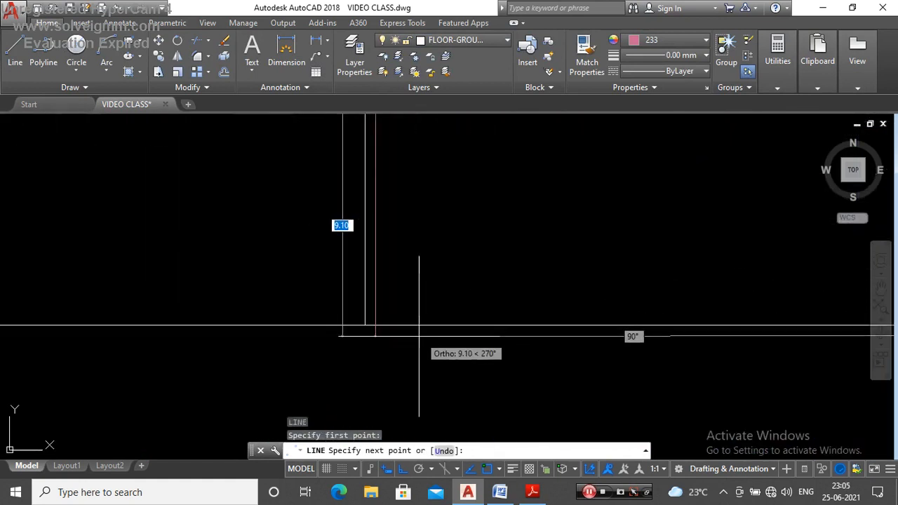
{"action": "left_click", "coordinate": [375, 325]}
{"action": "key", "text": "Escape"}
Step: Move the new full-height line clear of the building, beyond the compound wall and beside the existing building height line
{"action": "left_click", "coordinate": [359, 295]}
{"action": "scroll", "coordinate": [362, 285], "scroll_direction": "down", "scroll_amount": 4}
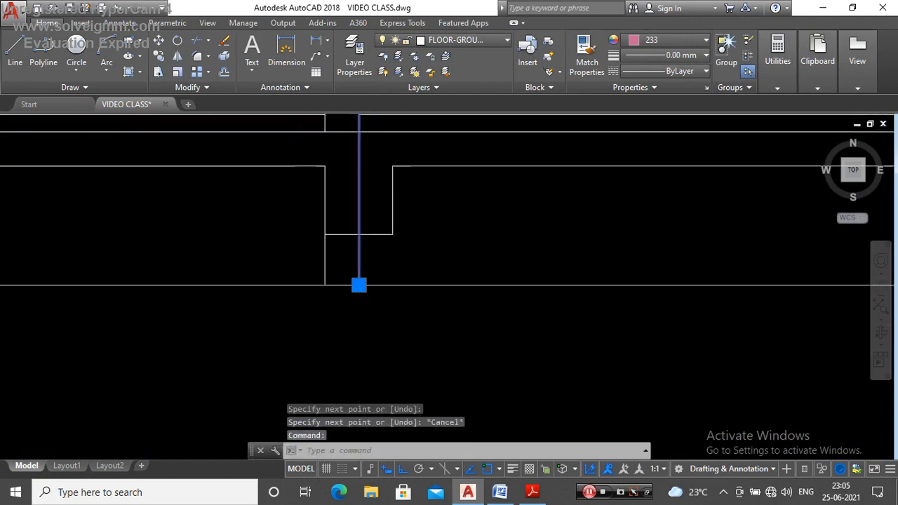
{"action": "type", "text": "M"}
{"action": "key", "text": "Return"}
{"action": "scroll", "coordinate": [361, 282], "scroll_direction": "down", "scroll_amount": 5}
{"action": "scroll", "coordinate": [386, 295], "scroll_direction": "up", "scroll_amount": 4}
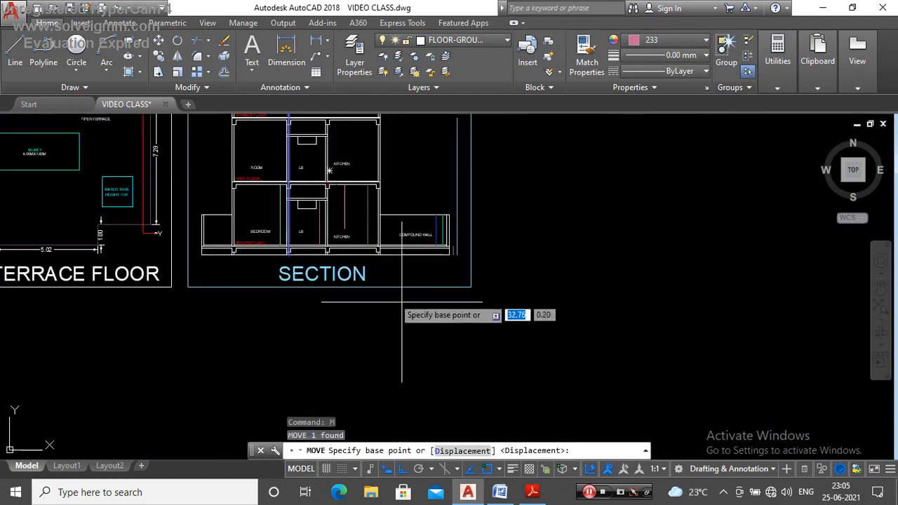
{"action": "left_click", "coordinate": [431, 332]}
{"action": "key", "text": "Escape"}
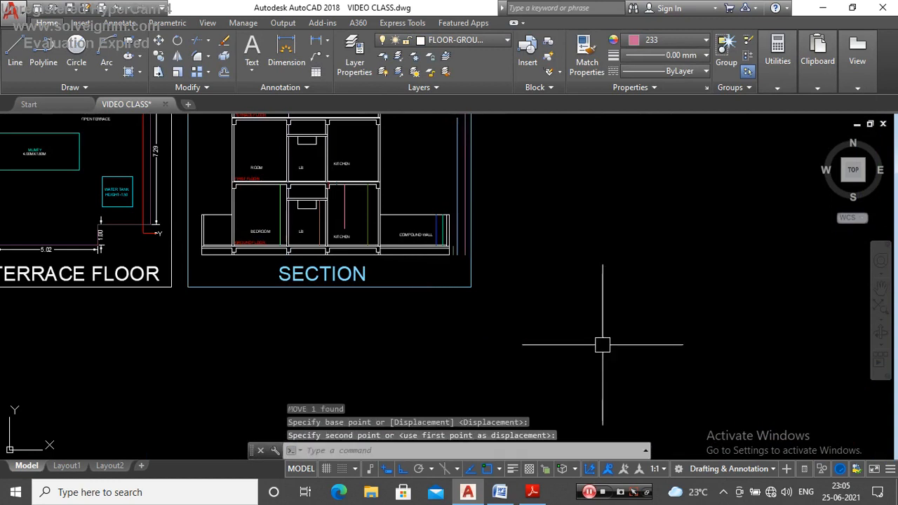
Step: Erase the 2.3 m vertical line standing above the terrace floor
{"action": "scroll", "coordinate": [530, 319], "scroll_direction": "down", "scroll_amount": 2}
{"action": "scroll", "coordinate": [411, 149], "scroll_direction": "up", "scroll_amount": 4}
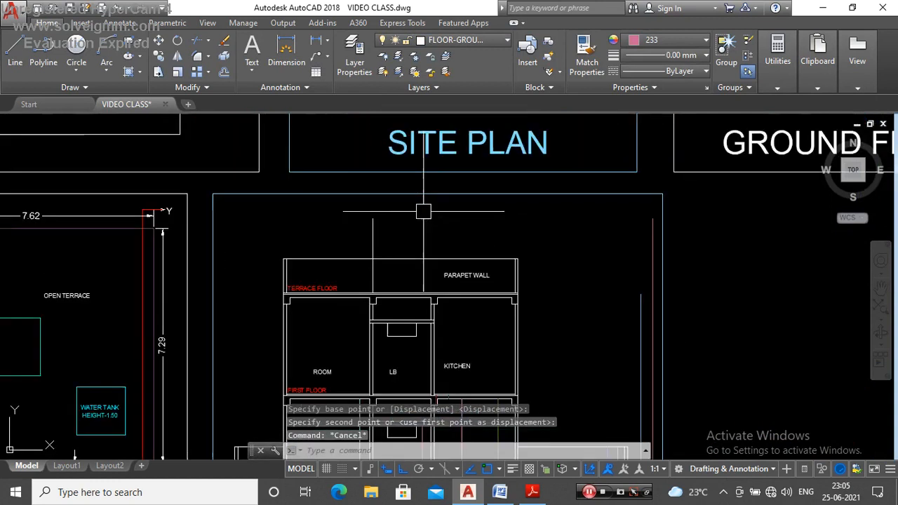
{"action": "left_click", "coordinate": [373, 239]}
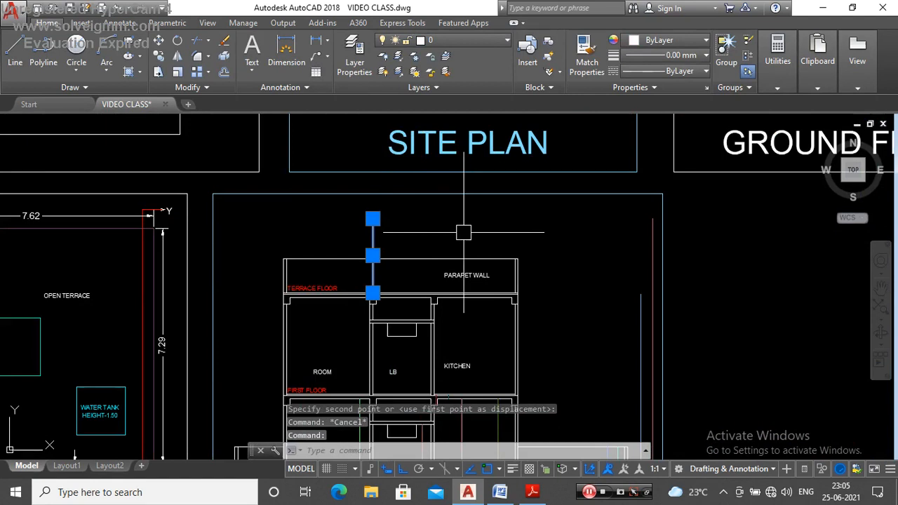
{"action": "key", "text": "Delete"}
{"action": "scroll", "coordinate": [511, 227], "scroll_direction": "down", "scroll_amount": 2}
{"action": "scroll", "coordinate": [525, 215], "scroll_direction": "up", "scroll_amount": 2}
Step: Examine the new full-height line and the height lines on the ground and first floors of the section
{"action": "left_click", "coordinate": [538, 208]}
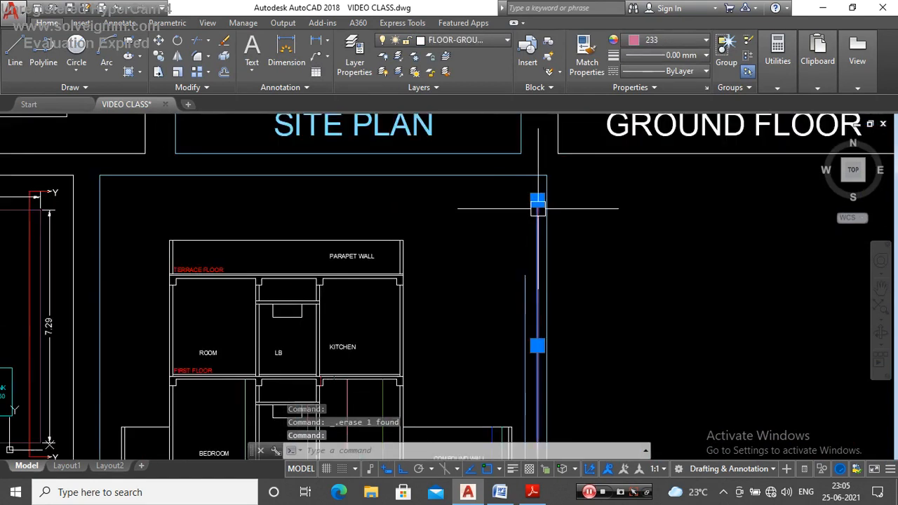
{"action": "key", "text": "Escape"}
{"action": "scroll", "coordinate": [534, 269], "scroll_direction": "up", "scroll_amount": 2}
{"action": "scroll", "coordinate": [522, 220], "scroll_direction": "down", "scroll_amount": 5}
{"action": "key", "text": "Escape"}
{"action": "scroll", "coordinate": [493, 247], "scroll_direction": "up", "scroll_amount": 4}
{"action": "scroll", "coordinate": [478, 287], "scroll_direction": "down", "scroll_amount": 4}
{"action": "scroll", "coordinate": [475, 297], "scroll_direction": "up", "scroll_amount": 4}
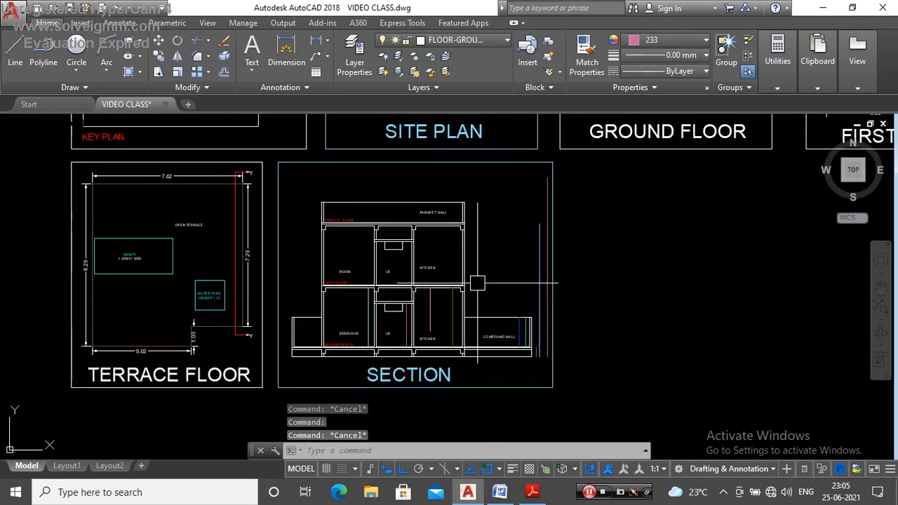
{"action": "scroll", "coordinate": [477, 283], "scroll_direction": "down", "scroll_amount": 4}
{"action": "scroll", "coordinate": [490, 284], "scroll_direction": "up", "scroll_amount": 3}
{"action": "scroll", "coordinate": [484, 284], "scroll_direction": "down", "scroll_amount": 3}
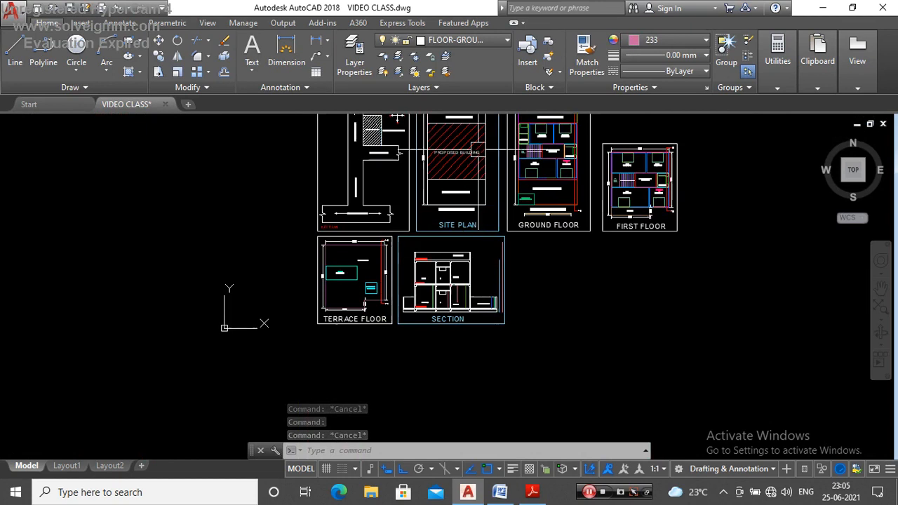
{"action": "scroll", "coordinate": [440, 253], "scroll_direction": "up", "scroll_amount": 7}
{"action": "scroll", "coordinate": [440, 253], "scroll_direction": "down", "scroll_amount": 4}
{"action": "scroll", "coordinate": [502, 314], "scroll_direction": "up", "scroll_amount": 4}
{"action": "scroll", "coordinate": [465, 294], "scroll_direction": "down", "scroll_amount": 2}
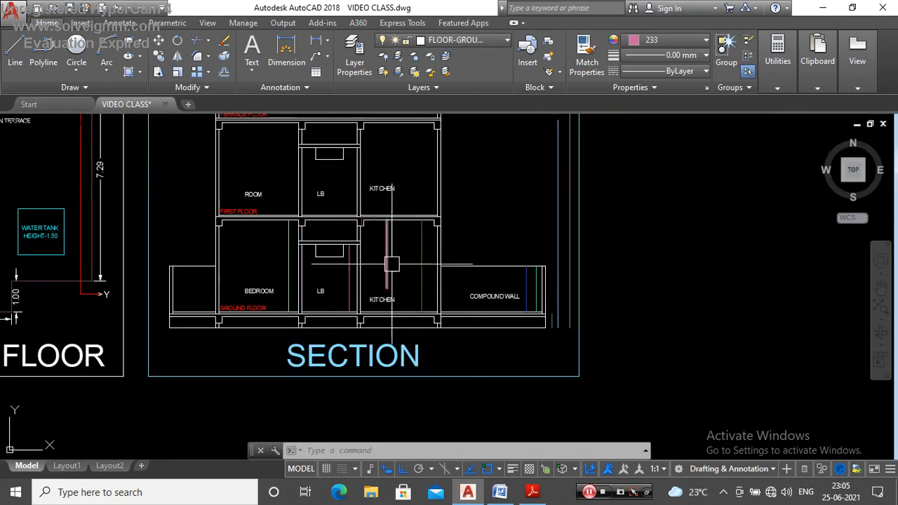
{"action": "scroll", "coordinate": [527, 324], "scroll_direction": "down", "scroll_amount": 3}
{"action": "scroll", "coordinate": [513, 311], "scroll_direction": "up", "scroll_amount": 3}
{"action": "scroll", "coordinate": [509, 315], "scroll_direction": "down", "scroll_amount": 4}
{"action": "scroll", "coordinate": [509, 315], "scroll_direction": "up", "scroll_amount": 4}
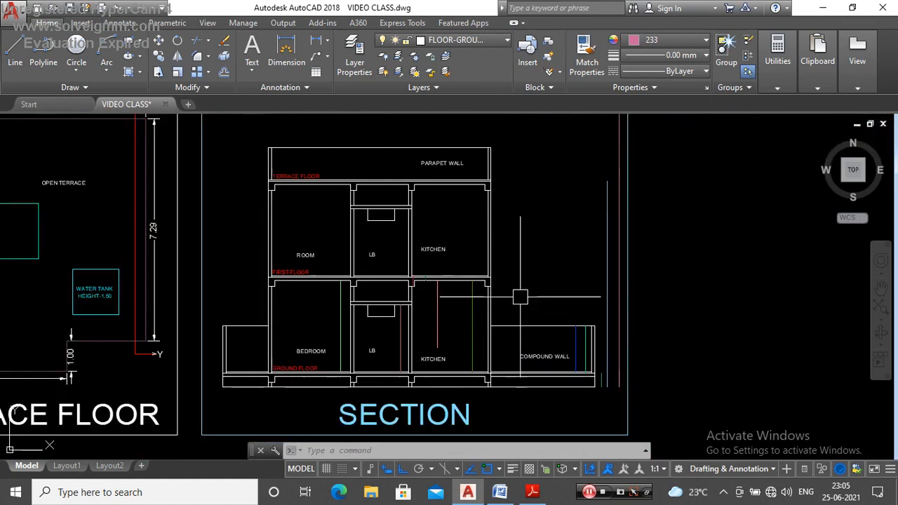
{"action": "scroll", "coordinate": [533, 293], "scroll_direction": "down", "scroll_amount": 4}
{"action": "scroll", "coordinate": [493, 279], "scroll_direction": "up", "scroll_amount": 4}
{"action": "scroll", "coordinate": [497, 281], "scroll_direction": "down", "scroll_amount": 4}
{"action": "scroll", "coordinate": [431, 295], "scroll_direction": "up", "scroll_amount": 4}
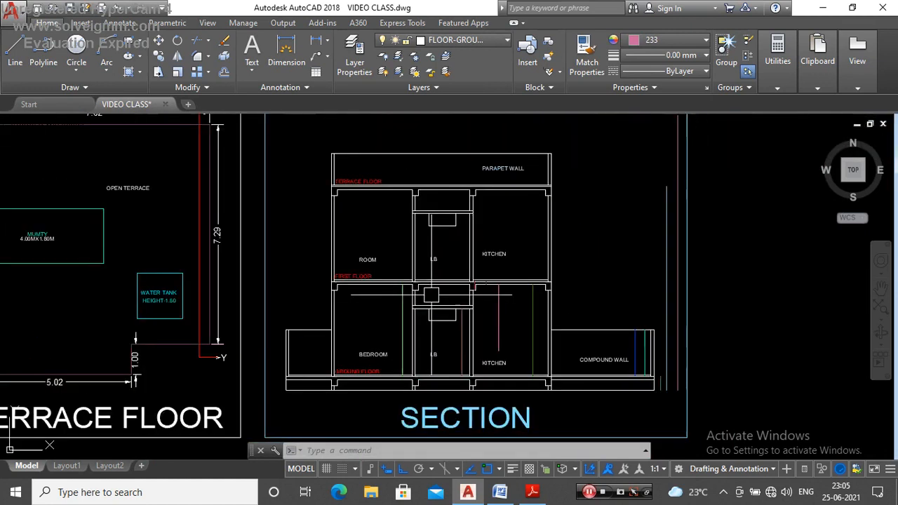
{"action": "scroll", "coordinate": [452, 282], "scroll_direction": "down", "scroll_amount": 4}
{"action": "scroll", "coordinate": [407, 289], "scroll_direction": "up", "scroll_amount": 5}
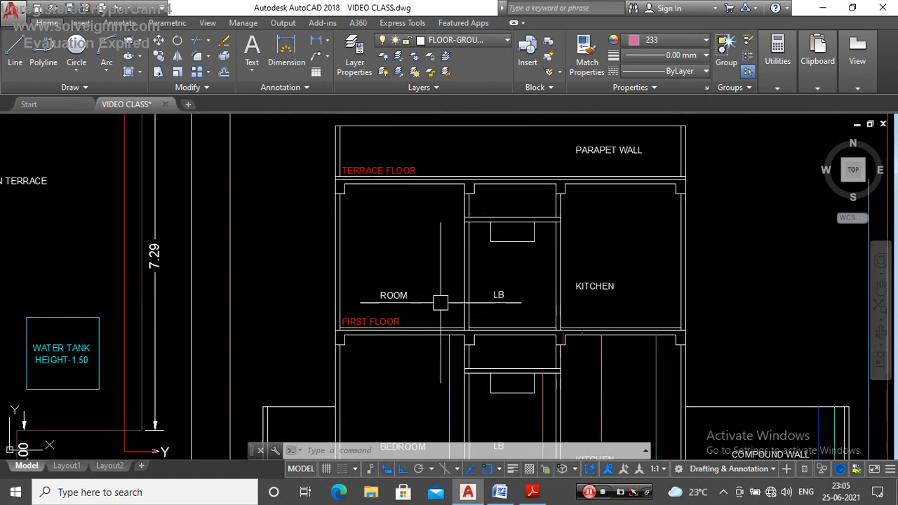
{"action": "scroll", "coordinate": [517, 291], "scroll_direction": "down", "scroll_amount": 4}
{"action": "scroll", "coordinate": [427, 285], "scroll_direction": "up", "scroll_amount": 5}
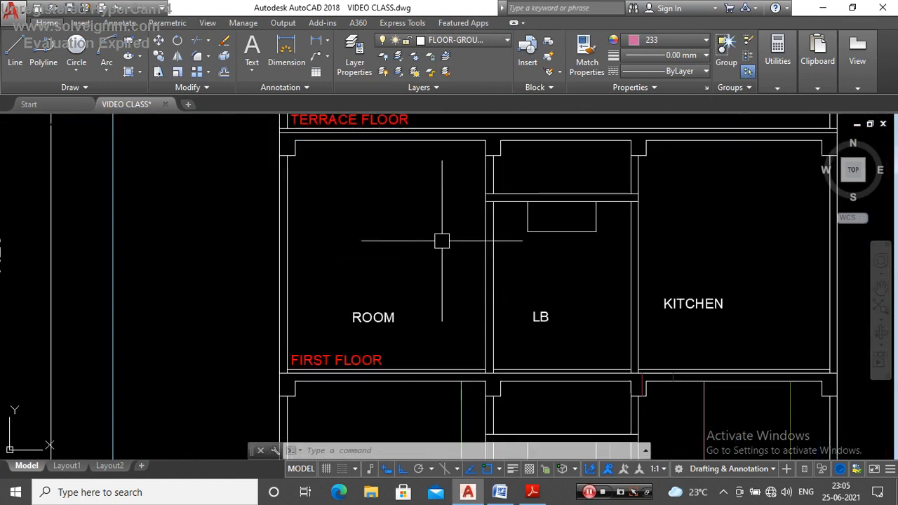
{"action": "scroll", "coordinate": [442, 240], "scroll_direction": "down", "scroll_amount": 4}
{"action": "scroll", "coordinate": [449, 348], "scroll_direction": "up", "scroll_amount": 4}
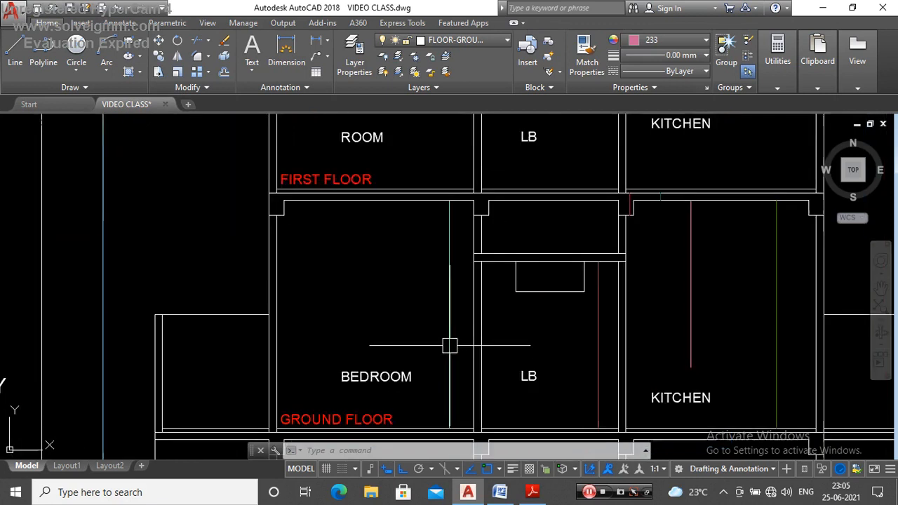
Step: Copy the six ground-floor height lines for bedroom, LB, beam, slab and kitchen up to the first floor, from outer slab corner to slab corner
{"action": "left_click", "coordinate": [449, 348]}
{"action": "scroll", "coordinate": [449, 347], "scroll_direction": "down", "scroll_amount": 4}
{"action": "scroll", "coordinate": [431, 271], "scroll_direction": "up", "scroll_amount": 8}
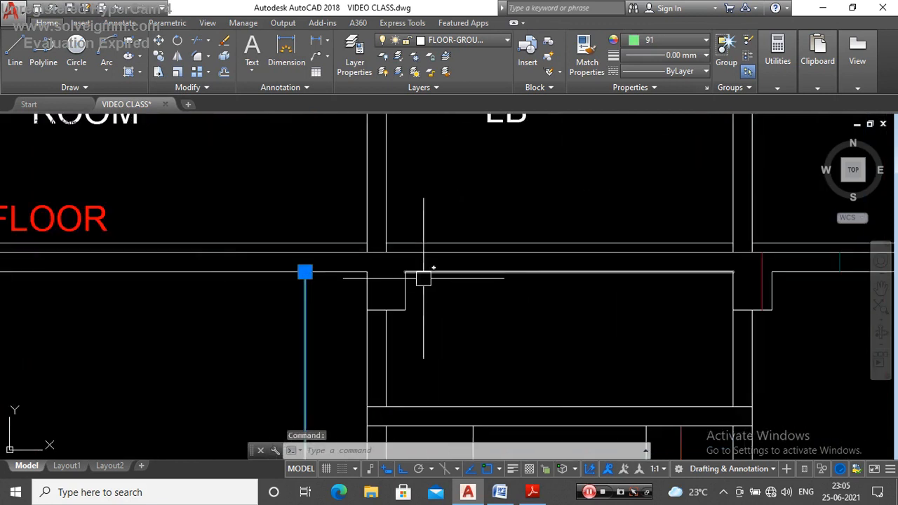
{"action": "scroll", "coordinate": [423, 274], "scroll_direction": "down", "scroll_amount": 4}
{"action": "scroll", "coordinate": [450, 345], "scroll_direction": "down", "scroll_amount": 4}
{"action": "scroll", "coordinate": [461, 309], "scroll_direction": "up", "scroll_amount": 4}
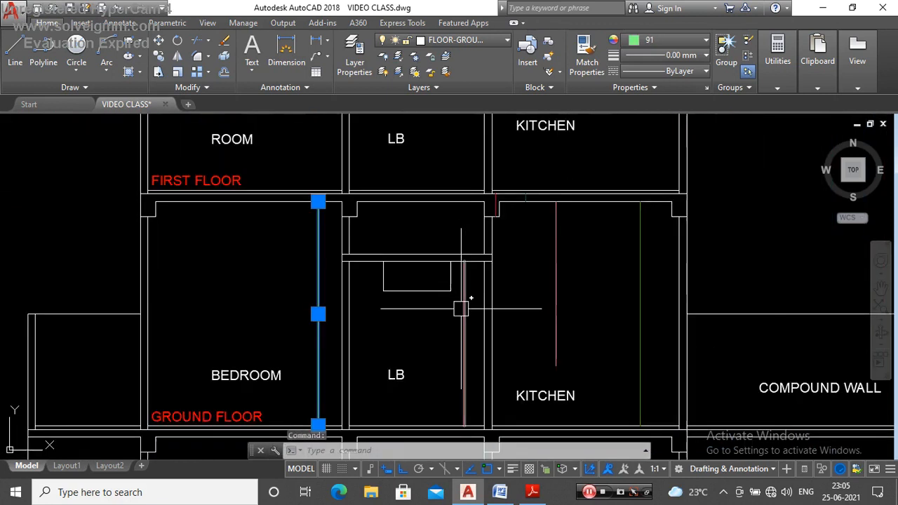
{"action": "scroll", "coordinate": [490, 209], "scroll_direction": "up", "scroll_amount": 5}
{"action": "scroll", "coordinate": [448, 216], "scroll_direction": "down", "scroll_amount": 4}
{"action": "scroll", "coordinate": [523, 201], "scroll_direction": "up", "scroll_amount": 4}
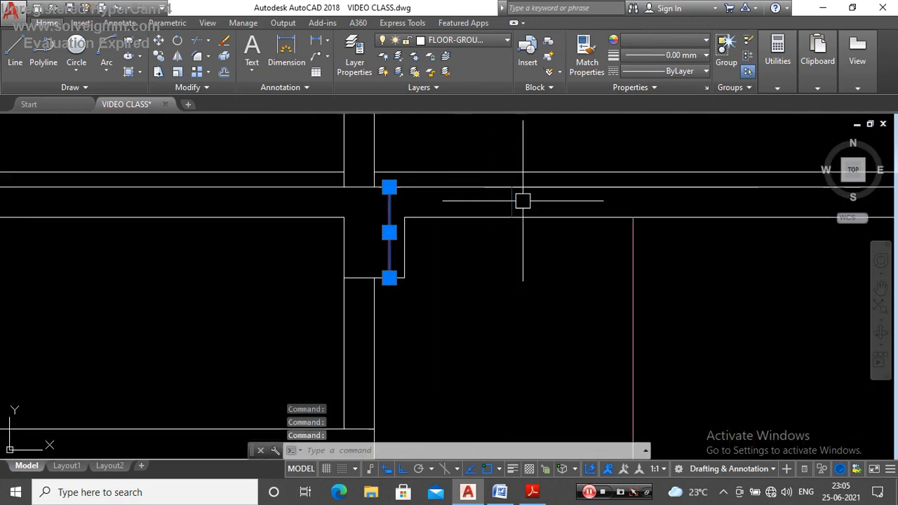
{"action": "scroll", "coordinate": [512, 202], "scroll_direction": "down", "scroll_amount": 3}
{"action": "scroll", "coordinate": [566, 253], "scroll_direction": "down", "scroll_amount": 5}
{"action": "scroll", "coordinate": [575, 240], "scroll_direction": "up", "scroll_amount": 4}
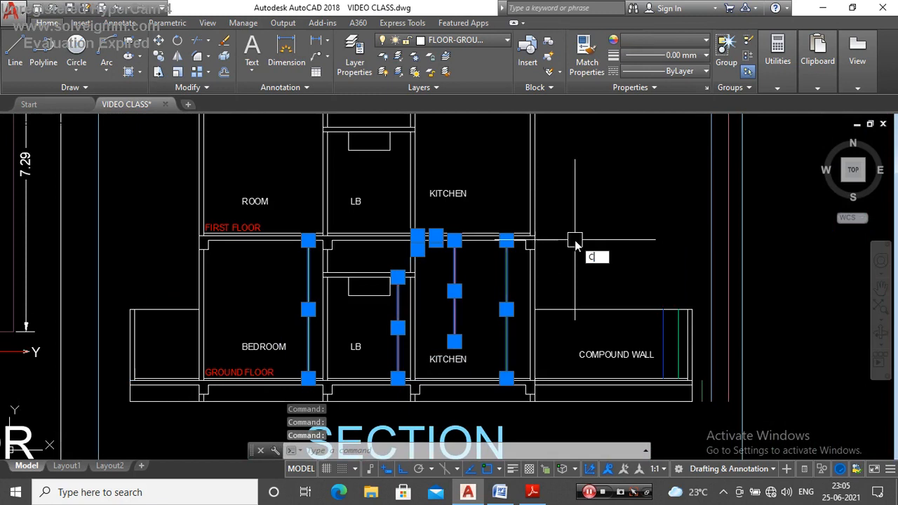
{"action": "type", "text": "o"}
{"action": "key", "text": "Return"}
{"action": "scroll", "coordinate": [537, 242], "scroll_direction": "up", "scroll_amount": 6}
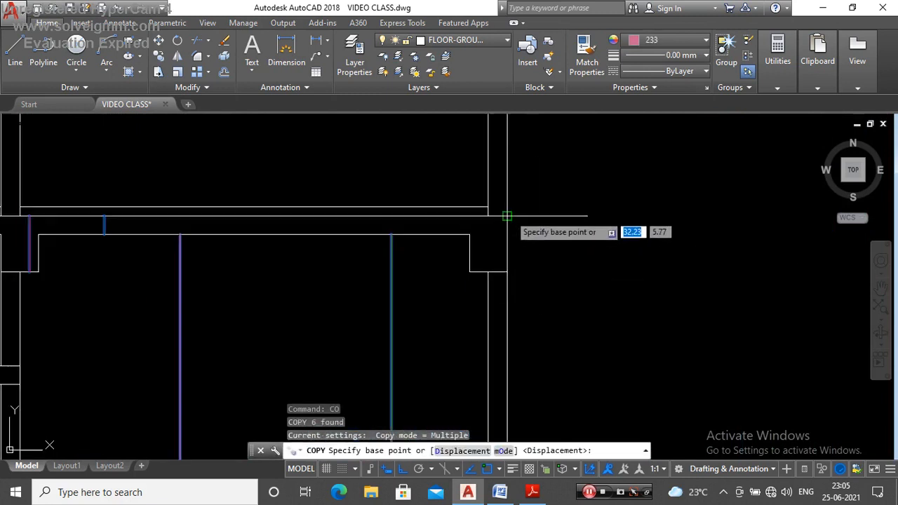
{"action": "left_click", "coordinate": [508, 216]}
{"action": "scroll", "coordinate": [518, 295], "scroll_direction": "down", "scroll_amount": 5}
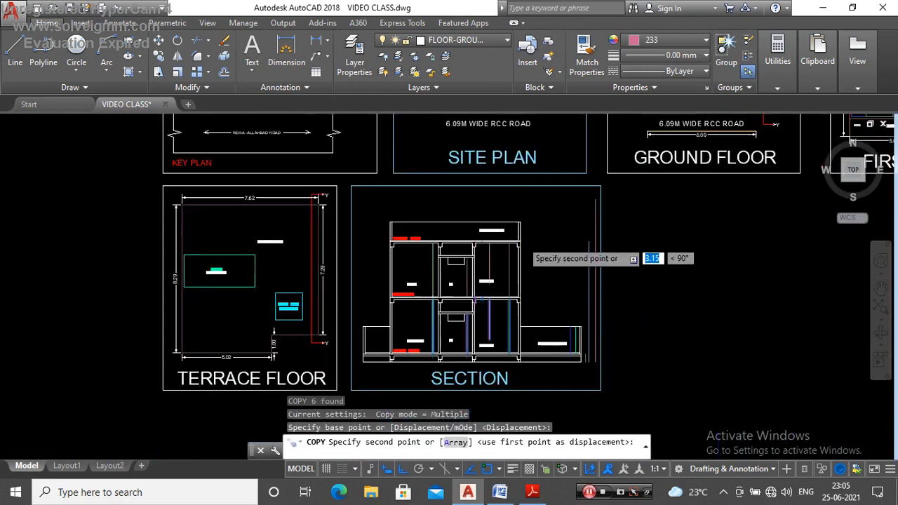
{"action": "scroll", "coordinate": [521, 240], "scroll_direction": "up", "scroll_amount": 5}
{"action": "left_click", "coordinate": [487, 252]}
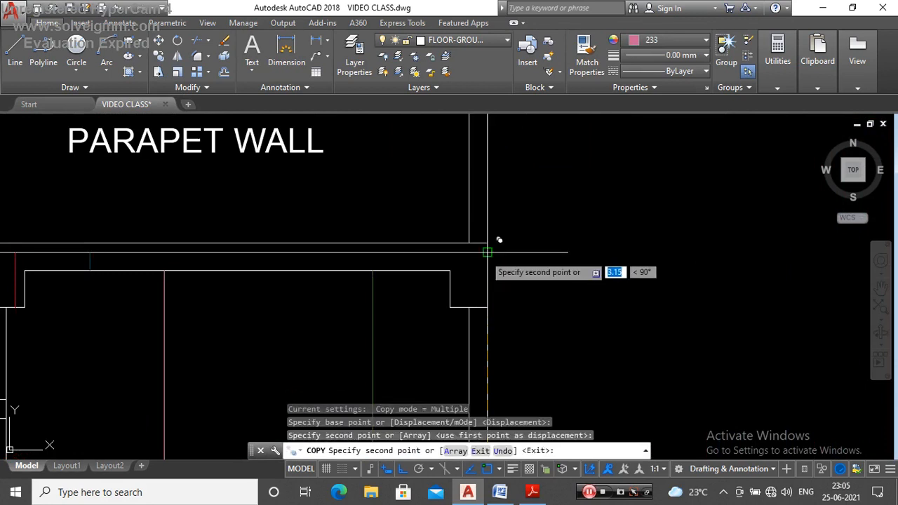
{"action": "key", "text": "Escape"}
Step: Assign the six copied first-floor height lines for room, LB, beam, slab and kitchen to layer FLOOR01
{"action": "scroll", "coordinate": [491, 247], "scroll_direction": "down", "scroll_amount": 5}
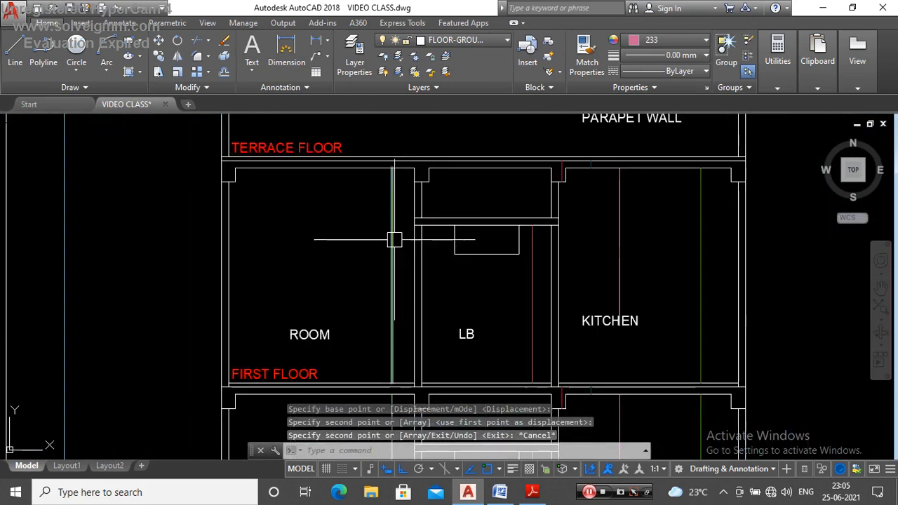
{"action": "left_click", "coordinate": [392, 237]}
{"action": "scroll", "coordinate": [393, 237], "scroll_direction": "down", "scroll_amount": 2}
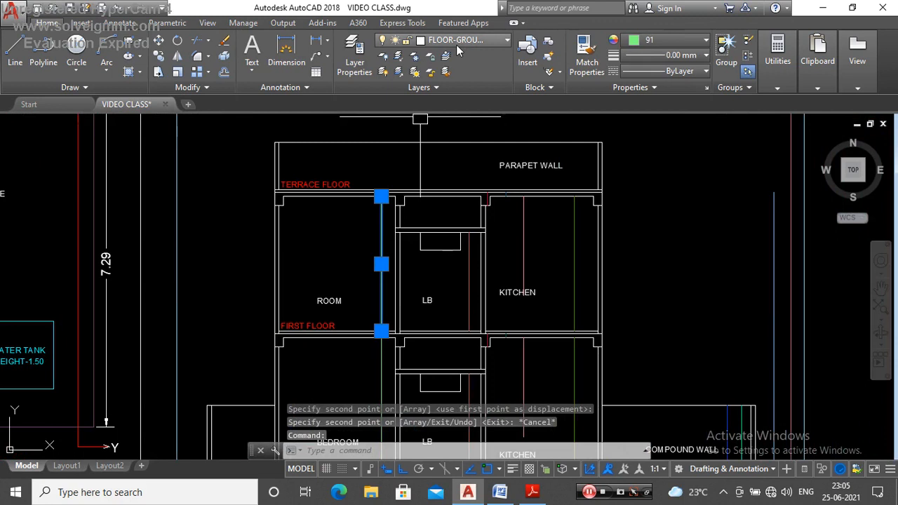
{"action": "scroll", "coordinate": [381, 257], "scroll_direction": "up", "scroll_amount": 2}
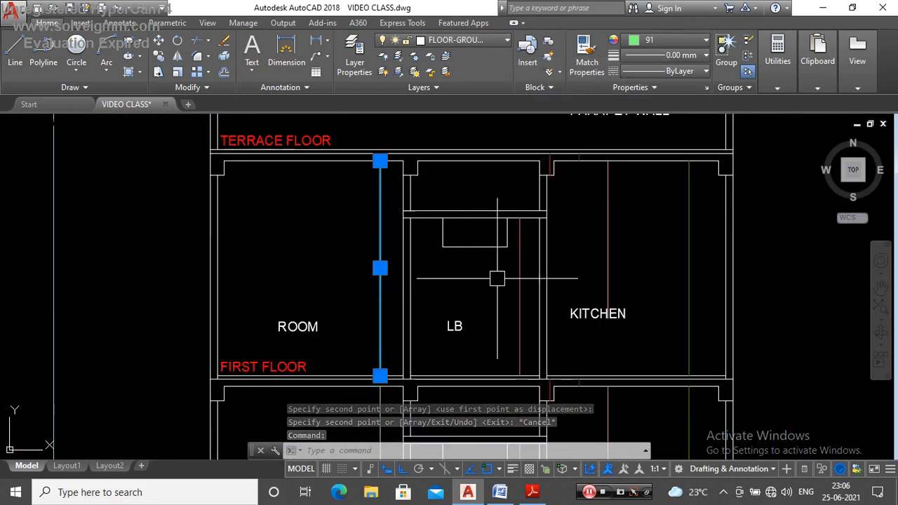
{"action": "left_click", "coordinate": [519, 290]}
{"action": "scroll", "coordinate": [527, 150], "scroll_direction": "up", "scroll_amount": 5}
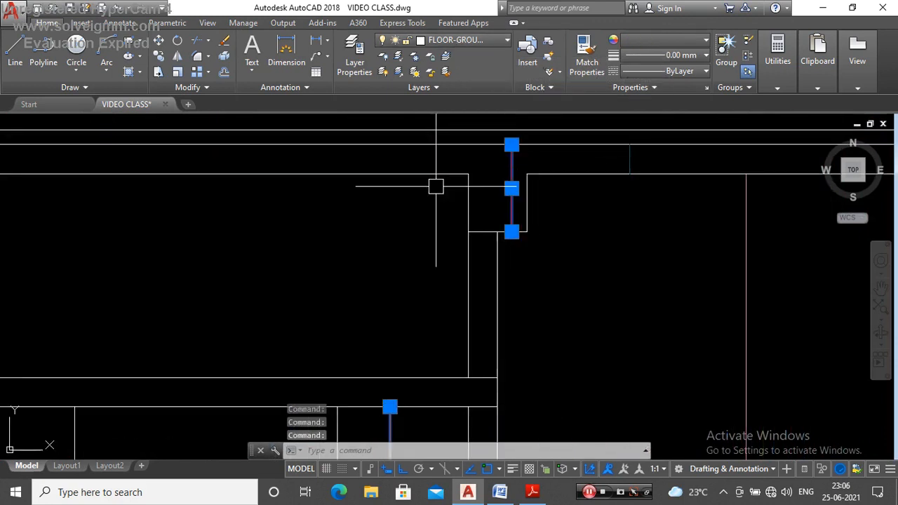
{"action": "scroll", "coordinate": [478, 181], "scroll_direction": "down", "scroll_amount": 4}
{"action": "scroll", "coordinate": [508, 176], "scroll_direction": "up", "scroll_amount": 4}
{"action": "scroll", "coordinate": [484, 182], "scroll_direction": "down", "scroll_amount": 4}
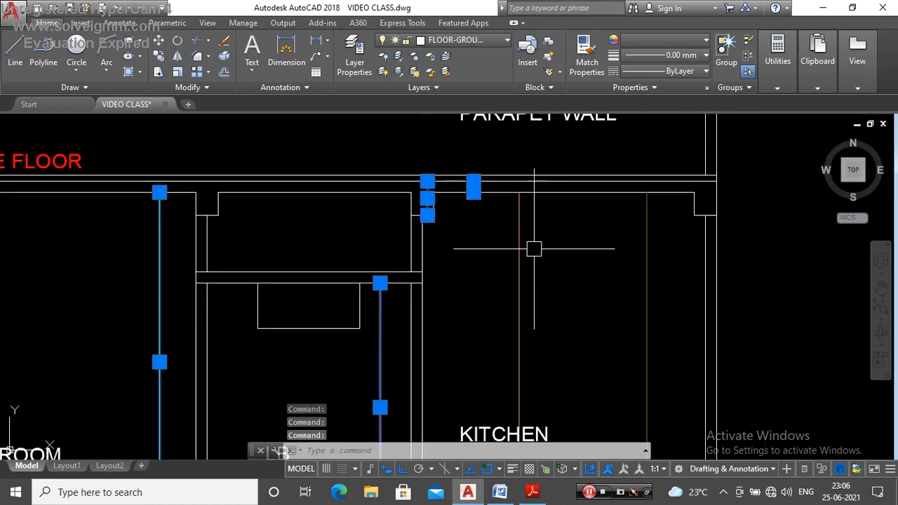
{"action": "scroll", "coordinate": [540, 246], "scroll_direction": "down", "scroll_amount": 4}
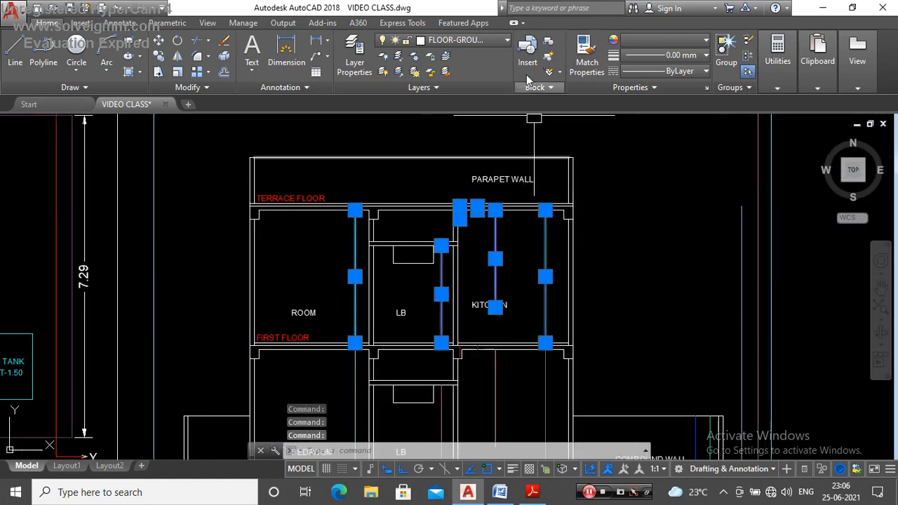
{"action": "left_click", "coordinate": [495, 42]}
{"action": "key", "text": "ctrl"}
{"action": "key", "text": "ctrl"}
{"action": "left_click", "coordinate": [469, 119]}
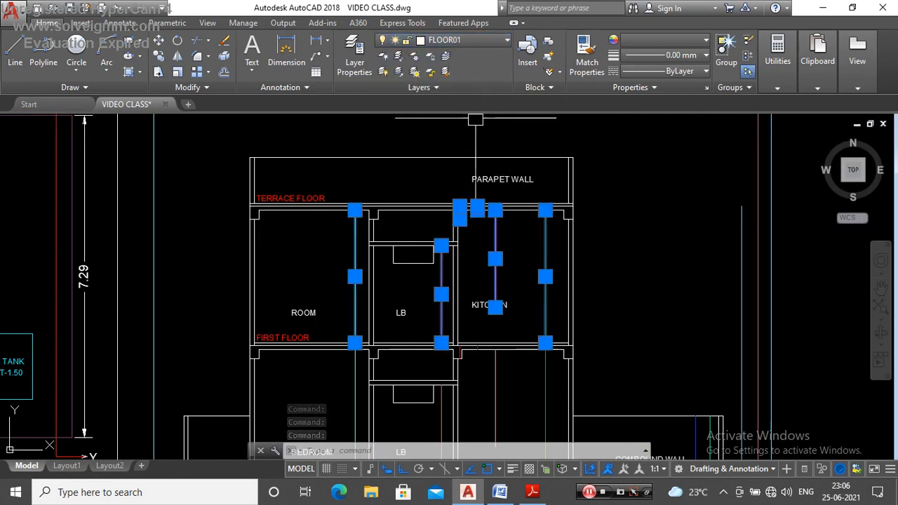
{"action": "key", "text": "Escape"}
Step: Move the first-floor KITCHEN label straight down, clear of the lower end of the pink height line
{"action": "left_click", "coordinate": [496, 239]}
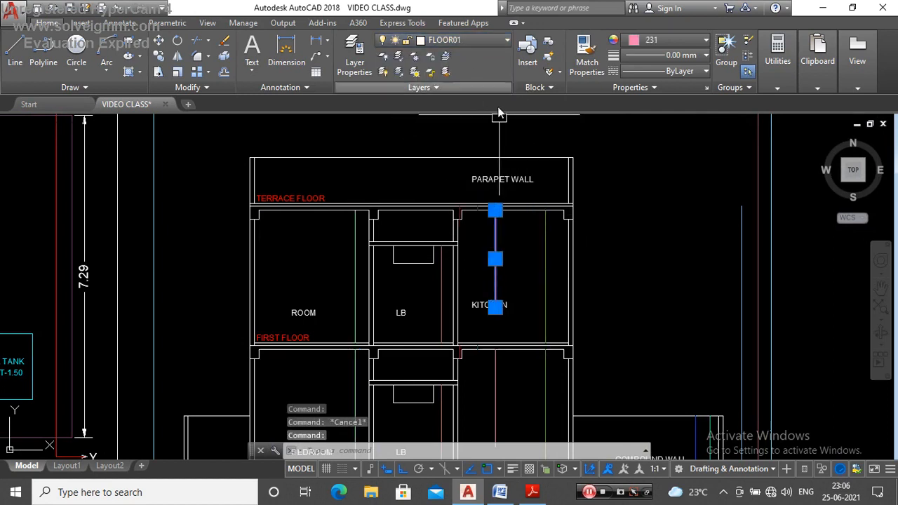
{"action": "key", "text": "Escape"}
{"action": "scroll", "coordinate": [506, 326], "scroll_direction": "up", "scroll_amount": 2}
{"action": "left_click", "coordinate": [494, 335]}
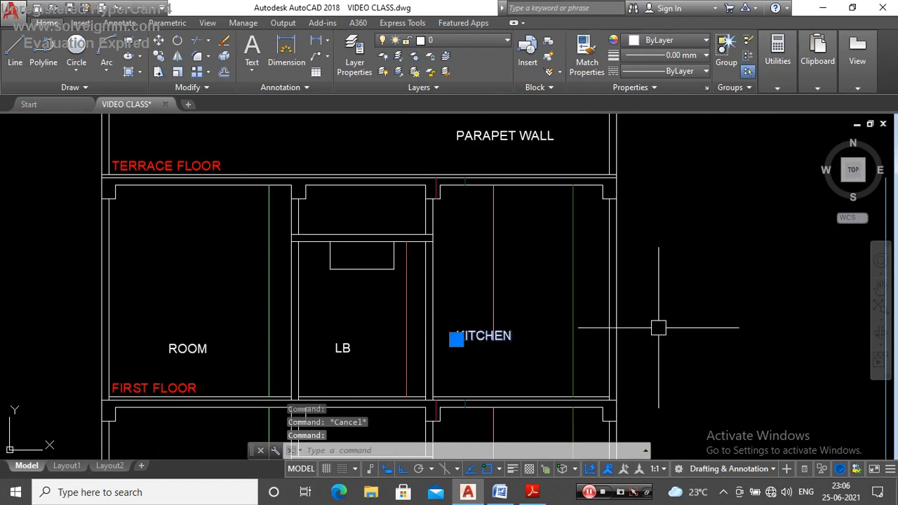
{"action": "key", "text": "space"}
{"action": "left_click", "coordinate": [681, 235]}
{"action": "left_click", "coordinate": [682, 260]}
{"action": "key", "text": "Escape"}
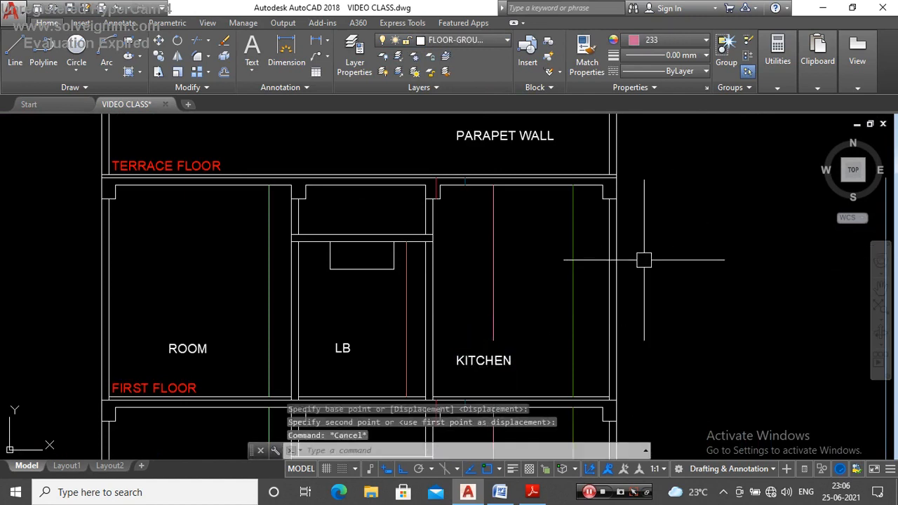
Step: Compare the layer assignments of the green kitchen height lines on the first and ground floors
{"action": "left_click", "coordinate": [576, 287]}
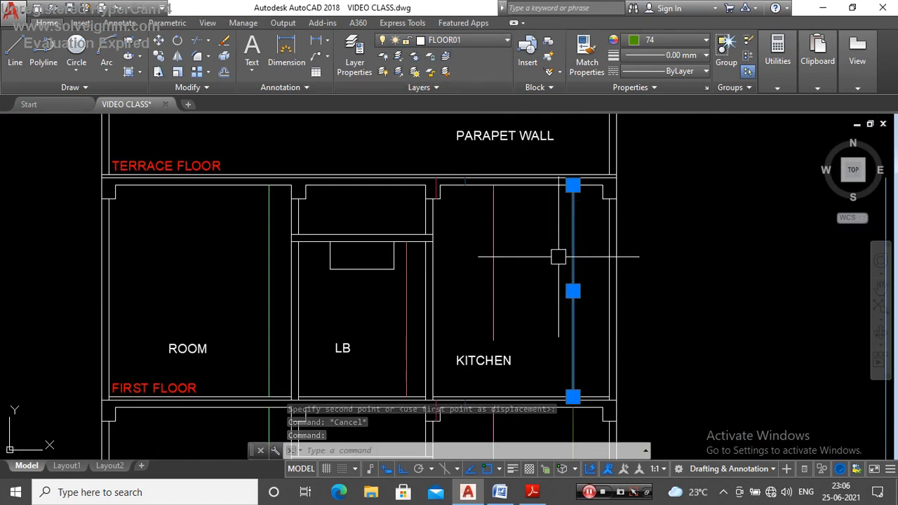
{"action": "scroll", "coordinate": [566, 236], "scroll_direction": "down", "scroll_amount": 4}
{"action": "scroll", "coordinate": [531, 227], "scroll_direction": "up", "scroll_amount": 3}
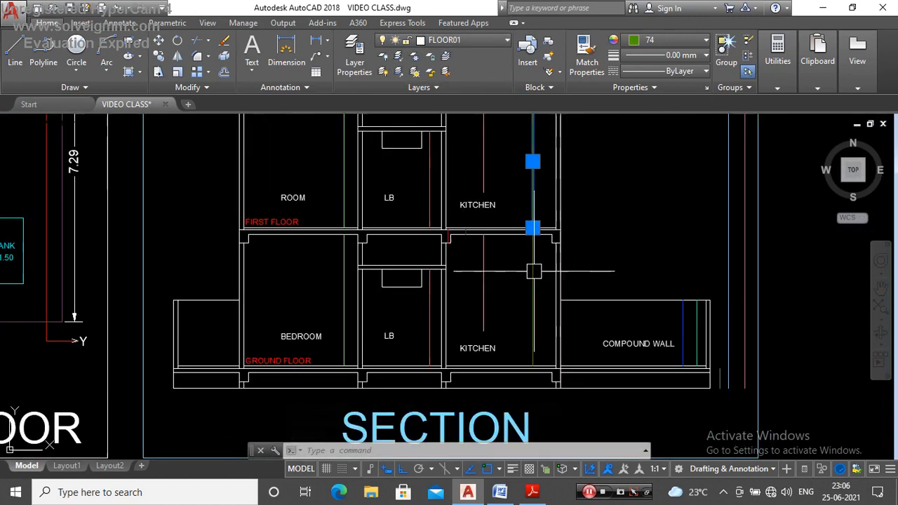
{"action": "key", "text": "Escape"}
{"action": "scroll", "coordinate": [499, 333], "scroll_direction": "up", "scroll_amount": 2}
{"action": "left_click", "coordinate": [562, 266]}
{"action": "scroll", "coordinate": [561, 270], "scroll_direction": "down", "scroll_amount": 2}
{"action": "scroll", "coordinate": [568, 220], "scroll_direction": "up", "scroll_amount": 2}
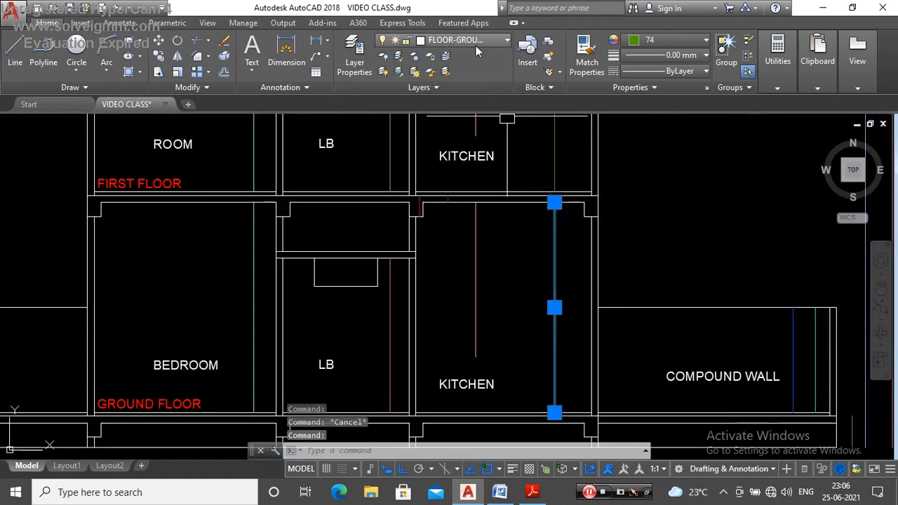
{"action": "scroll", "coordinate": [532, 297], "scroll_direction": "down", "scroll_amount": 4}
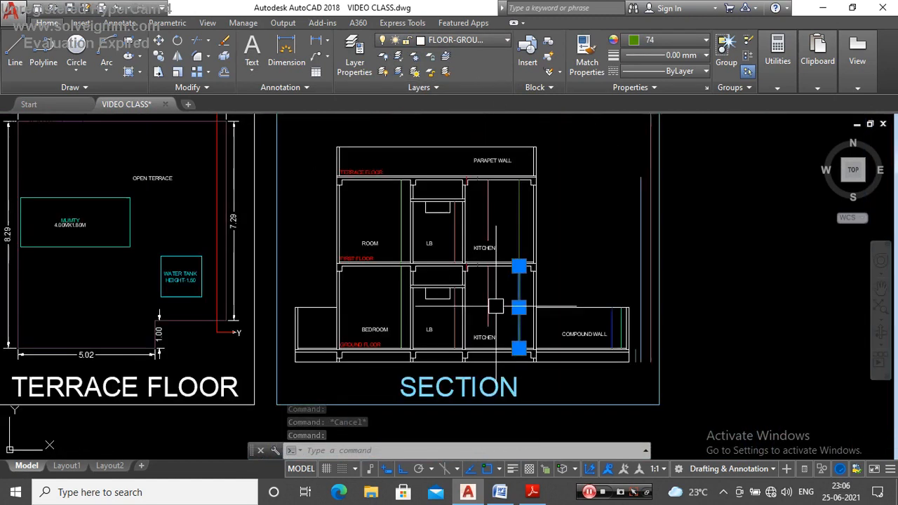
{"action": "key", "text": "Escape"}
{"action": "scroll", "coordinate": [514, 211], "scroll_direction": "up", "scroll_amount": 2}
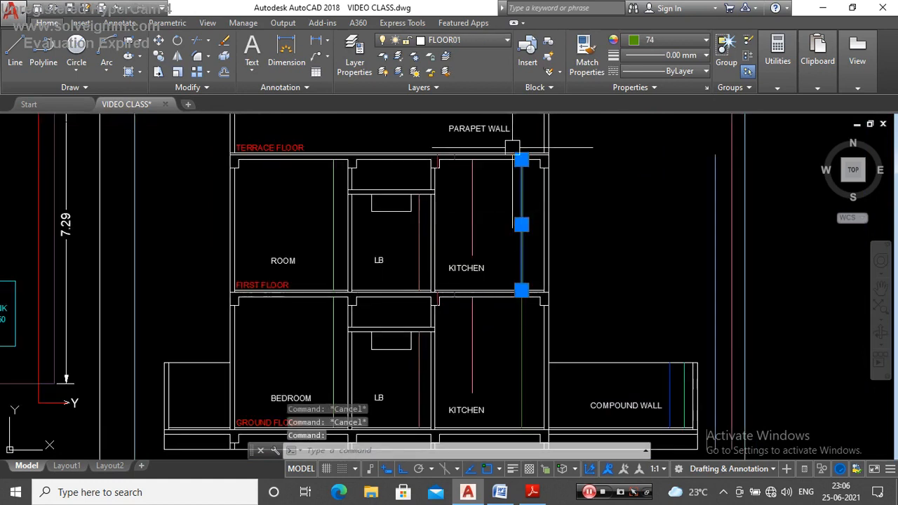
{"action": "scroll", "coordinate": [513, 148], "scroll_direction": "up", "scroll_amount": 3}
{"action": "scroll", "coordinate": [508, 148], "scroll_direction": "down", "scroll_amount": 3}
{"action": "scroll", "coordinate": [511, 334], "scroll_direction": "up", "scroll_amount": 2}
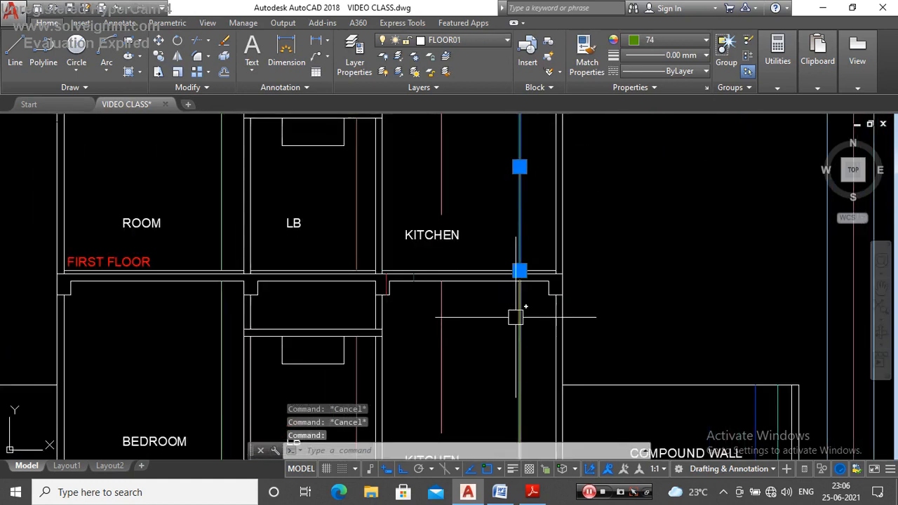
{"action": "key", "text": "Escape"}
{"action": "scroll", "coordinate": [521, 337], "scroll_direction": "down", "scroll_amount": 3}
{"action": "scroll", "coordinate": [523, 270], "scroll_direction": "up", "scroll_amount": 3}
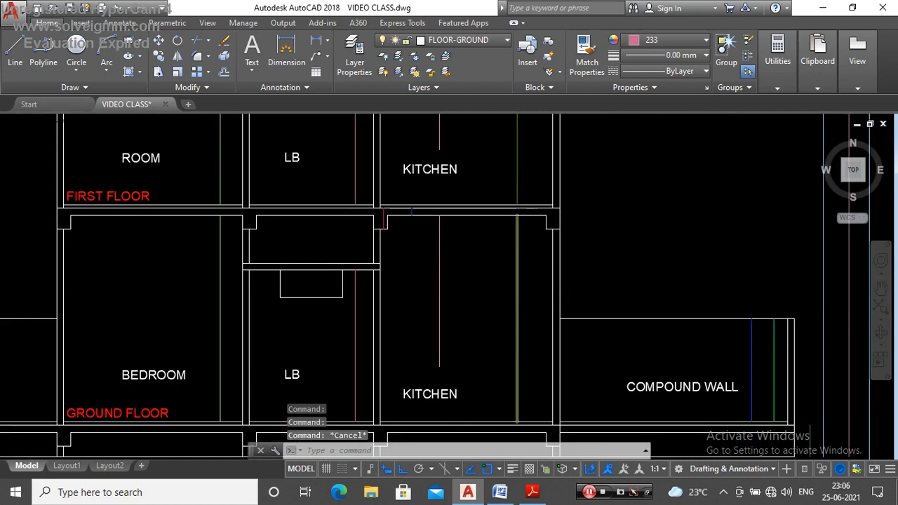
{"action": "scroll", "coordinate": [522, 192], "scroll_direction": "down", "scroll_amount": 3}
{"action": "scroll", "coordinate": [525, 205], "scroll_direction": "up", "scroll_amount": 2}
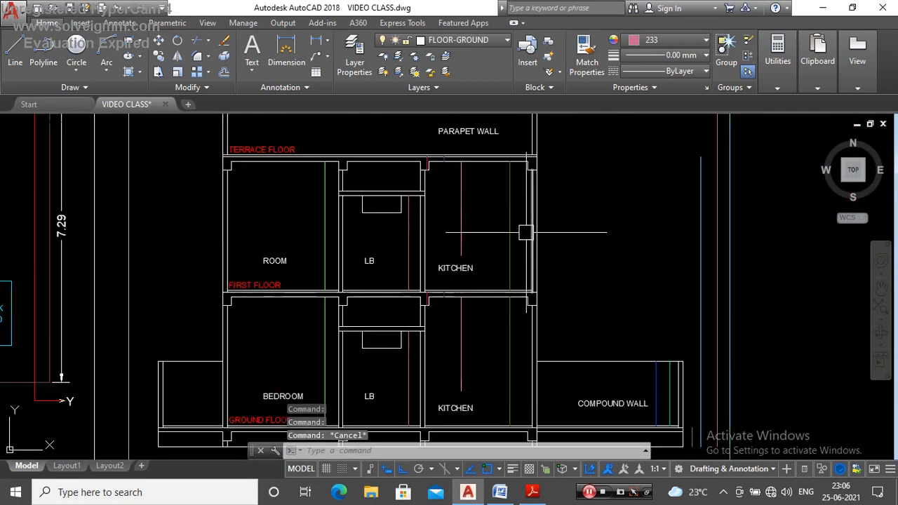
{"action": "scroll", "coordinate": [431, 233], "scroll_direction": "down", "scroll_amount": 3}
{"action": "scroll", "coordinate": [461, 227], "scroll_direction": "up", "scroll_amount": 3}
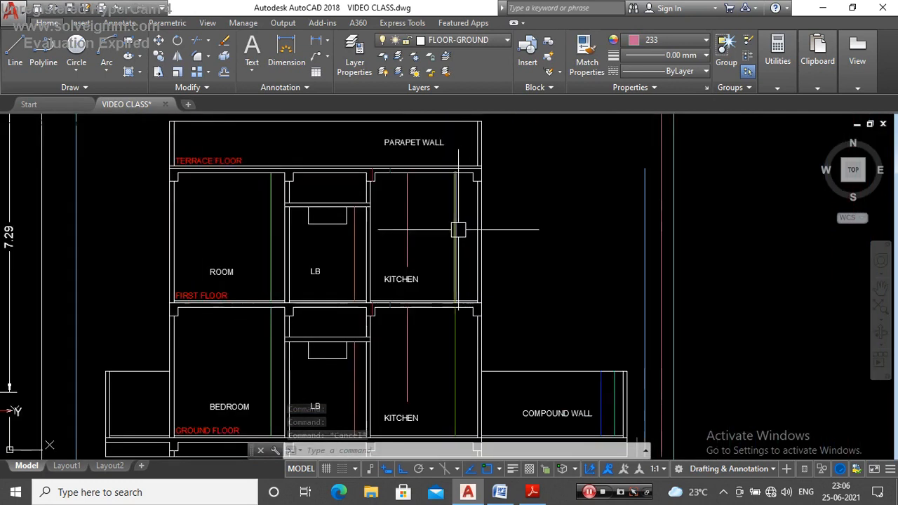
Step: Examine the lengths and layers of the first-floor height lines in the kitchen and LB
{"action": "left_click", "coordinate": [456, 232]}
{"action": "mouse_move", "coordinate": [456, 173]}
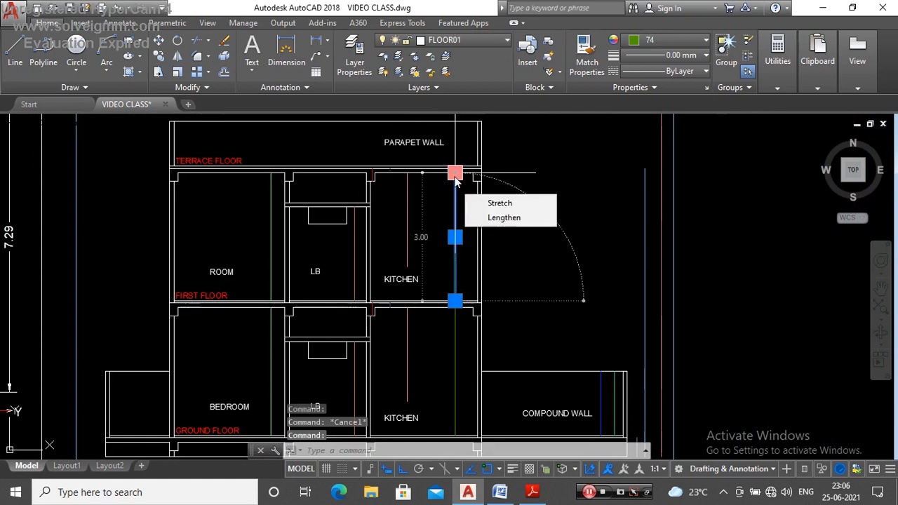
{"action": "scroll", "coordinate": [463, 176], "scroll_direction": "down", "scroll_amount": 4}
{"action": "key", "text": "Escape"}
{"action": "scroll", "coordinate": [449, 253], "scroll_direction": "up", "scroll_amount": 4}
{"action": "scroll", "coordinate": [471, 258], "scroll_direction": "down", "scroll_amount": 3}
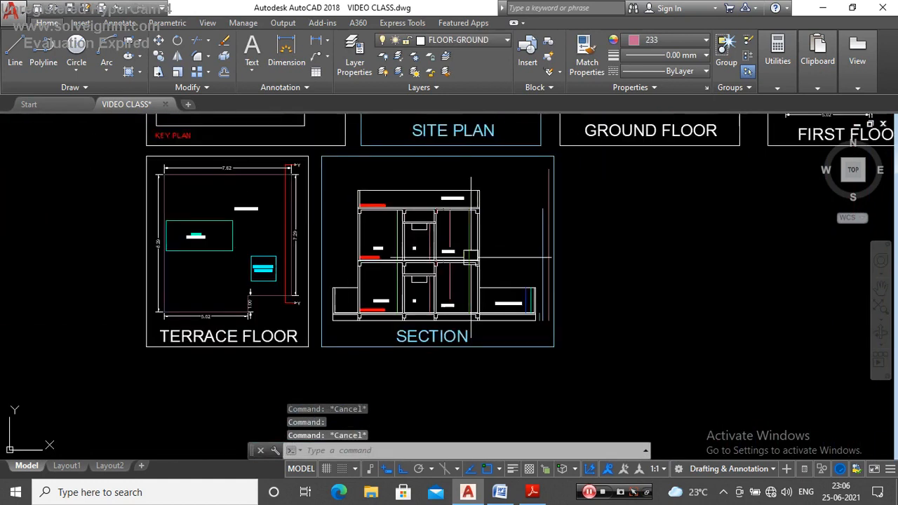
{"action": "scroll", "coordinate": [470, 258], "scroll_direction": "up", "scroll_amount": 3}
{"action": "left_click", "coordinate": [418, 210]}
{"action": "mouse_move", "coordinate": [420, 167]}
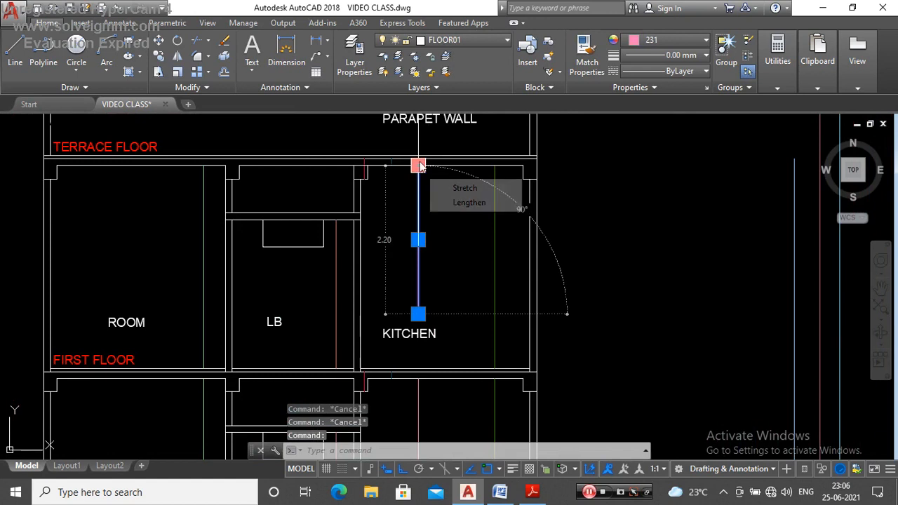
{"action": "key", "text": "Escape"}
{"action": "scroll", "coordinate": [473, 160], "scroll_direction": "down", "scroll_amount": 4}
{"action": "scroll", "coordinate": [433, 195], "scroll_direction": "up", "scroll_amount": 4}
{"action": "left_click", "coordinate": [401, 219]}
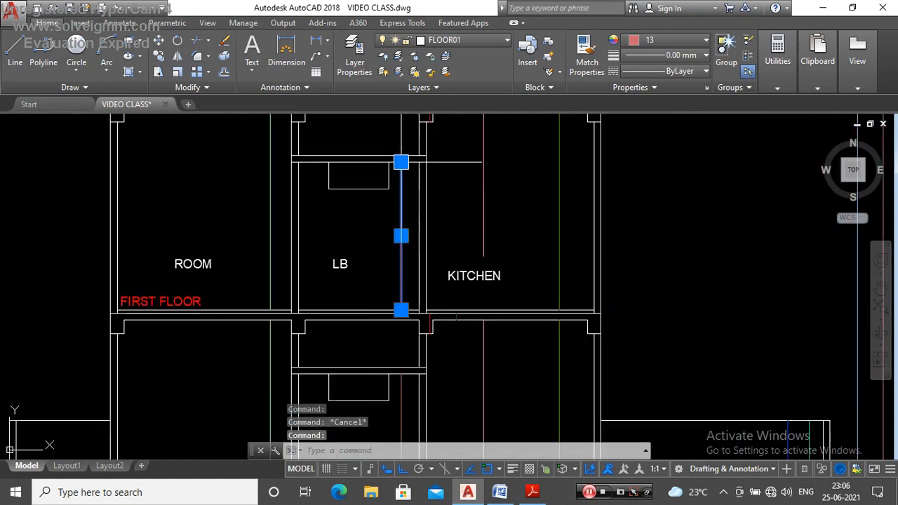
{"action": "key", "text": "Escape"}
{"action": "scroll", "coordinate": [462, 184], "scroll_direction": "down", "scroll_amount": 4}
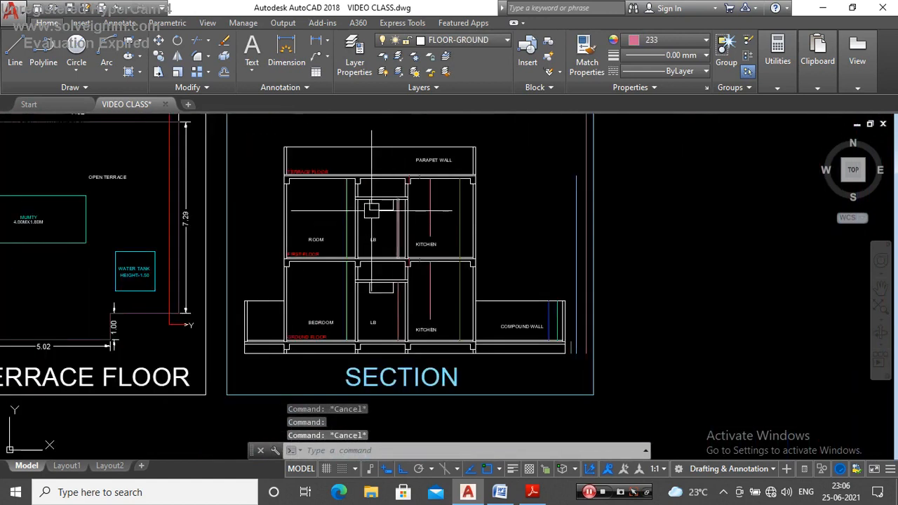
{"action": "scroll", "coordinate": [352, 190], "scroll_direction": "up", "scroll_amount": 2}
{"action": "left_click", "coordinate": [352, 191]}
{"action": "key", "text": "Escape"}
{"action": "scroll", "coordinate": [450, 256], "scroll_direction": "down", "scroll_amount": 4}
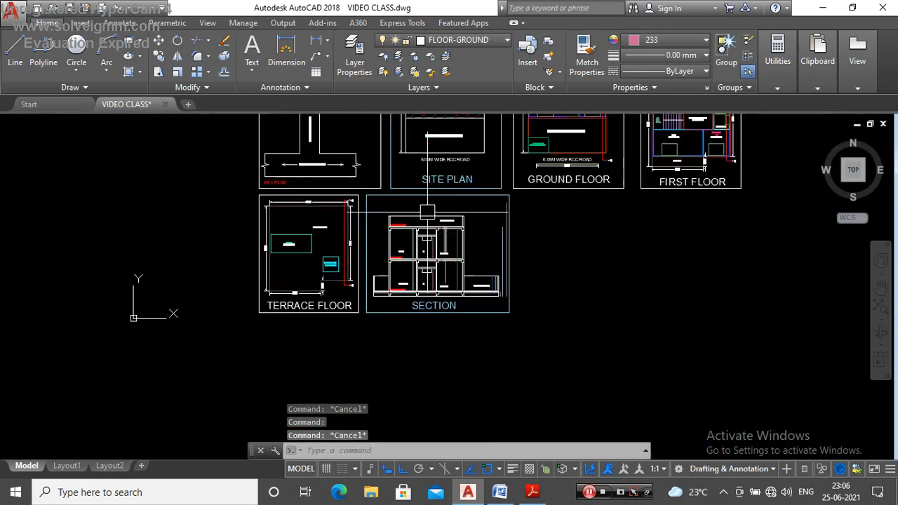
Step: Draw a vertical height line of about 1.05 m from parapet top to terrace floor on layer FLOOR-TERRACE in colour 17
{"action": "scroll", "coordinate": [453, 261], "scroll_direction": "up", "scroll_amount": 5}
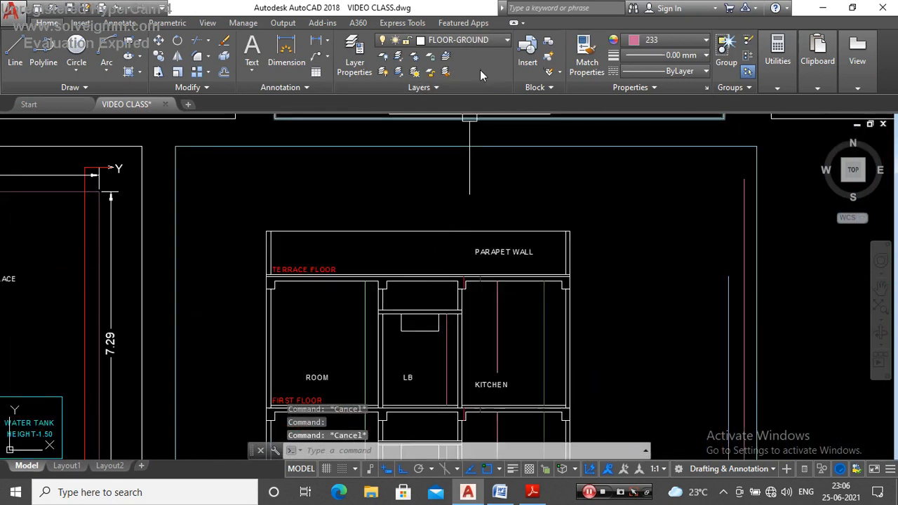
{"action": "left_click", "coordinate": [490, 40]}
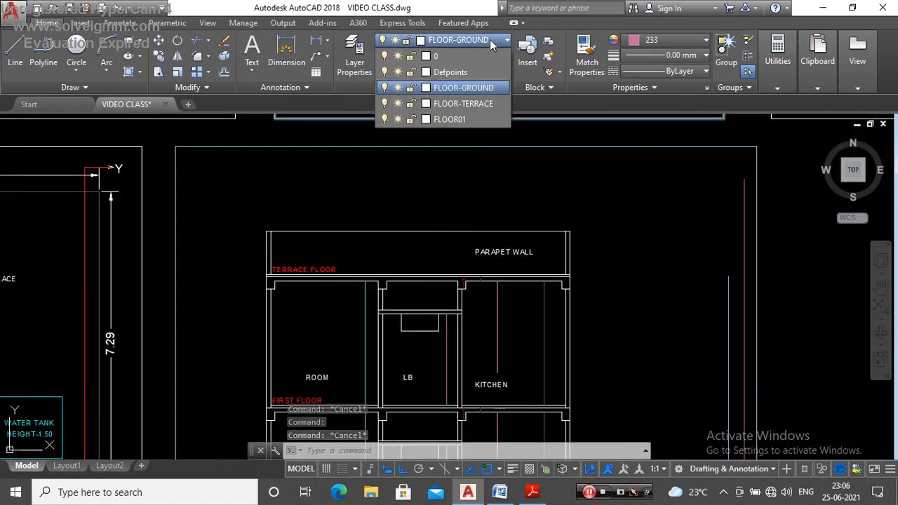
{"action": "left_click", "coordinate": [482, 104]}
{"action": "left_click", "coordinate": [641, 40]}
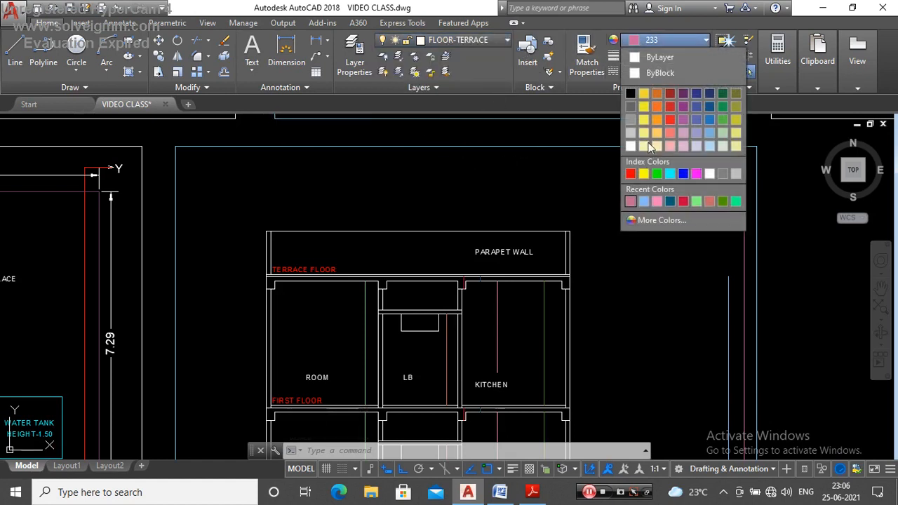
{"action": "left_click", "coordinate": [640, 221]}
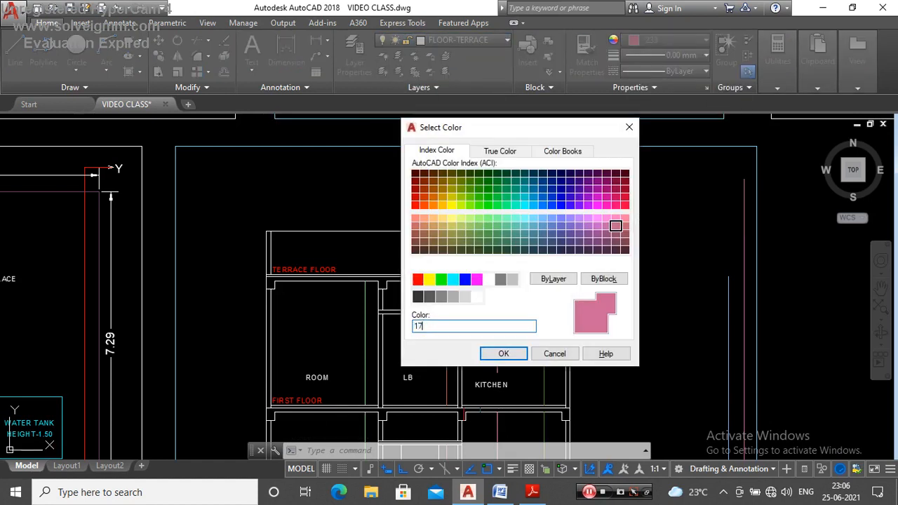
{"action": "key", "text": "Return"}
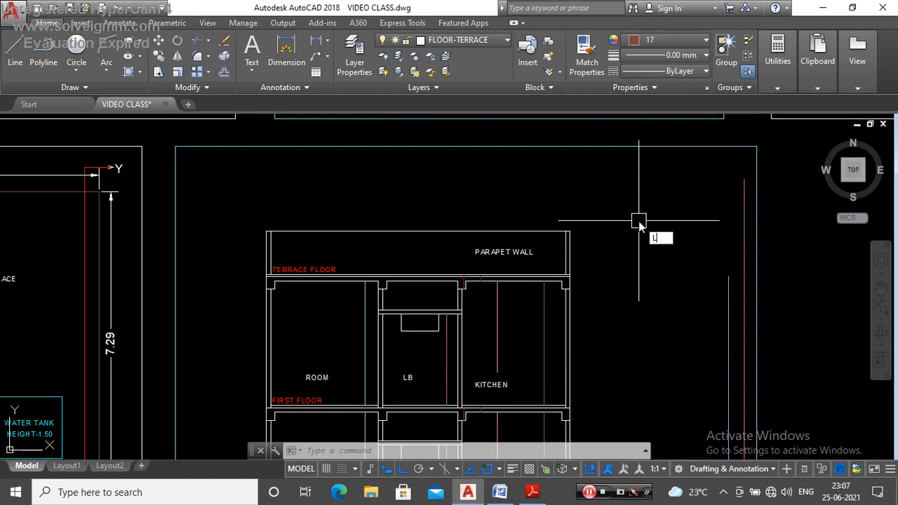
{"action": "key", "text": "Return"}
{"action": "scroll", "coordinate": [659, 256], "scroll_direction": "up", "scroll_amount": 3}
{"action": "left_click", "coordinate": [527, 208]}
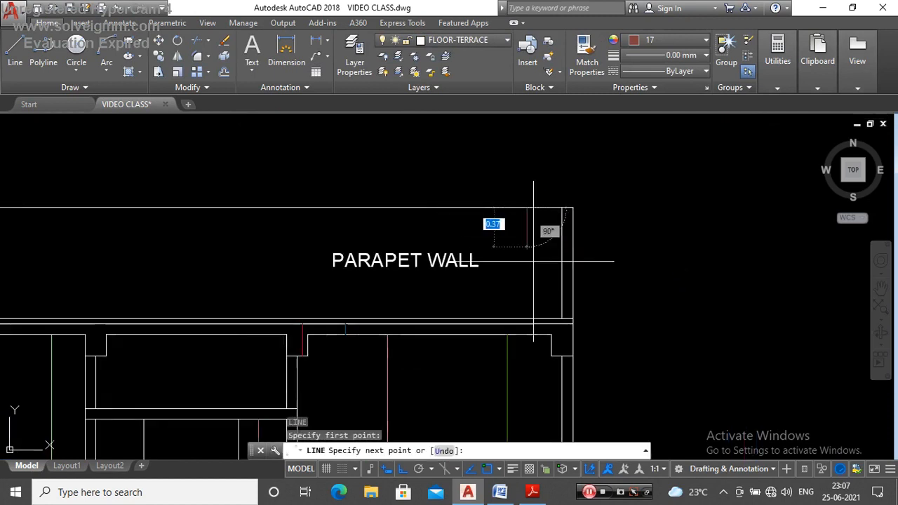
{"action": "left_click", "coordinate": [527, 320]}
{"action": "key", "text": "Escape"}
Step: Check the new parapet height line's length, layer and colour within the section
{"action": "left_click", "coordinate": [527, 207]}
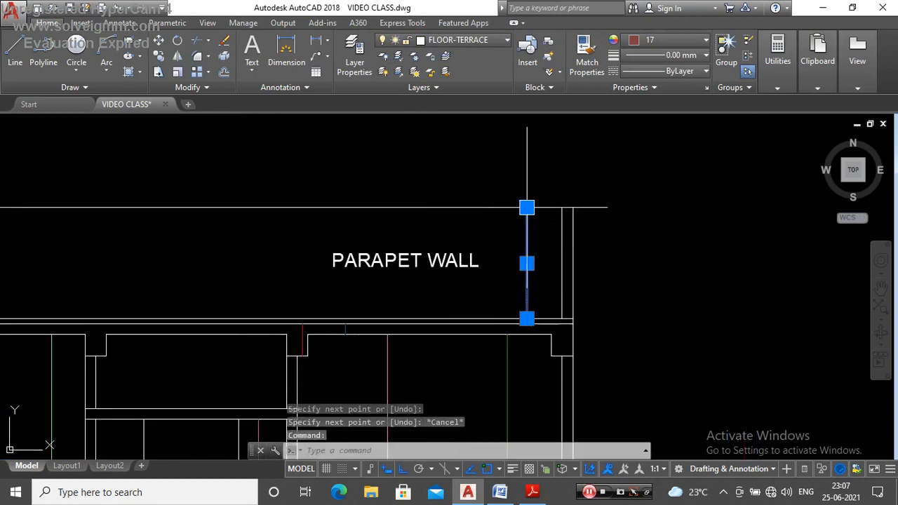
{"action": "key", "text": "Escape"}
{"action": "scroll", "coordinate": [500, 208], "scroll_direction": "down", "scroll_amount": 2}
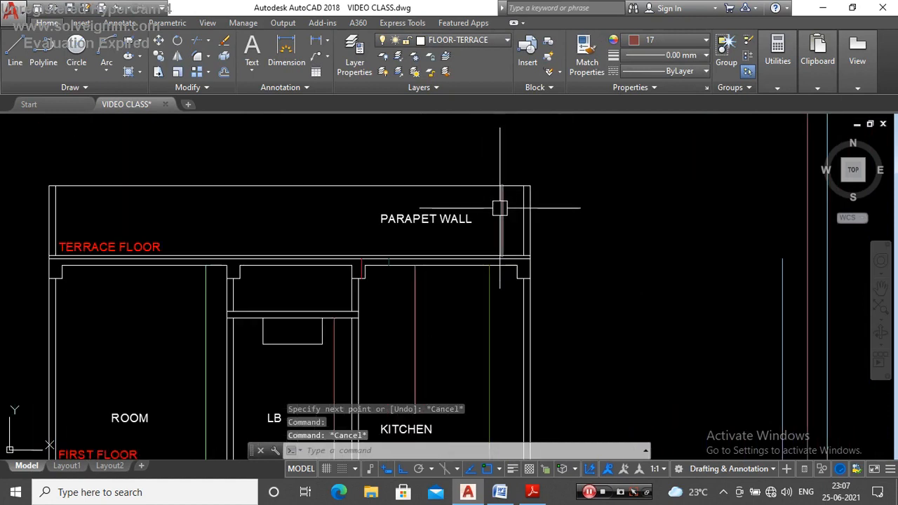
{"action": "left_click", "coordinate": [500, 209]}
{"action": "mouse_move", "coordinate": [502, 186]}
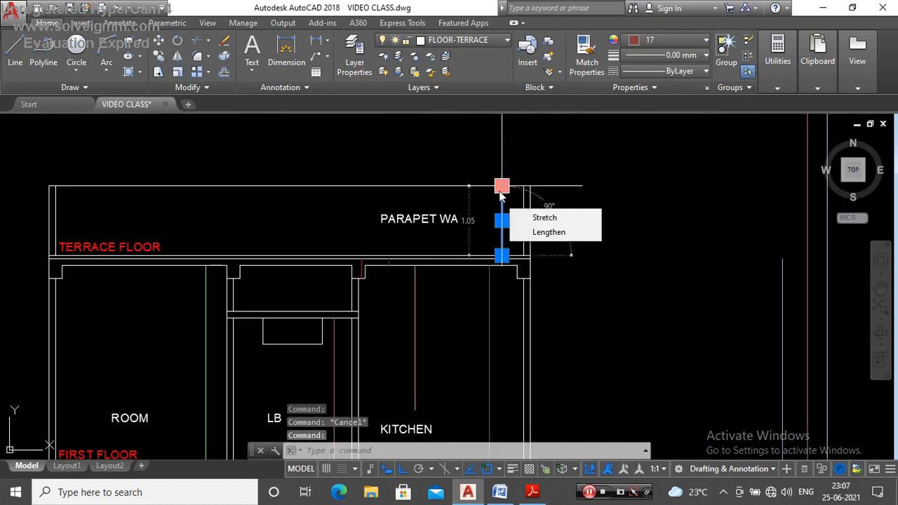
{"action": "key", "text": "Escape"}
{"action": "scroll", "coordinate": [537, 176], "scroll_direction": "down", "scroll_amount": 4}
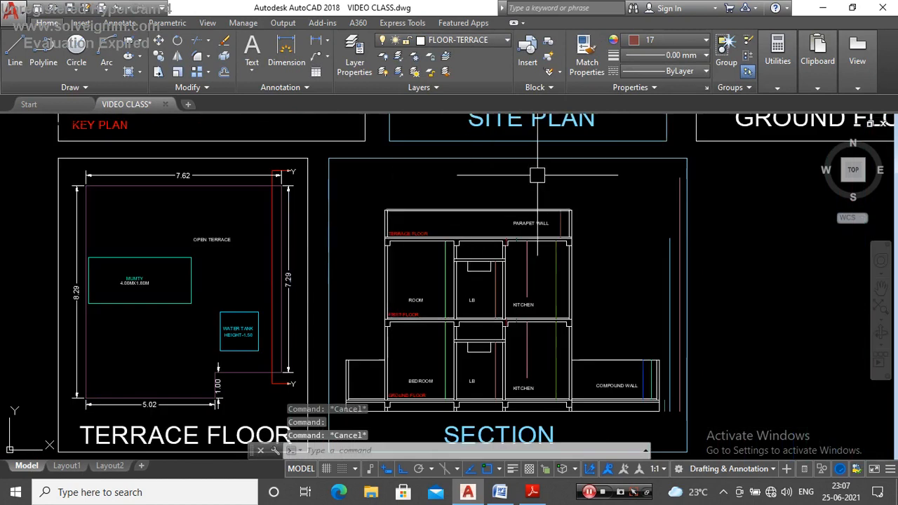
Step: Draw a 2.2 m vertical height line upward from the terrace floor on layer FLOOR-TERRACE in colour 13
{"action": "left_click", "coordinate": [705, 40]}
{"action": "left_click", "coordinate": [653, 223]}
{"action": "type", "text": "13"}
{"action": "key", "text": "Return"}
{"action": "type", "text": "L"}
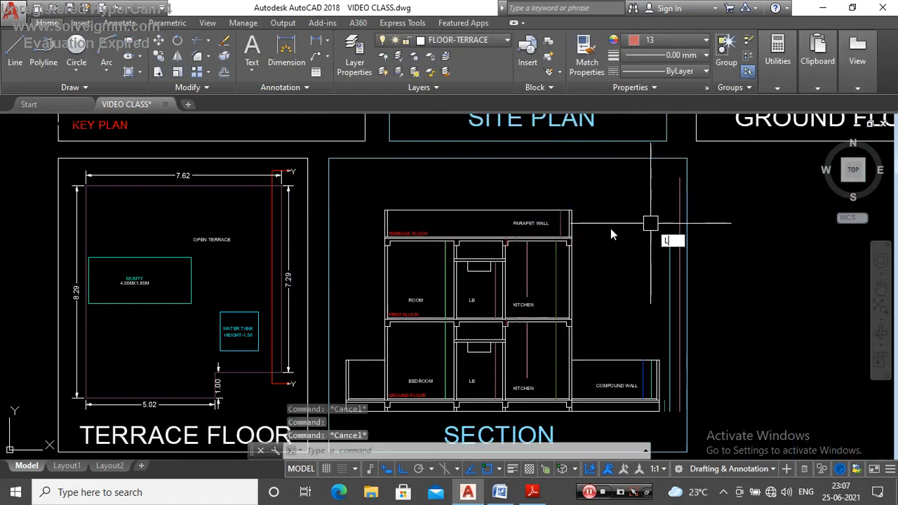
{"action": "key", "text": "Return"}
{"action": "scroll", "coordinate": [449, 239], "scroll_direction": "up", "scroll_amount": 3}
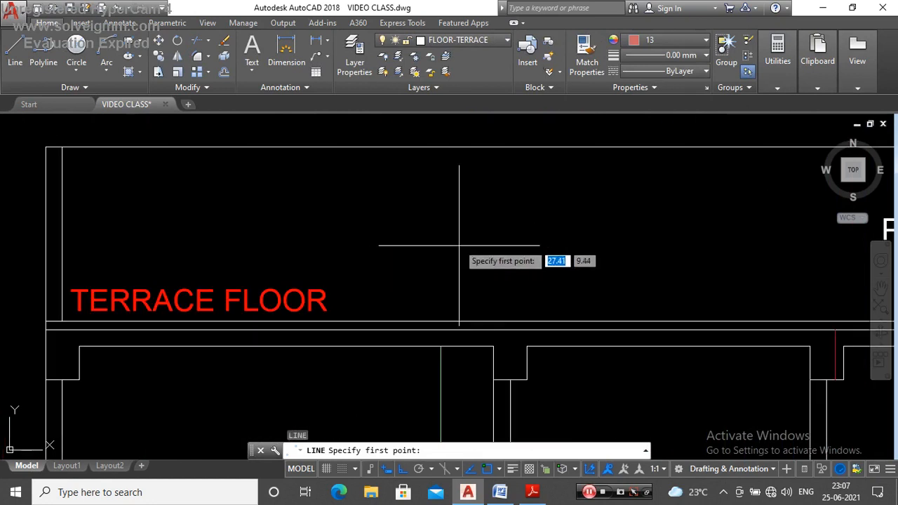
{"action": "left_click", "coordinate": [475, 320]}
{"action": "scroll", "coordinate": [474, 320], "scroll_direction": "down", "scroll_amount": 4}
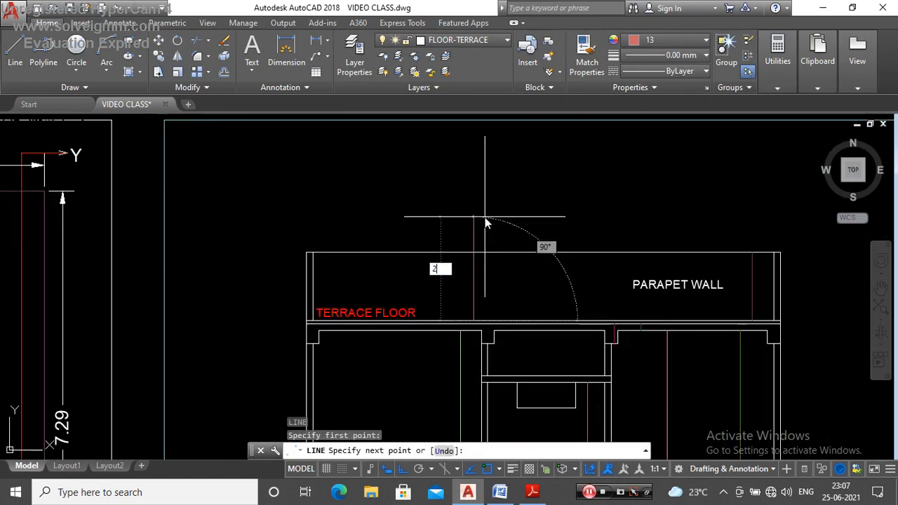
{"action": "type", "text": "2.2"}
{"action": "key", "text": "Return"}
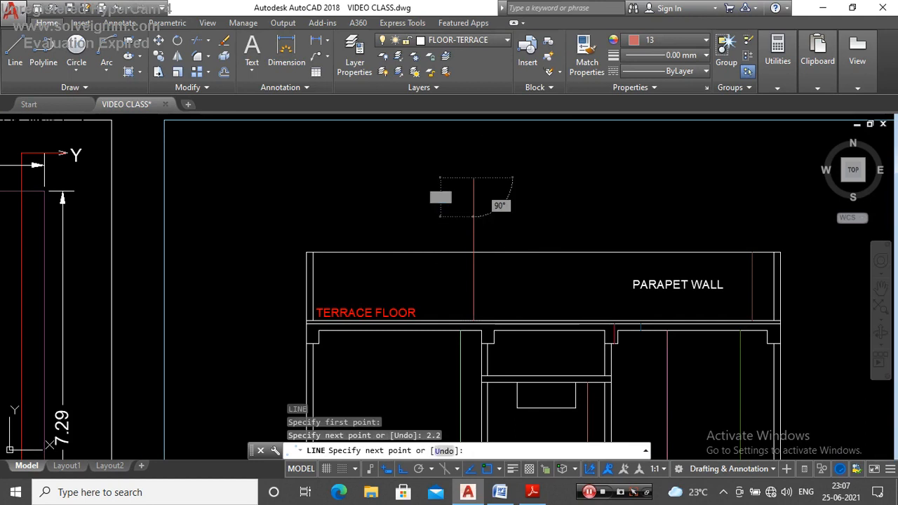
{"action": "key", "text": "Escape"}
Step: Check the new terrace height line's length and compare its layer and colour with the parapet height line
{"action": "left_click", "coordinate": [474, 177]}
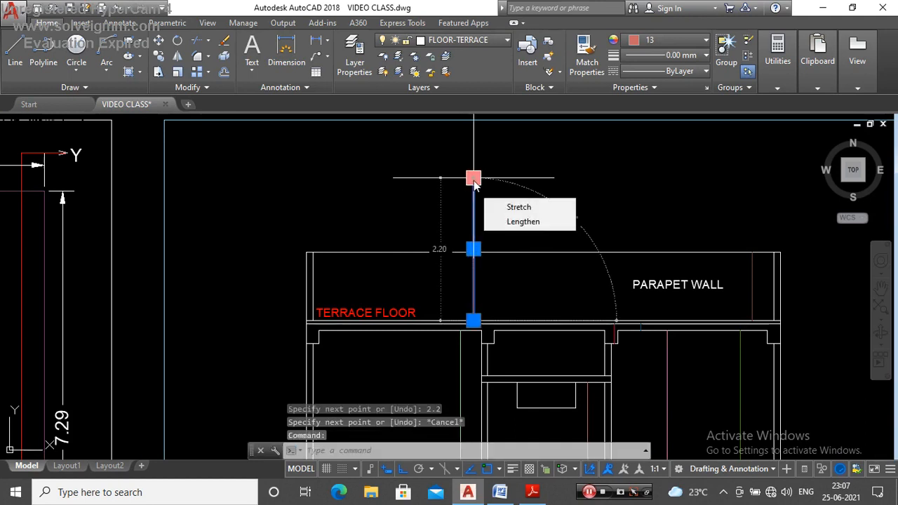
{"action": "key", "text": "Escape"}
{"action": "left_click", "coordinate": [474, 181]}
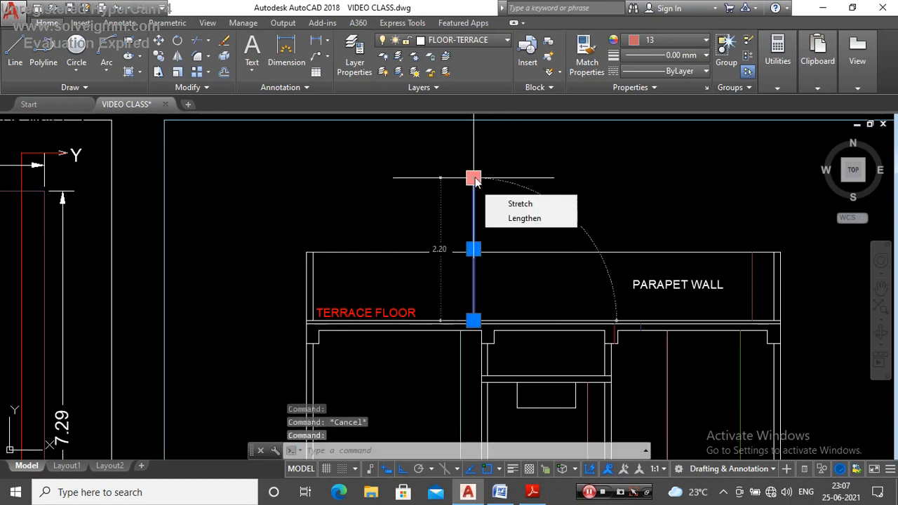
{"action": "key", "text": "Escape"}
{"action": "scroll", "coordinate": [498, 183], "scroll_direction": "up", "scroll_amount": 2}
{"action": "scroll", "coordinate": [468, 176], "scroll_direction": "down", "scroll_amount": 2}
{"action": "left_click", "coordinate": [455, 193]}
{"action": "left_click", "coordinate": [429, 198]}
{"action": "left_click", "coordinate": [724, 272]}
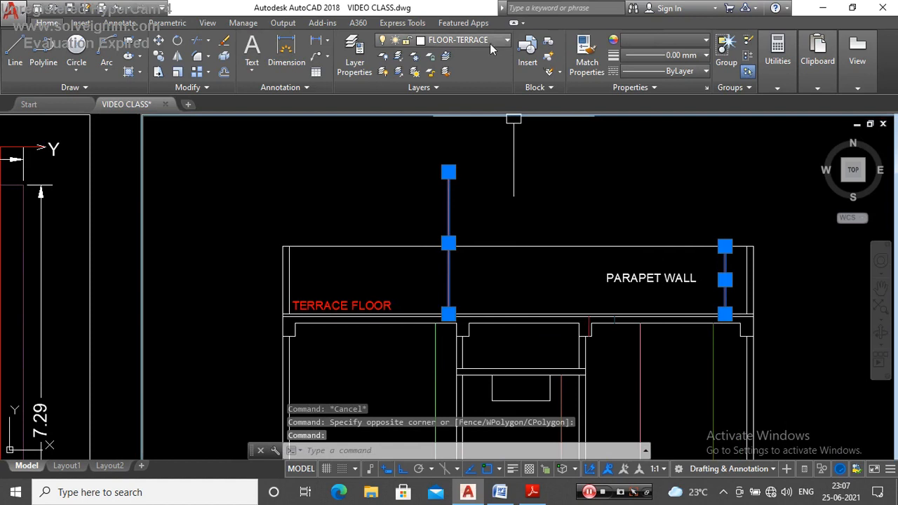
{"action": "key", "text": "Escape"}
{"action": "left_click", "coordinate": [450, 205]}
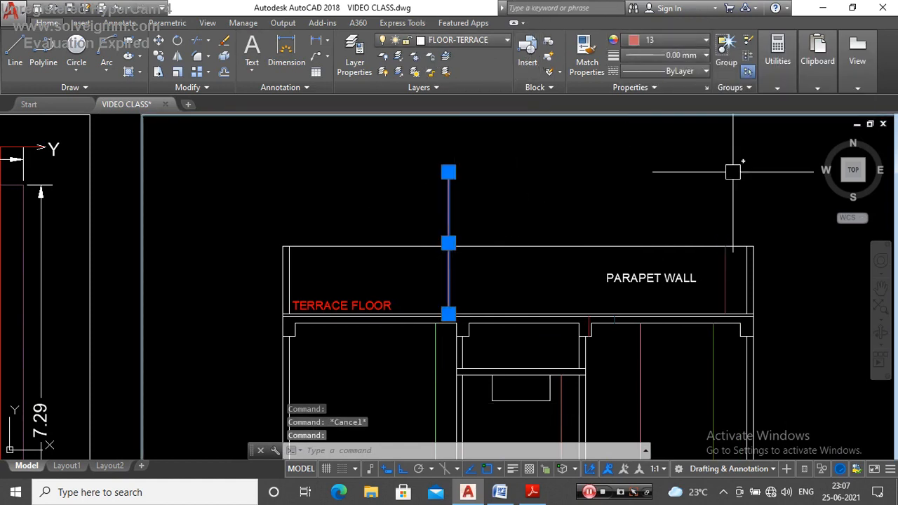
{"action": "key", "text": "Escape"}
{"action": "left_click", "coordinate": [725, 280]}
{"action": "key", "text": "Escape"}
Step: Compare the layer and colour of the terrace height line with the first-floor ROOM height line
{"action": "scroll", "coordinate": [460, 228], "scroll_direction": "down", "scroll_amount": 3}
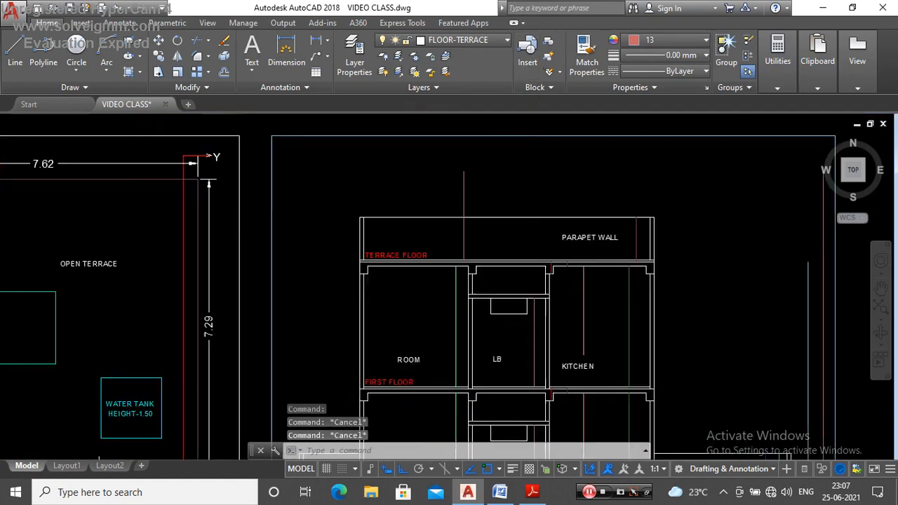
{"action": "scroll", "coordinate": [461, 228], "scroll_direction": "up", "scroll_amount": 2}
{"action": "scroll", "coordinate": [460, 229], "scroll_direction": "down", "scroll_amount": 2}
{"action": "scroll", "coordinate": [461, 229], "scroll_direction": "up", "scroll_amount": 3}
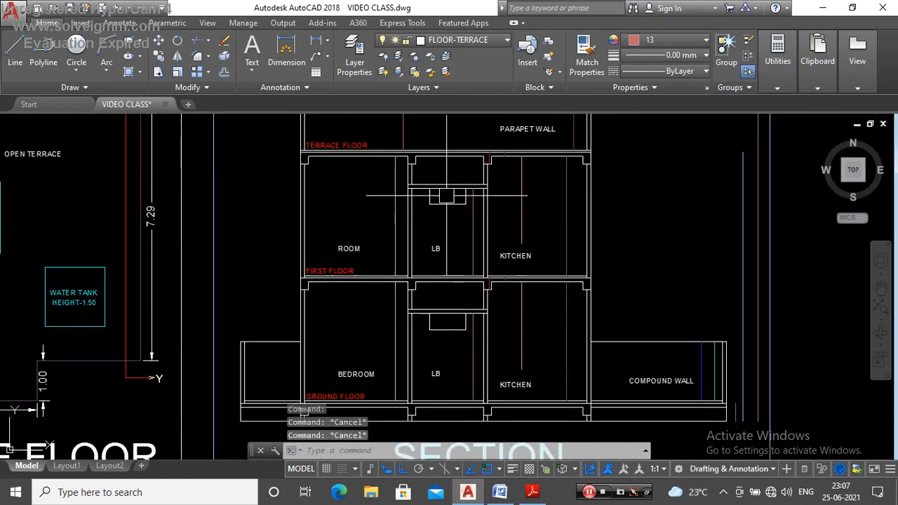
{"action": "scroll", "coordinate": [457, 253], "scroll_direction": "down", "scroll_amount": 2}
{"action": "scroll", "coordinate": [434, 193], "scroll_direction": "up", "scroll_amount": 3}
{"action": "left_click", "coordinate": [427, 173]}
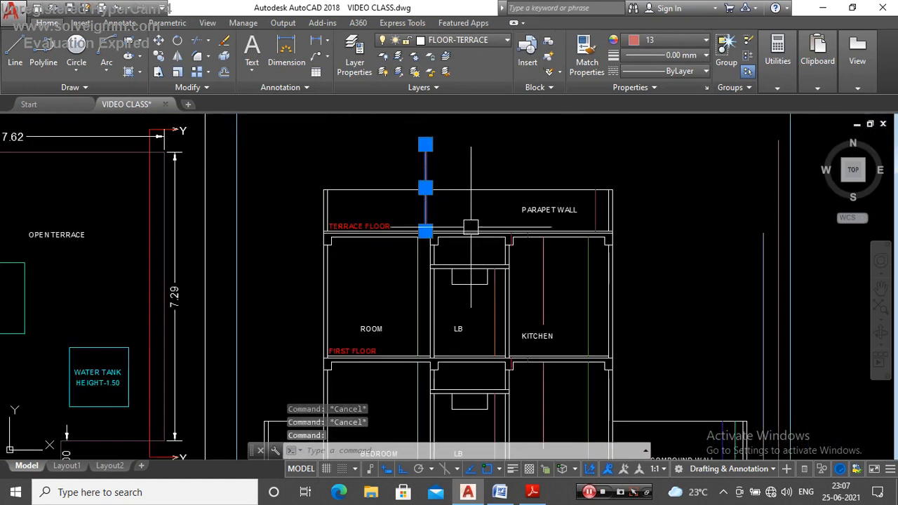
{"action": "left_click", "coordinate": [419, 281]}
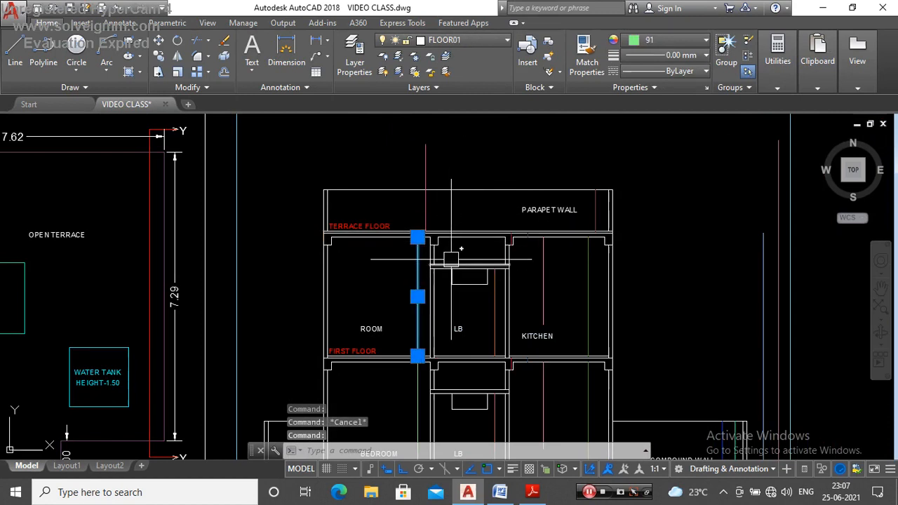
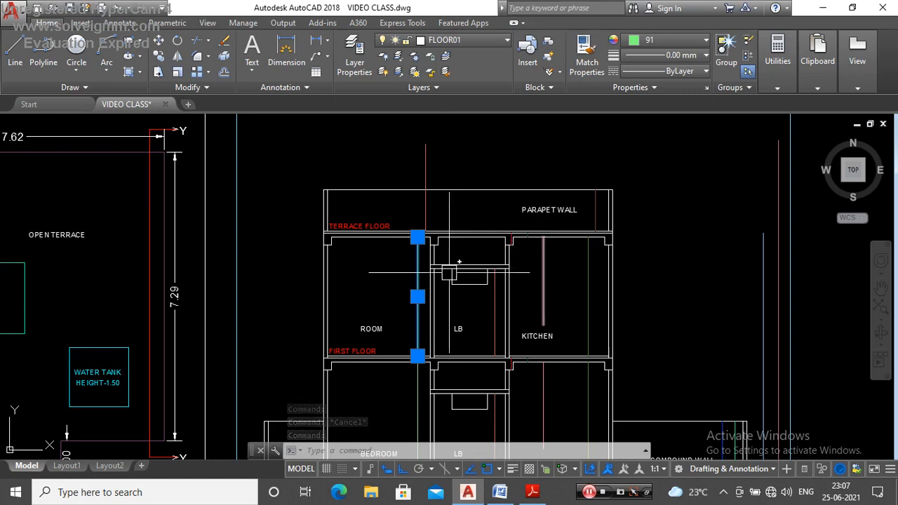
Step: Inspect the length, layer and colour of the first-floor ROOM height line
{"action": "scroll", "coordinate": [437, 247], "scroll_direction": "up", "scroll_amount": 1}
{"action": "scroll", "coordinate": [432, 251], "scroll_direction": "down", "scroll_amount": 3}
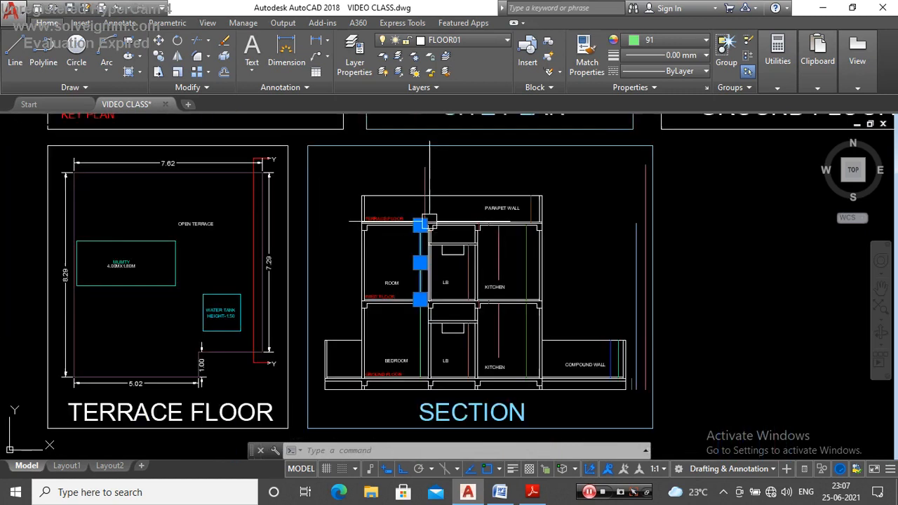
{"action": "scroll", "coordinate": [427, 256], "scroll_direction": "up", "scroll_amount": 4}
{"action": "scroll", "coordinate": [429, 259], "scroll_direction": "down", "scroll_amount": 3}
{"action": "scroll", "coordinate": [421, 260], "scroll_direction": "up", "scroll_amount": 3}
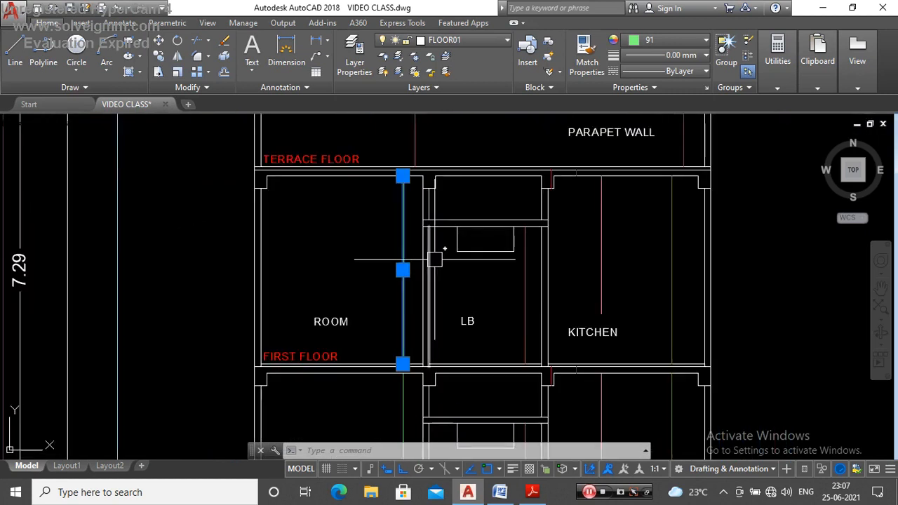
{"action": "key", "text": "Escape"}
{"action": "left_click", "coordinate": [402, 259]}
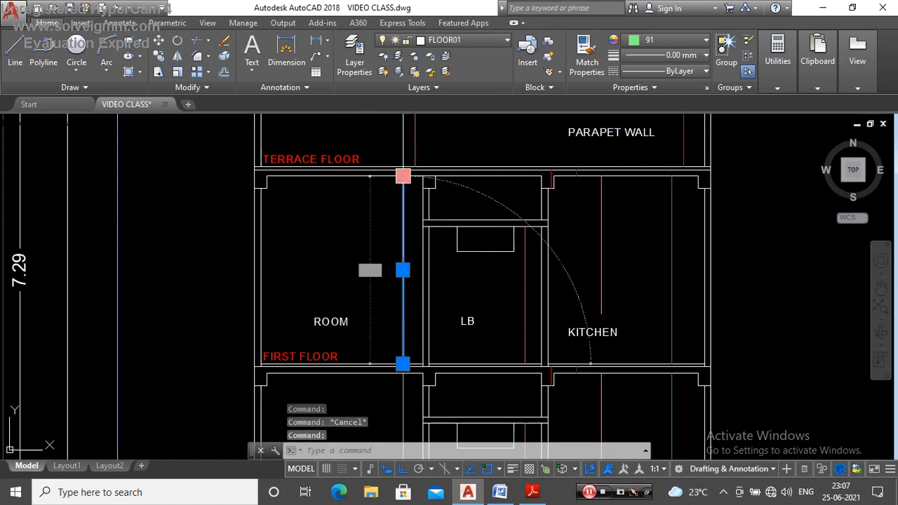
{"action": "key", "text": "Escape"}
{"action": "scroll", "coordinate": [480, 262], "scroll_direction": "down", "scroll_amount": 4}
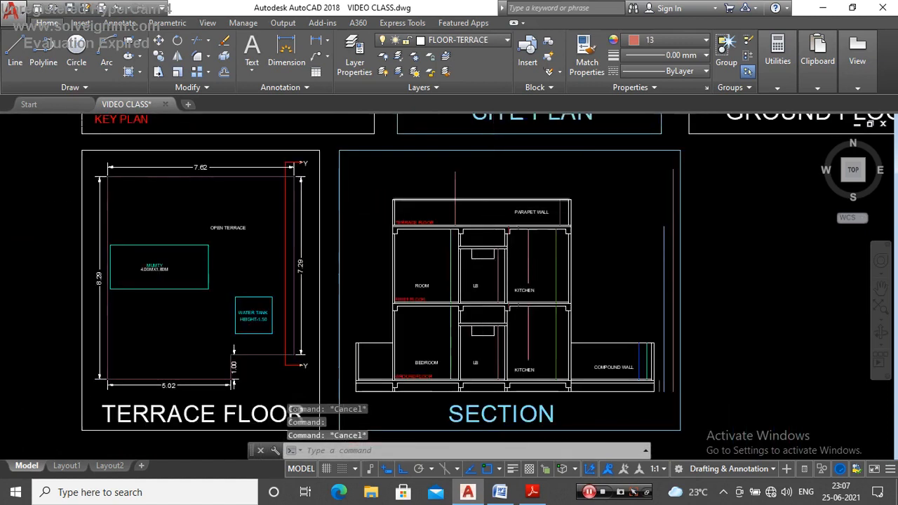
Step: Inspect the two first-floor KITCHEN height lines and check their length, layer and colour
{"action": "scroll", "coordinate": [495, 197], "scroll_direction": "up", "scroll_amount": 4}
{"action": "left_click", "coordinate": [528, 232]}
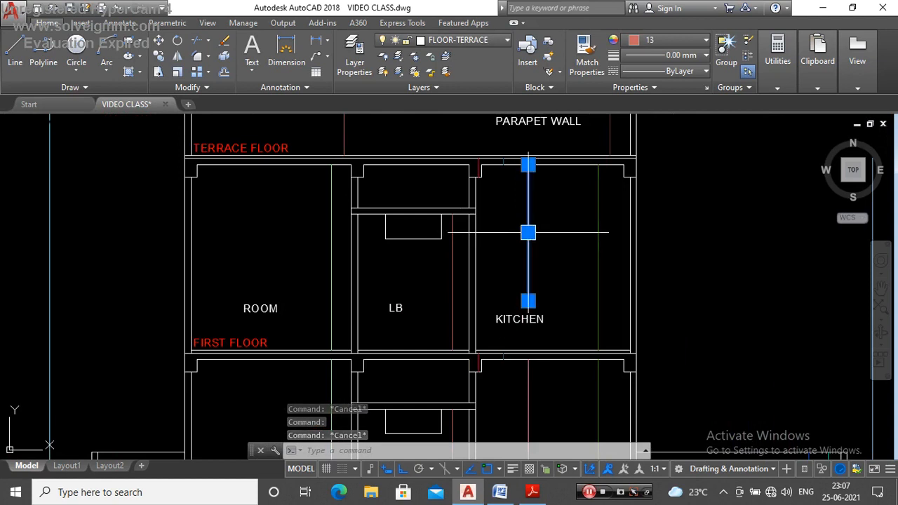
{"action": "key", "text": "Escape"}
{"action": "left_click", "coordinate": [599, 177]}
{"action": "mouse_move", "coordinate": [599, 169]}
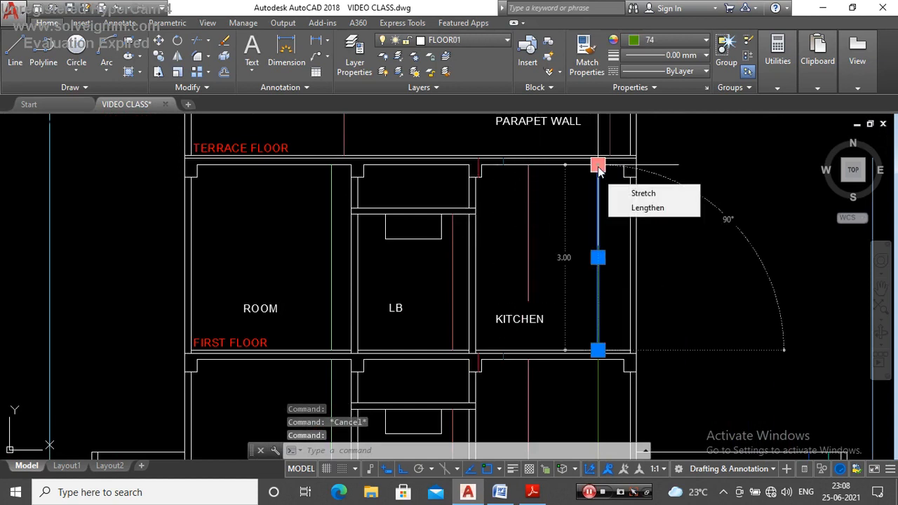
{"action": "key", "text": "Escape"}
{"action": "scroll", "coordinate": [475, 215], "scroll_direction": "down", "scroll_amount": 6}
{"action": "scroll", "coordinate": [506, 227], "scroll_direction": "up", "scroll_amount": 2}
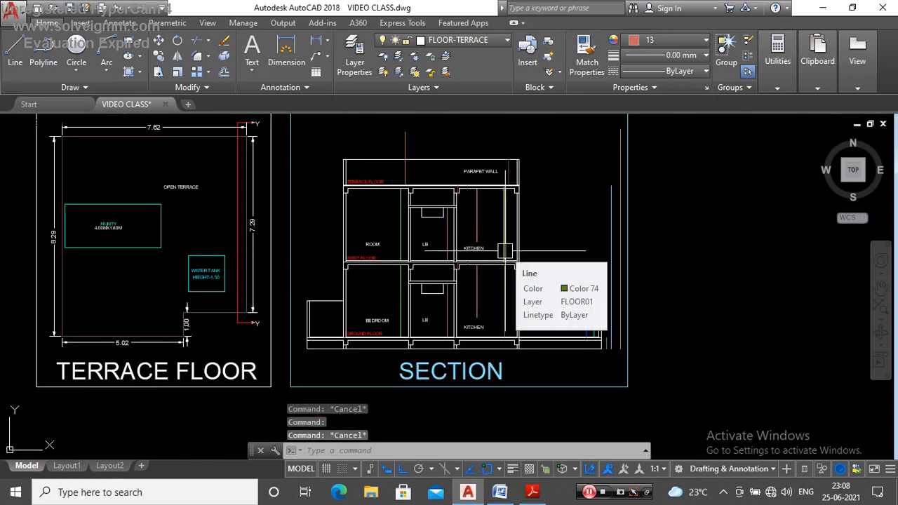
{"action": "scroll", "coordinate": [505, 250], "scroll_direction": "down", "scroll_amount": 2}
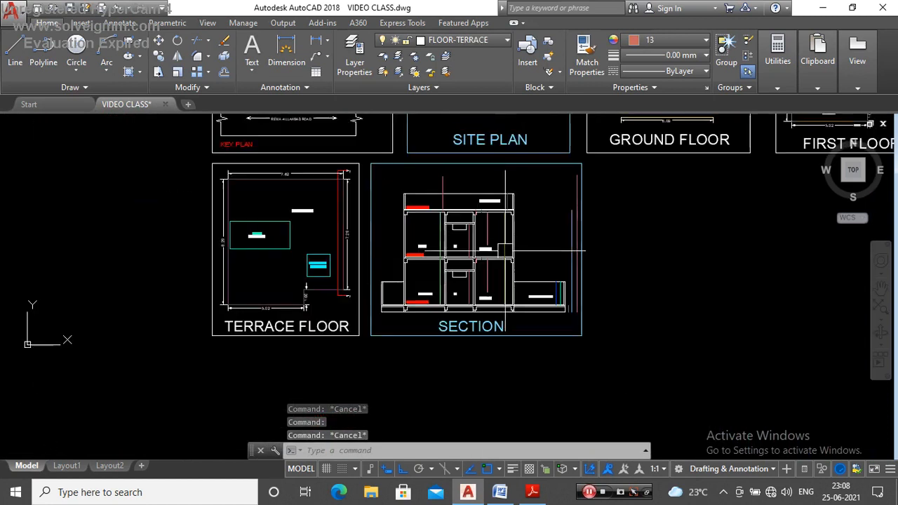
Step: Make layer 0 current and set the current object colour to ByLayer
{"action": "left_click", "coordinate": [483, 40]}
{"action": "left_click", "coordinate": [470, 55]}
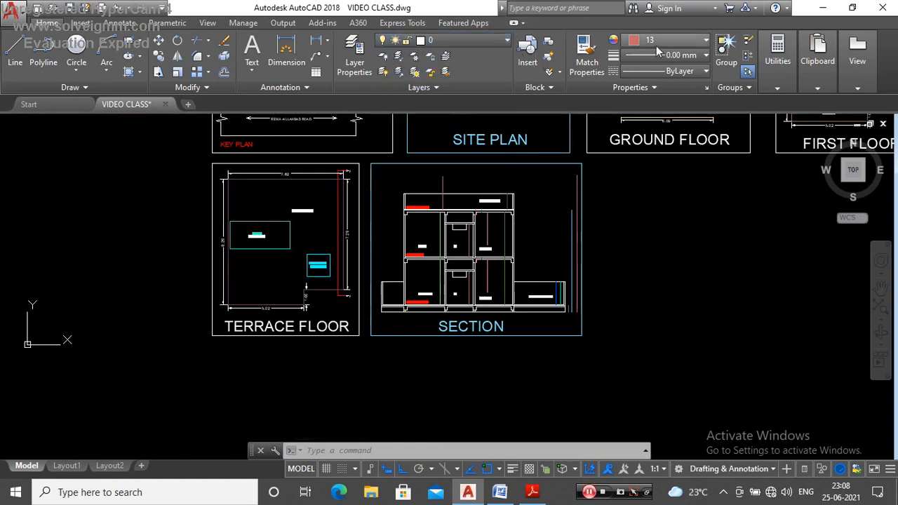
{"action": "left_click", "coordinate": [658, 41]}
{"action": "left_click", "coordinate": [654, 57]}
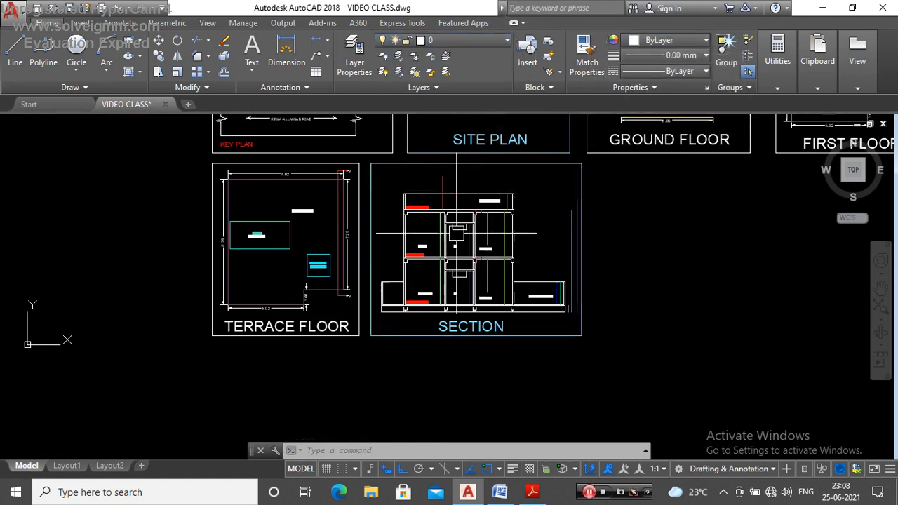
Step: Add a vertical linear dimension beside the terrace height line, from its upper end to the terrace floor
{"action": "scroll", "coordinate": [449, 232], "scroll_direction": "up", "scroll_amount": 3}
{"action": "scroll", "coordinate": [444, 273], "scroll_direction": "down", "scroll_amount": 3}
{"action": "scroll", "coordinate": [442, 274], "scroll_direction": "up", "scroll_amount": 2}
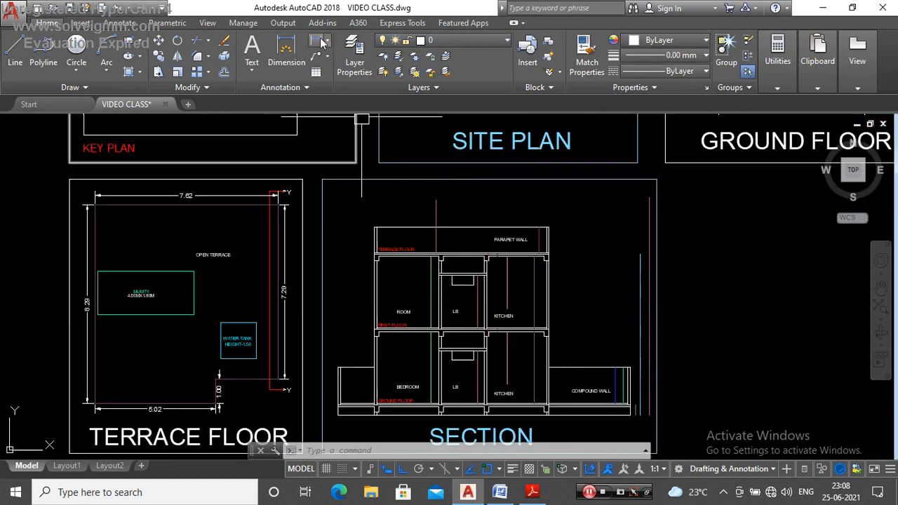
{"action": "left_click", "coordinate": [318, 41]}
{"action": "scroll", "coordinate": [453, 200], "scroll_direction": "up", "scroll_amount": 4}
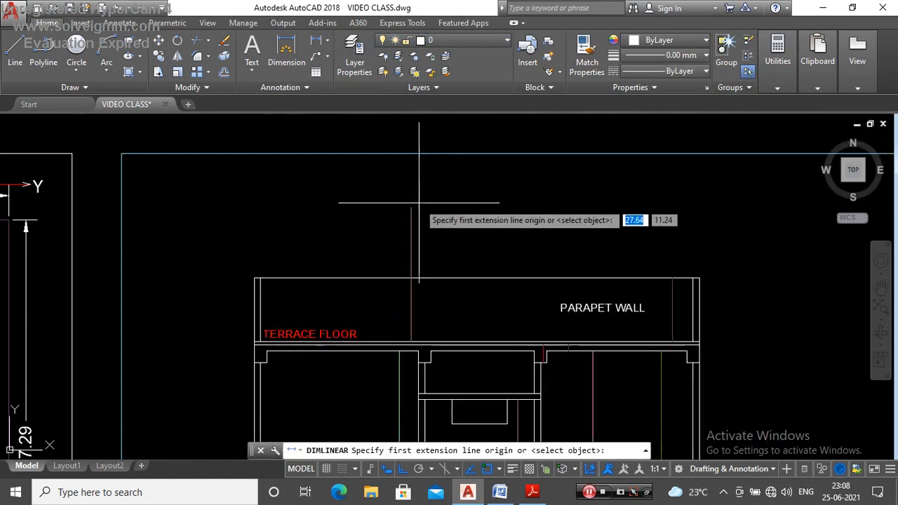
{"action": "left_click", "coordinate": [412, 208]}
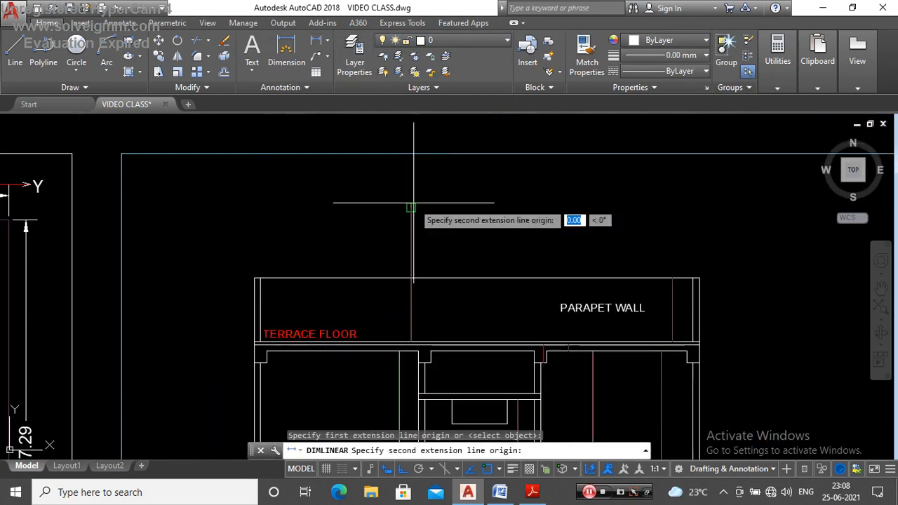
{"action": "left_click", "coordinate": [412, 341]}
{"action": "left_click", "coordinate": [436, 333]}
Step: Dimension the parapet height line from the parapet top to the terrace floor, beside the PARAPET WALL label
{"action": "scroll", "coordinate": [535, 295], "scroll_direction": "down", "scroll_amount": 6}
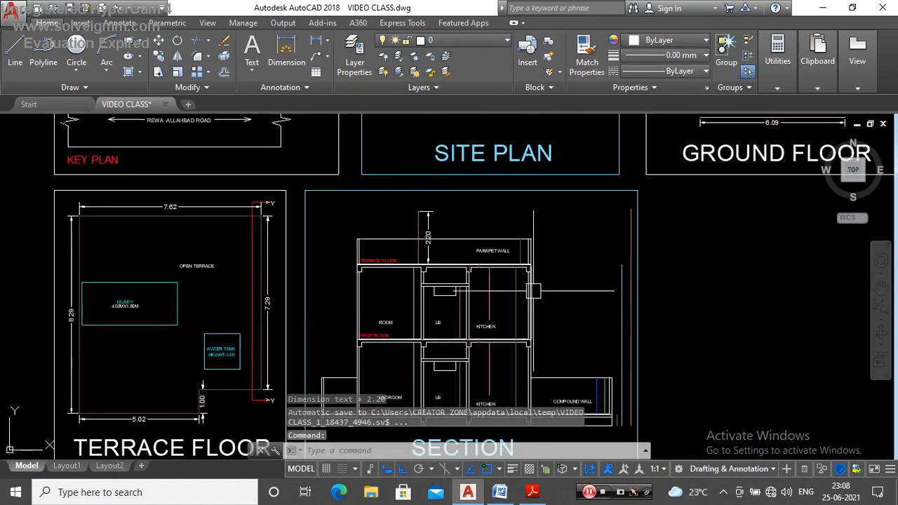
{"action": "key", "text": "Return"}
{"action": "scroll", "coordinate": [530, 289], "scroll_direction": "up", "scroll_amount": 5}
{"action": "left_click", "coordinate": [552, 207]}
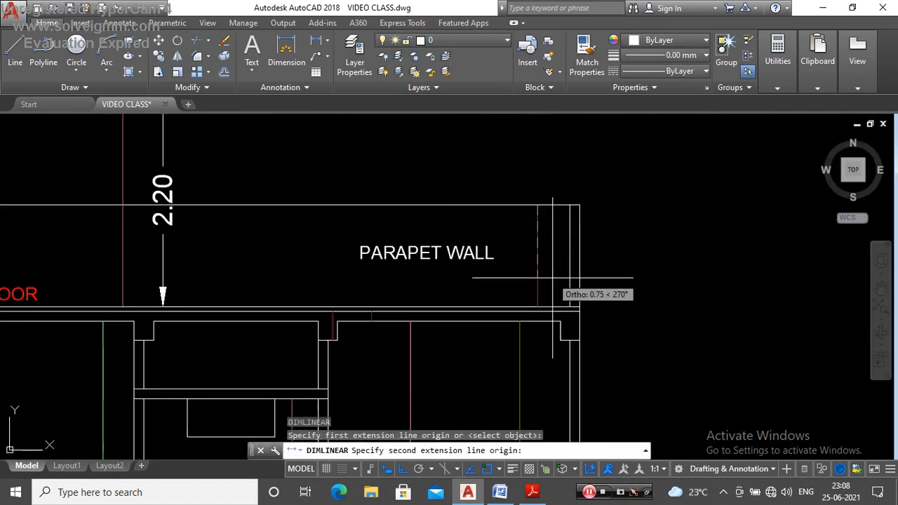
{"action": "left_click", "coordinate": [538, 306]}
{"action": "scroll", "coordinate": [531, 268], "scroll_direction": "up", "scroll_amount": 2}
{"action": "left_click", "coordinate": [501, 262]}
Step: Dimension the first-floor ROOM height line from the slab underside to the floor, placing the dimension inside the room
{"action": "scroll", "coordinate": [522, 182], "scroll_direction": "down", "scroll_amount": 4}
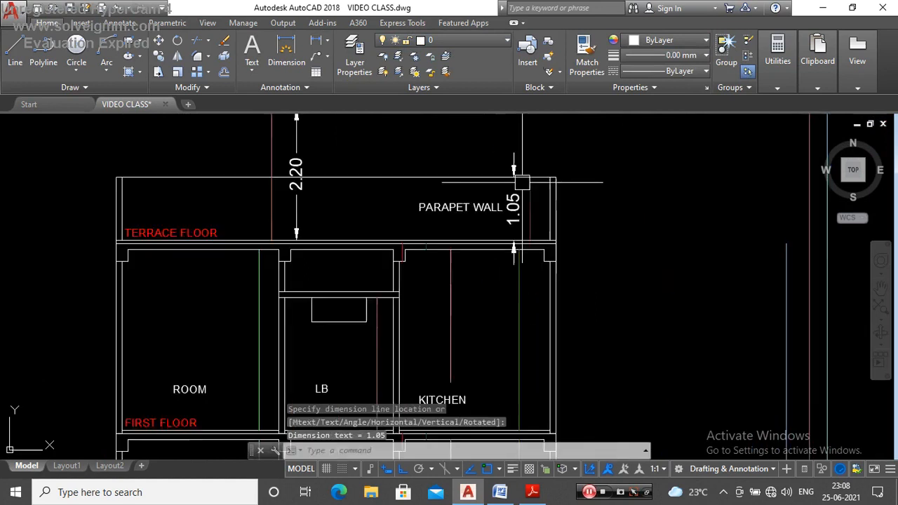
{"action": "scroll", "coordinate": [548, 225], "scroll_direction": "down", "scroll_amount": 2}
{"action": "key", "text": "Return"}
{"action": "scroll", "coordinate": [351, 224], "scroll_direction": "up", "scroll_amount": 5}
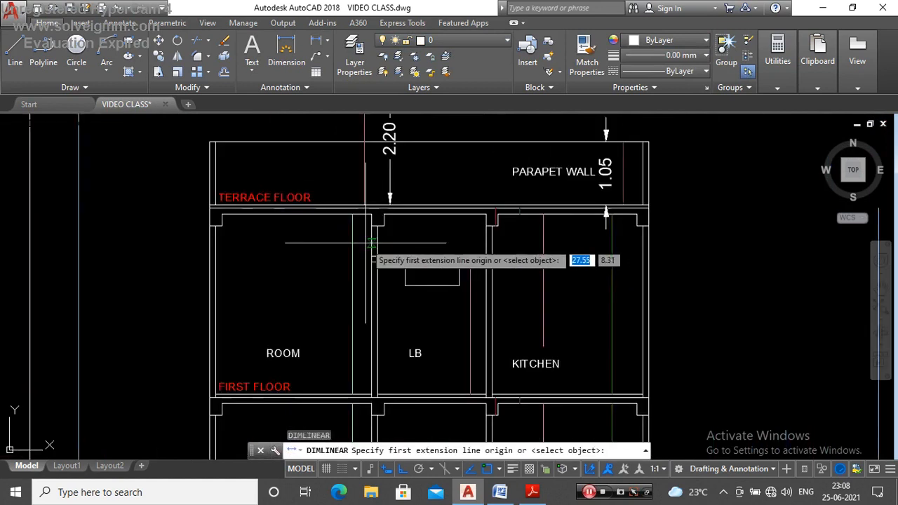
{"action": "left_click", "coordinate": [350, 211]}
{"action": "scroll", "coordinate": [349, 252], "scroll_direction": "down", "scroll_amount": 3}
{"action": "scroll", "coordinate": [348, 309], "scroll_direction": "up", "scroll_amount": 3}
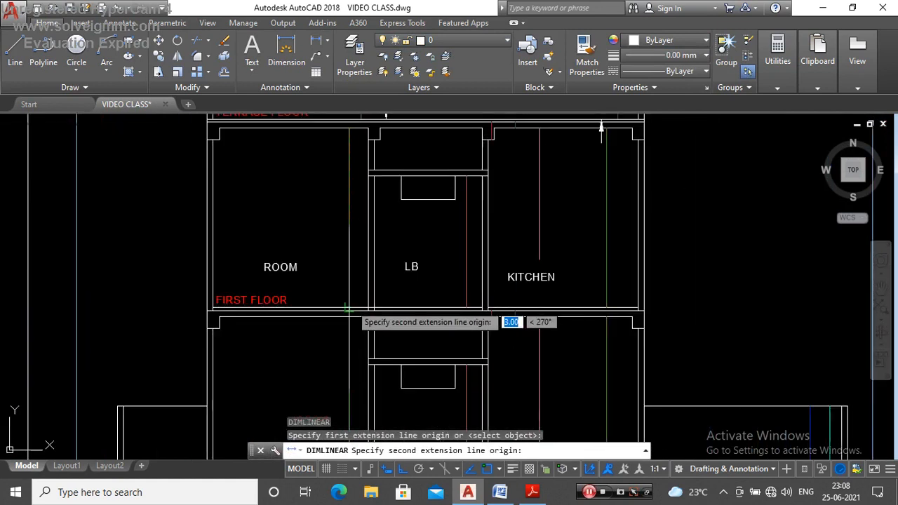
{"action": "left_click", "coordinate": [347, 309]}
{"action": "left_click", "coordinate": [337, 241]}
Step: Dimension the first-floor LB height line from the loft slab underside to the floor
{"action": "scroll", "coordinate": [345, 241], "scroll_direction": "down", "scroll_amount": 3}
{"action": "scroll", "coordinate": [460, 243], "scroll_direction": "up", "scroll_amount": 3}
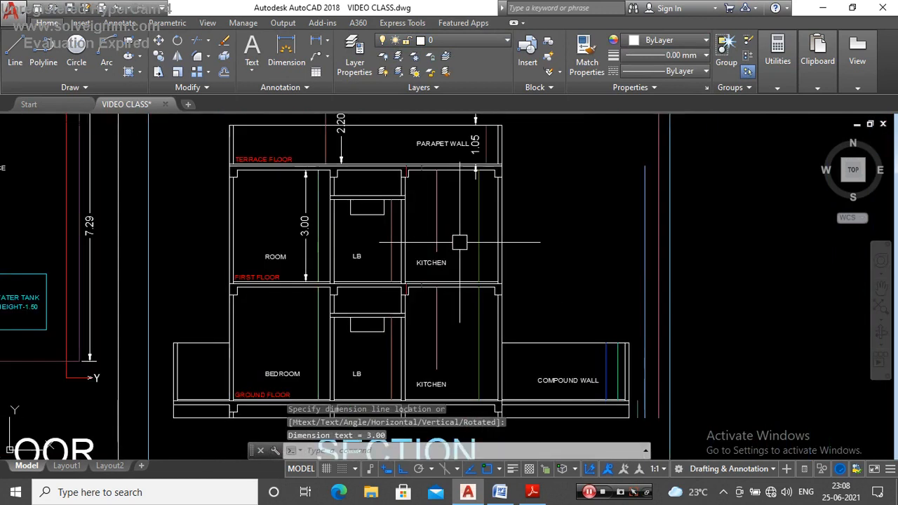
{"action": "key", "text": "Return"}
{"action": "scroll", "coordinate": [437, 200], "scroll_direction": "up", "scroll_amount": 2}
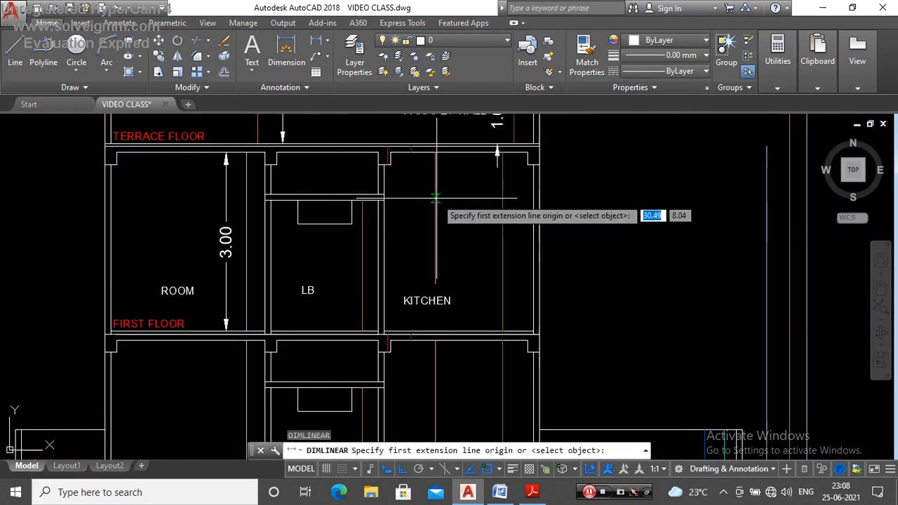
{"action": "left_click", "coordinate": [361, 201]}
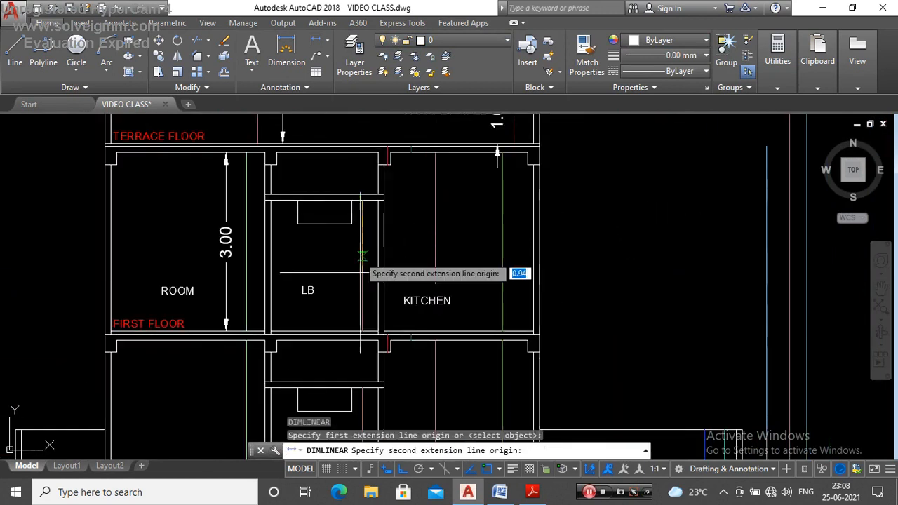
{"action": "left_click", "coordinate": [361, 328]}
{"action": "left_click", "coordinate": [347, 281]}
Step: Dimension both vertical height lines in the first-floor KITCHEN, the short one and the full-height one
{"action": "key", "text": "Return"}
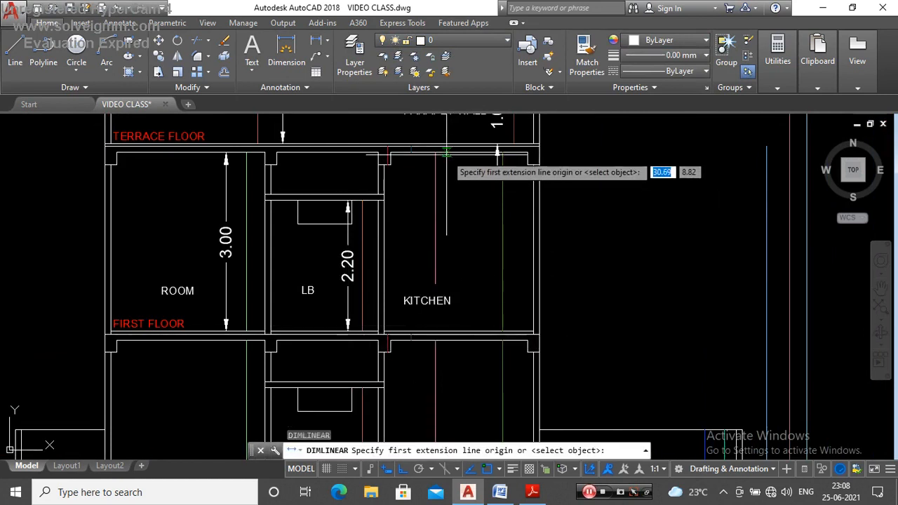
{"action": "left_click", "coordinate": [435, 154]}
{"action": "left_click", "coordinate": [436, 283]}
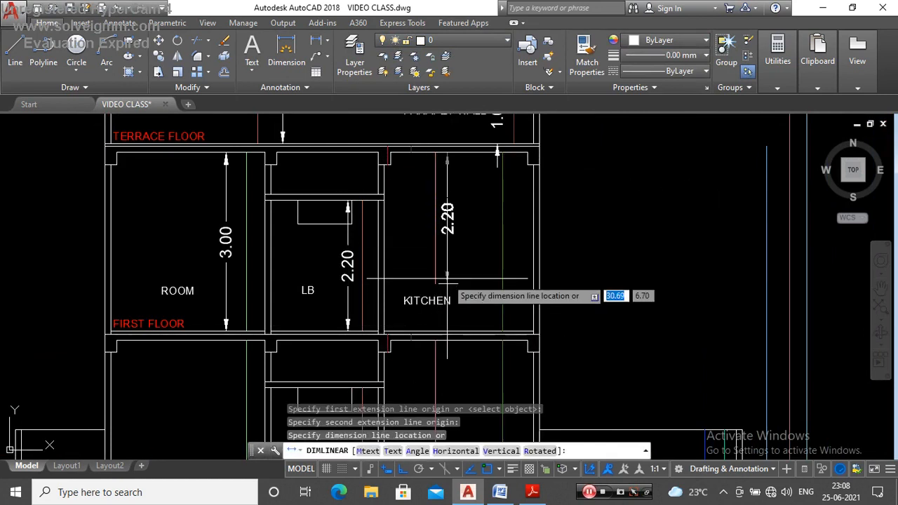
{"action": "left_click", "coordinate": [447, 280]}
{"action": "key", "text": "Return"}
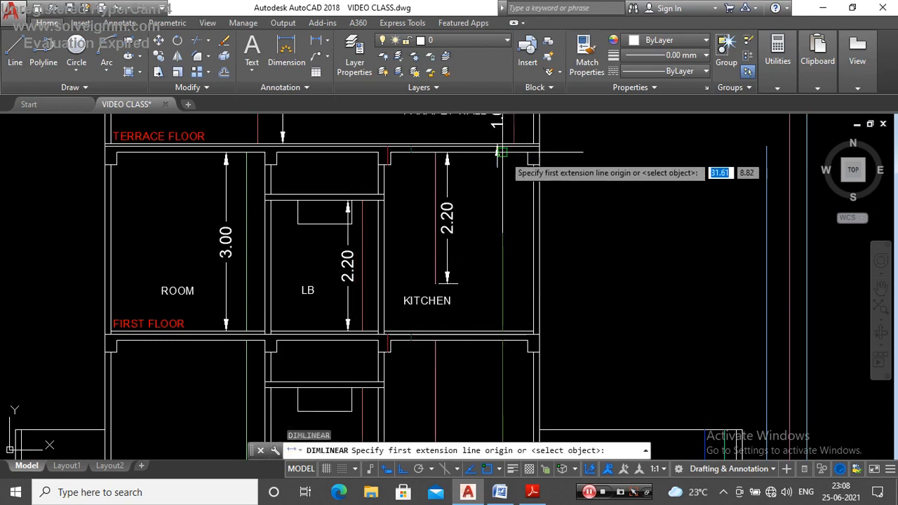
{"action": "left_click", "coordinate": [511, 156]}
{"action": "left_click", "coordinate": [510, 327]}
{"action": "left_click", "coordinate": [511, 327]}
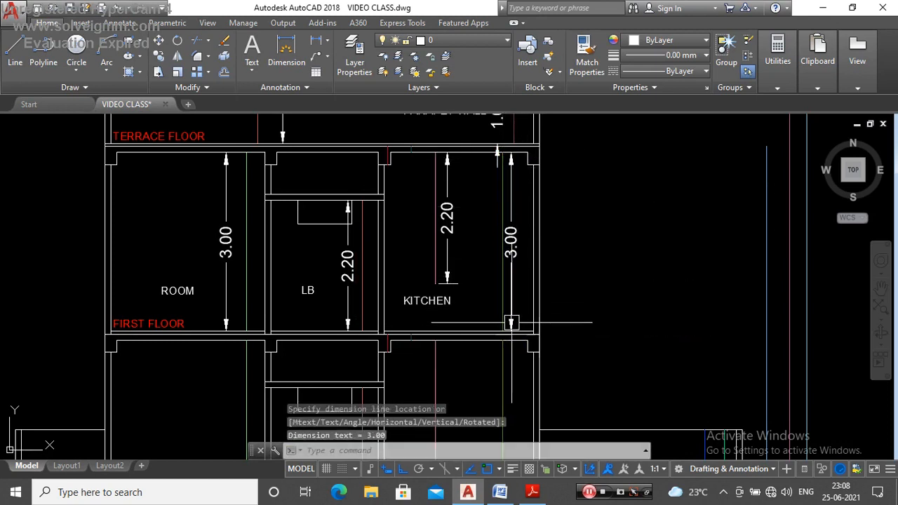
Step: Dimension the beam height line under the terrace slab, above the wall between LB and KITCHEN
{"action": "scroll", "coordinate": [447, 226], "scroll_direction": "down", "scroll_amount": 2}
{"action": "key", "text": "Return"}
{"action": "scroll", "coordinate": [440, 183], "scroll_direction": "up", "scroll_amount": 5}
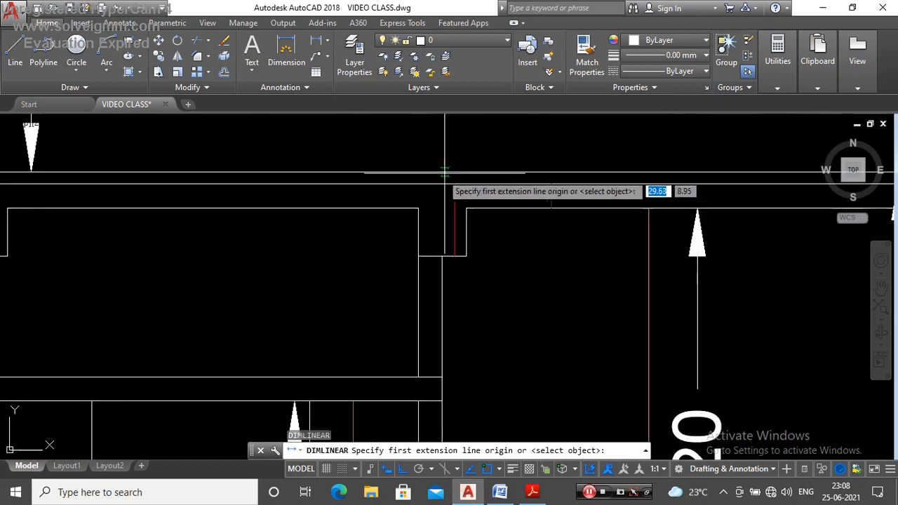
{"action": "left_click", "coordinate": [466, 259]}
{"action": "left_click", "coordinate": [465, 259]}
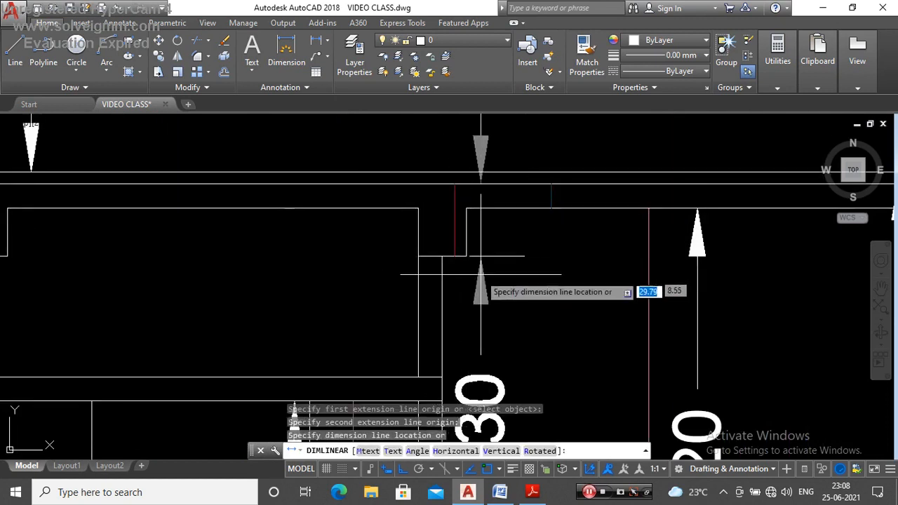
{"action": "scroll", "coordinate": [474, 210], "scroll_direction": "down", "scroll_amount": 4}
{"action": "scroll", "coordinate": [473, 209], "scroll_direction": "down", "scroll_amount": 4}
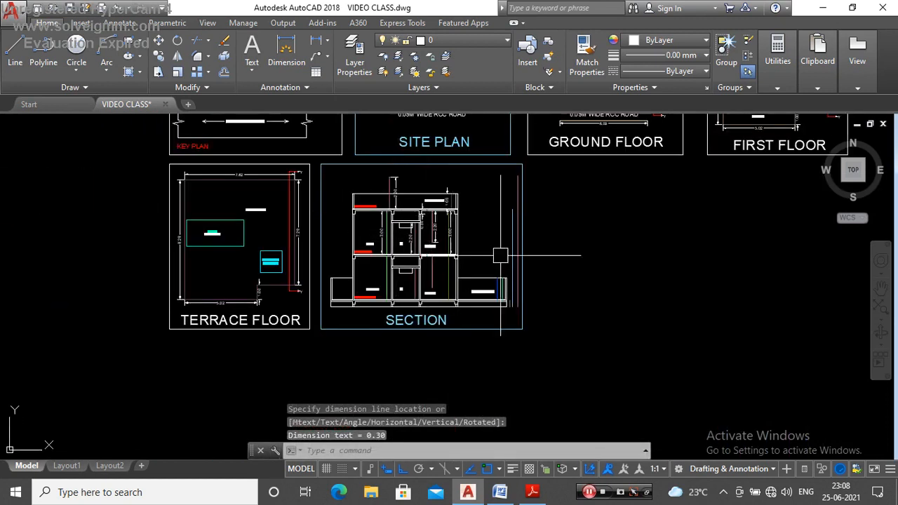
Step: Copy the five first-floor ROOM, LB, beam and KITCHEN dimensions straight down to the matching ground-floor height lines
{"action": "scroll", "coordinate": [393, 219], "scroll_direction": "up", "scroll_amount": 4}
{"action": "left_click", "coordinate": [351, 239]}
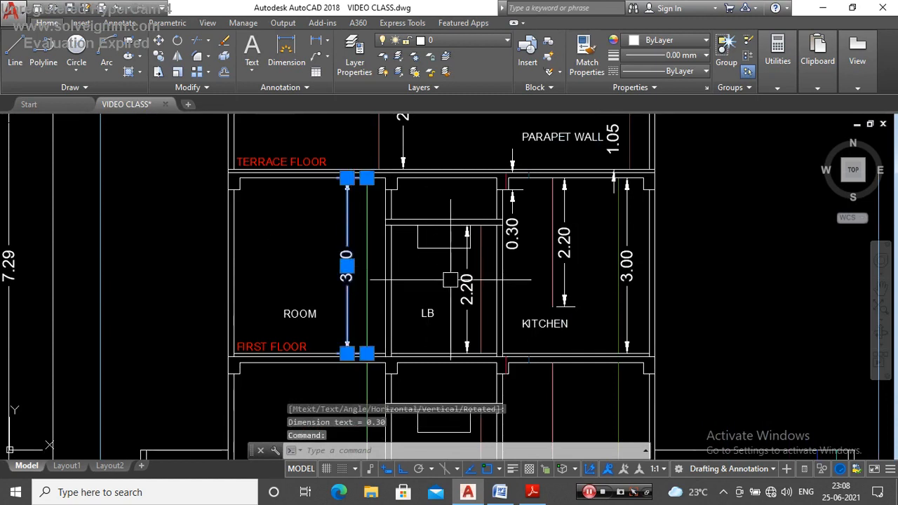
{"action": "left_click", "coordinate": [467, 295]}
{"action": "left_click", "coordinate": [512, 204]}
{"action": "left_click", "coordinate": [564, 267]}
{"action": "scroll", "coordinate": [555, 251], "scroll_direction": "down", "scroll_amount": 3}
{"action": "scroll", "coordinate": [555, 251], "scroll_direction": "up", "scroll_amount": 3}
{"action": "left_click", "coordinate": [594, 263]}
{"action": "scroll", "coordinate": [590, 246], "scroll_direction": "down", "scroll_amount": 3}
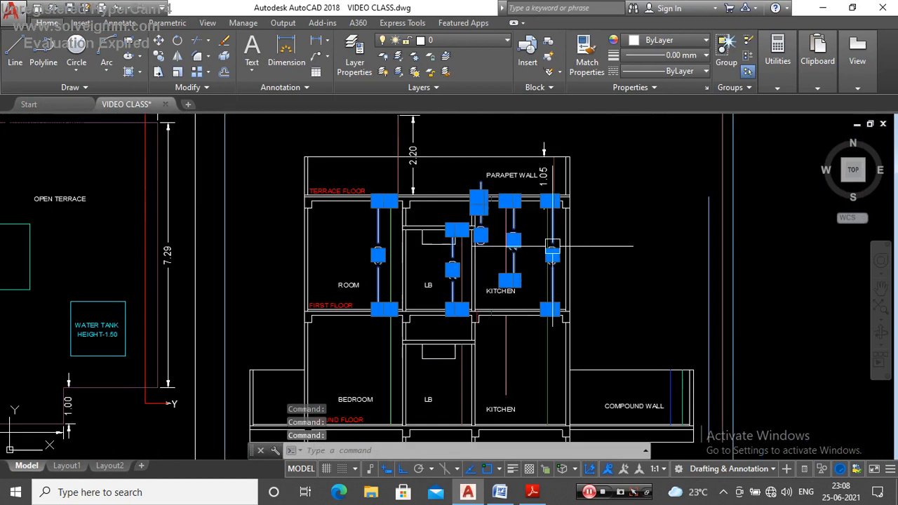
{"action": "type", "text": "O"}
{"action": "key", "text": "Return"}
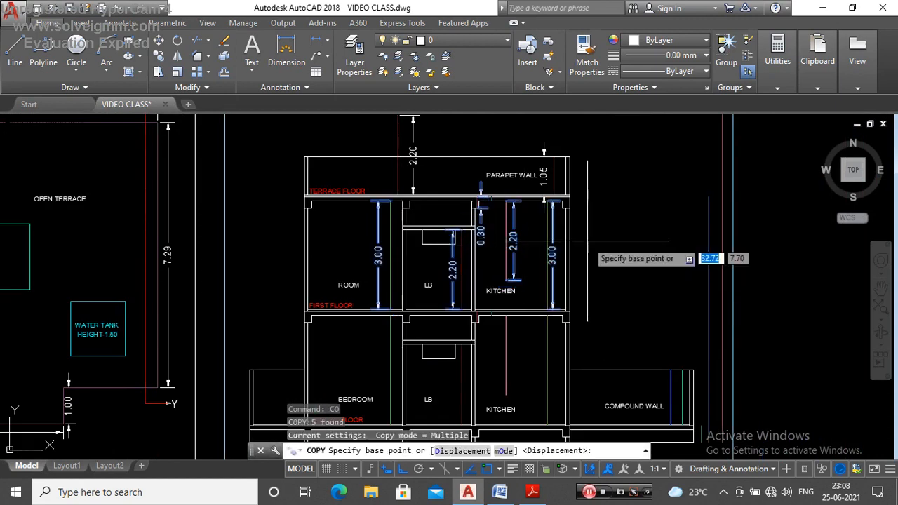
{"action": "scroll", "coordinate": [582, 210], "scroll_direction": "up", "scroll_amount": 4}
{"action": "scroll", "coordinate": [581, 210], "scroll_direction": "up", "scroll_amount": 2}
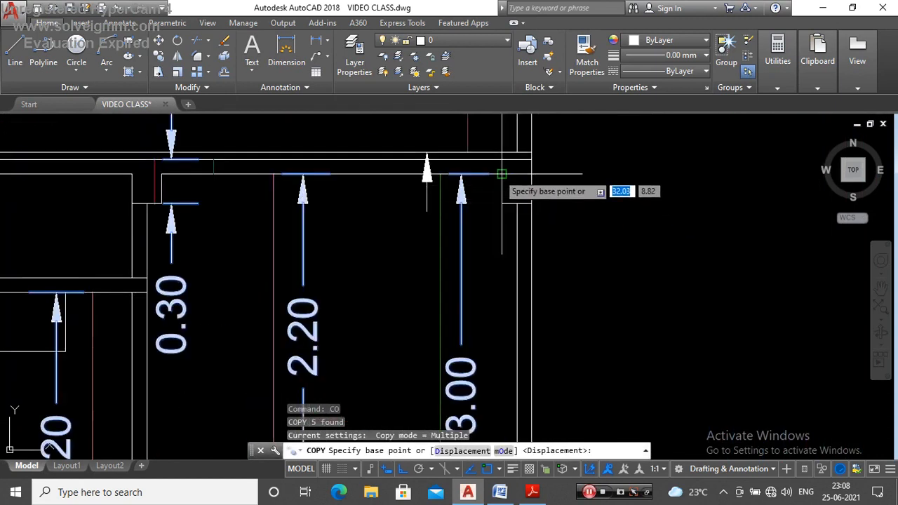
{"action": "left_click", "coordinate": [502, 174]}
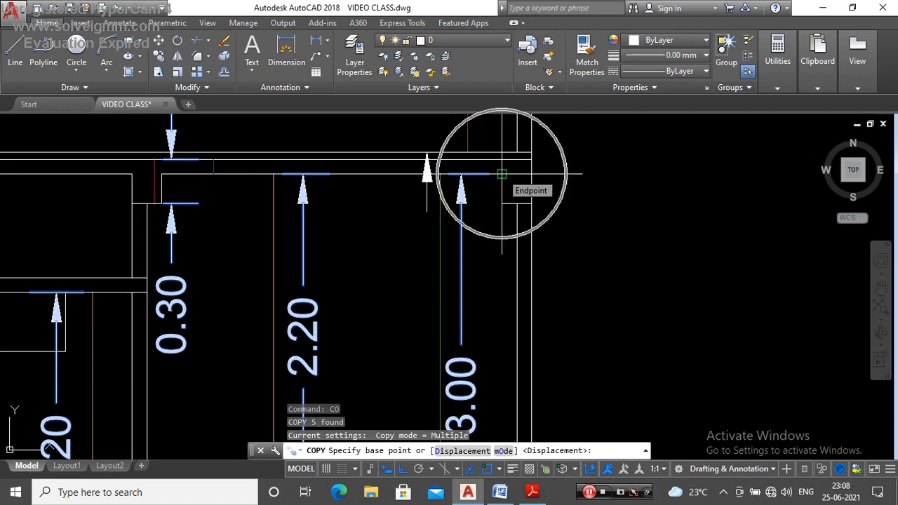
{"action": "left_click", "coordinate": [502, 174]}
{"action": "scroll", "coordinate": [502, 174], "scroll_direction": "down", "scroll_amount": 5}
{"action": "scroll", "coordinate": [414, 295], "scroll_direction": "up", "scroll_amount": 5}
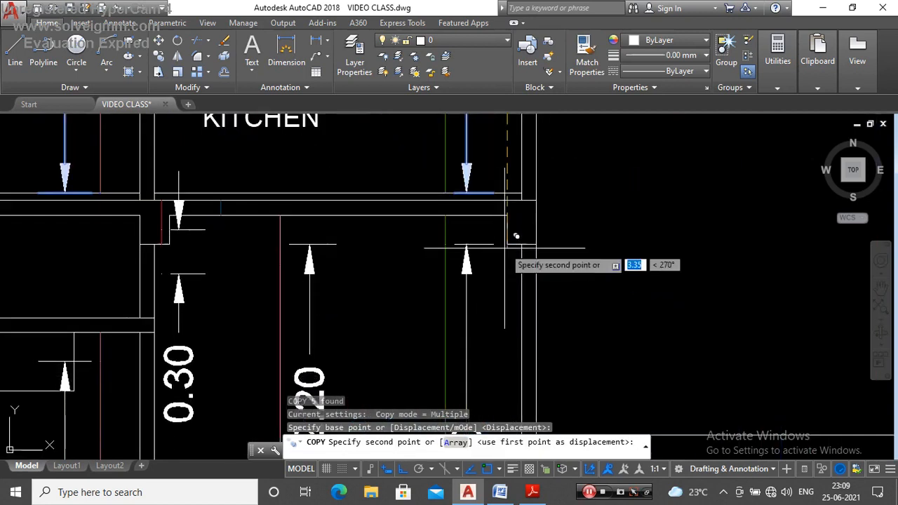
{"action": "left_click", "coordinate": [518, 202]}
{"action": "key", "text": "Escape"}
{"action": "scroll", "coordinate": [518, 190], "scroll_direction": "down", "scroll_amount": 4}
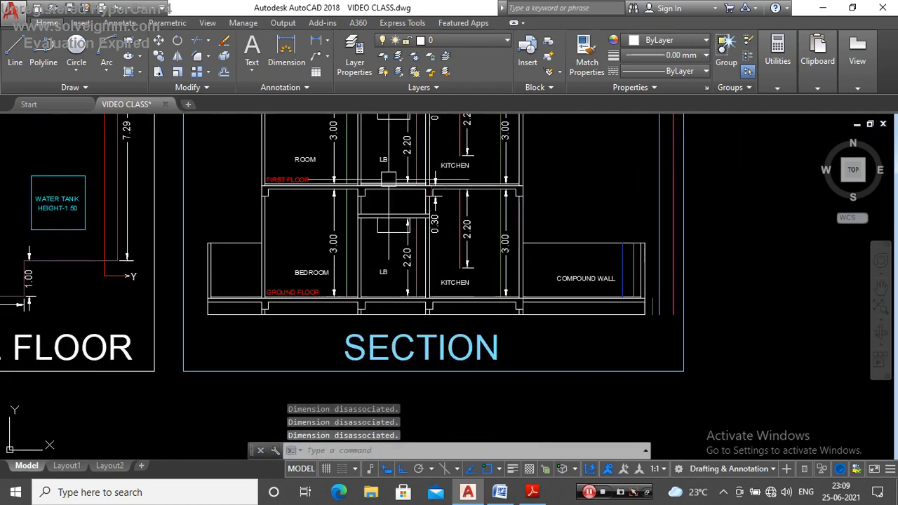
Step: Dimension the compound wall's height line vertically, placing the dimension between the two coloured lines beside the wall
{"action": "scroll", "coordinate": [421, 253], "scroll_direction": "down", "scroll_amount": 3}
{"action": "scroll", "coordinate": [407, 267], "scroll_direction": "up", "scroll_amount": 2}
{"action": "scroll", "coordinate": [414, 267], "scroll_direction": "down", "scroll_amount": 2}
{"action": "scroll", "coordinate": [460, 276], "scroll_direction": "up", "scroll_amount": 3}
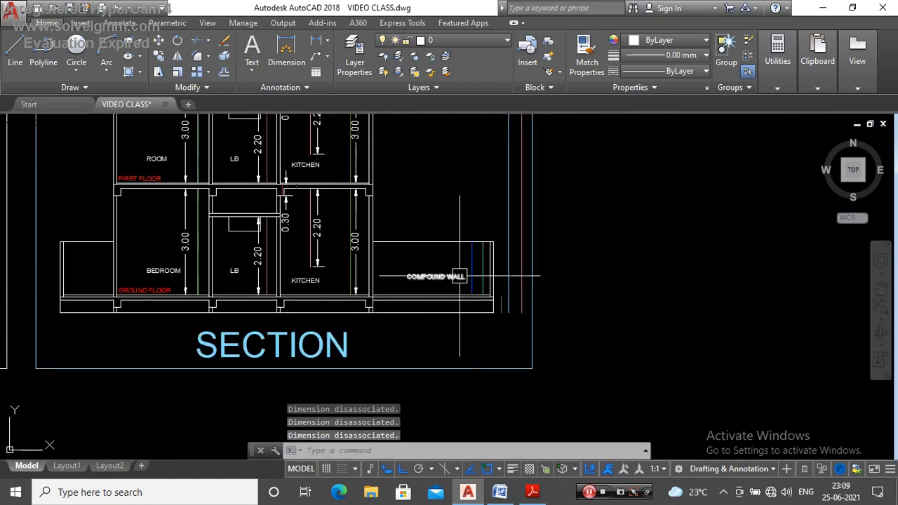
{"action": "scroll", "coordinate": [460, 275], "scroll_direction": "up", "scroll_amount": 4}
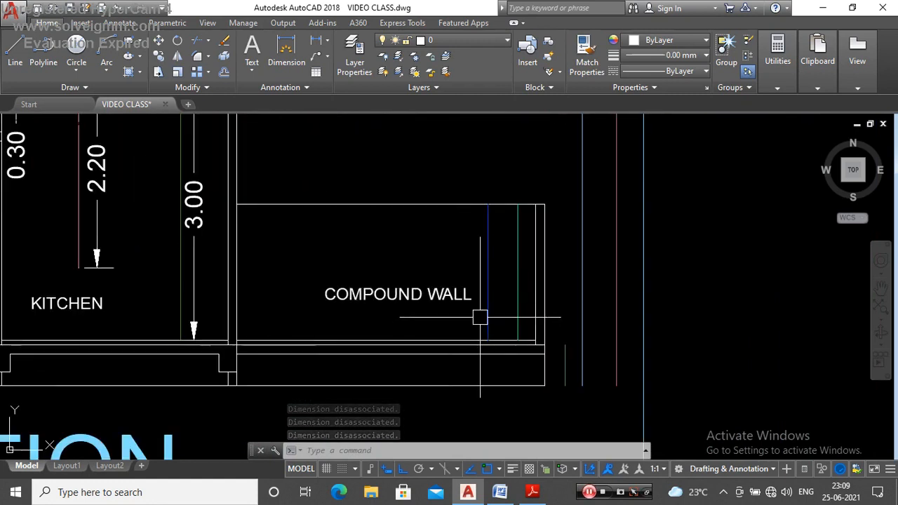
{"action": "scroll", "coordinate": [480, 318], "scroll_direction": "down", "scroll_amount": 2}
{"action": "left_click", "coordinate": [317, 41]}
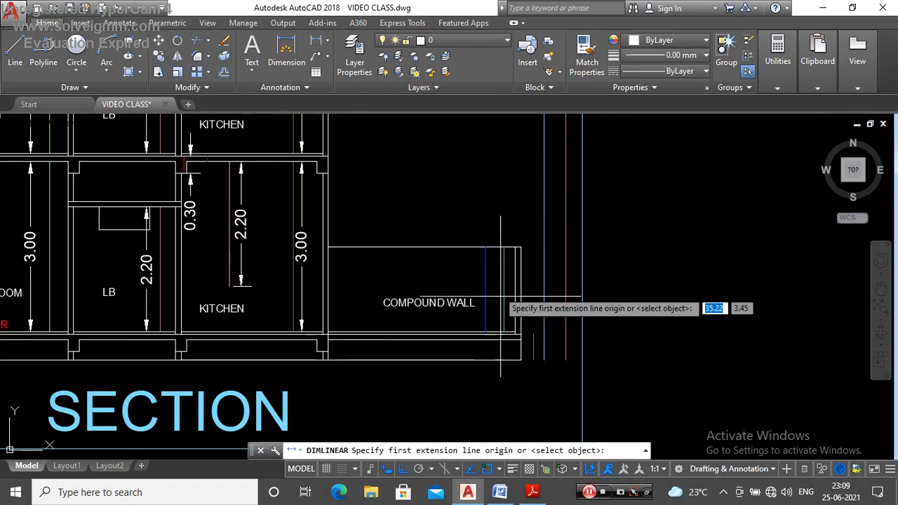
{"action": "scroll", "coordinate": [500, 298], "scroll_direction": "up", "scroll_amount": 4}
{"action": "left_click", "coordinate": [444, 161]}
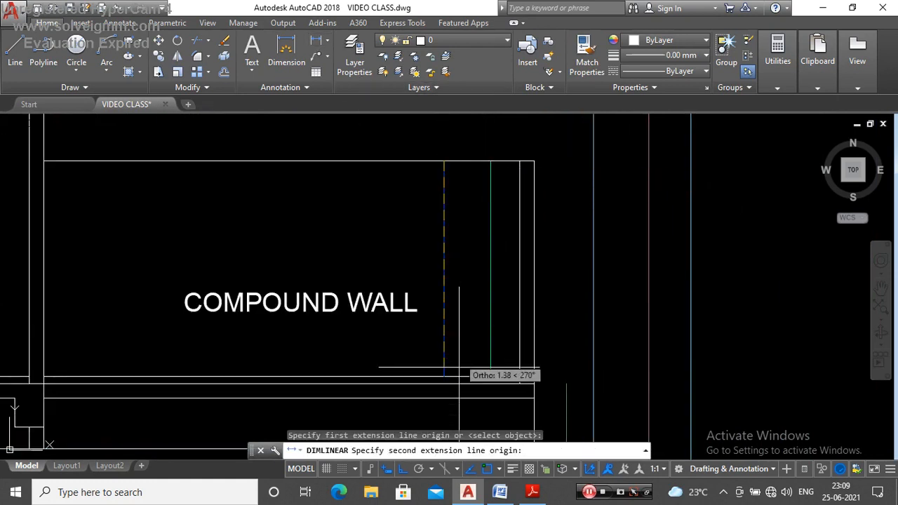
{"action": "left_click", "coordinate": [445, 379]}
{"action": "left_click", "coordinate": [465, 301]}
{"action": "scroll", "coordinate": [465, 301], "scroll_direction": "down", "scroll_amount": 3}
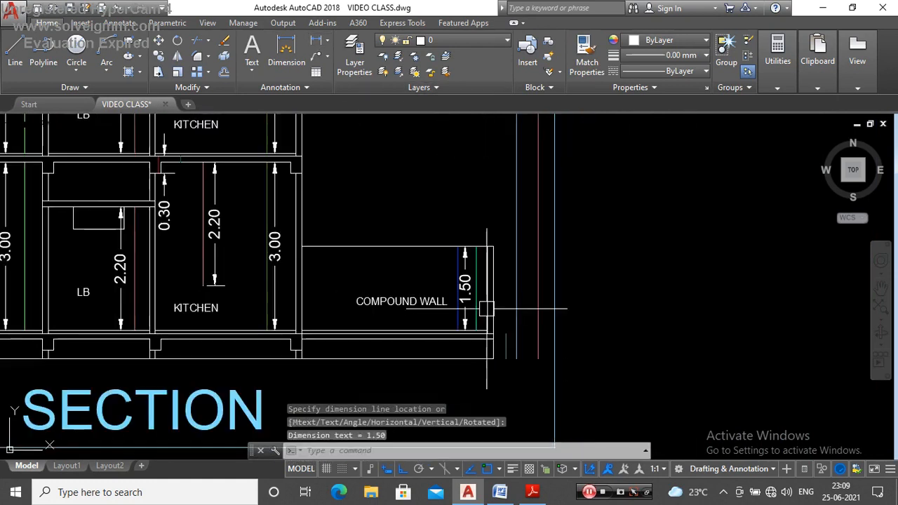
Step: Dimension the short plinth height line just outside the compound wall, from plinth top to section base
{"action": "key", "text": "Return"}
{"action": "scroll", "coordinate": [517, 361], "scroll_direction": "up", "scroll_amount": 4}
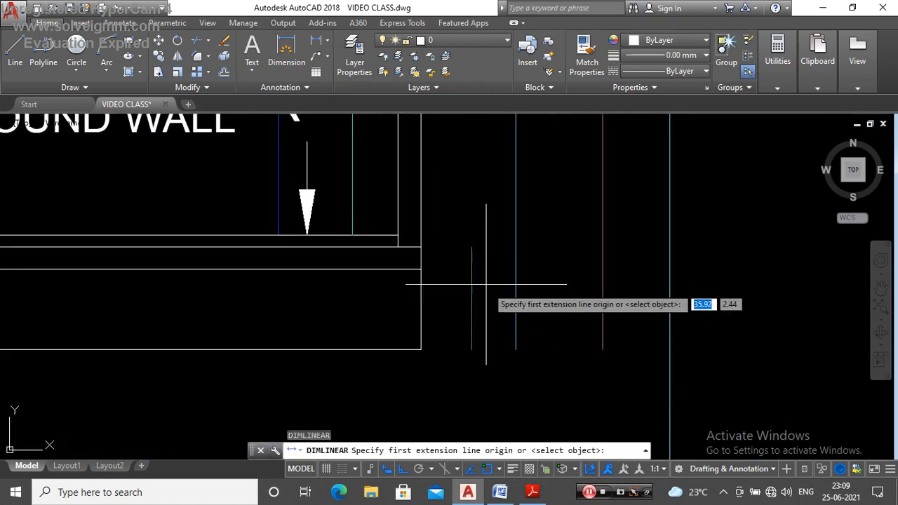
{"action": "left_click", "coordinate": [472, 247]}
{"action": "left_click", "coordinate": [455, 351]}
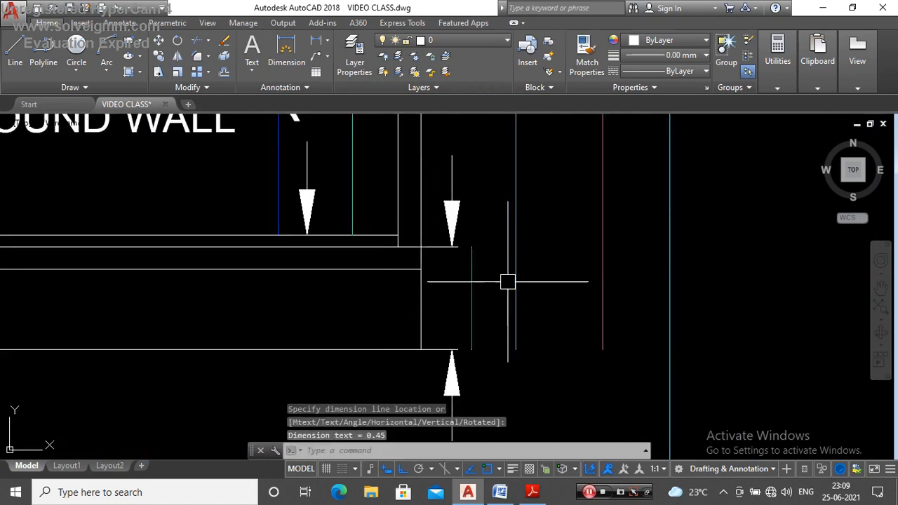
Step: Dimension the long building height line outside the compound wall, from terrace level to the section base
{"action": "scroll", "coordinate": [525, 342], "scroll_direction": "down", "scroll_amount": 6}
{"action": "key", "text": "Return"}
{"action": "scroll", "coordinate": [525, 207], "scroll_direction": "up", "scroll_amount": 2}
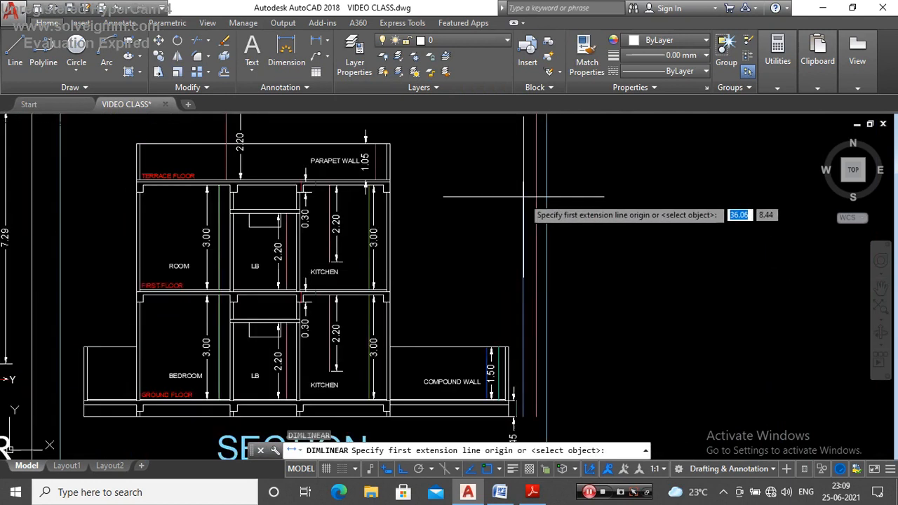
{"action": "left_click", "coordinate": [523, 419]}
{"action": "left_click", "coordinate": [523, 419]}
{"action": "scroll", "coordinate": [530, 400], "scroll_direction": "up", "scroll_amount": 2}
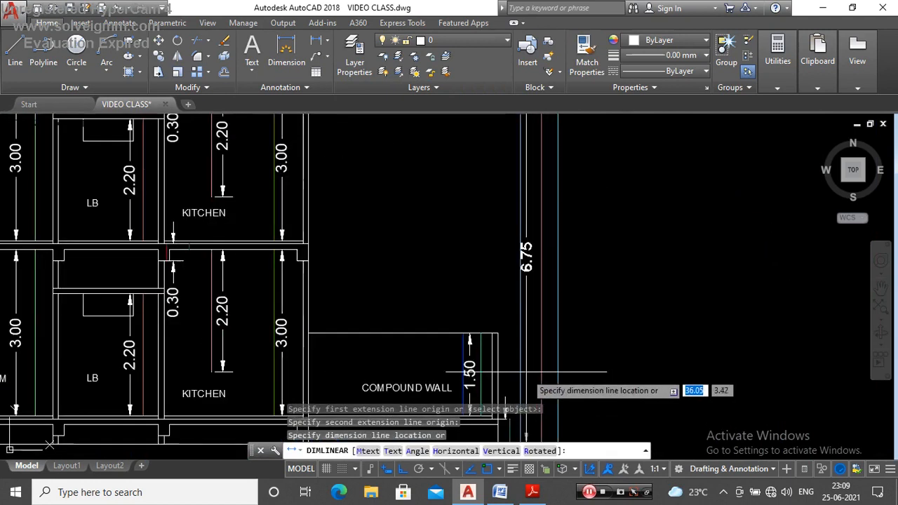
{"action": "scroll", "coordinate": [477, 274], "scroll_direction": "up", "scroll_amount": 4}
{"action": "scroll", "coordinate": [479, 261], "scroll_direction": "down", "scroll_amount": 3}
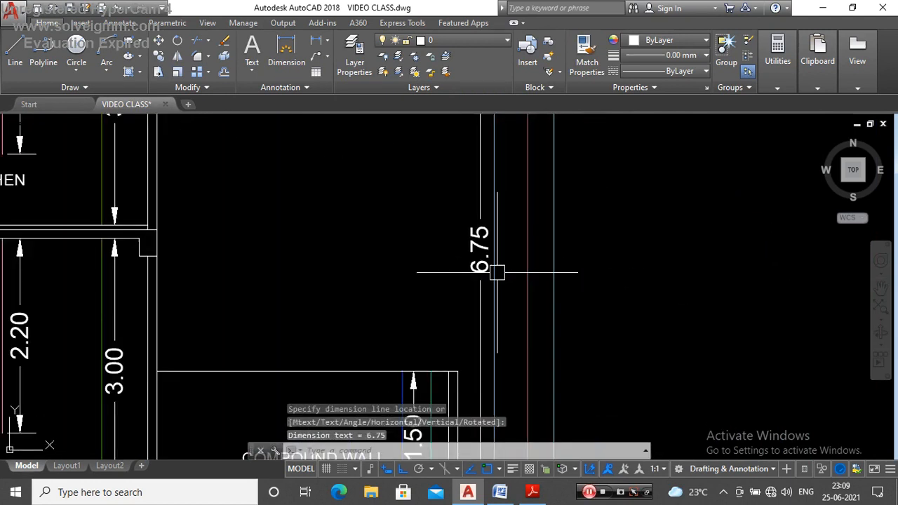
{"action": "scroll", "coordinate": [496, 267], "scroll_direction": "down", "scroll_amount": 2}
{"action": "left_click", "coordinate": [492, 281]}
Step: Dimension the outermost overall height line from its upper end to the section base, beside the building height dimension
{"action": "key", "text": "Return"}
{"action": "scroll", "coordinate": [533, 259], "scroll_direction": "down", "scroll_amount": 4}
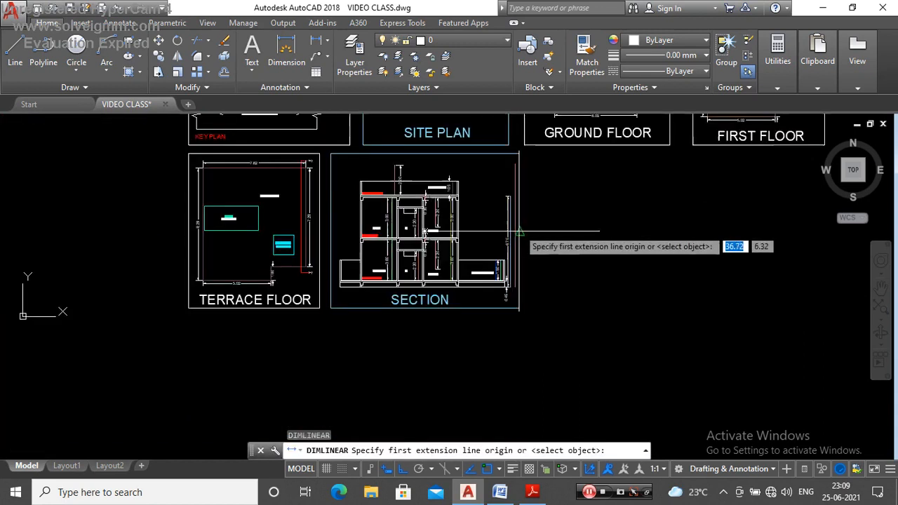
{"action": "scroll", "coordinate": [516, 168], "scroll_direction": "up", "scroll_amount": 4}
{"action": "left_click", "coordinate": [511, 153]}
{"action": "scroll", "coordinate": [477, 169], "scroll_direction": "down", "scroll_amount": 3}
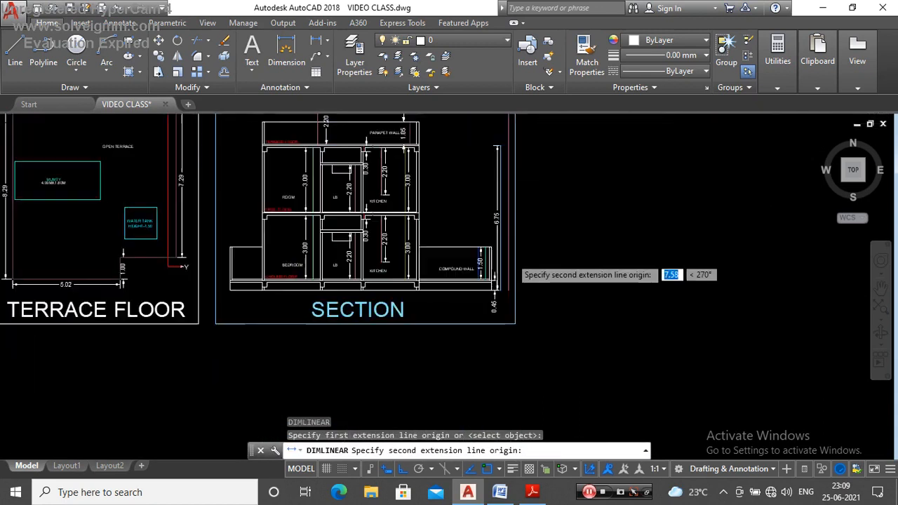
{"action": "scroll", "coordinate": [507, 309], "scroll_direction": "up", "scroll_amount": 3}
{"action": "left_click", "coordinate": [507, 309]}
{"action": "scroll", "coordinate": [507, 309], "scroll_direction": "down", "scroll_amount": 3}
{"action": "scroll", "coordinate": [484, 224], "scroll_direction": "up", "scroll_amount": 4}
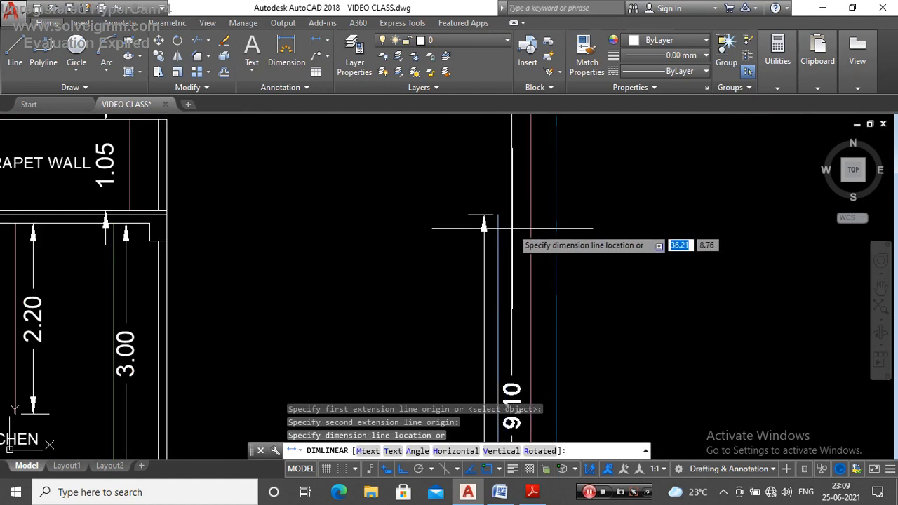
{"action": "left_click", "coordinate": [483, 224]}
Step: Save the drawing with the completed section dimensions
{"action": "scroll", "coordinate": [483, 224], "scroll_direction": "down", "scroll_amount": 5}
{"action": "scroll", "coordinate": [425, 330], "scroll_direction": "up", "scroll_amount": 1}
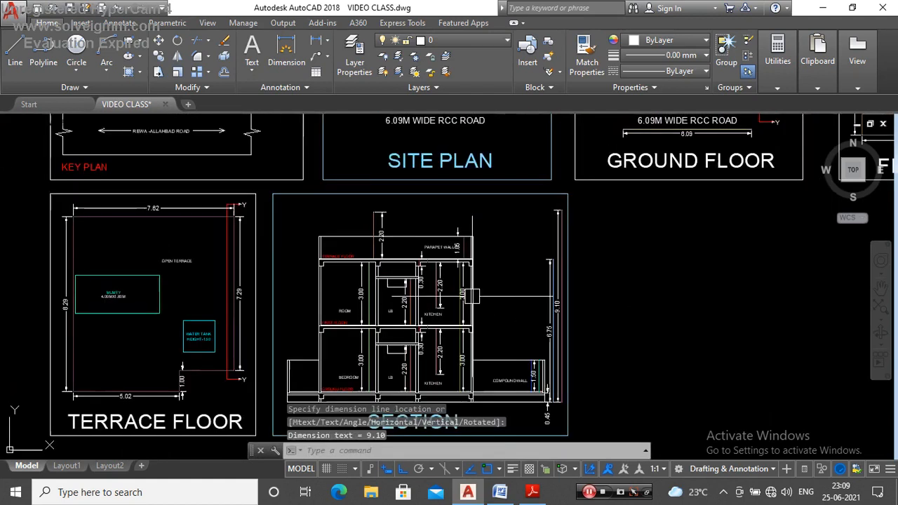
{"action": "scroll", "coordinate": [423, 305], "scroll_direction": "down", "scroll_amount": 1}
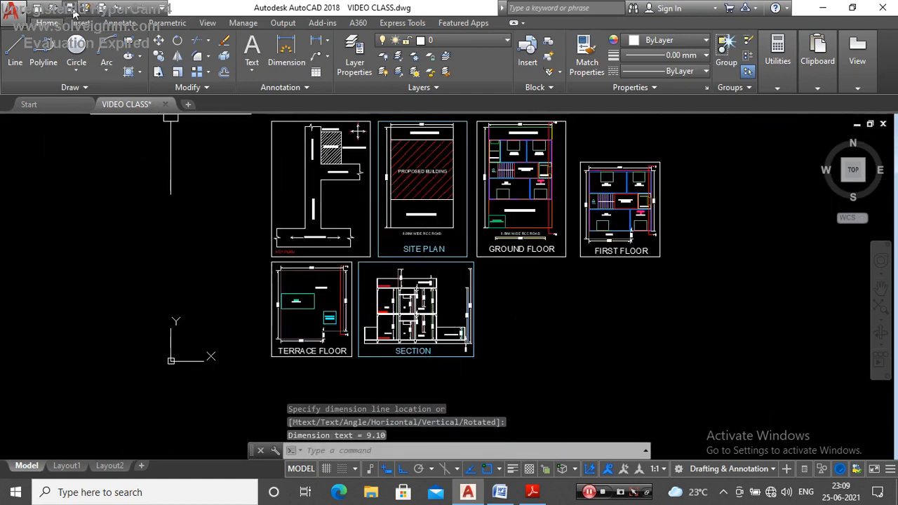
{"action": "key", "text": "ctrl+s"}
{"action": "scroll", "coordinate": [416, 317], "scroll_direction": "up", "scroll_amount": 1}
{"action": "scroll", "coordinate": [417, 317], "scroll_direction": "down", "scroll_amount": 1}
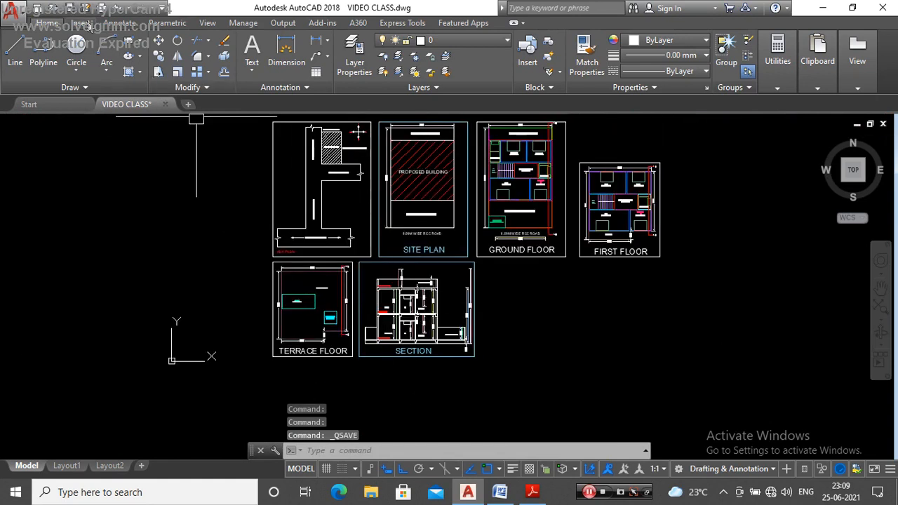
Step: Use LAYWALK to show only the FLOOR-GROUND, FLOOR-TERRACE and FLOOR01 layers
{"action": "scroll", "coordinate": [491, 330], "scroll_direction": "up", "scroll_amount": 4}
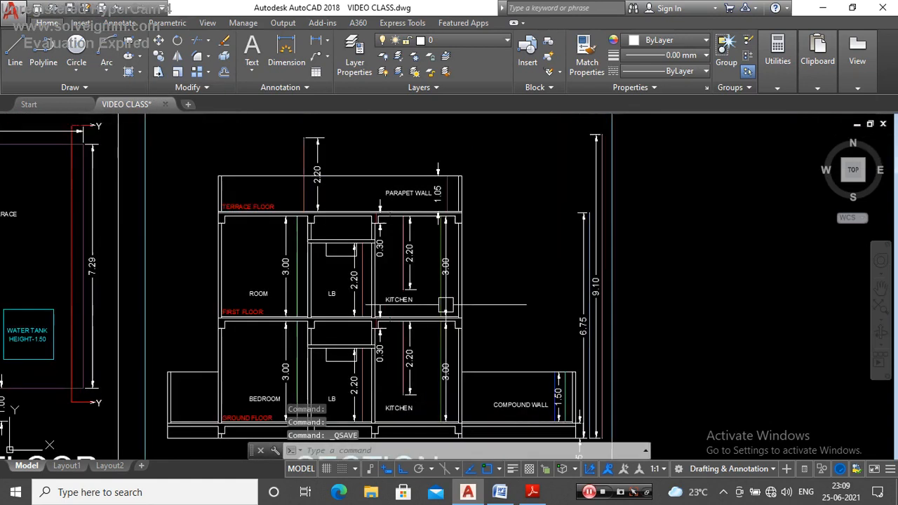
{"action": "scroll", "coordinate": [478, 292], "scroll_direction": "down", "scroll_amount": 2}
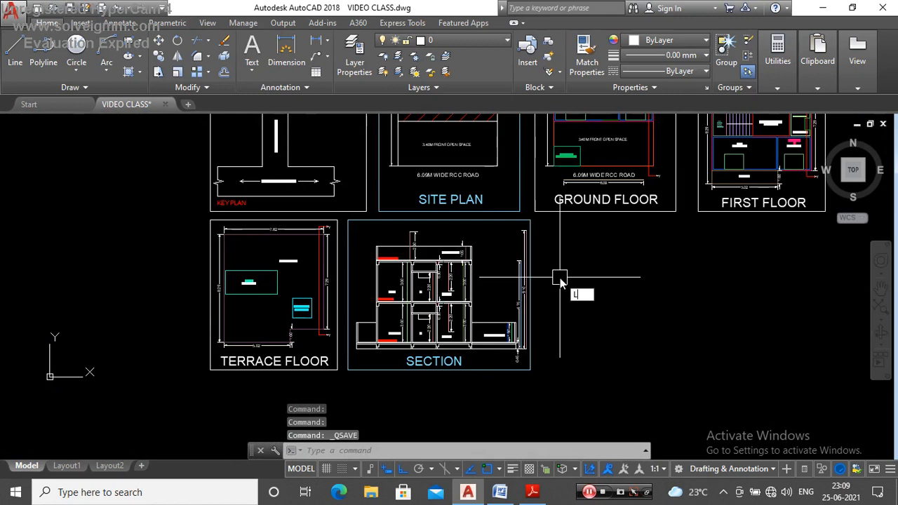
{"action": "type", "text": "YWALK"}
{"action": "key", "text": "Return"}
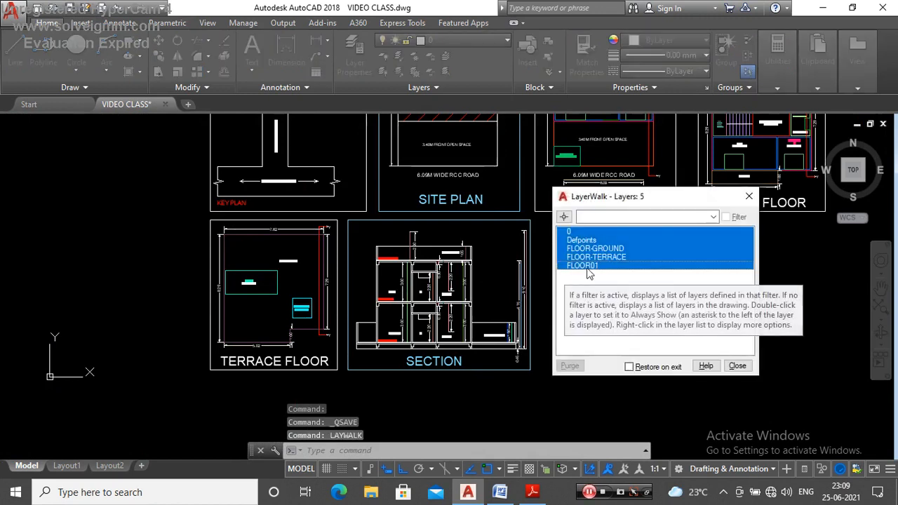
{"action": "left_click_drag", "start_coordinate": [593, 249], "coordinate": [593, 270]}
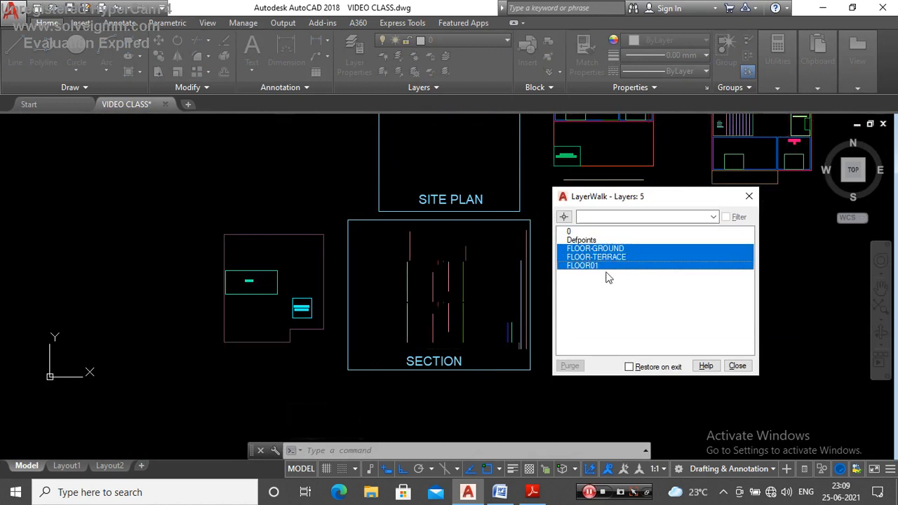
{"action": "left_click", "coordinate": [749, 196]}
Step: Check the layer assignment of the section's terrace height lines and of the first-floor height lines
{"action": "scroll", "coordinate": [453, 241], "scroll_direction": "up", "scroll_amount": 4}
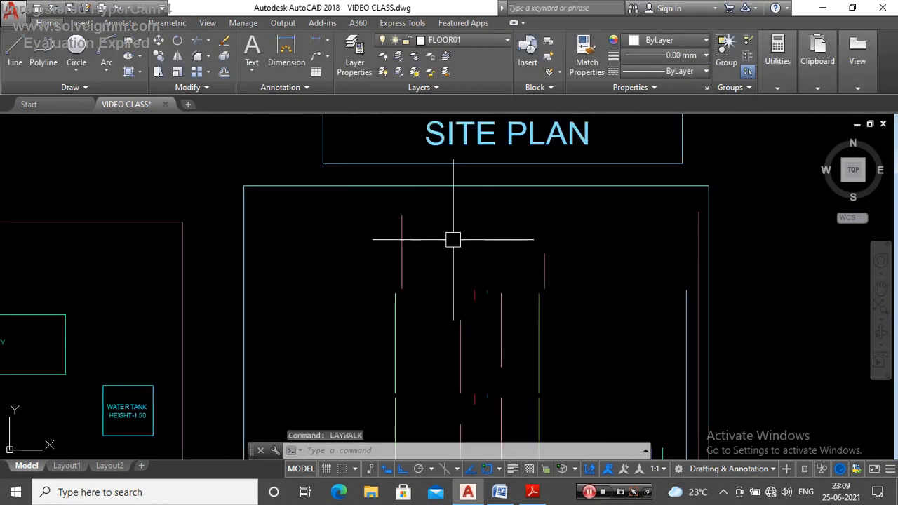
{"action": "left_click", "coordinate": [621, 226]}
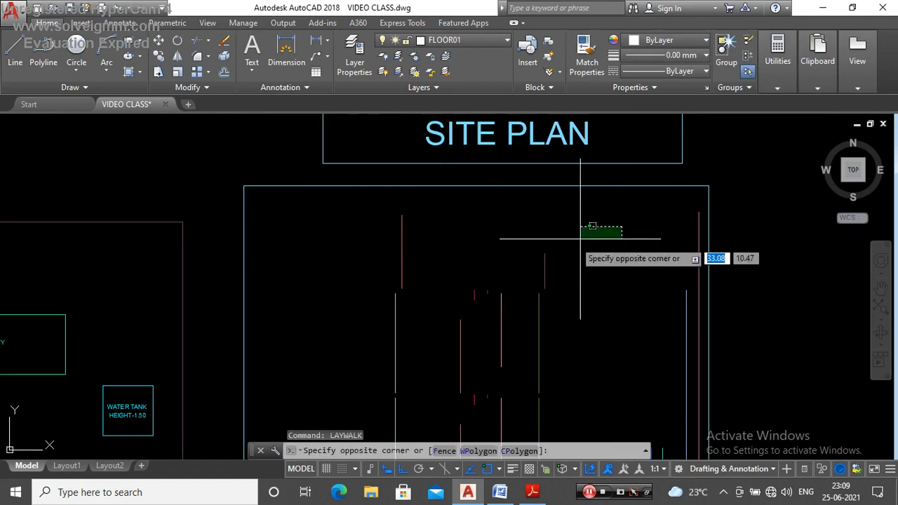
{"action": "left_click", "coordinate": [389, 260]}
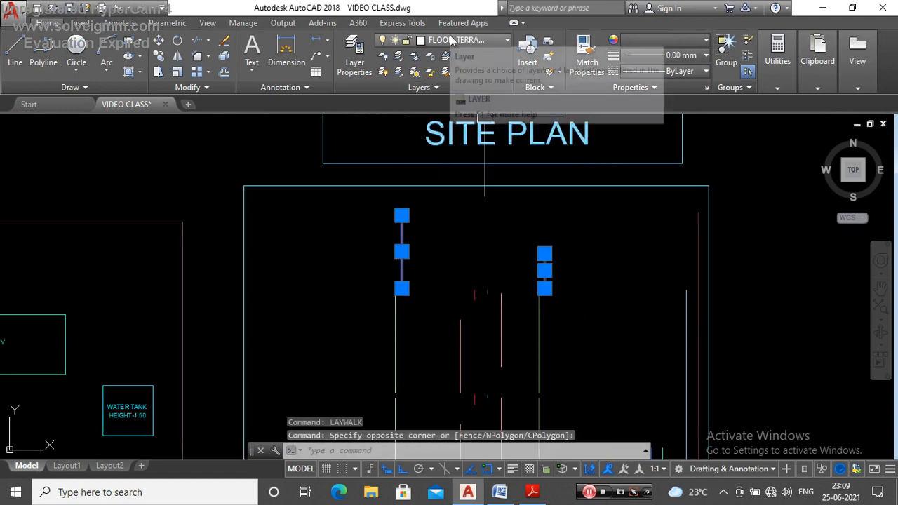
{"action": "key", "text": "Escape"}
{"action": "scroll", "coordinate": [499, 224], "scroll_direction": "down", "scroll_amount": 4}
{"action": "scroll", "coordinate": [499, 224], "scroll_direction": "up", "scroll_amount": 4}
{"action": "left_click", "coordinate": [590, 243]}
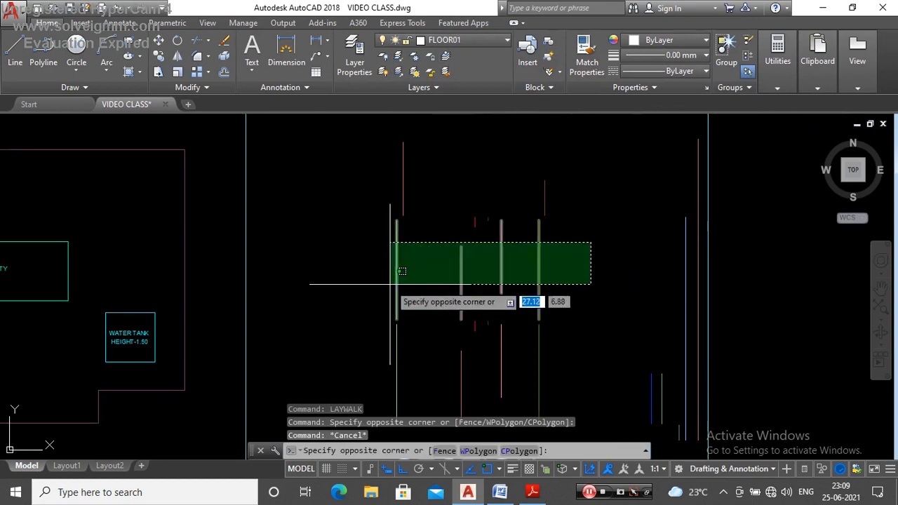
{"action": "left_click", "coordinate": [391, 283]}
{"action": "left_click", "coordinate": [503, 194]}
{"action": "left_click", "coordinate": [442, 256]}
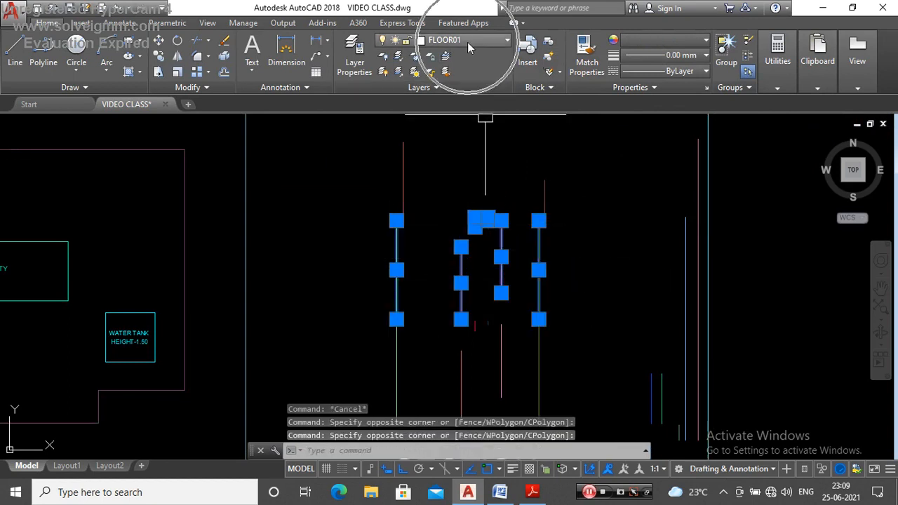
{"action": "key", "text": "Escape"}
Step: Check the layer assignment of the ground-floor, compound wall, plinth and overall height lines in the section
{"action": "scroll", "coordinate": [435, 222], "scroll_direction": "down", "scroll_amount": 4}
{"action": "scroll", "coordinate": [535, 220], "scroll_direction": "up", "scroll_amount": 4}
{"action": "left_click", "coordinate": [535, 220]}
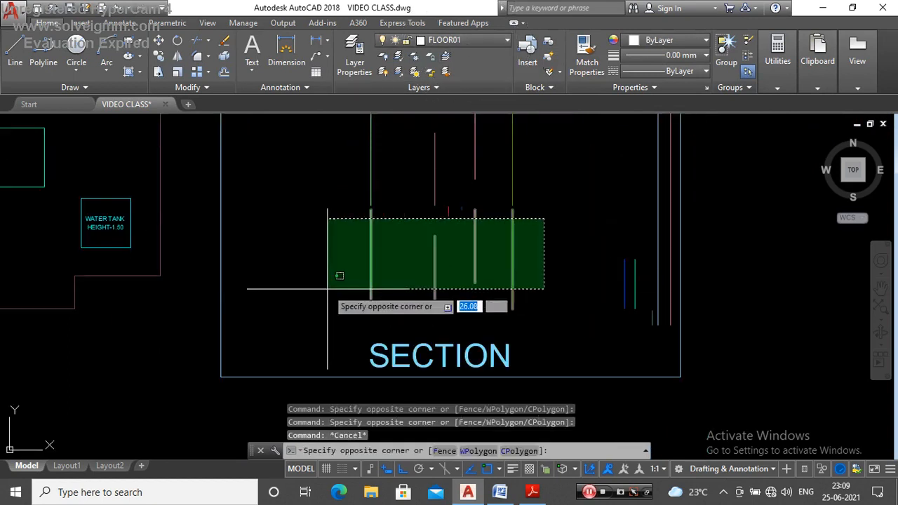
{"action": "left_click", "coordinate": [327, 288]}
{"action": "scroll", "coordinate": [463, 204], "scroll_direction": "up", "scroll_amount": 4}
{"action": "left_click", "coordinate": [473, 197]}
{"action": "left_click", "coordinate": [390, 260]}
{"action": "scroll", "coordinate": [390, 260], "scroll_direction": "down", "scroll_amount": 4}
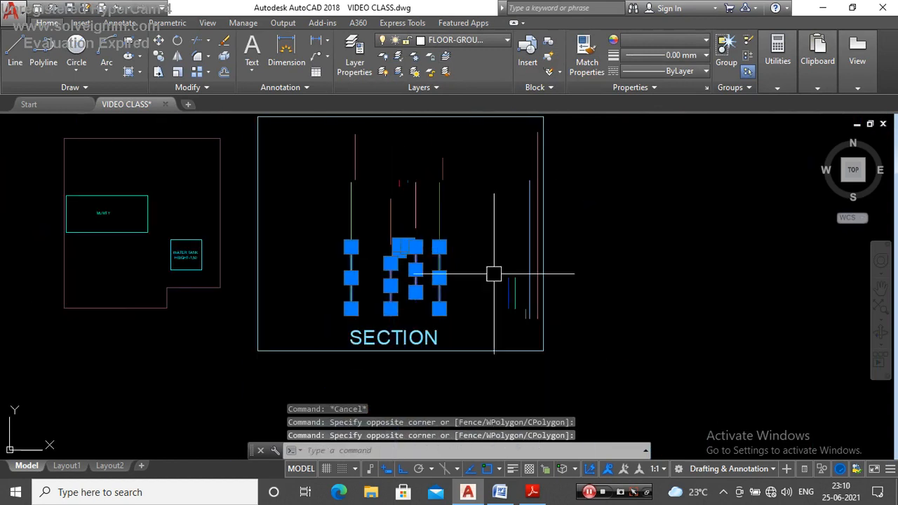
{"action": "scroll", "coordinate": [541, 271], "scroll_direction": "up", "scroll_amount": 3}
{"action": "scroll", "coordinate": [547, 212], "scroll_direction": "up", "scroll_amount": 3}
{"action": "left_click", "coordinate": [547, 212]}
{"action": "scroll", "coordinate": [547, 212], "scroll_direction": "down", "scroll_amount": 3}
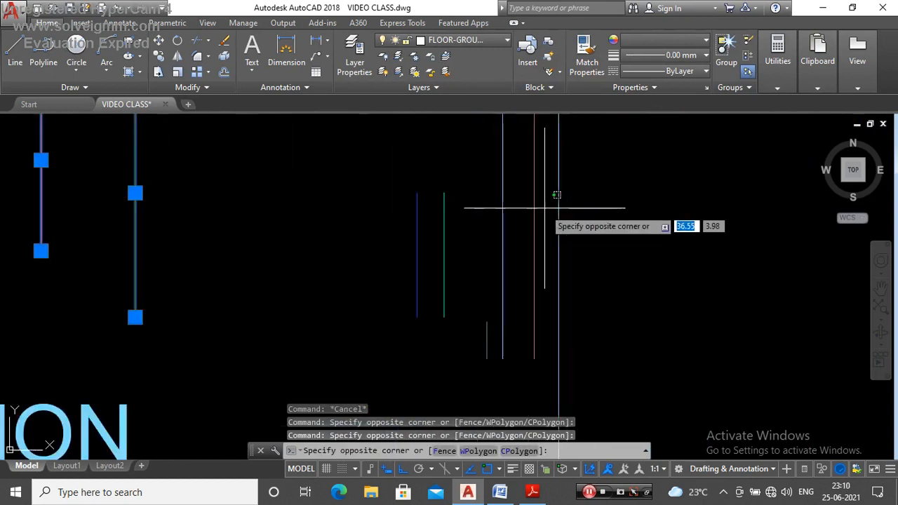
{"action": "left_click", "coordinate": [467, 309]}
{"action": "scroll", "coordinate": [467, 308], "scroll_direction": "down", "scroll_amount": 2}
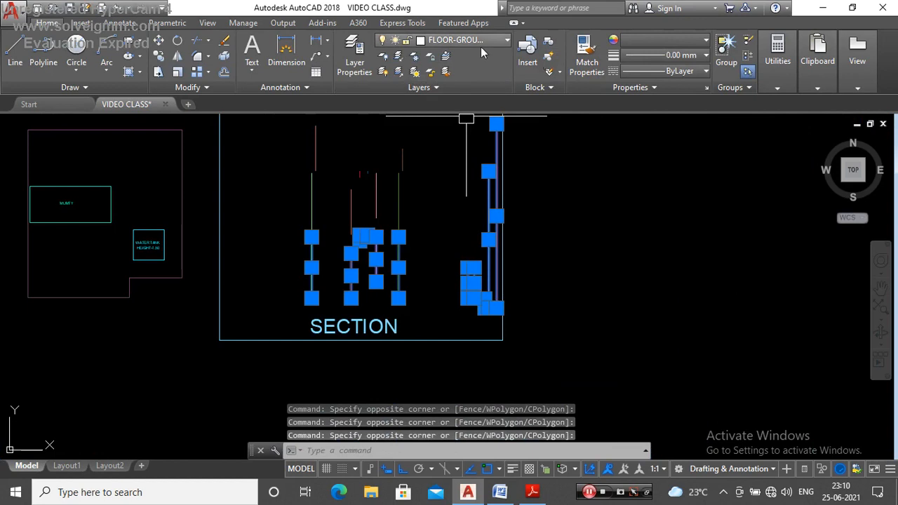
{"action": "scroll", "coordinate": [473, 321], "scroll_direction": "down", "scroll_amount": 3}
{"action": "key", "text": "Escape"}
Step: Check the layer and colour of the SECTION title and its surrounding frame
{"action": "scroll", "coordinate": [408, 325], "scroll_direction": "up", "scroll_amount": 5}
{"action": "left_click", "coordinate": [408, 324]}
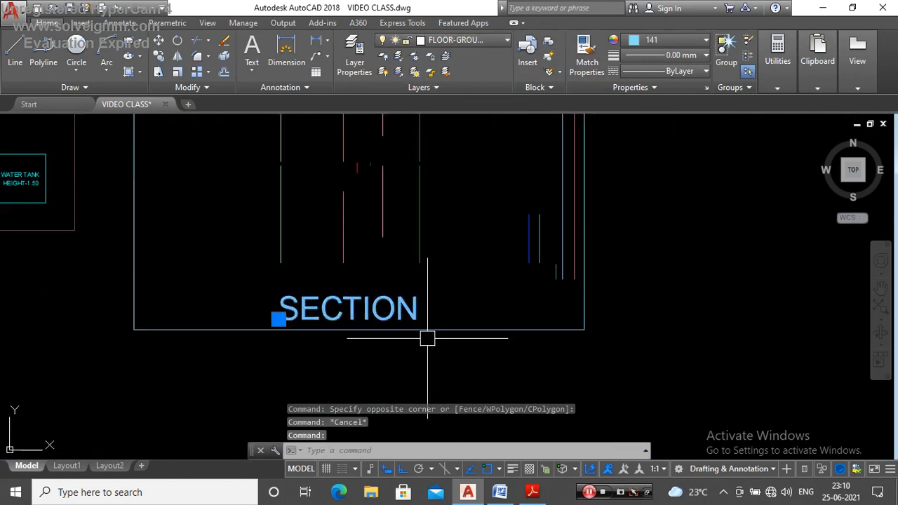
{"action": "left_click", "coordinate": [435, 316]}
{"action": "left_click", "coordinate": [449, 328]}
{"action": "scroll", "coordinate": [384, 320], "scroll_direction": "down", "scroll_amount": 2}
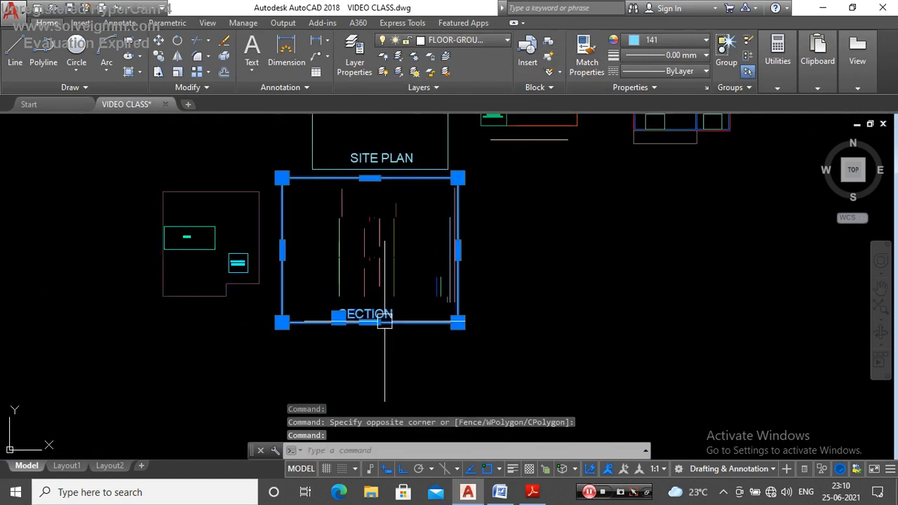
{"action": "key", "text": "Escape"}
Step: Use LAYWALK to show all the drawing's layers again, including 0 and Defpoints
{"action": "scroll", "coordinate": [455, 359], "scroll_direction": "down", "scroll_amount": 1}
{"action": "scroll", "coordinate": [472, 353], "scroll_direction": "down", "scroll_amount": 2}
{"action": "scroll", "coordinate": [478, 309], "scroll_direction": "up", "scroll_amount": 2}
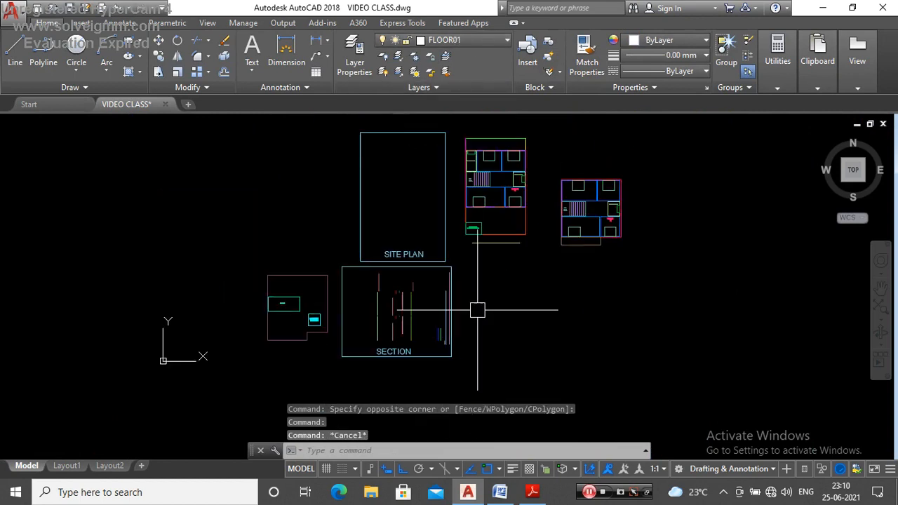
{"action": "type", "text": "WALK"}
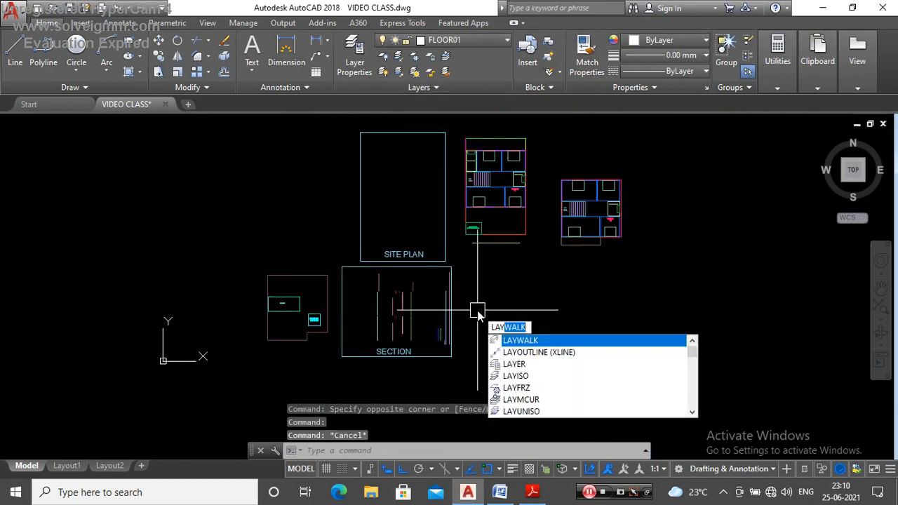
{"action": "key", "text": "Return"}
{"action": "left_click_drag", "start_coordinate": [587, 232], "coordinate": [579, 277]}
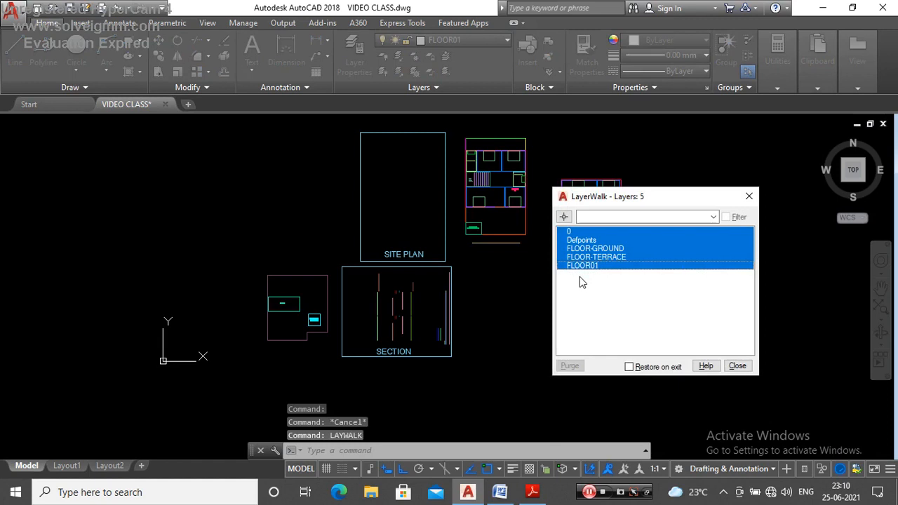
{"action": "left_click", "coordinate": [751, 196]}
{"action": "scroll", "coordinate": [560, 272], "scroll_direction": "down", "scroll_amount": 2}
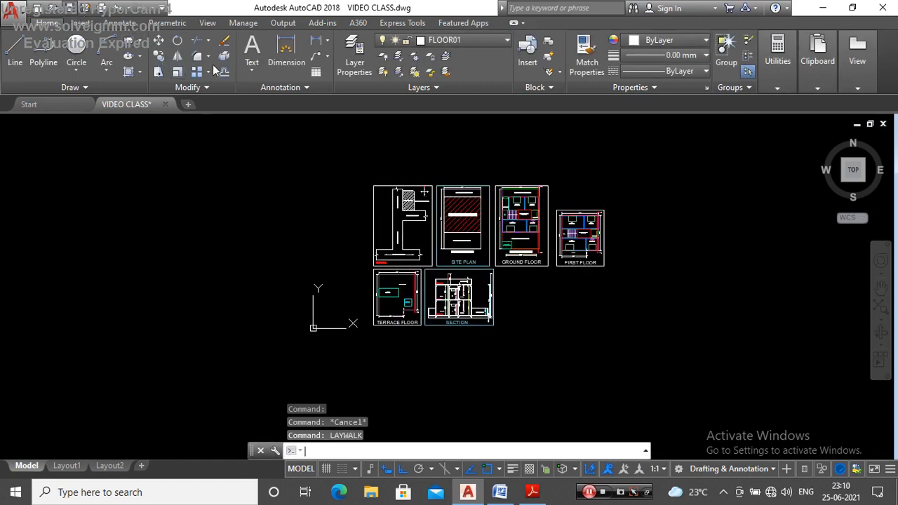
Step: Save the drawing
{"action": "left_click", "coordinate": [70, 9]}
Step: Check the colour codes of the two vertical height lines in the section's first-floor kitchen
{"action": "scroll", "coordinate": [464, 309], "scroll_direction": "up", "scroll_amount": 3}
{"action": "scroll", "coordinate": [410, 287], "scroll_direction": "up", "scroll_amount": 8}
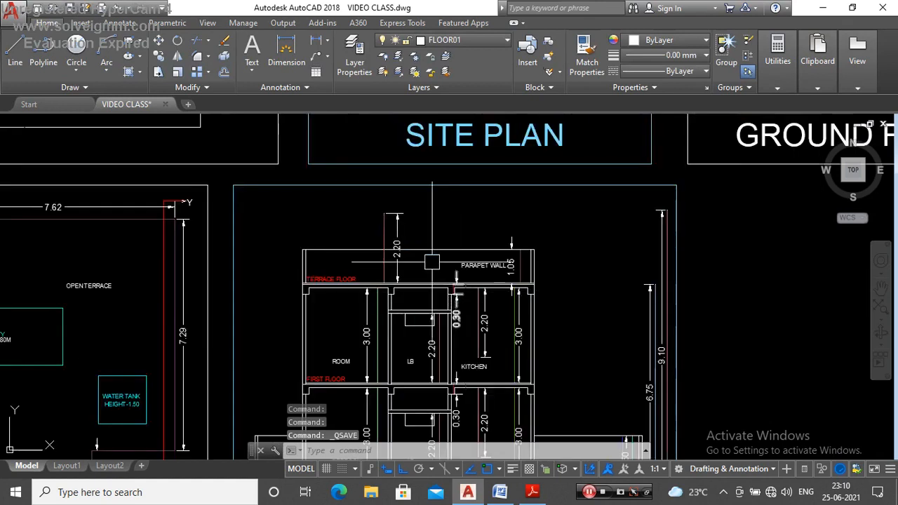
{"action": "scroll", "coordinate": [441, 214], "scroll_direction": "down", "scroll_amount": 6}
{"action": "scroll", "coordinate": [484, 235], "scroll_direction": "up", "scroll_amount": 5}
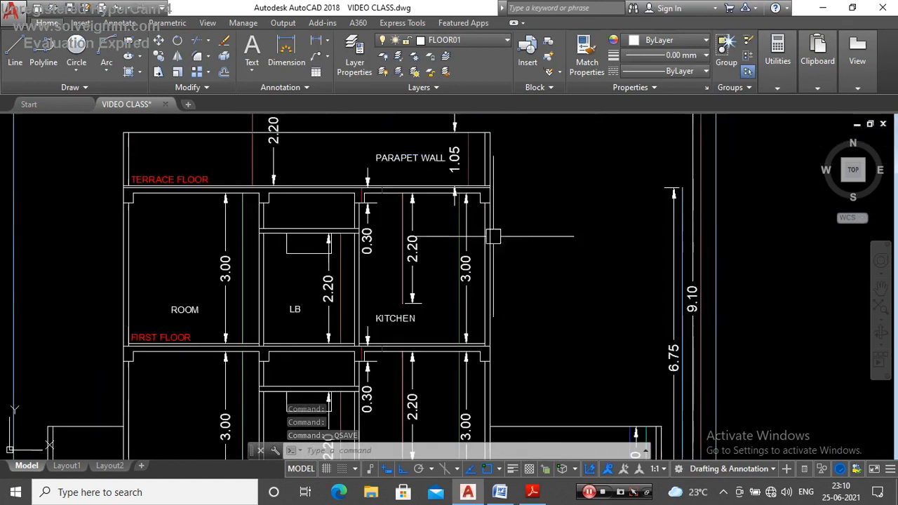
{"action": "left_click", "coordinate": [459, 237]}
{"action": "key", "text": "Escape"}
{"action": "scroll", "coordinate": [392, 232], "scroll_direction": "down", "scroll_amount": 2}
{"action": "scroll", "coordinate": [392, 232], "scroll_direction": "up", "scroll_amount": 3}
{"action": "left_click", "coordinate": [399, 232]}
{"action": "scroll", "coordinate": [401, 222], "scroll_direction": "down", "scroll_amount": 5}
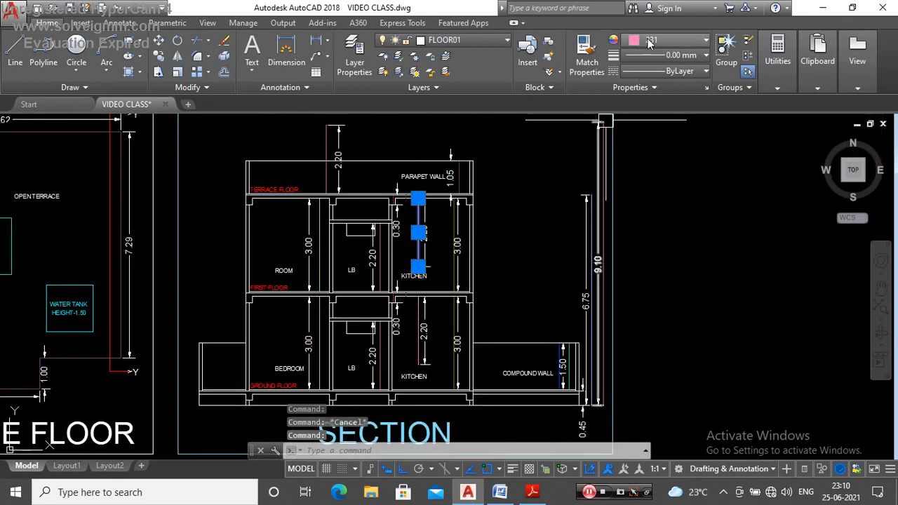
{"action": "key", "text": "Escape"}
{"action": "scroll", "coordinate": [459, 219], "scroll_direction": "up", "scroll_amount": 4}
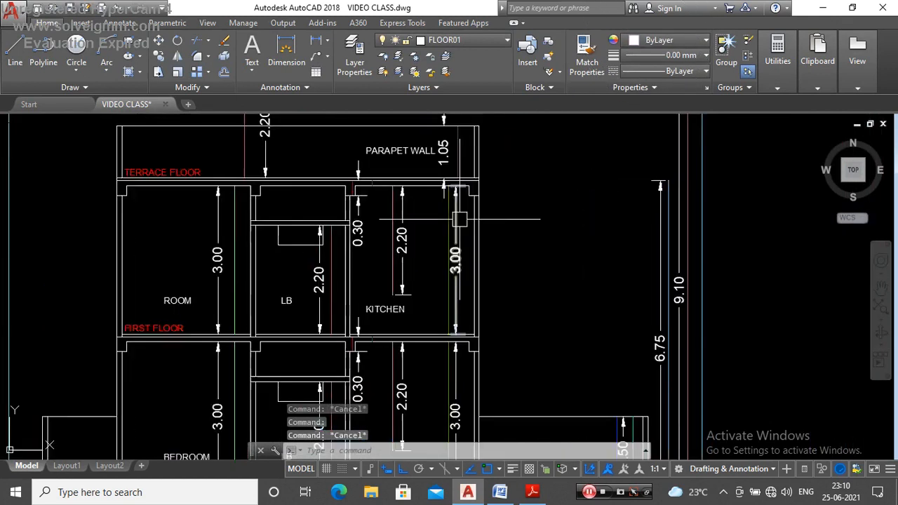
{"action": "left_click", "coordinate": [453, 219]}
{"action": "key", "text": "Escape"}
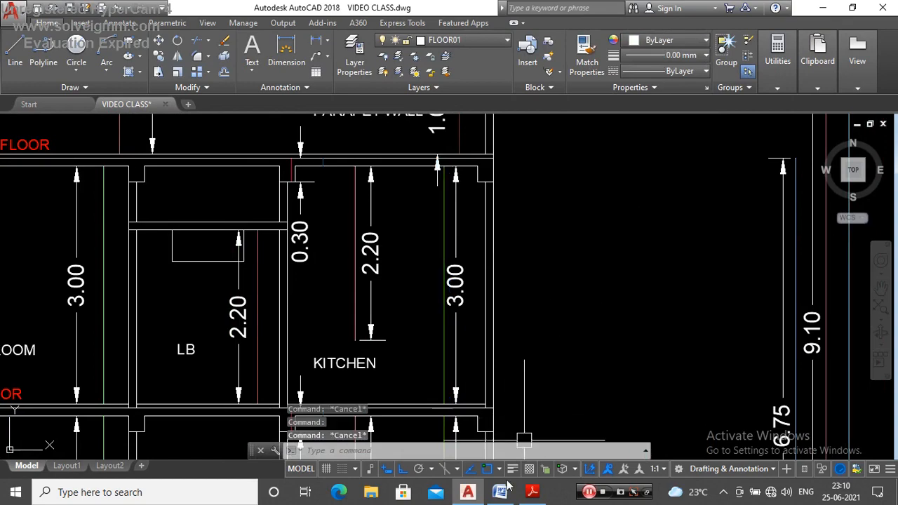
Step: Look up the habitable room height code in the Adobe Reader colour chart and compare it with the first-floor room's height line in AutoCAD
{"action": "left_click", "coordinate": [532, 493]}
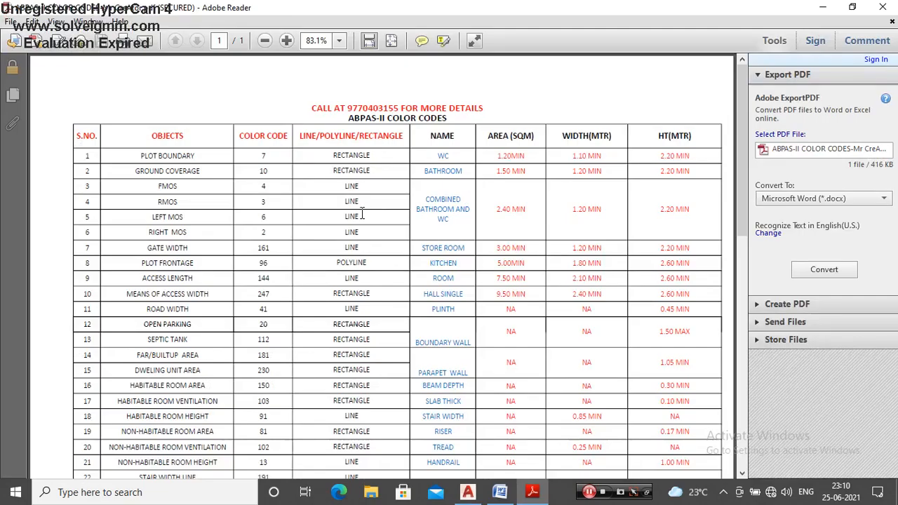
{"action": "scroll", "coordinate": [363, 214], "scroll_direction": "down", "scroll_amount": 3}
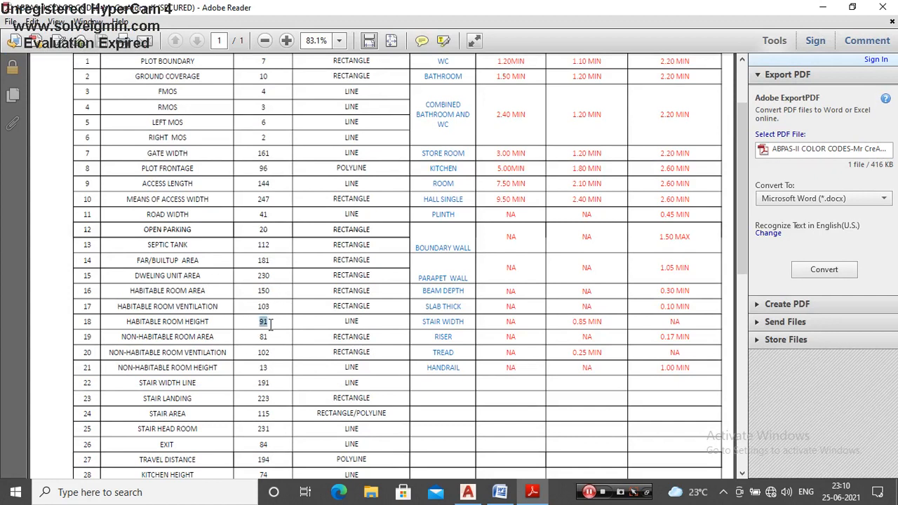
{"action": "left_click", "coordinate": [468, 492]}
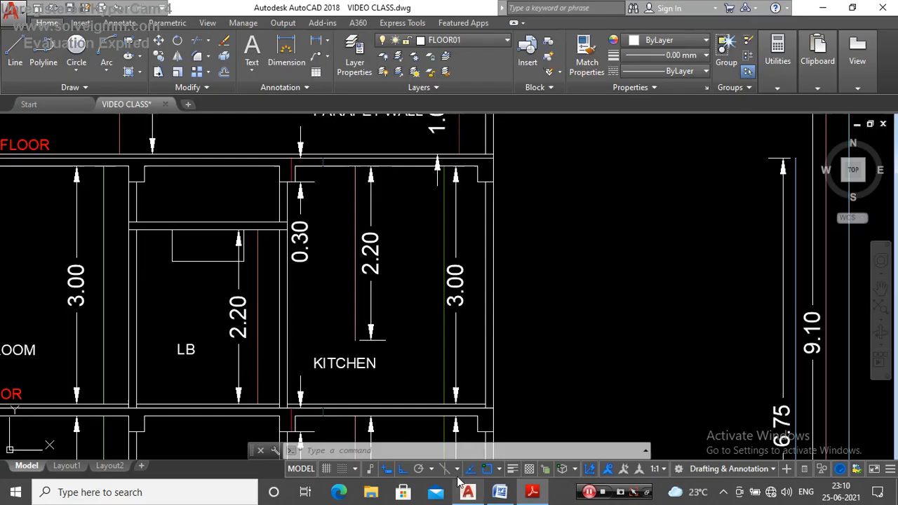
{"action": "scroll", "coordinate": [472, 319], "scroll_direction": "down", "scroll_amount": 3}
{"action": "scroll", "coordinate": [363, 326], "scroll_direction": "up", "scroll_amount": 2}
{"action": "scroll", "coordinate": [401, 297], "scroll_direction": "up", "scroll_amount": 2}
{"action": "left_click", "coordinate": [430, 297]}
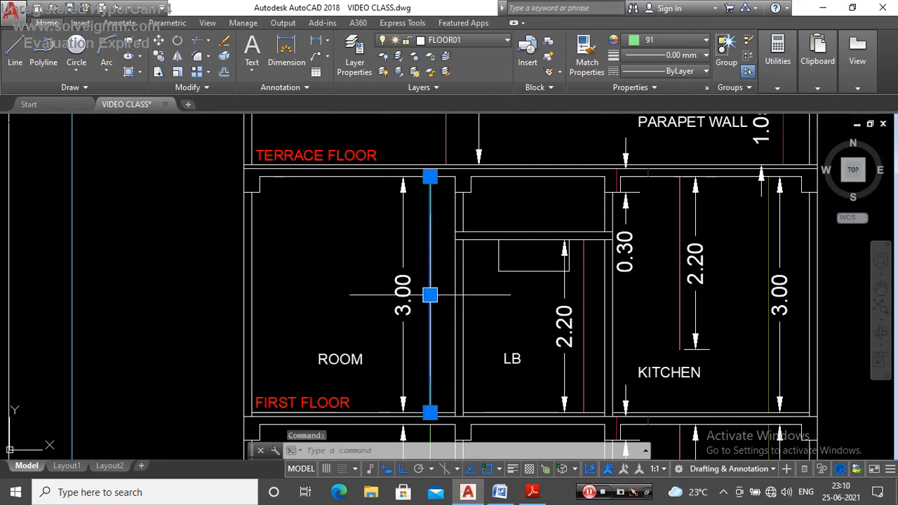
{"action": "key", "text": "Escape"}
{"action": "scroll", "coordinate": [482, 355], "scroll_direction": "down", "scroll_amount": 2}
Step: Switch to the Adobe Reader chart and look up the colour codes for kitchen height, stair head room, non-habitable room height and building height
{"action": "left_click", "coordinate": [532, 492]}
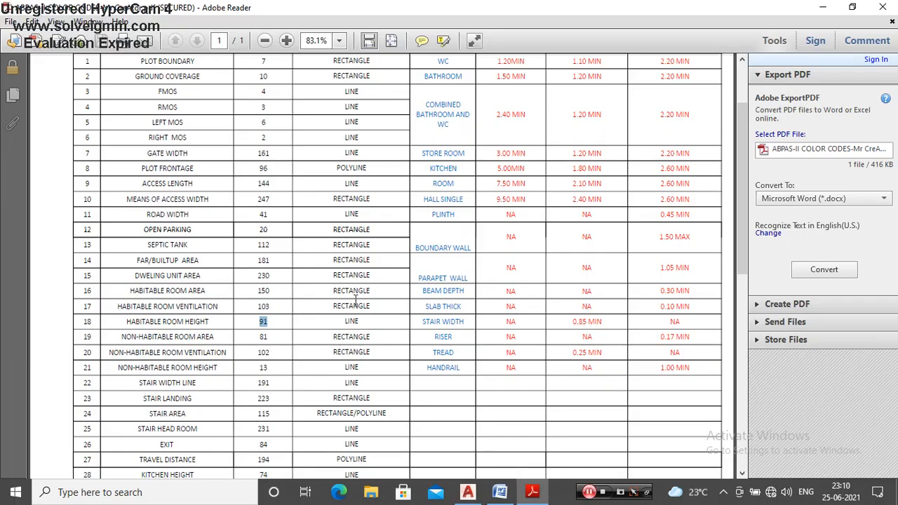
{"action": "scroll", "coordinate": [273, 352], "scroll_direction": "down", "scroll_amount": 1}
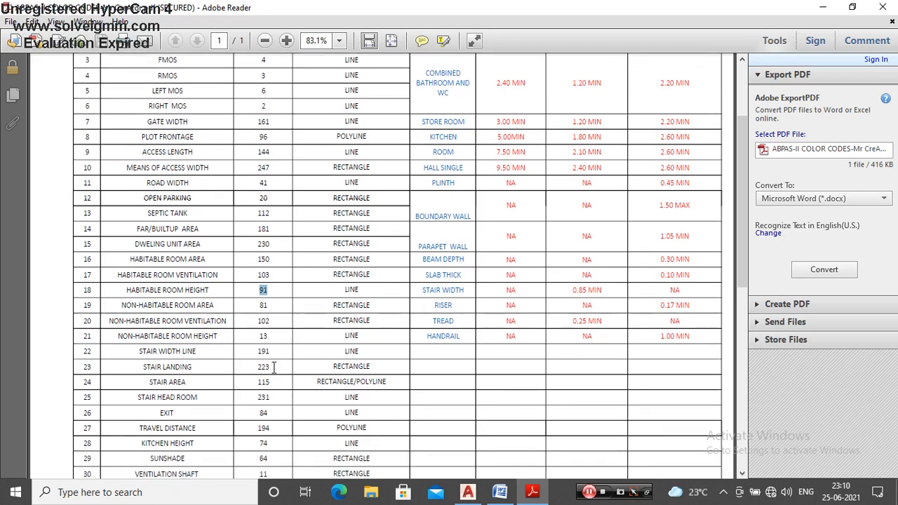
{"action": "left_click_drag", "start_coordinate": [142, 443], "coordinate": [302, 443]}
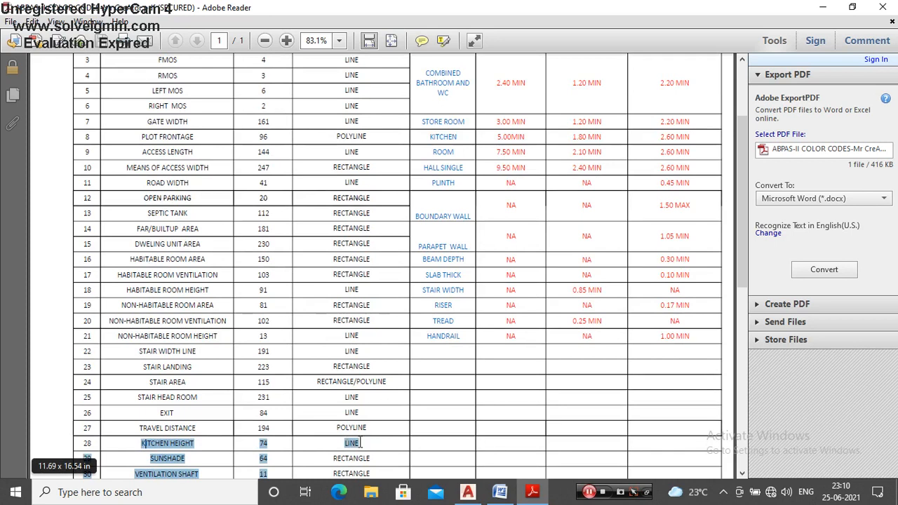
{"action": "scroll", "coordinate": [326, 354], "scroll_direction": "down", "scroll_amount": 2}
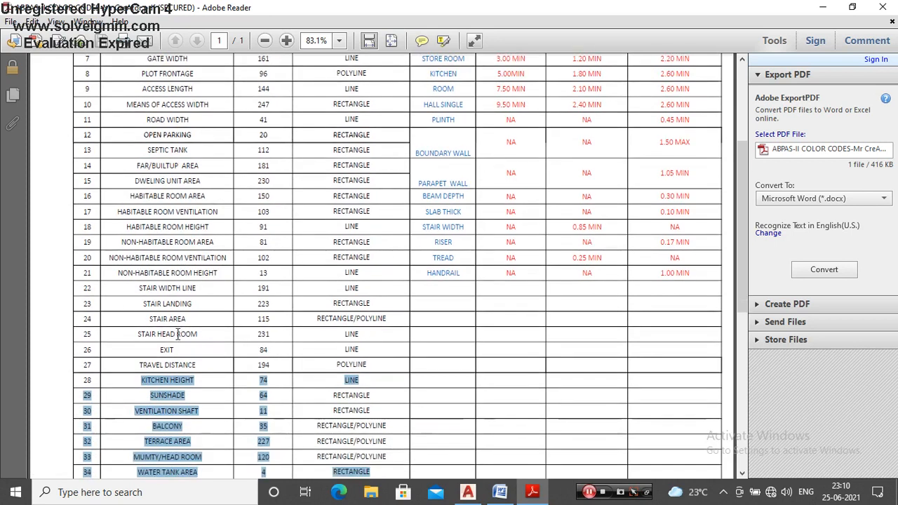
{"action": "left_click_drag", "start_coordinate": [138, 334], "coordinate": [215, 344]}
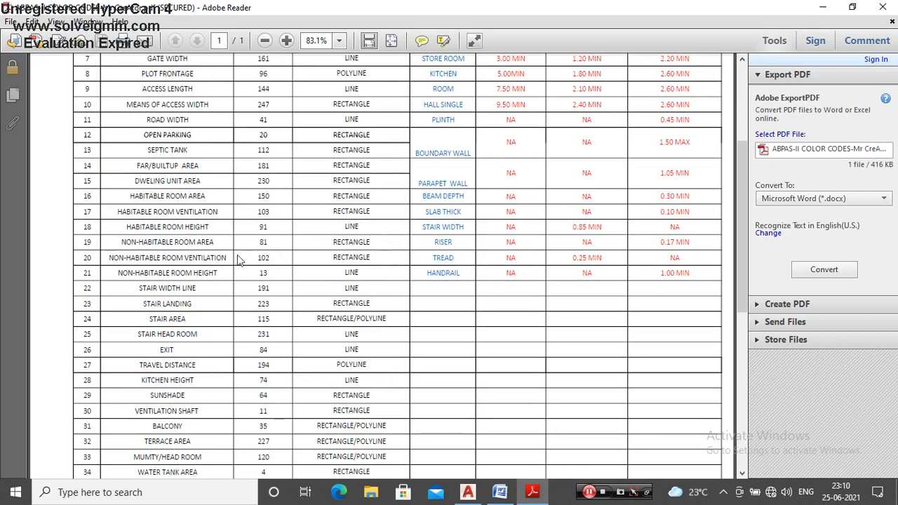
{"action": "left_click_drag", "start_coordinate": [217, 273], "coordinate": [235, 273]}
{"action": "left_click", "coordinate": [257, 274]}
{"action": "scroll", "coordinate": [280, 269], "scroll_direction": "down", "scroll_amount": 2}
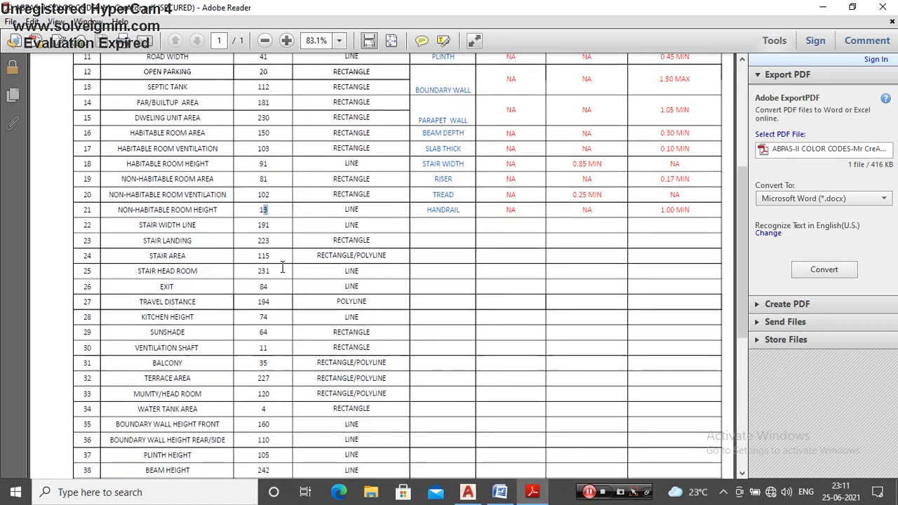
{"action": "scroll", "coordinate": [287, 324], "scroll_direction": "down", "scroll_amount": 1}
{"action": "scroll", "coordinate": [287, 328], "scroll_direction": "down", "scroll_amount": 2}
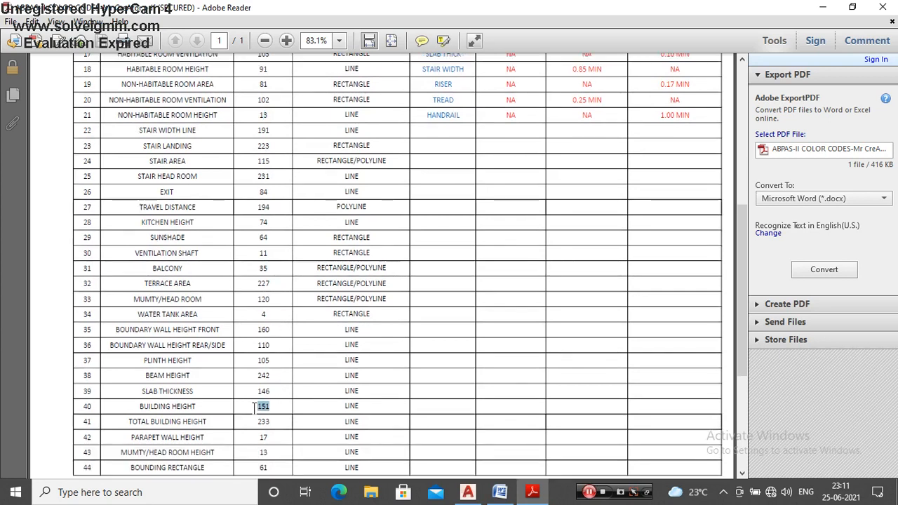
Step: Switch to AutoCAD and inspect the building height lines beside the 6.75 and 9.10 dimensions
{"action": "left_click", "coordinate": [468, 492]}
{"action": "scroll", "coordinate": [580, 309], "scroll_direction": "down", "scroll_amount": 3}
{"action": "scroll", "coordinate": [580, 309], "scroll_direction": "up", "scroll_amount": 5}
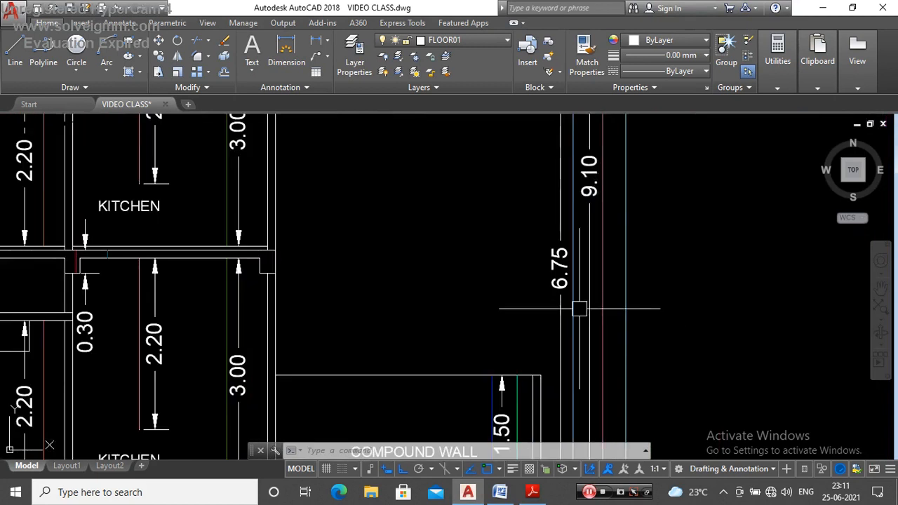
{"action": "left_click", "coordinate": [580, 308]}
{"action": "scroll", "coordinate": [425, 295], "scroll_direction": "down", "scroll_amount": 3}
{"action": "key", "text": "Escape"}
Step: Switch to the Adobe Reader chart and look up the colour codes for total building height, plinth height and slab thickness
{"action": "left_click", "coordinate": [532, 492]}
{"action": "scroll", "coordinate": [419, 265], "scroll_direction": "down", "scroll_amount": 2}
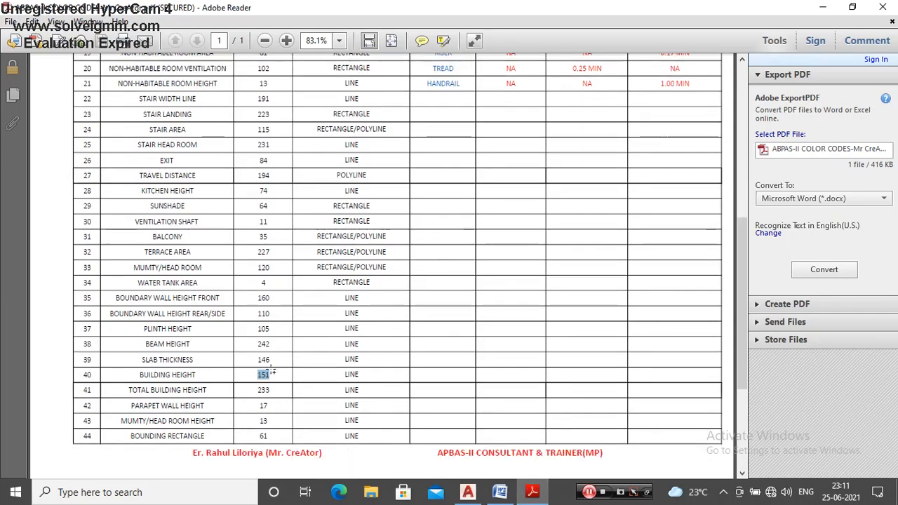
{"action": "left_click_drag", "start_coordinate": [151, 391], "coordinate": [248, 395]}
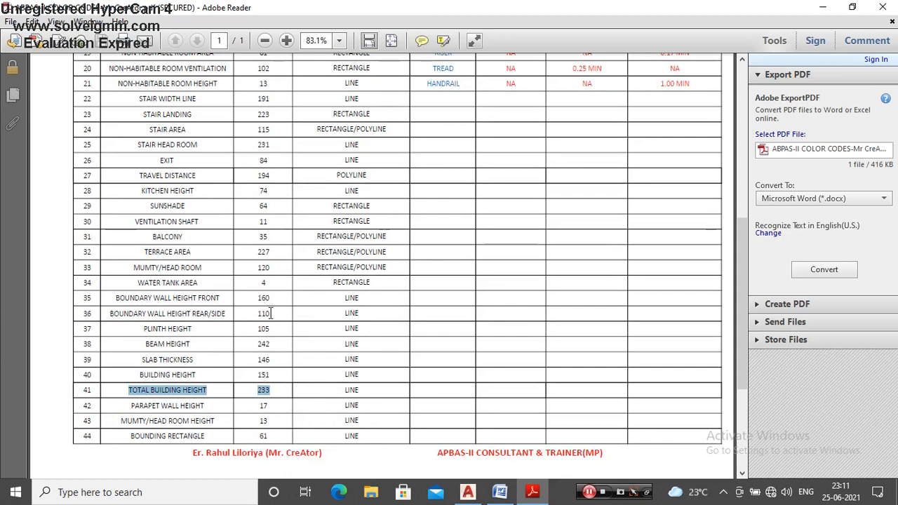
{"action": "left_click_drag", "start_coordinate": [258, 328], "coordinate": [271, 328]}
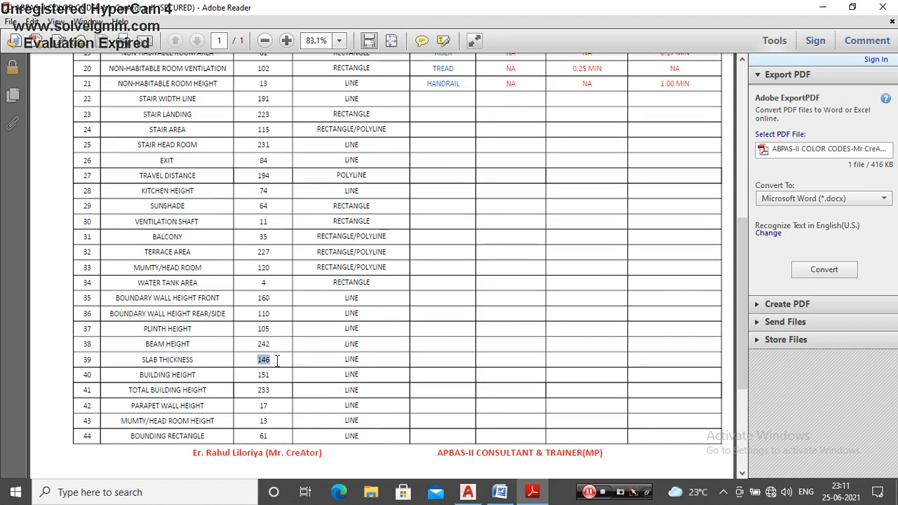
{"action": "left_click_drag", "start_coordinate": [352, 362], "coordinate": [385, 389]}
{"action": "left_click", "coordinate": [365, 349]}
{"action": "scroll", "coordinate": [302, 280], "scroll_direction": "up", "scroll_amount": 10}
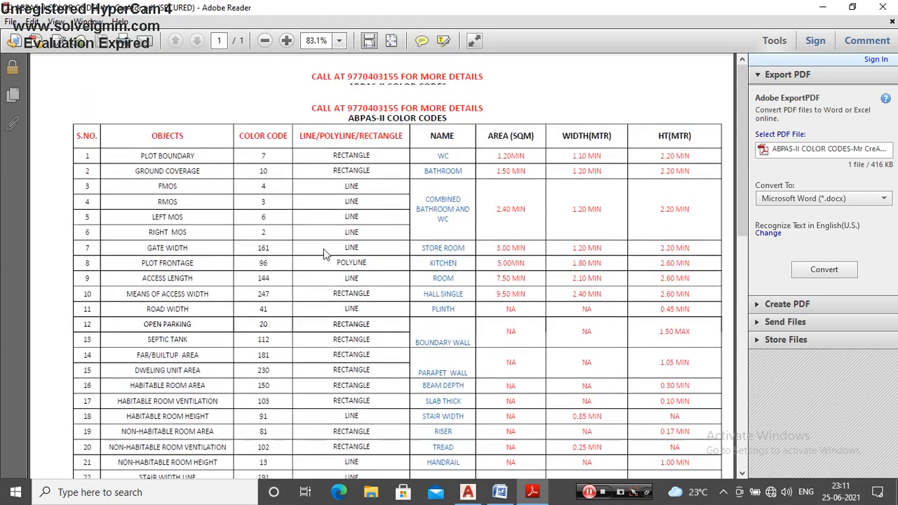
{"action": "scroll", "coordinate": [402, 213], "scroll_direction": "down", "scroll_amount": 3}
{"action": "scroll", "coordinate": [391, 268], "scroll_direction": "up", "scroll_amount": 2}
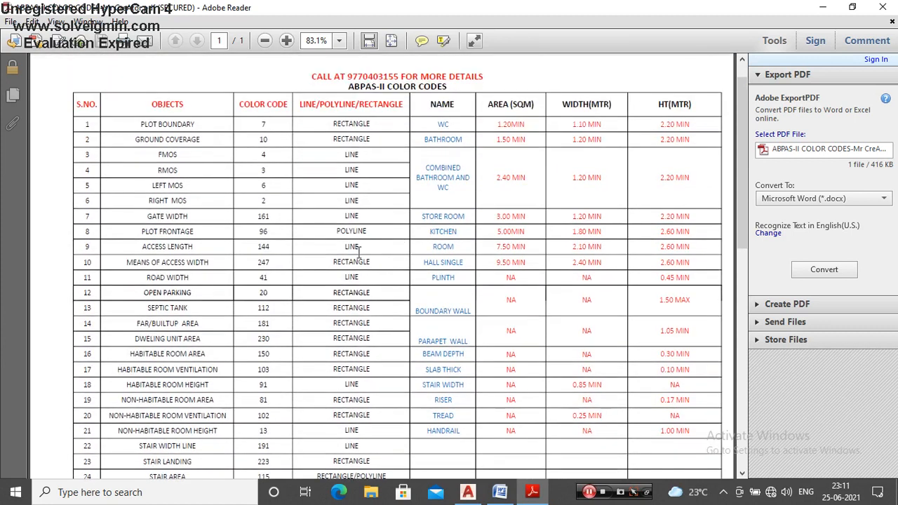
Step: Switch to AutoCAD and check the layer and colour of the SECTION title together with its frame
{"action": "left_click", "coordinate": [467, 492]}
{"action": "scroll", "coordinate": [449, 266], "scroll_direction": "down", "scroll_amount": 5}
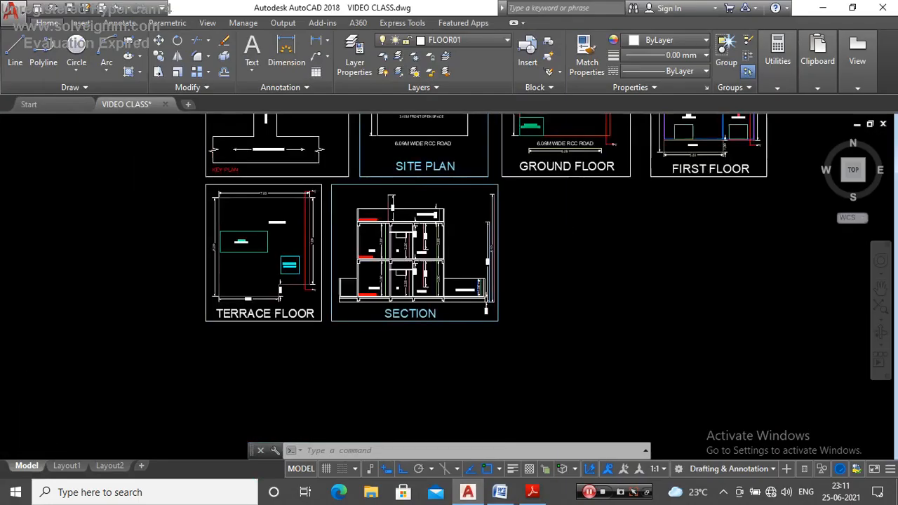
{"action": "scroll", "coordinate": [421, 283], "scroll_direction": "up", "scroll_amount": 4}
{"action": "key", "text": "Escape"}
{"action": "scroll", "coordinate": [421, 283], "scroll_direction": "down", "scroll_amount": 4}
{"action": "key", "text": "Escape"}
{"action": "scroll", "coordinate": [449, 274], "scroll_direction": "up", "scroll_amount": 4}
{"action": "scroll", "coordinate": [452, 255], "scroll_direction": "down", "scroll_amount": 3}
{"action": "scroll", "coordinate": [395, 355], "scroll_direction": "up", "scroll_amount": 5}
{"action": "left_click", "coordinate": [418, 351]}
{"action": "scroll", "coordinate": [439, 362], "scroll_direction": "down", "scroll_amount": 2}
{"action": "left_click", "coordinate": [446, 364]}
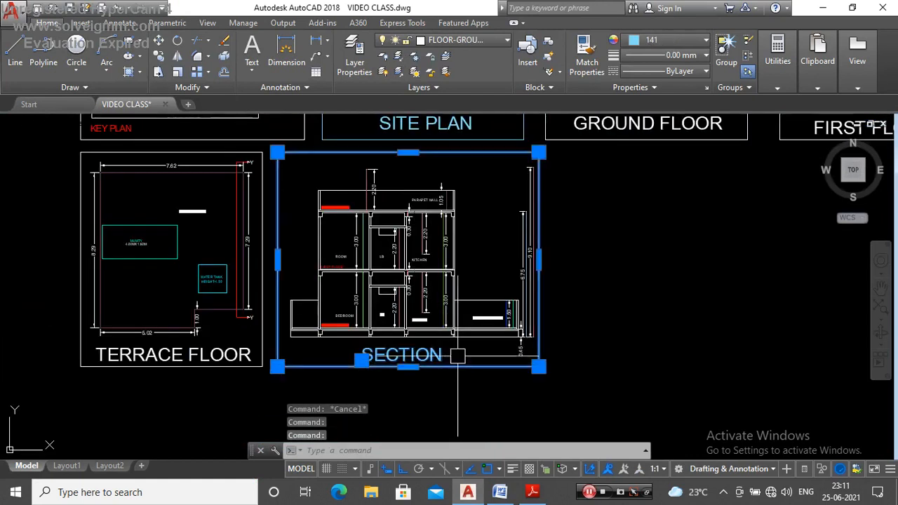
{"action": "scroll", "coordinate": [457, 355], "scroll_direction": "down", "scroll_amount": 4}
{"action": "key", "text": "Escape"}
Step: Look over the finished section alongside the site, ground-floor and first-floor plans
{"action": "scroll", "coordinate": [482, 306], "scroll_direction": "up", "scroll_amount": 4}
{"action": "scroll", "coordinate": [436, 291], "scroll_direction": "down", "scroll_amount": 4}
{"action": "scroll", "coordinate": [425, 297], "scroll_direction": "up", "scroll_amount": 4}
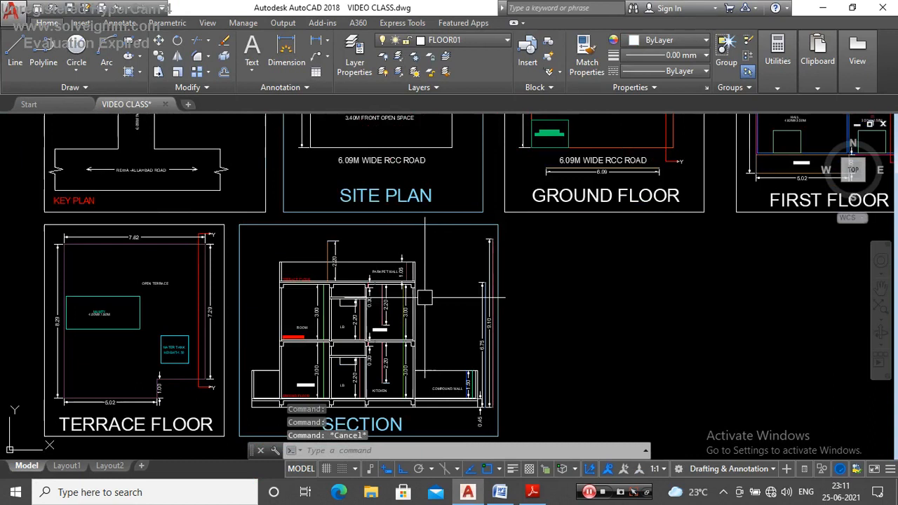
{"action": "scroll", "coordinate": [388, 309], "scroll_direction": "down", "scroll_amount": 3}
{"action": "scroll", "coordinate": [482, 169], "scroll_direction": "up", "scroll_amount": 4}
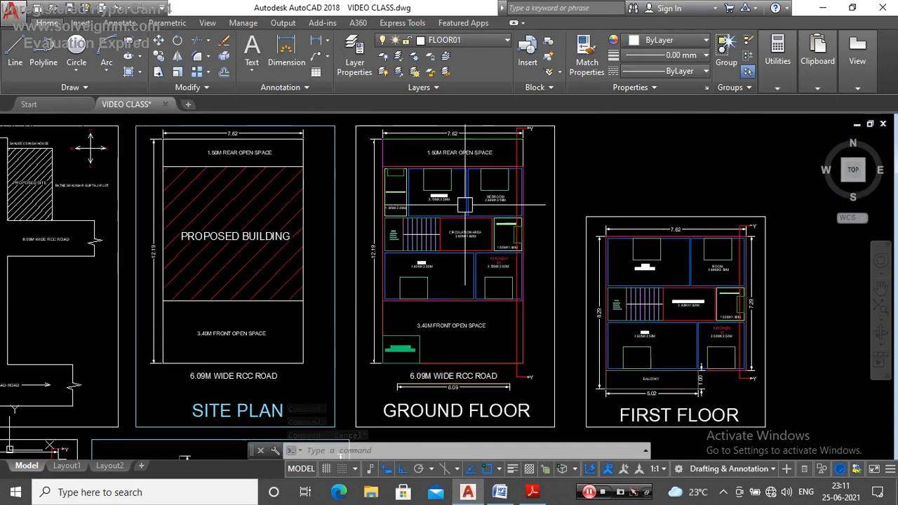
{"action": "scroll", "coordinate": [465, 204], "scroll_direction": "down", "scroll_amount": 5}
{"action": "scroll", "coordinate": [445, 251], "scroll_direction": "up", "scroll_amount": 6}
{"action": "scroll", "coordinate": [401, 260], "scroll_direction": "down", "scroll_amount": 3}
{"action": "scroll", "coordinate": [375, 283], "scroll_direction": "up", "scroll_amount": 5}
{"action": "scroll", "coordinate": [383, 277], "scroll_direction": "down", "scroll_amount": 4}
{"action": "scroll", "coordinate": [393, 265], "scroll_direction": "up", "scroll_amount": 5}
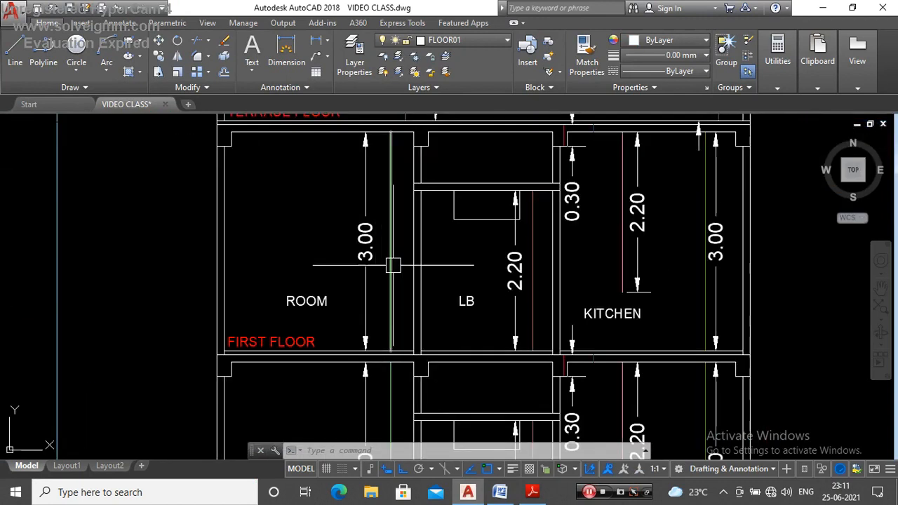
Step: Check the colour code of the first-floor room's height line in the section
{"action": "left_click", "coordinate": [392, 255]}
{"action": "scroll", "coordinate": [393, 245], "scroll_direction": "down", "scroll_amount": 4}
{"action": "scroll", "coordinate": [371, 205], "scroll_direction": "up", "scroll_amount": 4}
{"action": "scroll", "coordinate": [379, 207], "scroll_direction": "down", "scroll_amount": 4}
{"action": "key", "text": "Escape"}
{"action": "scroll", "coordinate": [385, 244], "scroll_direction": "up", "scroll_amount": 4}
{"action": "left_click", "coordinate": [377, 259]}
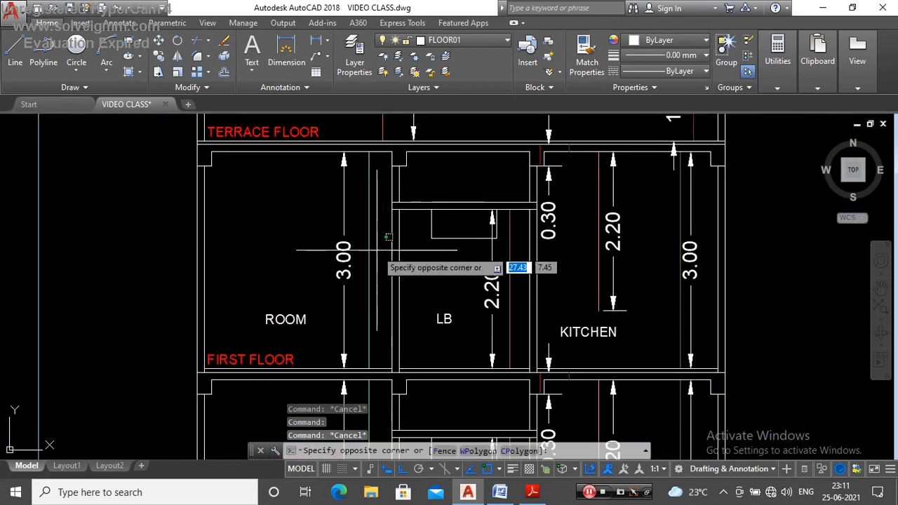
{"action": "key", "text": "Escape"}
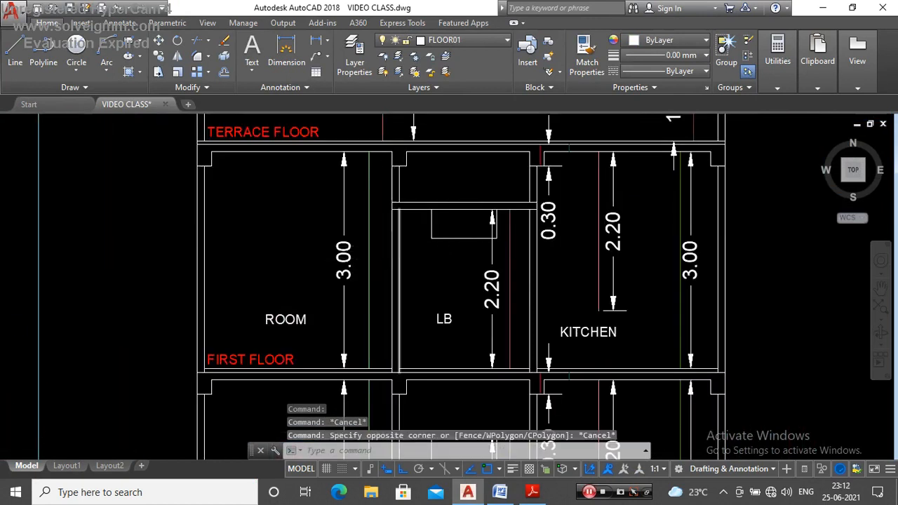
{"action": "scroll", "coordinate": [394, 246], "scroll_direction": "down", "scroll_amount": 4}
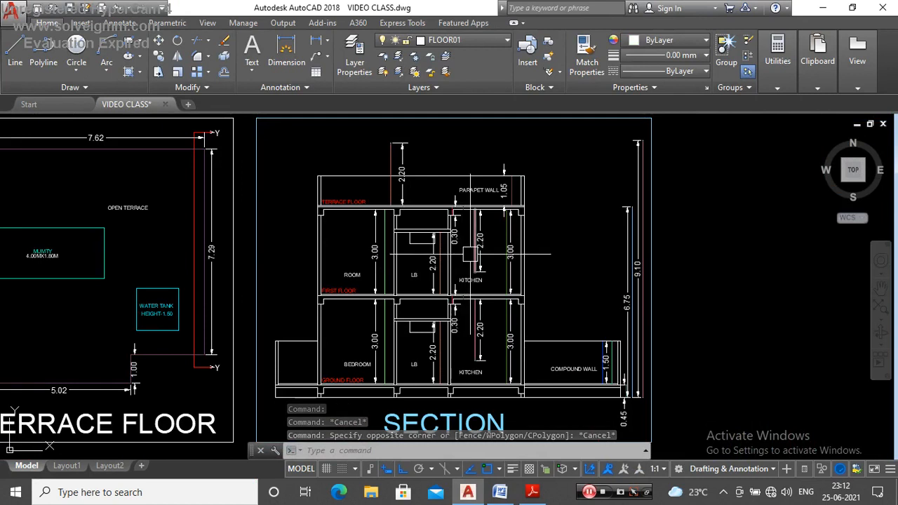
{"action": "scroll", "coordinate": [393, 235], "scroll_direction": "up", "scroll_amount": 4}
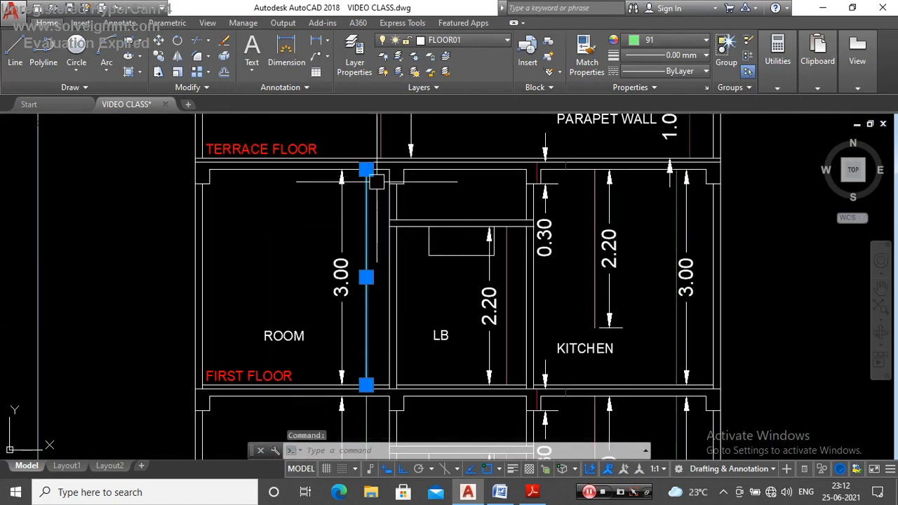
{"action": "scroll", "coordinate": [369, 203], "scroll_direction": "down", "scroll_amount": 2}
{"action": "key", "text": "Escape"}
{"action": "scroll", "coordinate": [355, 260], "scroll_direction": "up", "scroll_amount": 2}
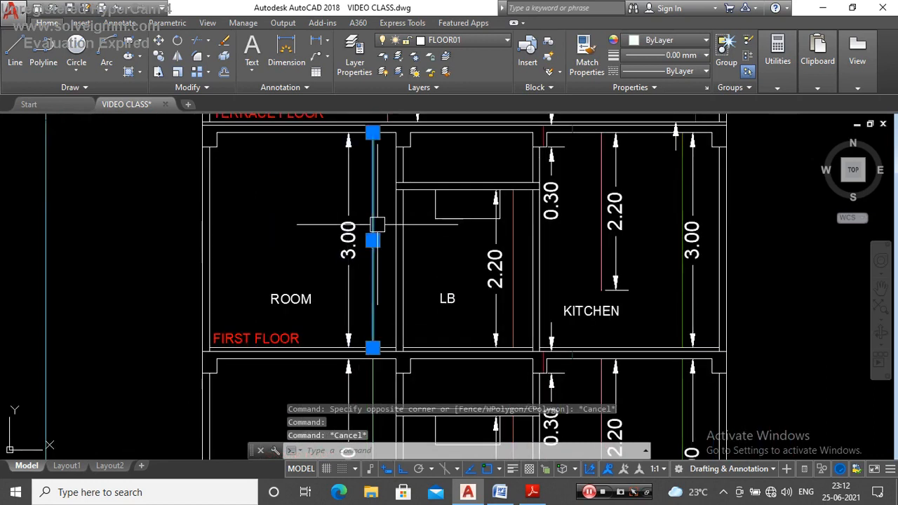
{"action": "key", "text": "Escape"}
Step: Check the colour code of the height line in the first-floor LB of the section
{"action": "scroll", "coordinate": [377, 225], "scroll_direction": "down", "scroll_amount": 4}
{"action": "scroll", "coordinate": [426, 230], "scroll_direction": "up", "scroll_amount": 4}
{"action": "left_click", "coordinate": [405, 184]}
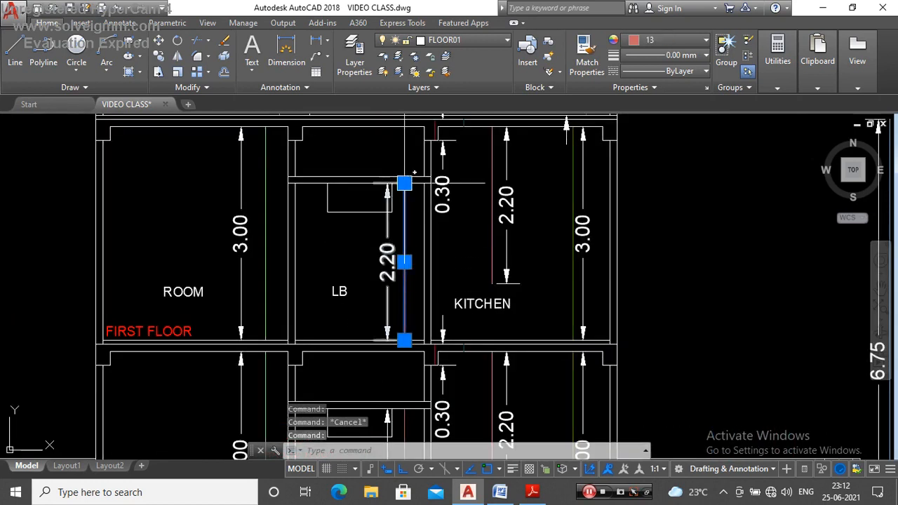
{"action": "key", "text": "Escape"}
Step: Check the colour code of the beam height line beneath the slab next to the kitchen
{"action": "scroll", "coordinate": [402, 285], "scroll_direction": "down", "scroll_amount": 4}
{"action": "scroll", "coordinate": [412, 187], "scroll_direction": "up", "scroll_amount": 7}
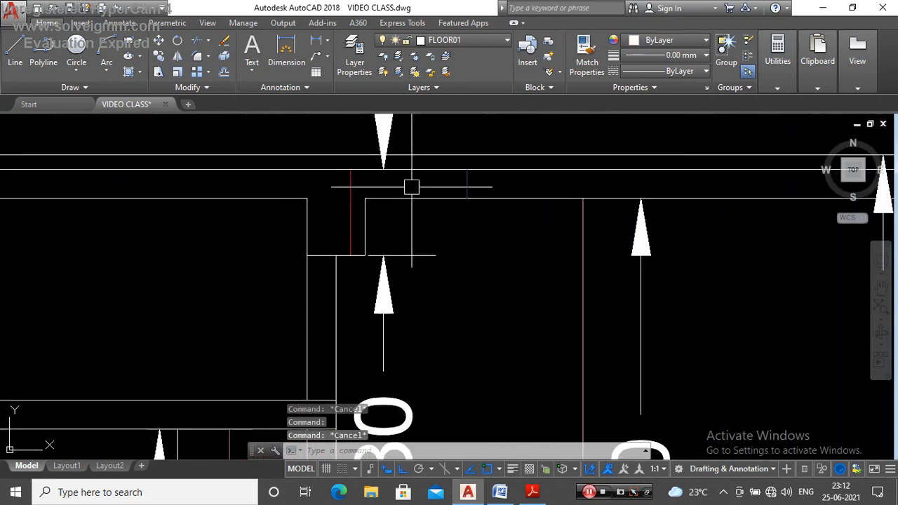
{"action": "left_click", "coordinate": [352, 190]}
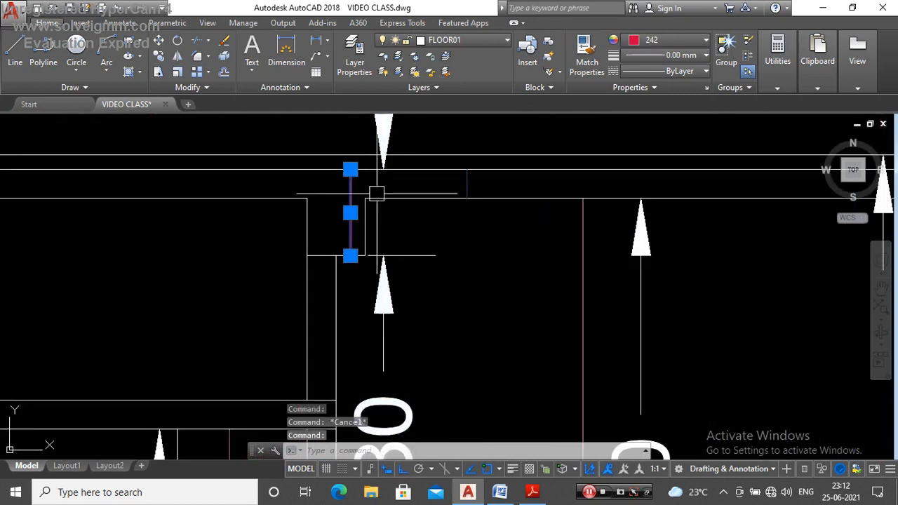
Step: Deselect the beam height line and look over the section together with the surrounding plan sheets
{"action": "scroll", "coordinate": [375, 192], "scroll_direction": "down", "scroll_amount": 2}
{"action": "scroll", "coordinate": [393, 205], "scroll_direction": "up", "scroll_amount": 1}
{"action": "scroll", "coordinate": [397, 211], "scroll_direction": "up", "scroll_amount": 1}
{"action": "scroll", "coordinate": [401, 226], "scroll_direction": "down", "scroll_amount": 7}
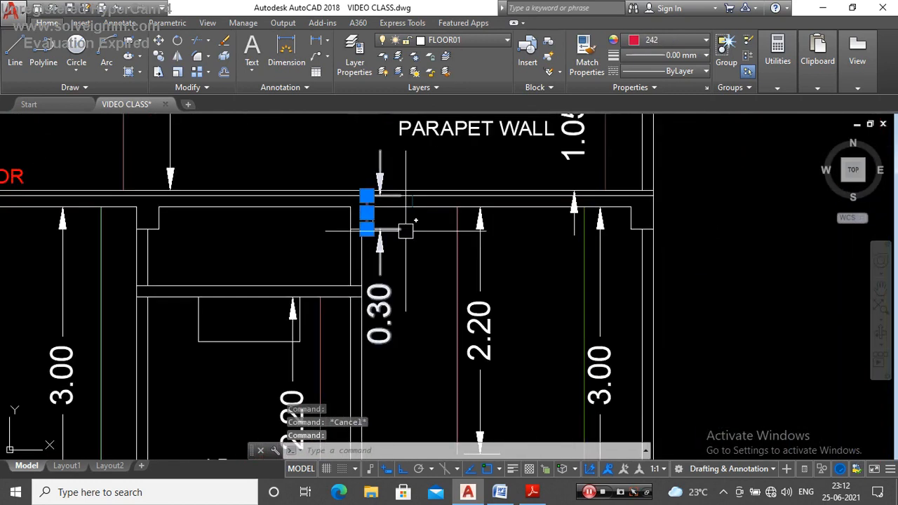
{"action": "key", "text": "Escape"}
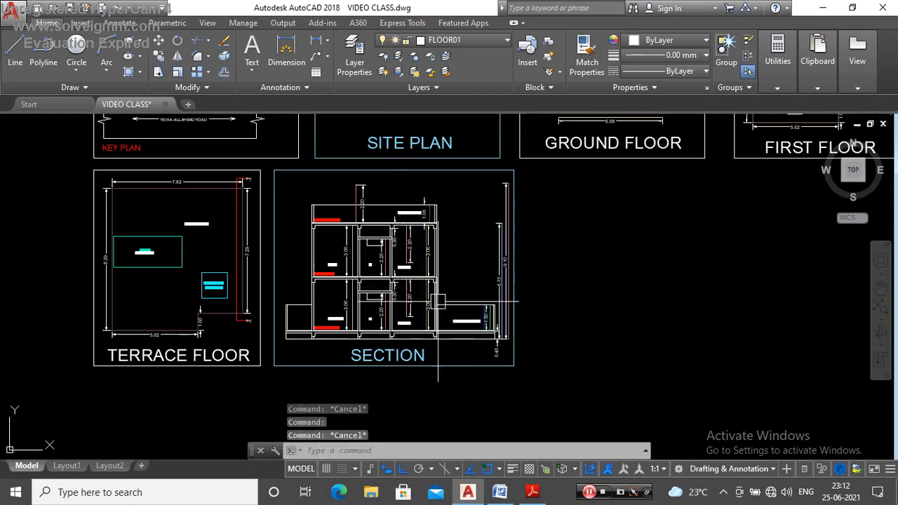
{"action": "scroll", "coordinate": [442, 254], "scroll_direction": "up", "scroll_amount": 2}
{"action": "scroll", "coordinate": [421, 253], "scroll_direction": "down", "scroll_amount": 8}
{"action": "scroll", "coordinate": [449, 253], "scroll_direction": "up", "scroll_amount": 4}
{"action": "scroll", "coordinate": [427, 275], "scroll_direction": "down", "scroll_amount": 2}
{"action": "scroll", "coordinate": [427, 275], "scroll_direction": "up", "scroll_amount": 1}
{"action": "scroll", "coordinate": [449, 260], "scroll_direction": "down", "scroll_amount": 4}
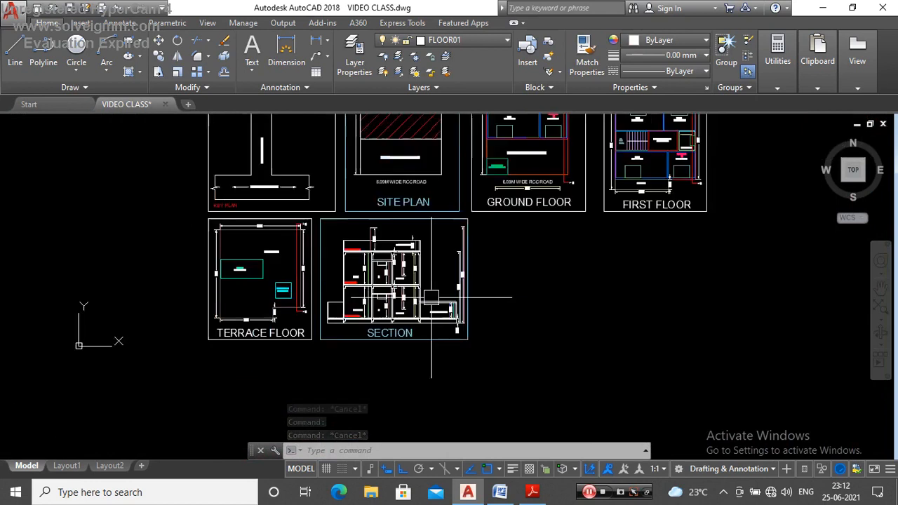
{"action": "scroll", "coordinate": [435, 274], "scroll_direction": "up", "scroll_amount": 3}
{"action": "scroll", "coordinate": [439, 280], "scroll_direction": "down", "scroll_amount": 2}
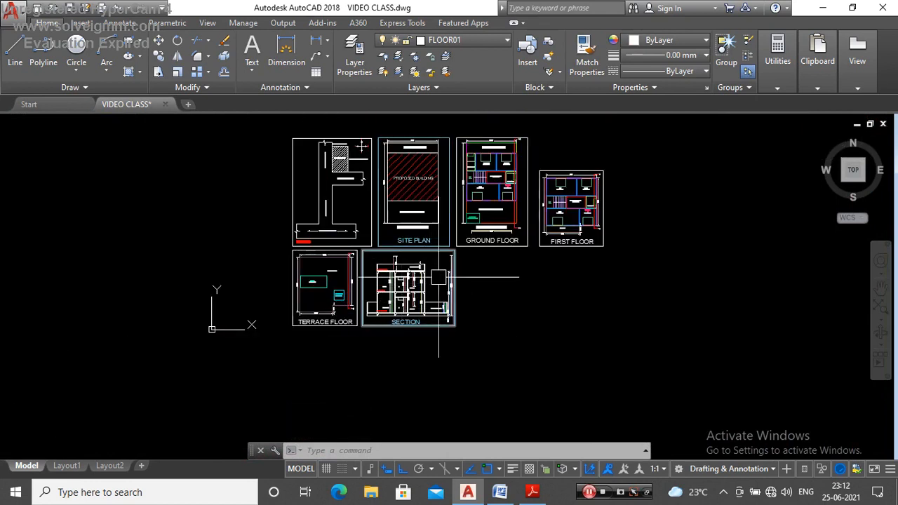
Step: Switch to Word and review the Lecture-4 and Lecture-5 entries of the ABPAS-2 course content
{"action": "left_click", "coordinate": [500, 492]}
{"action": "scroll", "coordinate": [330, 271], "scroll_direction": "up", "scroll_amount": 1}
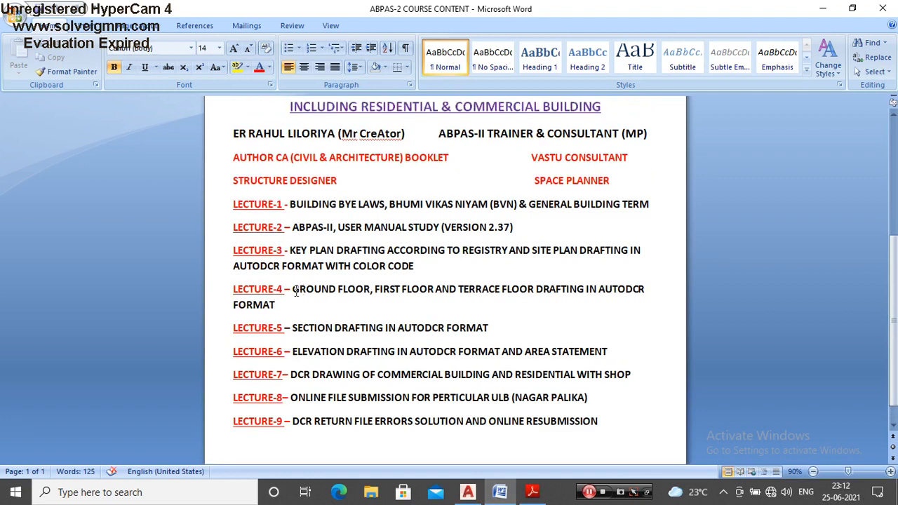
{"action": "left_click_drag", "start_coordinate": [359, 297], "coordinate": [367, 297]}
{"action": "left_click", "coordinate": [373, 297]}
{"action": "scroll", "coordinate": [432, 309], "scroll_direction": "down", "scroll_amount": 1}
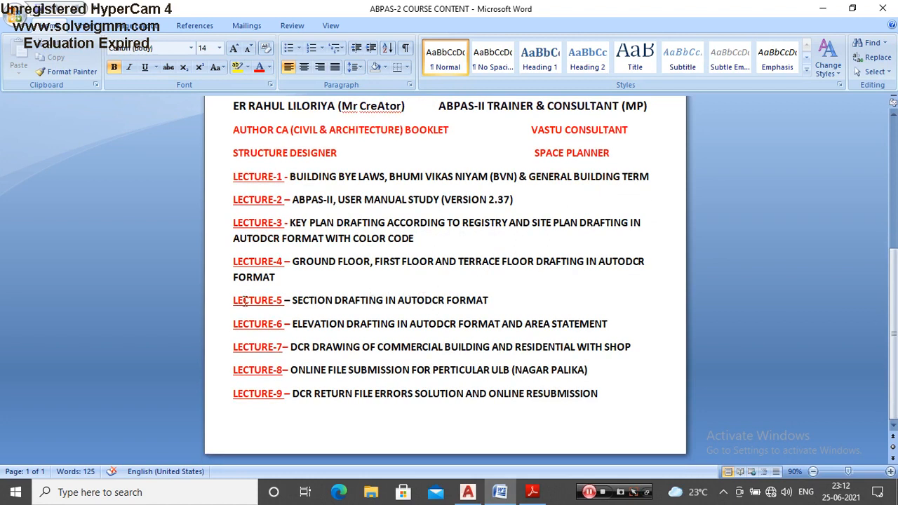
{"action": "left_click_drag", "start_coordinate": [348, 304], "coordinate": [354, 304]}
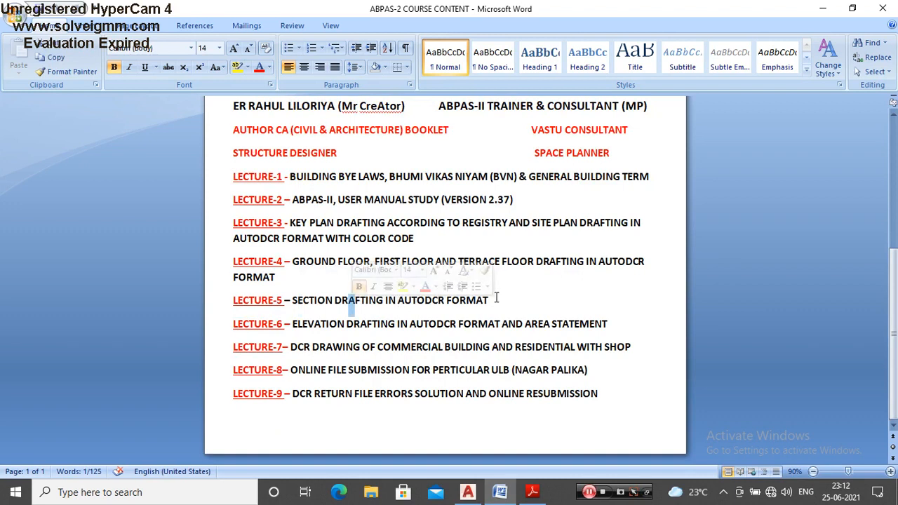
{"action": "left_click_drag", "start_coordinate": [493, 301], "coordinate": [244, 297]}
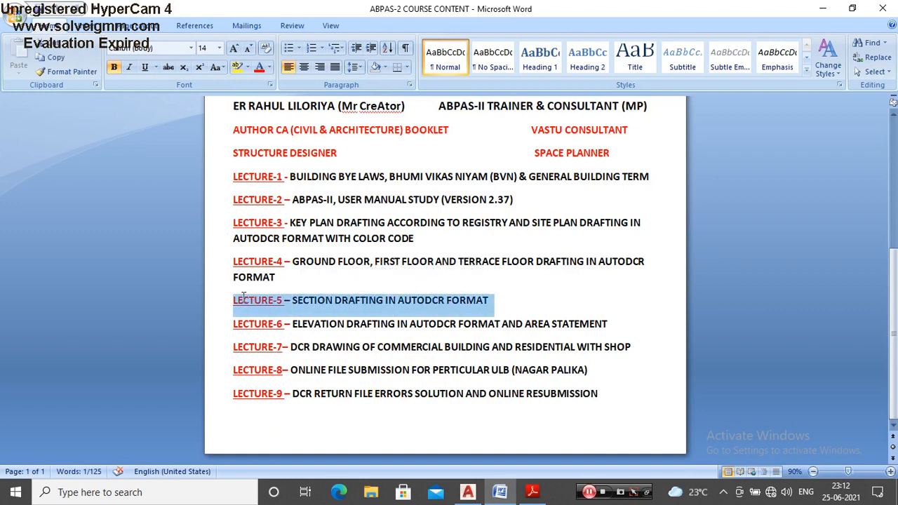
{"action": "left_click", "coordinate": [440, 288]}
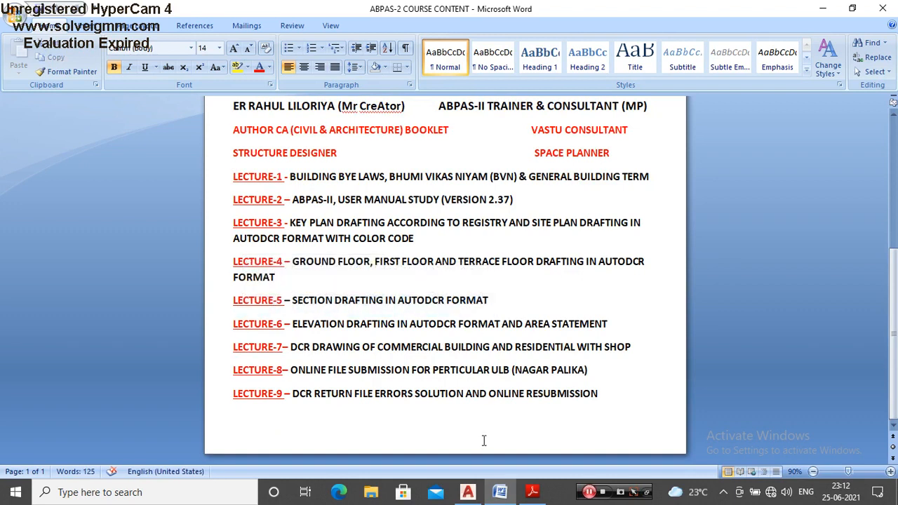
{"action": "left_click_drag", "start_coordinate": [233, 298], "coordinate": [459, 301]}
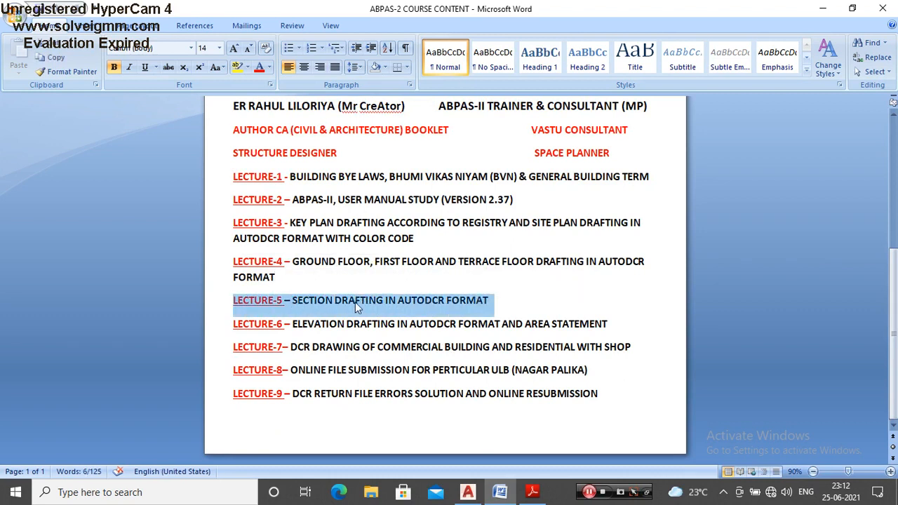
{"action": "left_click", "coordinate": [498, 300]}
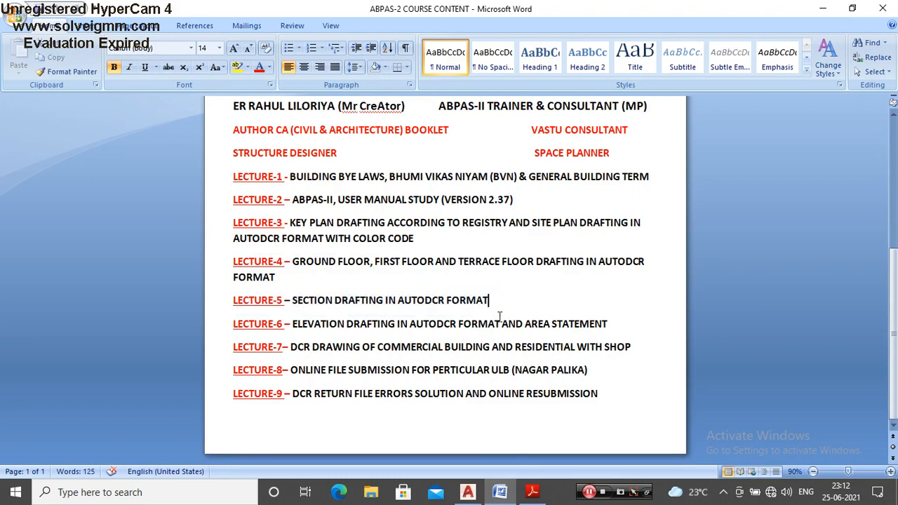
Step: Switch back to AutoCAD and examine the section's floors, rooms, dimensions and height lines
{"action": "left_click", "coordinate": [467, 492]}
{"action": "scroll", "coordinate": [372, 297], "scroll_direction": "down", "scroll_amount": 3}
{"action": "scroll", "coordinate": [431, 304], "scroll_direction": "up", "scroll_amount": 6}
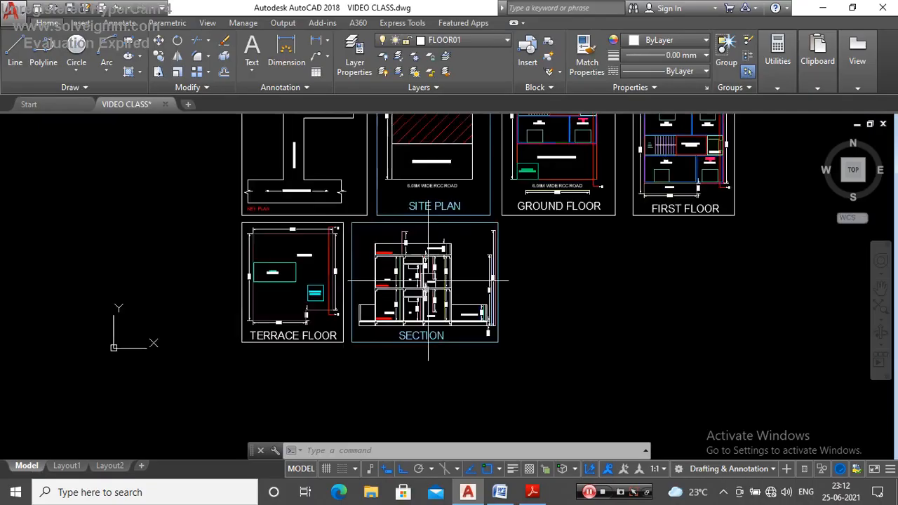
{"action": "scroll", "coordinate": [436, 306], "scroll_direction": "down", "scroll_amount": 2}
{"action": "scroll", "coordinate": [436, 283], "scroll_direction": "up", "scroll_amount": 4}
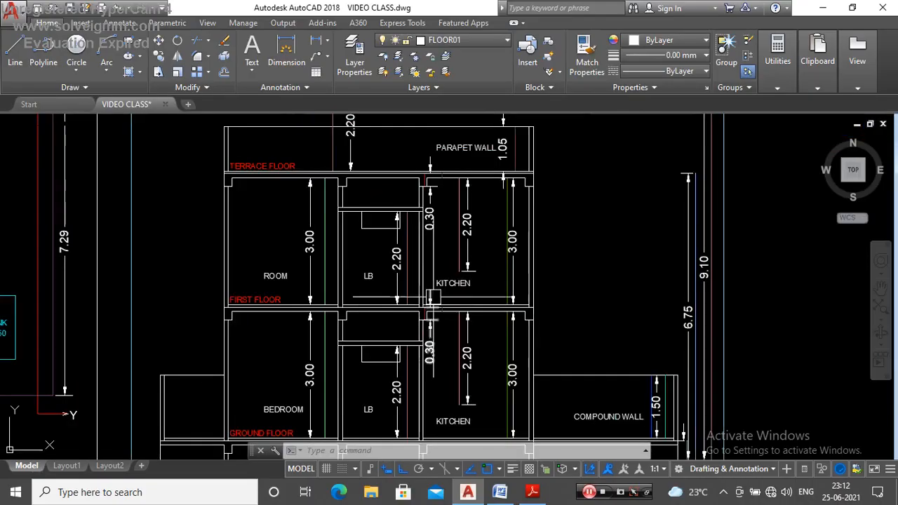
{"action": "scroll", "coordinate": [435, 284], "scroll_direction": "down", "scroll_amount": 4}
{"action": "scroll", "coordinate": [417, 271], "scroll_direction": "up", "scroll_amount": 4}
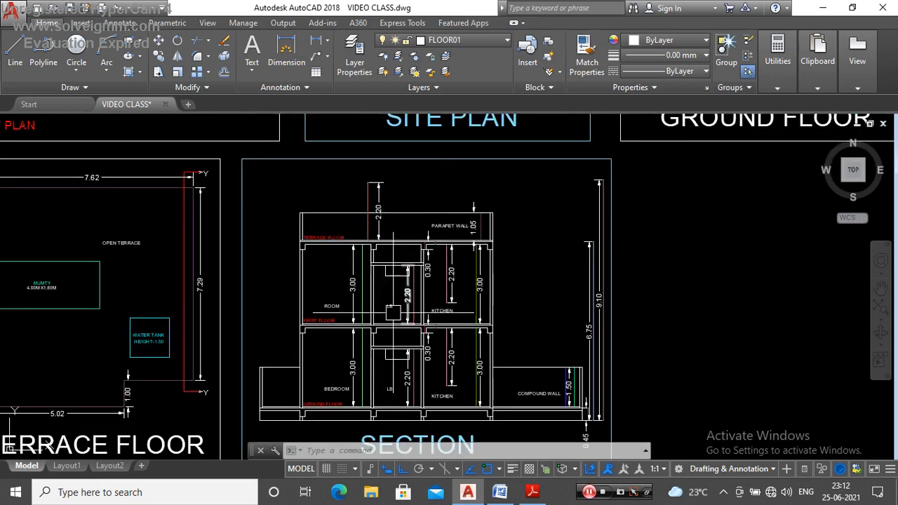
{"action": "scroll", "coordinate": [416, 282], "scroll_direction": "down", "scroll_amount": 2}
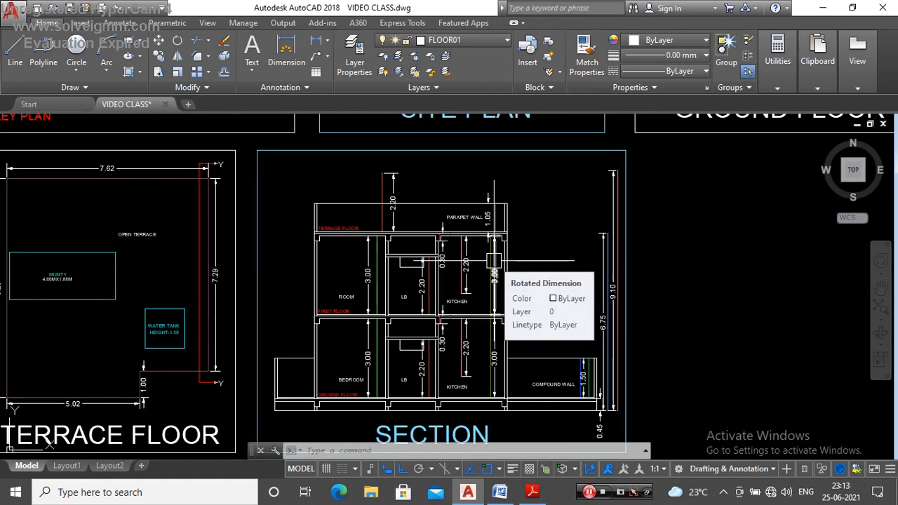
{"action": "scroll", "coordinate": [494, 261], "scroll_direction": "down", "scroll_amount": 2}
{"action": "scroll", "coordinate": [410, 257], "scroll_direction": "up", "scroll_amount": 2}
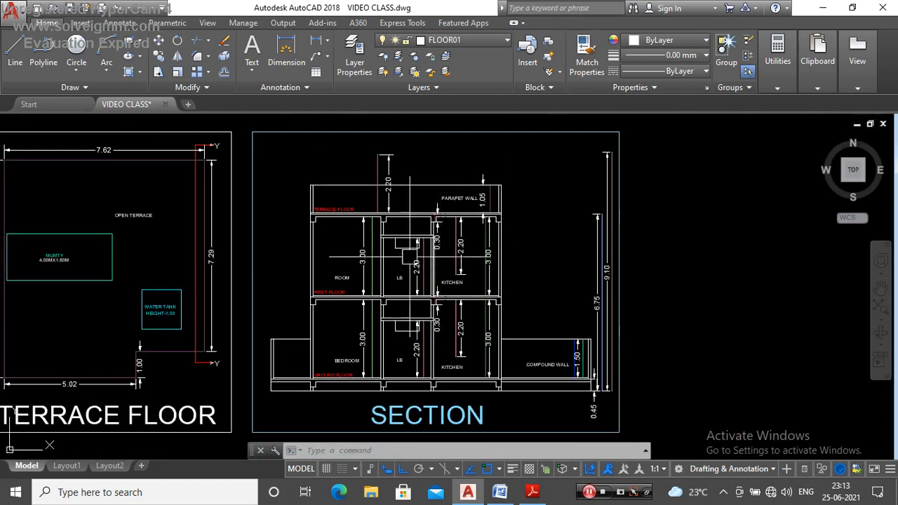
{"action": "scroll", "coordinate": [390, 253], "scroll_direction": "up", "scroll_amount": 2}
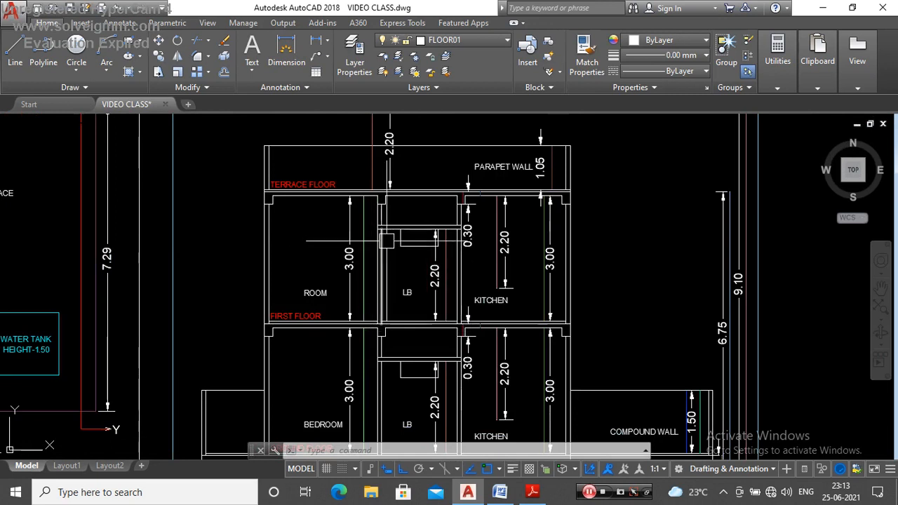
{"action": "scroll", "coordinate": [379, 247], "scroll_direction": "down", "scroll_amount": 2}
{"action": "scroll", "coordinate": [392, 241], "scroll_direction": "up", "scroll_amount": 2}
{"action": "scroll", "coordinate": [372, 248], "scroll_direction": "up", "scroll_amount": 2}
{"action": "scroll", "coordinate": [375, 248], "scroll_direction": "down", "scroll_amount": 2}
{"action": "scroll", "coordinate": [435, 288], "scroll_direction": "up", "scroll_amount": 3}
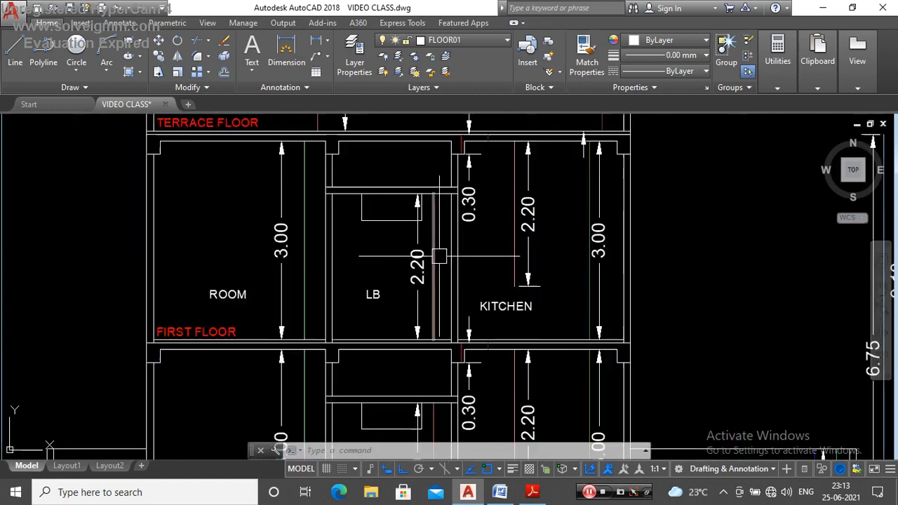
Step: Recheck the colour code of the height line beside the 2.20 dimension in the first-floor LB
{"action": "left_click", "coordinate": [431, 256]}
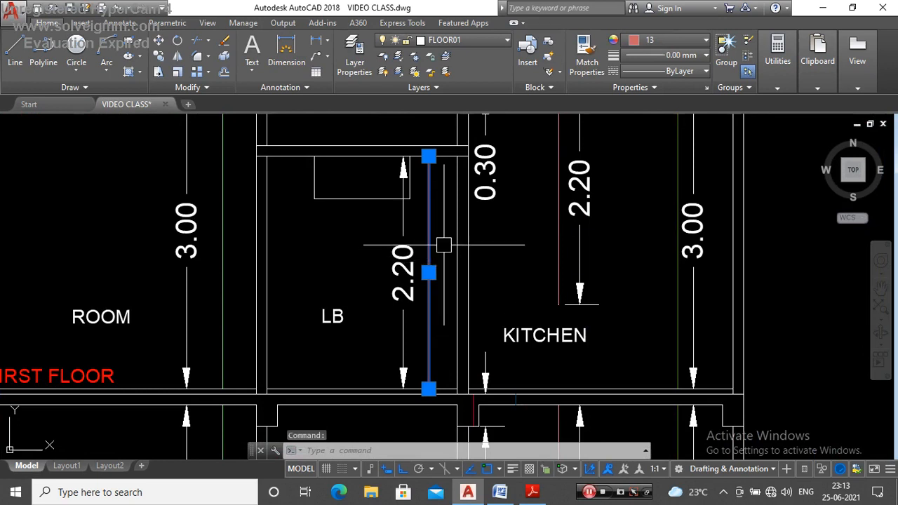
{"action": "key", "text": "Escape"}
{"action": "left_click", "coordinate": [429, 247]}
{"action": "key", "text": "Escape"}
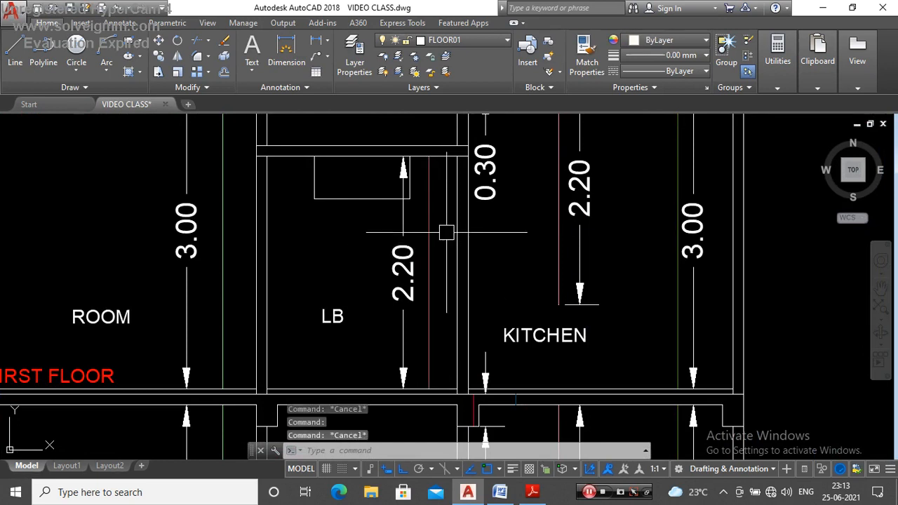
{"action": "left_click", "coordinate": [433, 231]}
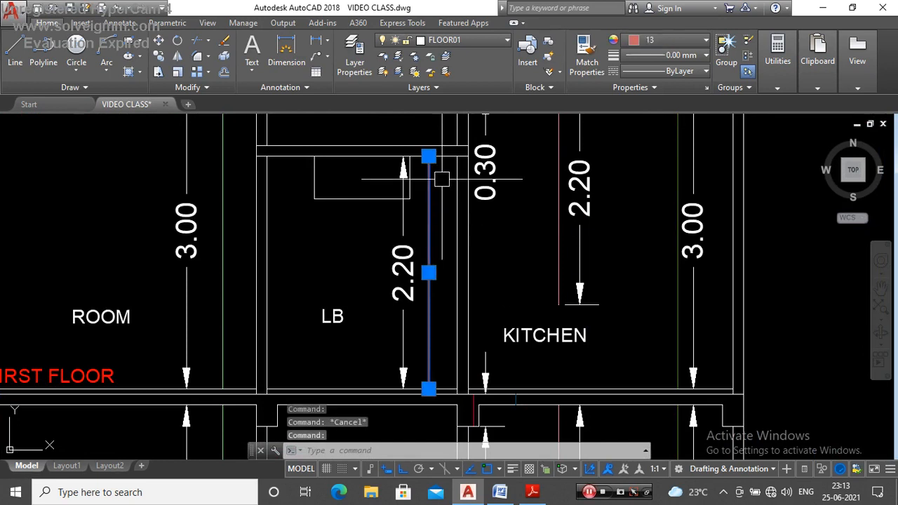
{"action": "key", "text": "Escape"}
{"action": "scroll", "coordinate": [437, 211], "scroll_direction": "down", "scroll_amount": 6}
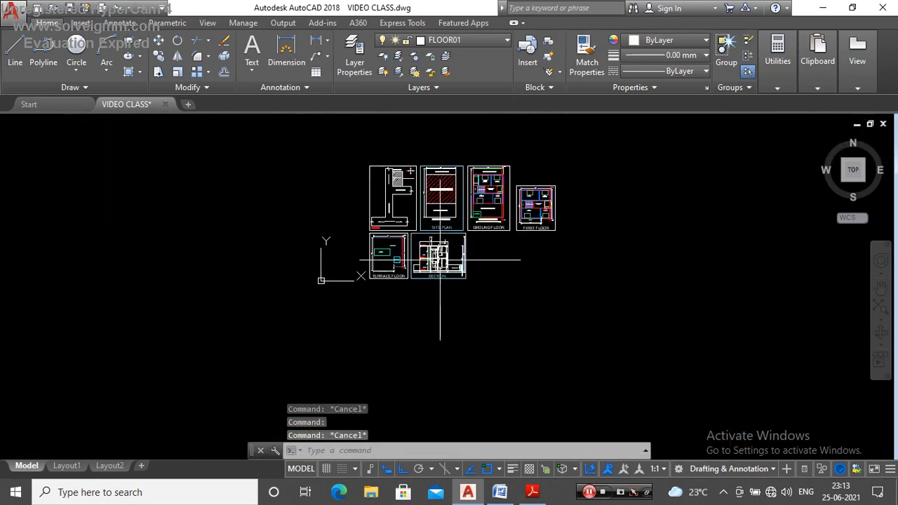
{"action": "scroll", "coordinate": [436, 236], "scroll_direction": "up", "scroll_amount": 2}
{"action": "scroll", "coordinate": [467, 316], "scroll_direction": "down", "scroll_amount": 3}
{"action": "scroll", "coordinate": [494, 379], "scroll_direction": "up", "scroll_amount": 1}
Step: Switch to Word and review the Lecture-5 section drafting and Lecture-6 elevation drafting entries
{"action": "left_click", "coordinate": [500, 492]}
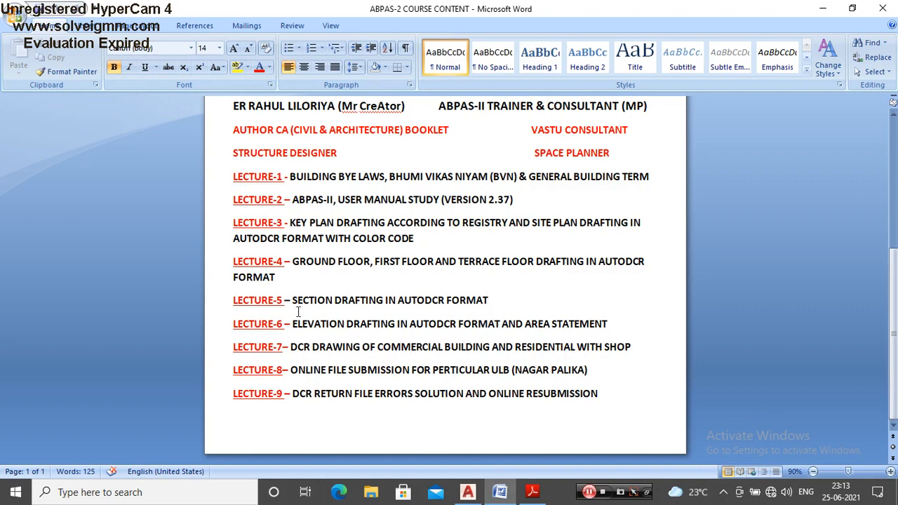
{"action": "left_click_drag", "start_coordinate": [272, 303], "coordinate": [489, 301]}
{"action": "left_click", "coordinate": [509, 302]}
{"action": "left_click_drag", "start_coordinate": [235, 300], "coordinate": [495, 302]}
{"action": "left_click", "coordinate": [290, 325]}
{"action": "left_click_drag", "start_coordinate": [241, 328], "coordinate": [428, 329]}
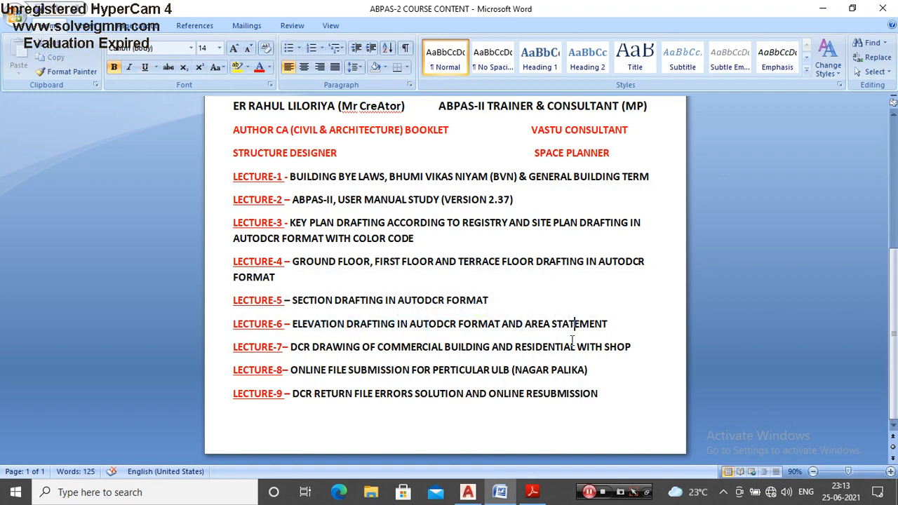